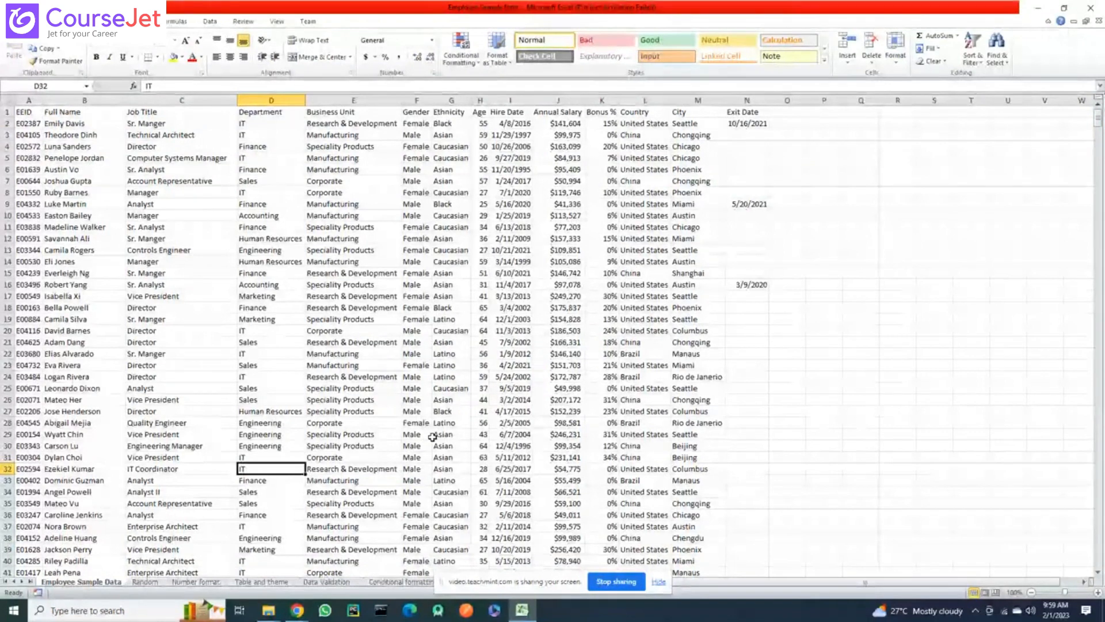
On the Random sheet, enter the label Random in cell C5
key("ctrl+Page_Down")
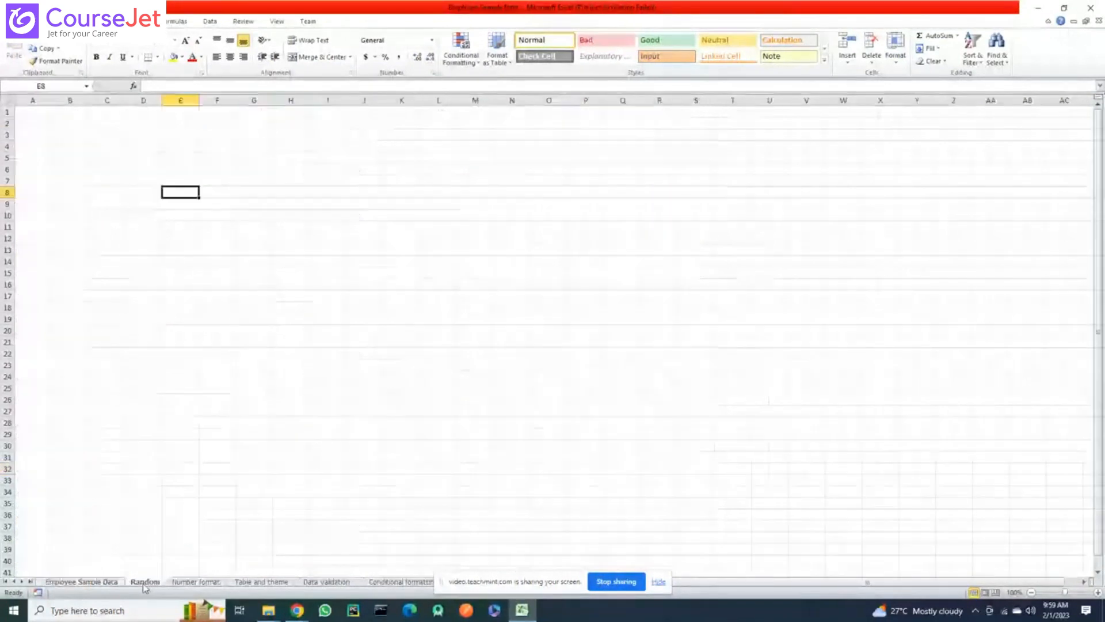
left_click(290, 261)
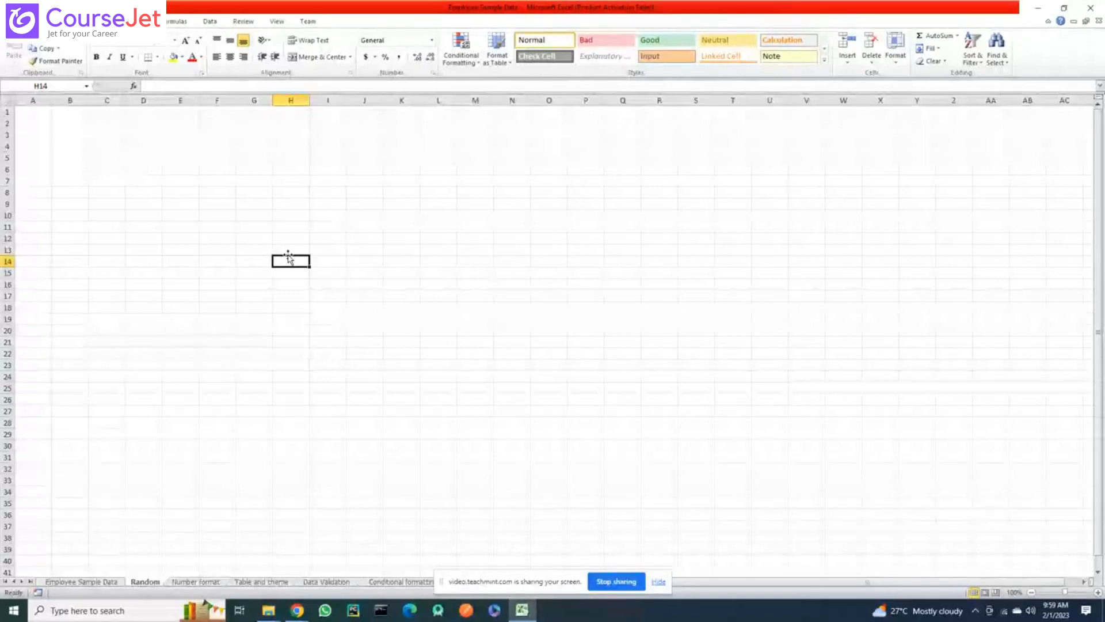
left_click(109, 156)
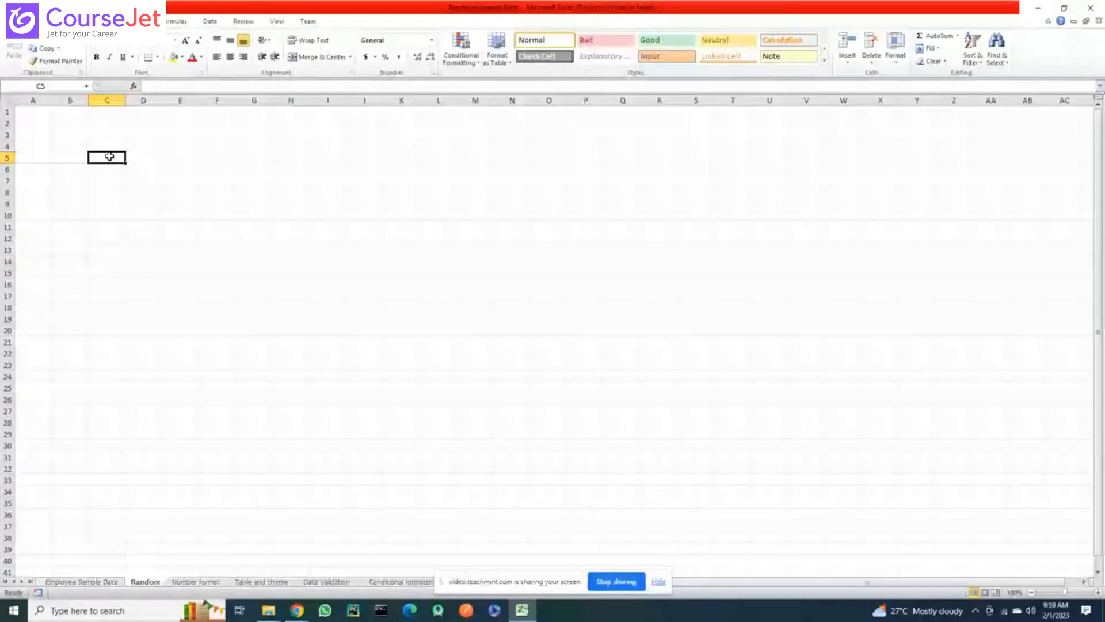
type("Random")
left_click(184, 203)
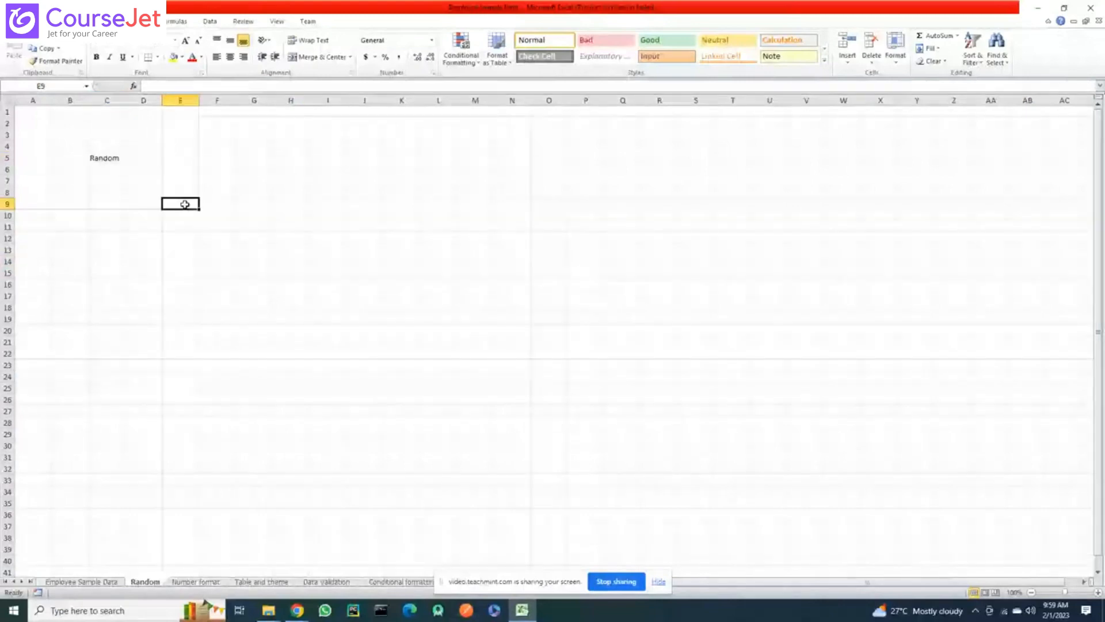
type("=ra")
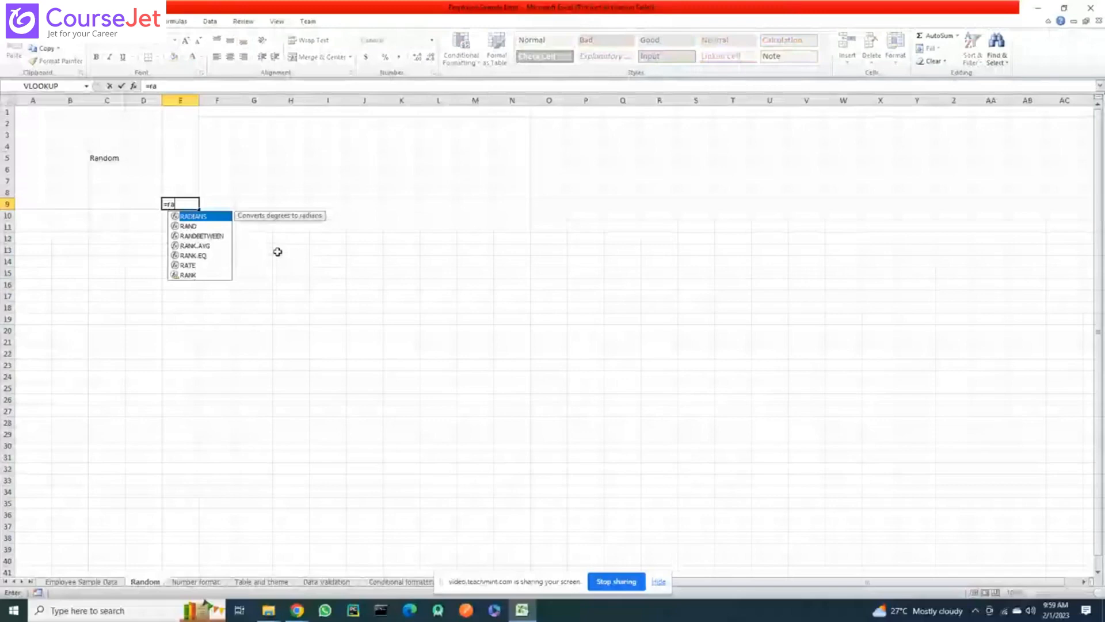
type("n")
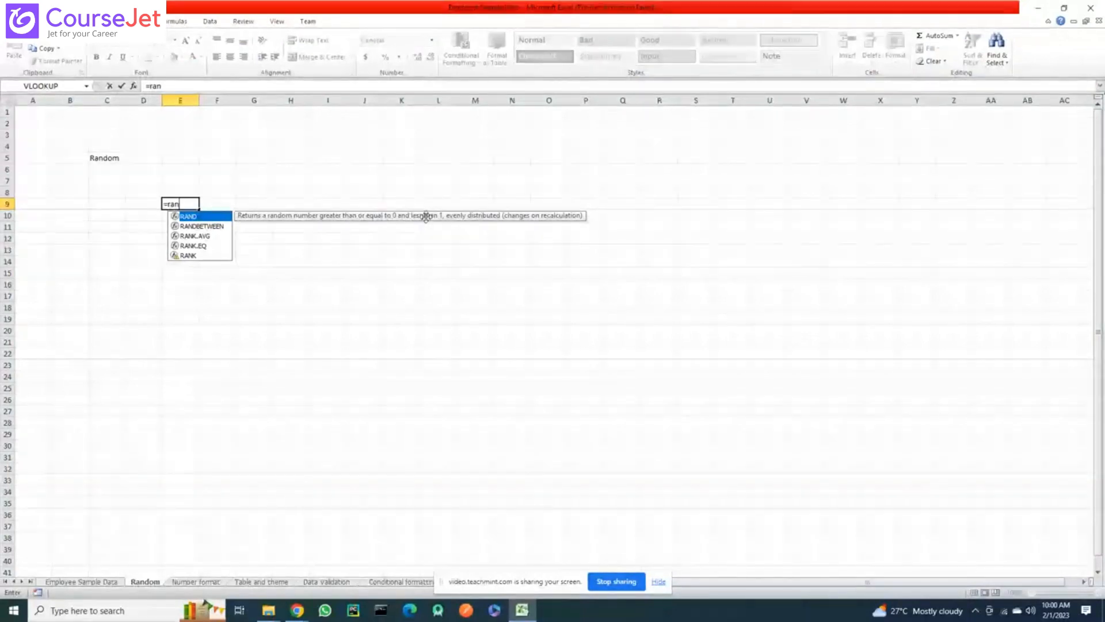
key("Tab")
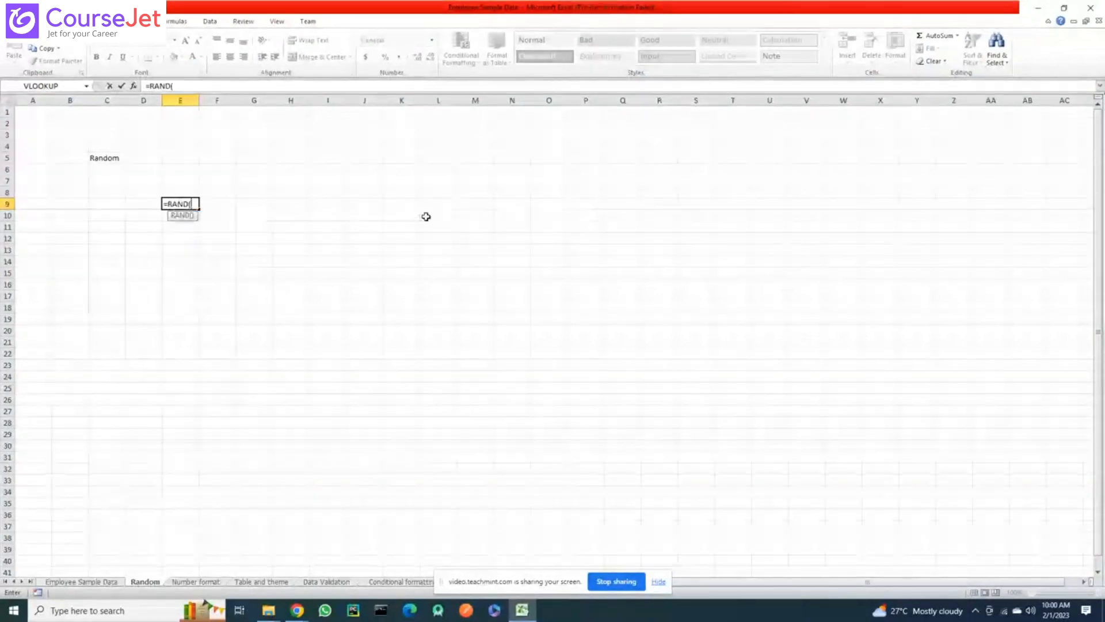
type("1")
key("Return")
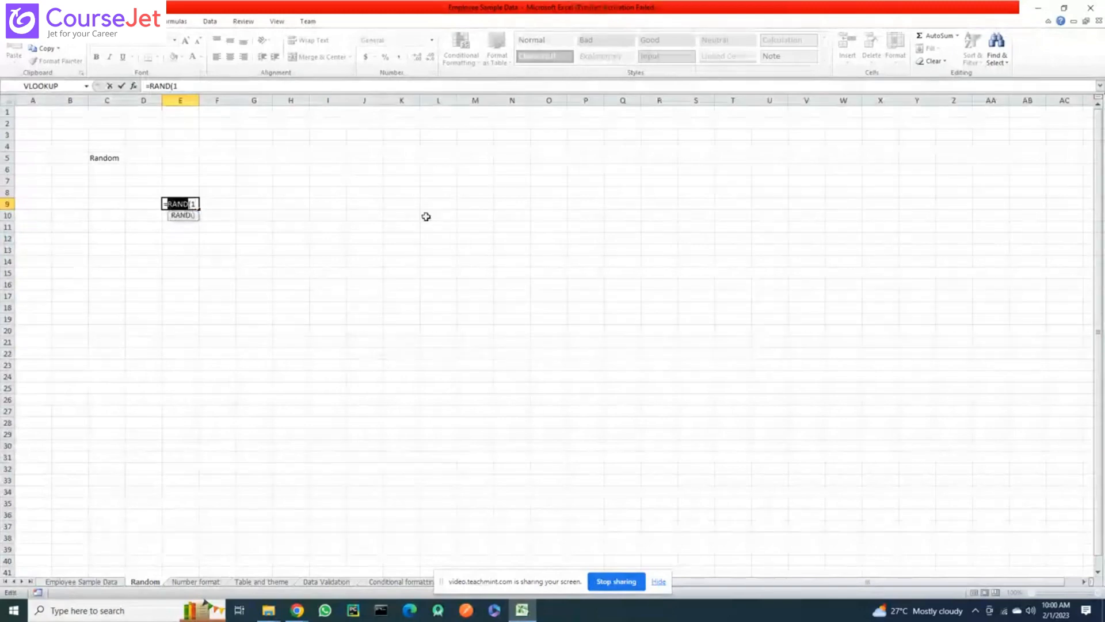
key("Escape")
type("=r")
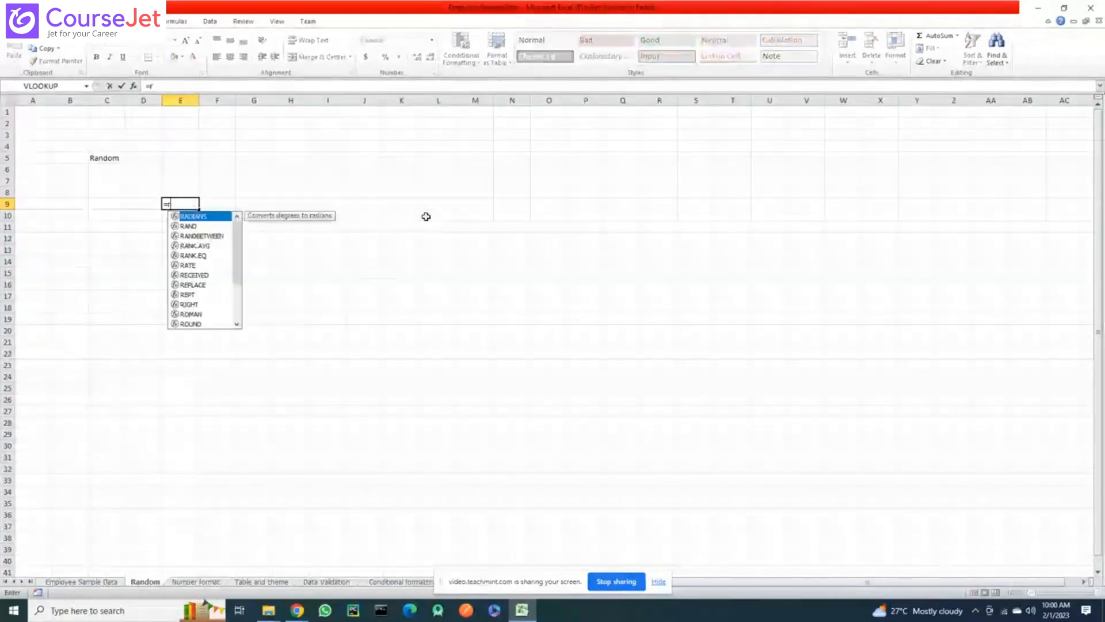
type("and")
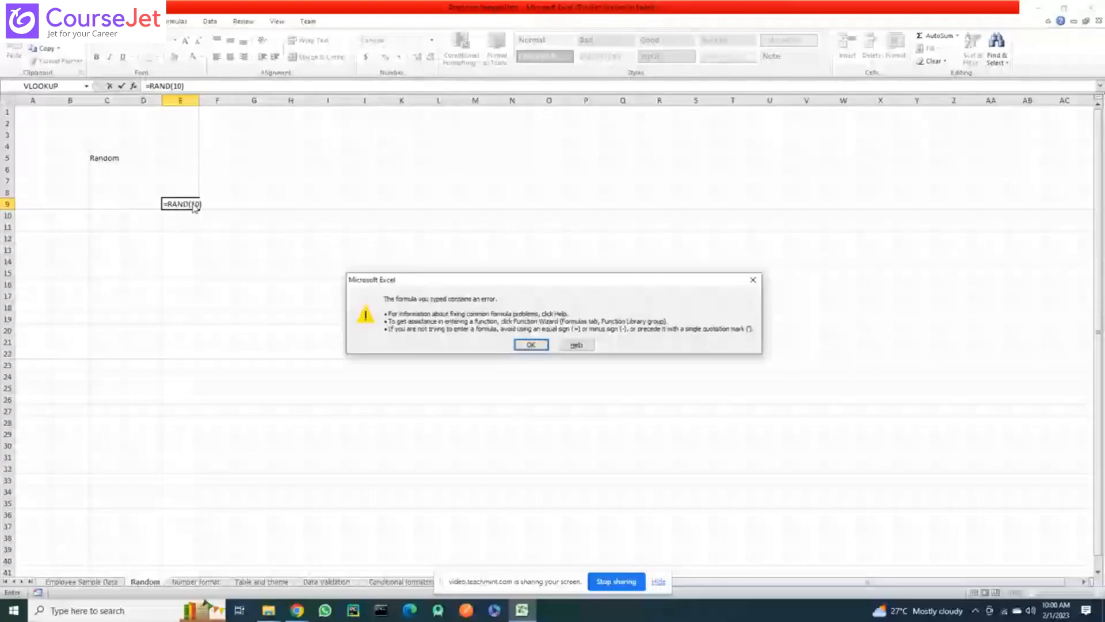
key("Return")
key("Escape")
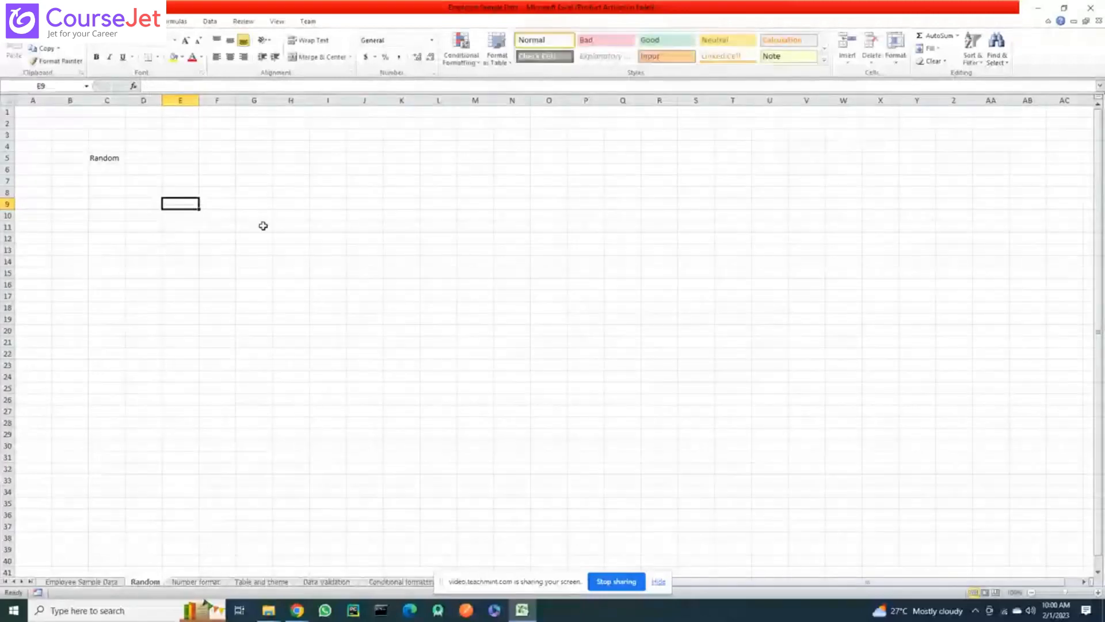
Enter a RANDBETWEEN formula in cell E9 that generates a random whole number from 1 to 100
type("=ran")
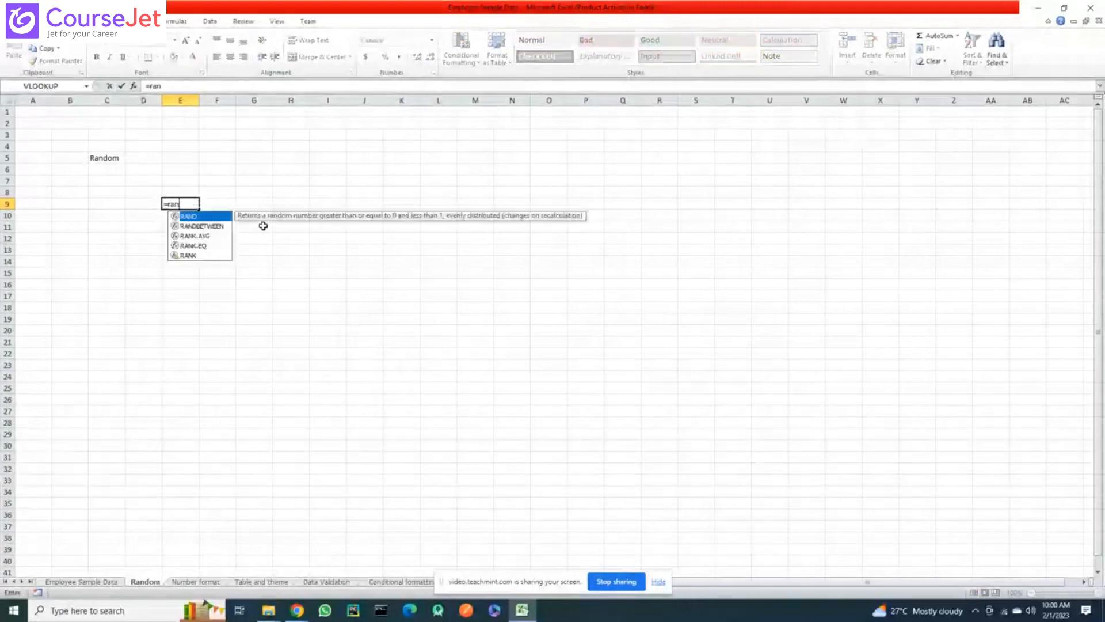
type("d")
key("Down")
key("Tab")
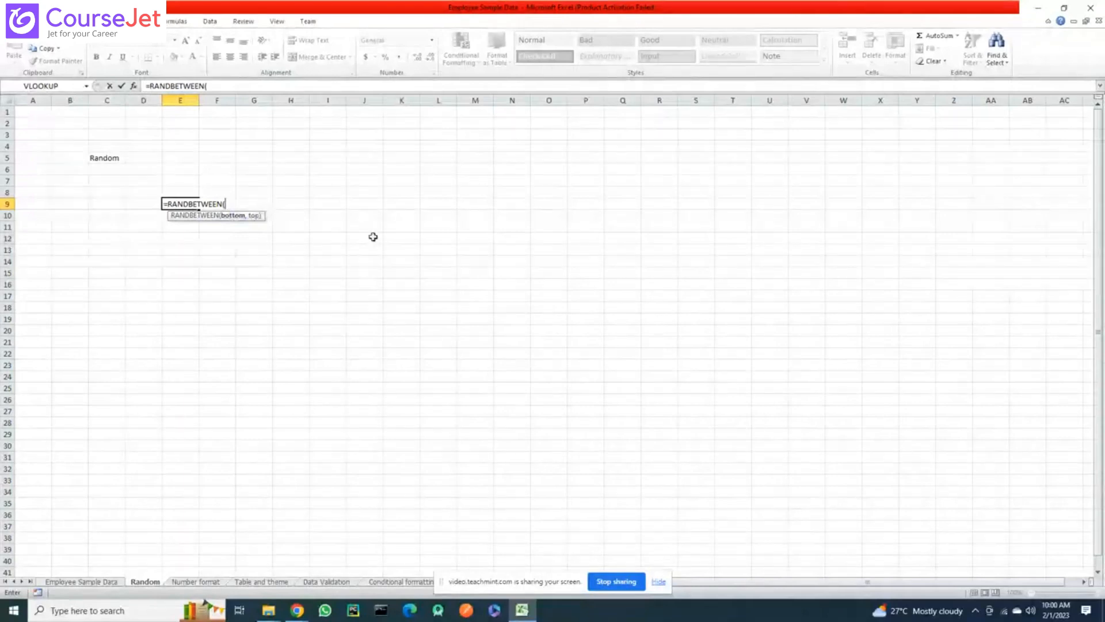
type("1,")
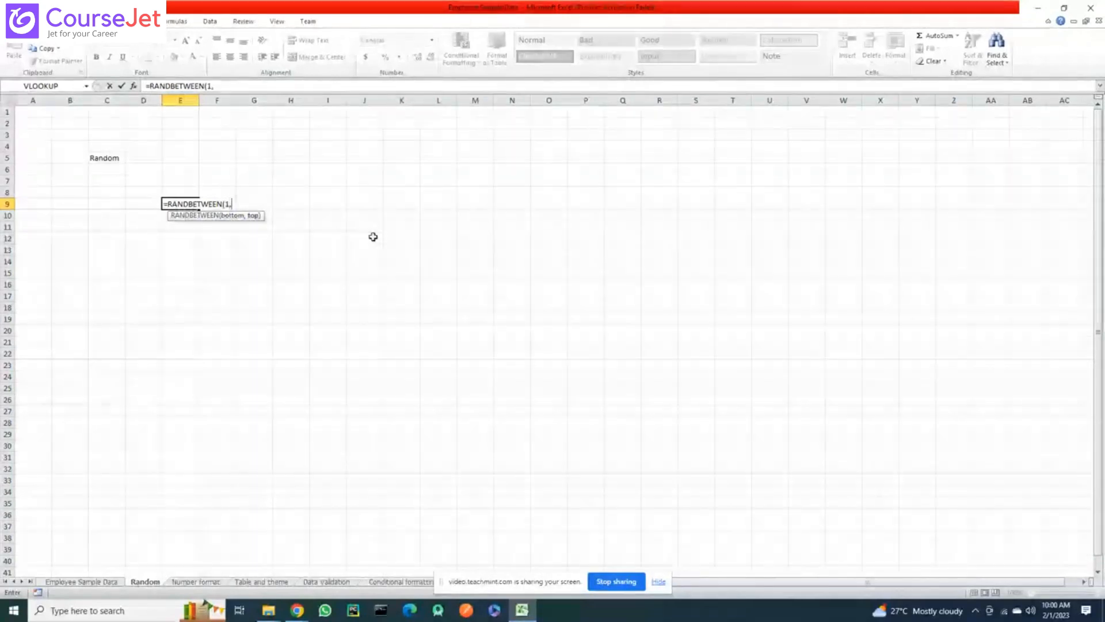
type("100")
key("Return")
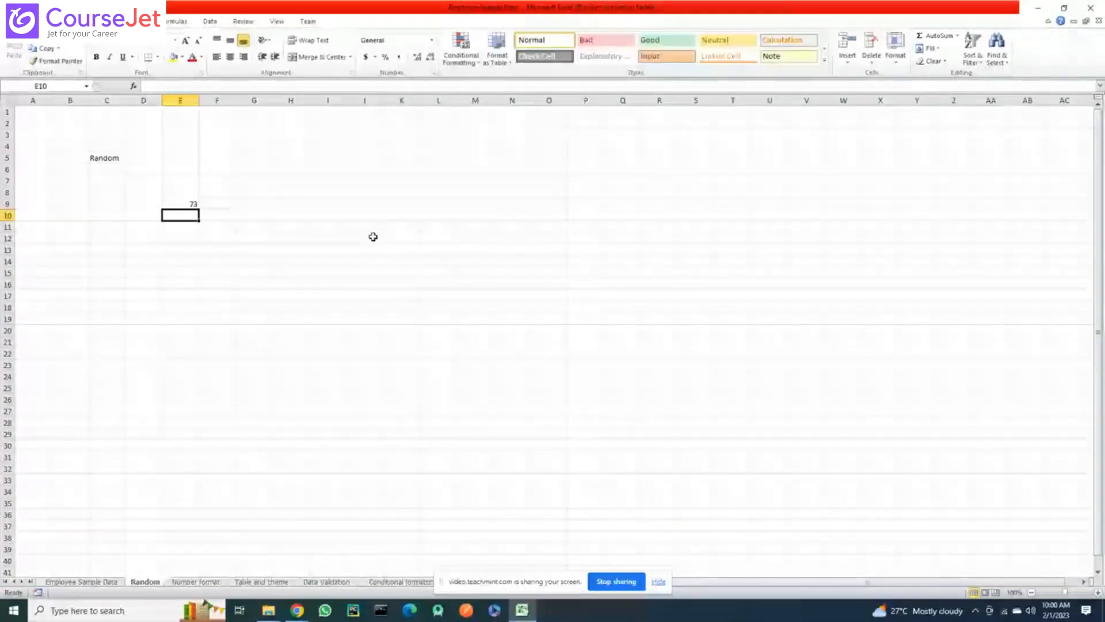
Fill the random-number formula from E9 down to E30 and recalculate the values
left_click(193, 205)
left_click_drag(200, 211, 203, 449)
left_click(184, 202)
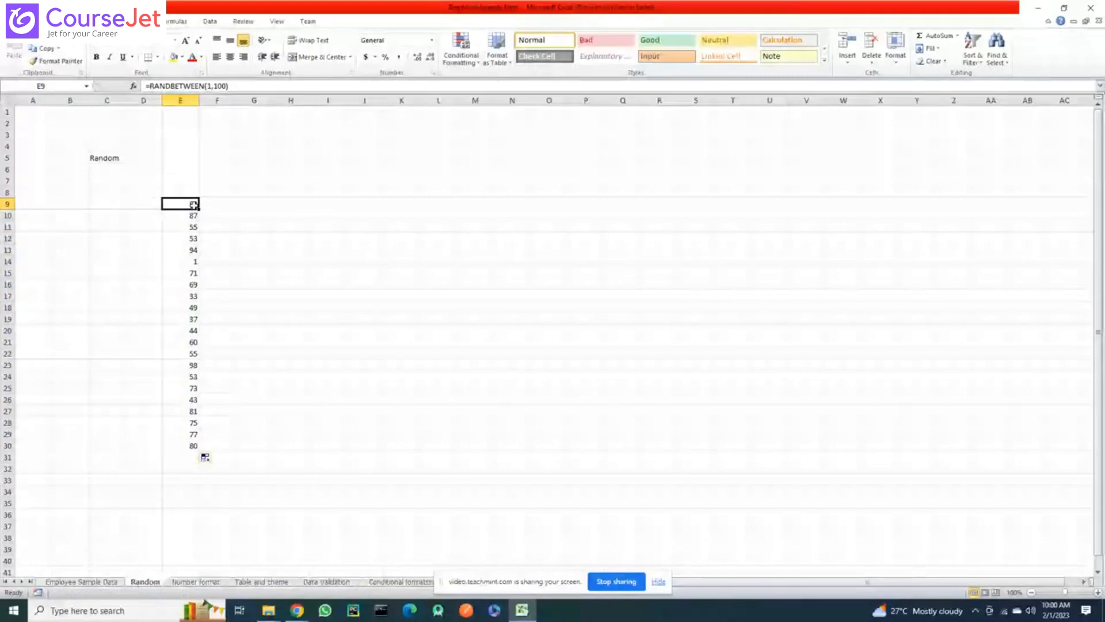
key("F9")
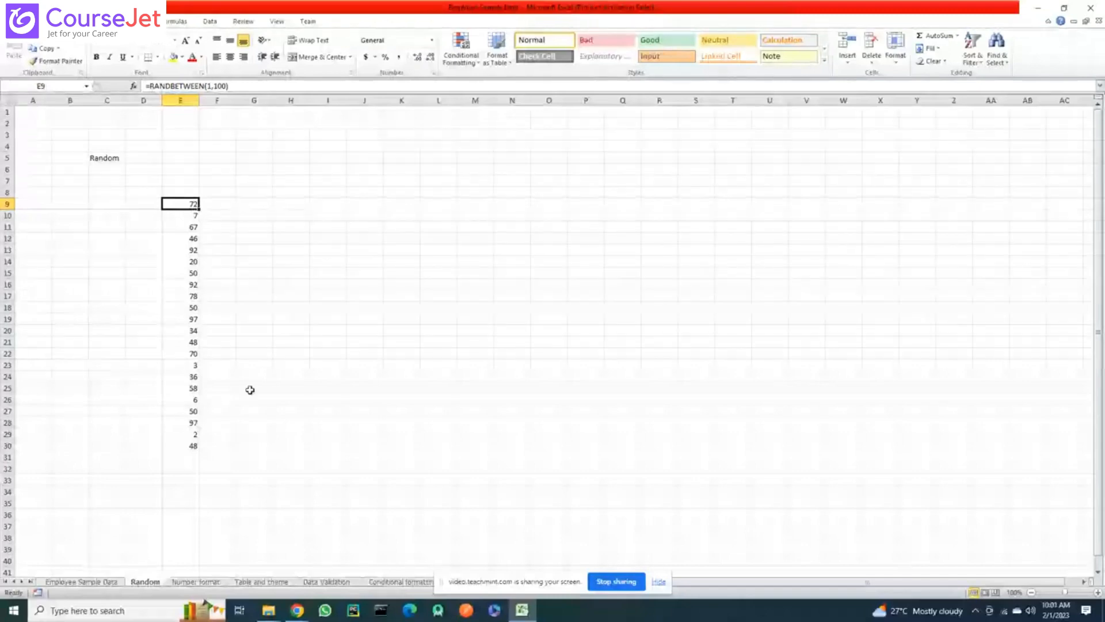
Copy the Full Name header and first 16 names (B1:B17) from Employee Sample Data to the Random sheet, starting at H1
left_click(72, 582)
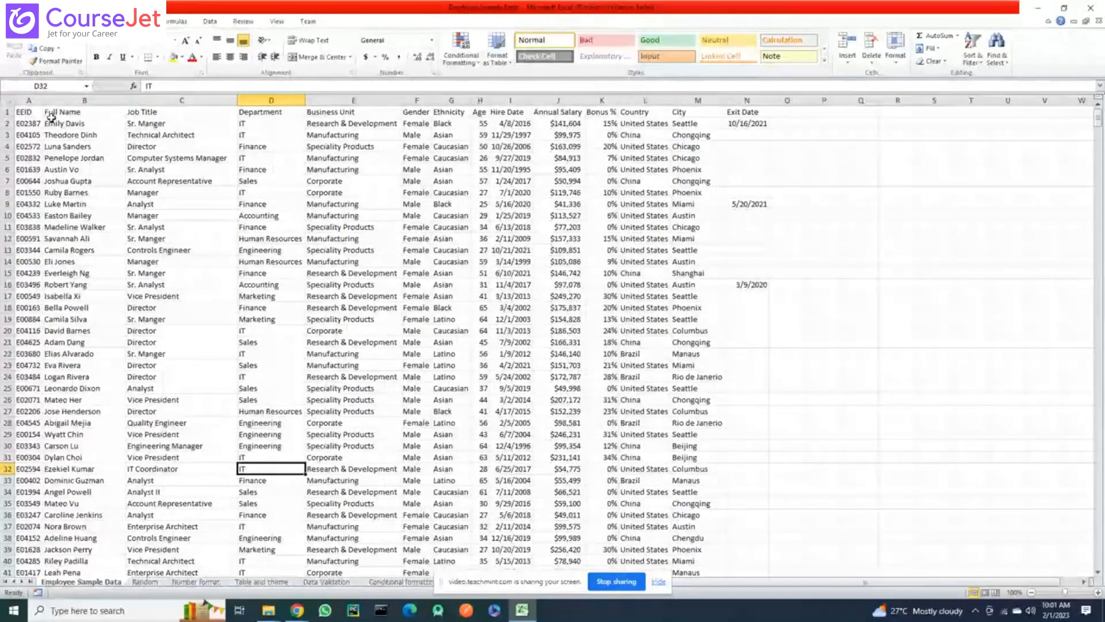
left_click_drag(50, 117, 67, 304)
key("ctrl+c")
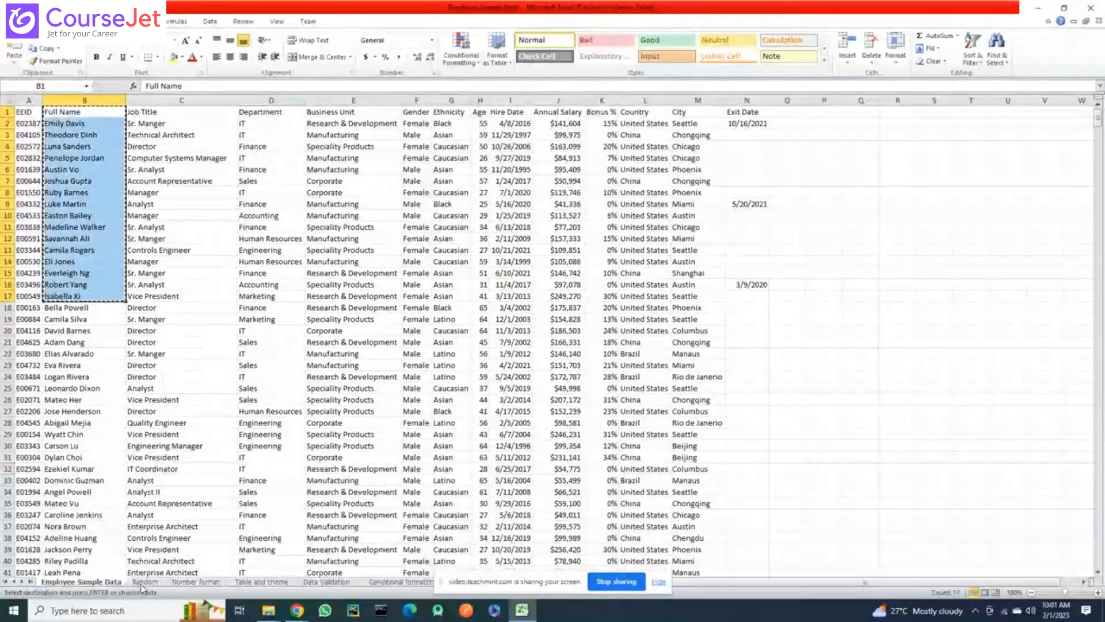
left_click(145, 582)
left_click(292, 114)
key("ctrl+v")
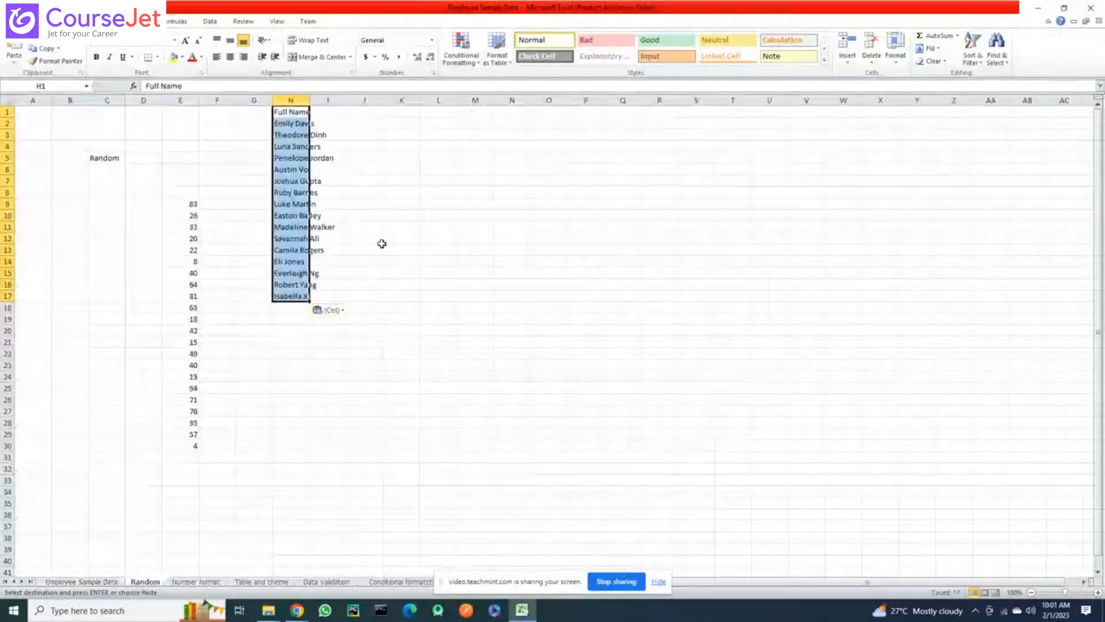
Autofit the width of column H to the pasted names
key("alt+h")
key("o")
key("i")
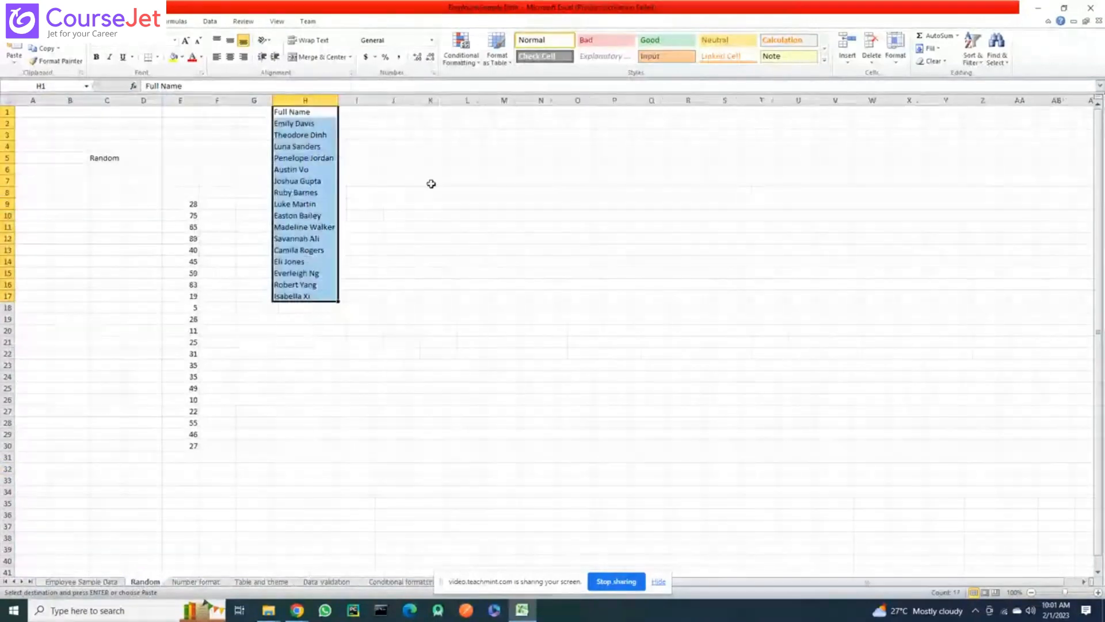
left_click(431, 181)
Enter the header S.no in cell G1, beside the Full Name header
left_click(256, 123)
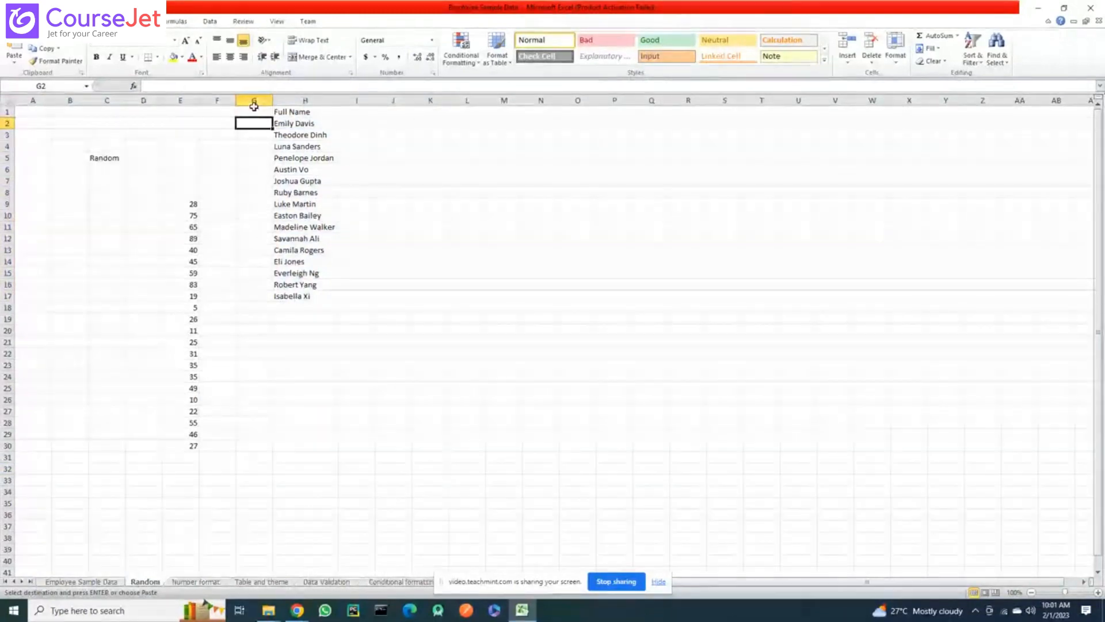
left_click(253, 112)
type("S")
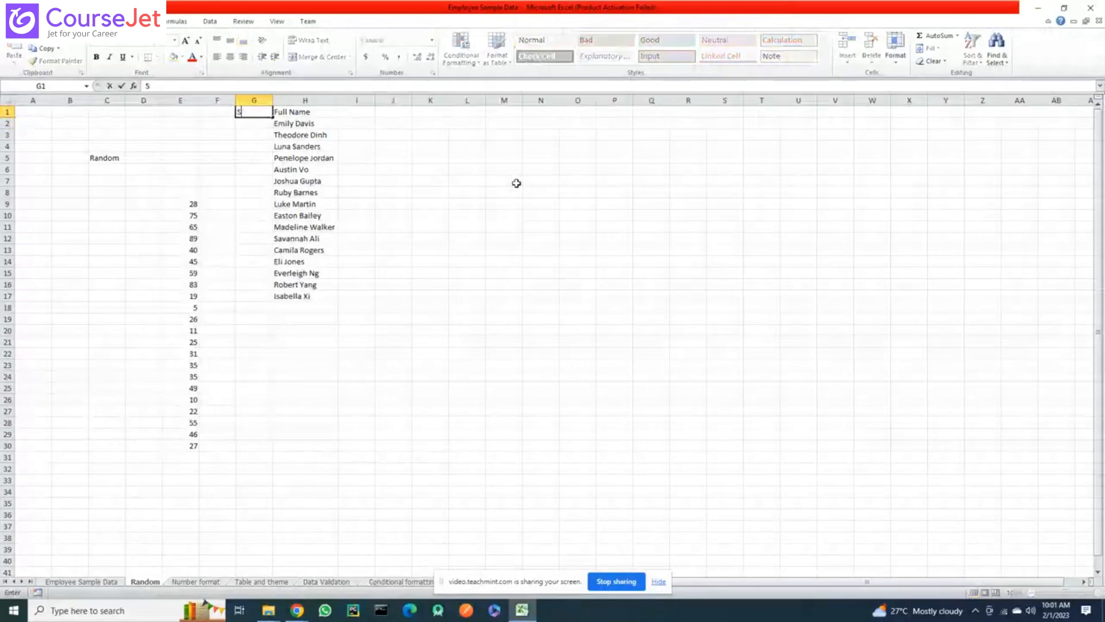
type(".no")
key("Return")
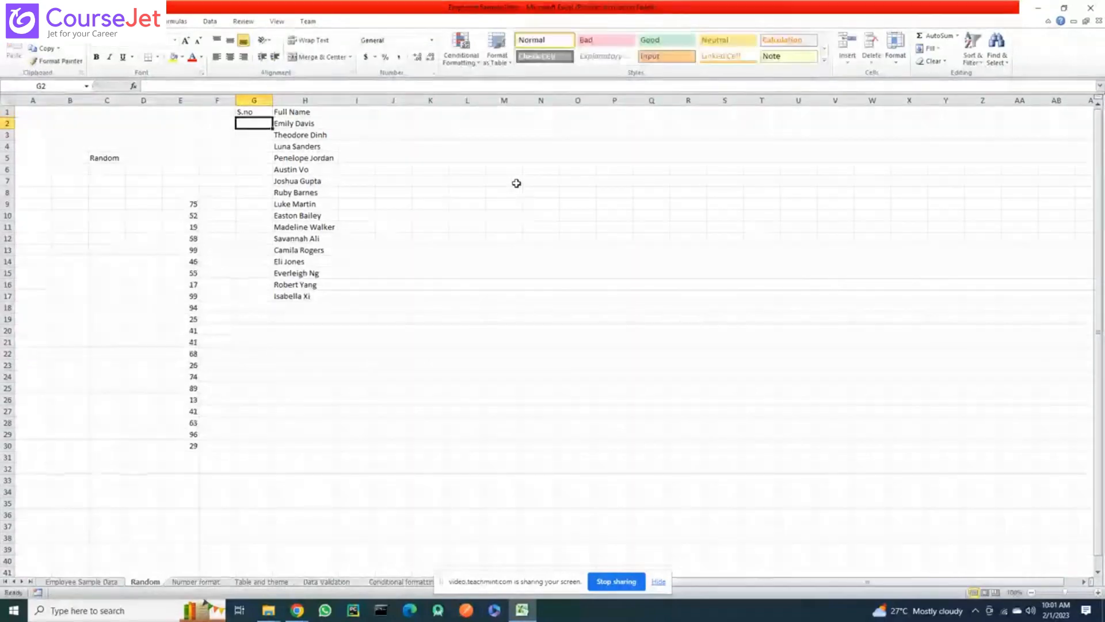
Enter 1, 2 and 3 in G2:G4 and extend the number series down to the last name in row 17
type("1")
key("Return")
type("2")
key("Return")
type("3")
key("Return")
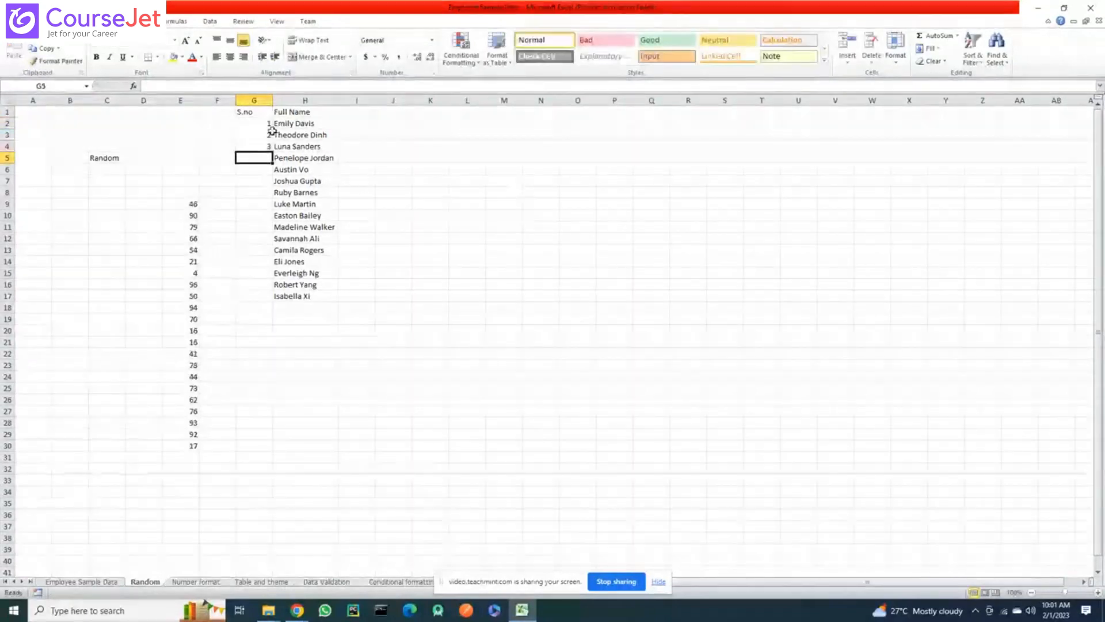
left_click_drag(263, 123, 273, 151)
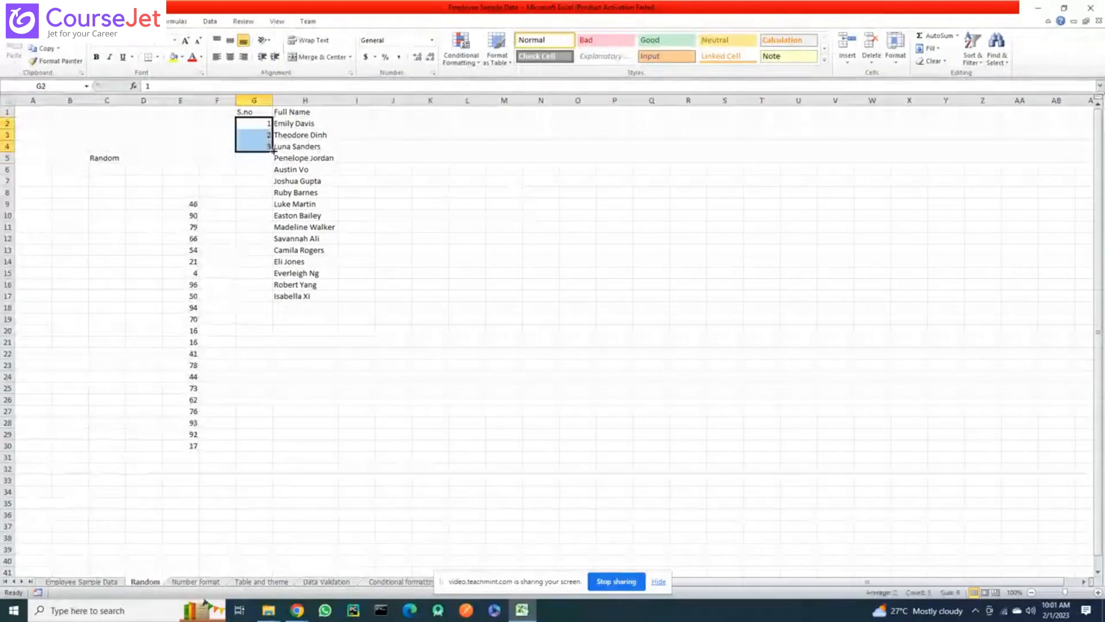
double_click(273, 151)
Enter the header s.no in cell K19 to start a separate results table
left_click(361, 112)
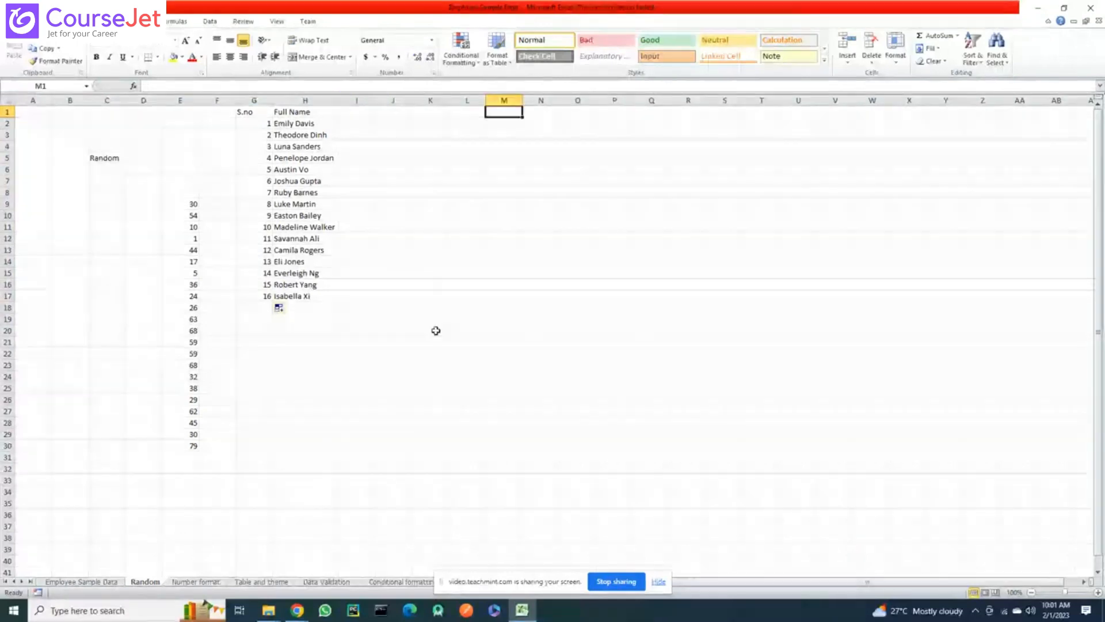
left_click(431, 319)
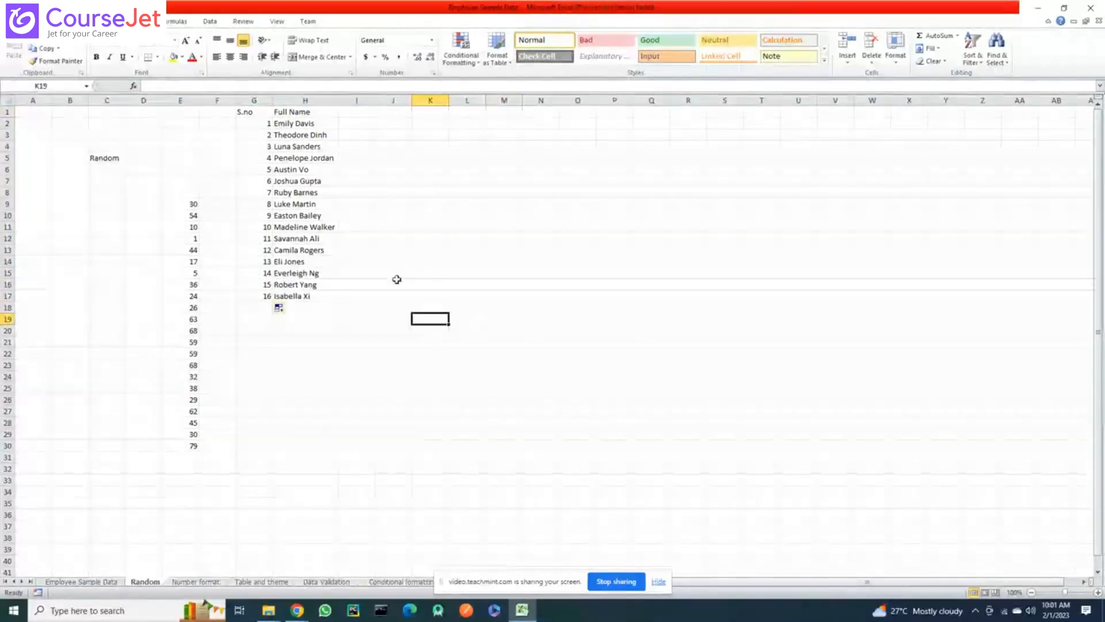
type("s")
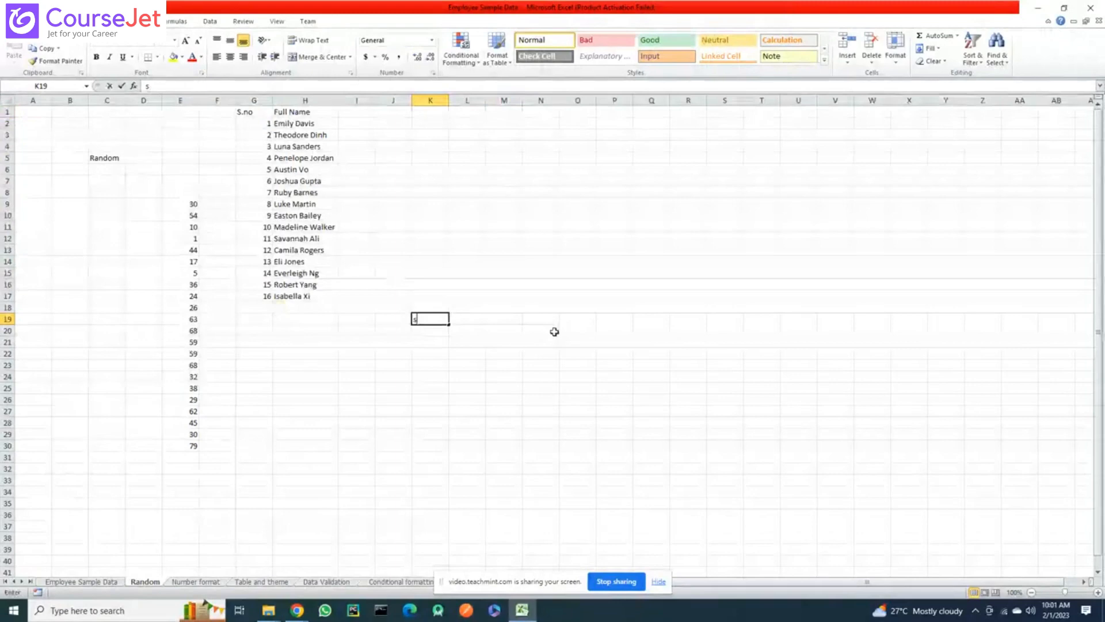
type(".no")
key("Return")
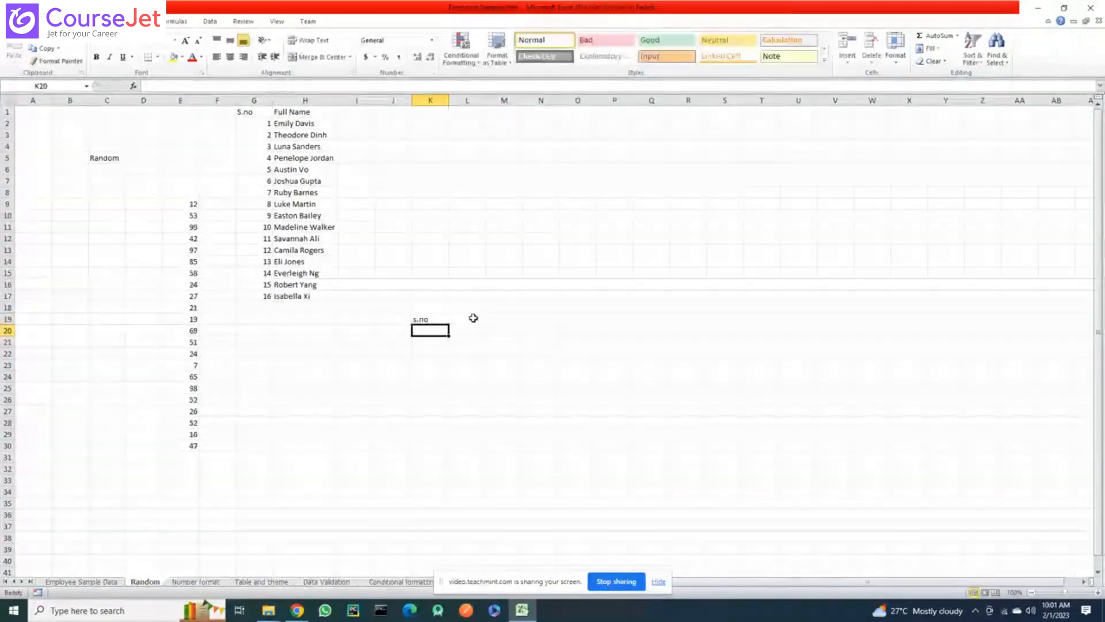
Enter the header Selected candidates in cell L19 and autofit column L to it
left_click(474, 318)
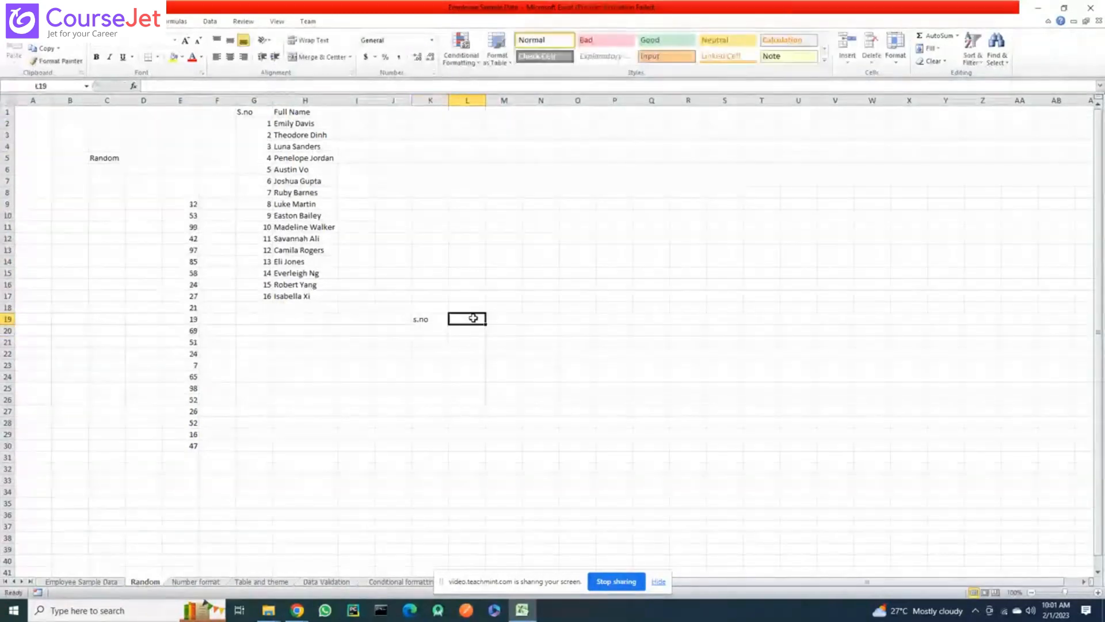
type("Selecte")
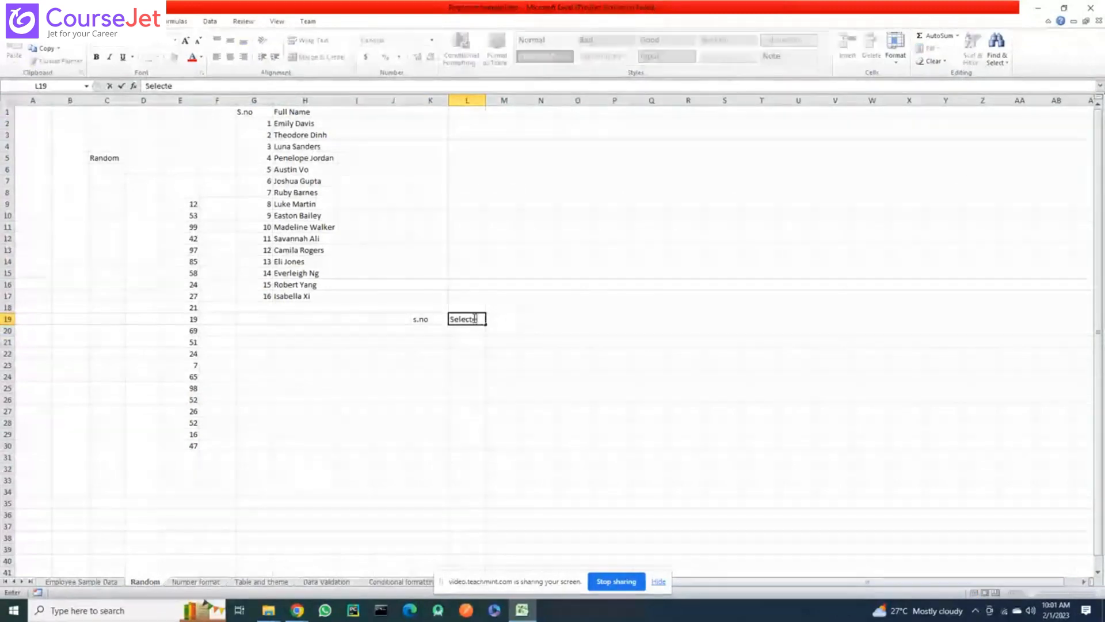
type("d candidates")
key("Return")
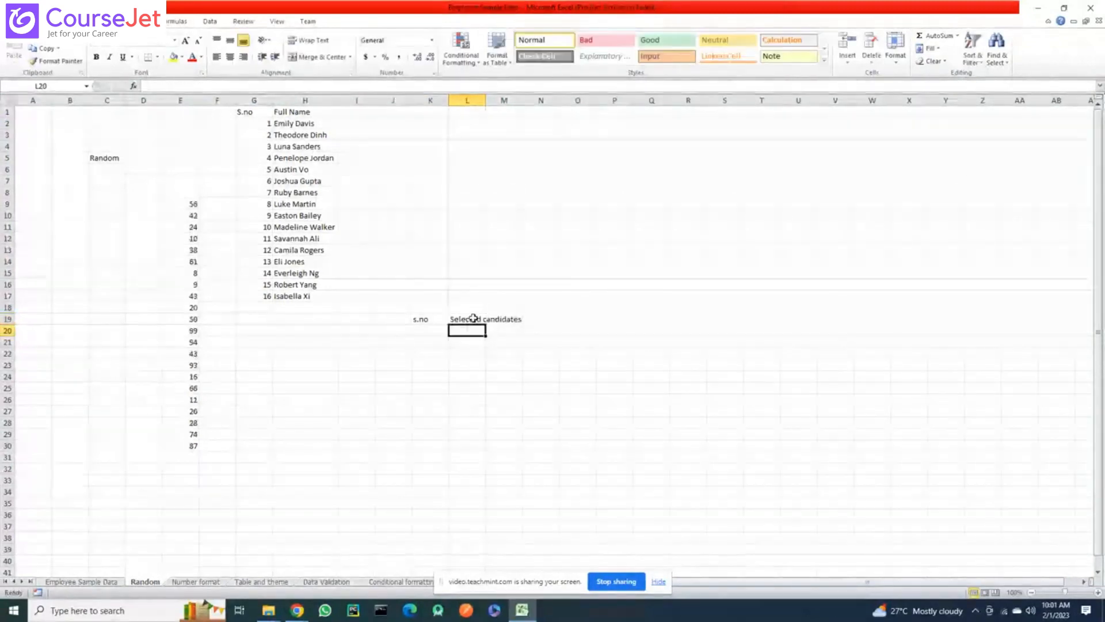
double_click(486, 101)
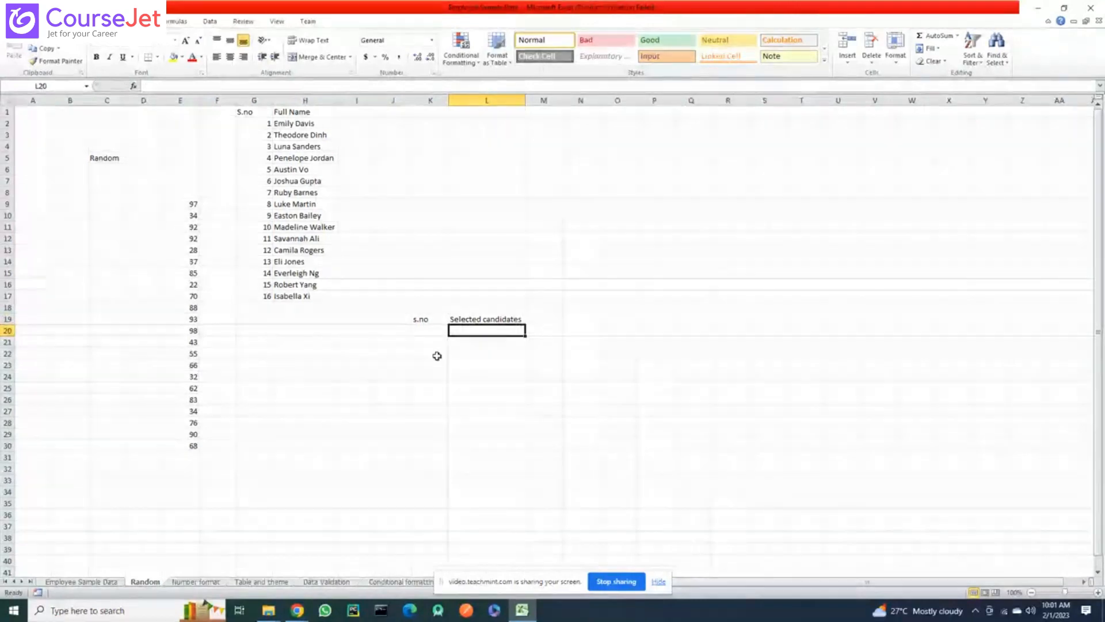
Review the serial numbers in G2:G17, then select cell K20 below the s.no header
left_click(427, 332)
left_click_drag(268, 123, 272, 297)
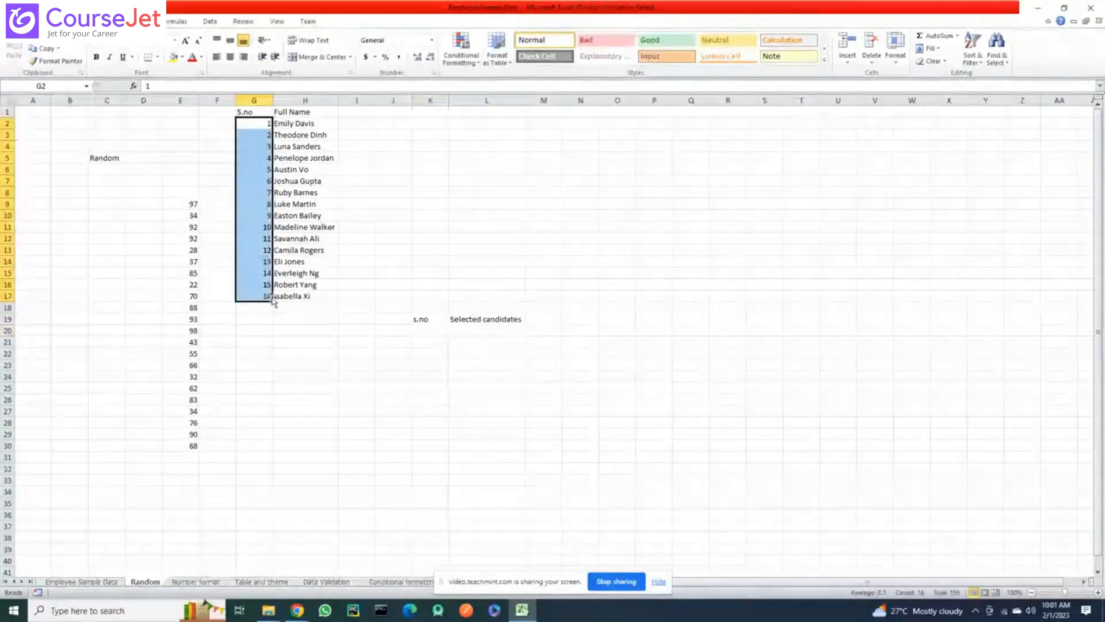
left_click(427, 331)
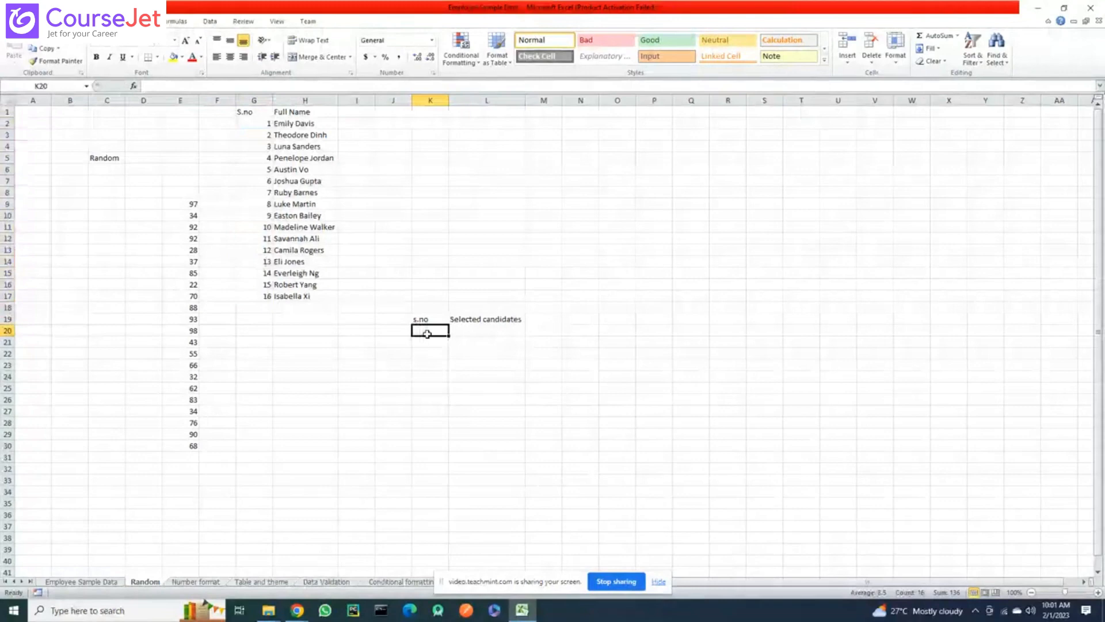
type("Ran")
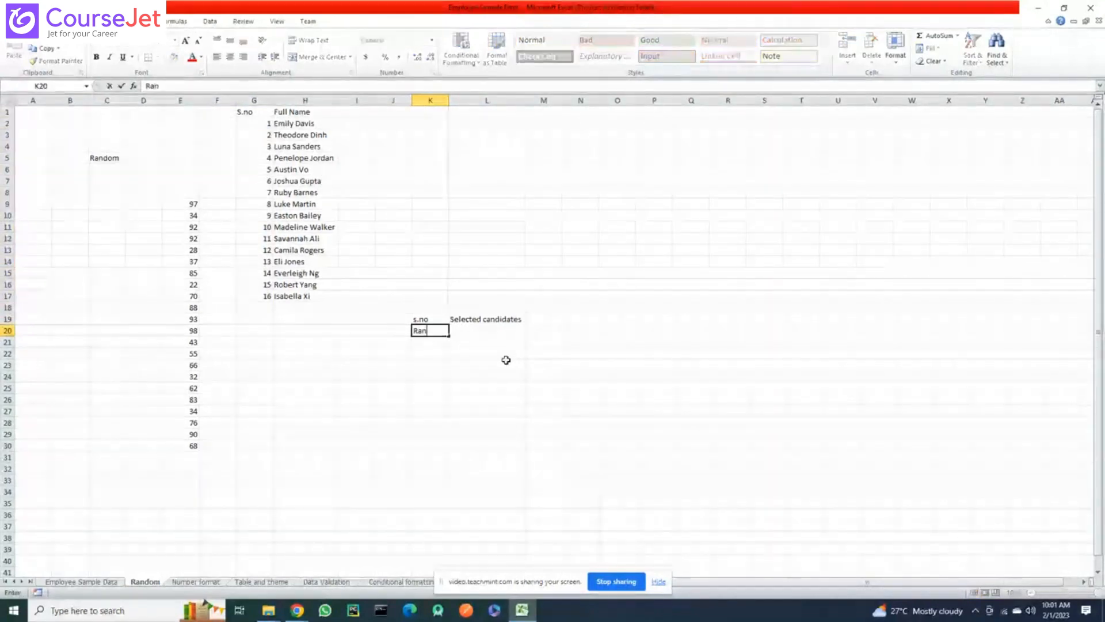
type("dom")
key("BackSpace")
key("BackSpace")
key("BackSpace")
key("BackSpace")
key("BackSpace")
key("BackSpace")
Enter a RANDBETWEEN formula in K20 that returns a random number from 1 to 16
type("=ran")
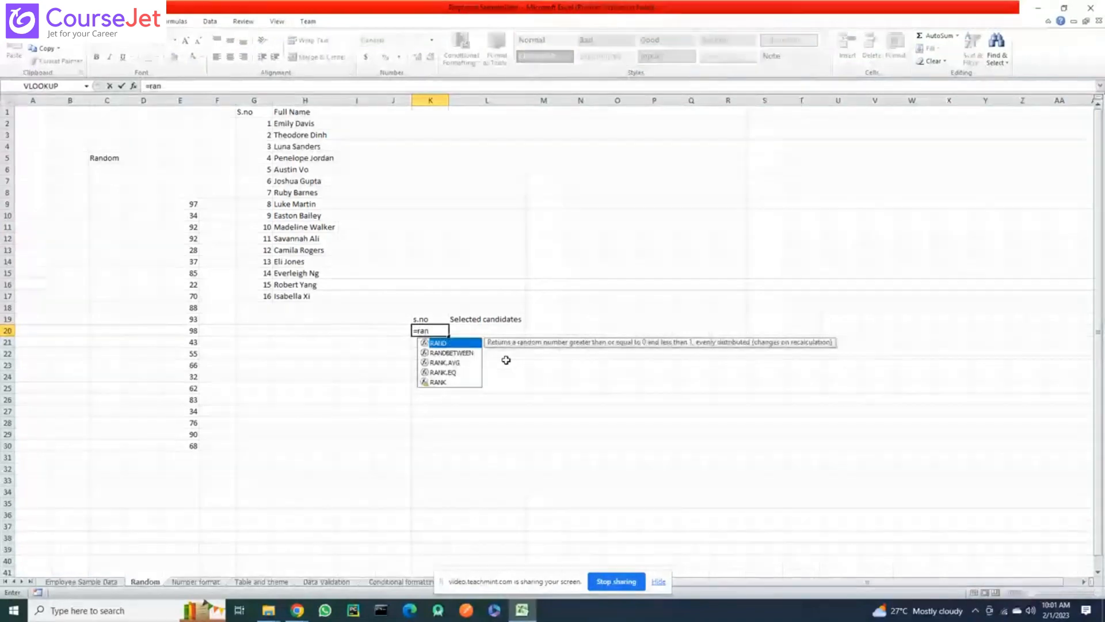
key("Down")
key("Tab")
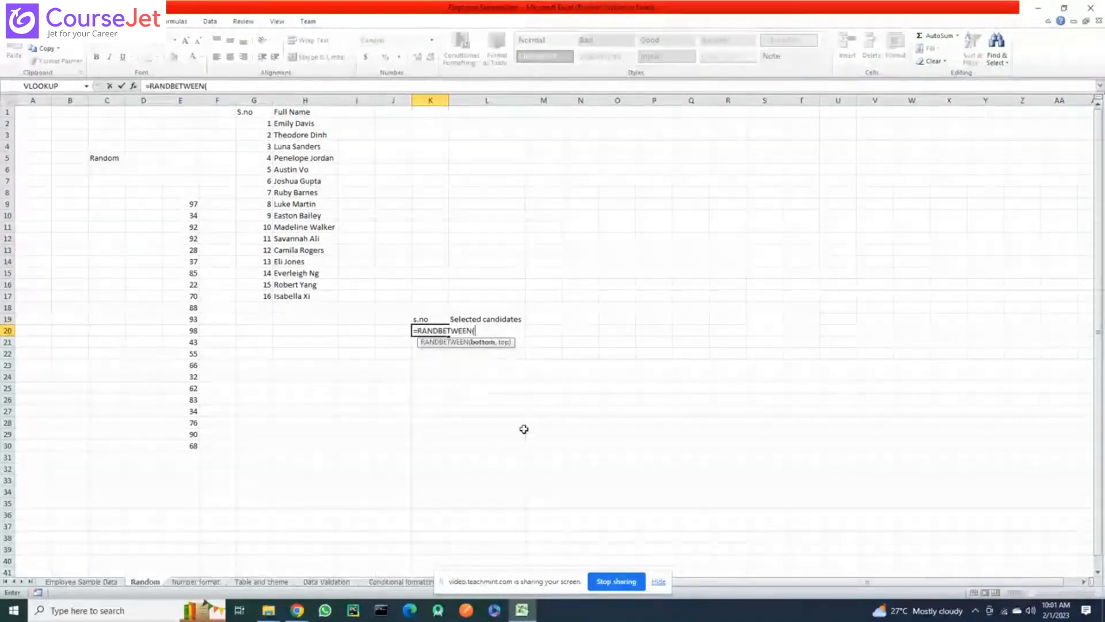
type("1,16")
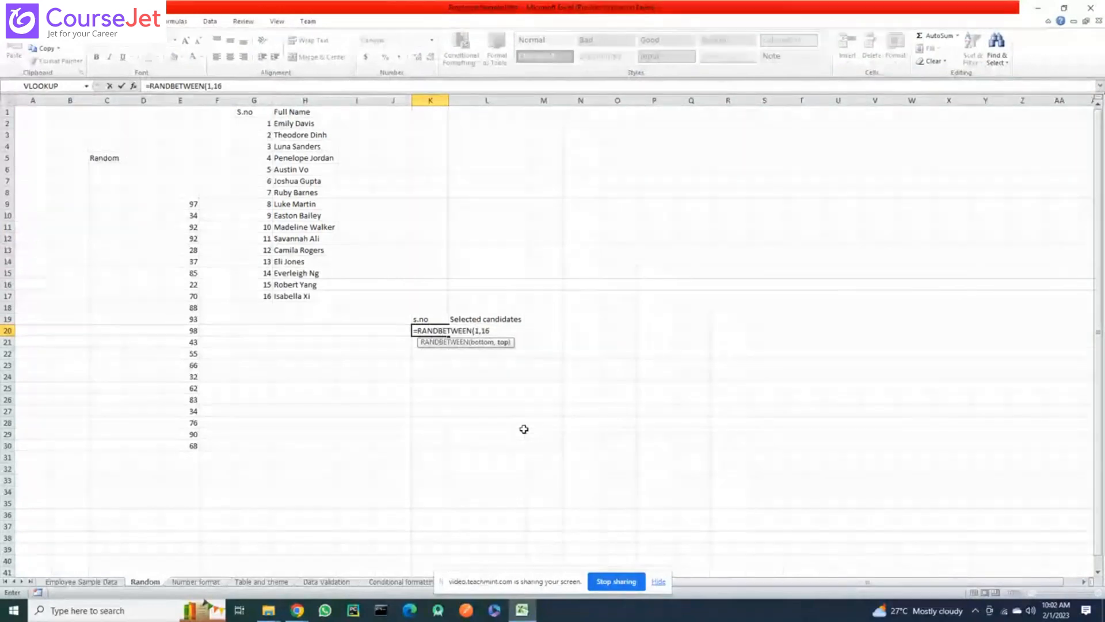
key("Return")
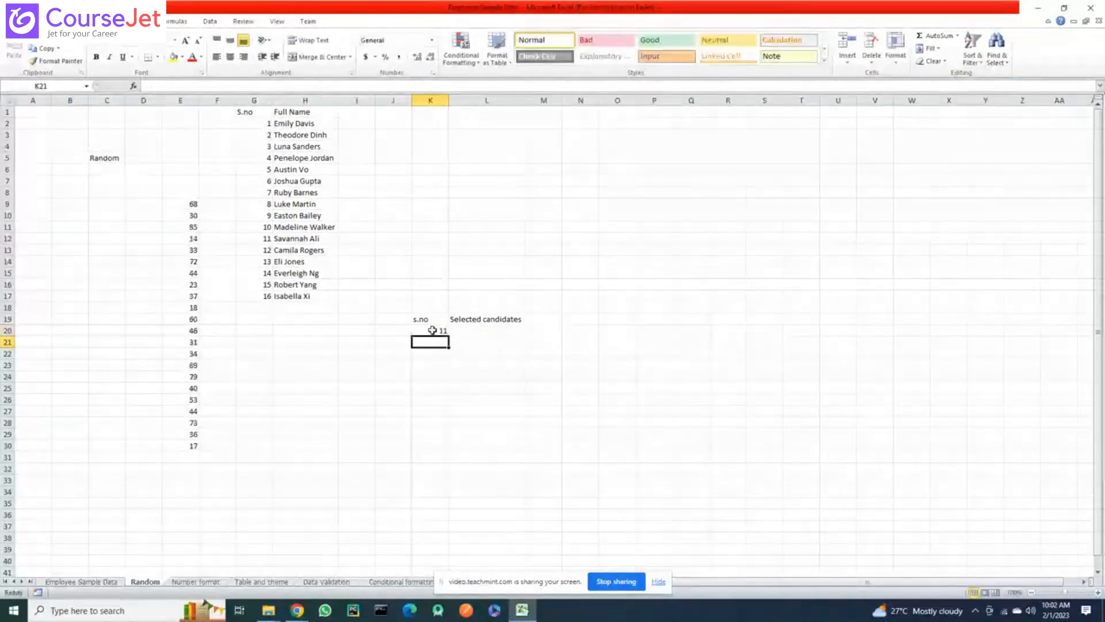
Fill the random number formula from K20 down to K25
left_click(432, 329)
left_click_drag(448, 337, 449, 398)
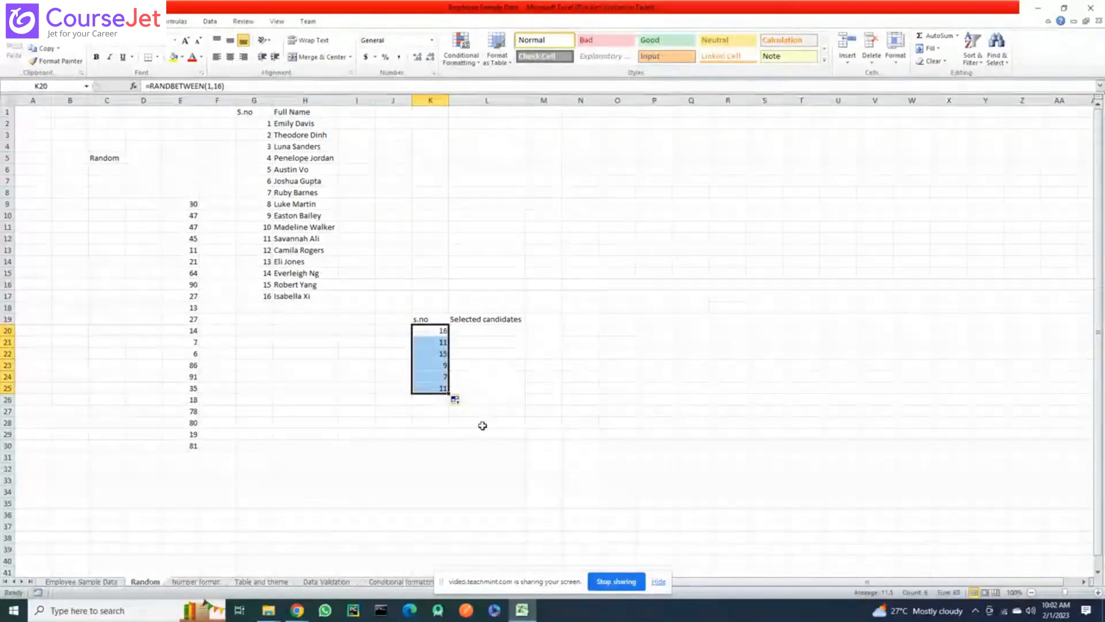
left_click(499, 402)
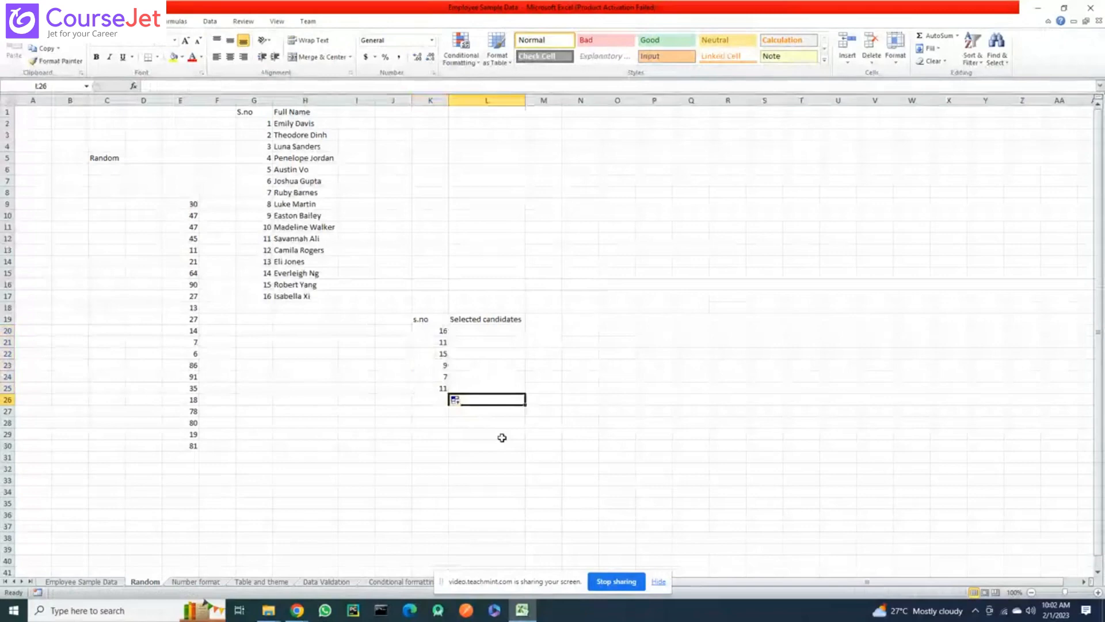
Replace the formulas in K20:K25 with their fixed values by copying the range and pasting it over itself as values
left_click(443, 331)
left_click_drag(442, 331, 446, 389)
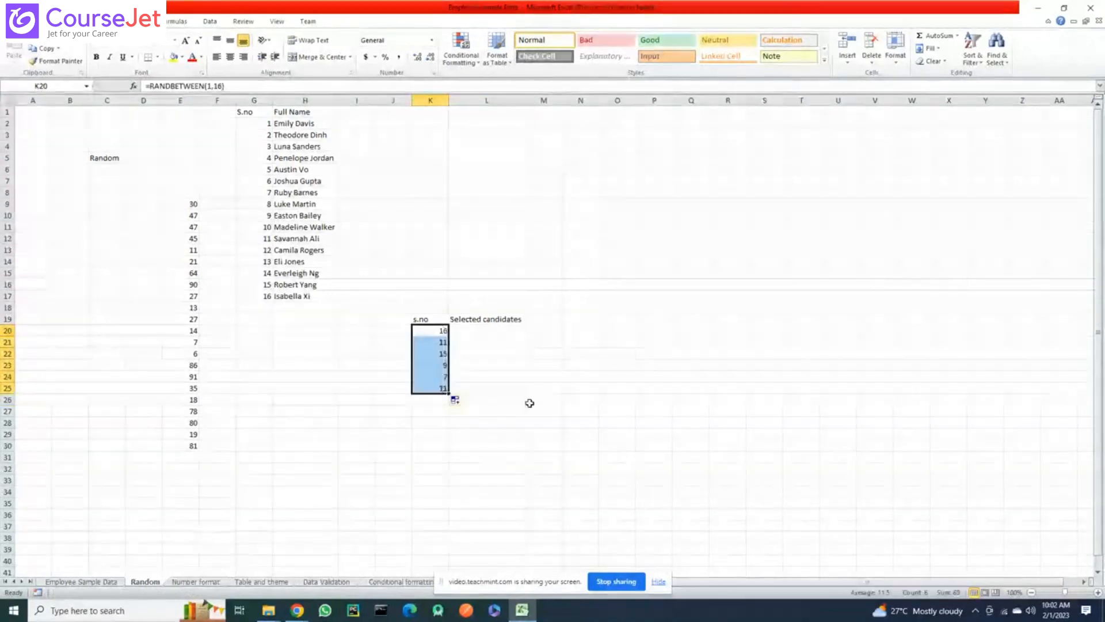
key("ctrl+c")
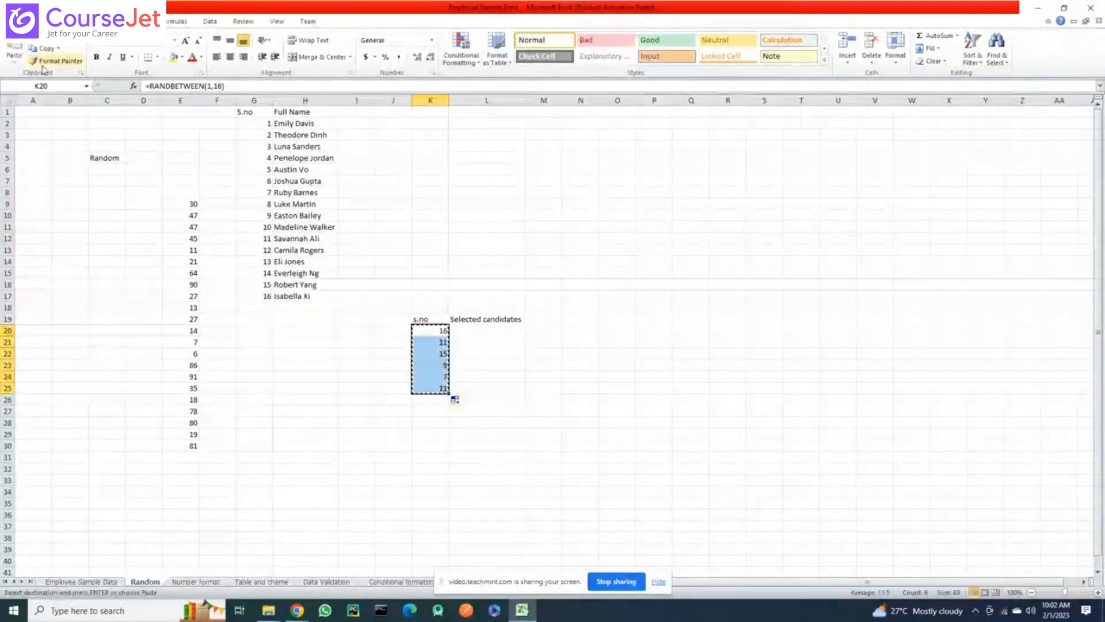
left_click(15, 62)
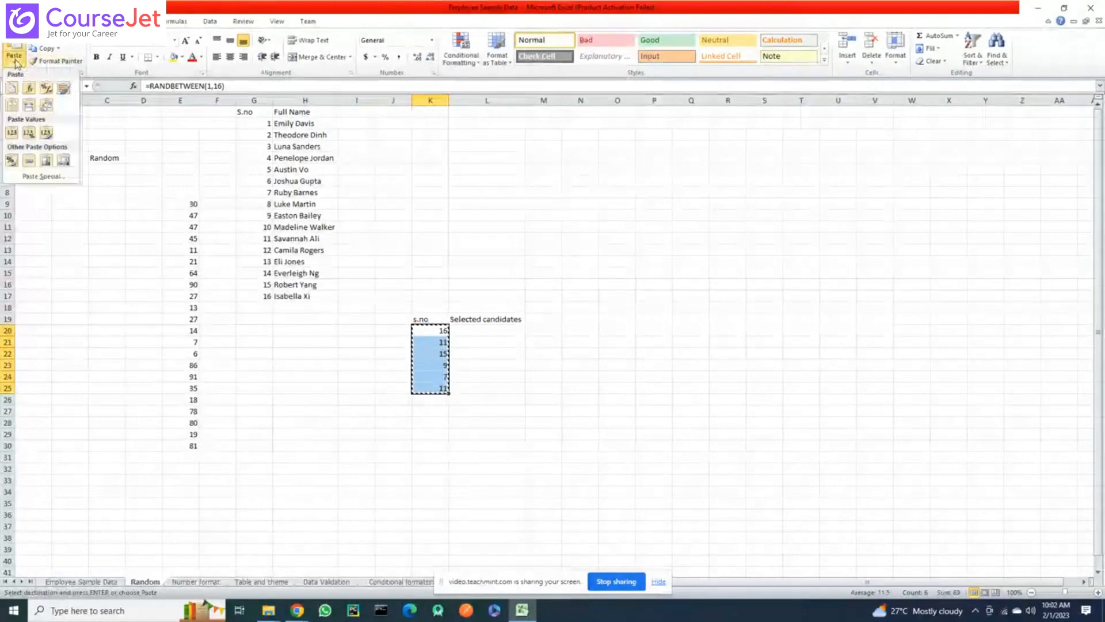
left_click(27, 132)
left_click(434, 331)
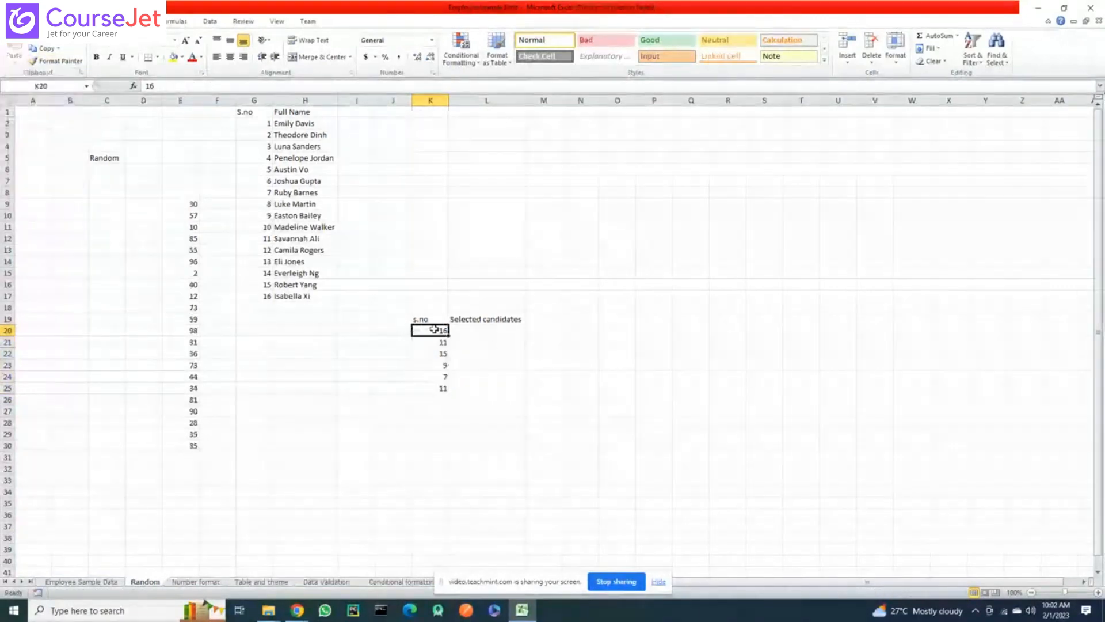
Enter the formula =VLOOKUP(K20,G1:H17,FALSE) in L20 under Selected candidates
left_click(464, 333)
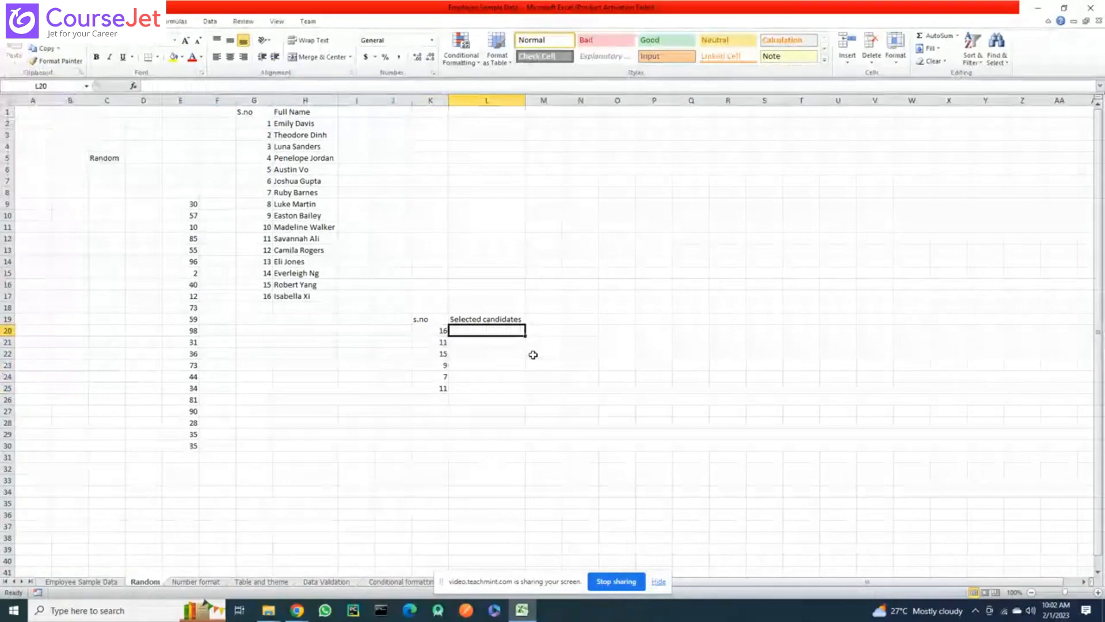
type("=v")
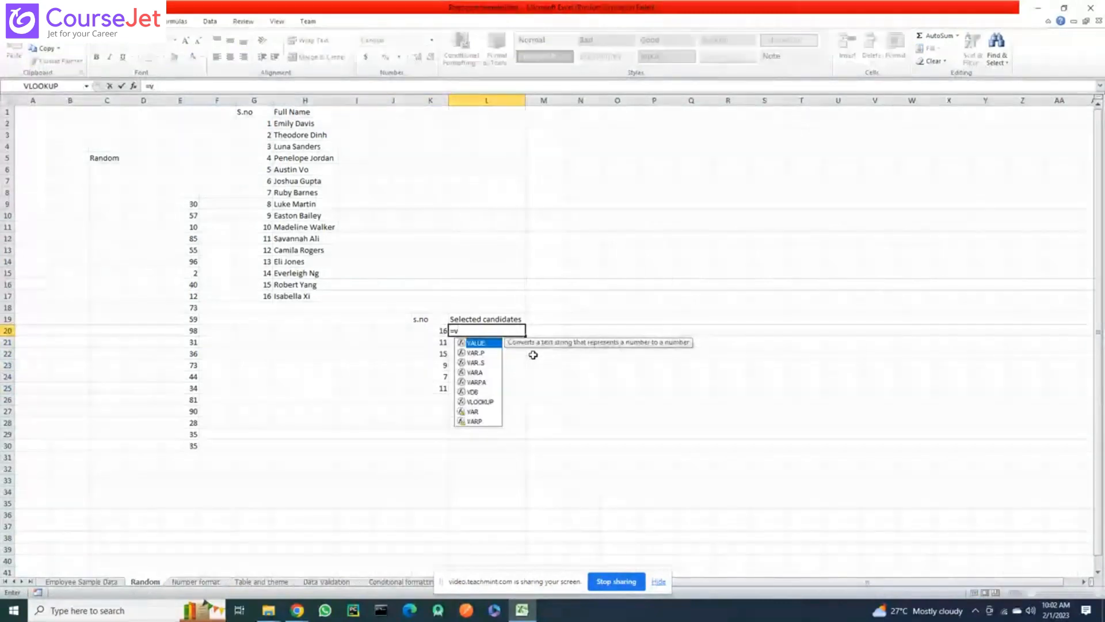
double_click(479, 402)
left_click(437, 330)
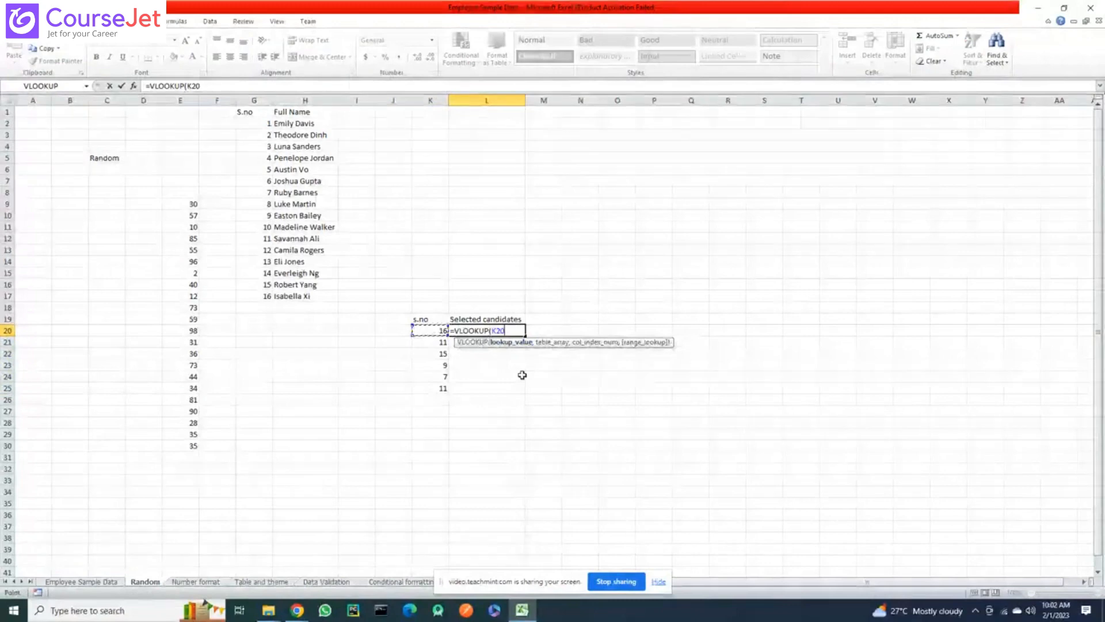
type(",")
mouse_move(242, 112)
left_mouse_down()
mouse_move(314, 253)
mouse_move(312, 292)
left_mouse_up()
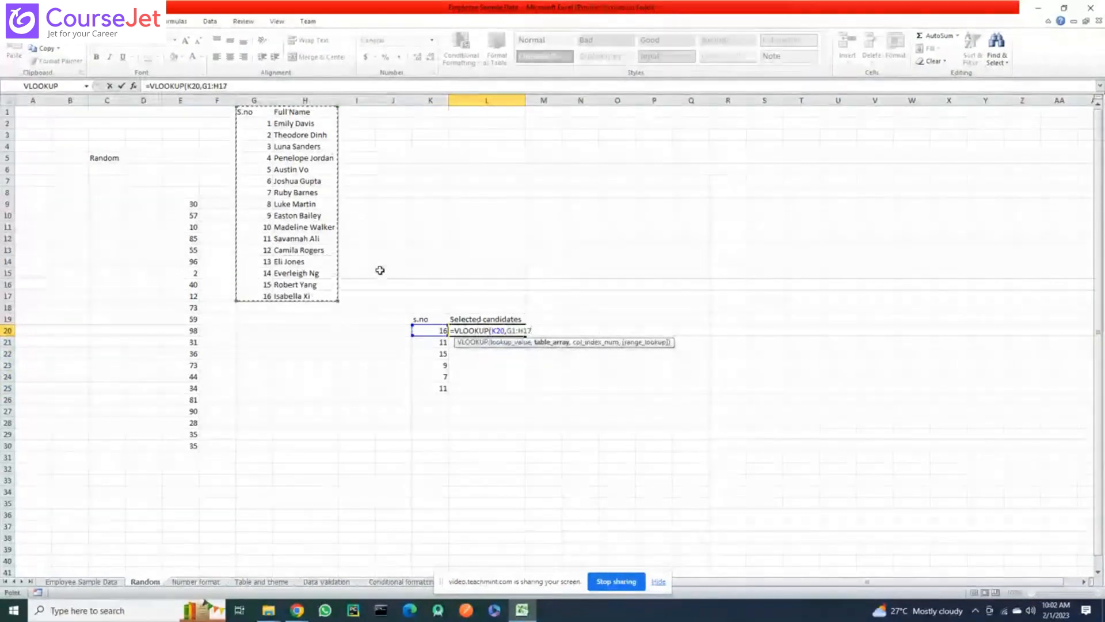
type(",fal")
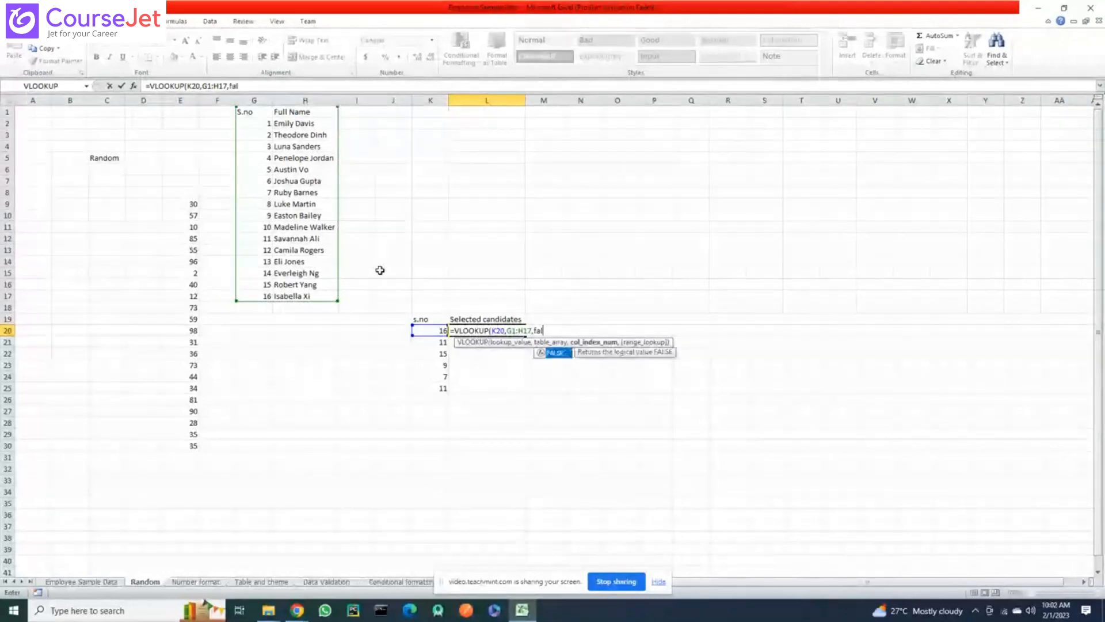
key("Tab")
type(")")
key("Return")
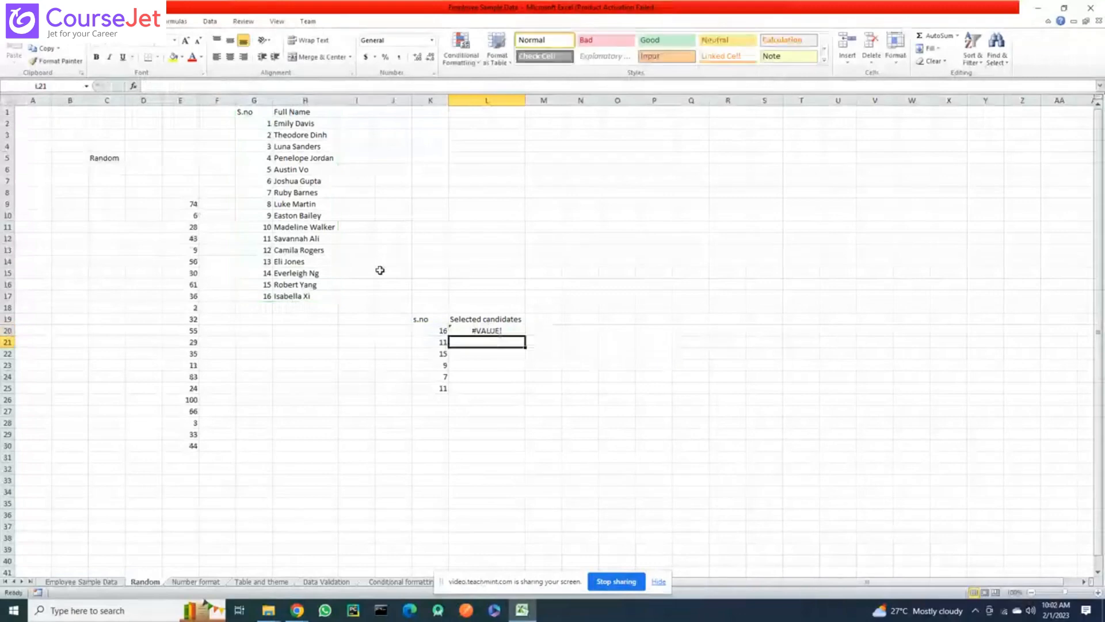
Add the column index 2 before FALSE in the VLOOKUP formula of L20
left_click(475, 330)
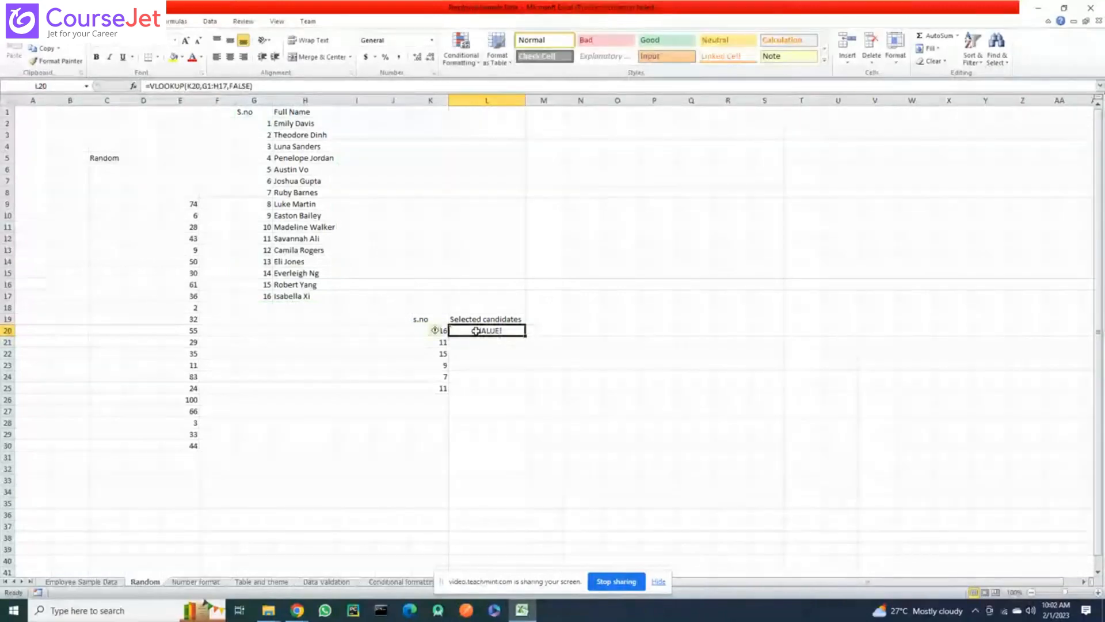
left_click(229, 86)
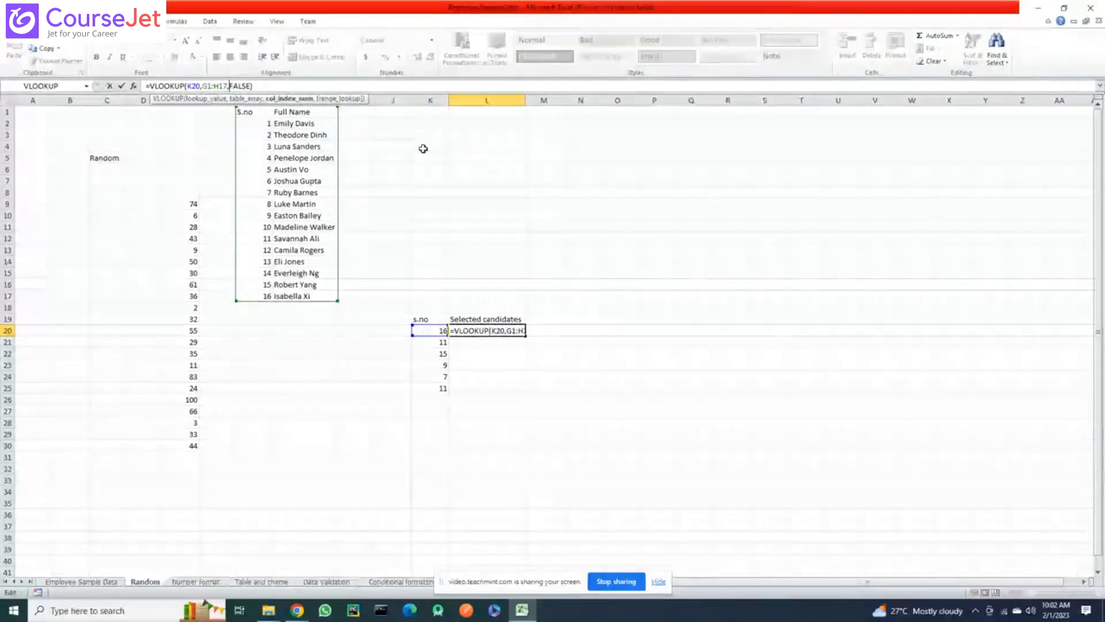
type("2,")
key("Return")
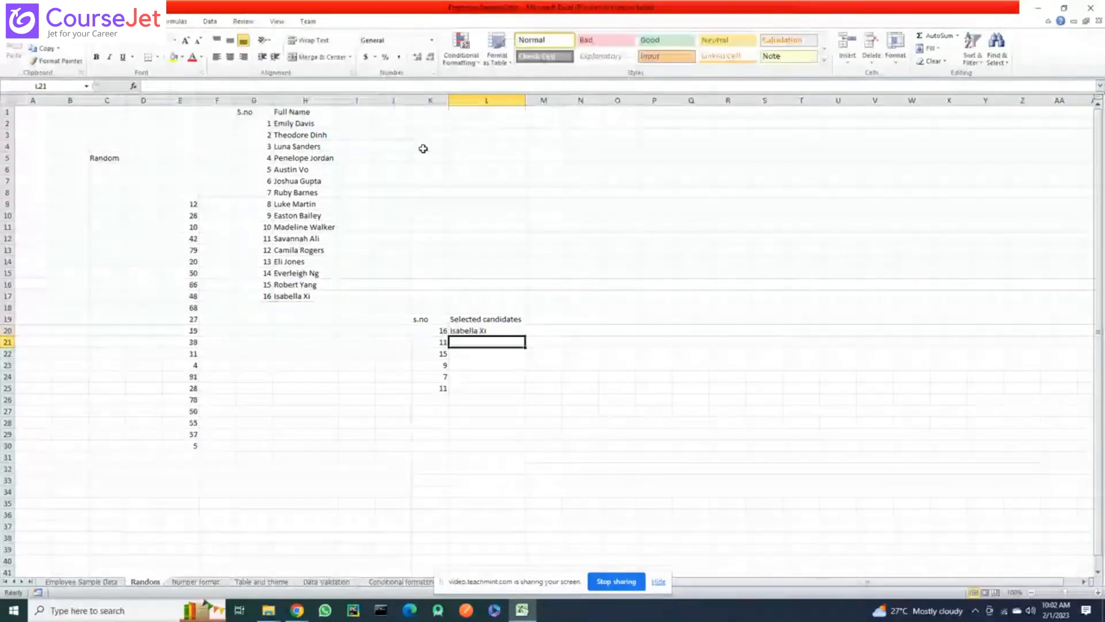
Fill the VLOOKUP formula from L20 down to L25
left_click(517, 333)
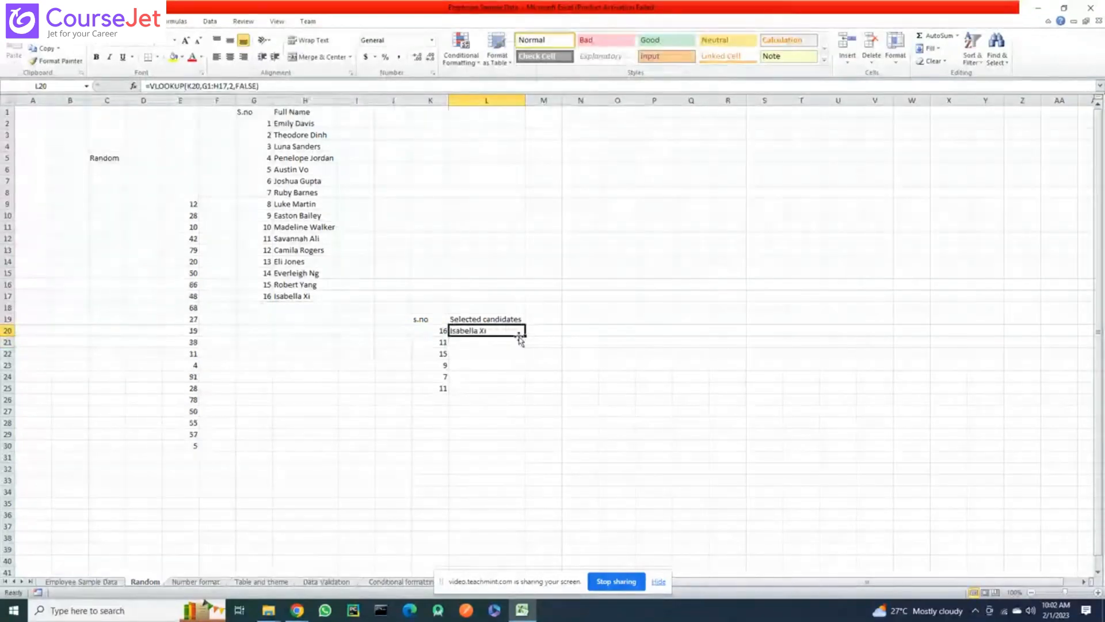
double_click(524, 336)
left_click(490, 422)
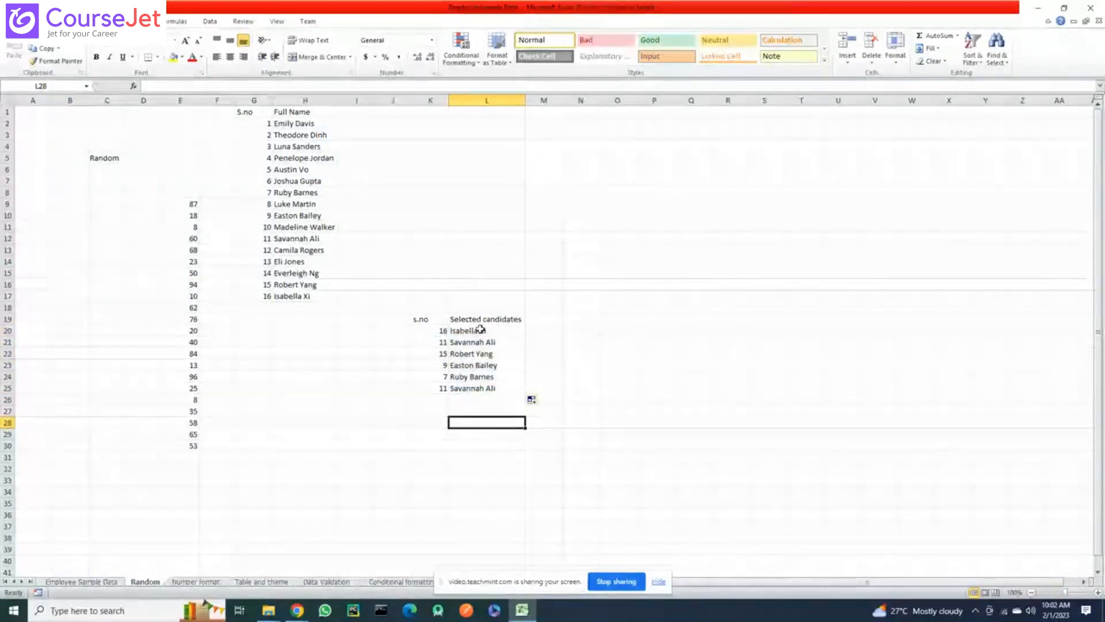
Compare the selected candidates in L20:L25 with the full name list in H2:H17
left_click_drag(480, 330, 480, 388)
left_click_drag(290, 123, 309, 293)
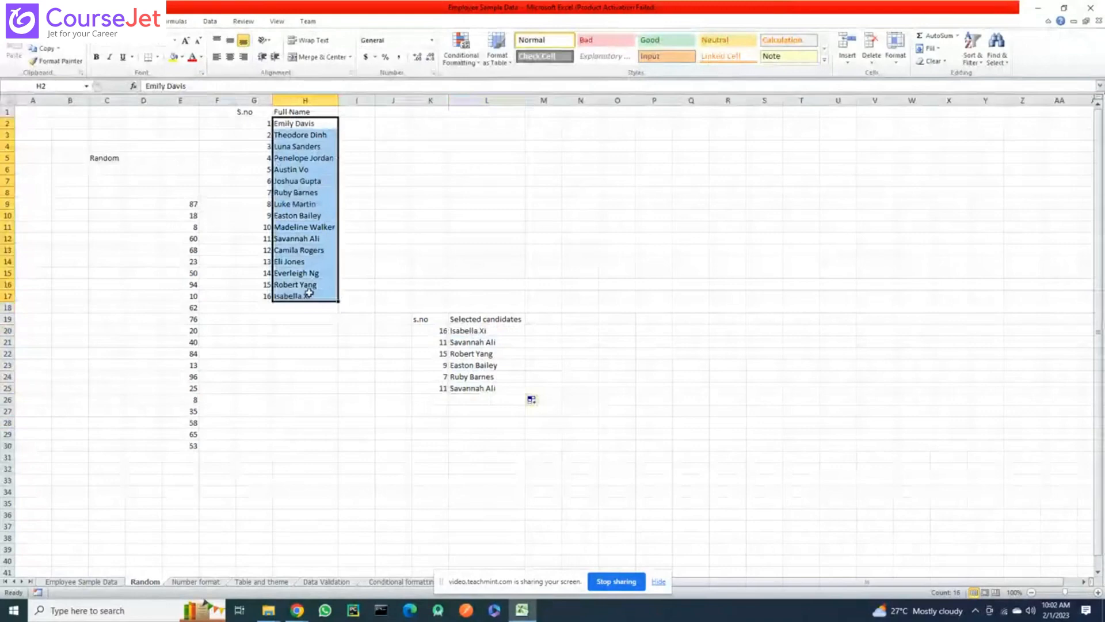
left_click_drag(481, 331, 479, 385)
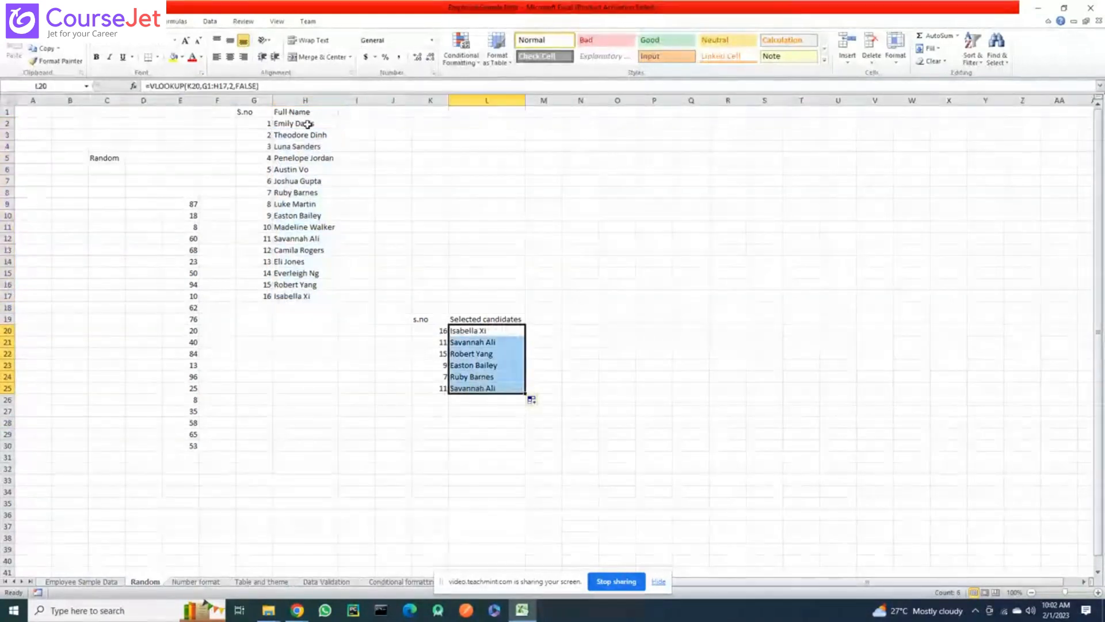
left_click(598, 277)
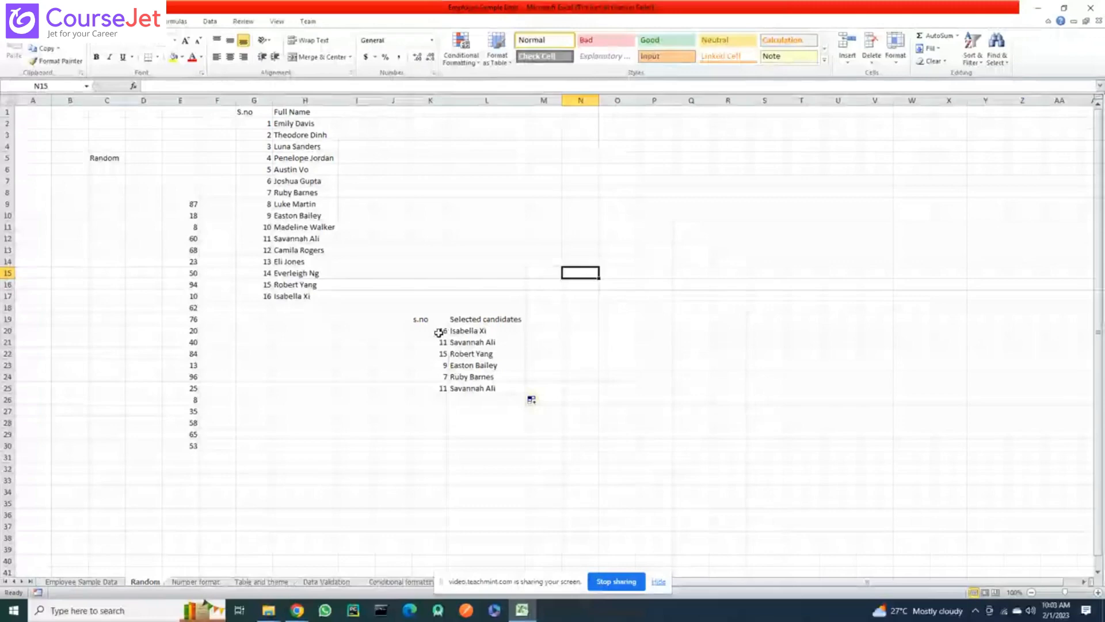
left_click(601, 222)
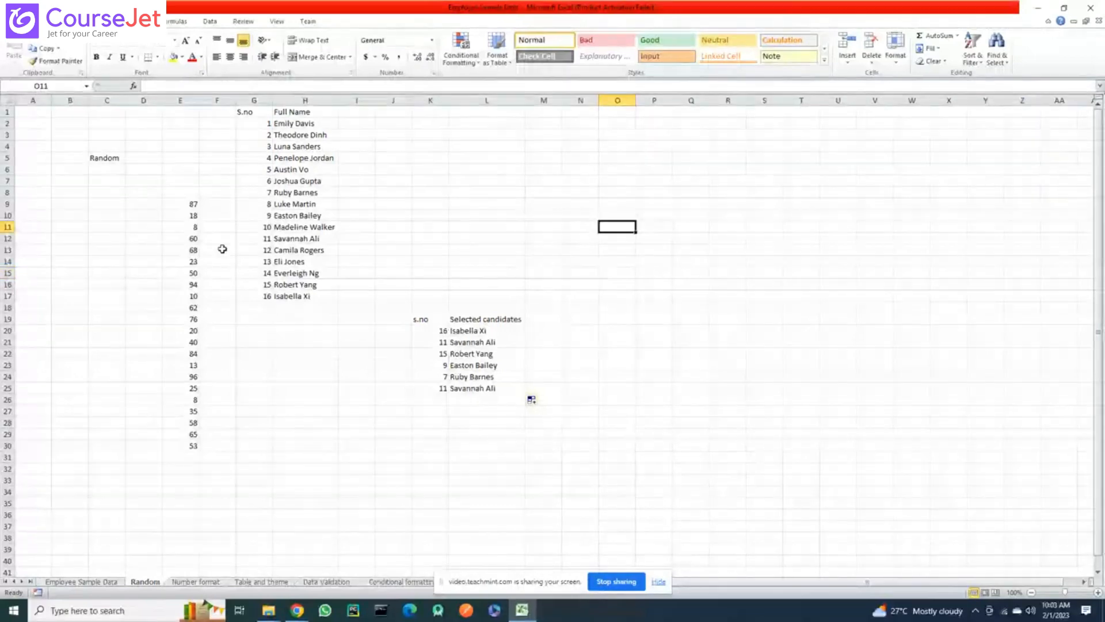
Start a RANDBETWEEN formula in O6 with DATE(2023,01,01) as its bottom value
left_click(619, 169)
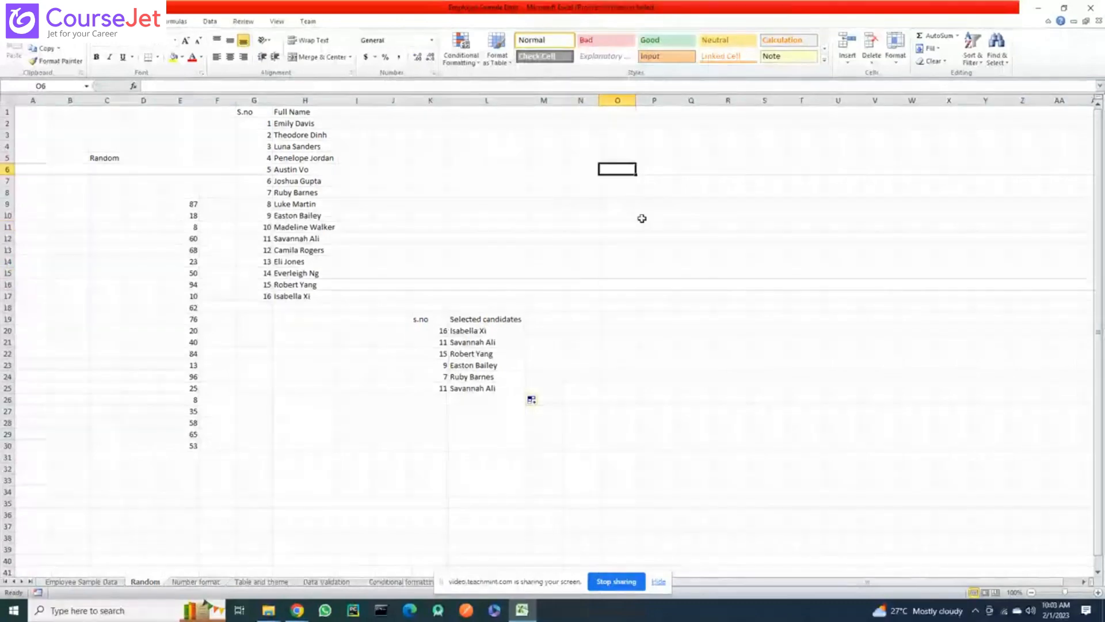
type("=rand")
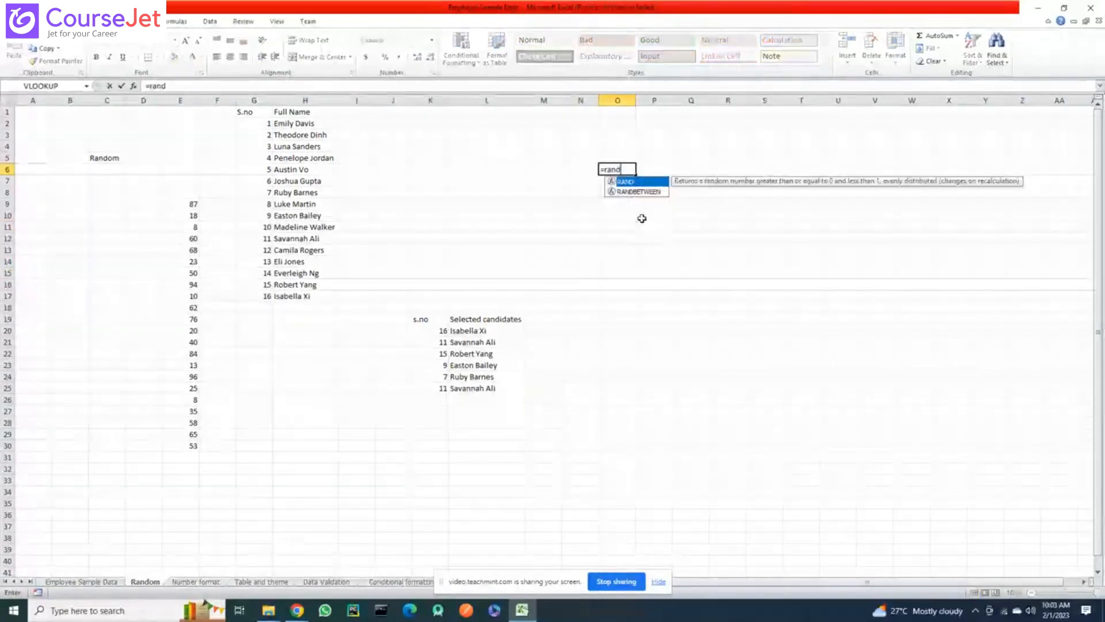
key("Down")
key("Tab")
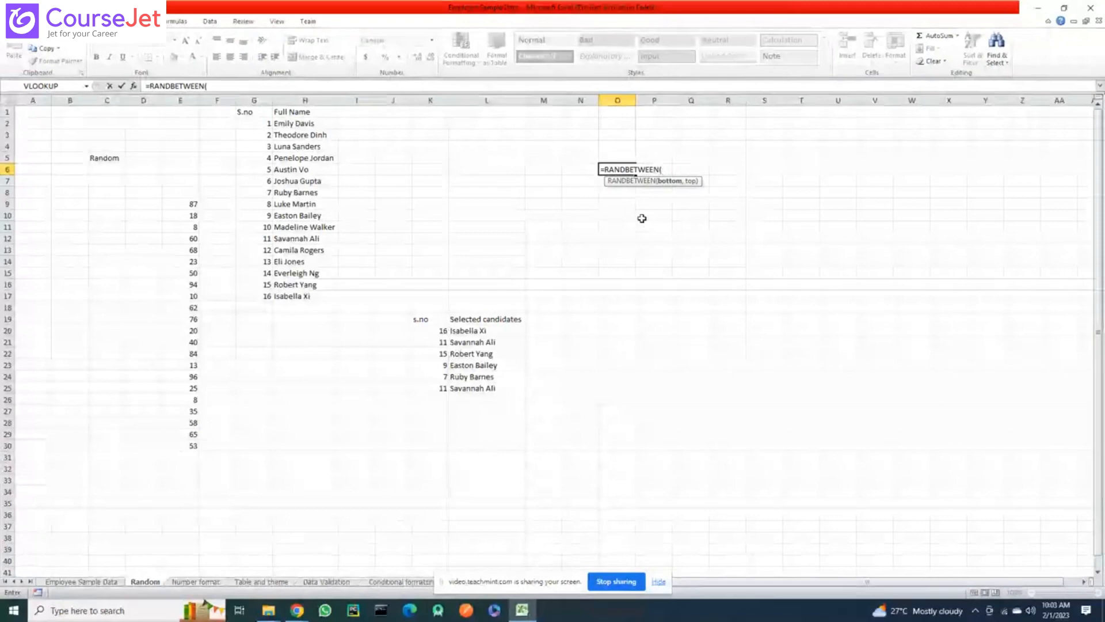
type("da")
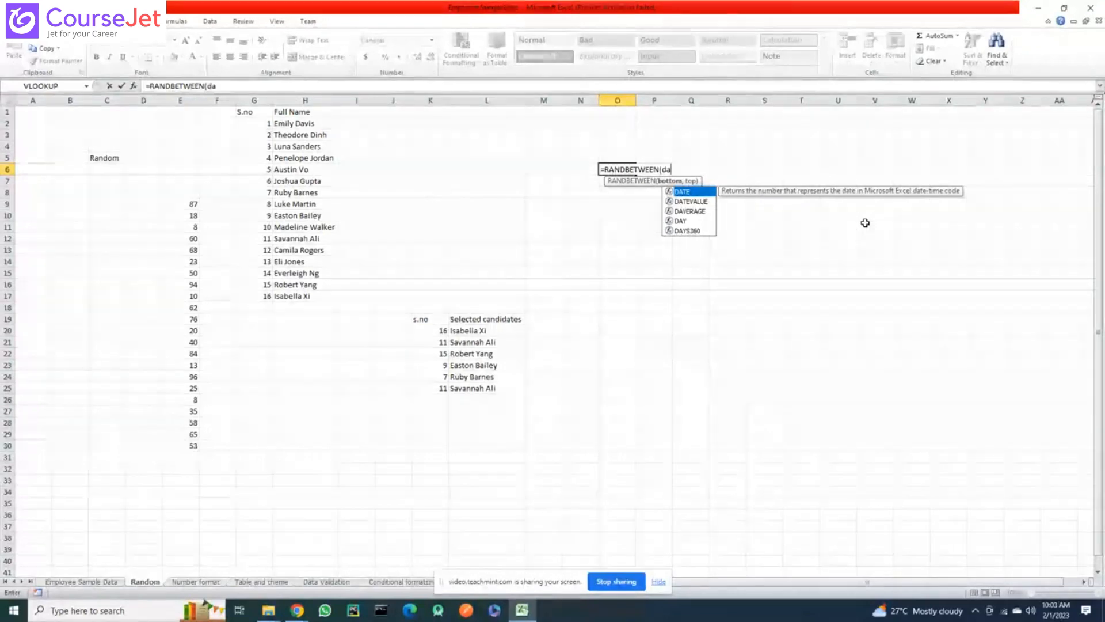
key("Tab")
type("2")
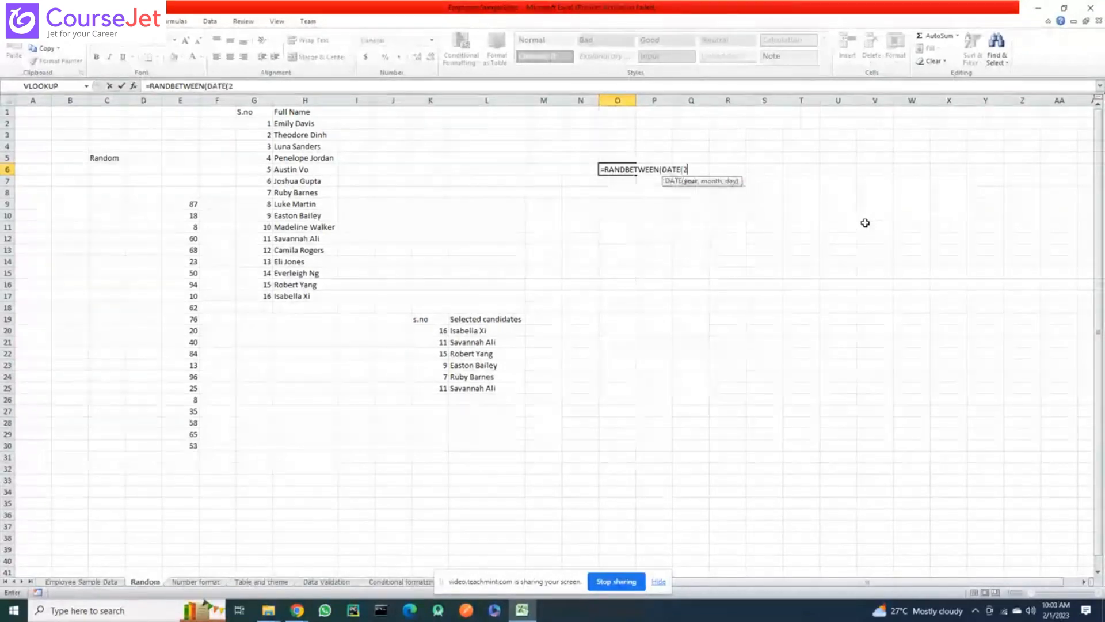
type("023")
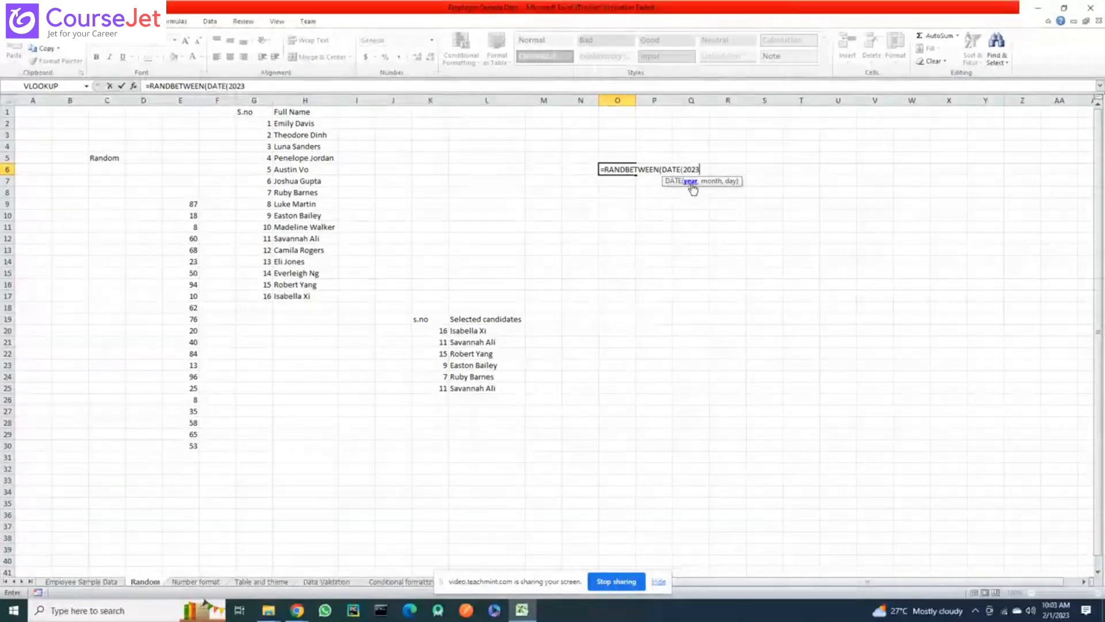
type(",")
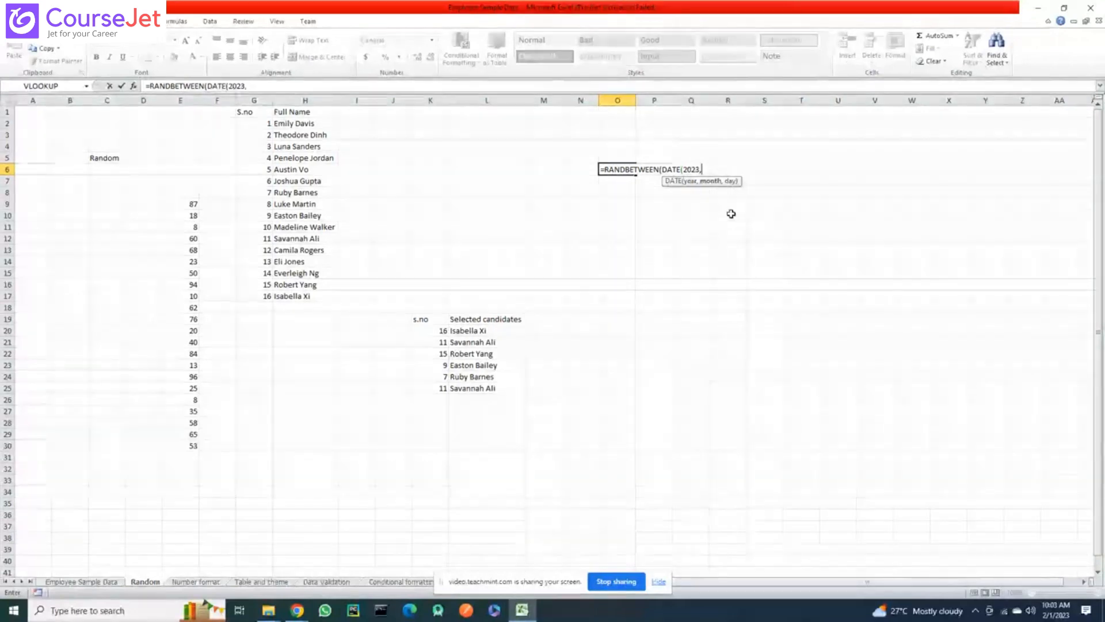
type("01,")
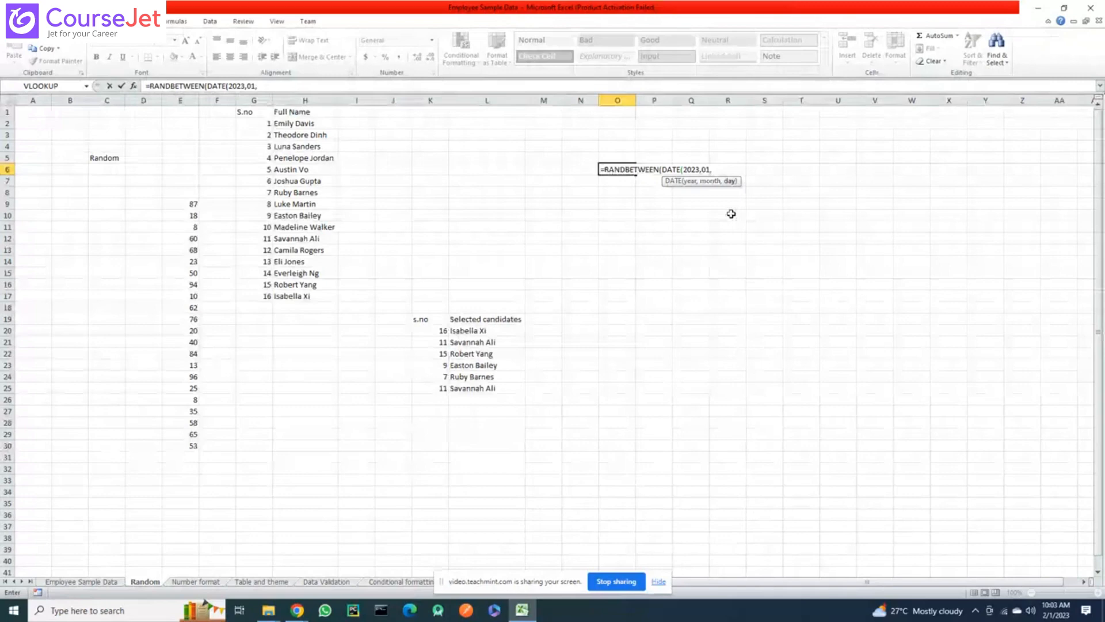
type("01")
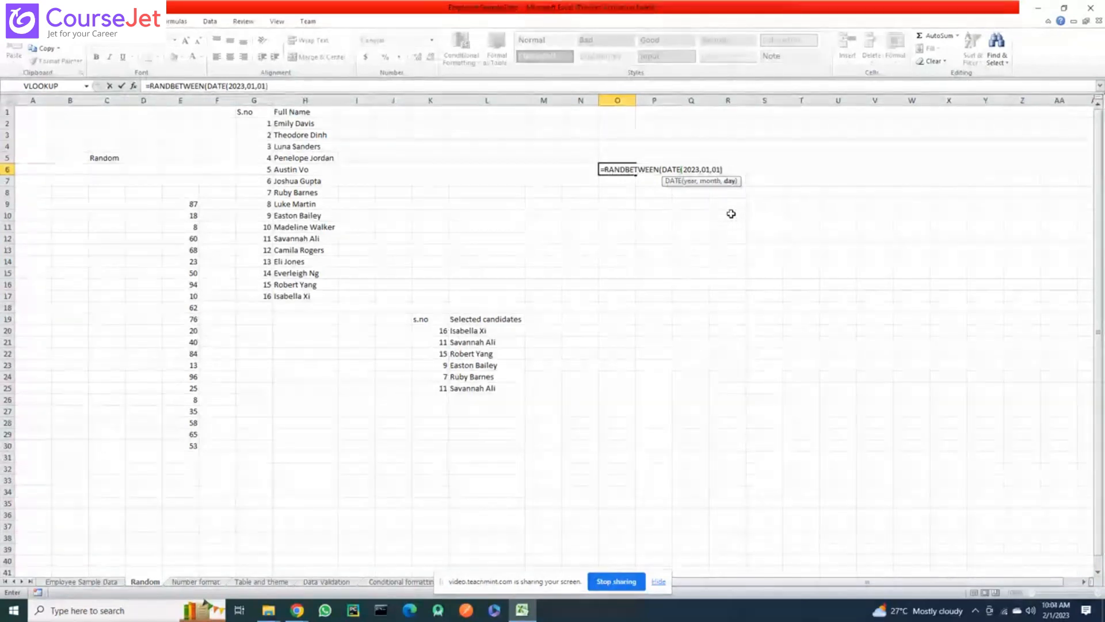
type(")")
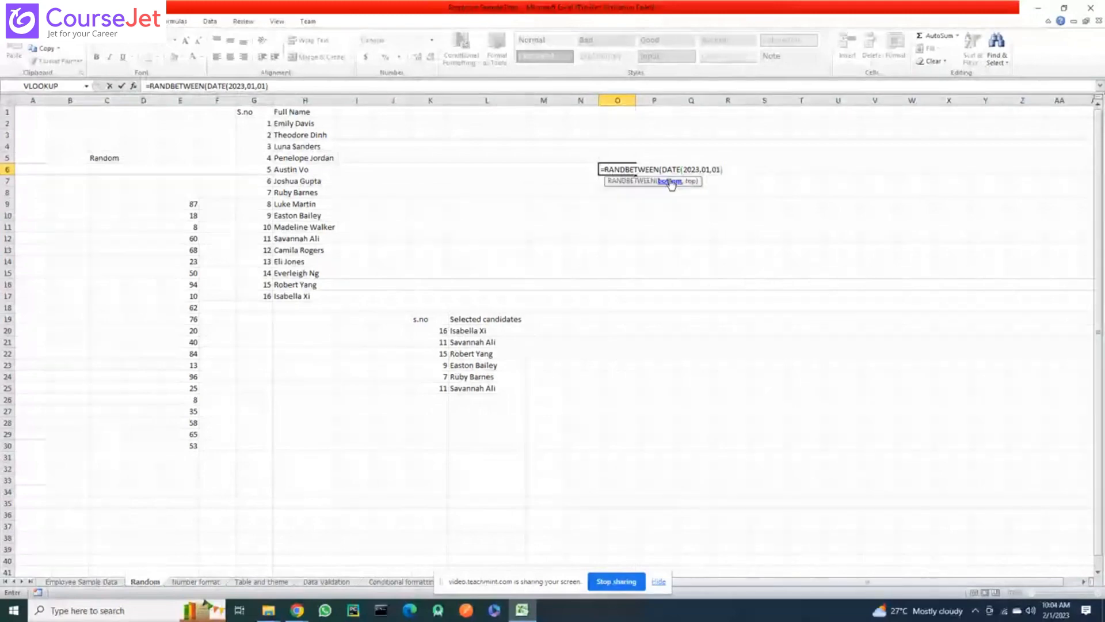
Complete the RANDBETWEEN formula in O6 with DATE(2023,01,15) as its top value
type(",")
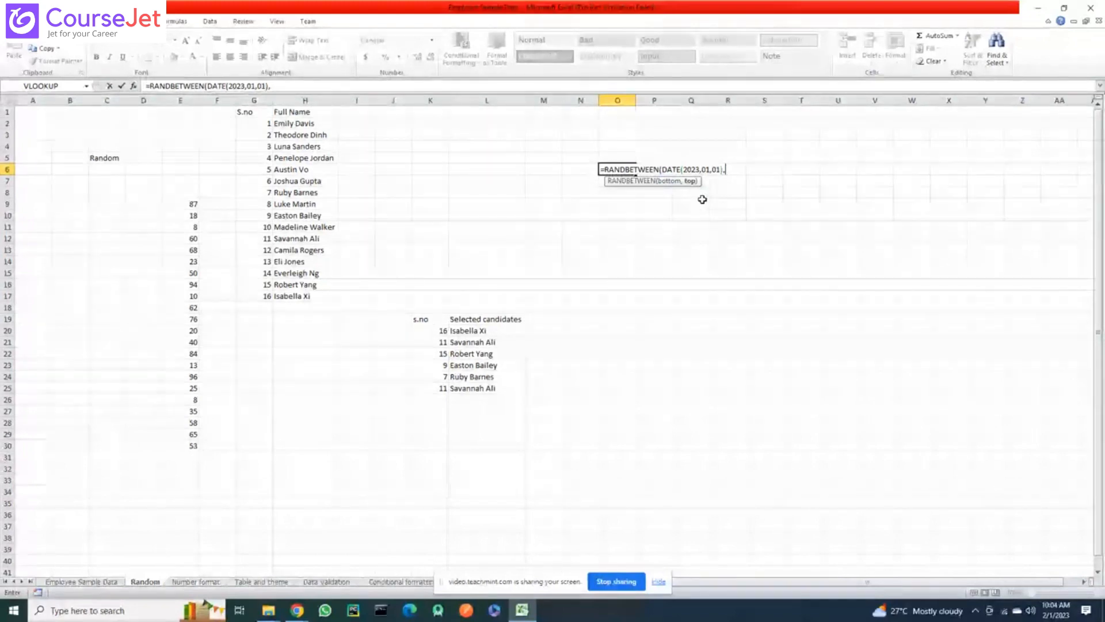
type("dat")
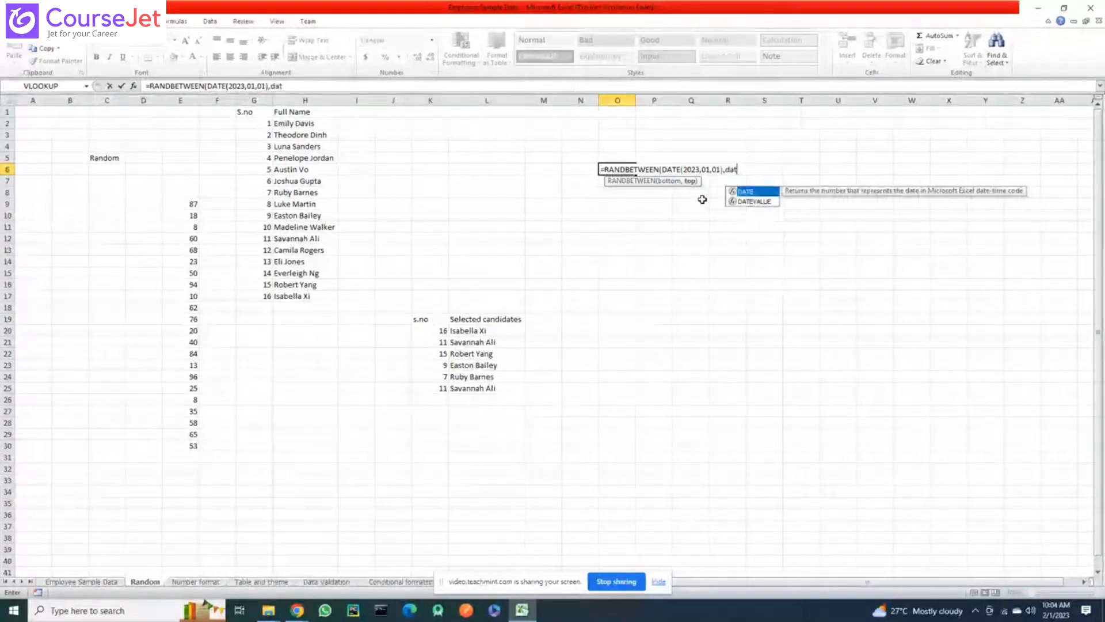
key("Tab")
type("202")
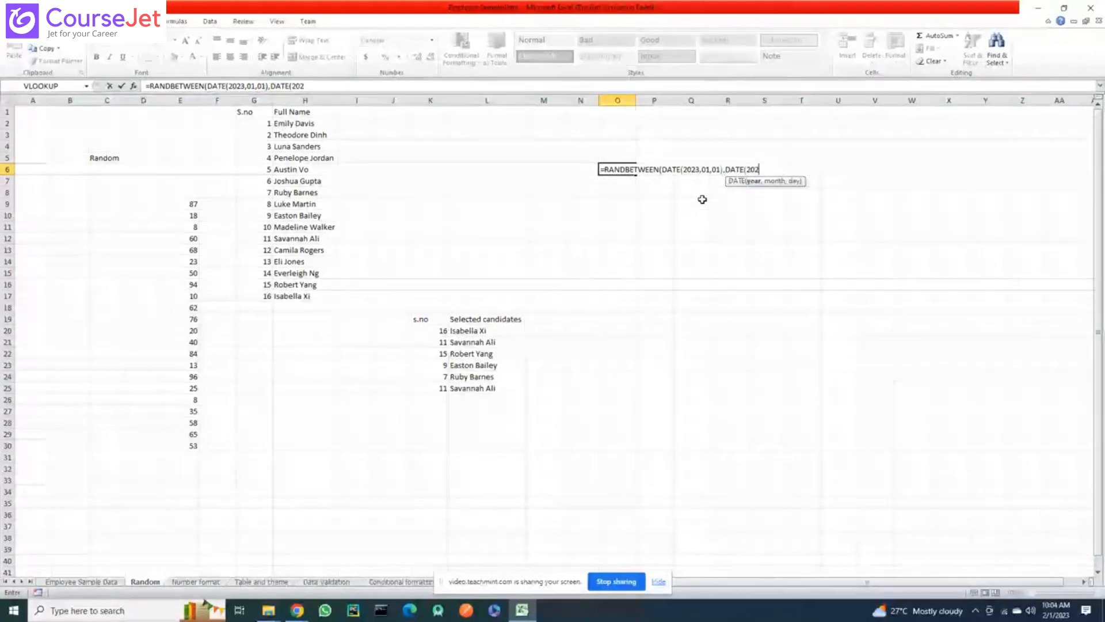
type("3")
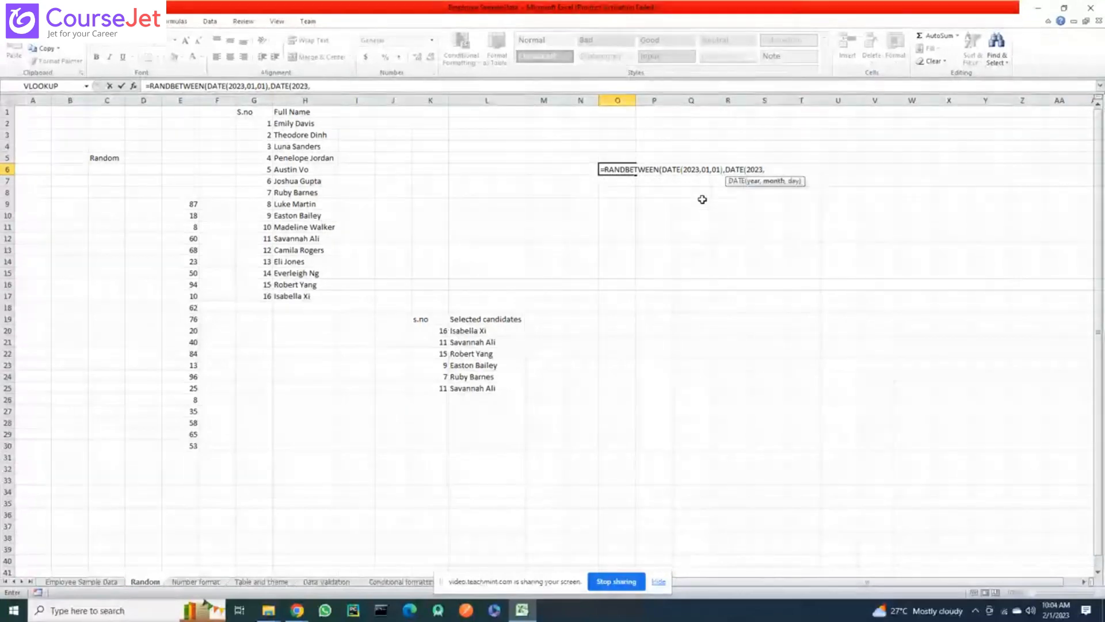
type(",01")
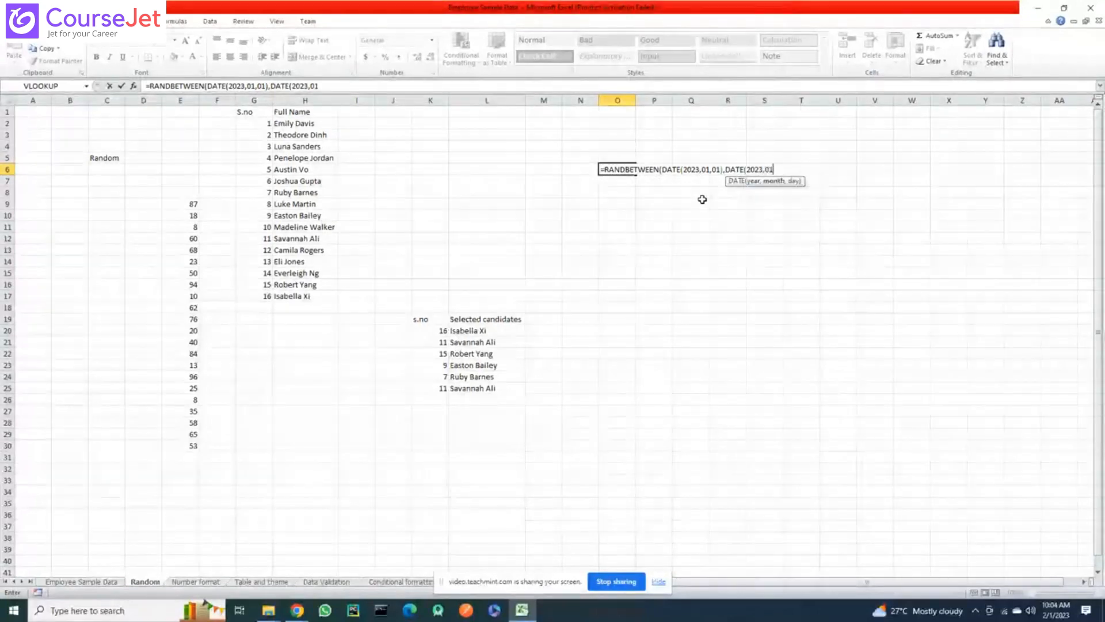
type(",")
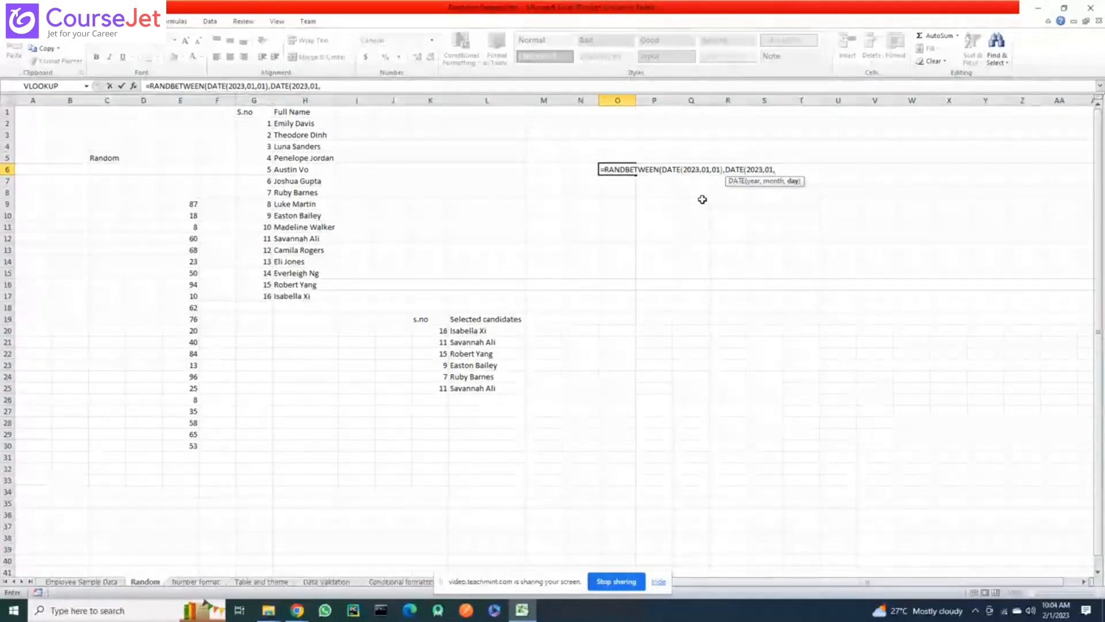
type("15)")
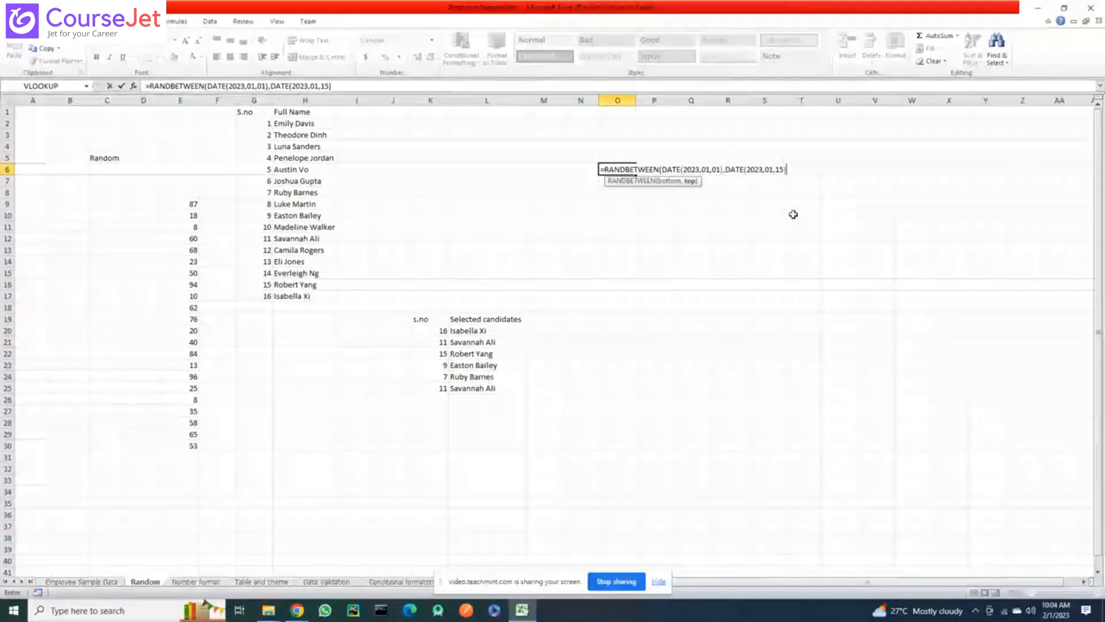
type(")")
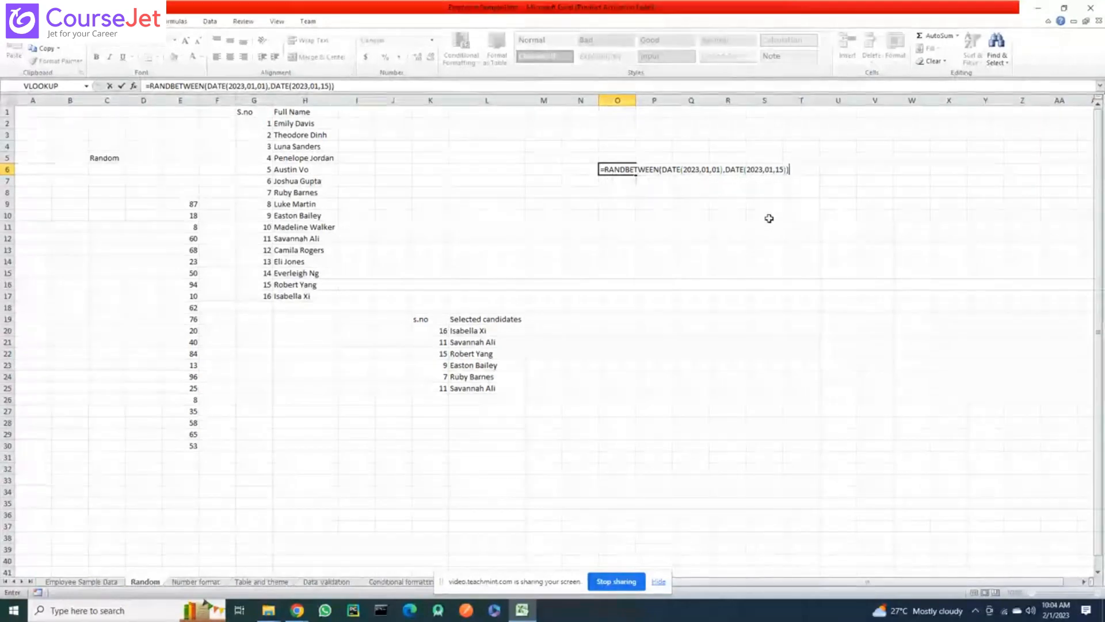
key("Return")
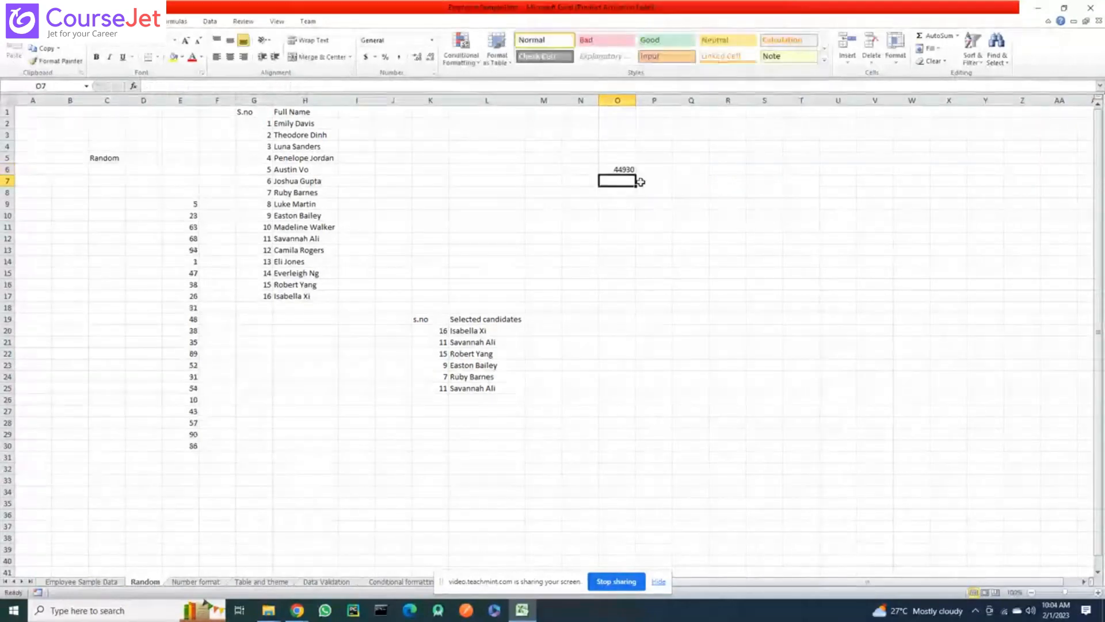
Format the random date in O6 as Short Date
left_click(620, 171)
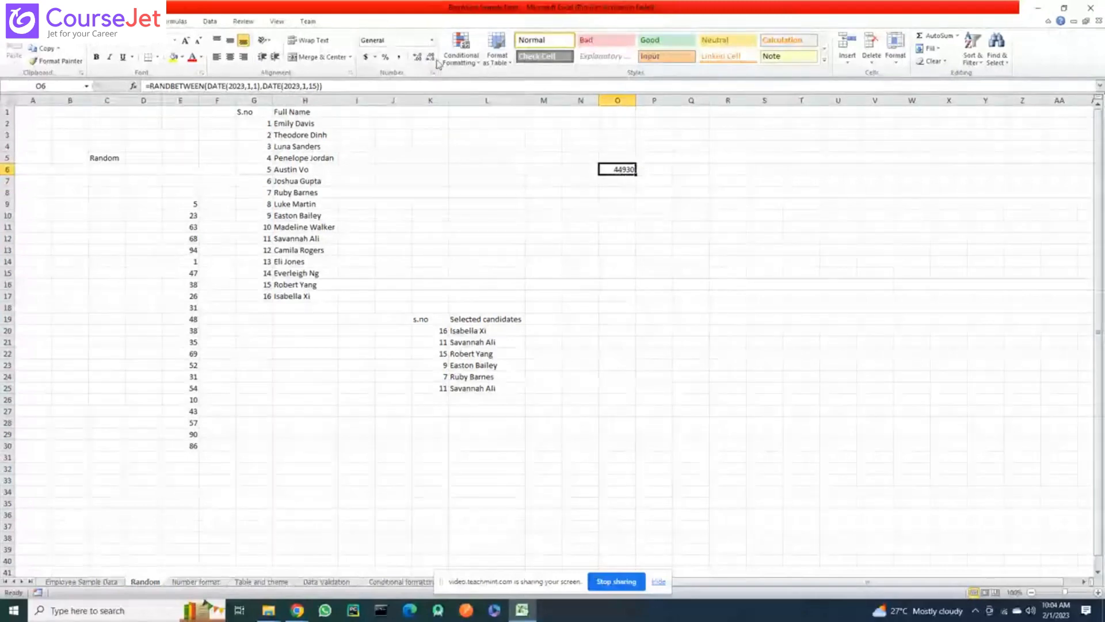
left_click(432, 40)
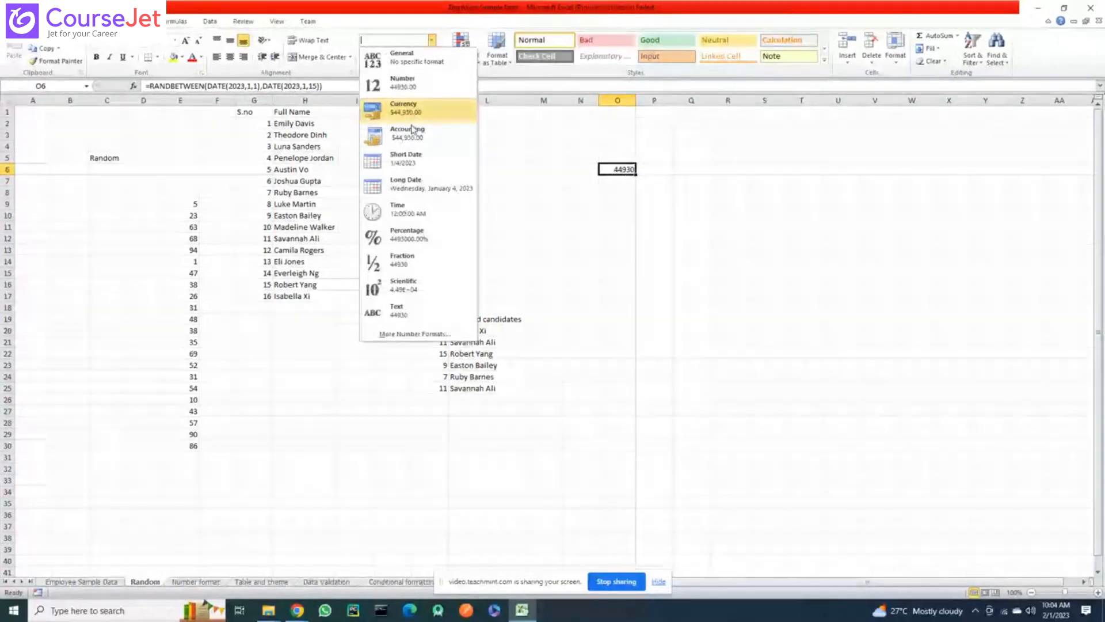
left_click(405, 159)
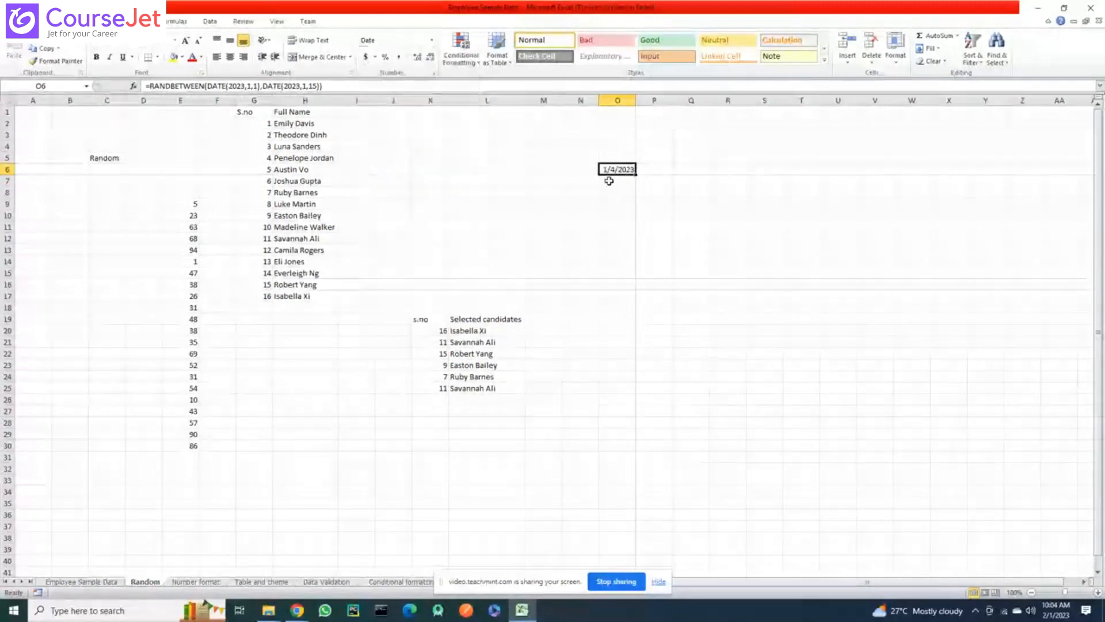
Fill the random date formula from O6 down to O16 and autofit column O's width
left_click_drag(635, 174, 636, 284)
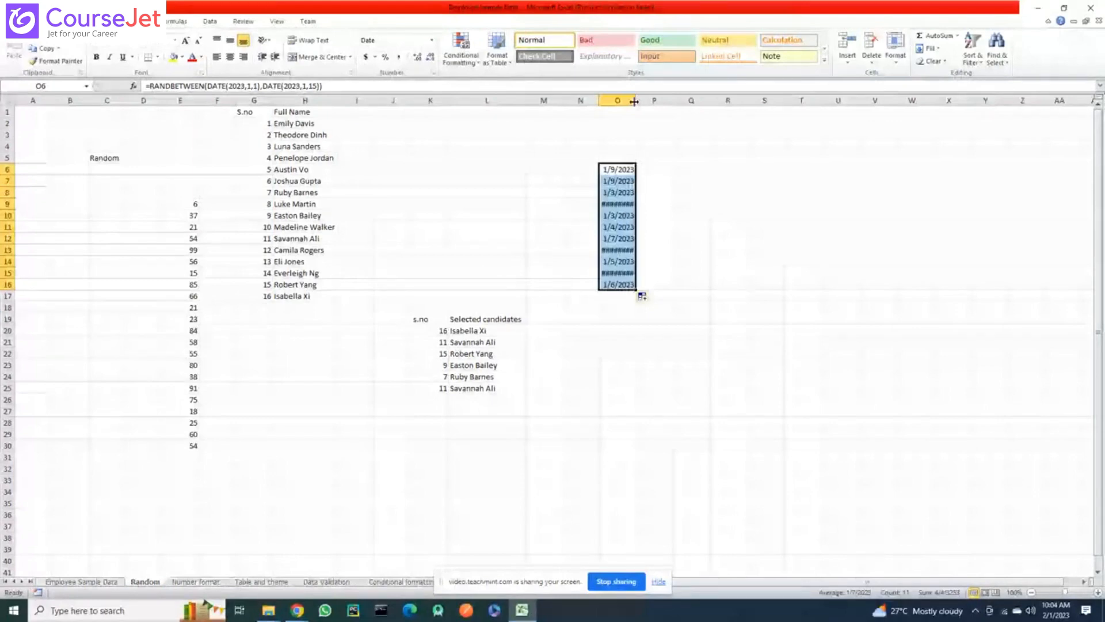
double_click(634, 101)
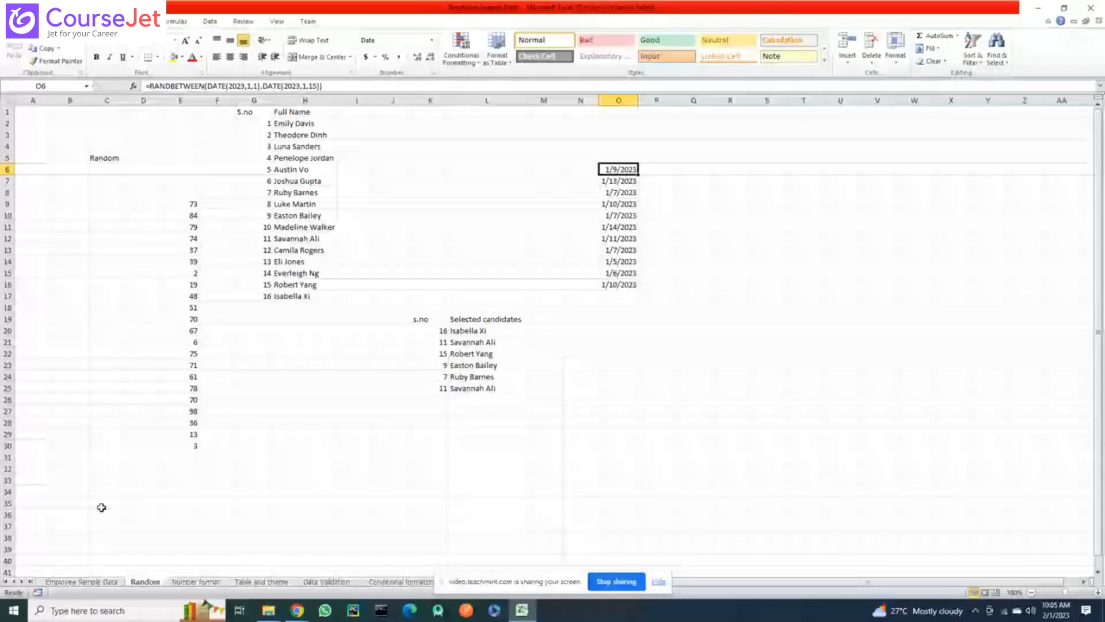
left_click(640, 333)
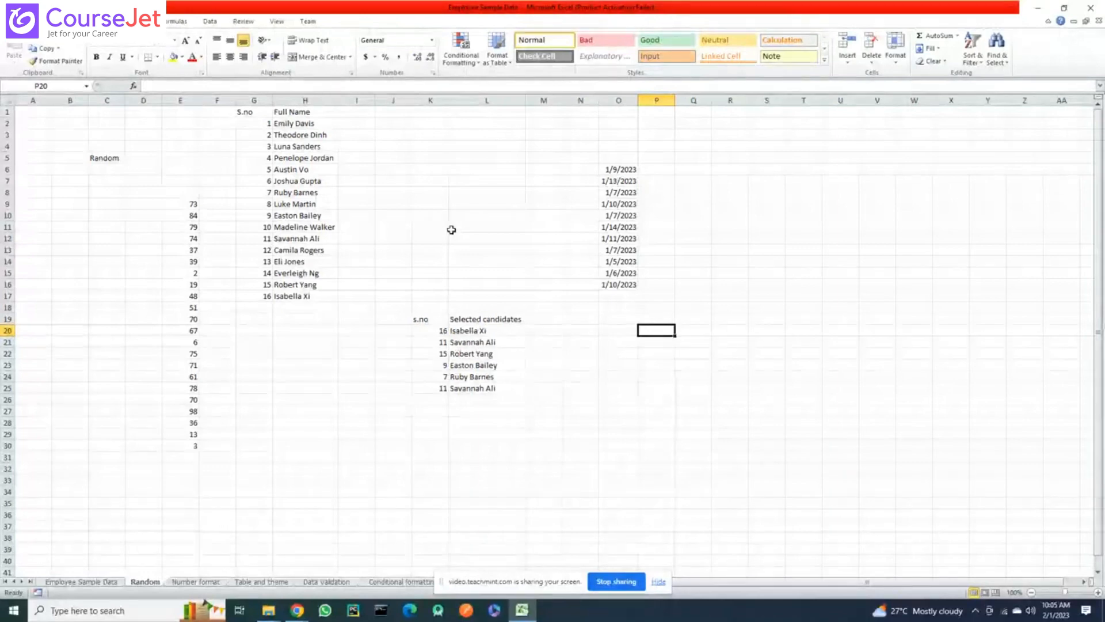
Switch to the Number format sheet and enter 99 in cell H6
left_click(183, 583)
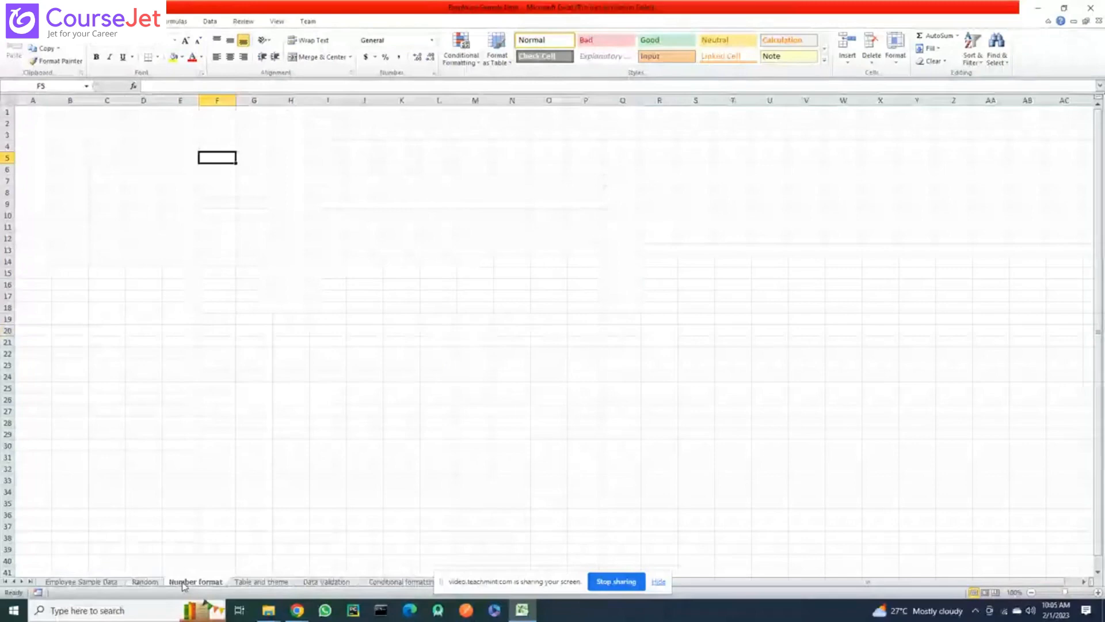
key("Down")
key("Down")
key("Down")
key("Down")
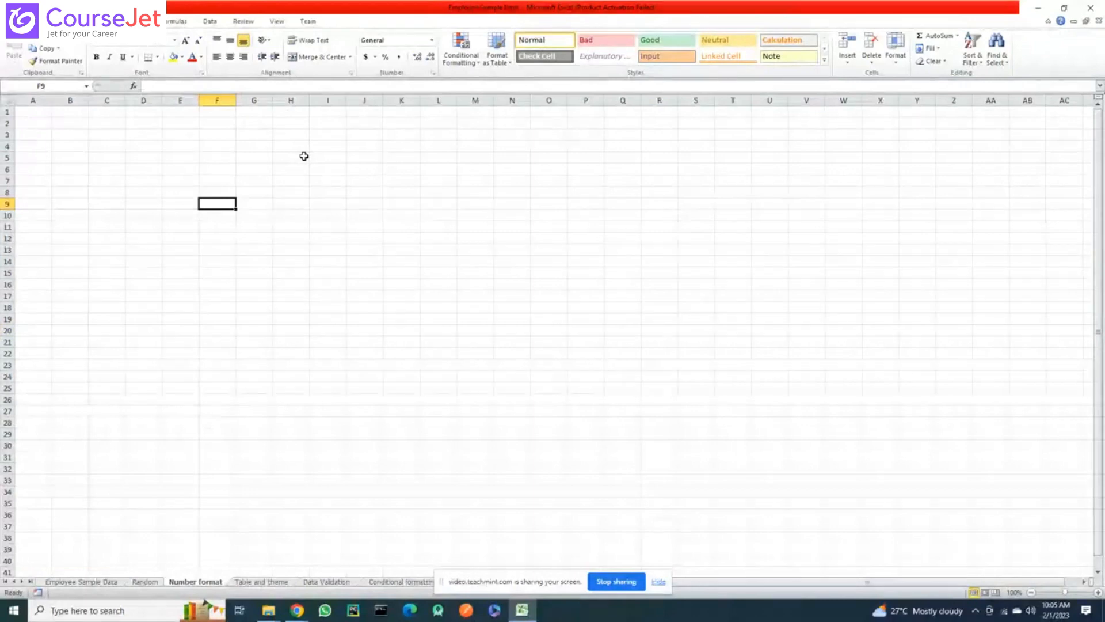
left_click(286, 179)
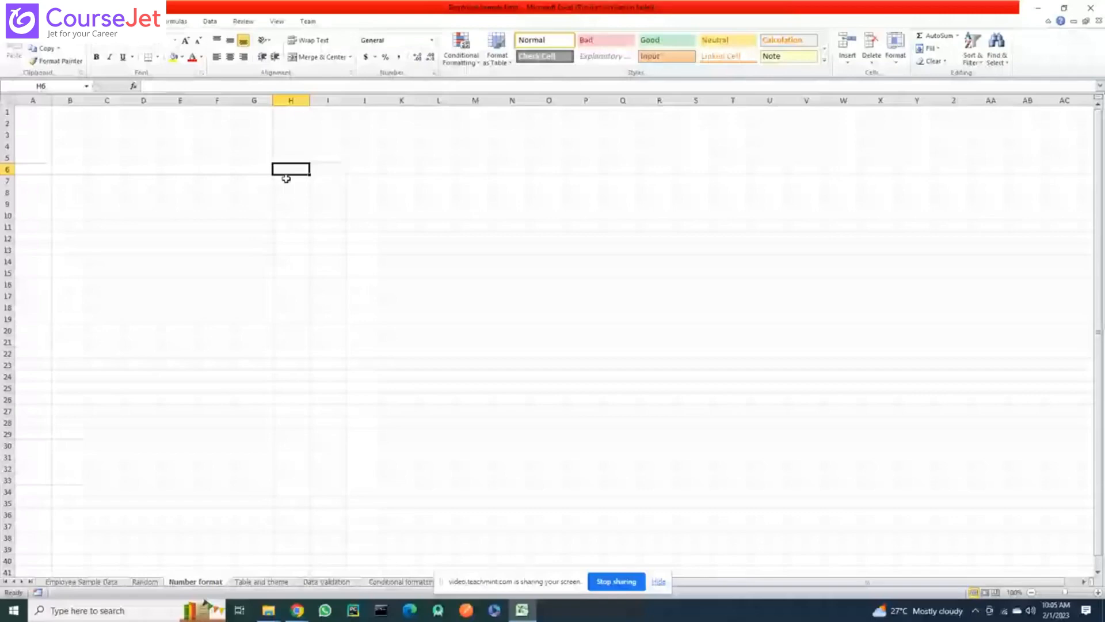
type("99")
key("ctrl+Return")
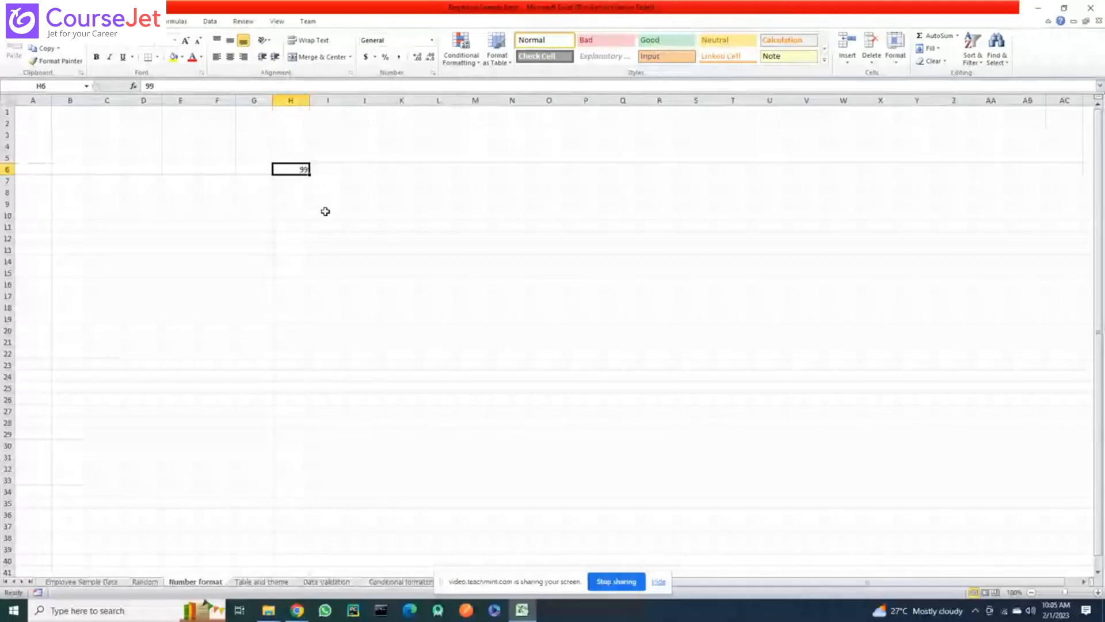
Enter the heading emp id in D5 and the sample value 456 below it in D6
left_click(144, 157)
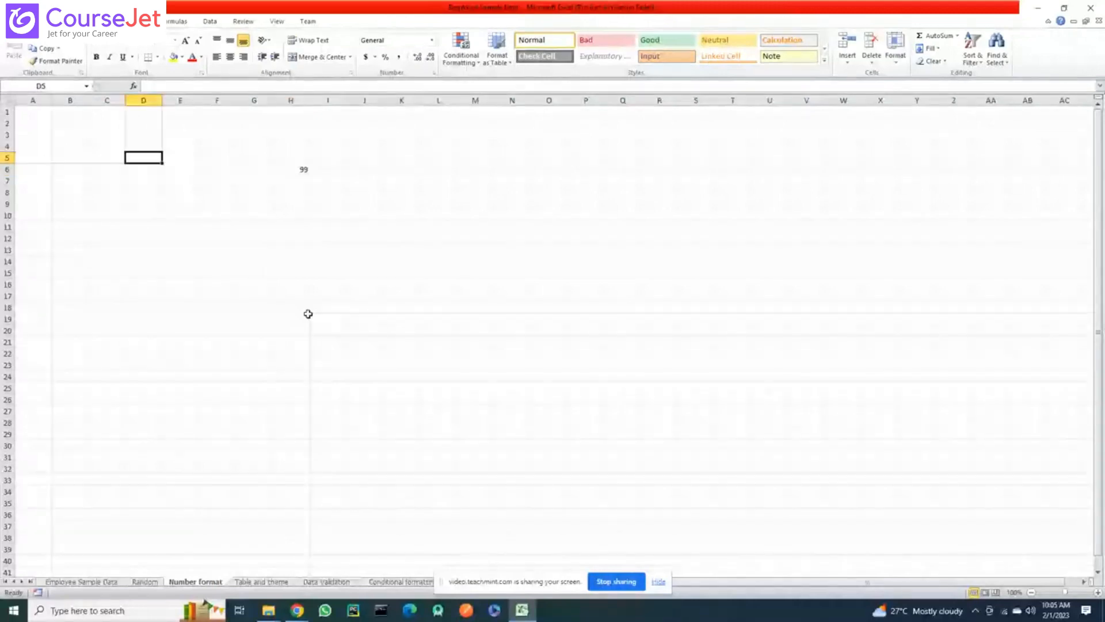
type("emp id")
key("Return")
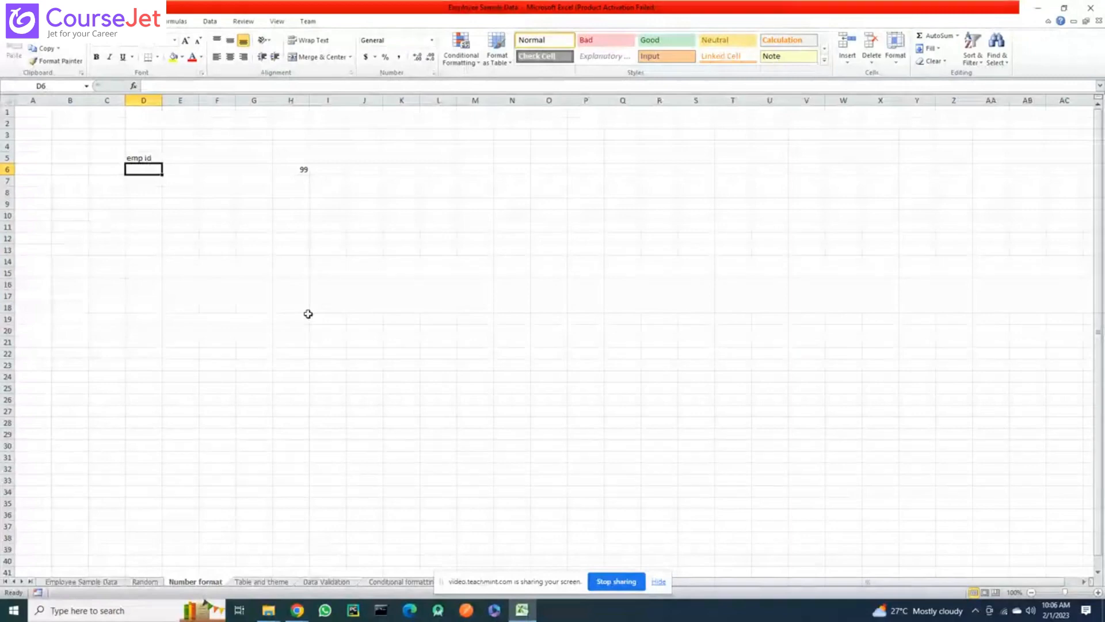
type("456")
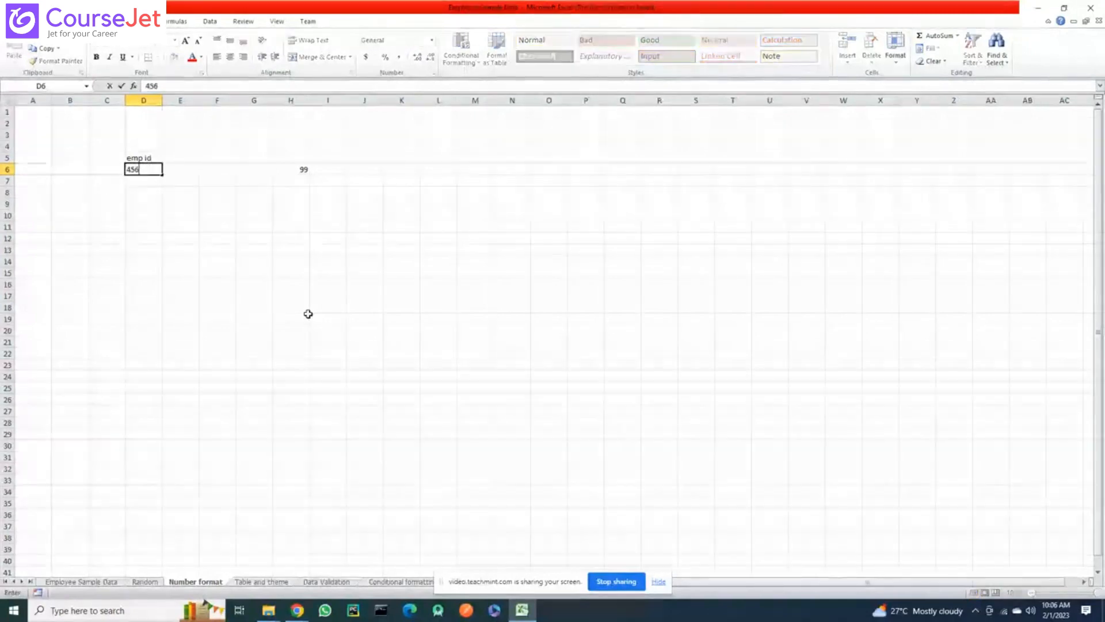
key("Return")
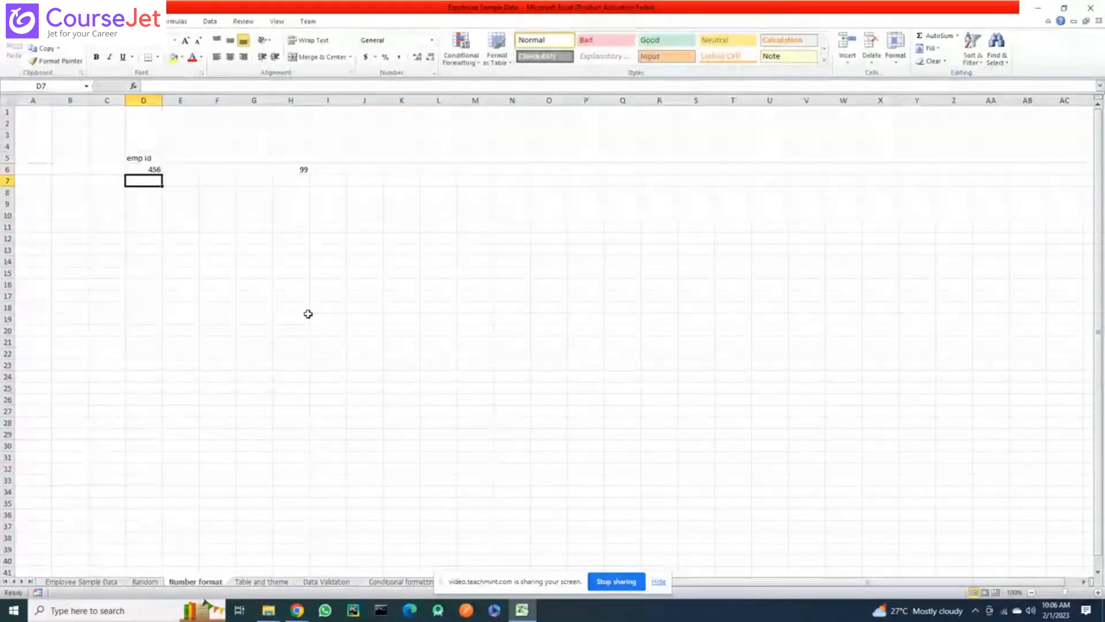
Try changing the employee id in D6 to 0.456, and undo the change
left_click(148, 169)
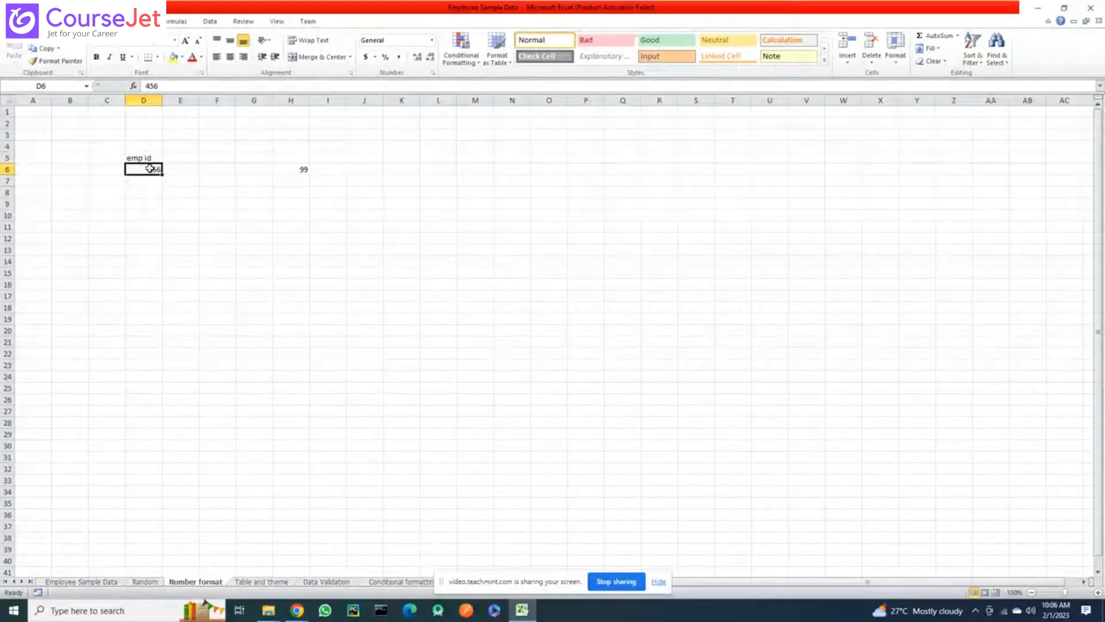
double_click(148, 168)
type("0")
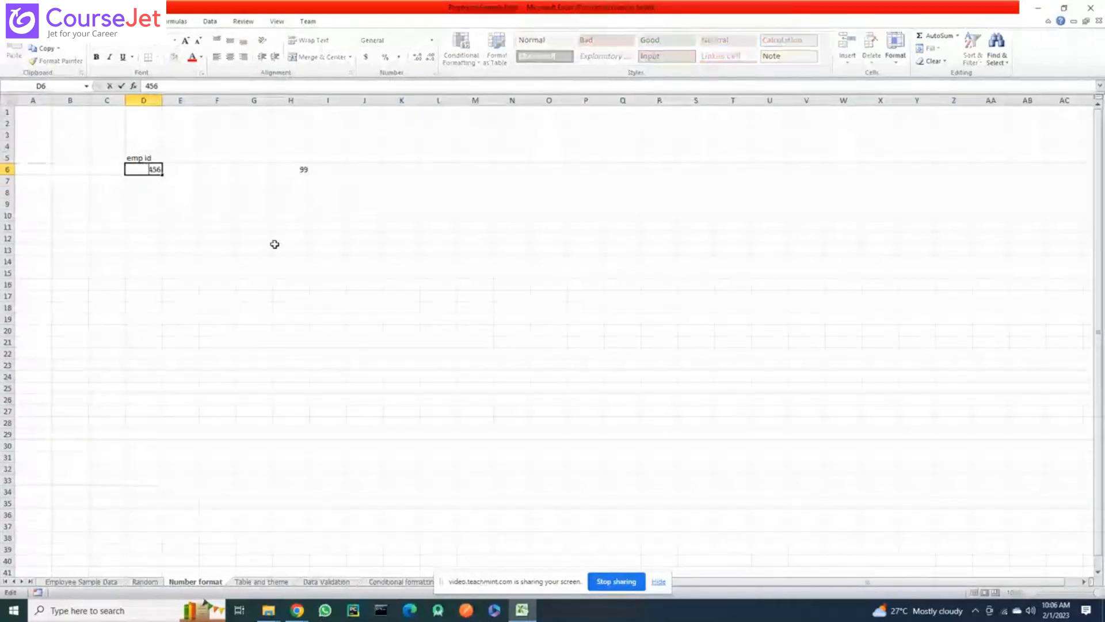
type(".")
key("Return")
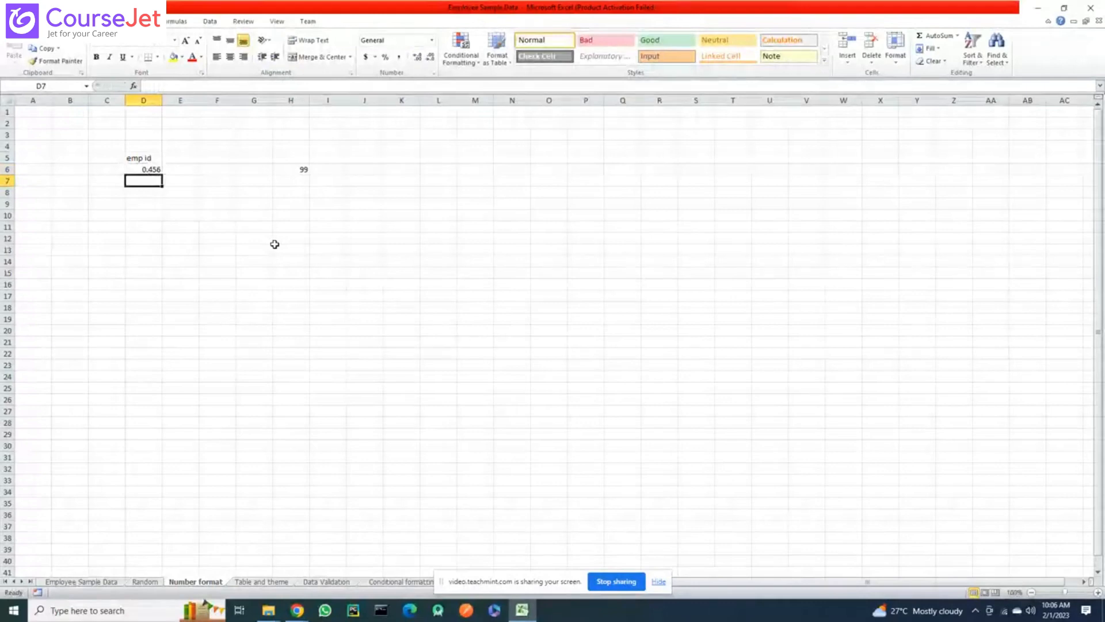
key("Up")
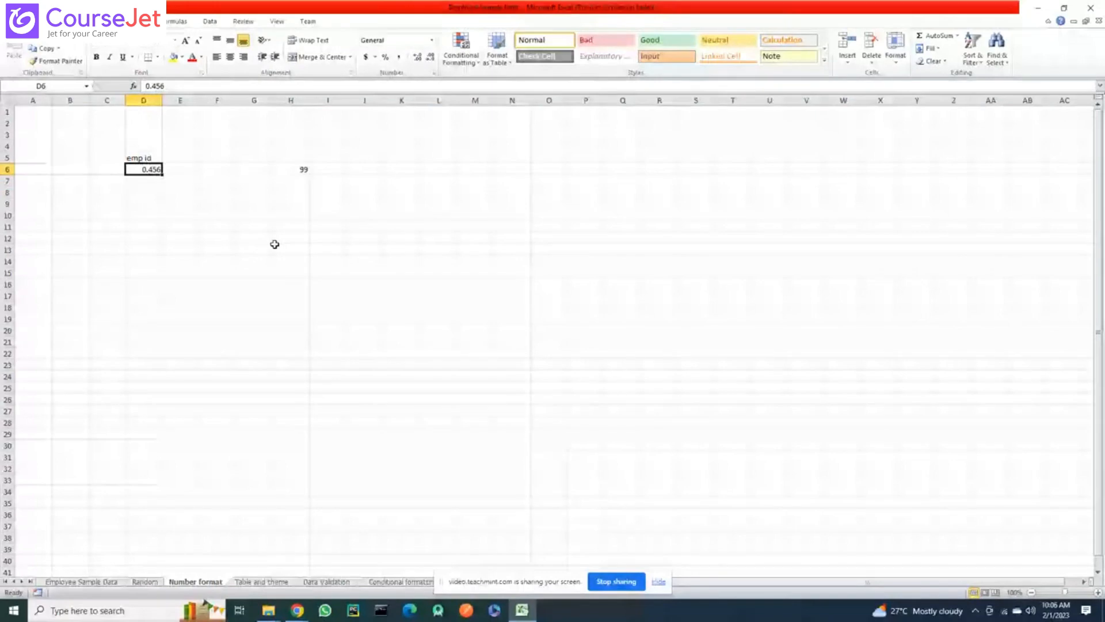
key("ctrl+z")
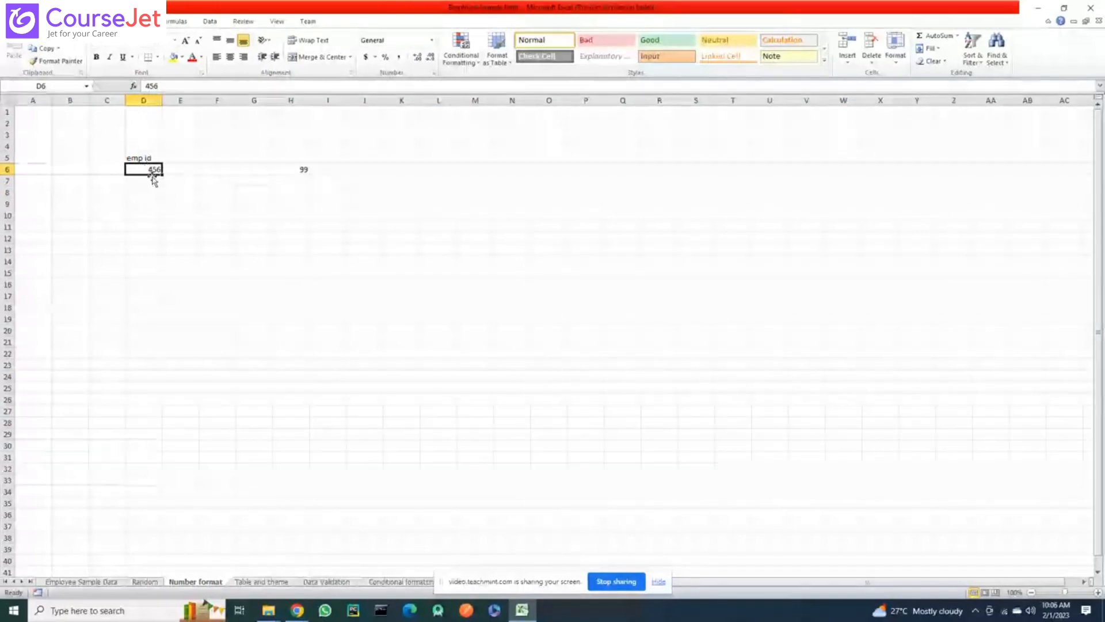
double_click(145, 168)
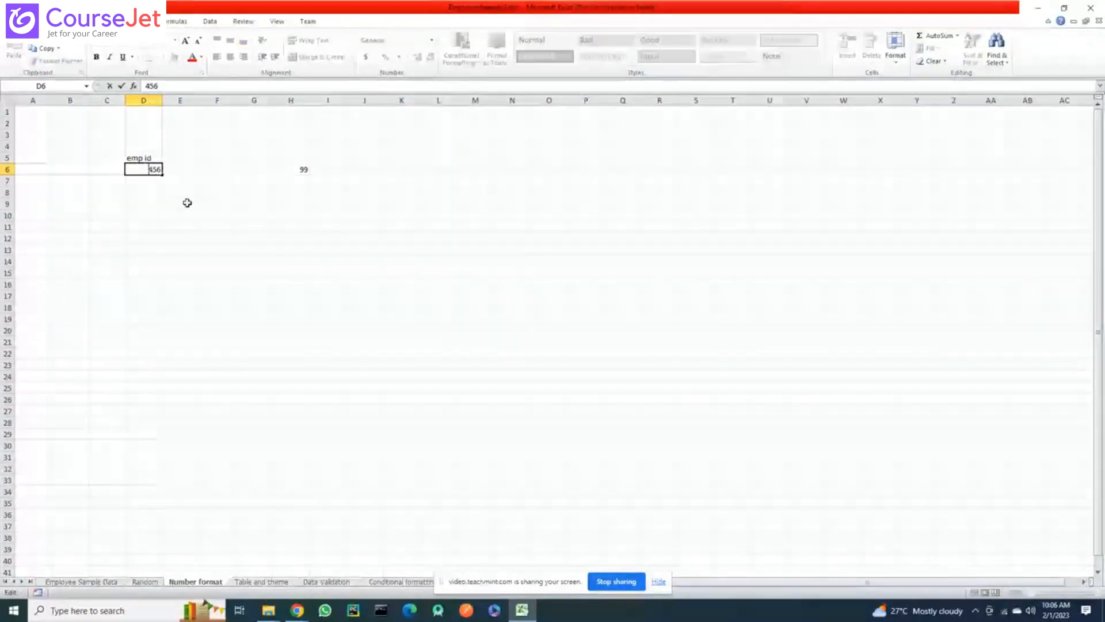
key("Escape")
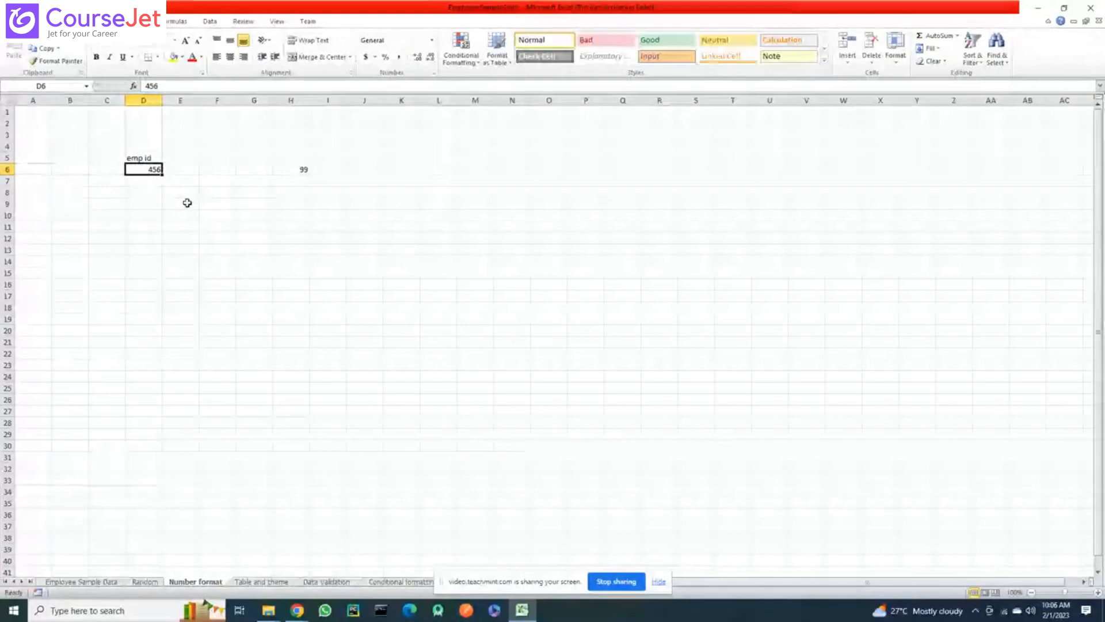
Enter the employee ids 15632, 22 and 145689 in cells D7 to D9
left_click_drag(158, 168, 156, 277)
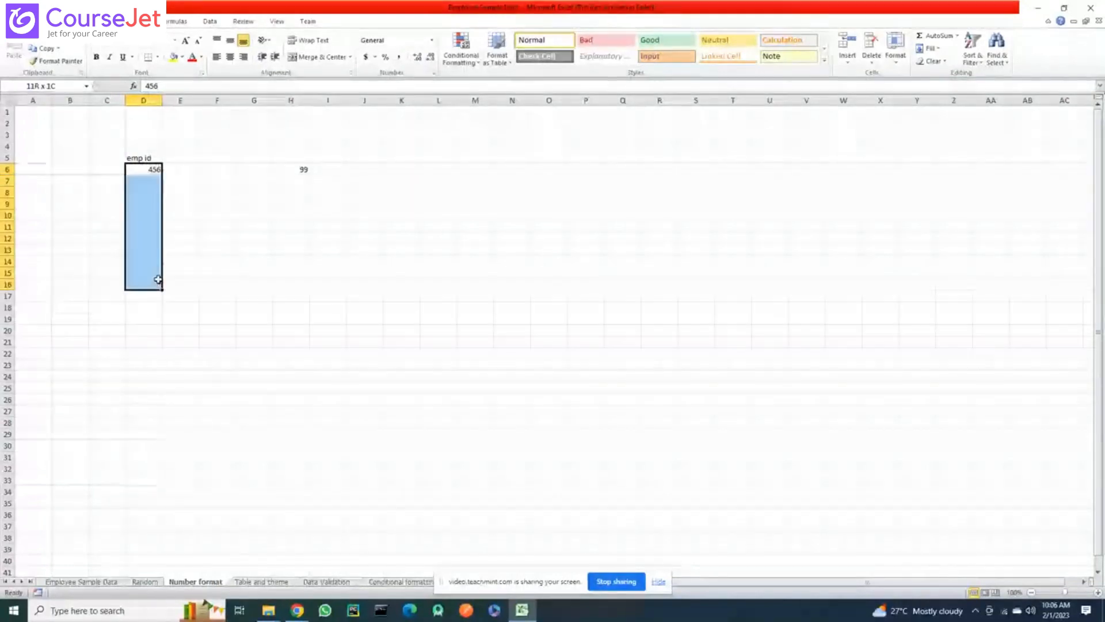
left_click(147, 181)
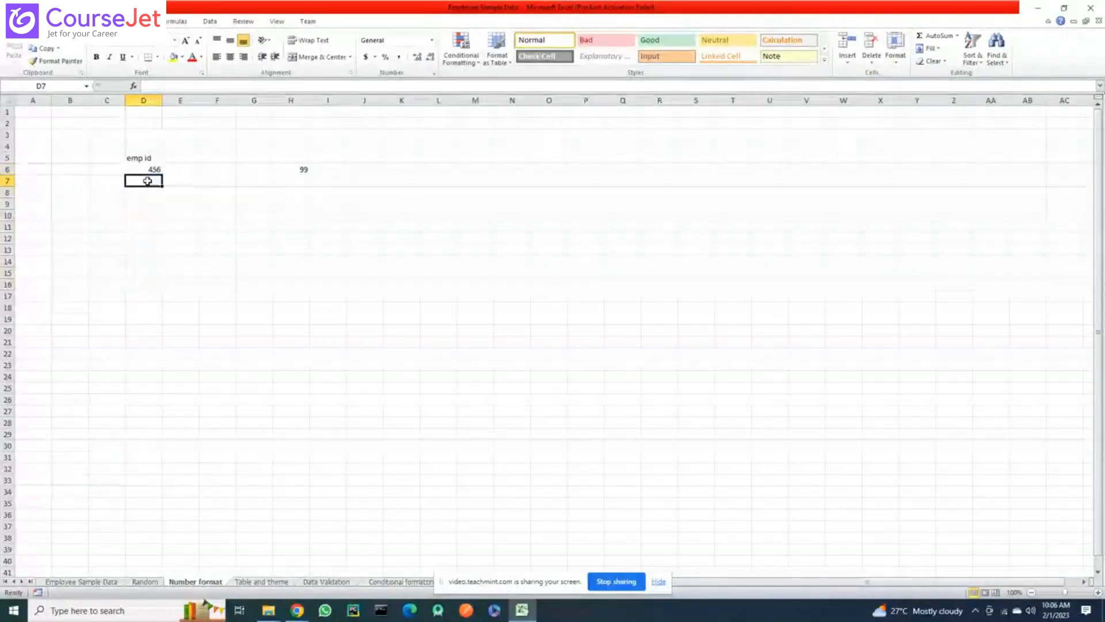
type("12332")
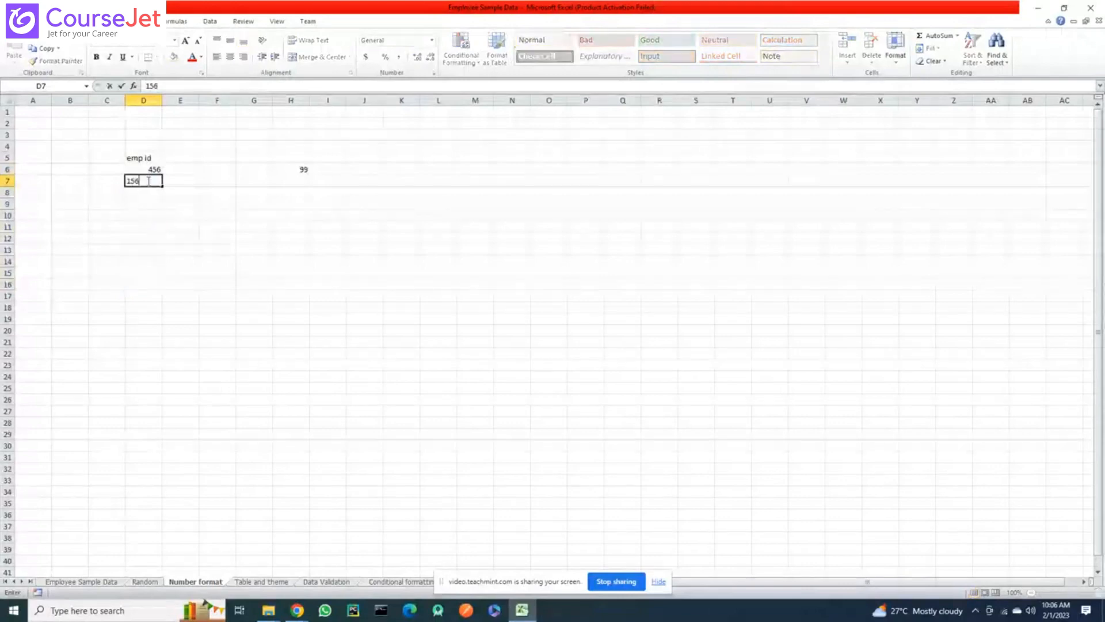
key("Return")
type("2")
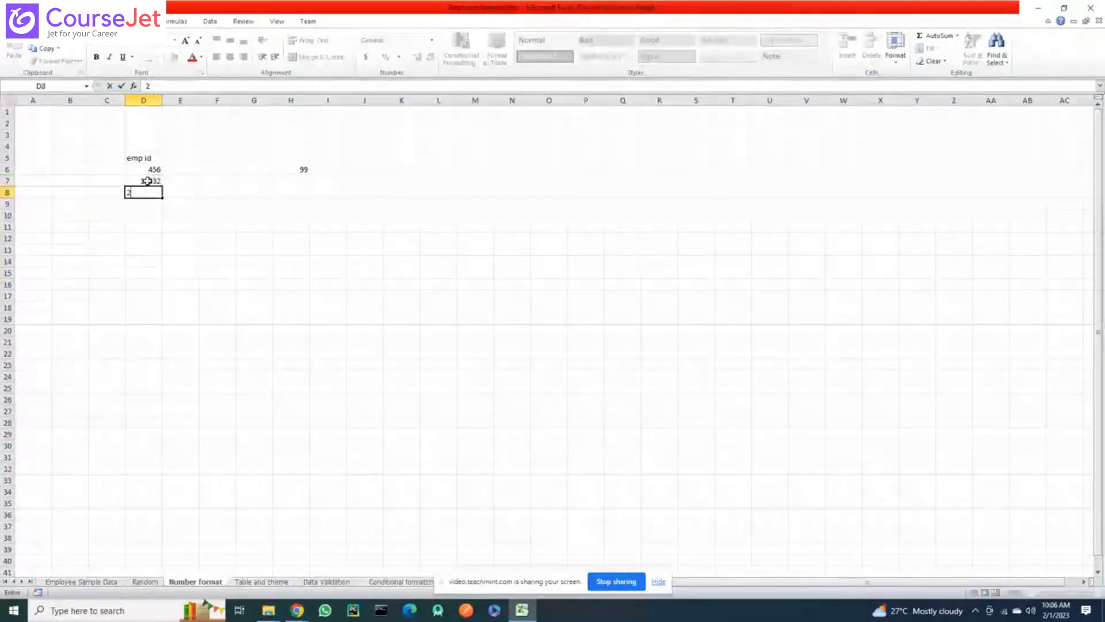
type("2")
key("Return")
type("145")
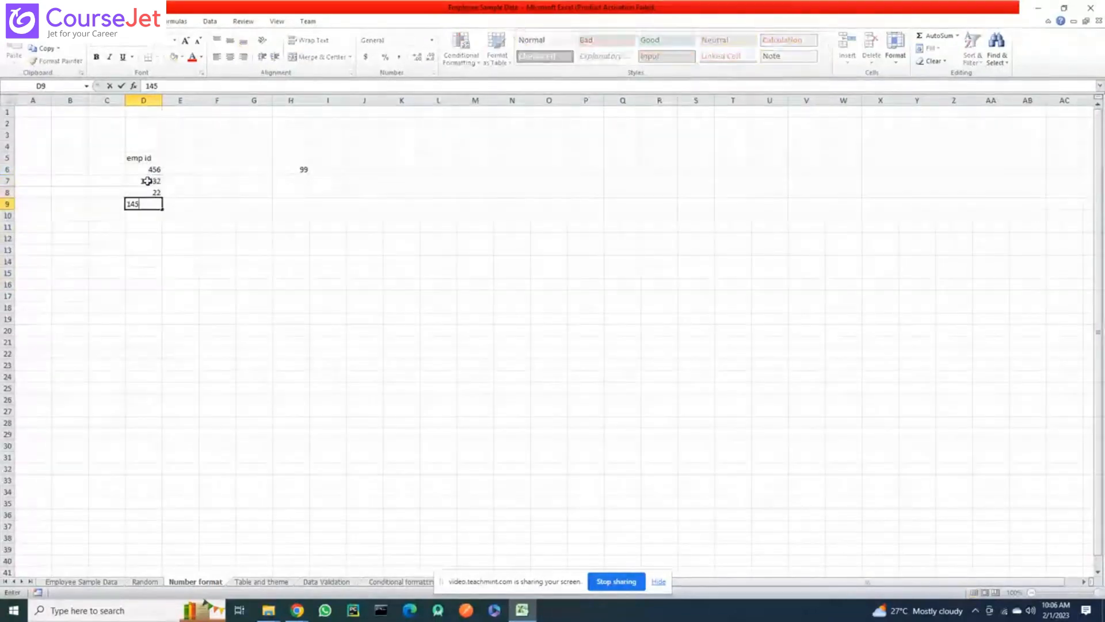
type("689")
key("Return")
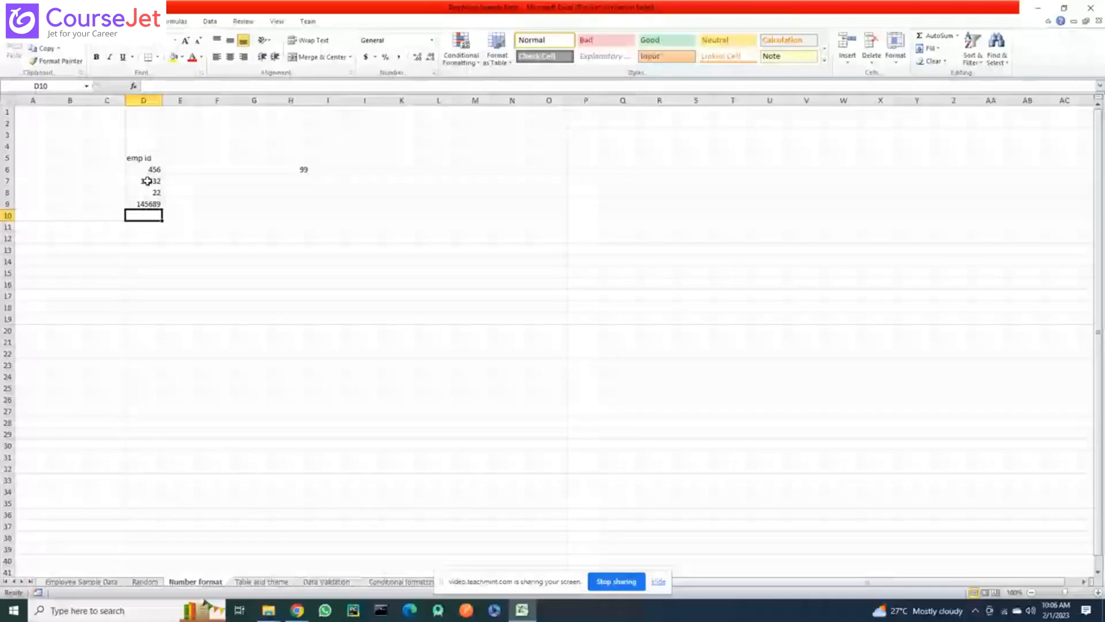
Open the cell format settings for D6:D18 and review the Number, Accounting, Date, Time and Percentage categories
left_click_drag(144, 169, 144, 307)
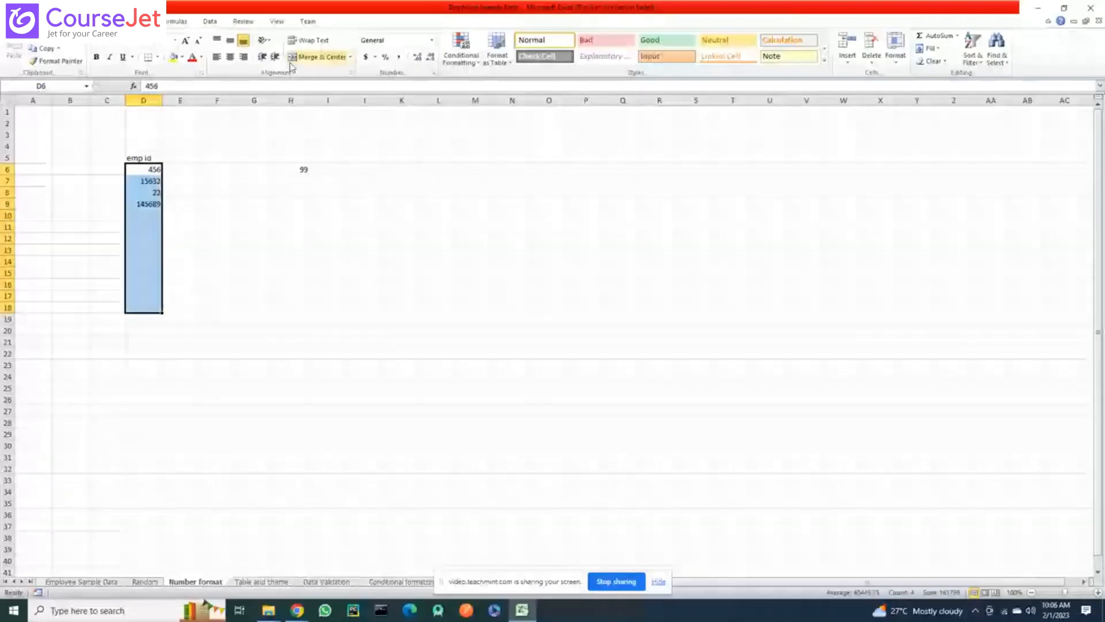
left_click(434, 73)
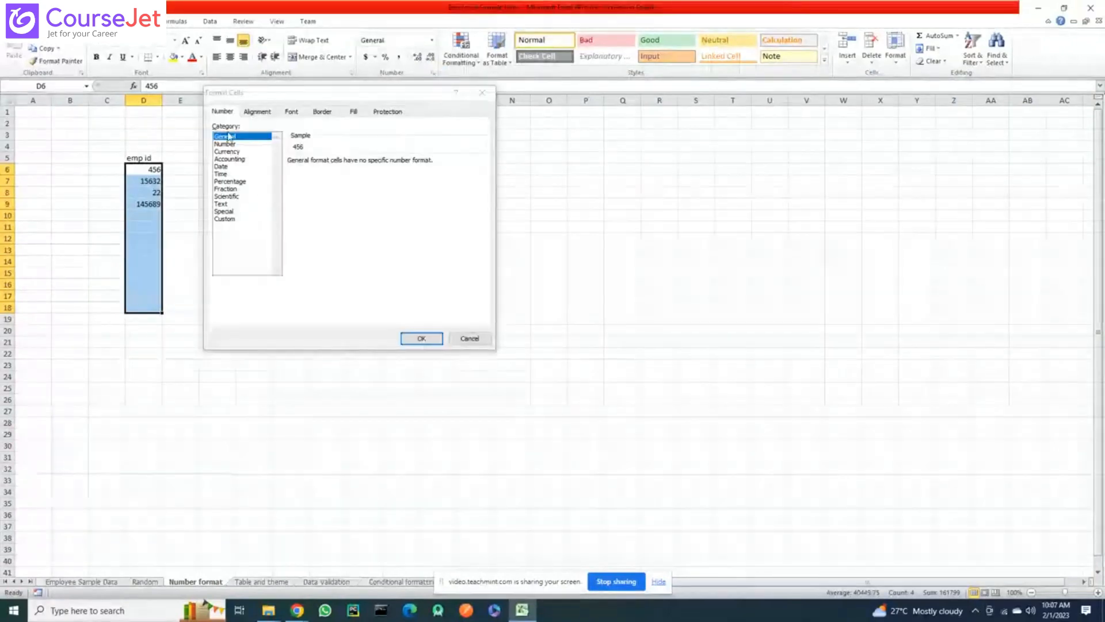
left_click(238, 145)
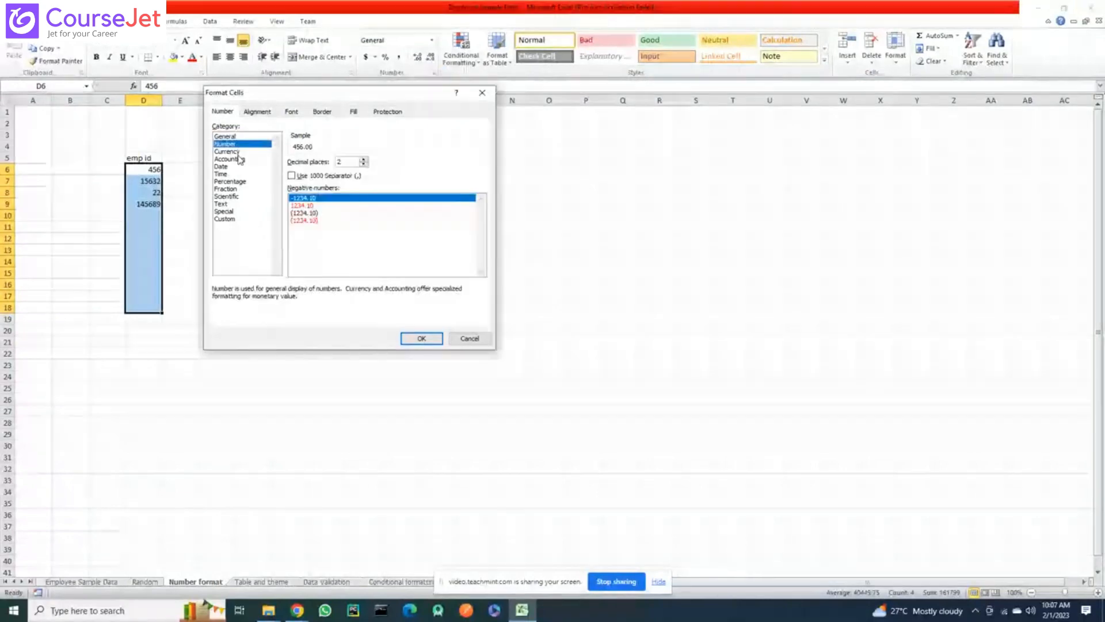
left_click(240, 159)
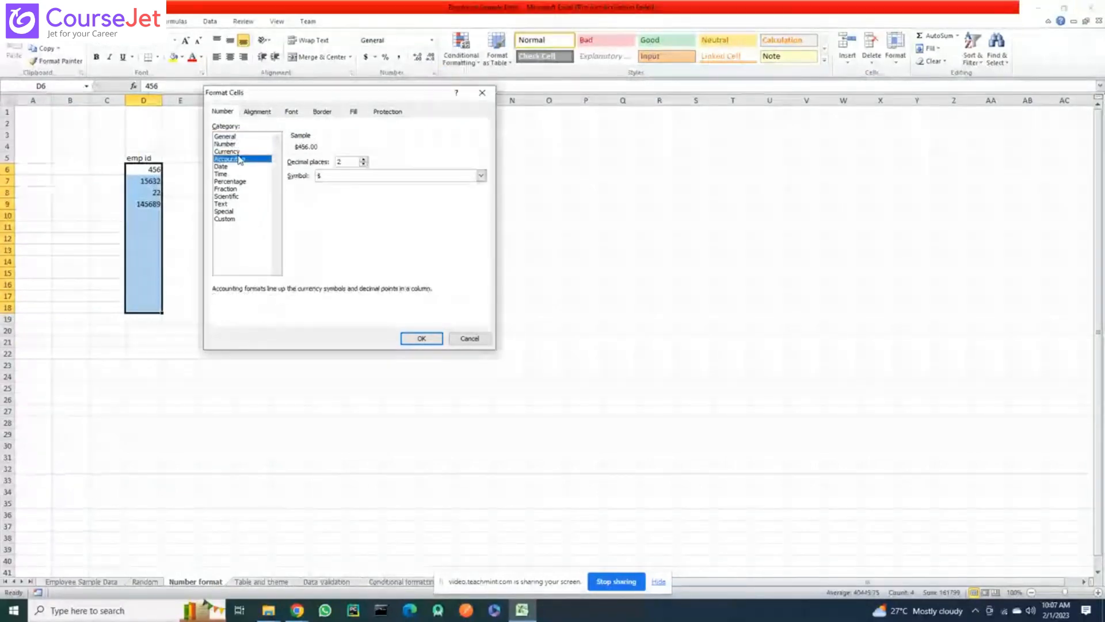
left_click(238, 145)
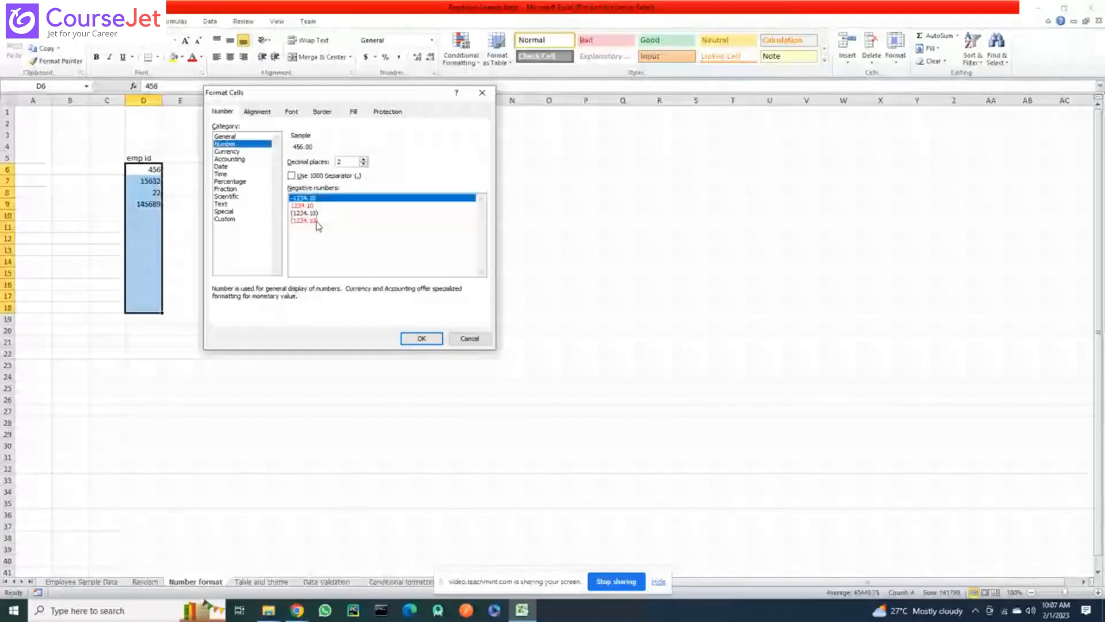
left_click(241, 159)
left_click(239, 167)
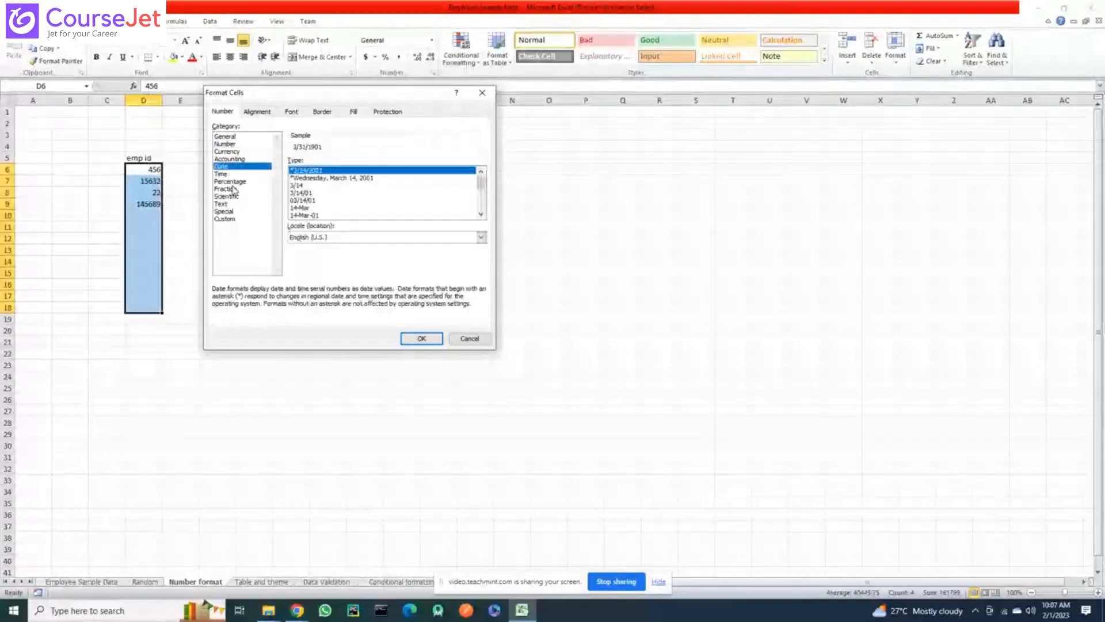
left_click(221, 174)
left_click(230, 181)
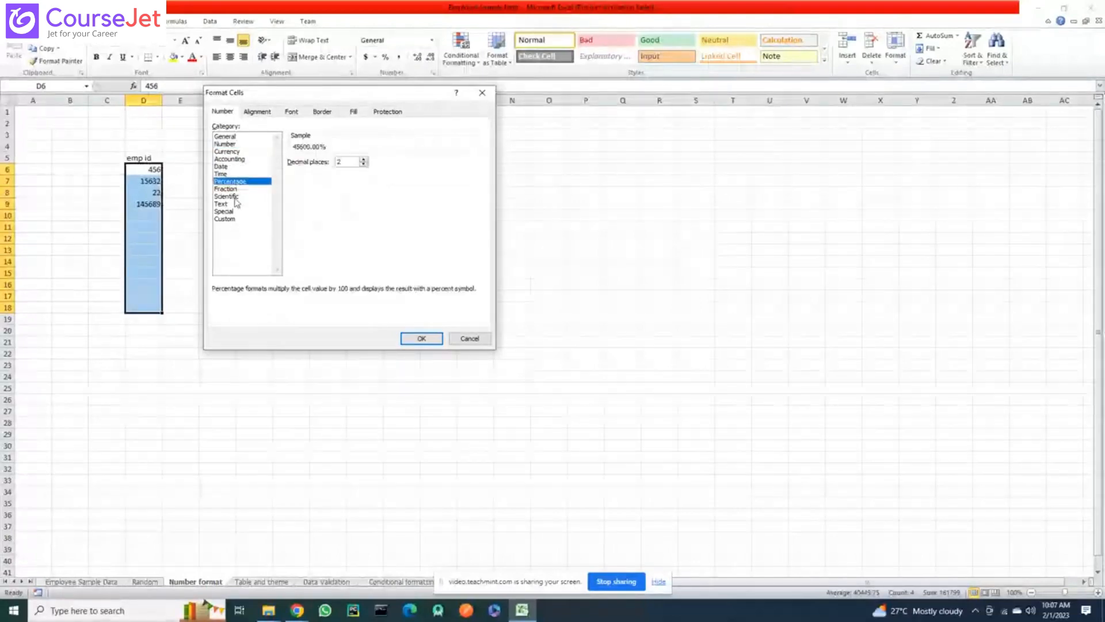
Apply the custom number format 000000 to the employee ids in D6:D18 and check the formatted cells D9 and D6
left_click(236, 220)
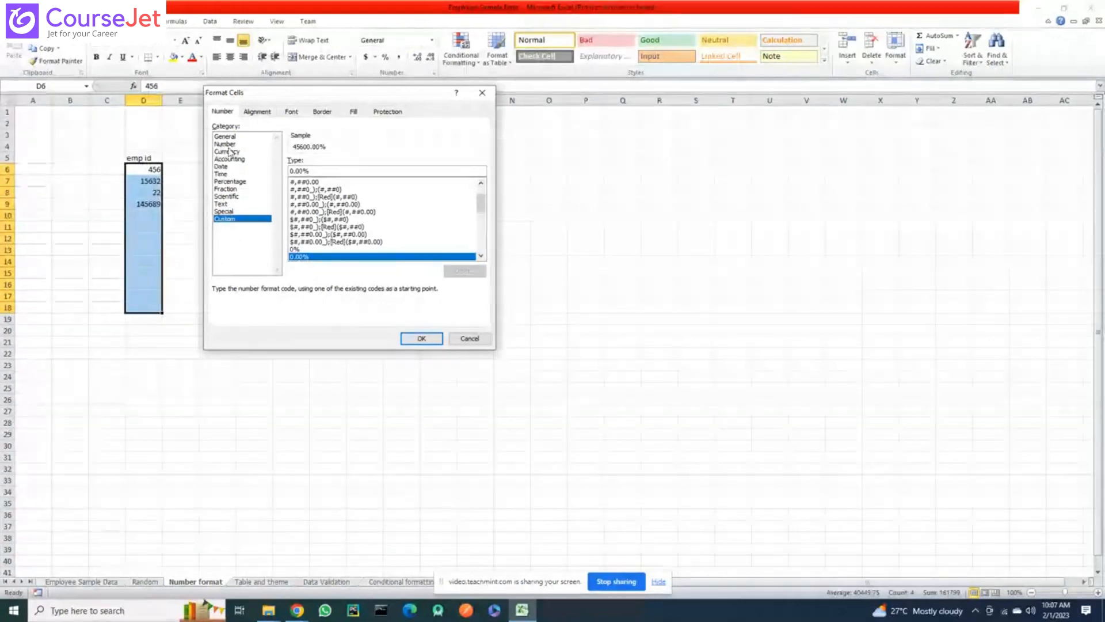
left_click(483, 222)
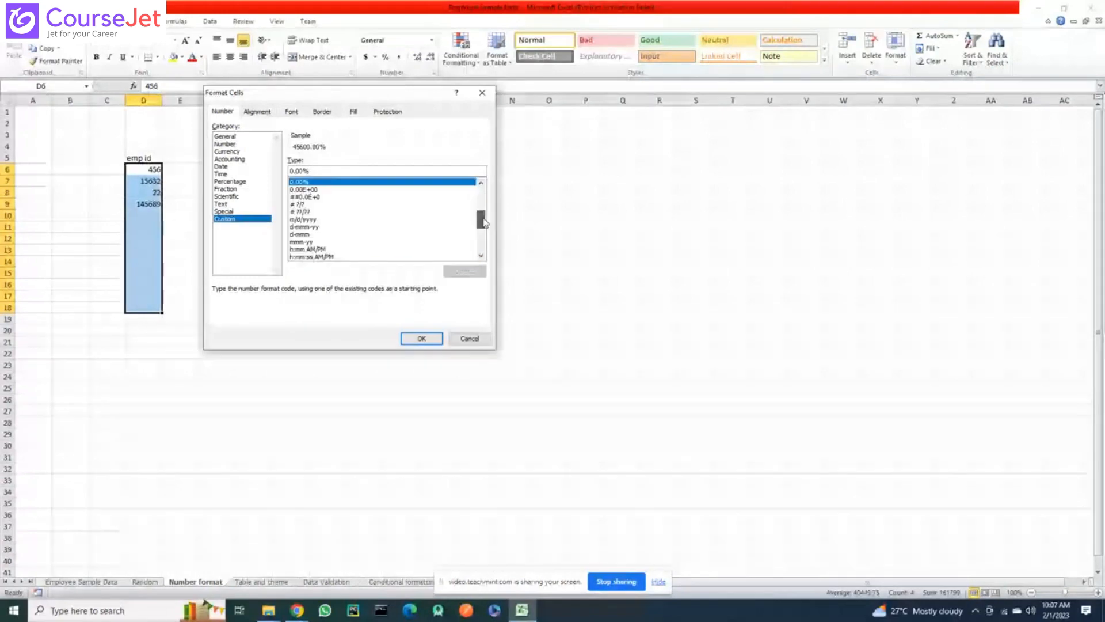
left_click_drag(483, 223, 483, 200)
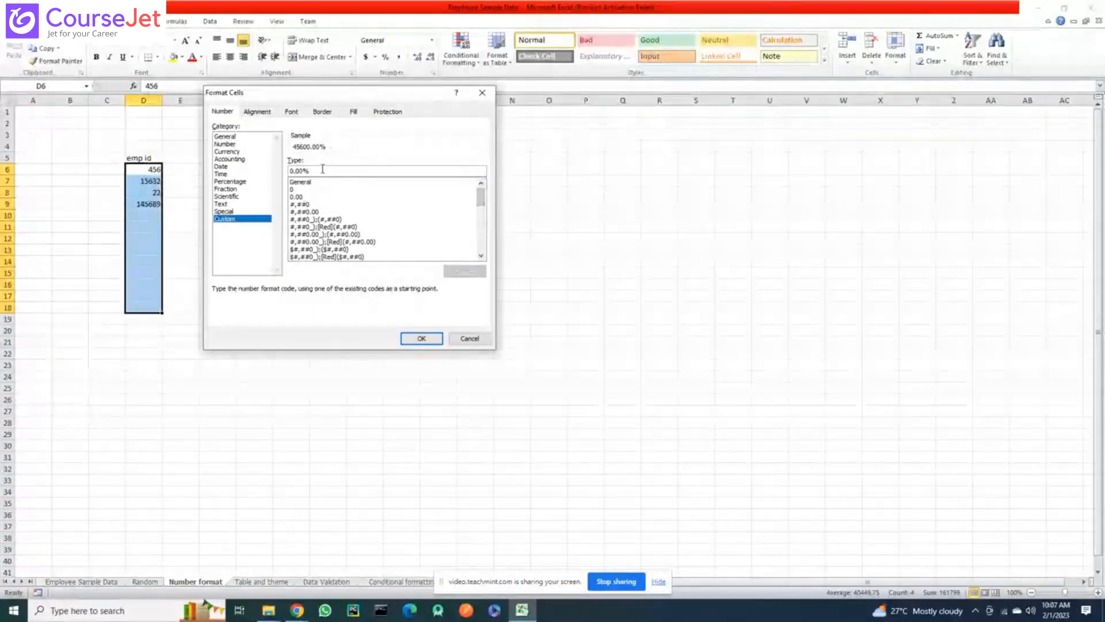
left_click_drag(322, 172, 283, 173)
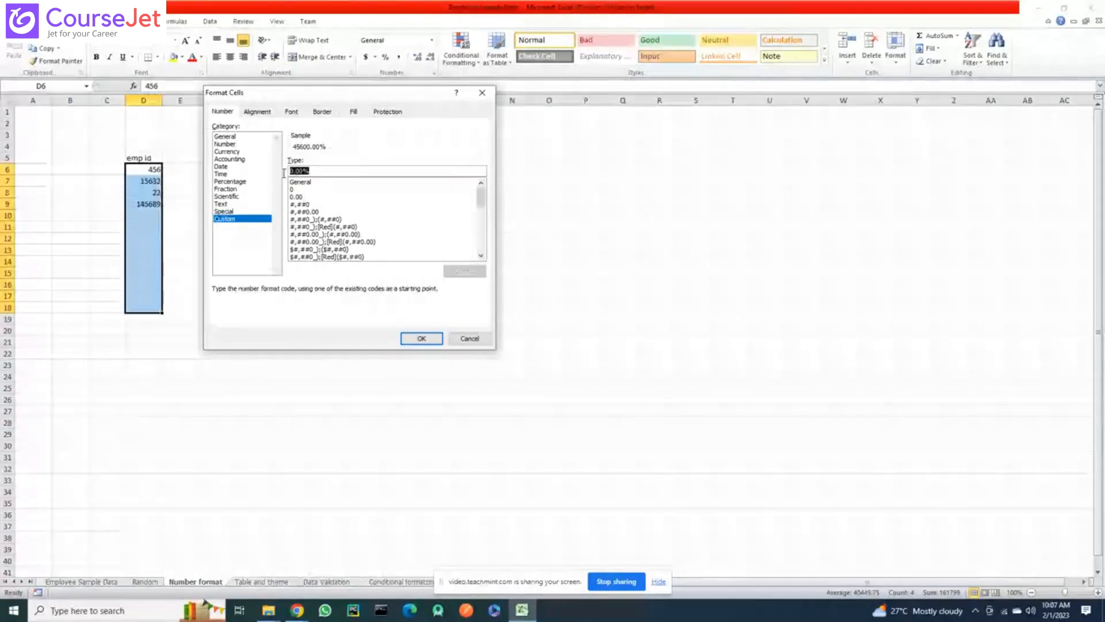
key("BackSpace")
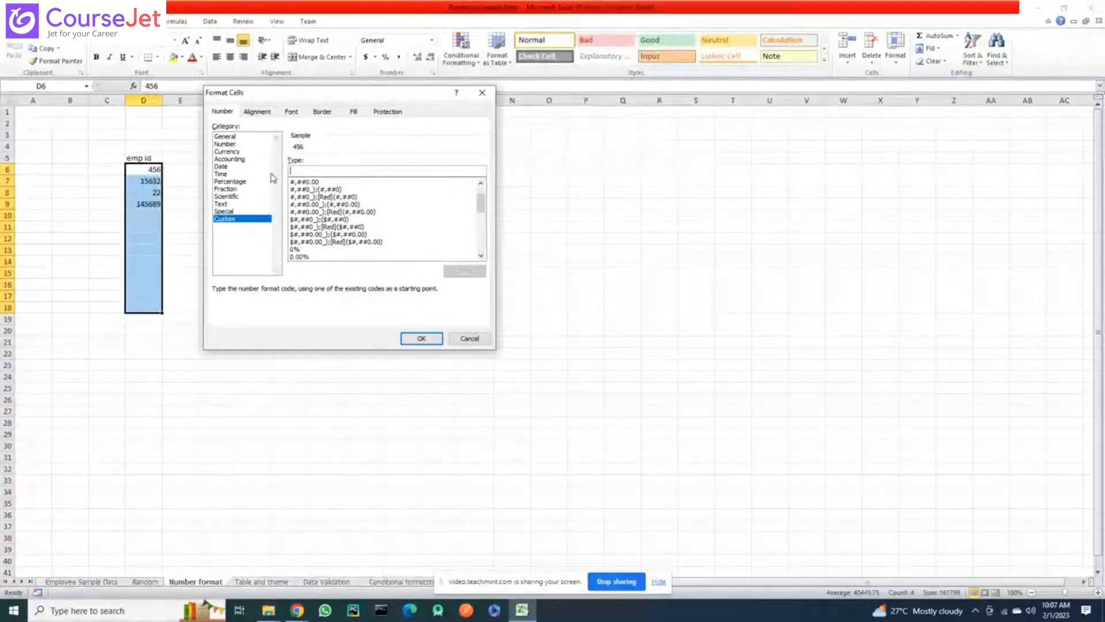
type("000000")
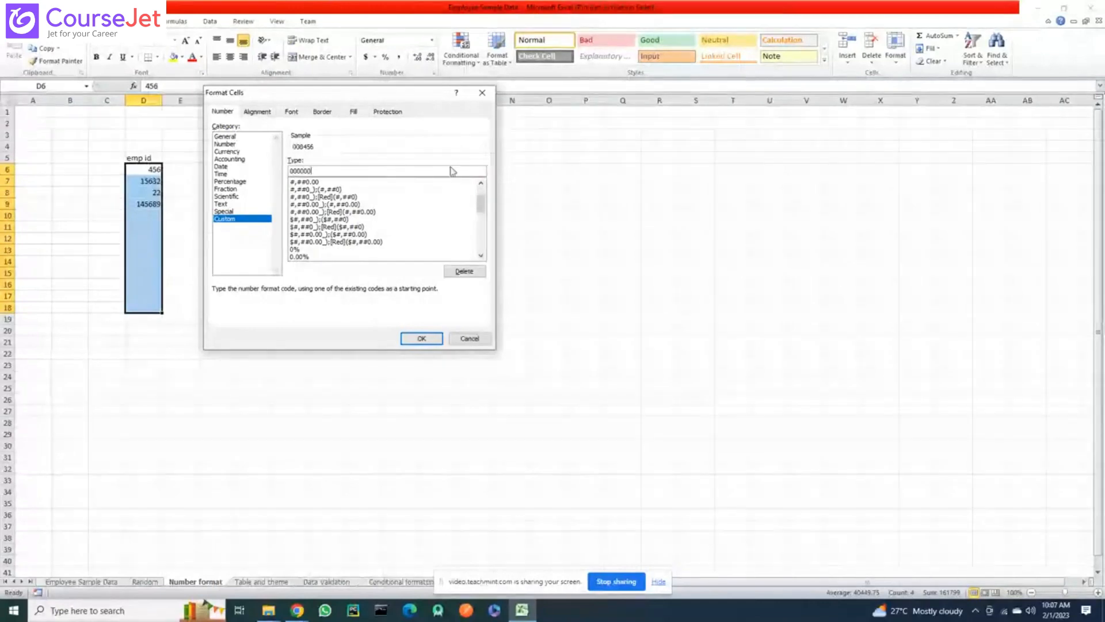
left_click(421, 339)
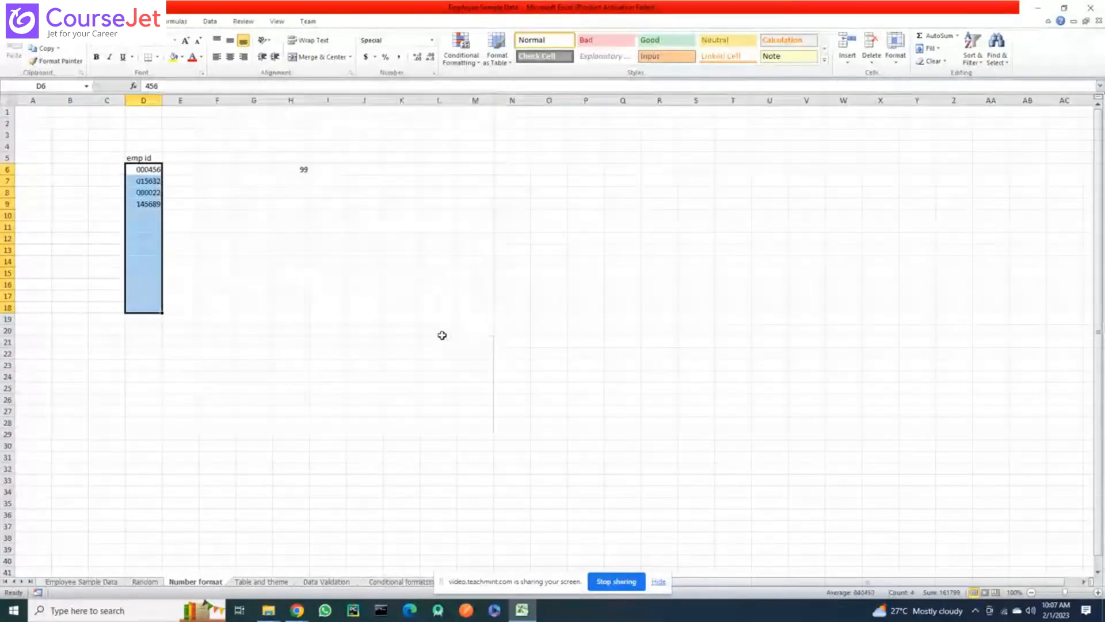
left_click(150, 202)
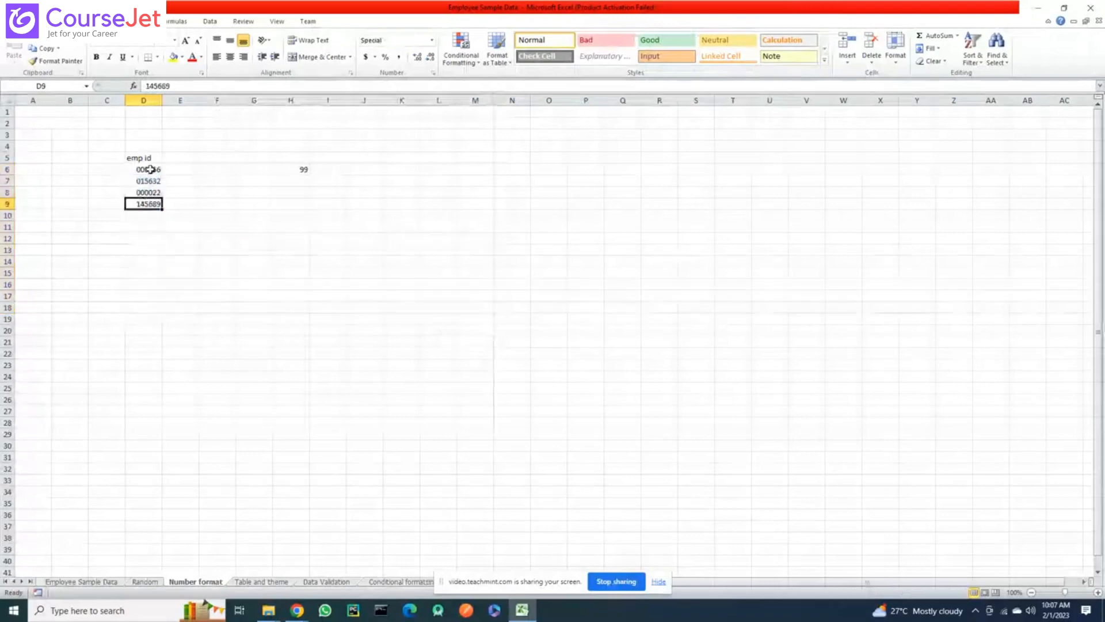
left_click(150, 170)
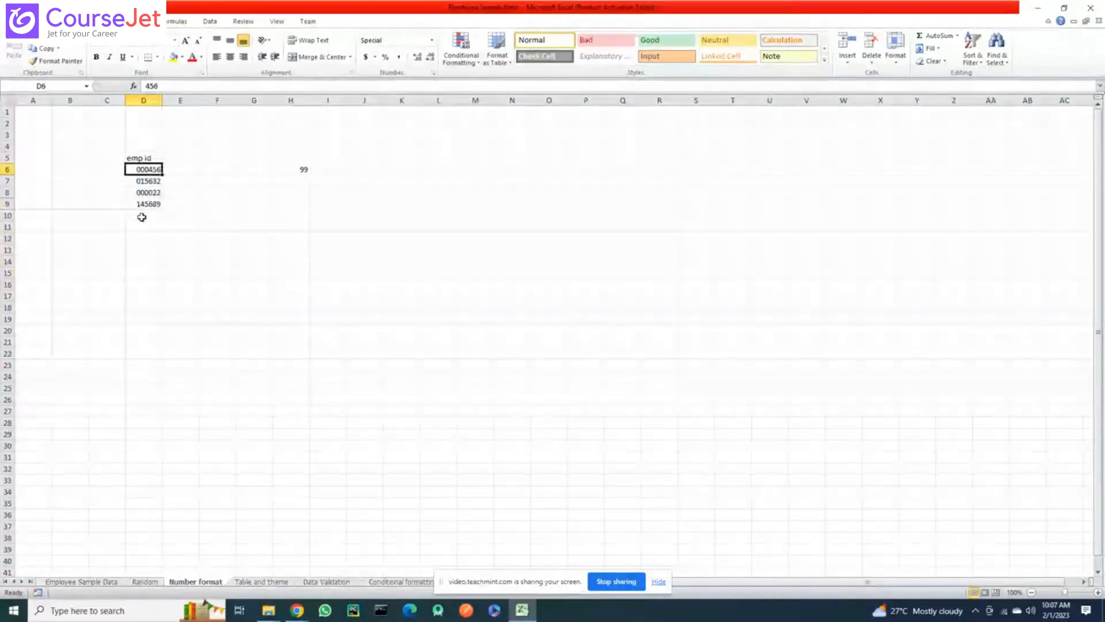
Enter the employee ids 1 in D10 and 1256 in D11, and select D11 to check its stored value
left_click(144, 215)
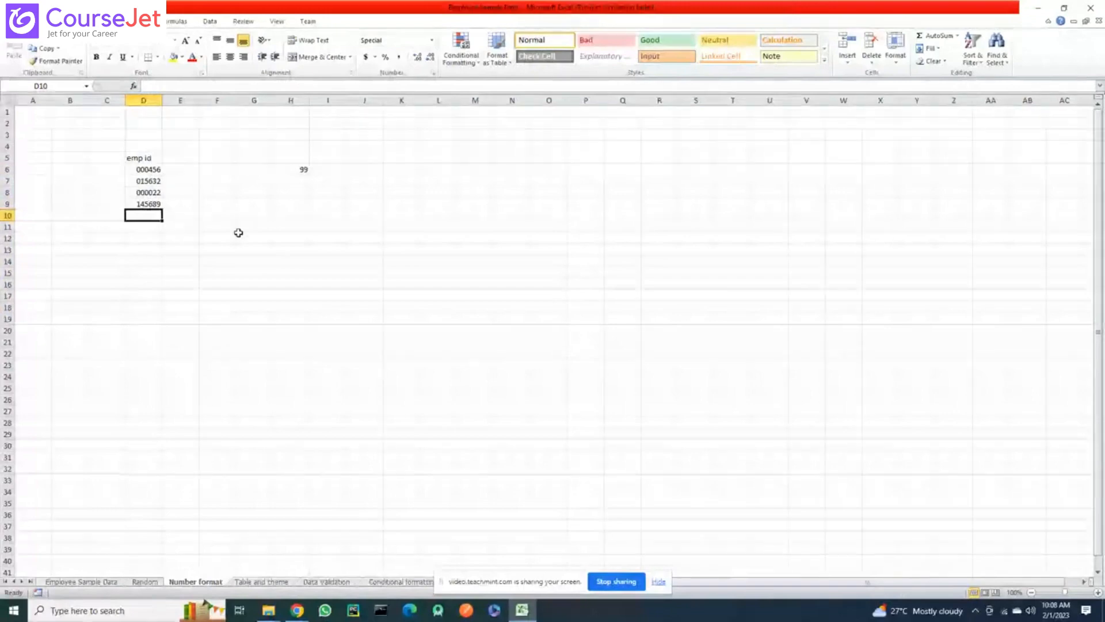
type("1")
key("Return")
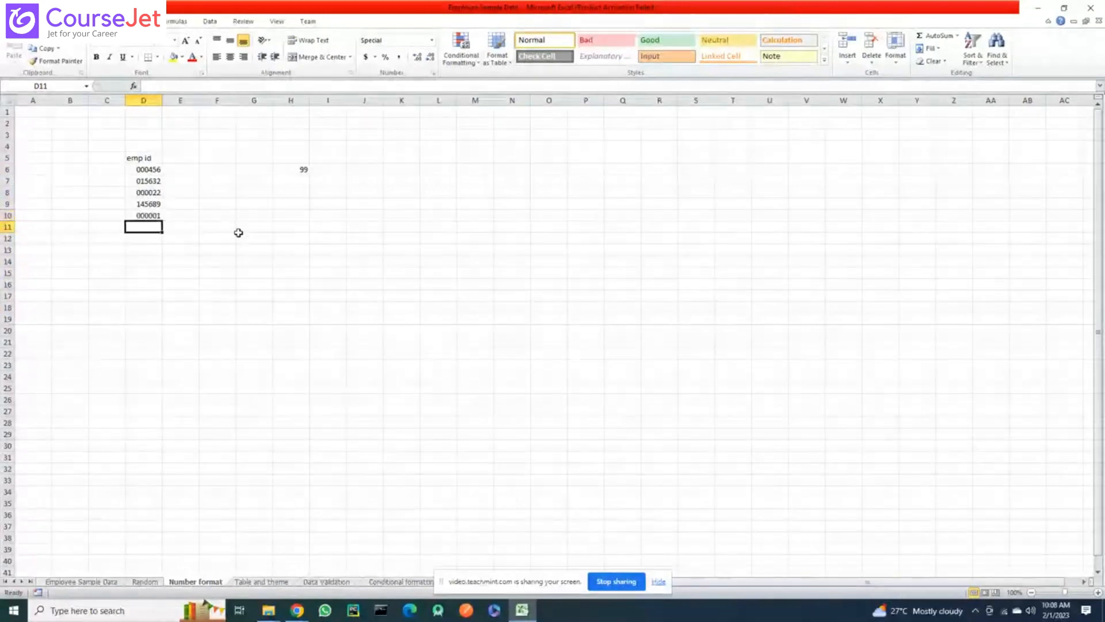
type("125")
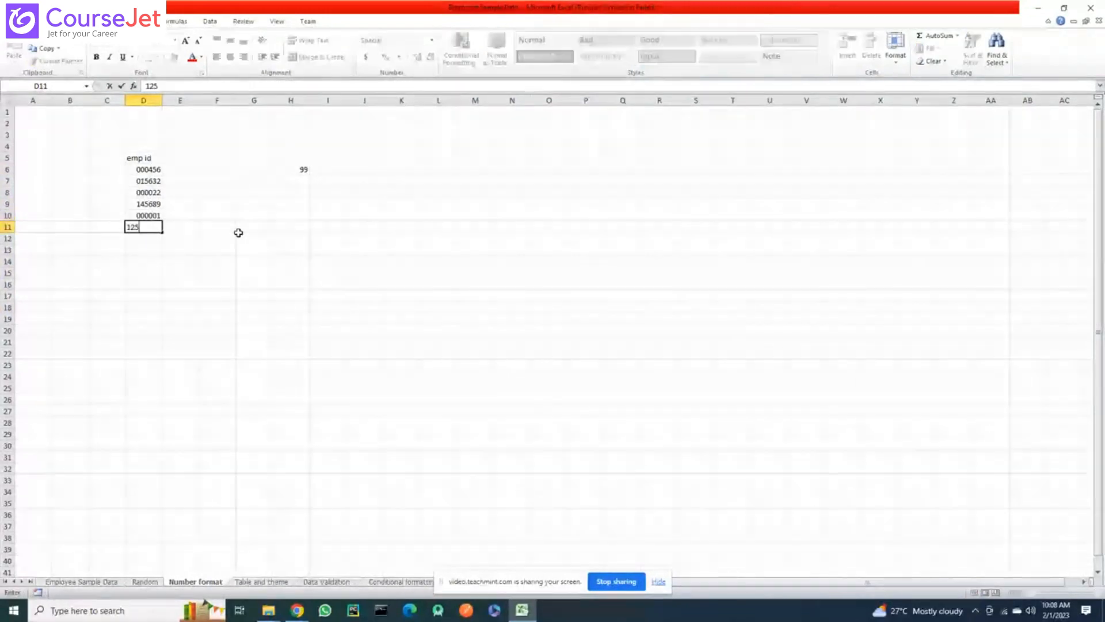
type("6")
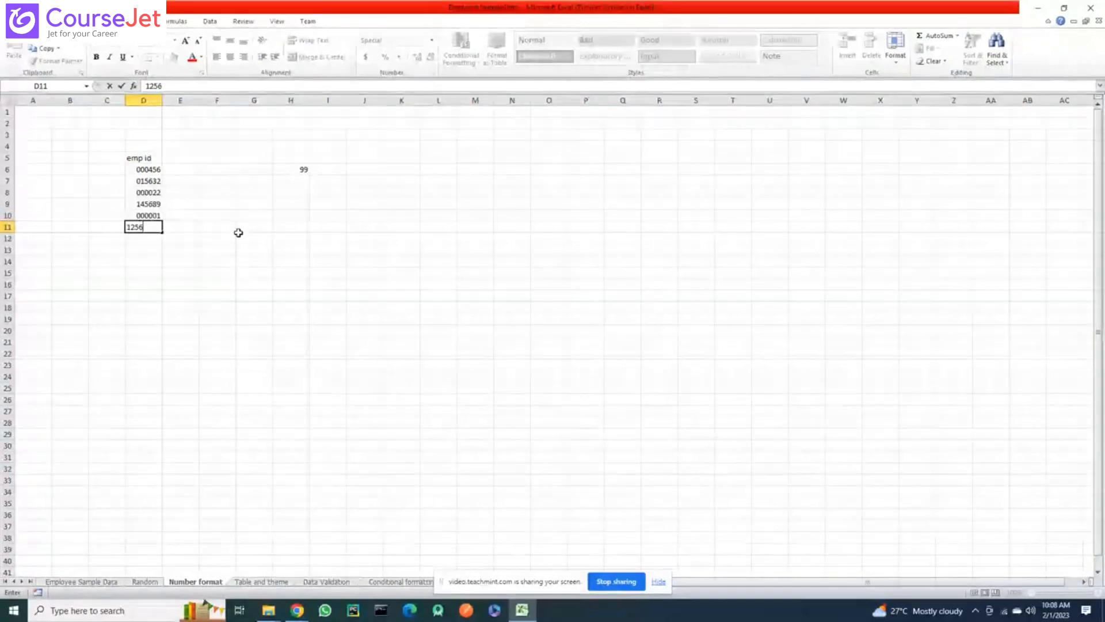
key("Return")
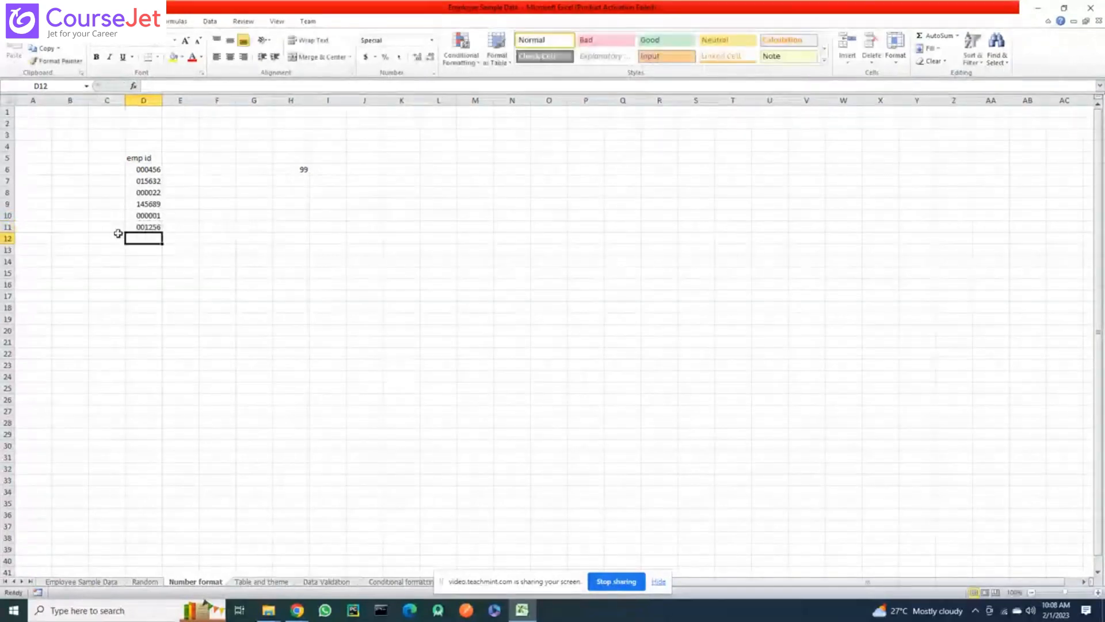
left_click(154, 229)
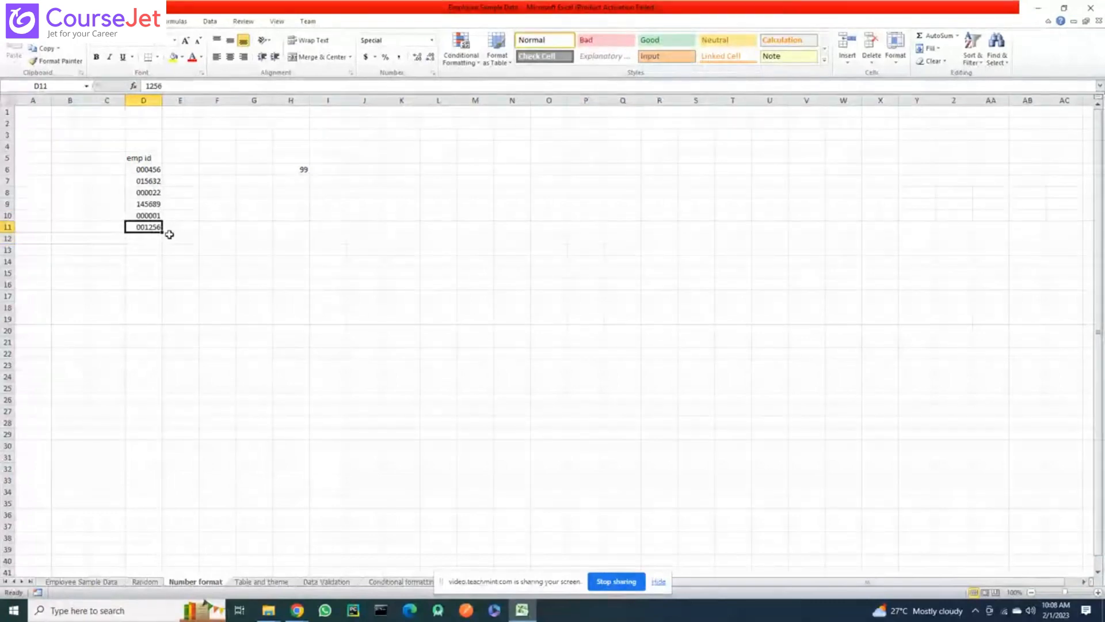
Check the stored values behind the formatted employee ids in D6 and D11
left_click(155, 171)
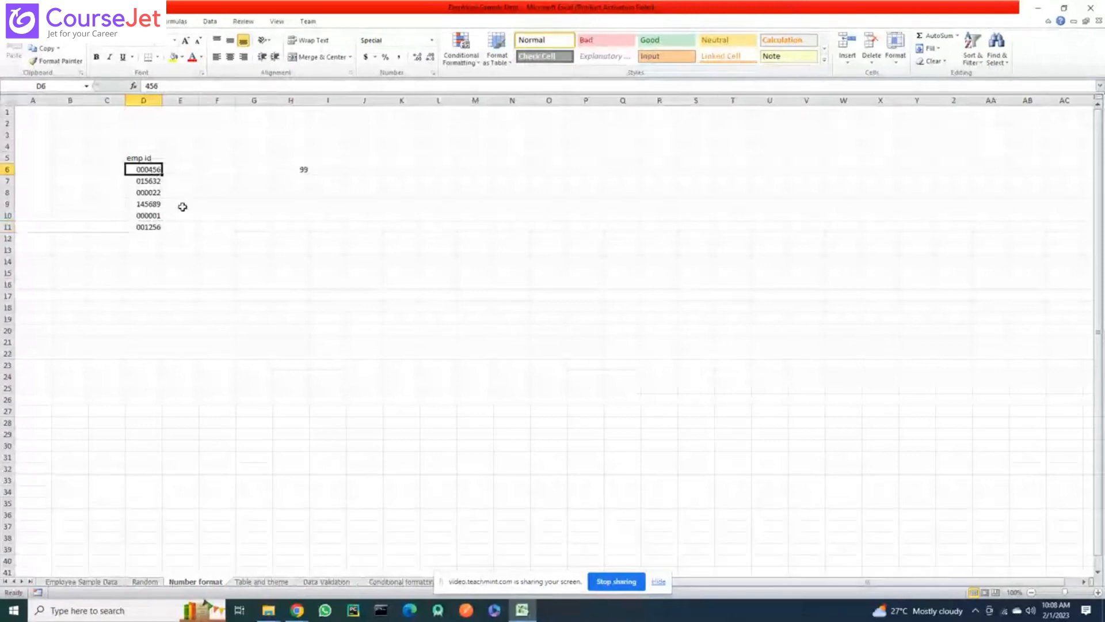
left_click(156, 240)
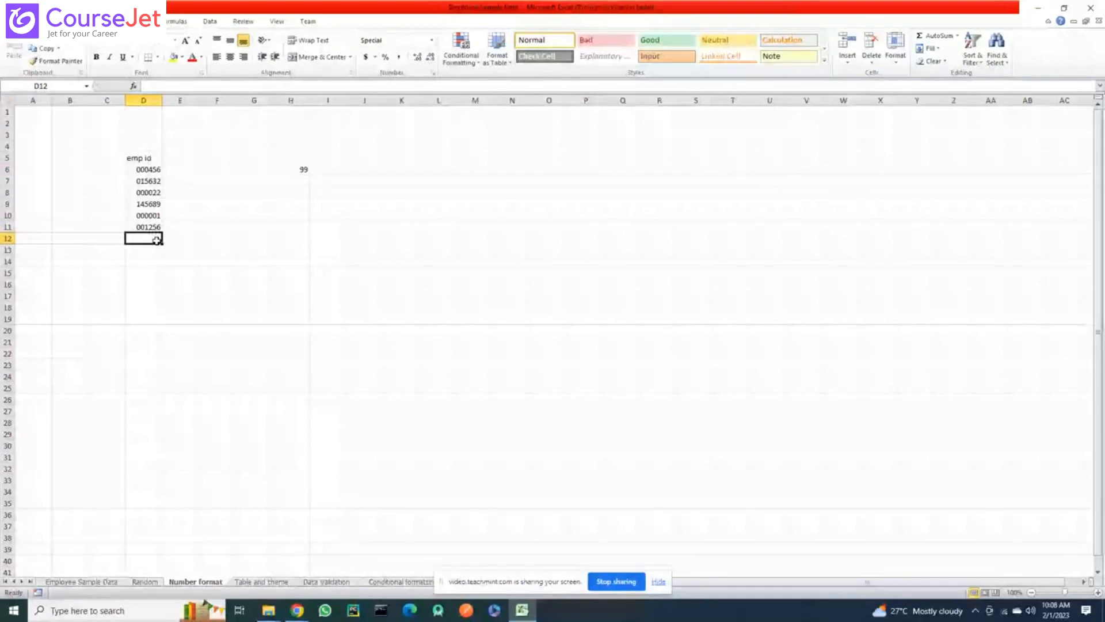
left_click(155, 228)
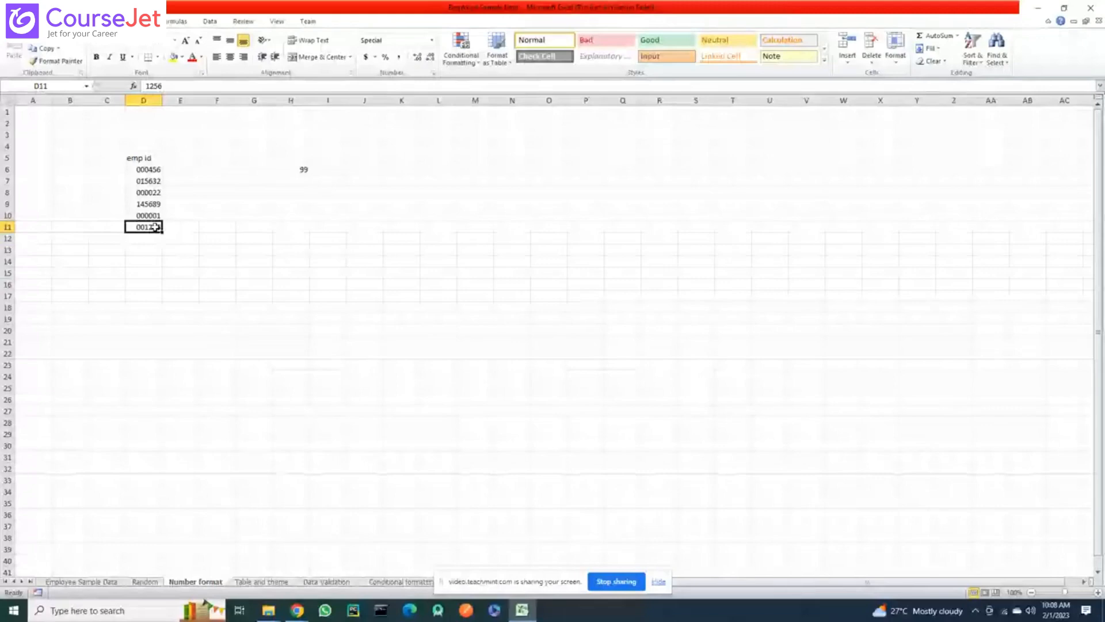
Clear the number in H6 and enter the header expenses in H5
left_click(218, 180)
left_click(303, 170)
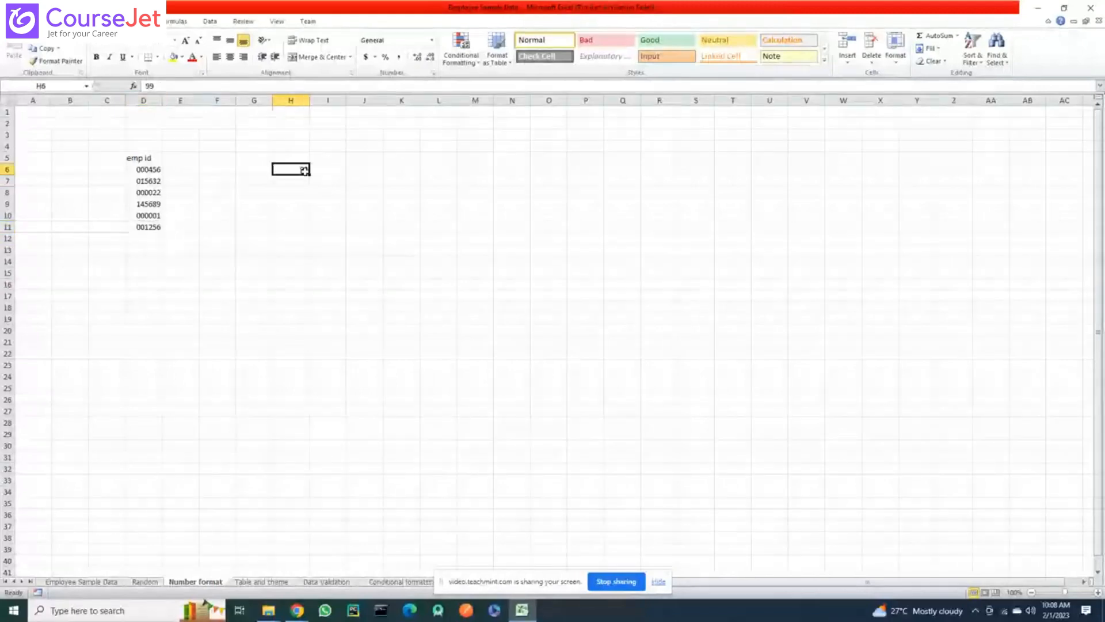
key("Delete")
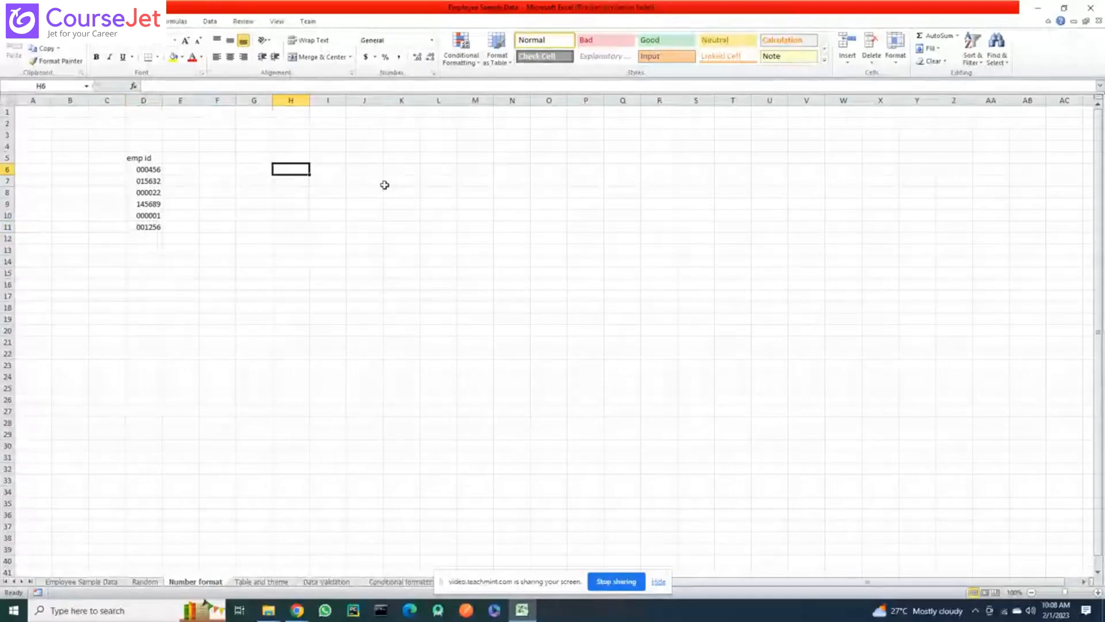
left_click(302, 159)
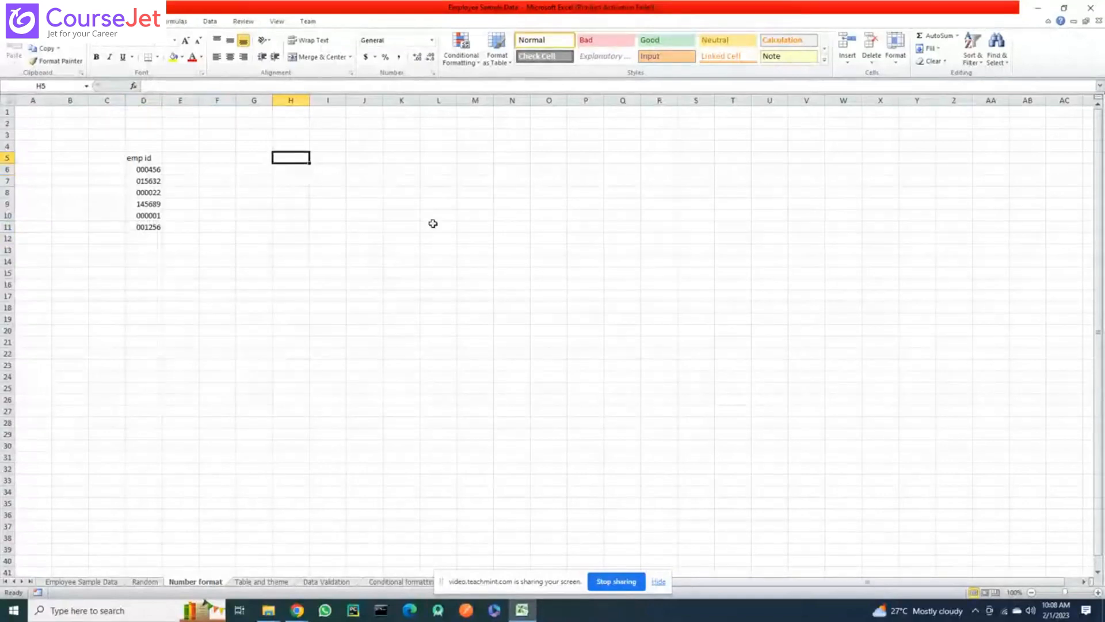
type("expenses")
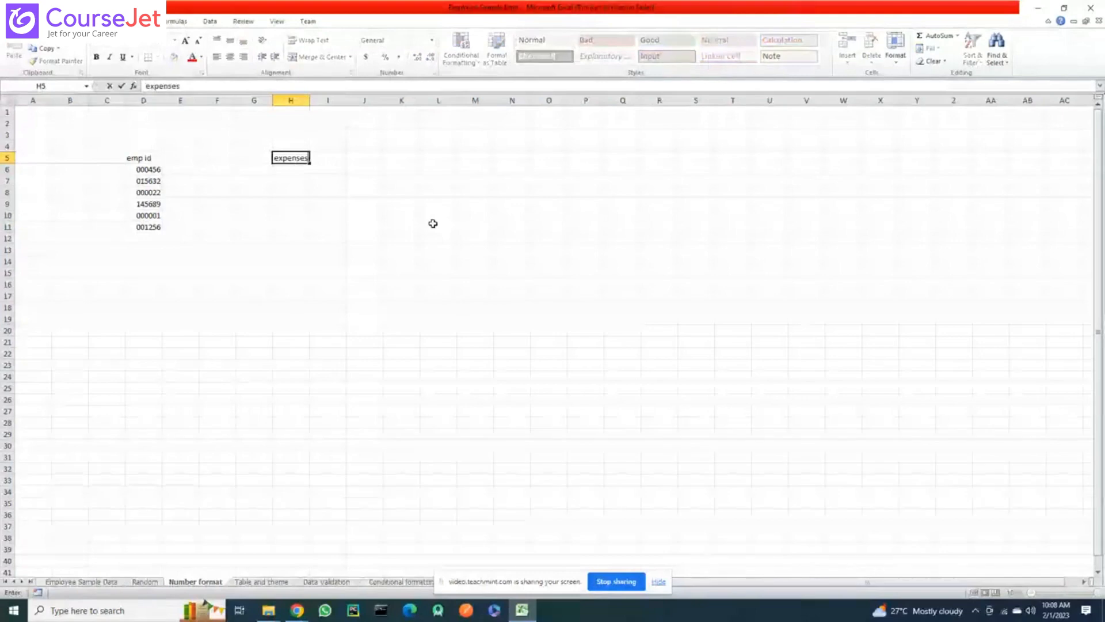
key("Return")
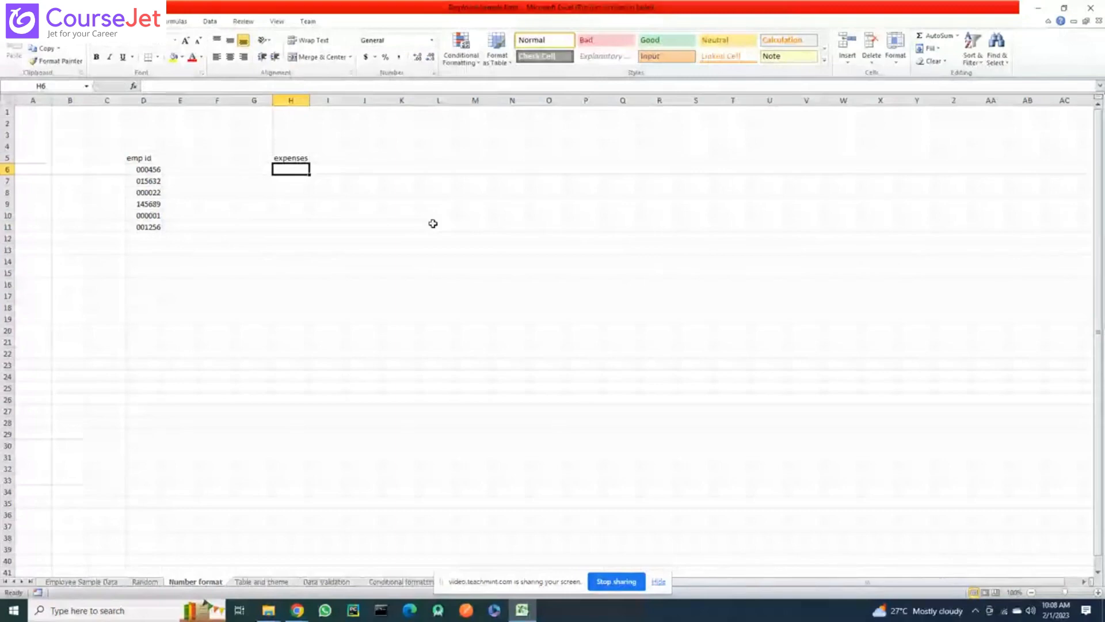
Enter the expenses 12.5, 23, 89.1 and 0.6 in cells H6 to H9
type("12.5")
key("Return")
type("23")
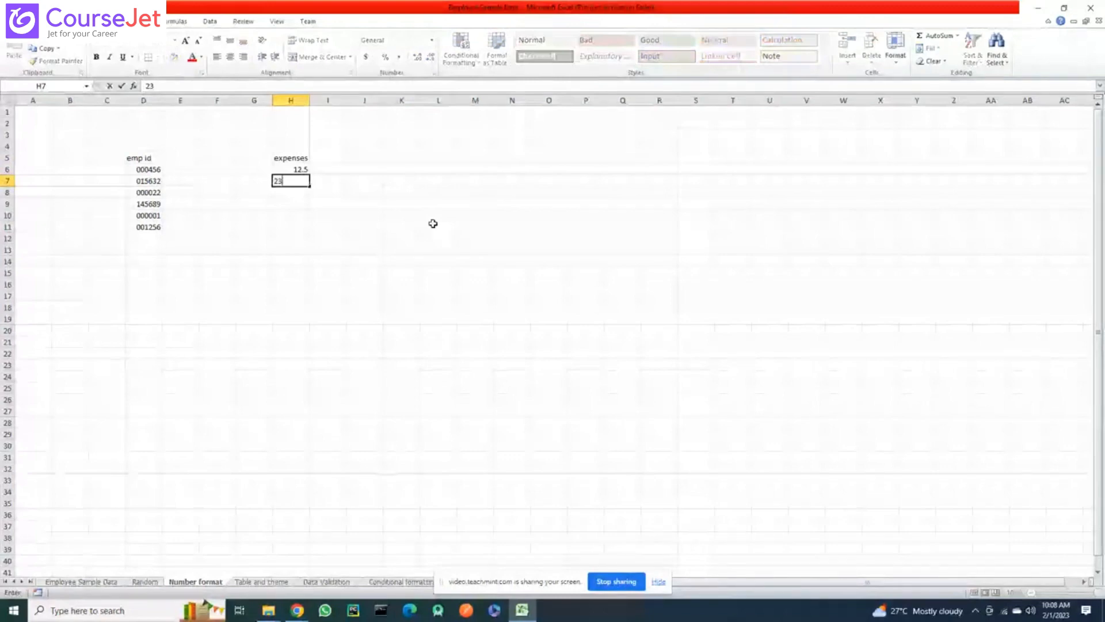
key("Return")
type("89")
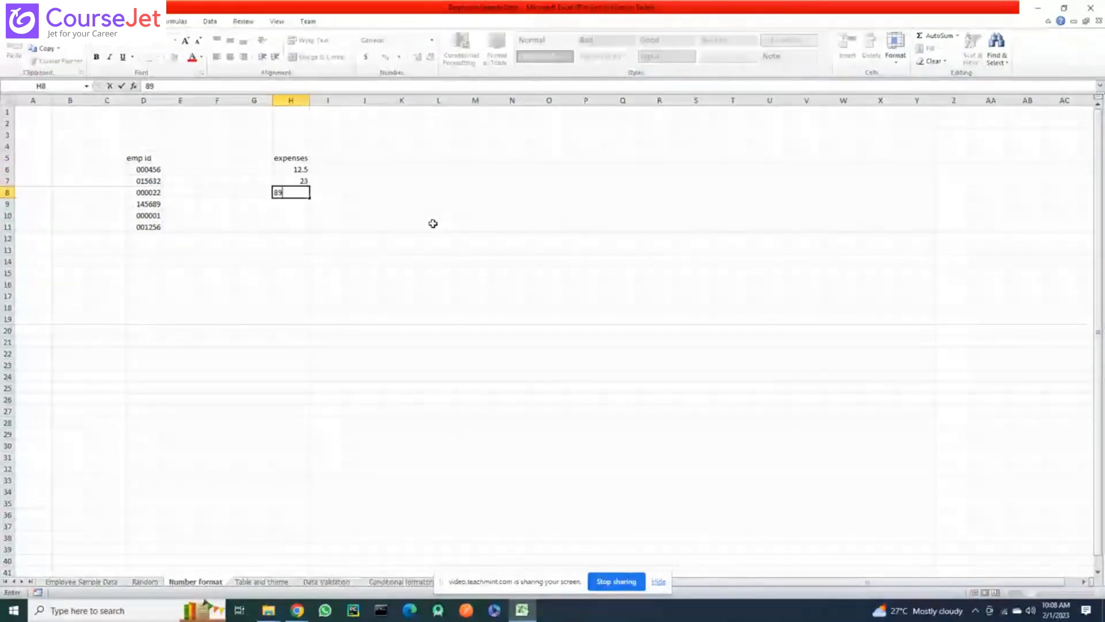
type(".1")
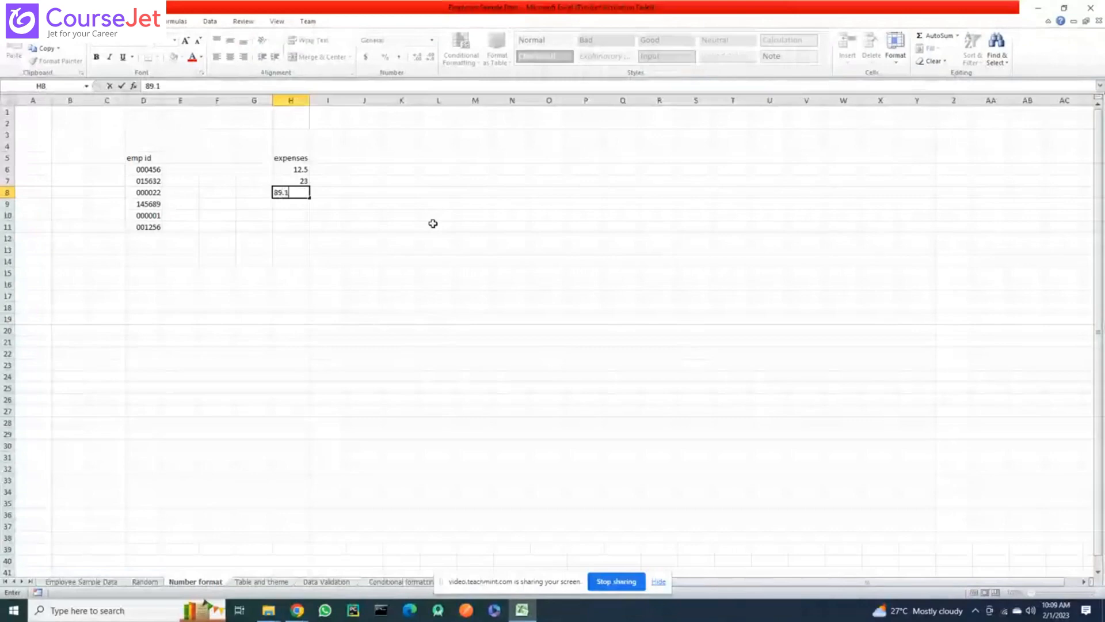
key("Return")
type("0.5")
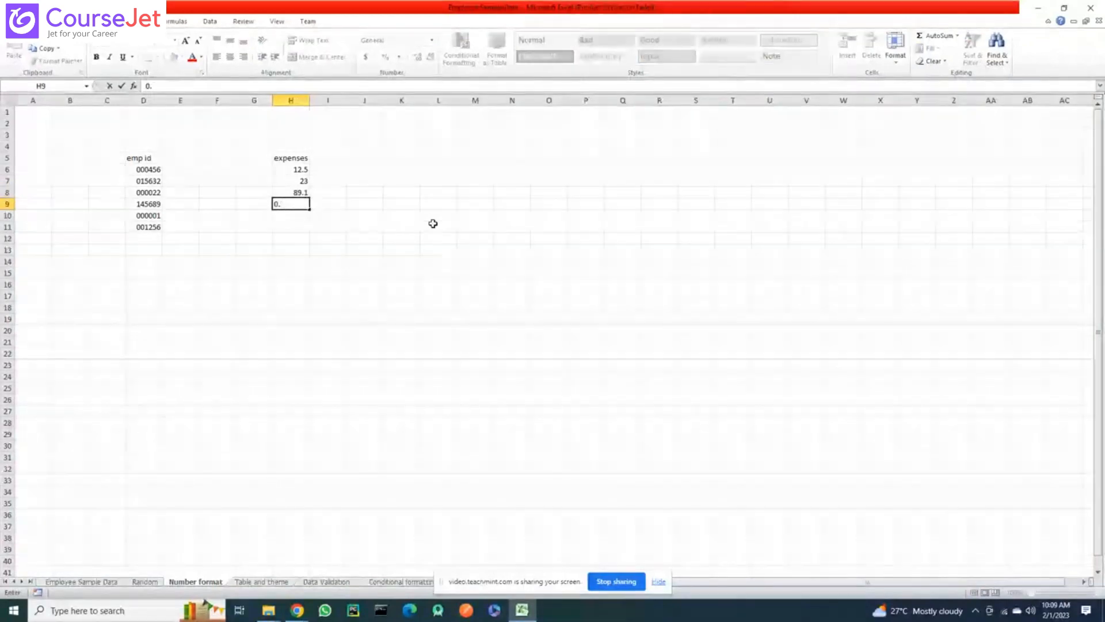
key("BackSpace")
type("6")
Format the expenses in H6:H9 as Number with 2 decimal places
left_click_drag(292, 170, 292, 204)
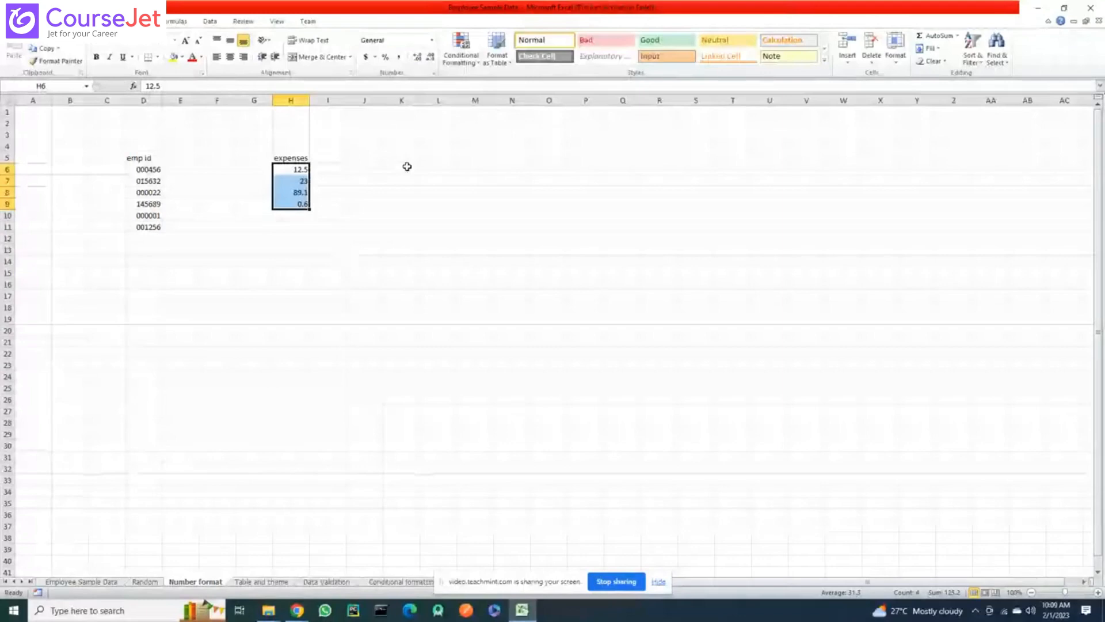
key("ctrl+1")
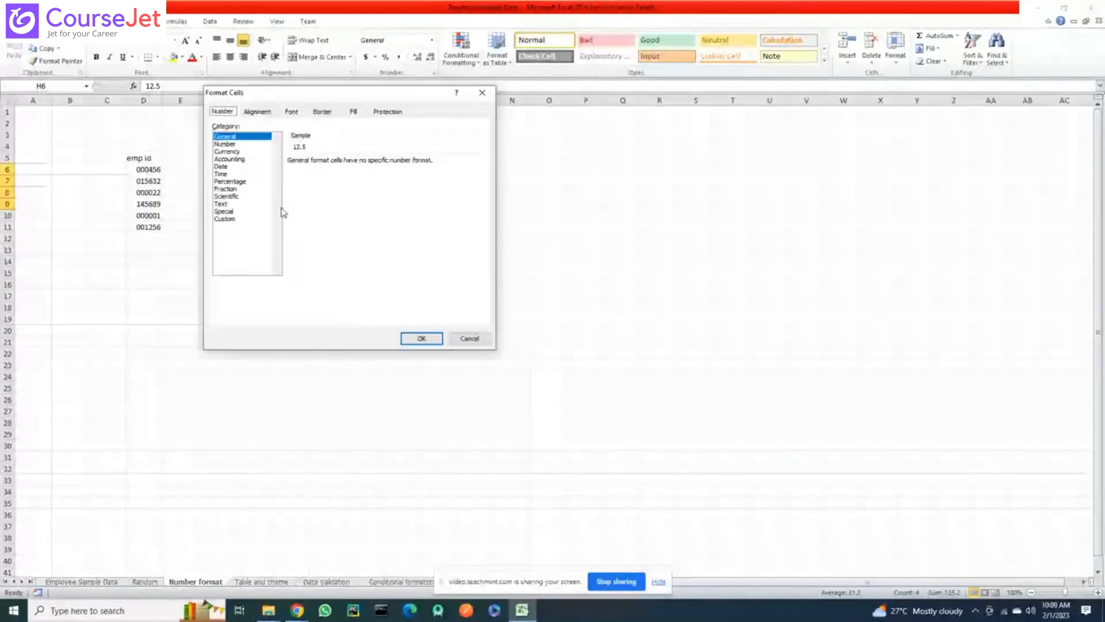
key("Down")
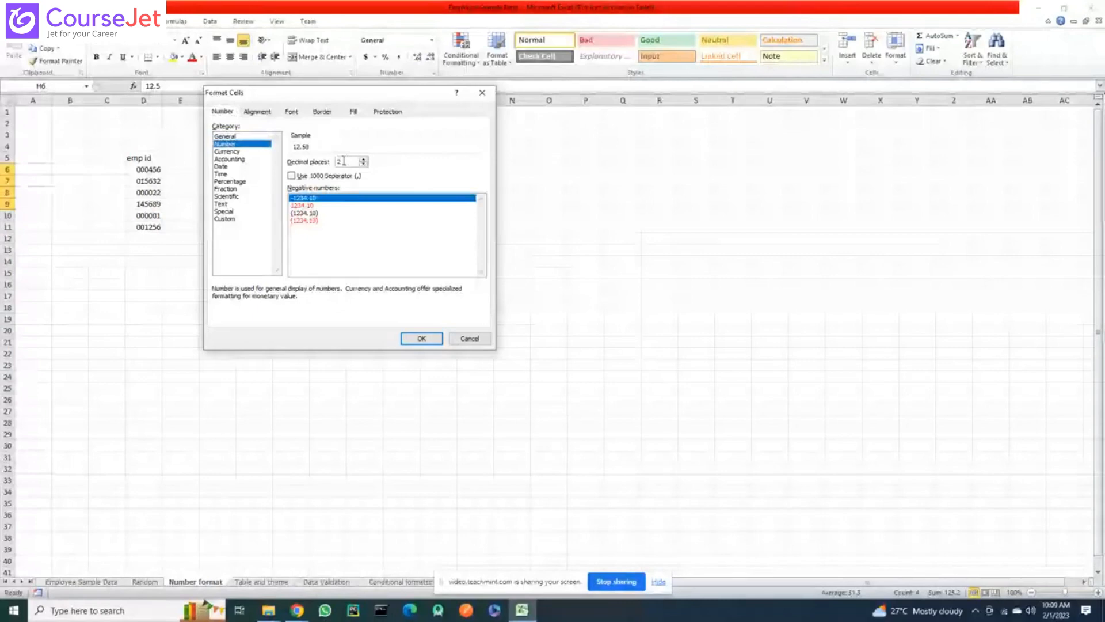
left_click_drag(399, 93, 607, 130)
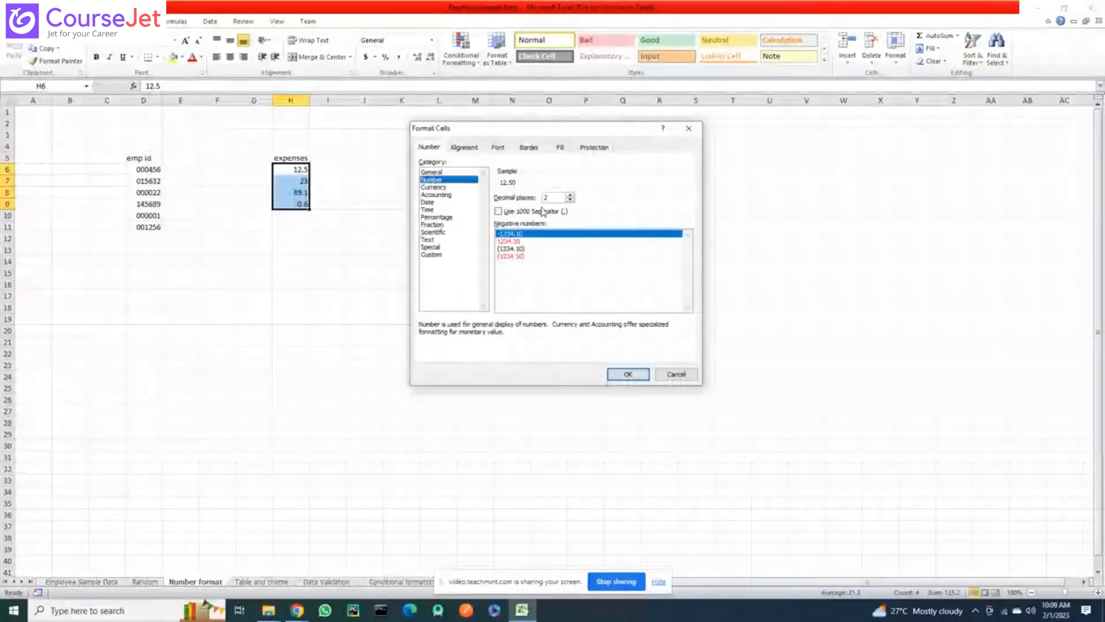
left_click(628, 375)
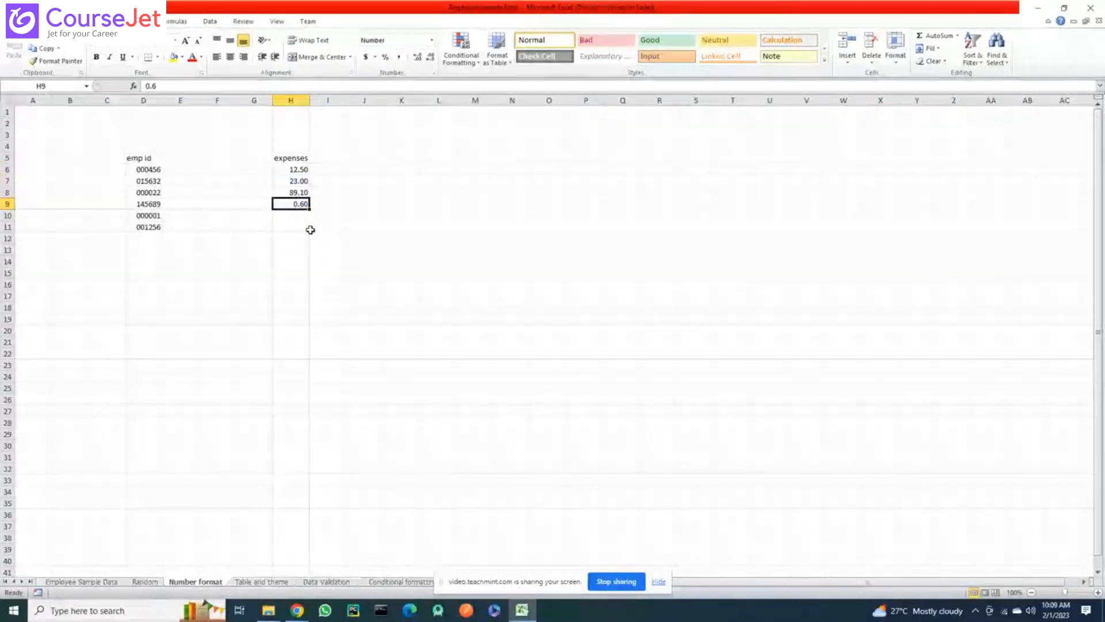
Try removing and adding decimal places on the expenses in H6:H9, ending with one decimal place
left_click_drag(298, 169, 303, 204)
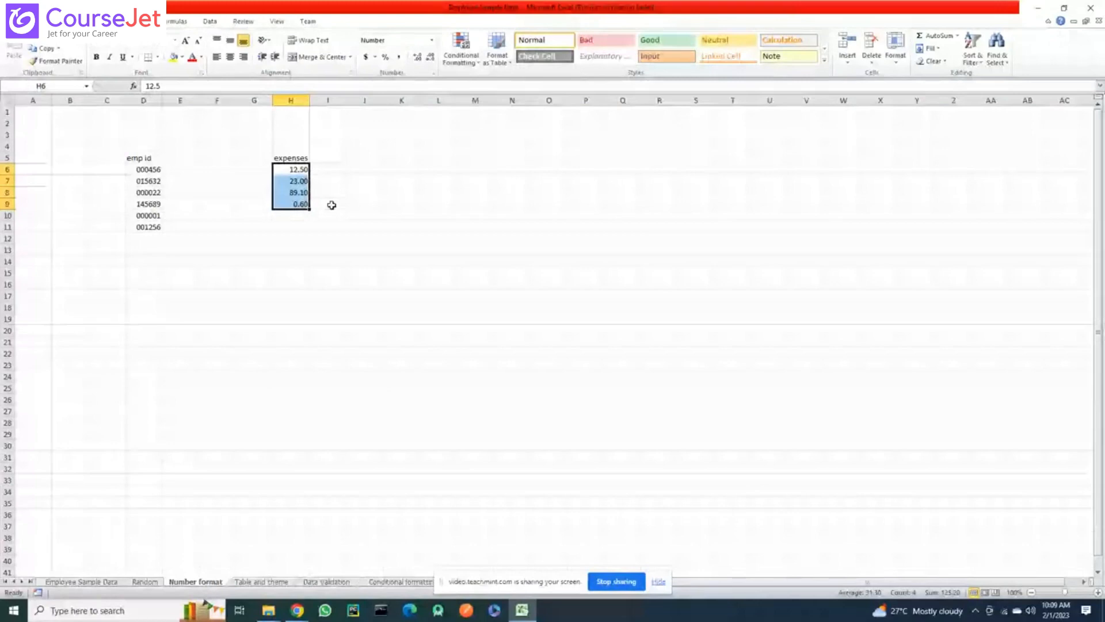
left_click(431, 57)
left_click(431, 58)
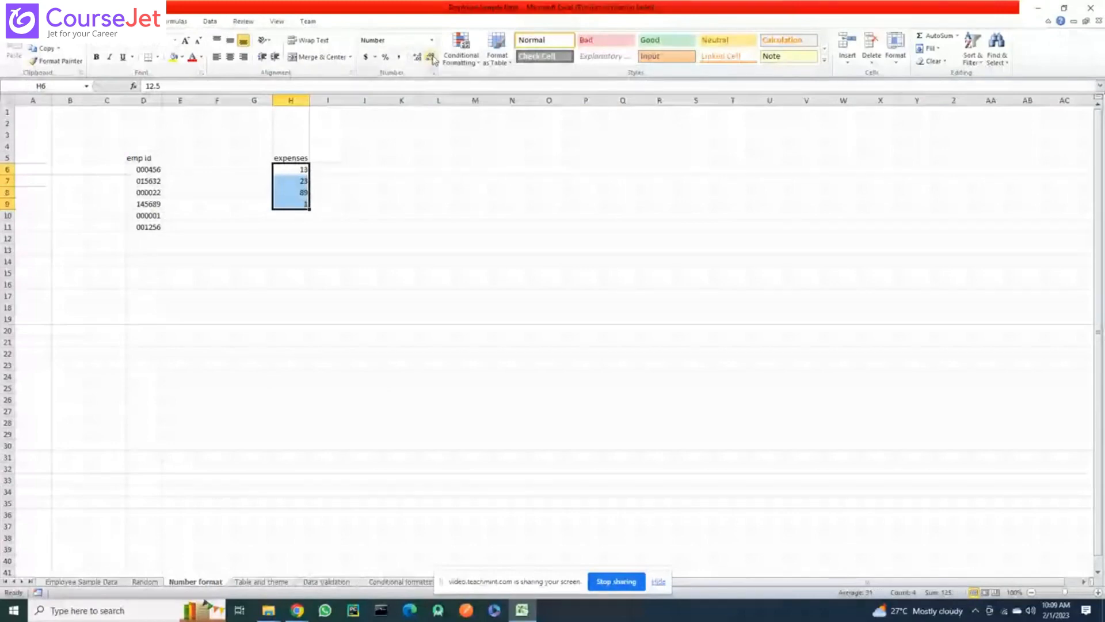
left_click(417, 56)
left_click(417, 57)
left_click(418, 56)
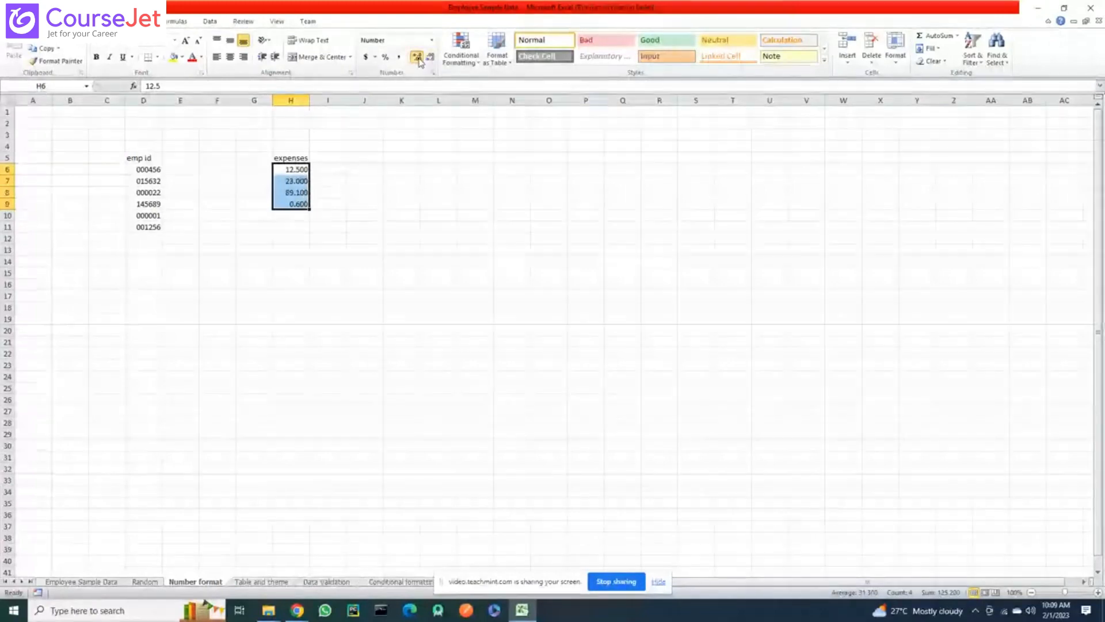
left_click(417, 56)
left_click(431, 58)
left_click(431, 58)
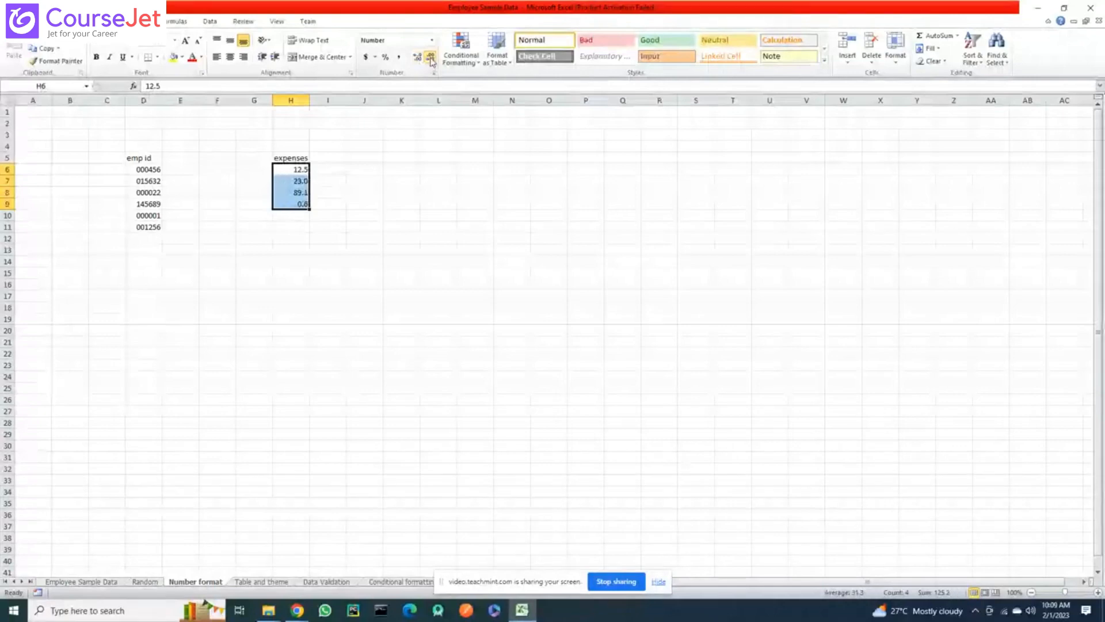
Try the percentage format on the expenses in H6:H9, then undo back to the two-decimal Number format
left_click(385, 59)
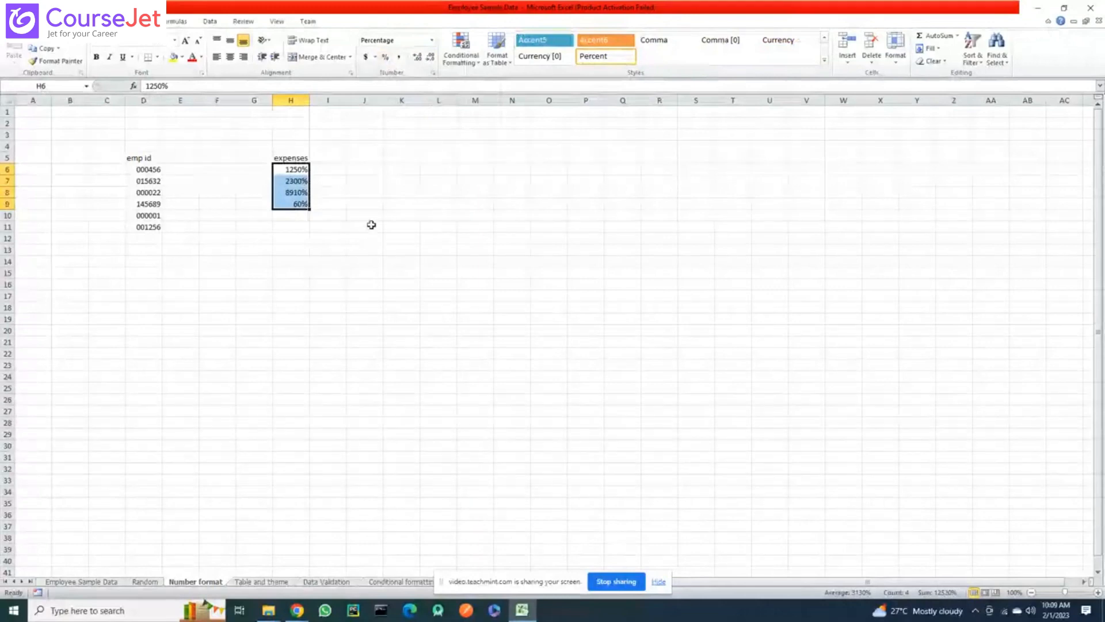
key("ctrl+z")
left_click(358, 282)
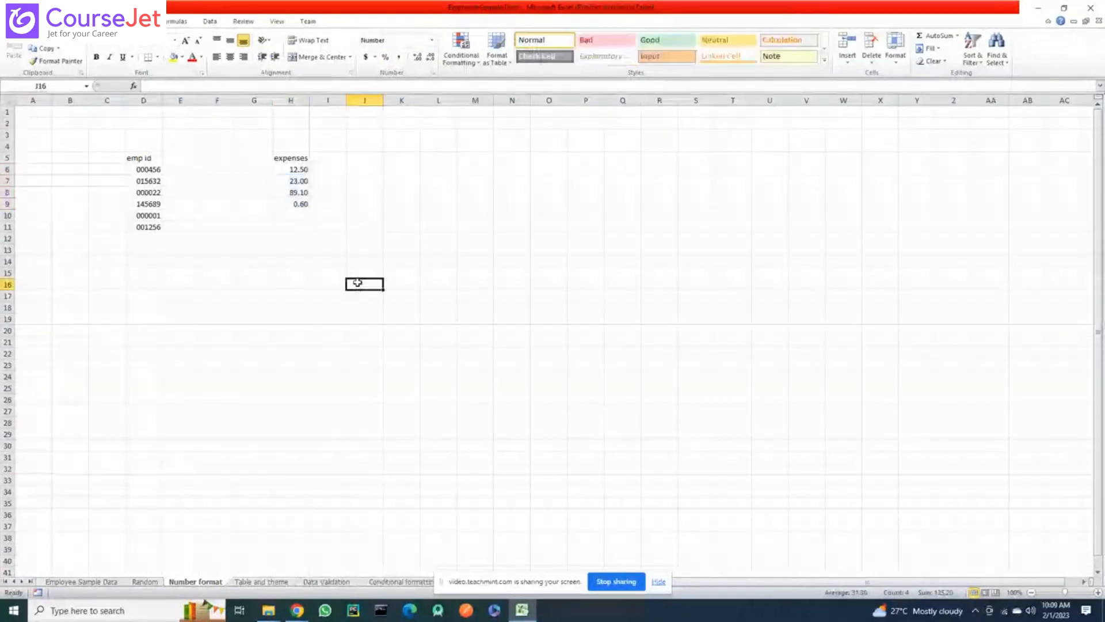
Enter the header room space in J5 and autofit the width of column J
left_click(373, 156)
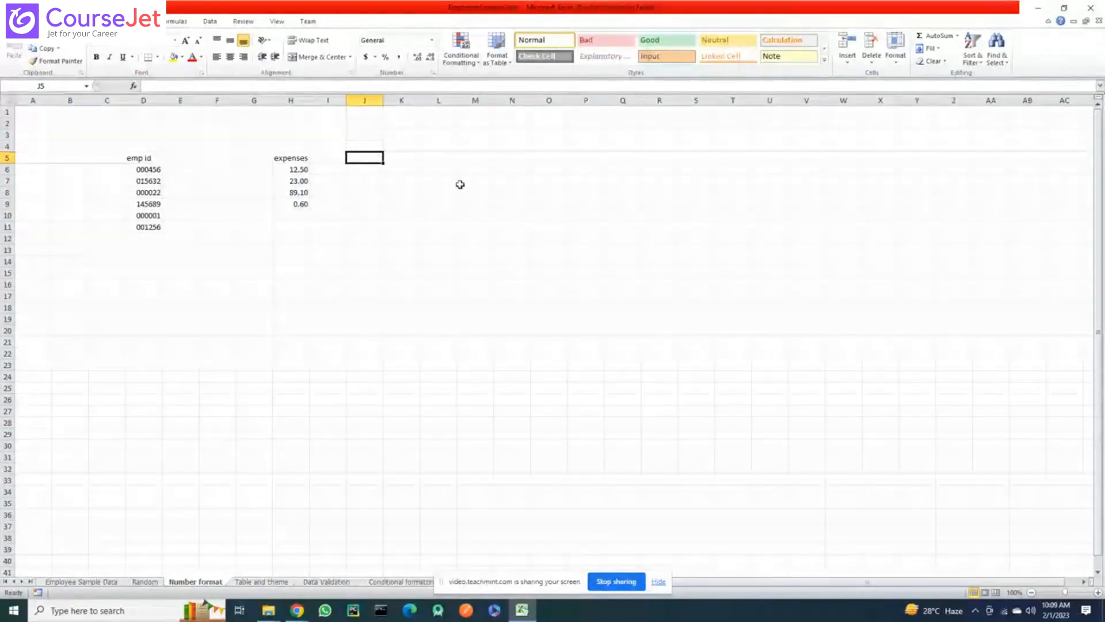
type("room")
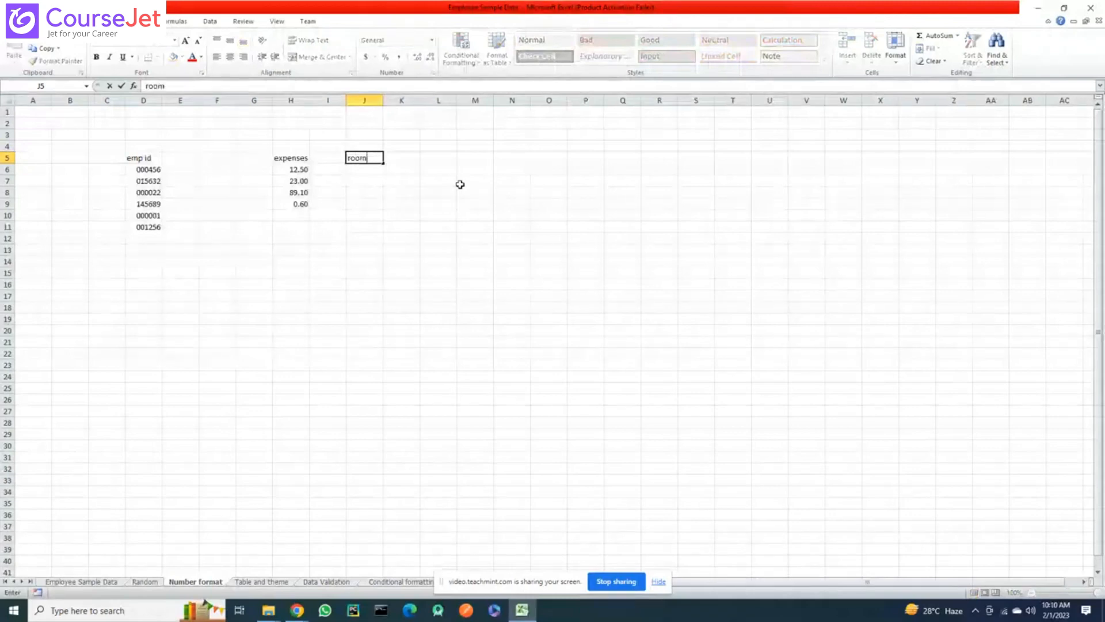
type(" space")
key("Return")
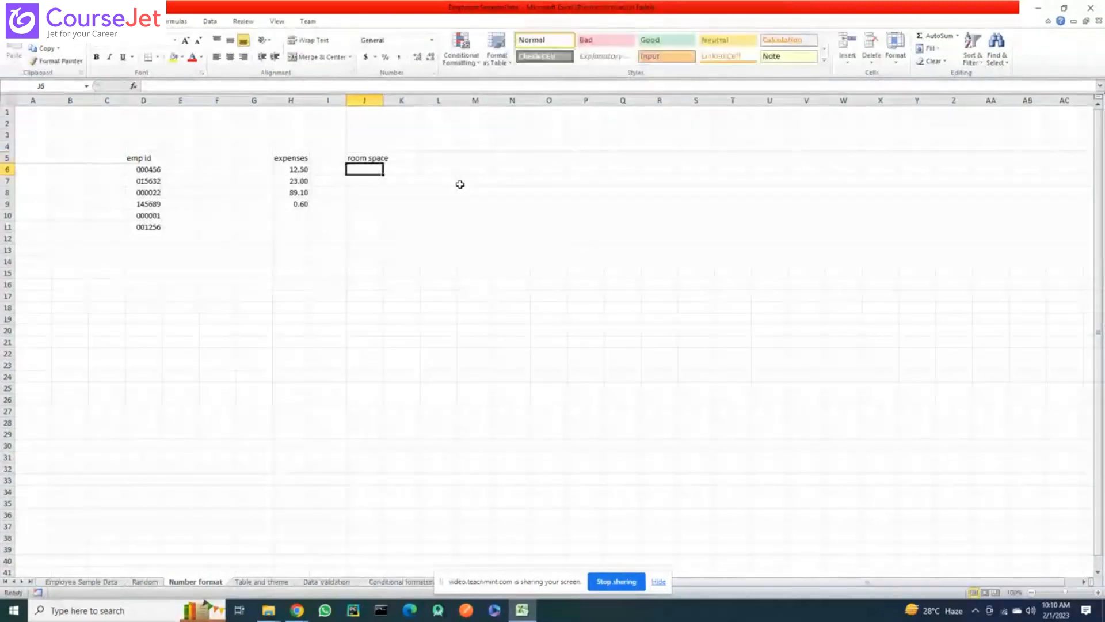
double_click(384, 96)
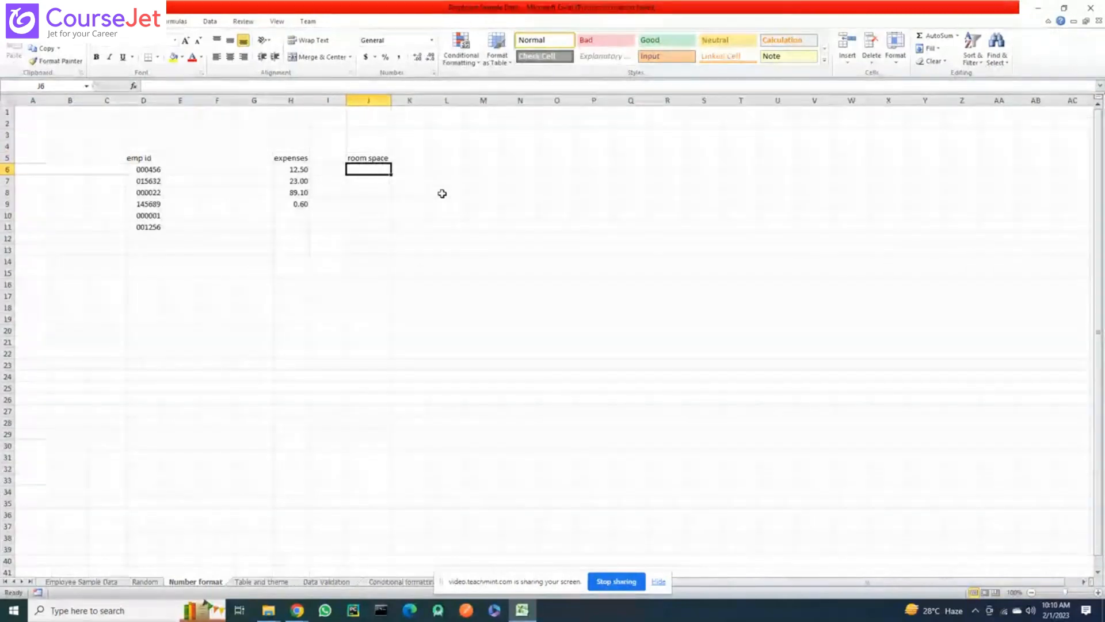
Enter the room space value 839.1274 in J6
type("8")
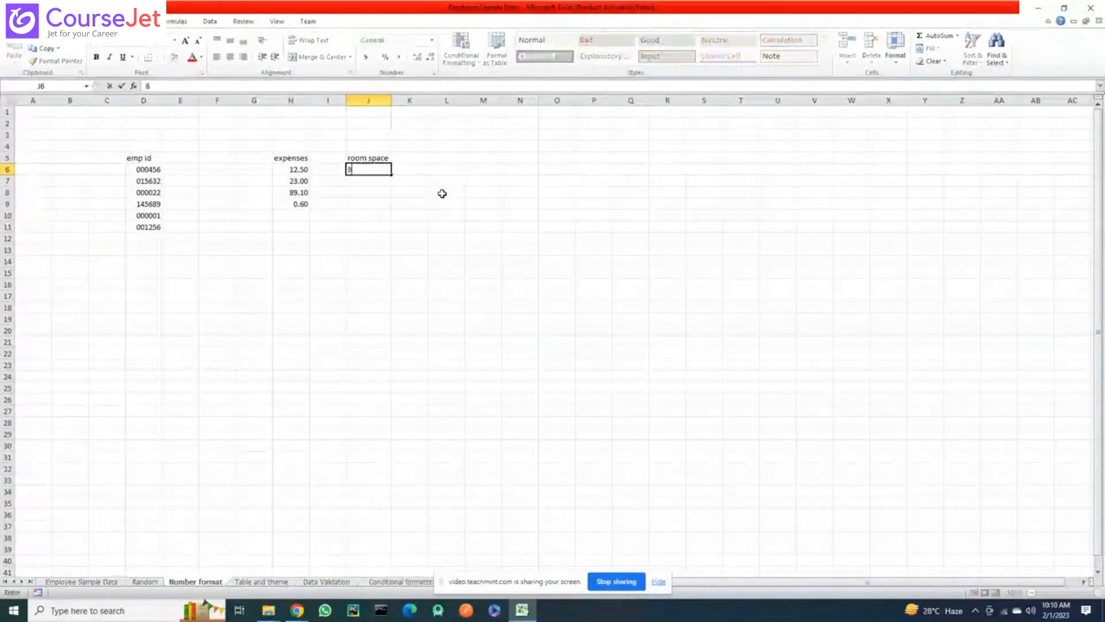
type("39")
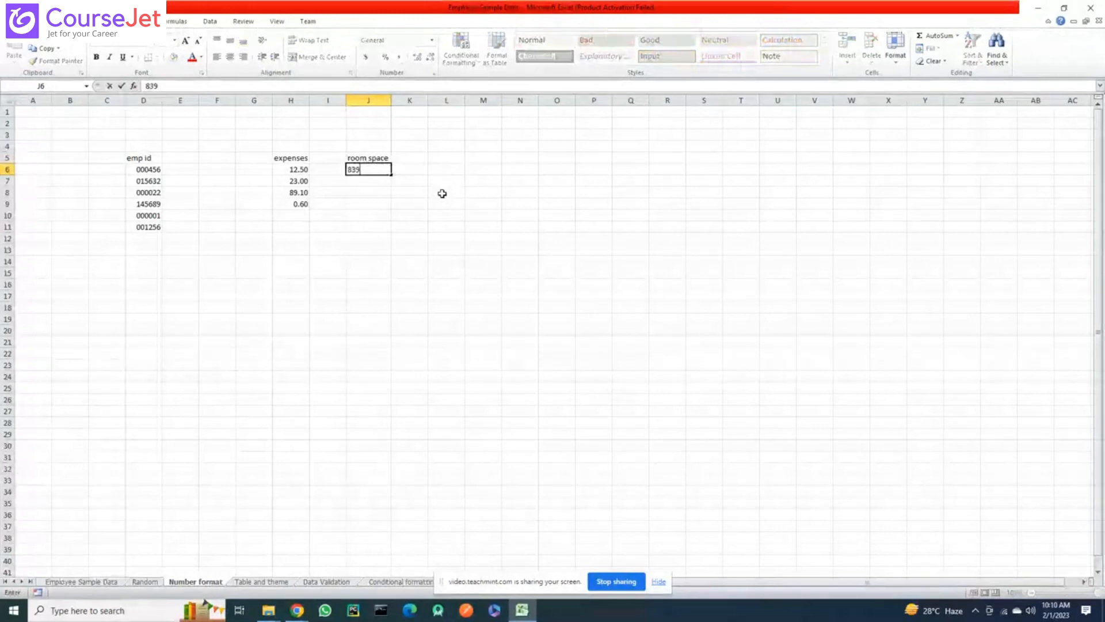
type(".1274")
key("Return")
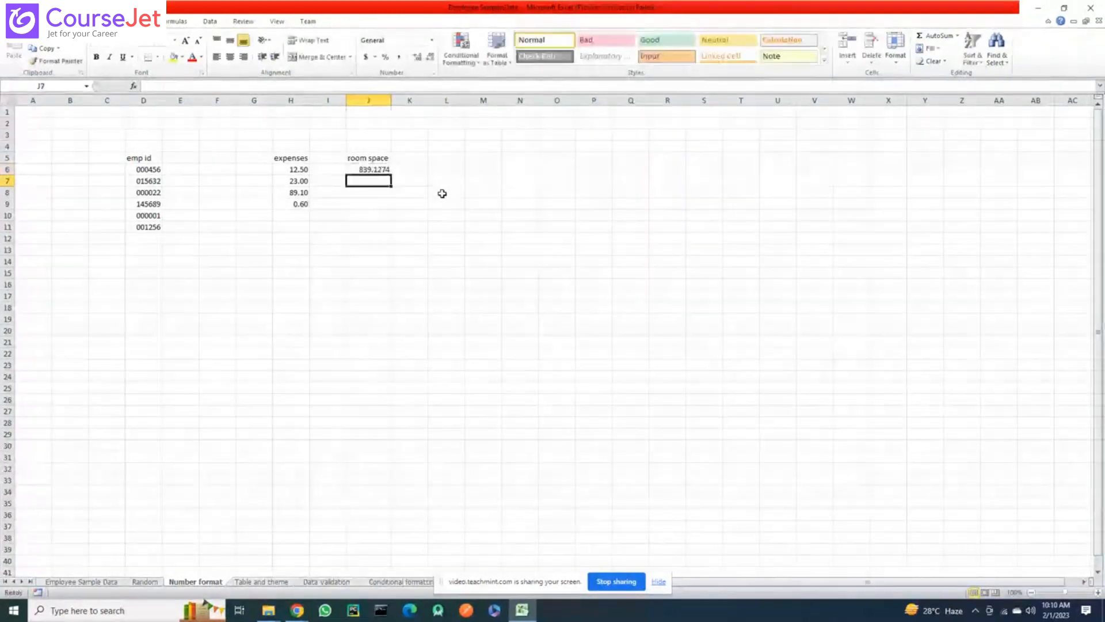
Apply the custom number format 0.0 "ft" to the room space cells J6:J9
key("Up")
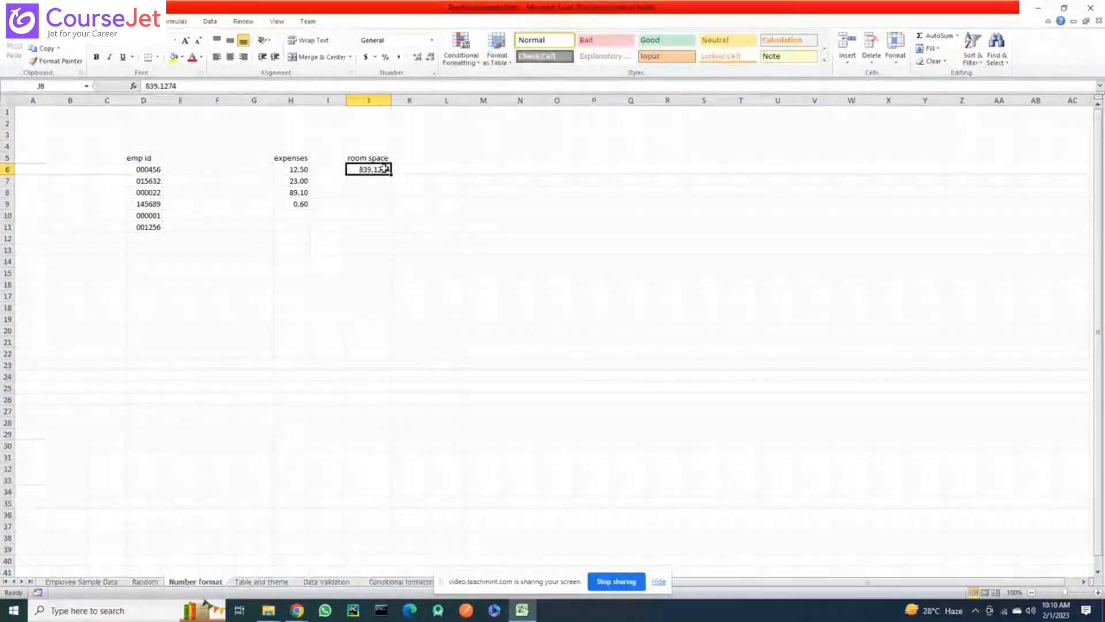
left_click_drag(384, 168, 385, 205)
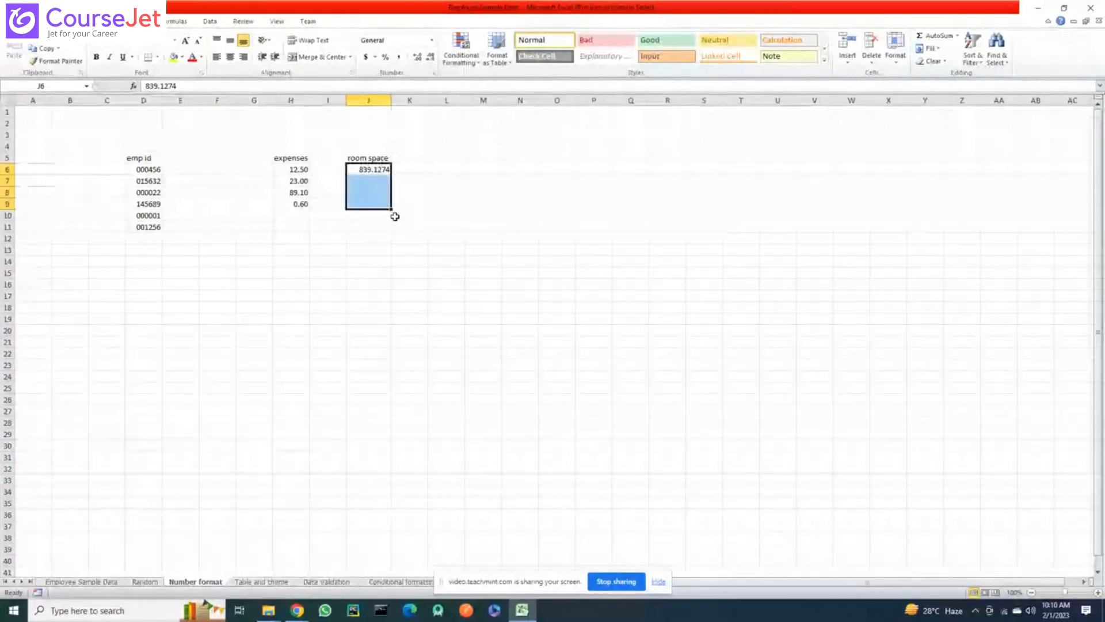
left_click(433, 73)
left_click(438, 254)
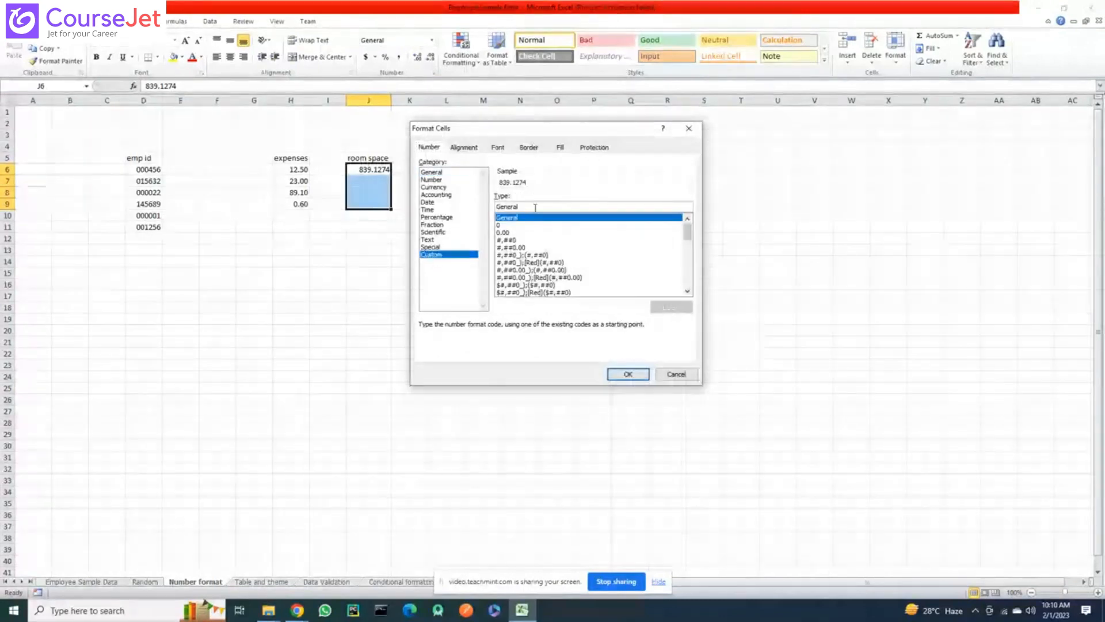
left_click(535, 208)
key("BackSpace")
key("BackSpace")
key("BackSpace")
key("BackSpace")
key("BackSpace")
key("BackSpace")
key("BackSpace")
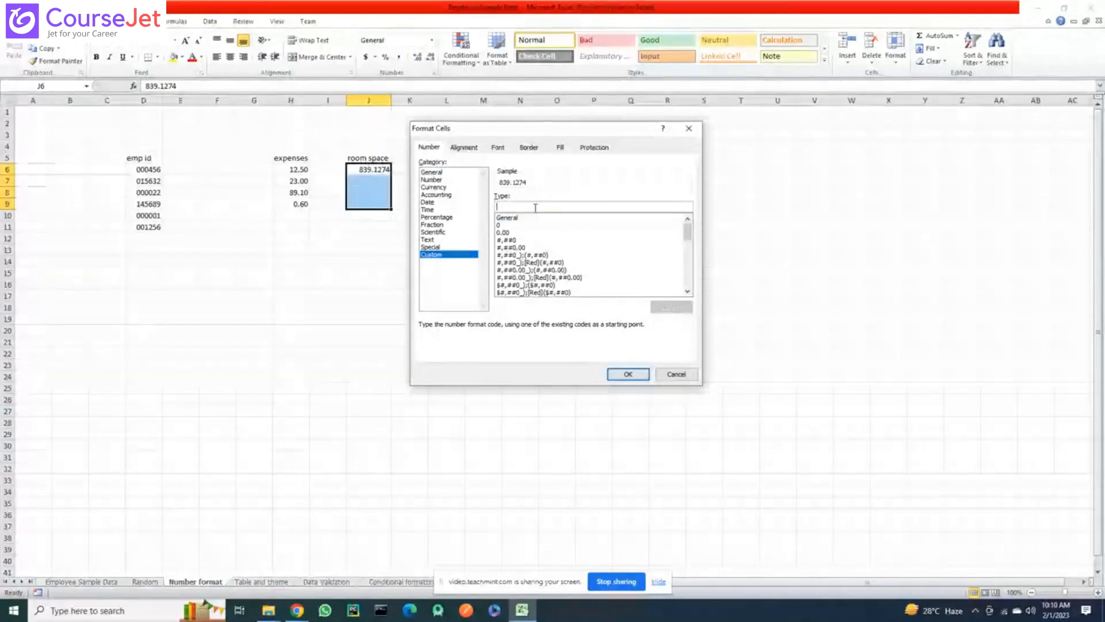
type("0.0")
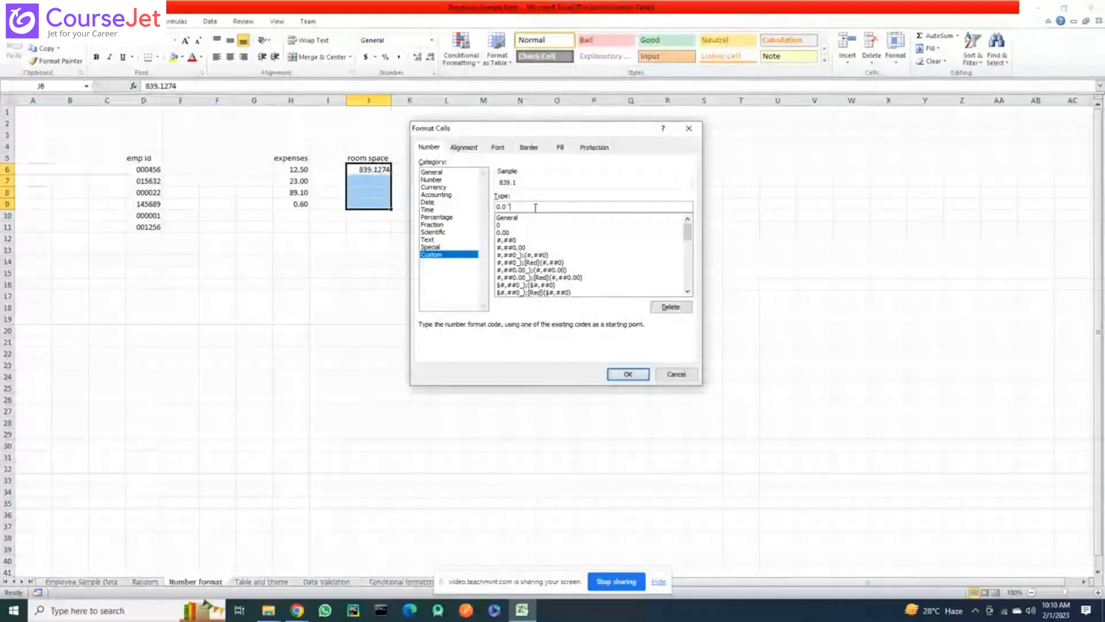
type(" \"ft\"")
left_click(629, 374)
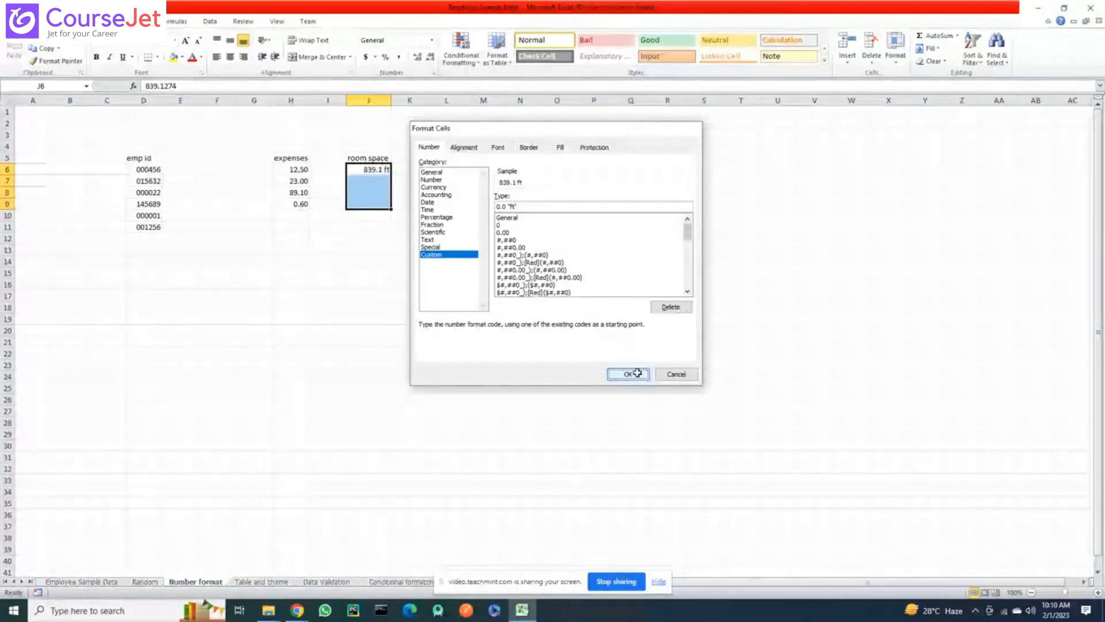
left_click(368, 192)
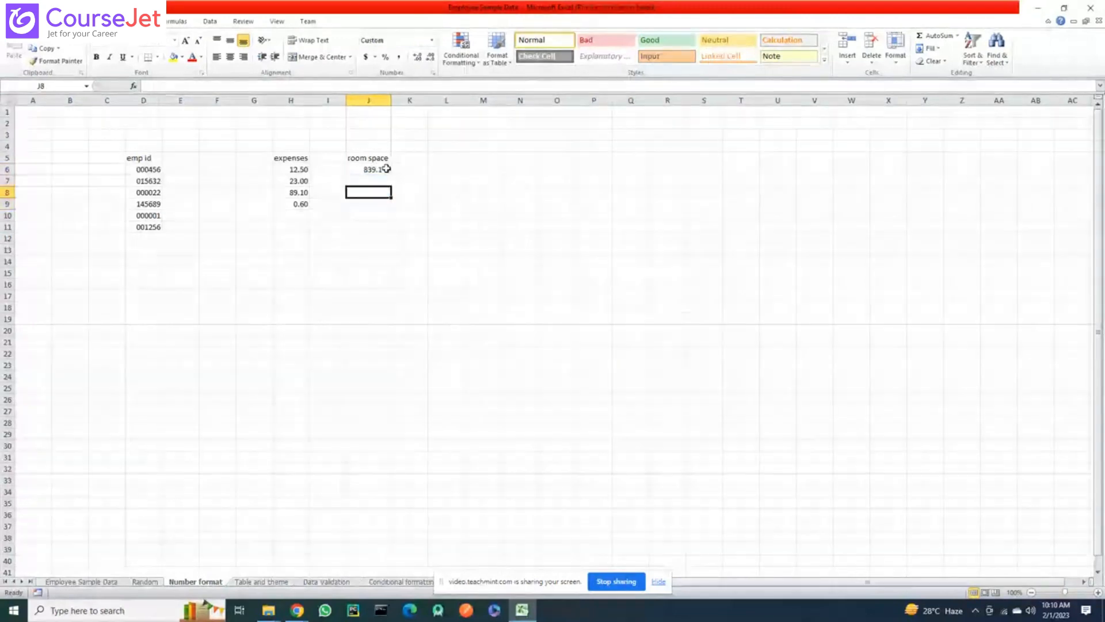
left_click(386, 168)
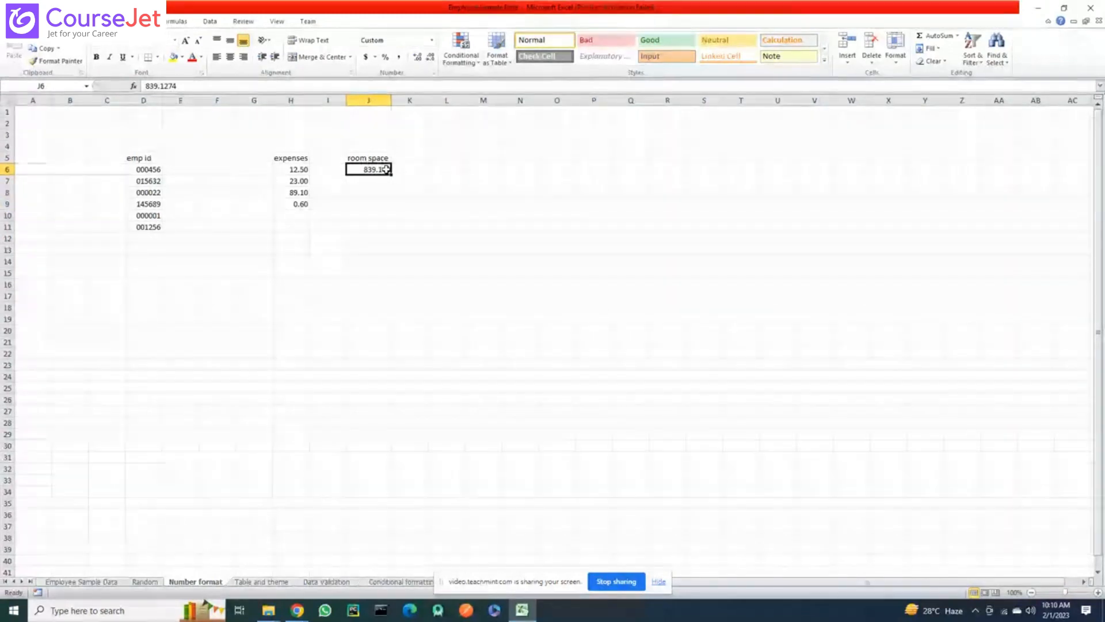
Change the unit text in the custom format of J6:J9 so the format reads 0.0 "dollor"
left_click_drag(382, 168, 373, 206)
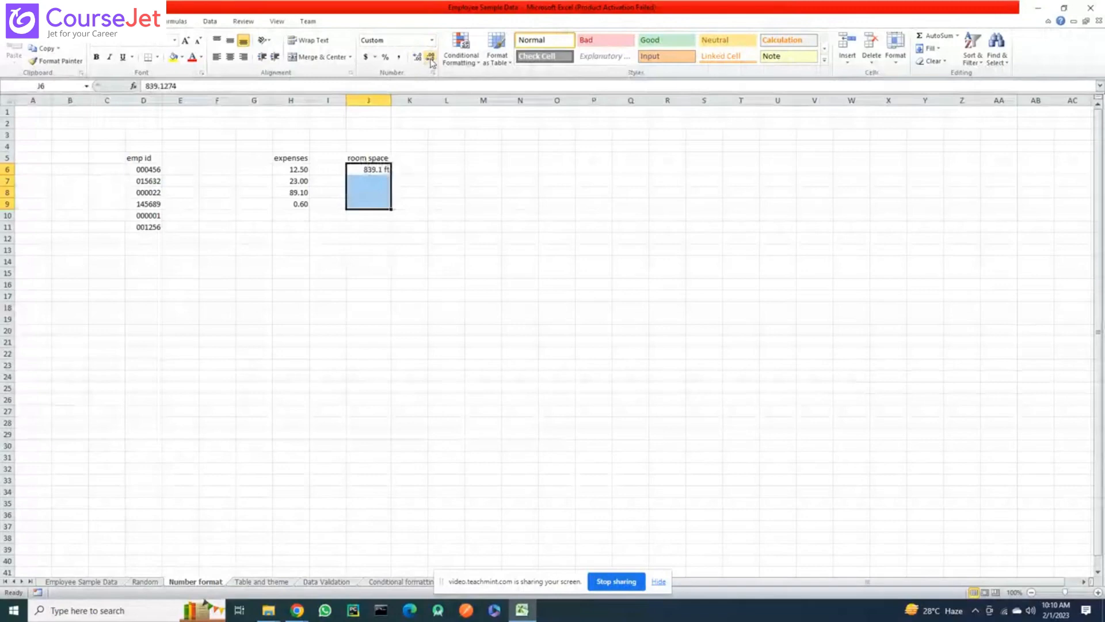
left_click(433, 73)
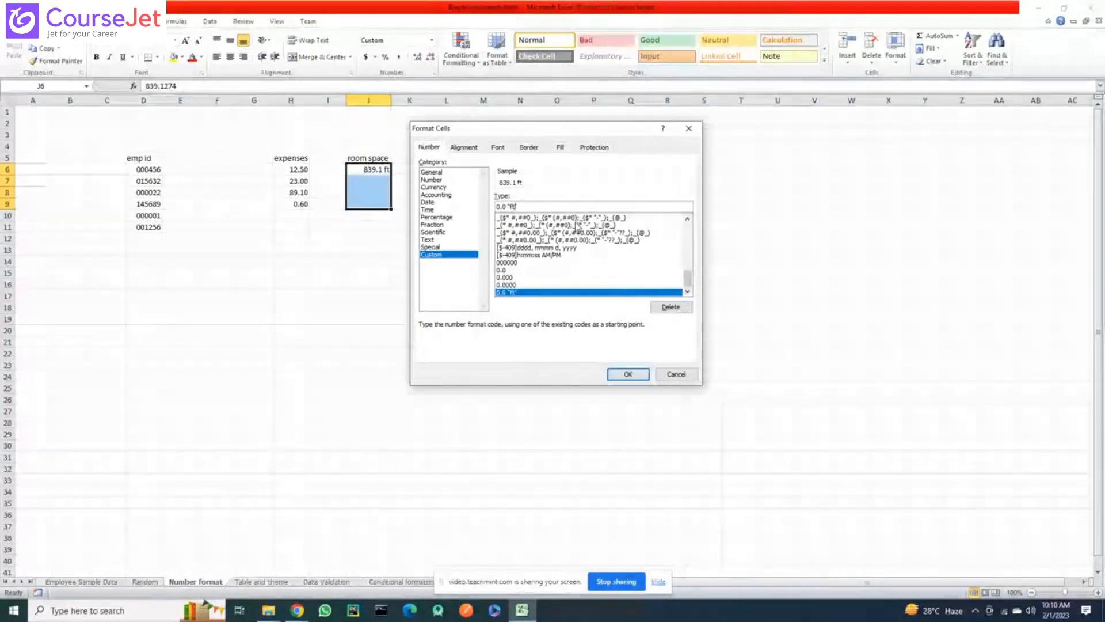
key("BackSpace")
key("BackSpace")
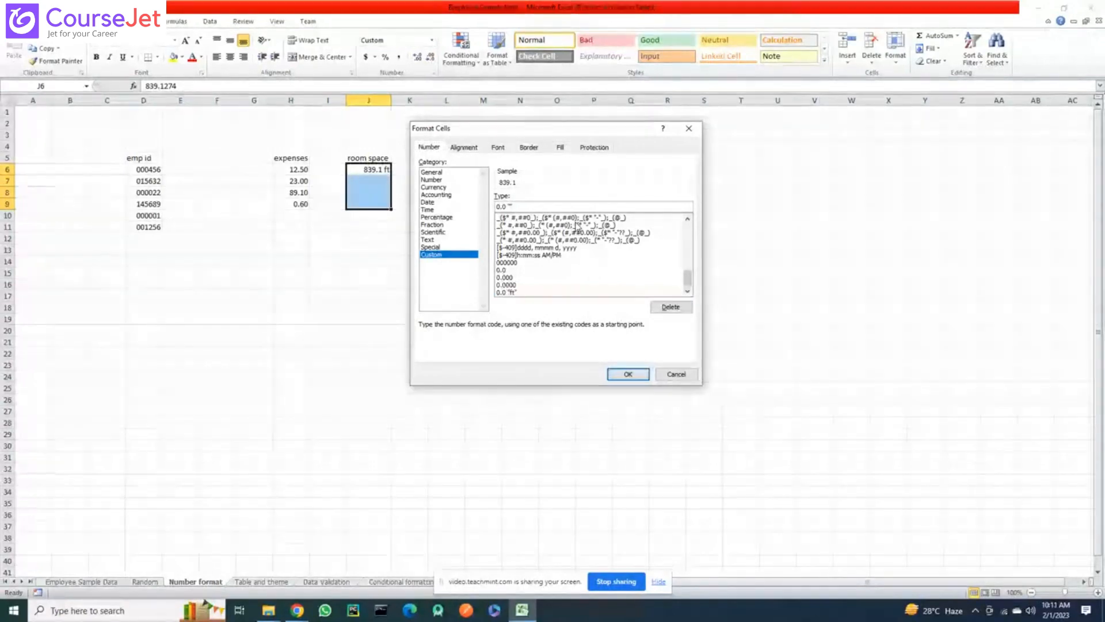
type("dollor")
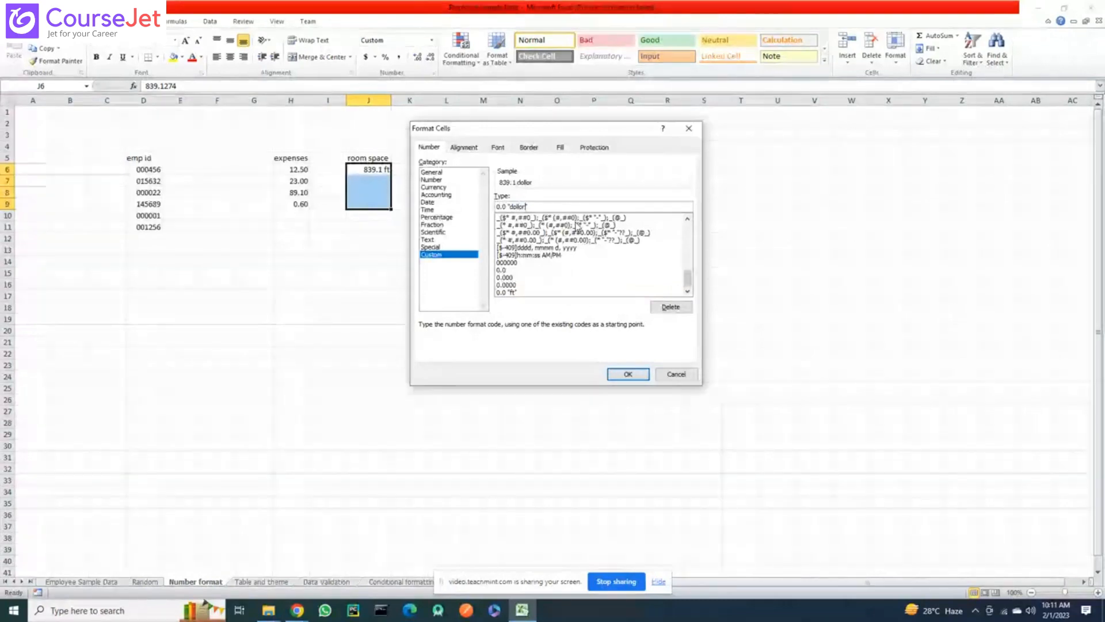
key("Return")
Enter the room space values 2, 666 and 0 in J7, J8 and J9
left_click(370, 182)
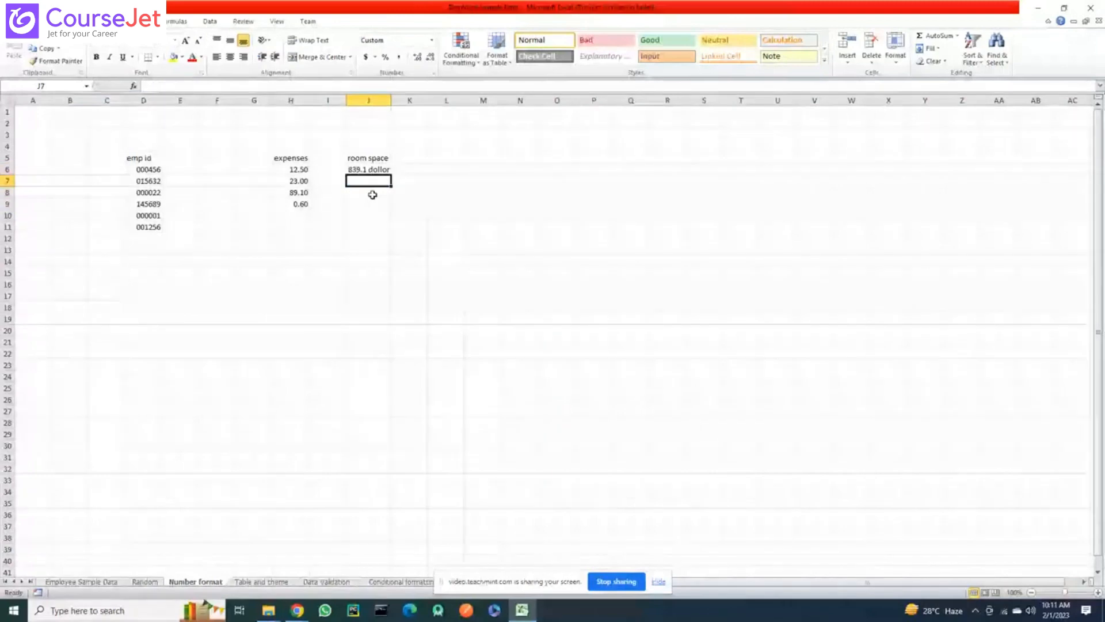
type("2")
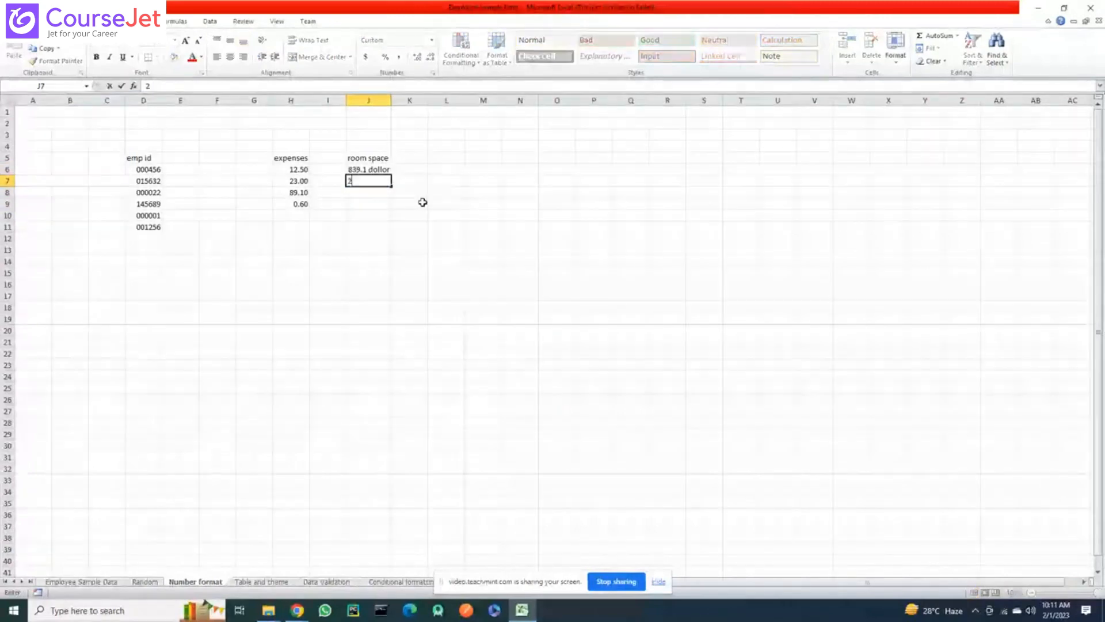
key("Return")
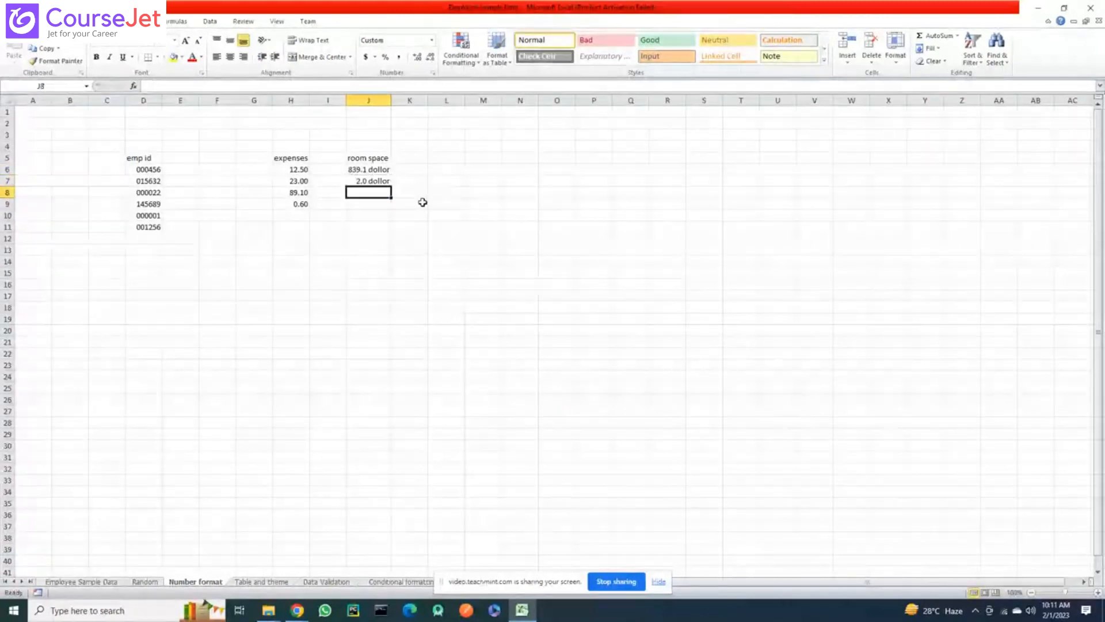
type("666")
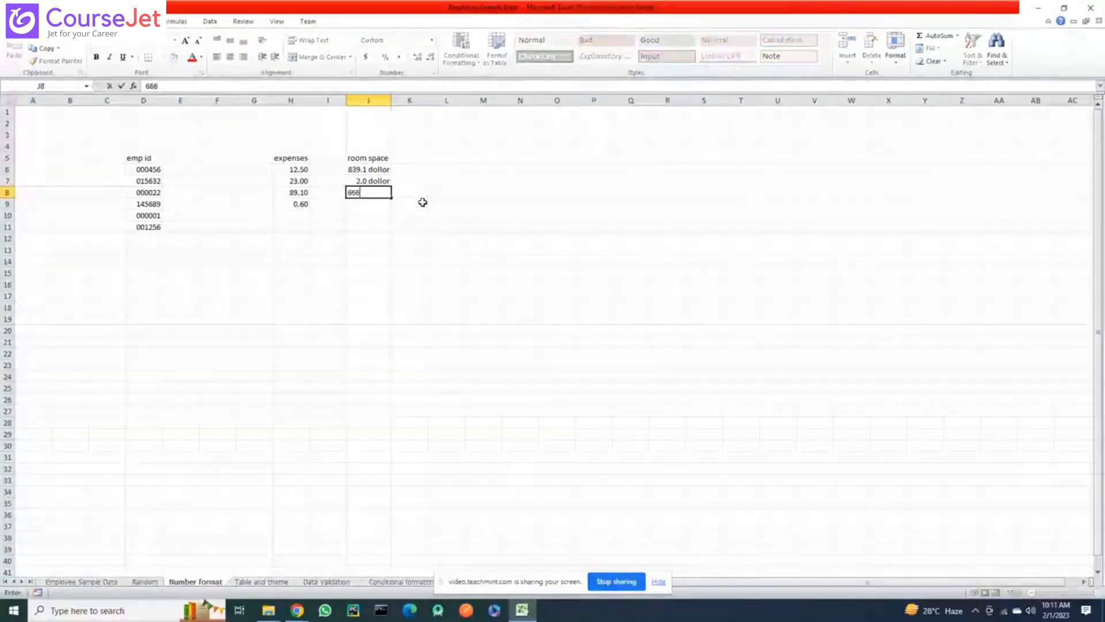
key("Return")
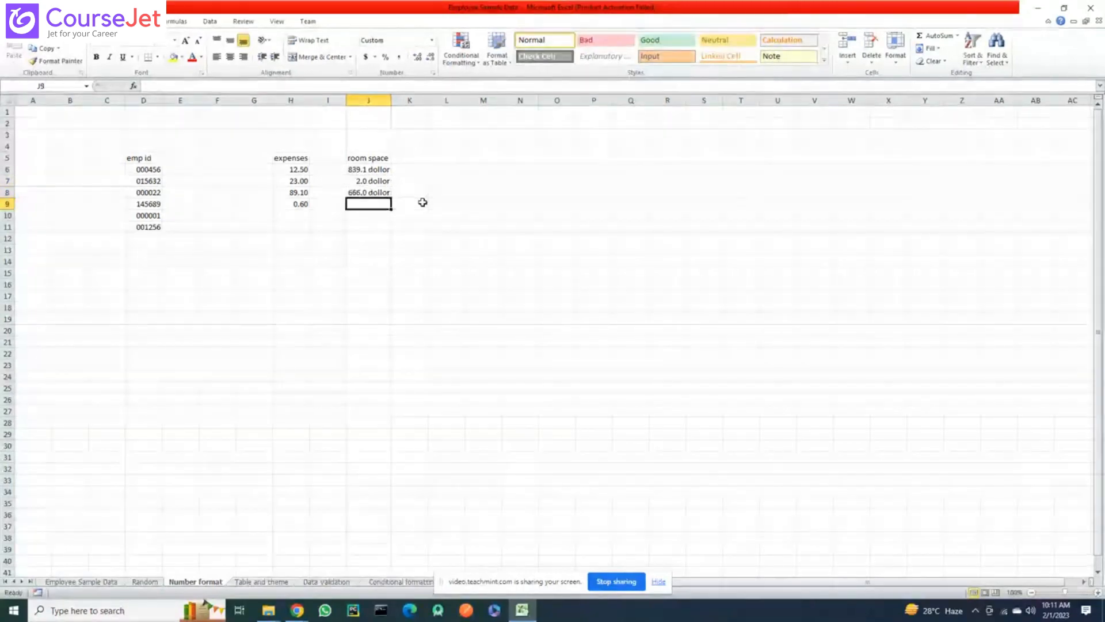
left_click(383, 192)
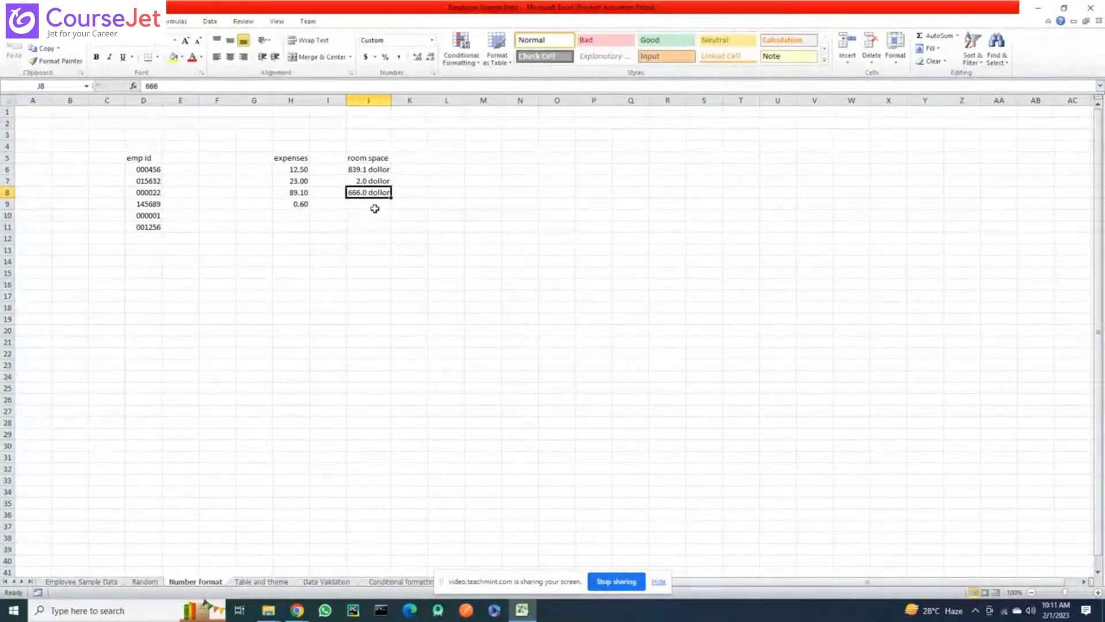
left_click(375, 205)
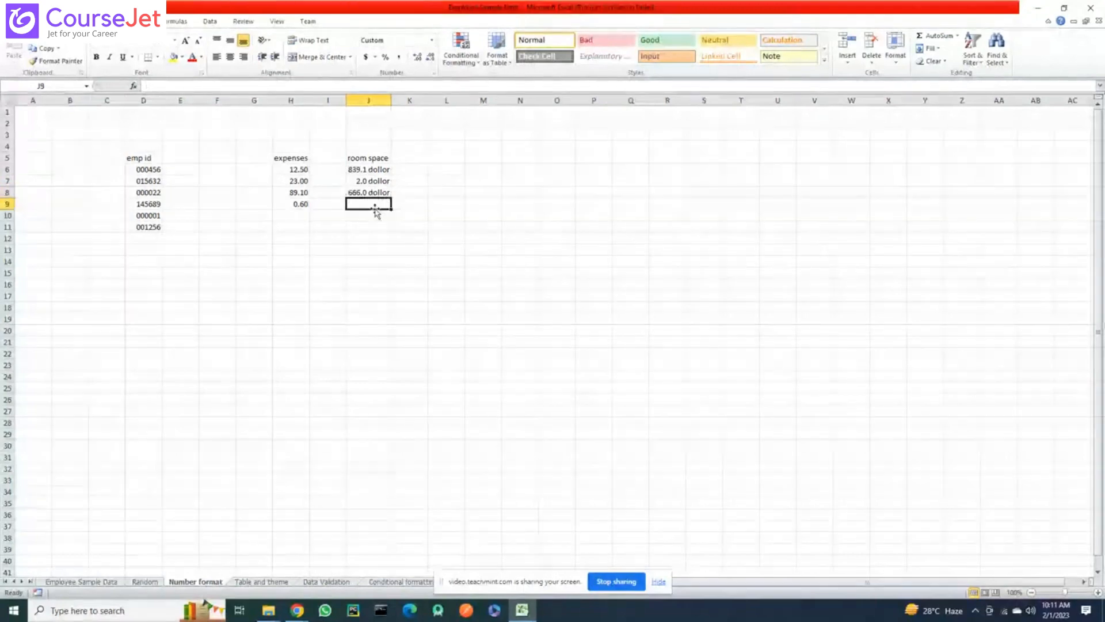
type("0")
key("Return")
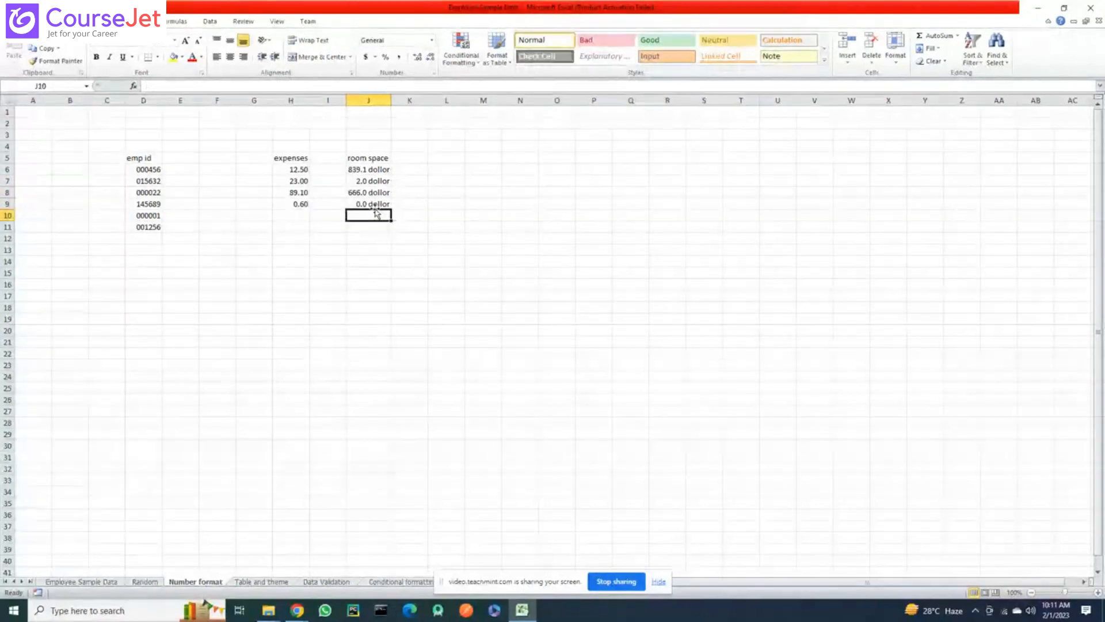
left_click(375, 205)
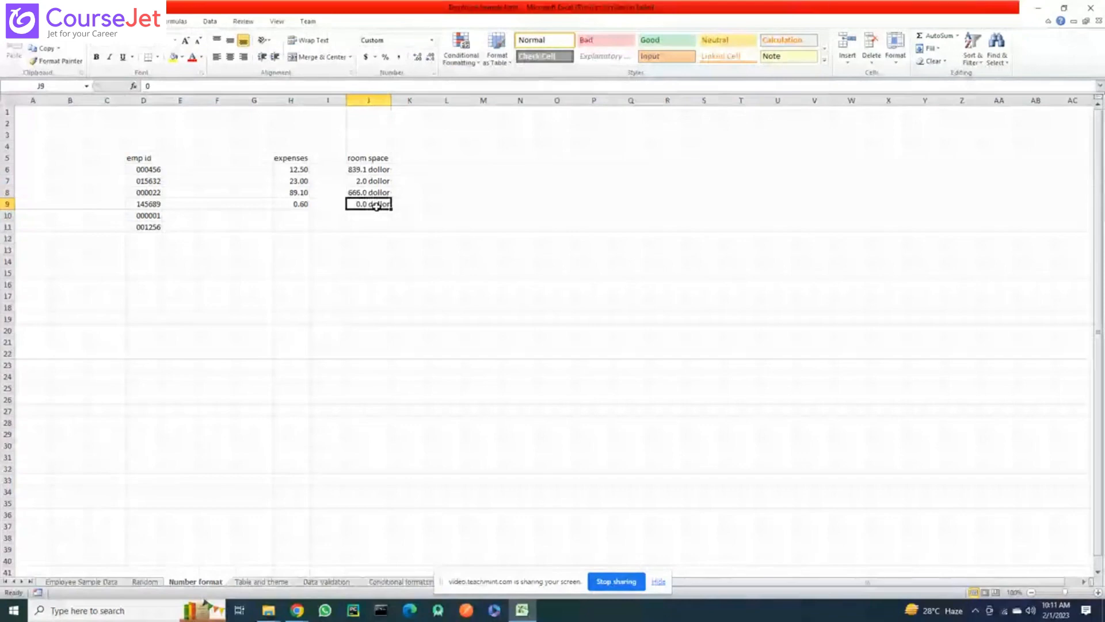
left_click(371, 215)
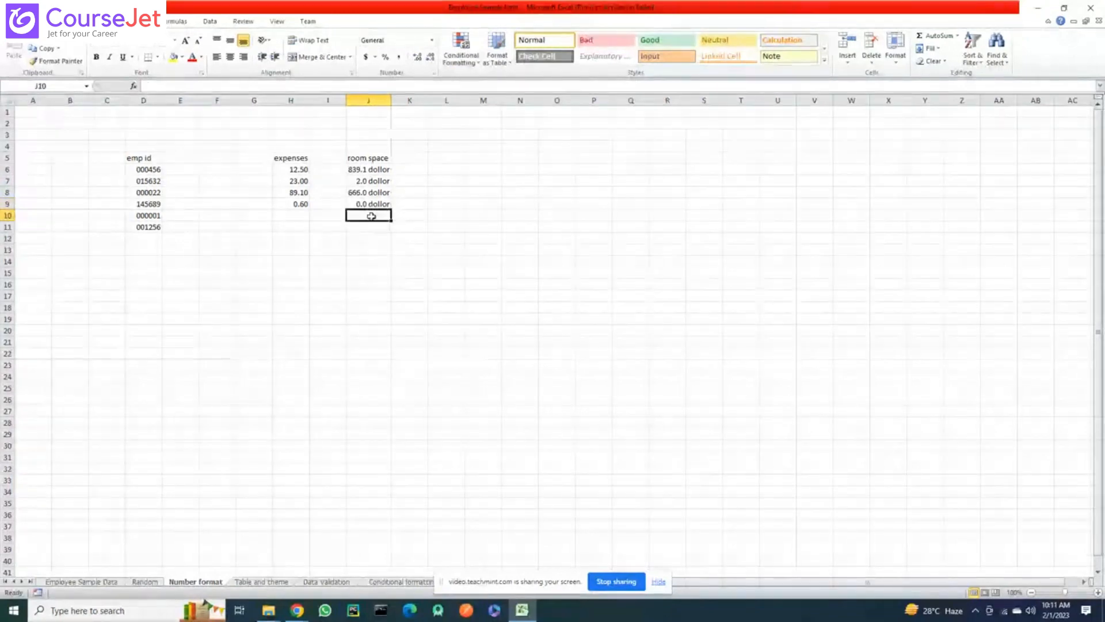
left_click(374, 167)
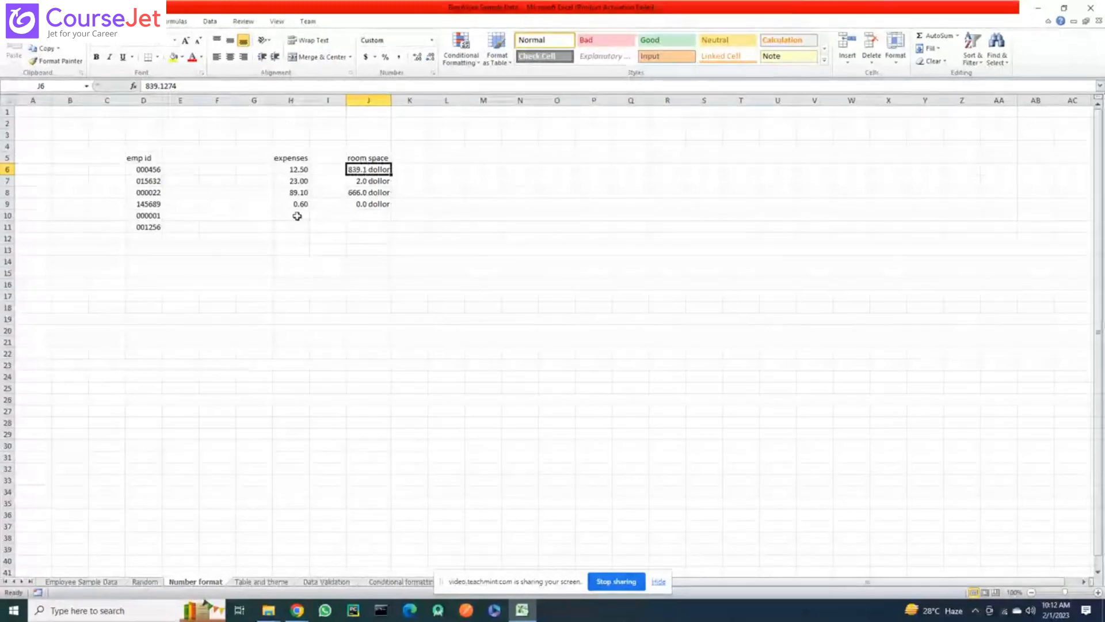
Enter the current date in I15 with the TODAY function
left_click(329, 272)
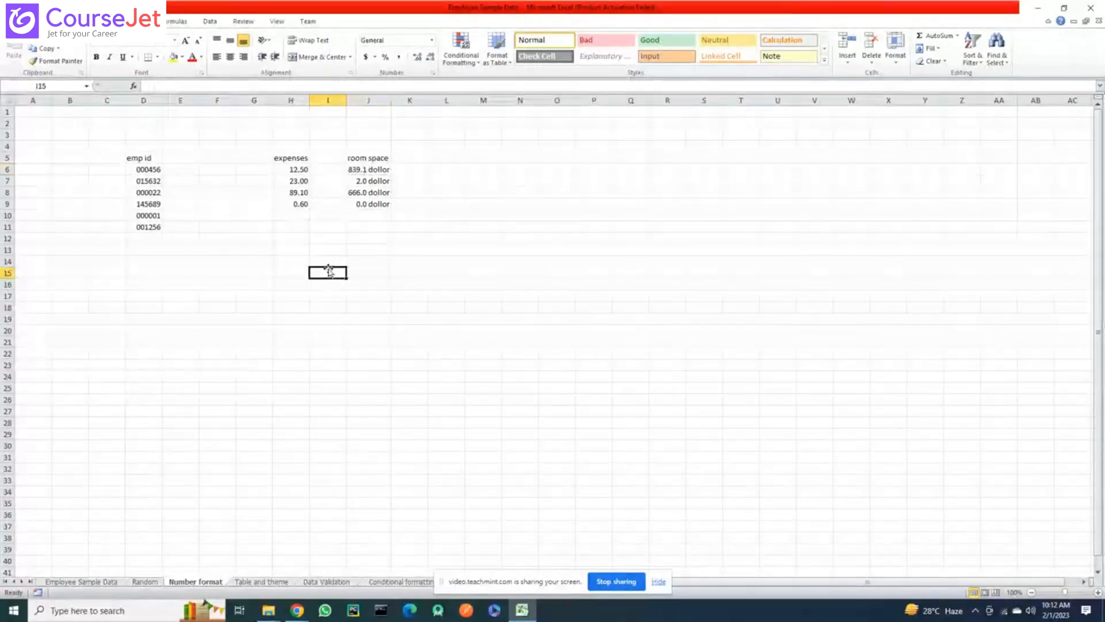
type("=t")
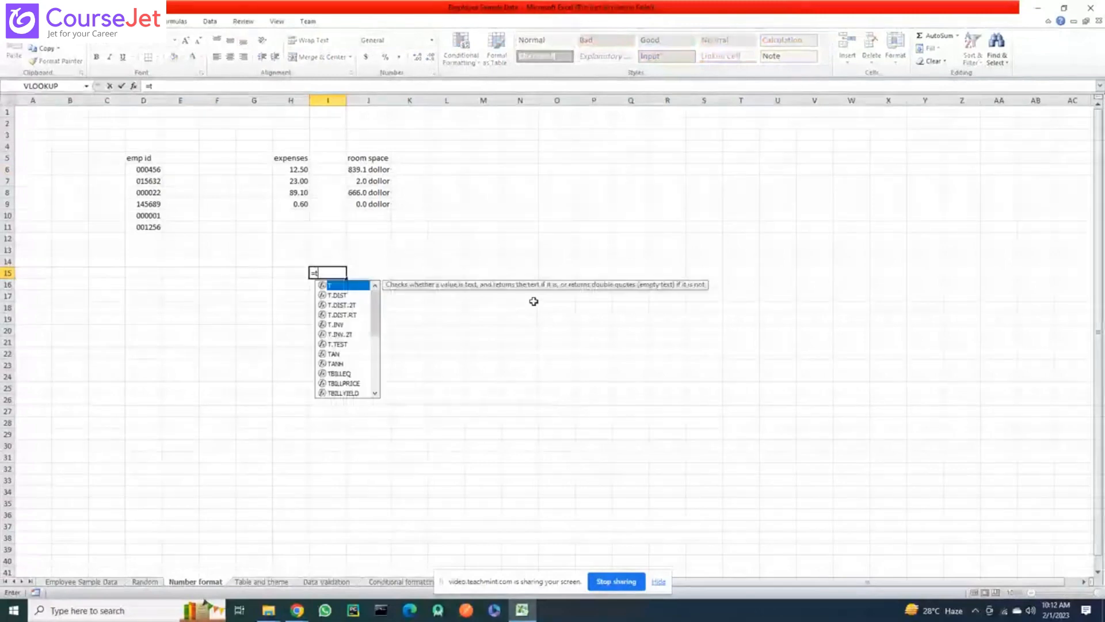
type("o")
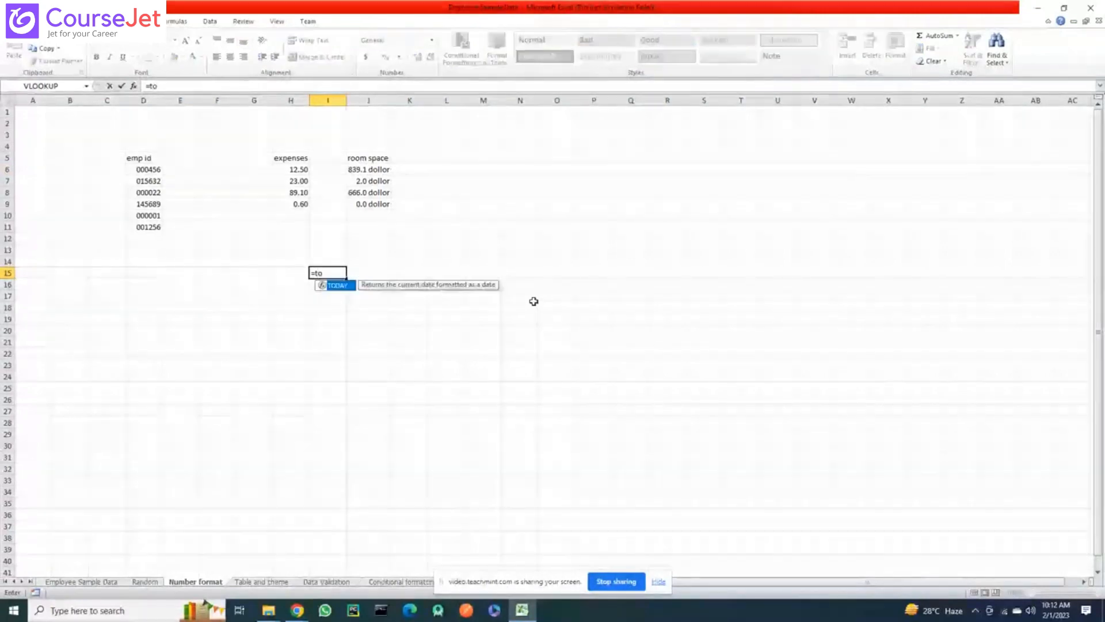
key("Tab")
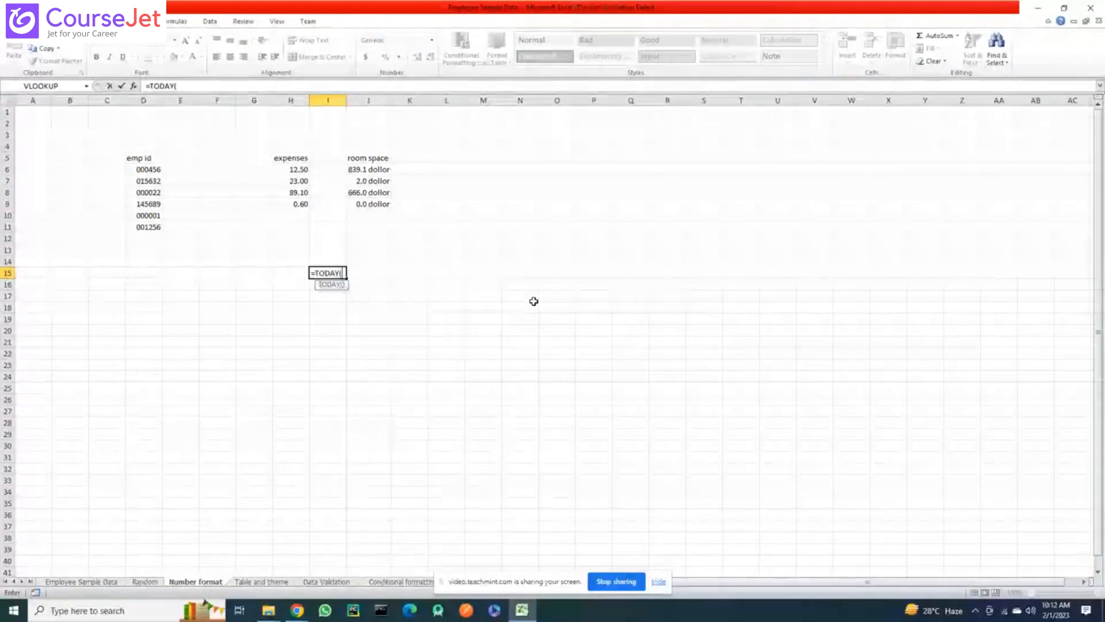
key("Return")
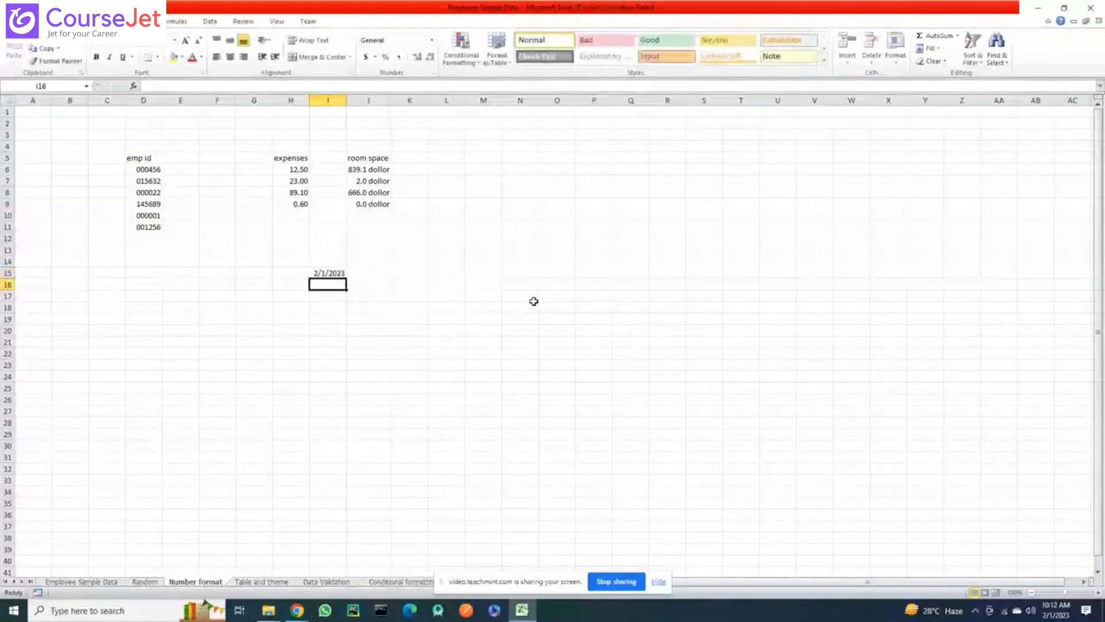
Format the date in I15 with the long date type *Wednesday, March 14, 2001
left_click(328, 274)
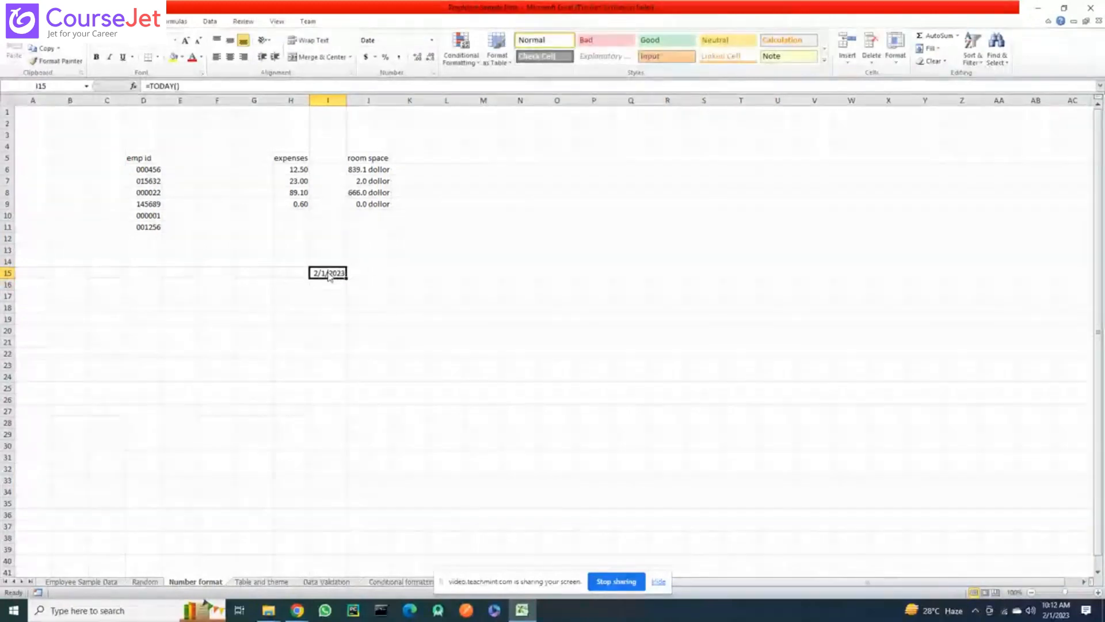
left_click(433, 73)
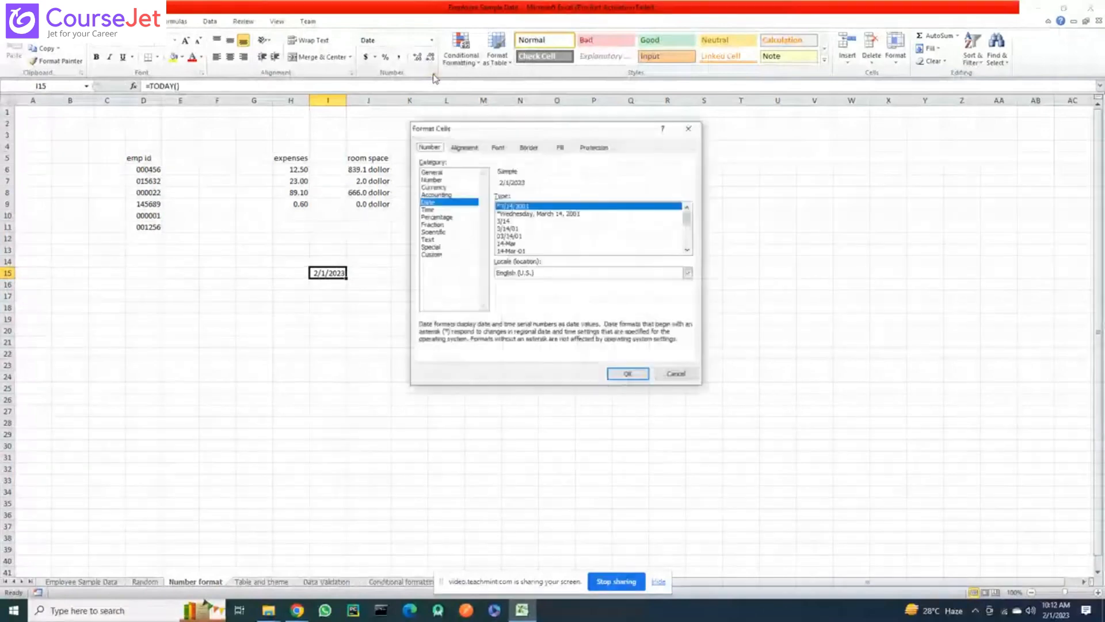
left_click(550, 215)
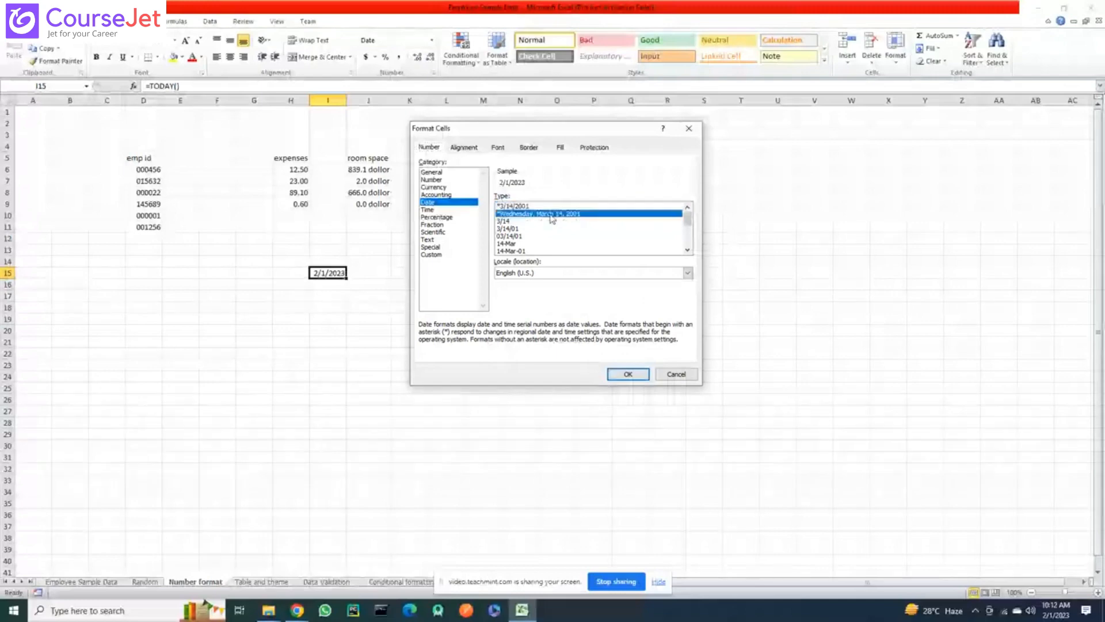
left_click(628, 374)
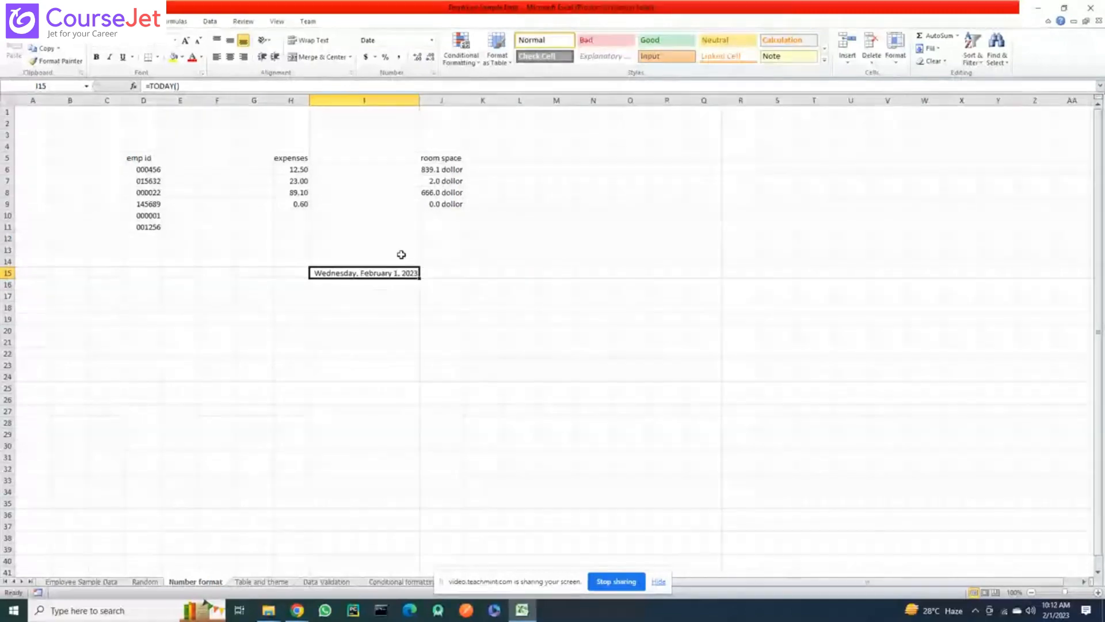
Set the date type of I15 to the date-and-time format 3/14/01 1:30 PM
left_click(436, 73)
left_click(687, 250)
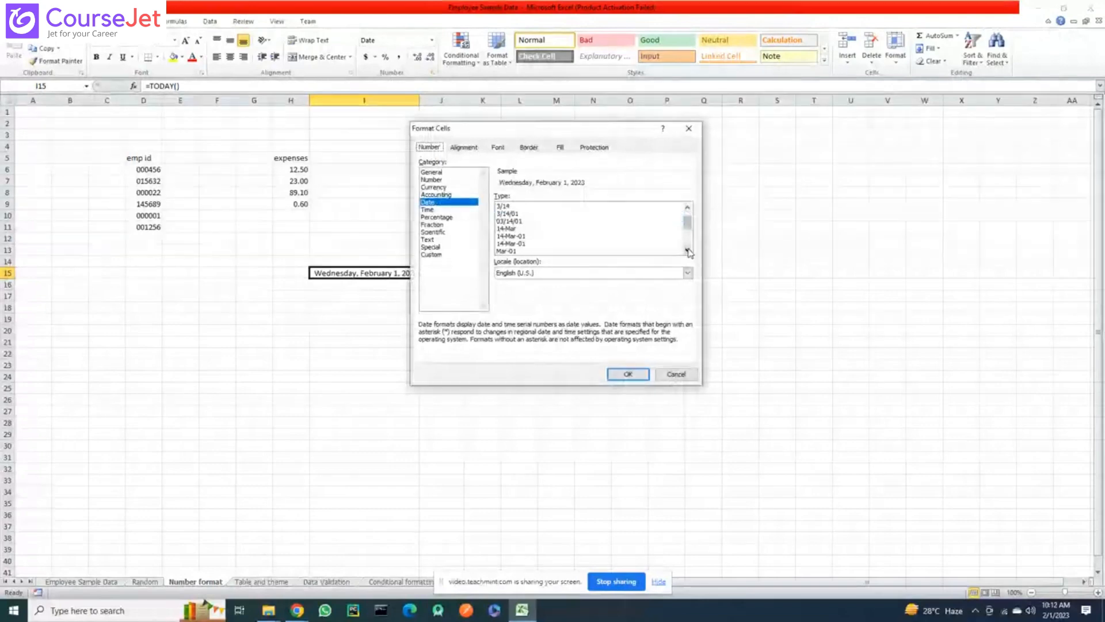
left_click(688, 250)
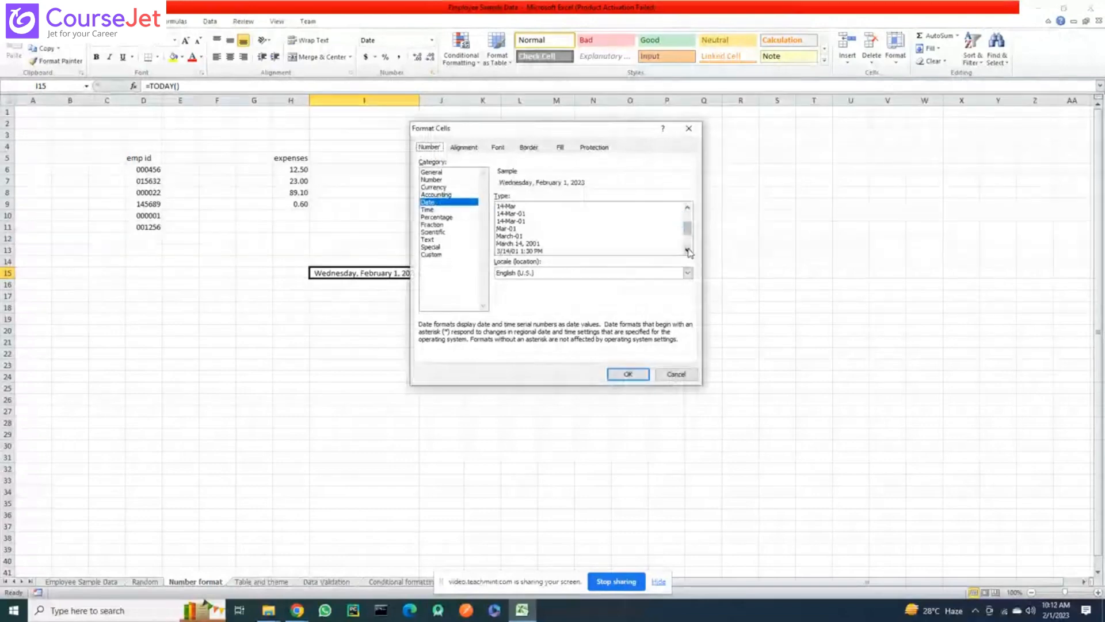
left_click(688, 250)
left_click(563, 236)
left_click(628, 373)
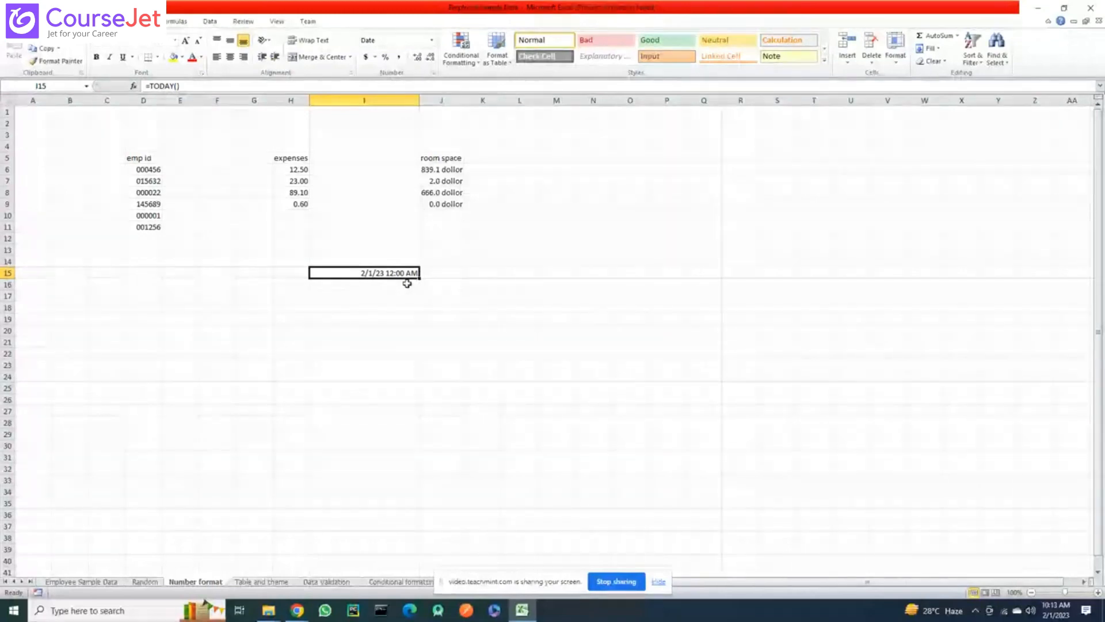
Review the alignment and font settings in the Format Cells dialog for I16, leaving the cell's formatting as is
left_click(407, 283)
key("ctrl+1")
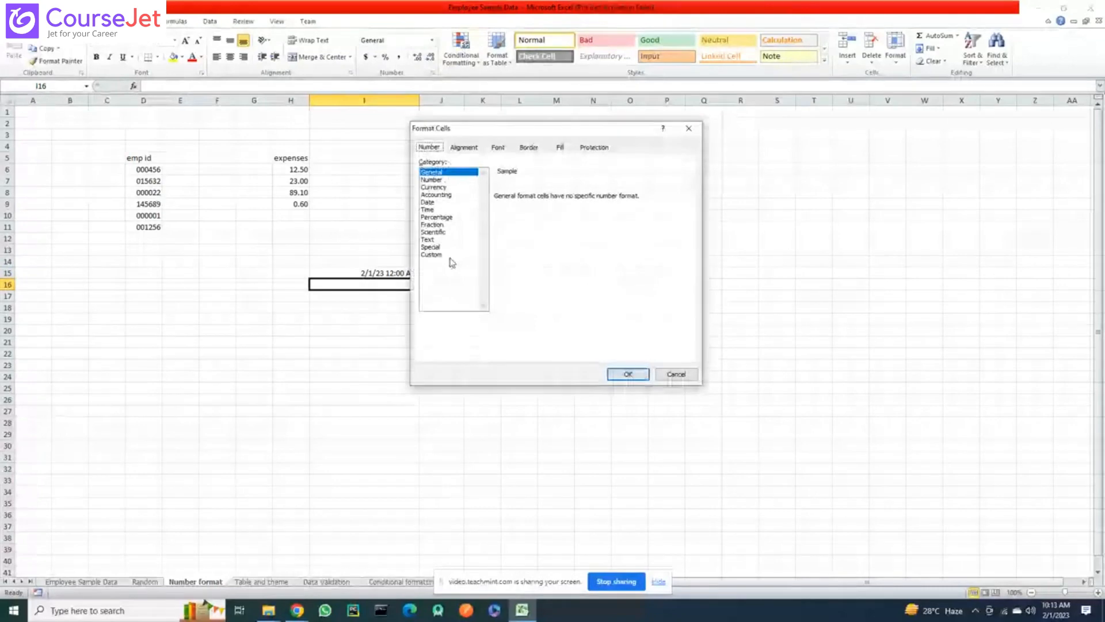
left_click(460, 147)
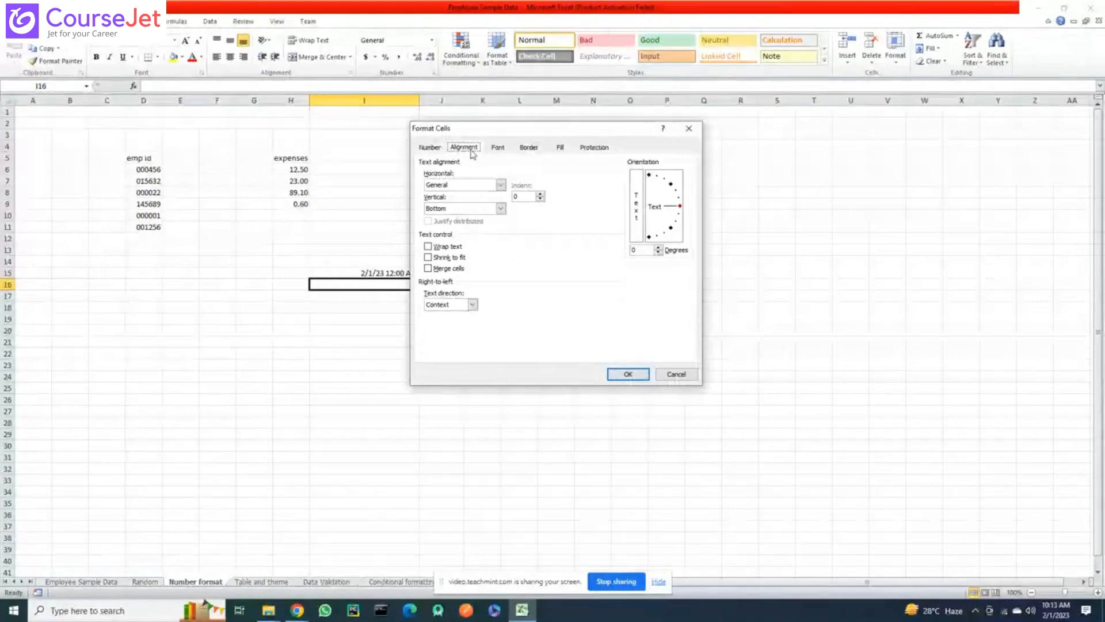
left_click(498, 148)
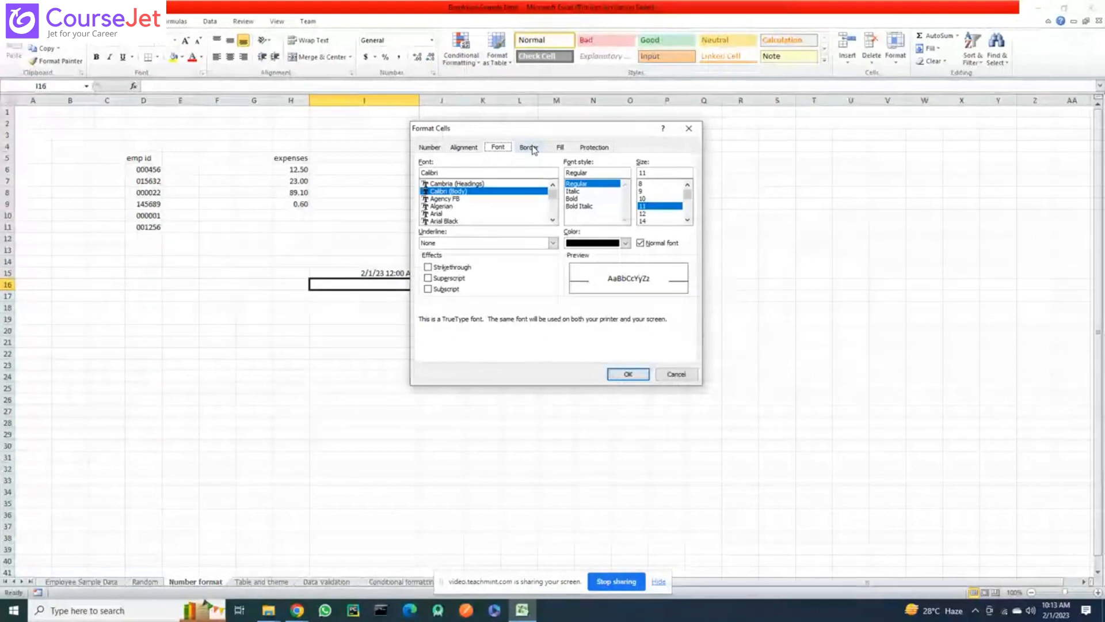
left_click(692, 377)
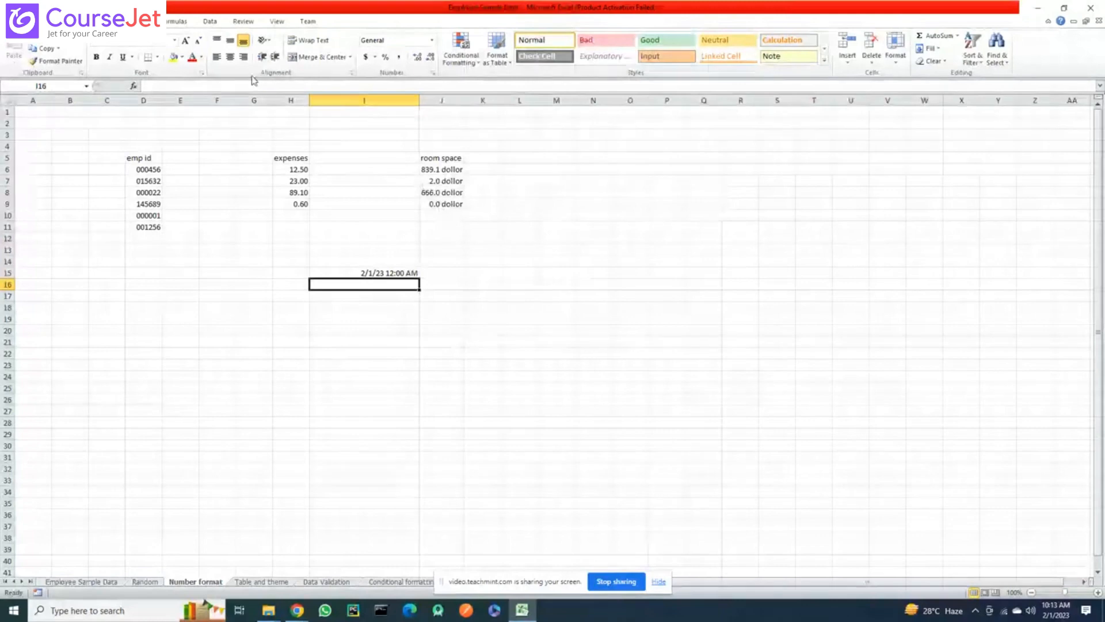
left_click(211, 22)
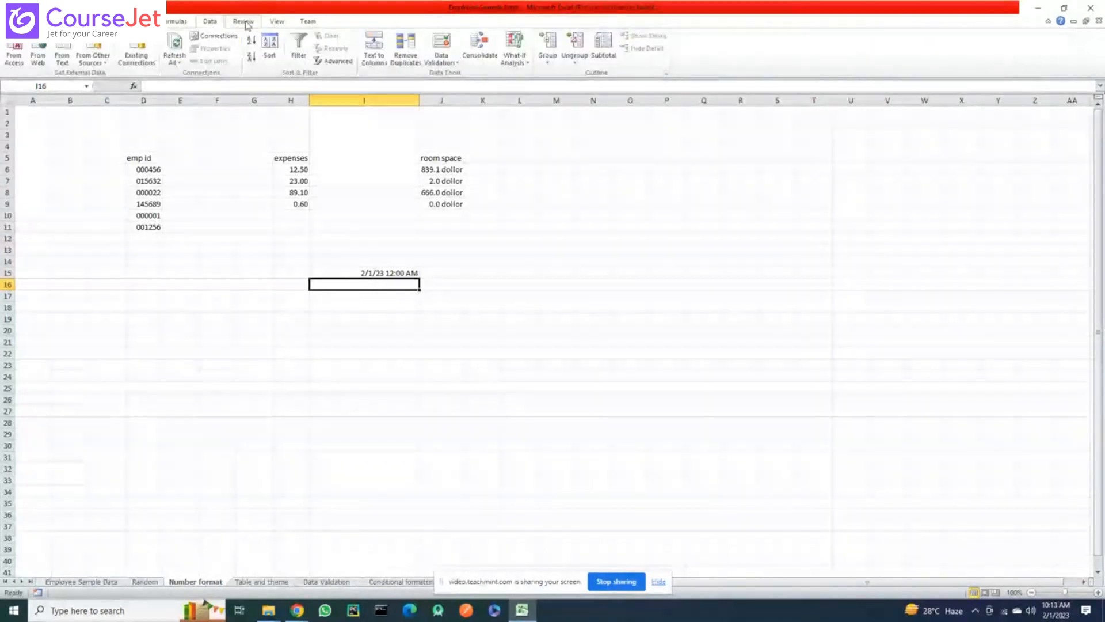
left_click(244, 23)
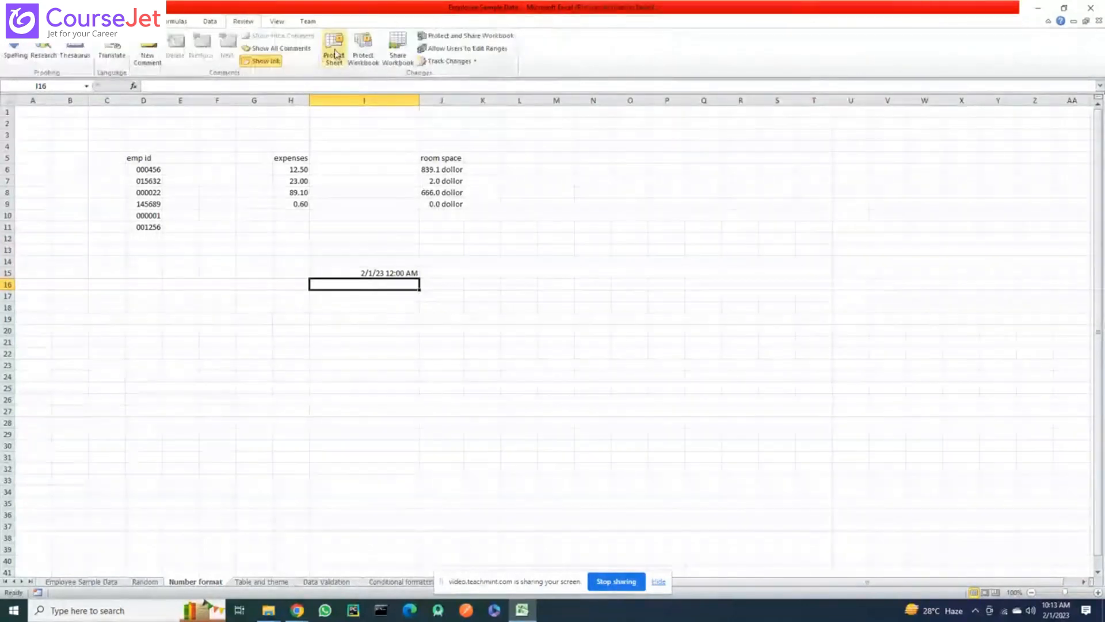
left_click(210, 23)
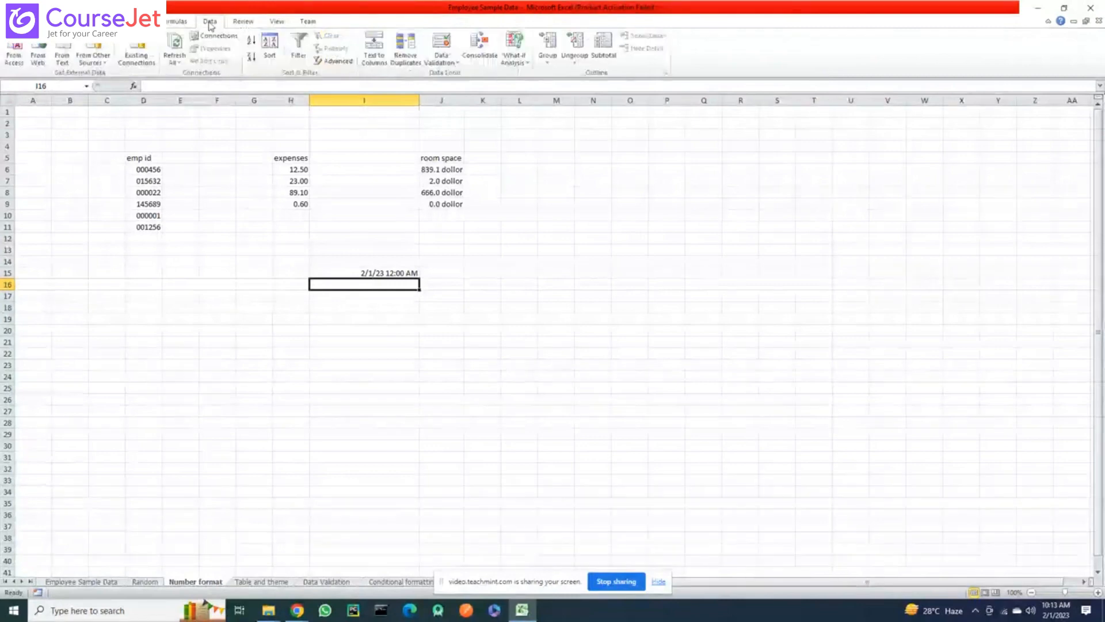
left_click(244, 22)
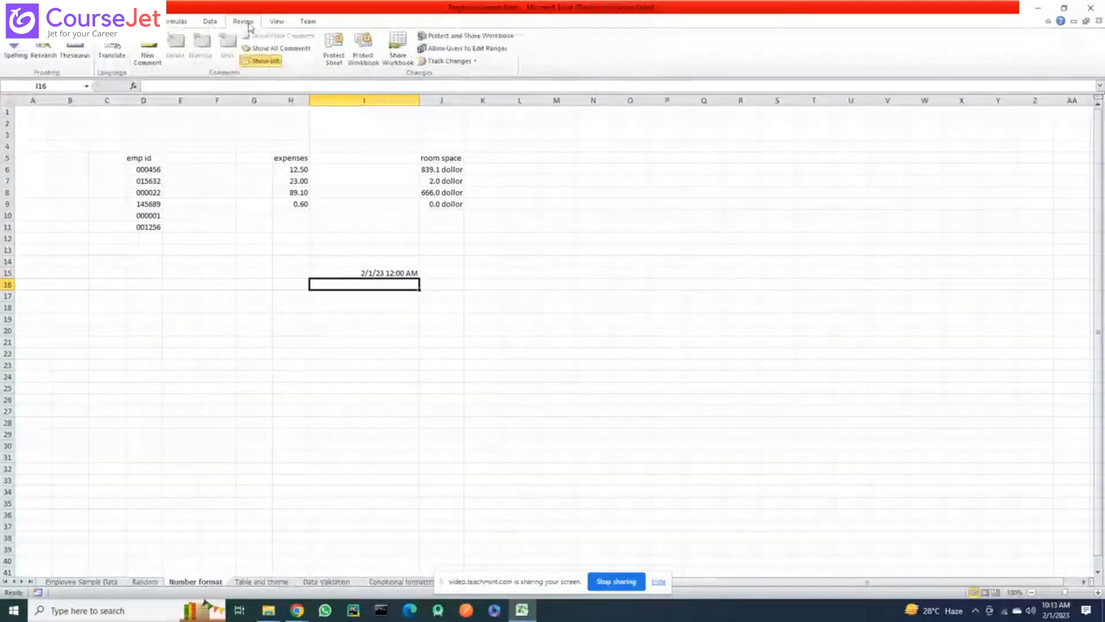
left_click(277, 22)
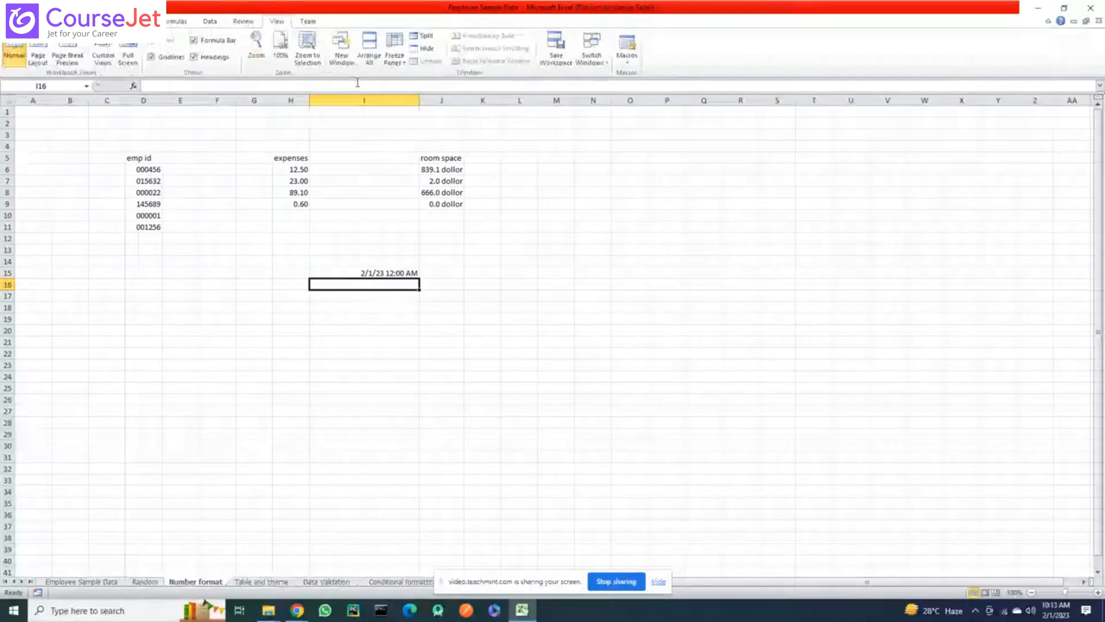
left_click(211, 23)
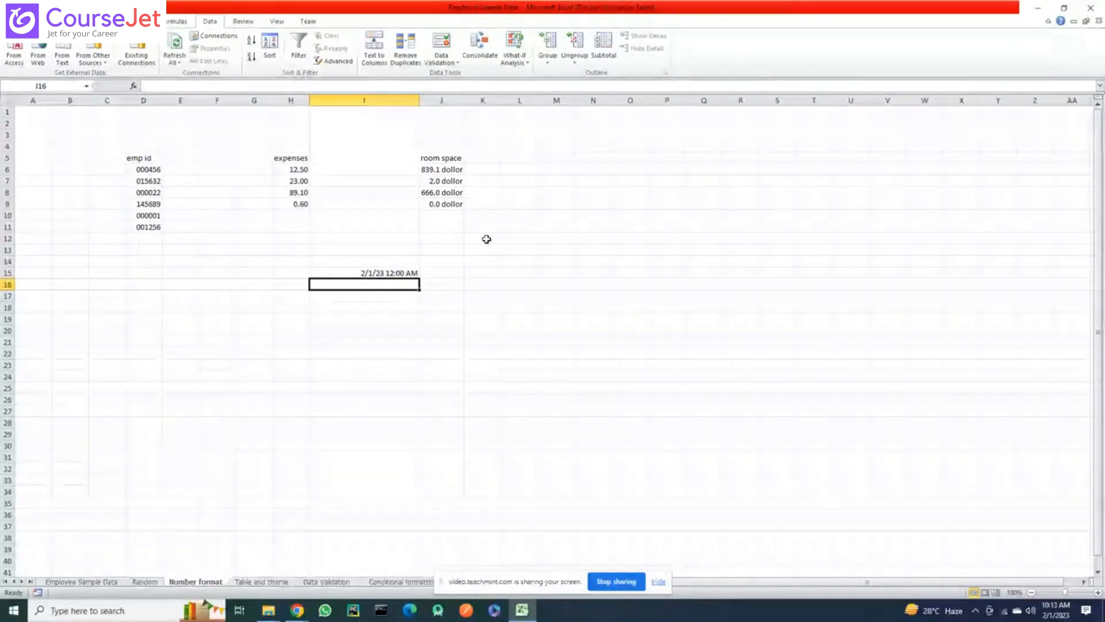
left_click(552, 158)
Enter the column headings S.no in A1 and Month in B1
left_click(31, 111)
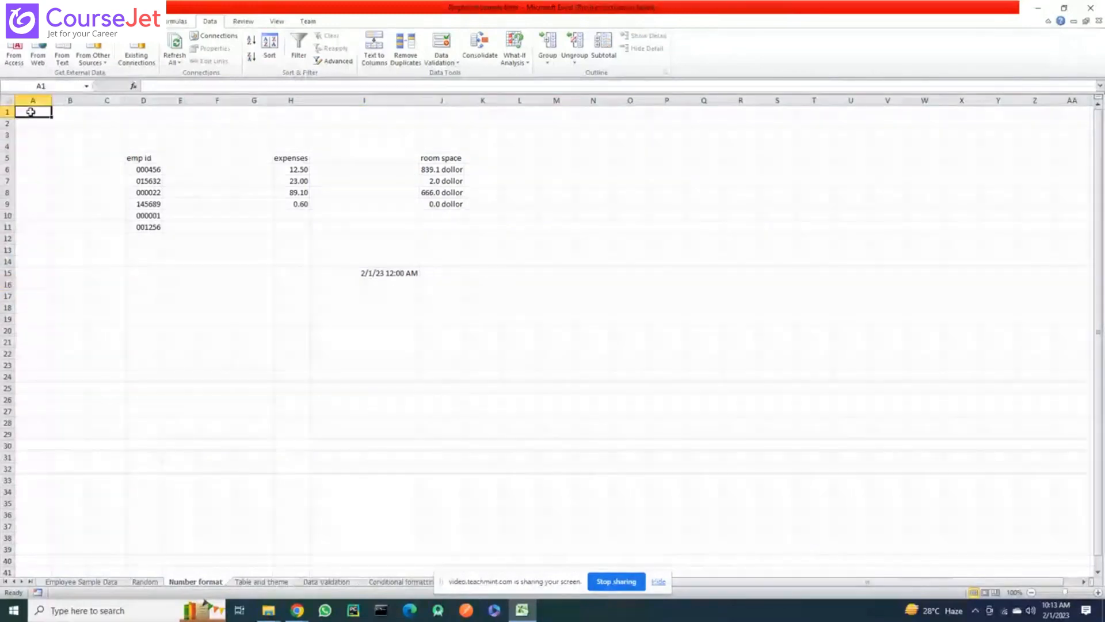
type("5")
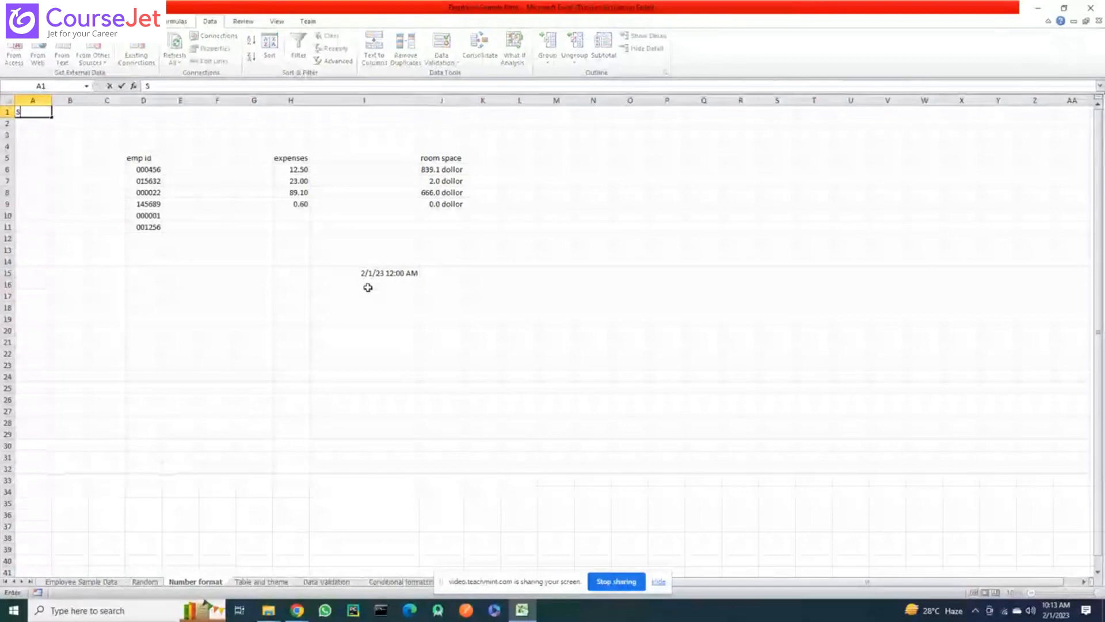
type(".no")
key("Tab")
type("Mon")
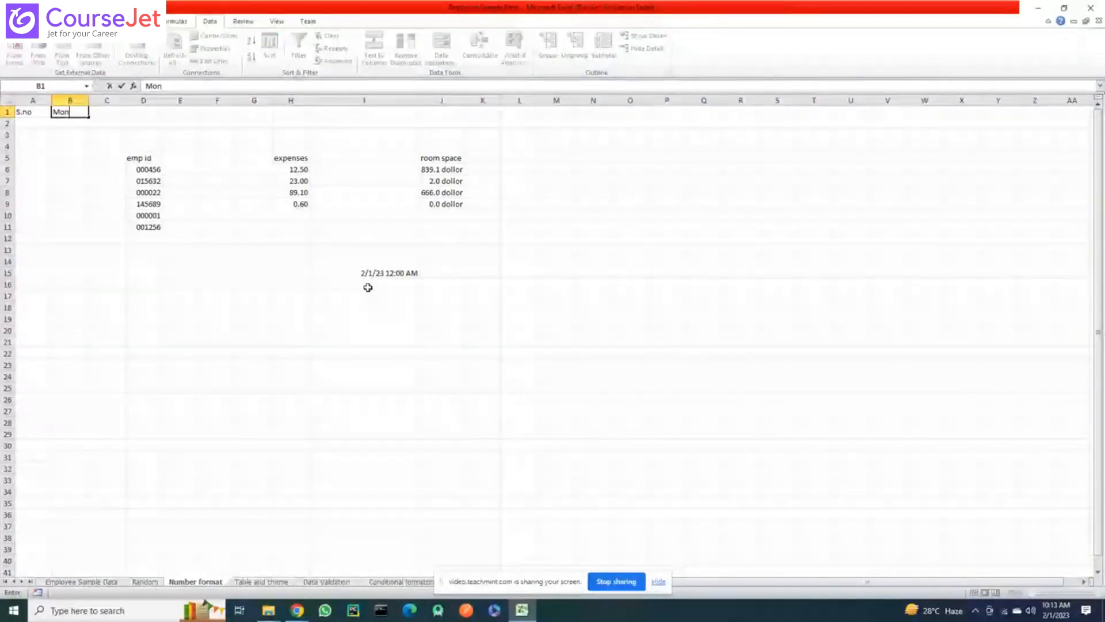
type("th")
key("Return")
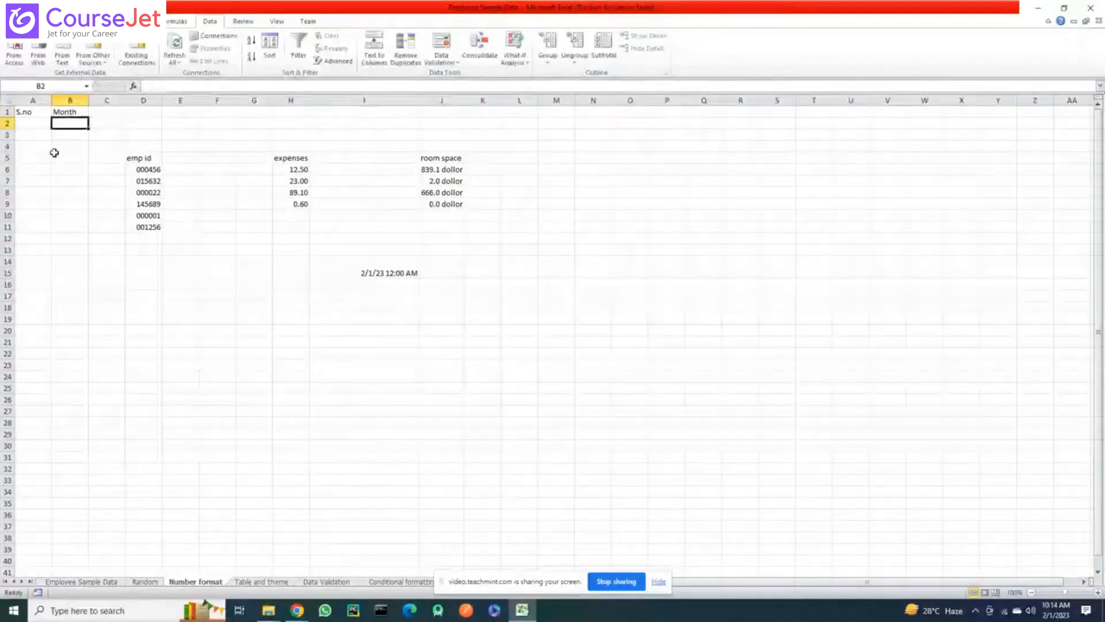
Enter 1 as the first serial number in A2
left_click(38, 120)
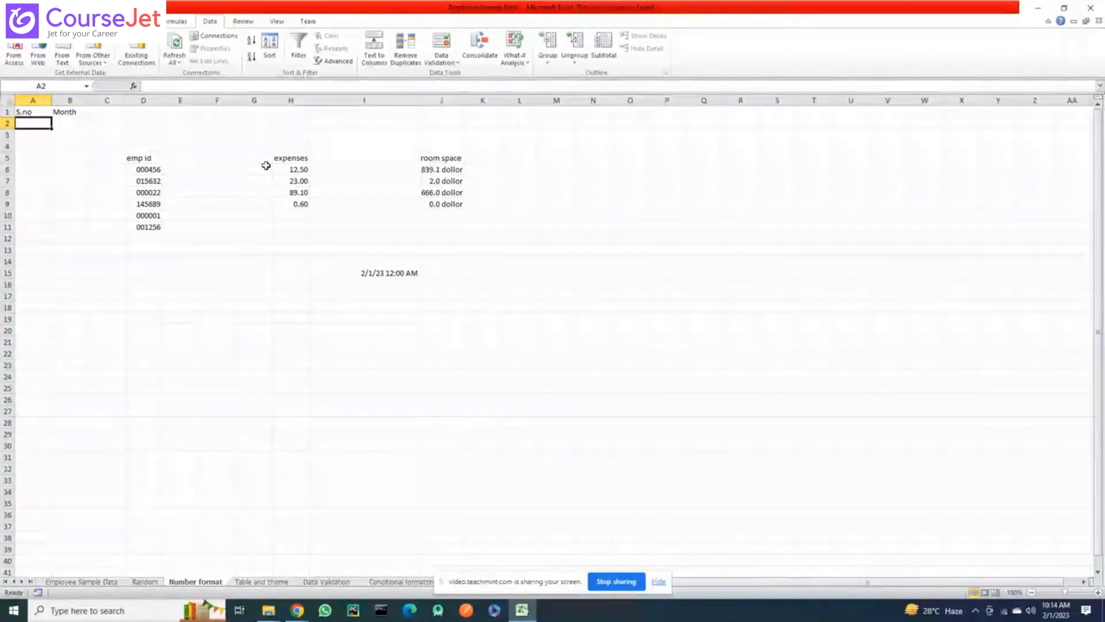
type("1")
left_click(35, 125)
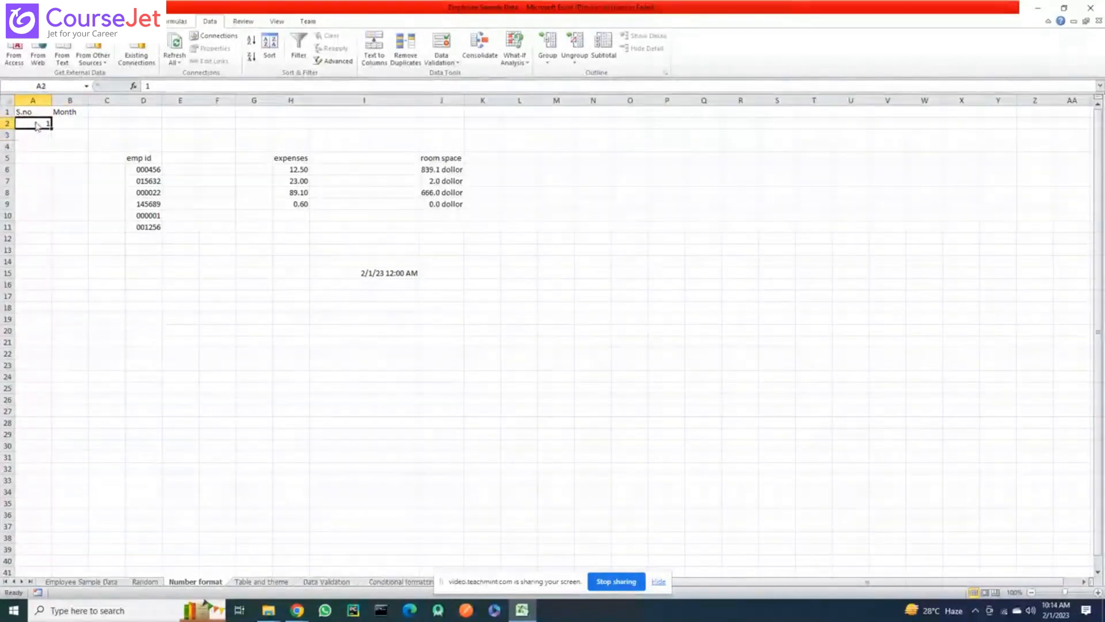
Try autofilling the serial number from A2 down to A10, and undo the fill
left_click_drag(51, 128, 55, 217)
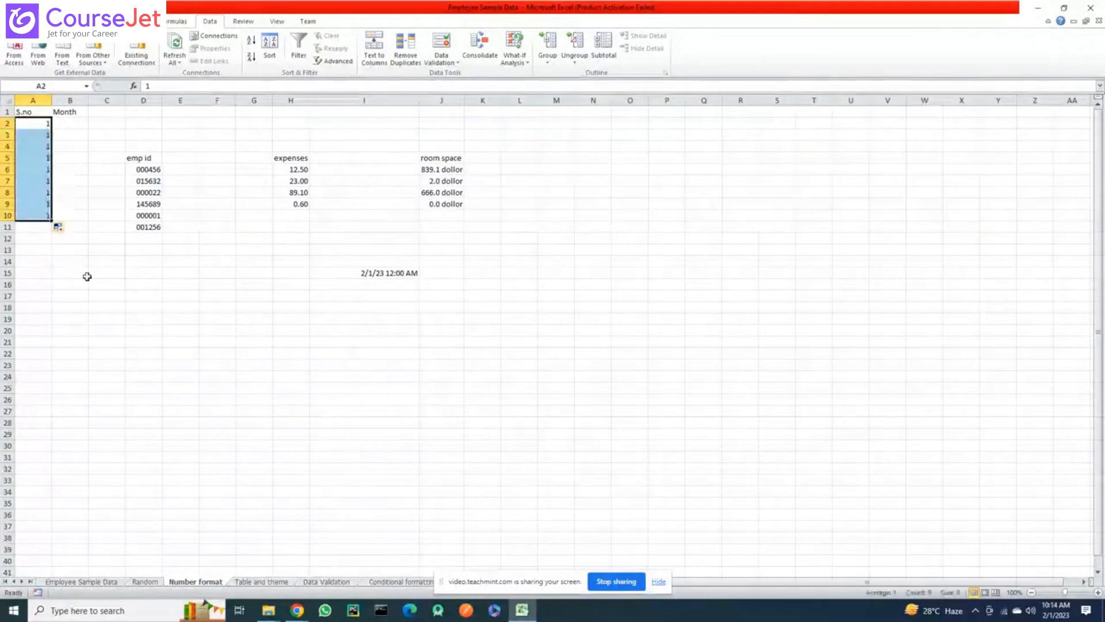
key("ctrl+z")
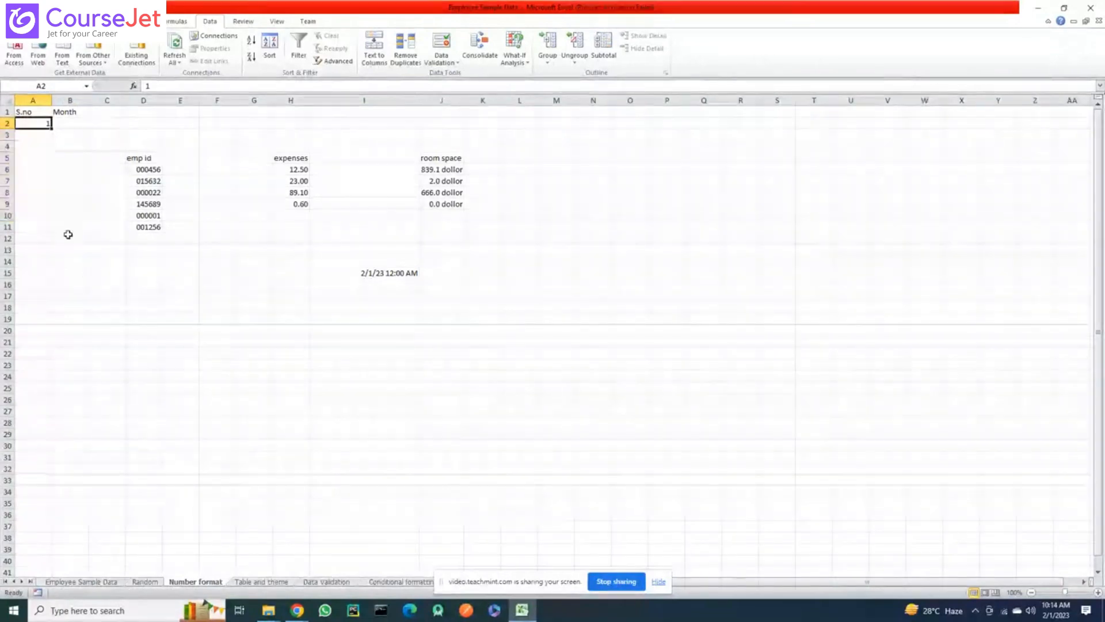
Try extending the sequence 1, 2 from A2:A3 down to A14, undoing the fill and clearing A3
left_click(47, 141)
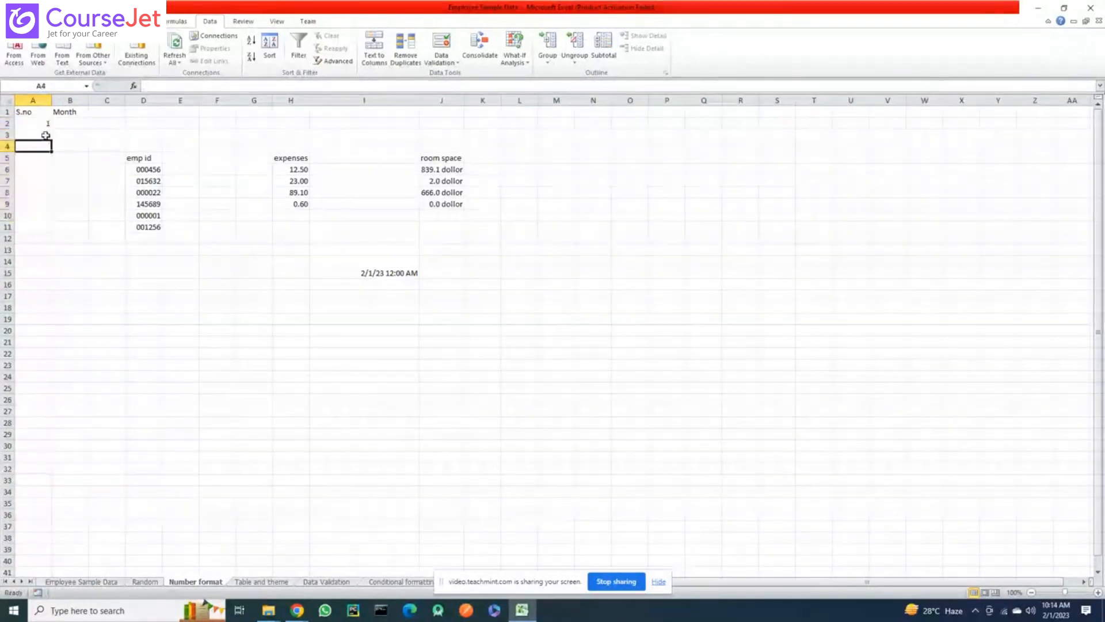
key("Up")
left_click_drag(44, 123, 57, 265)
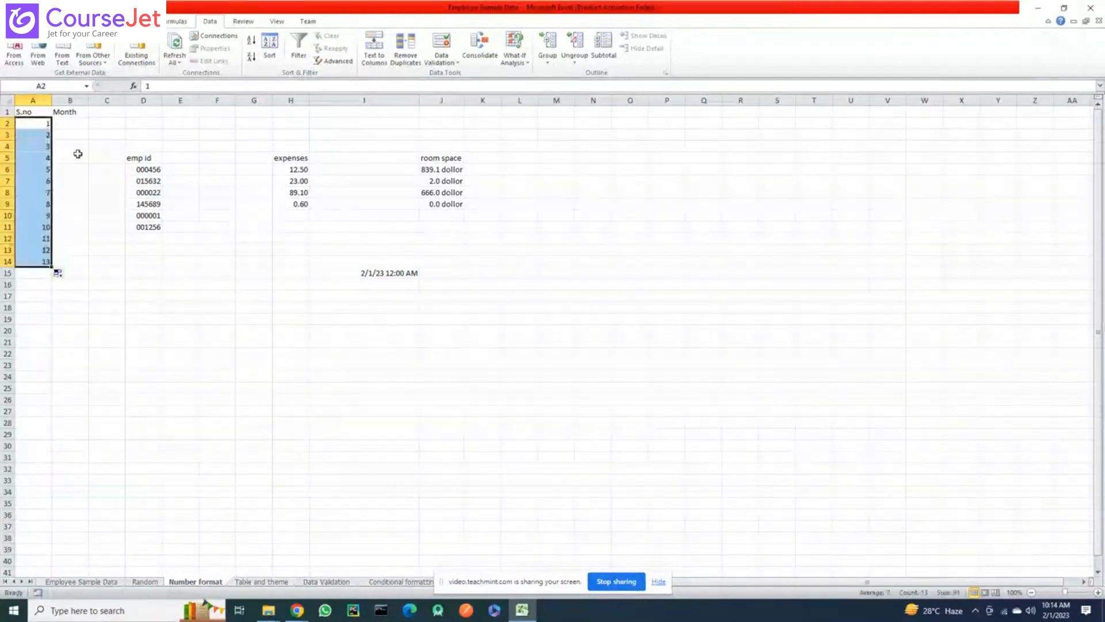
key("ctrl+z")
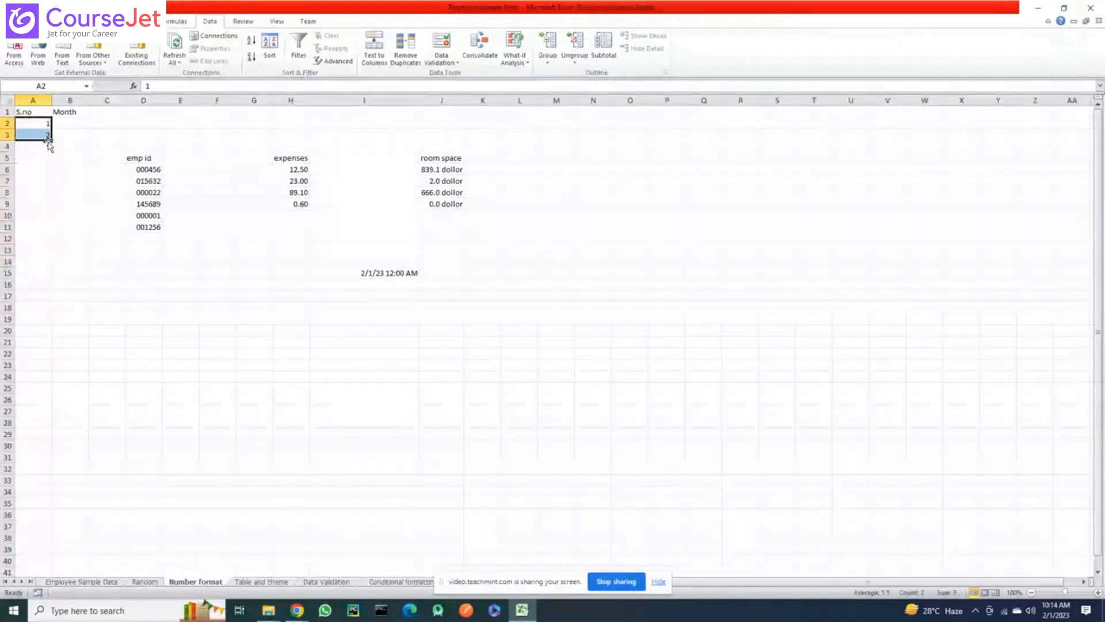
left_click(50, 136)
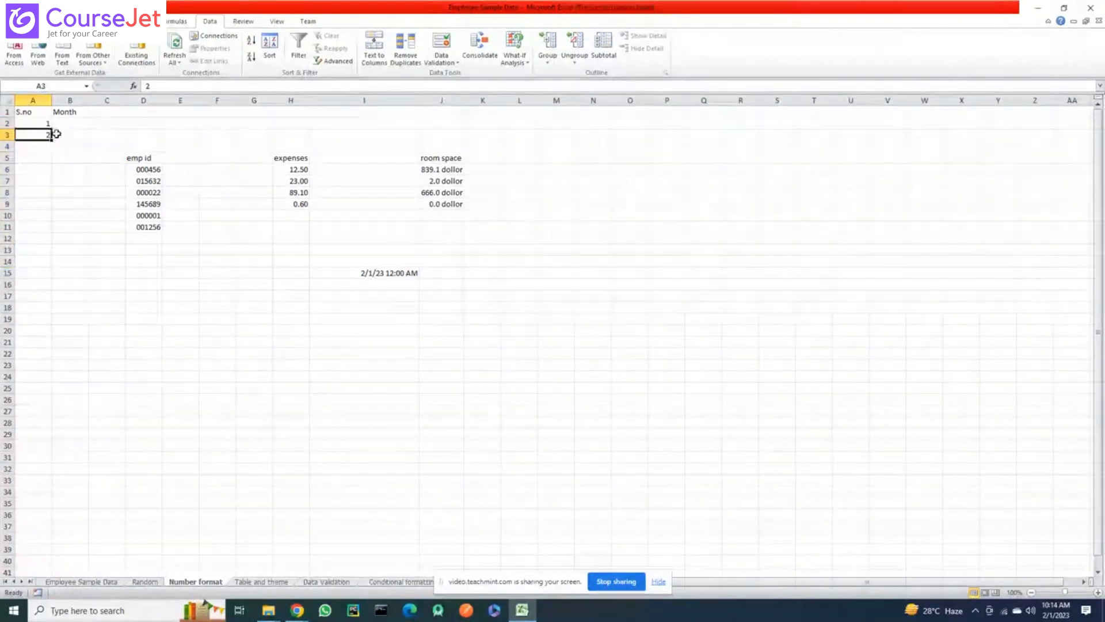
key("Delete")
Try autofilling A2 down to A11 with the Fill Series option, and undo the fill
left_click(39, 123)
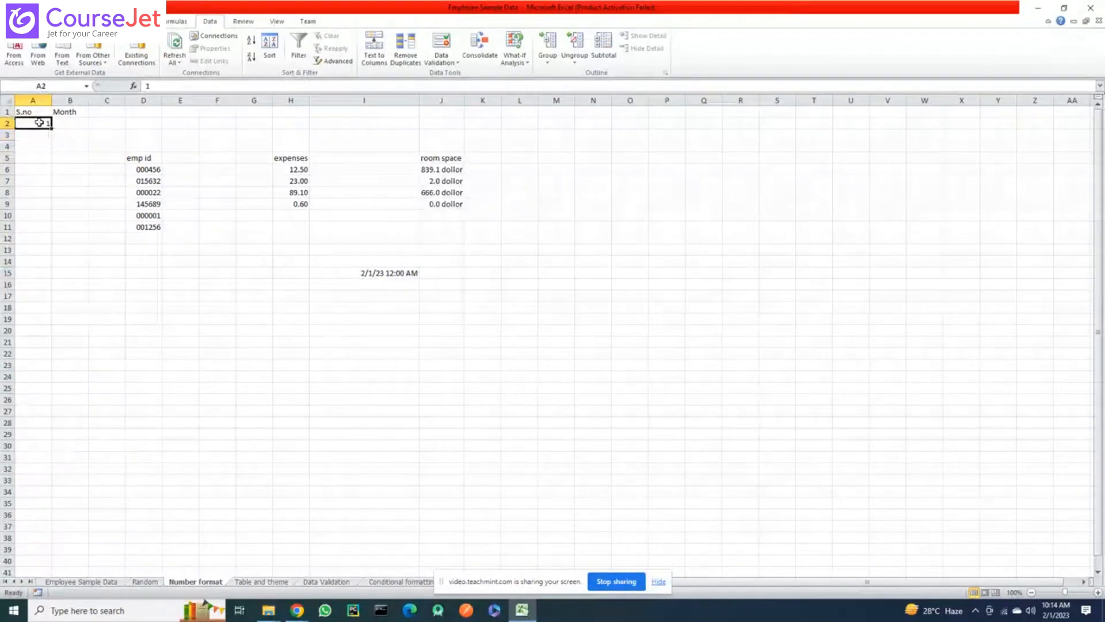
left_click_drag(54, 130, 50, 230)
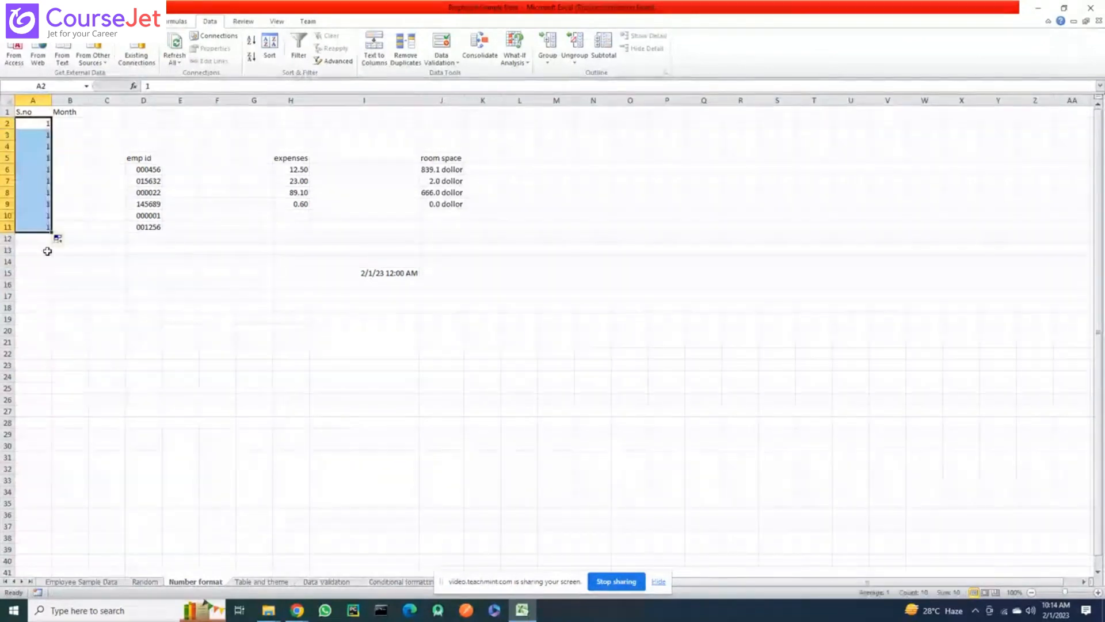
left_click(69, 239)
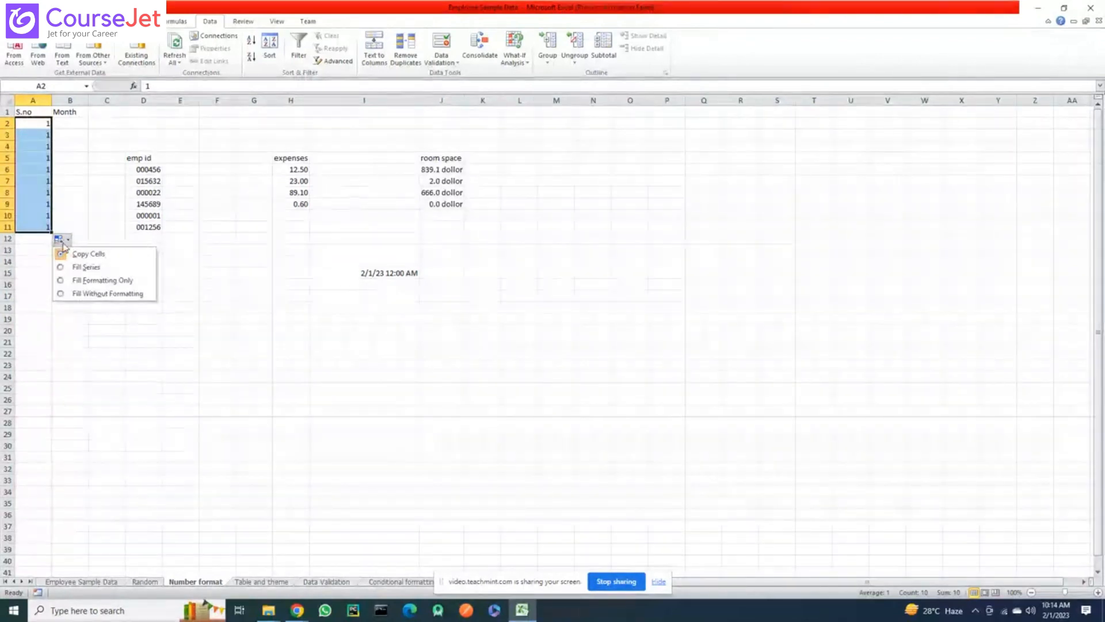
left_click(59, 267)
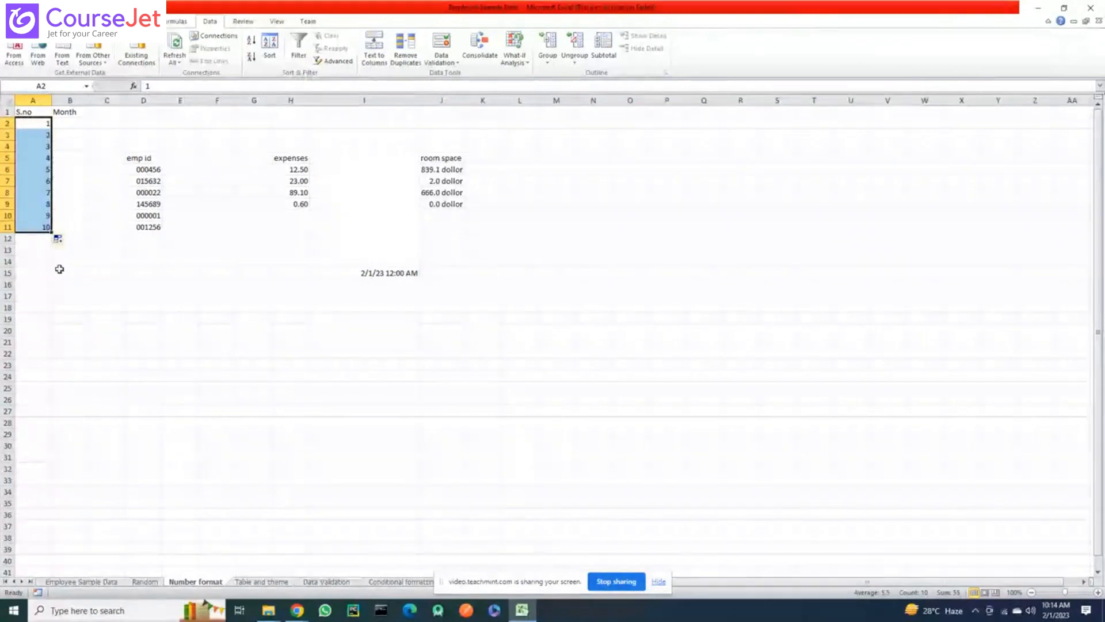
key("ctrl+z")
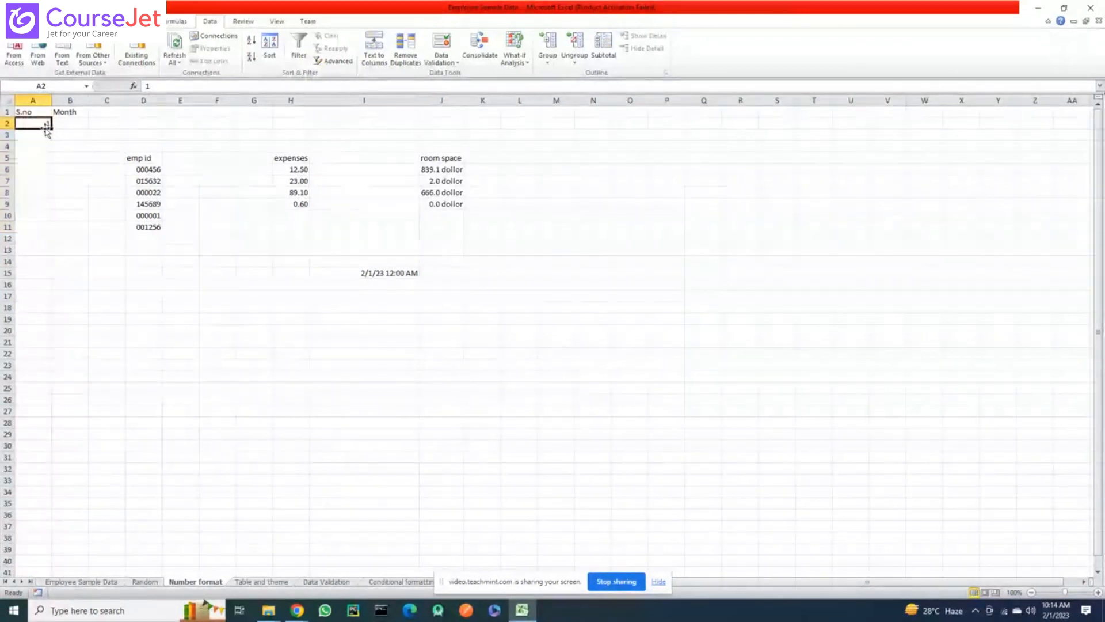
Set the font color of the serial number in A2 to the red theme color
left_click(57, 22)
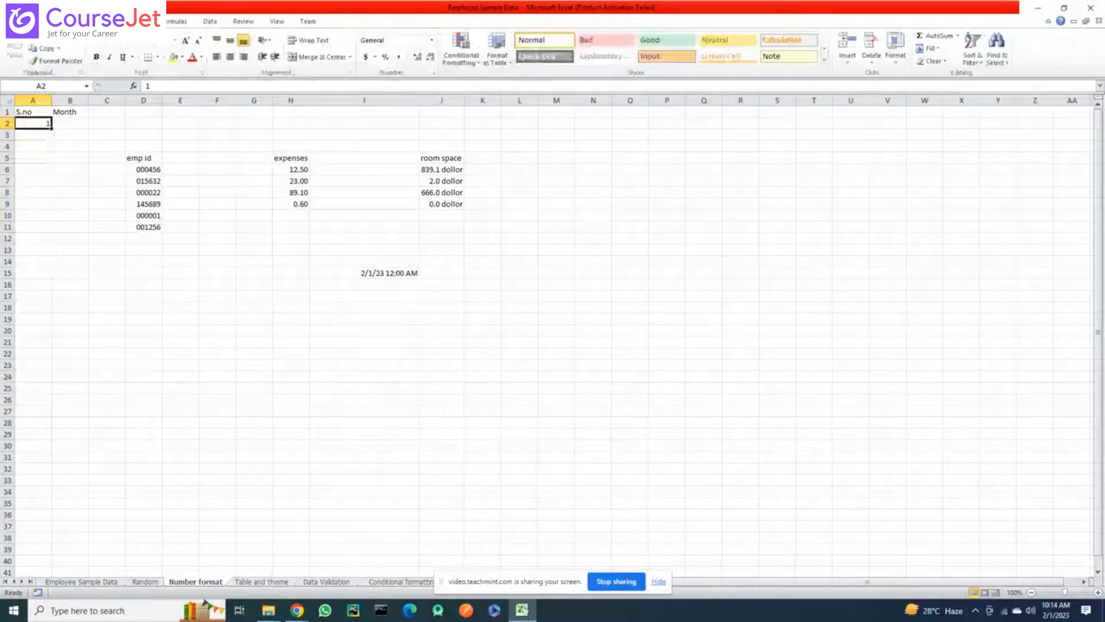
left_click(200, 58)
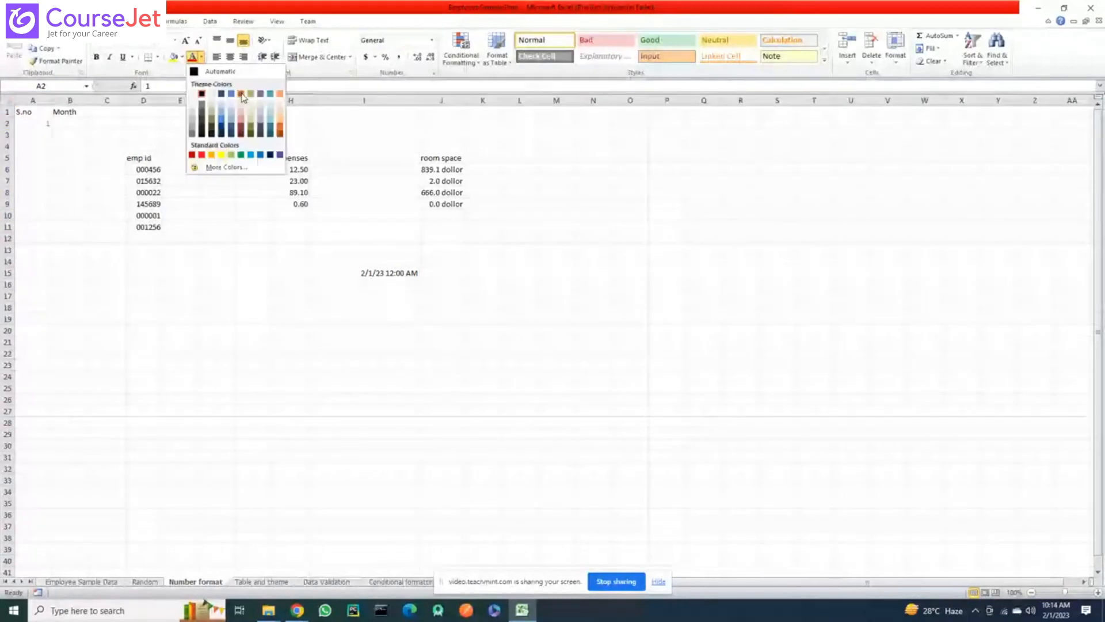
left_click(242, 94)
Try autofilling the colored A2 down to A13 with the Fill Series option, and undo the fill
left_click_drag(52, 128, 55, 251)
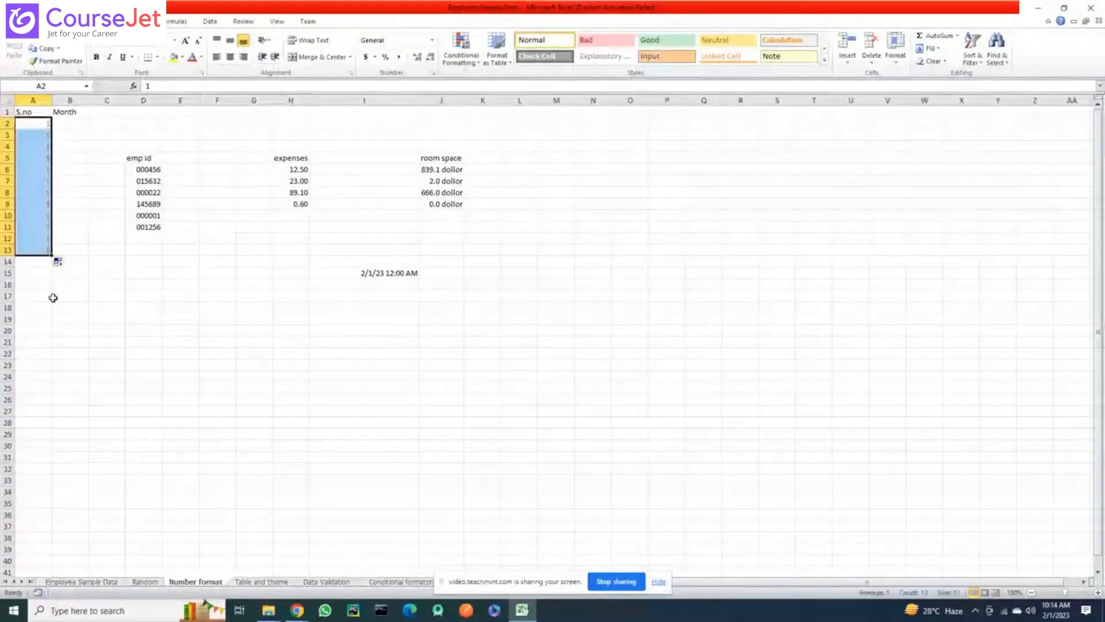
left_click(59, 263)
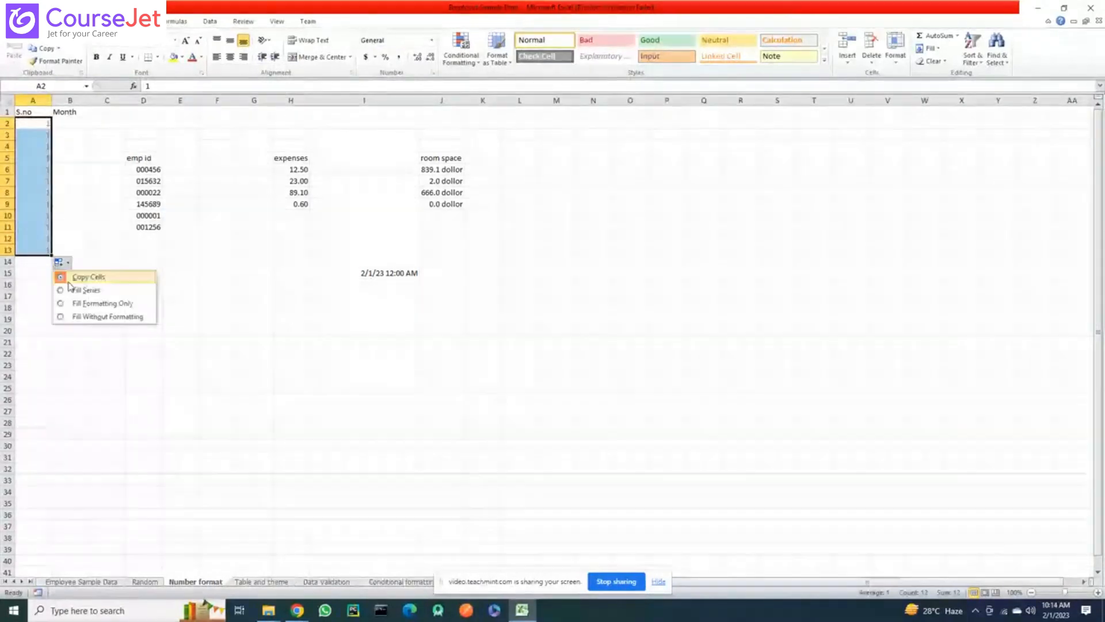
left_click(81, 290)
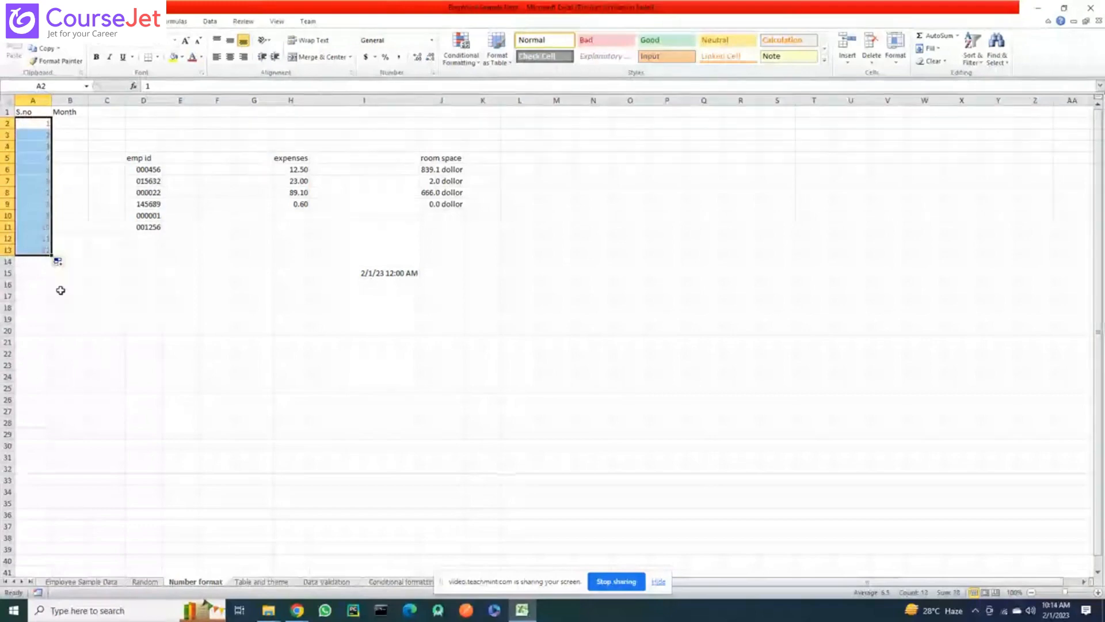
key("ctrl+z")
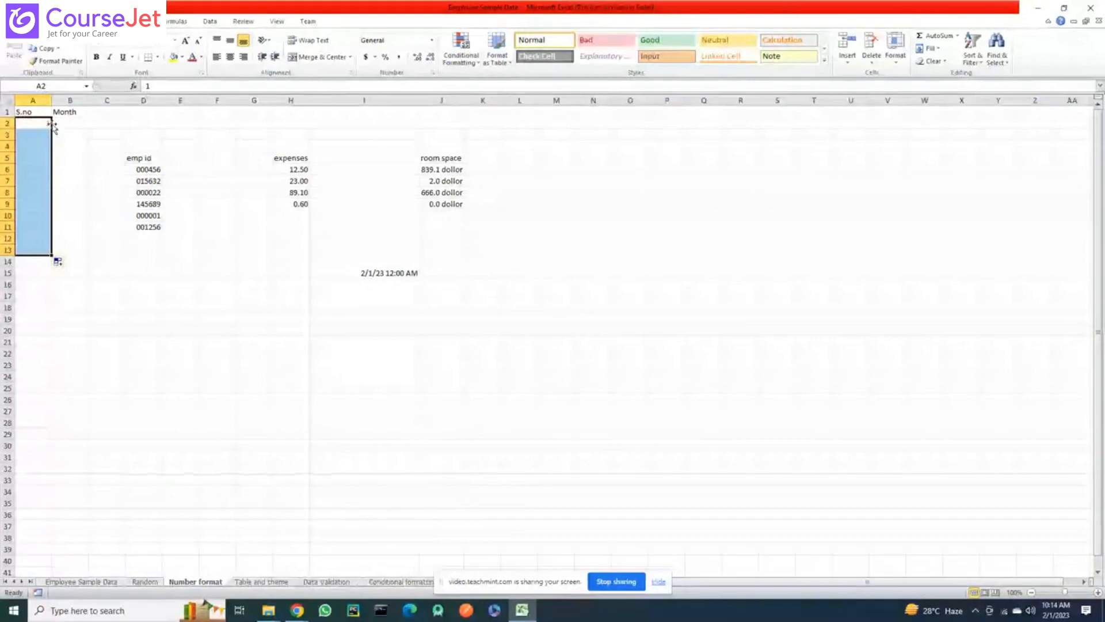
left_click(41, 137)
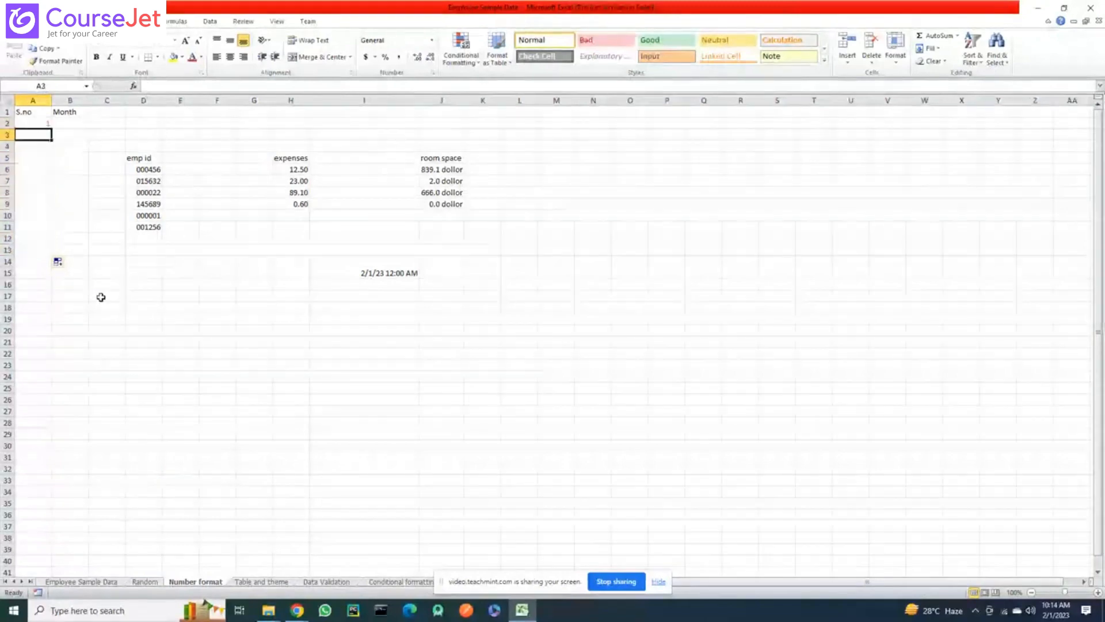
type("2")
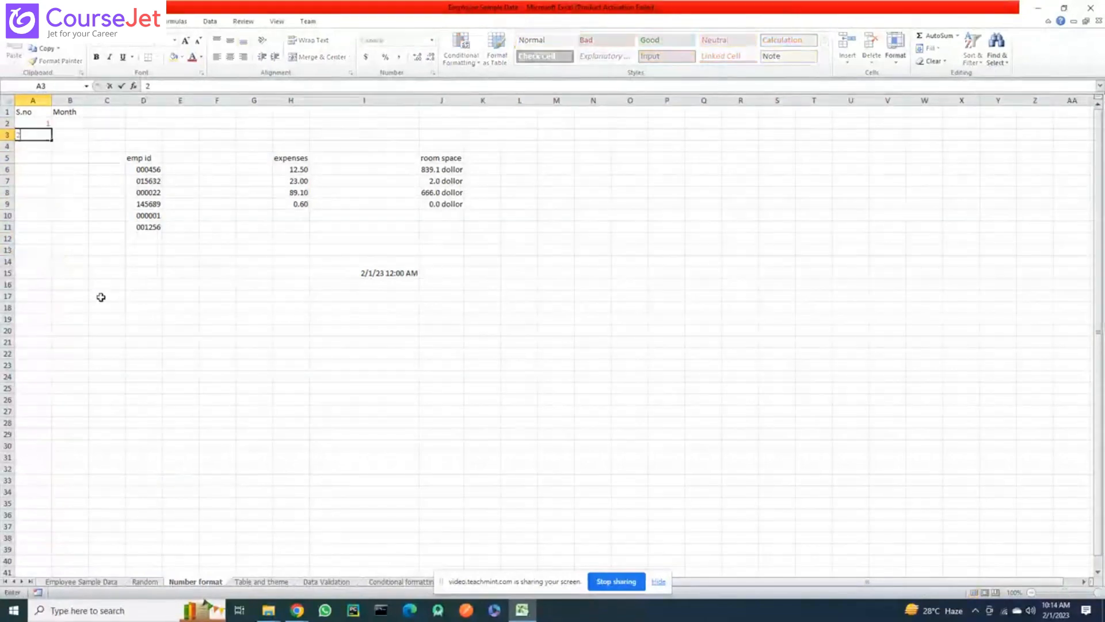
type("3")
key("Return")
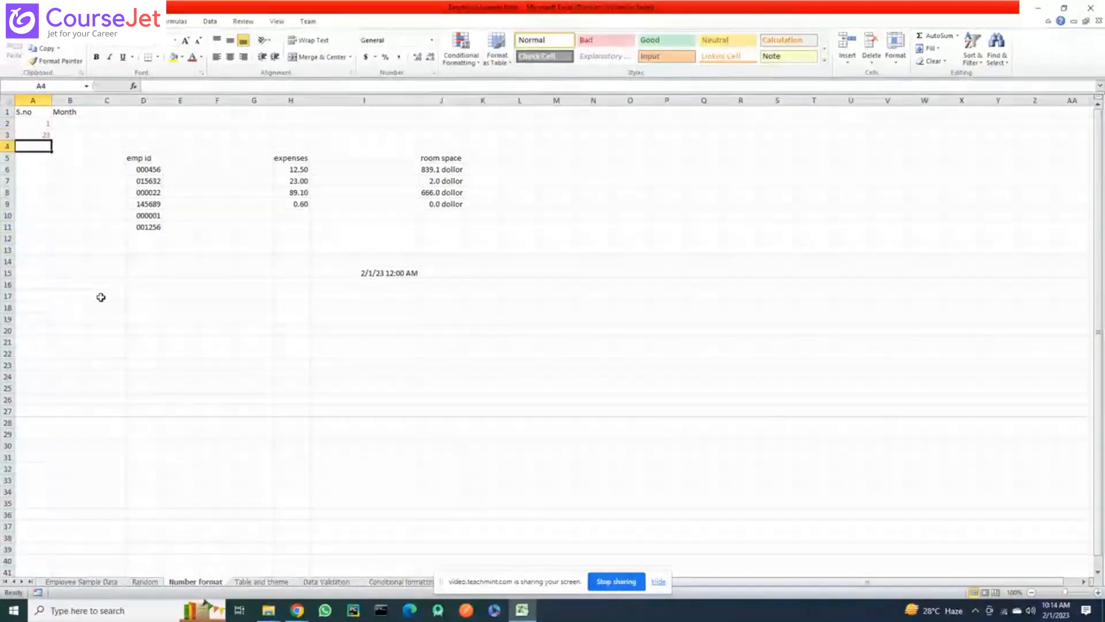
left_click(43, 134)
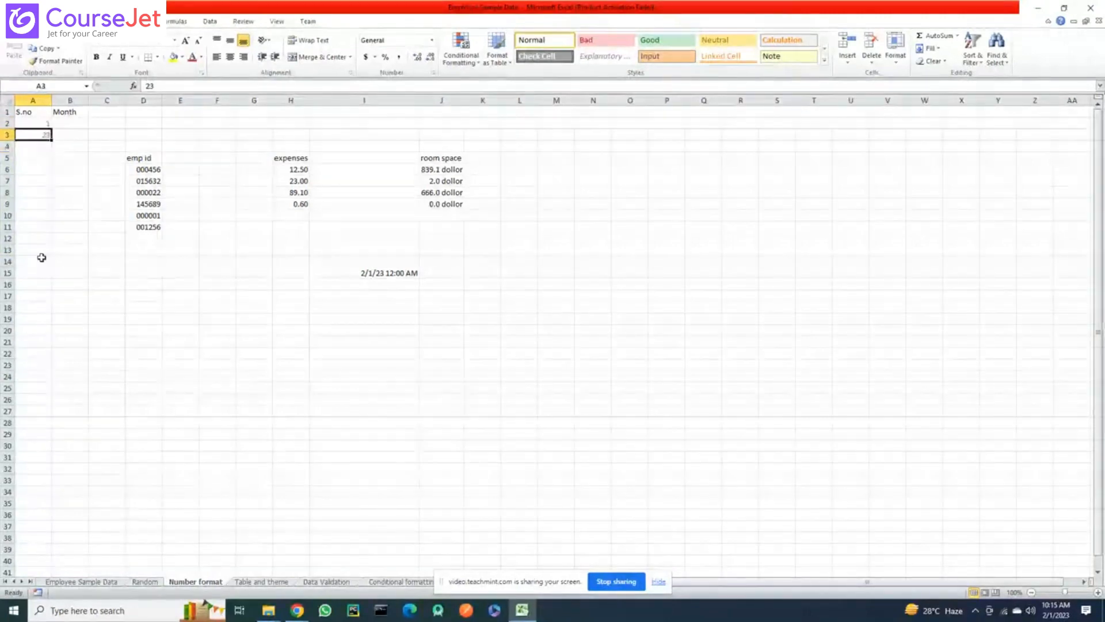
key("Delete")
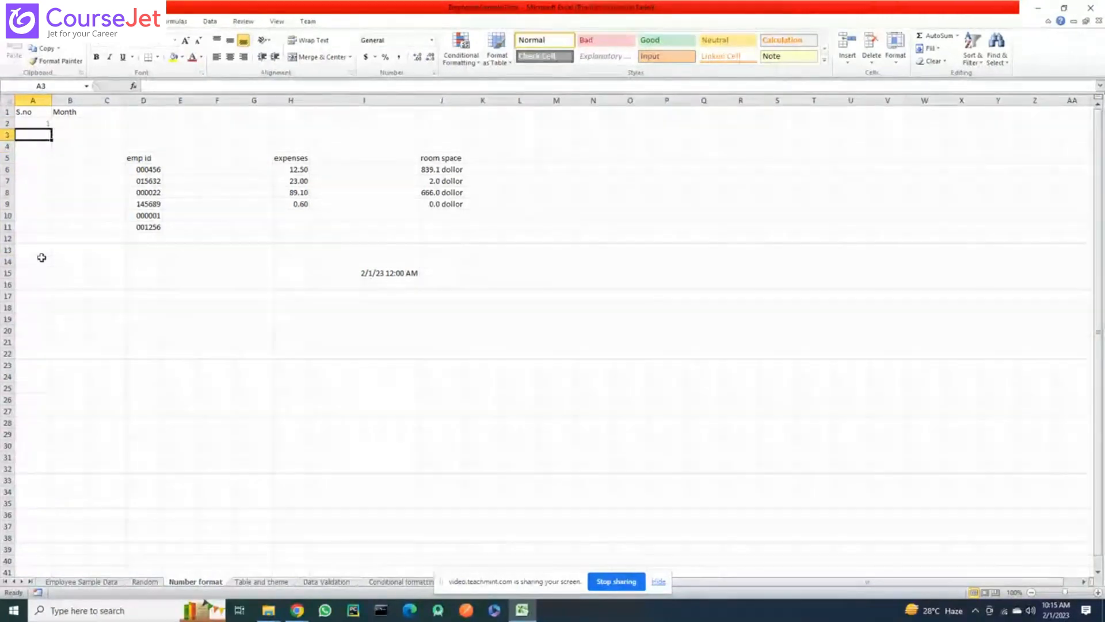
Autofill the serial number in A2 down to A13 with the Fill Series option
left_click(50, 124)
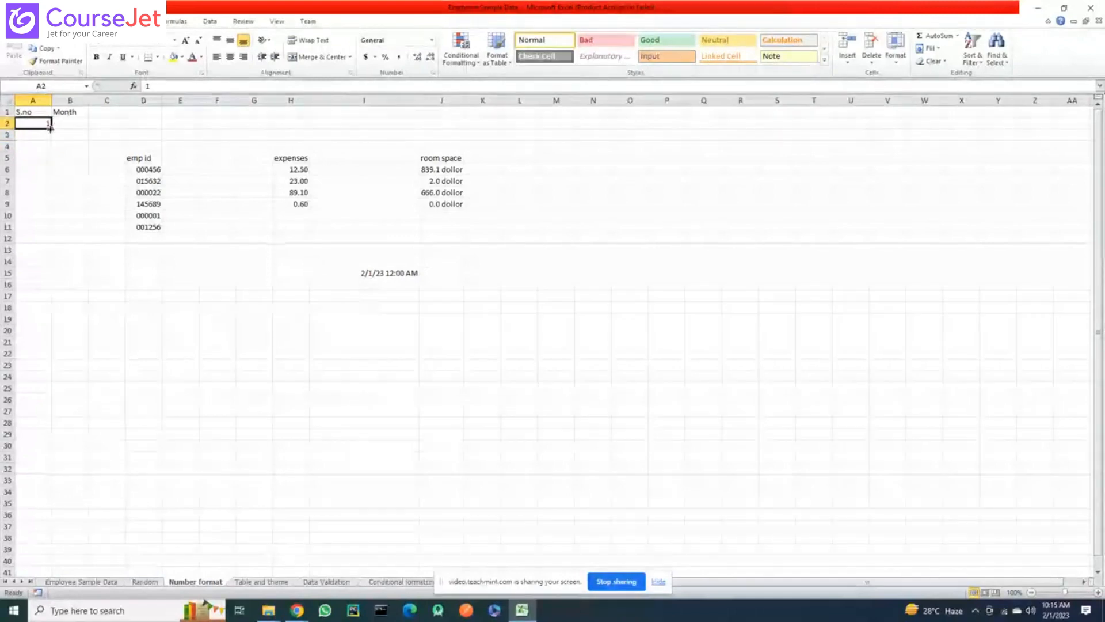
left_click_drag(50, 129, 52, 255)
left_click(60, 263)
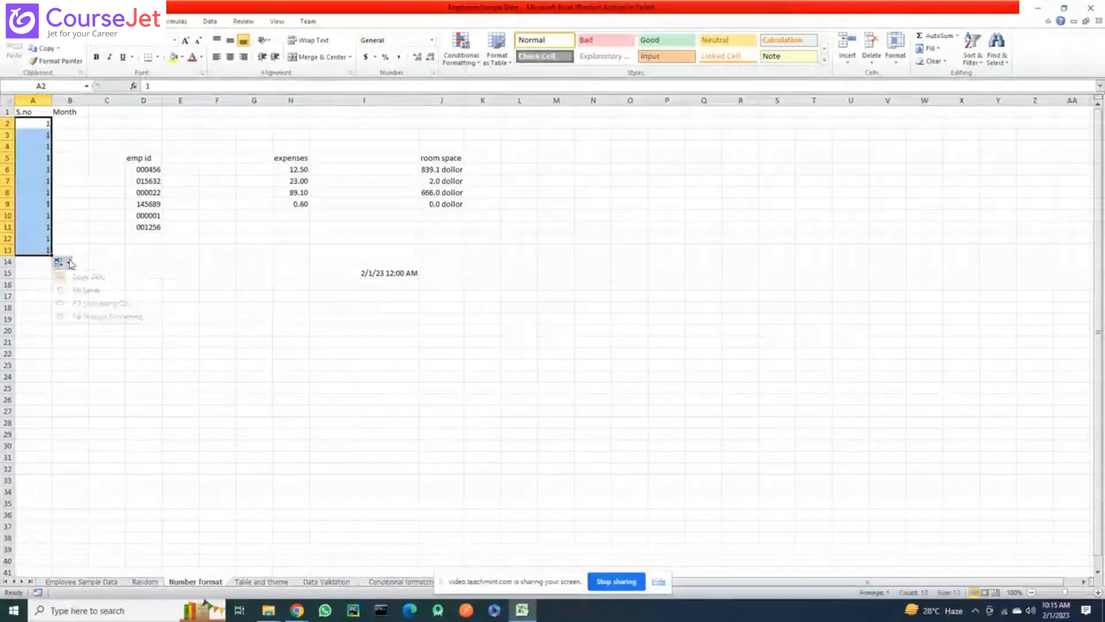
left_click(81, 290)
Enter the month names January in B2 and Feburary in B3
key("Right")
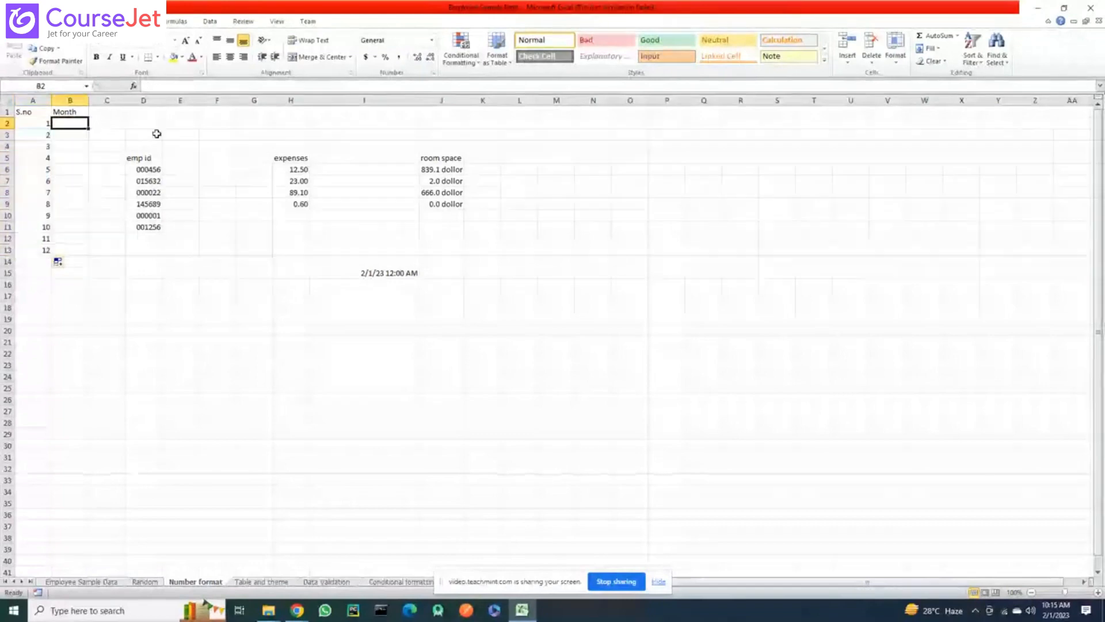
type("January")
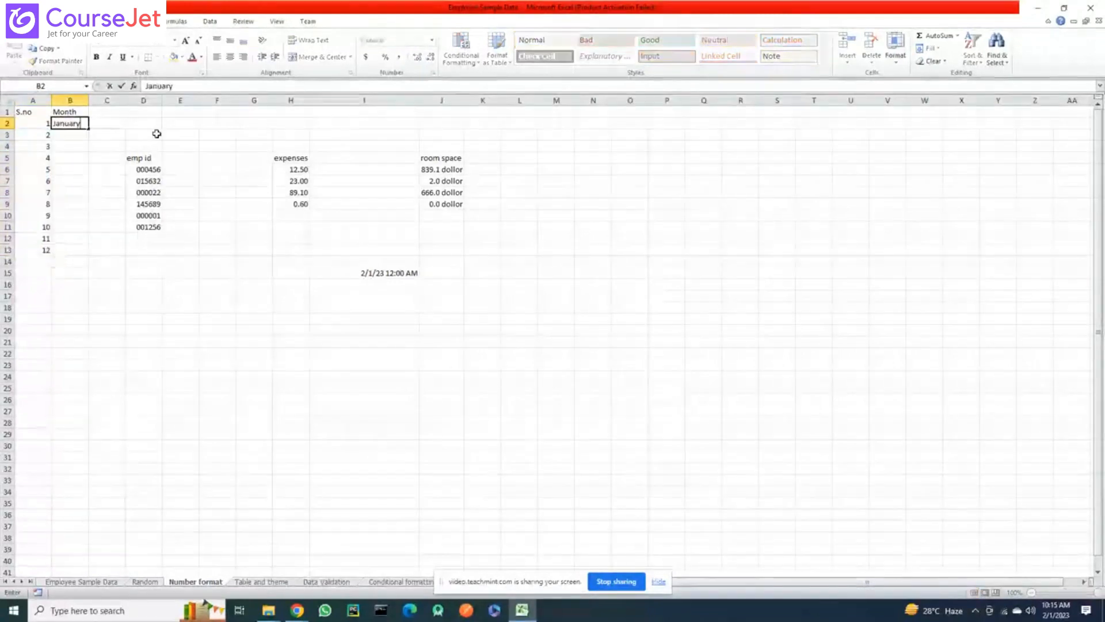
key("Return")
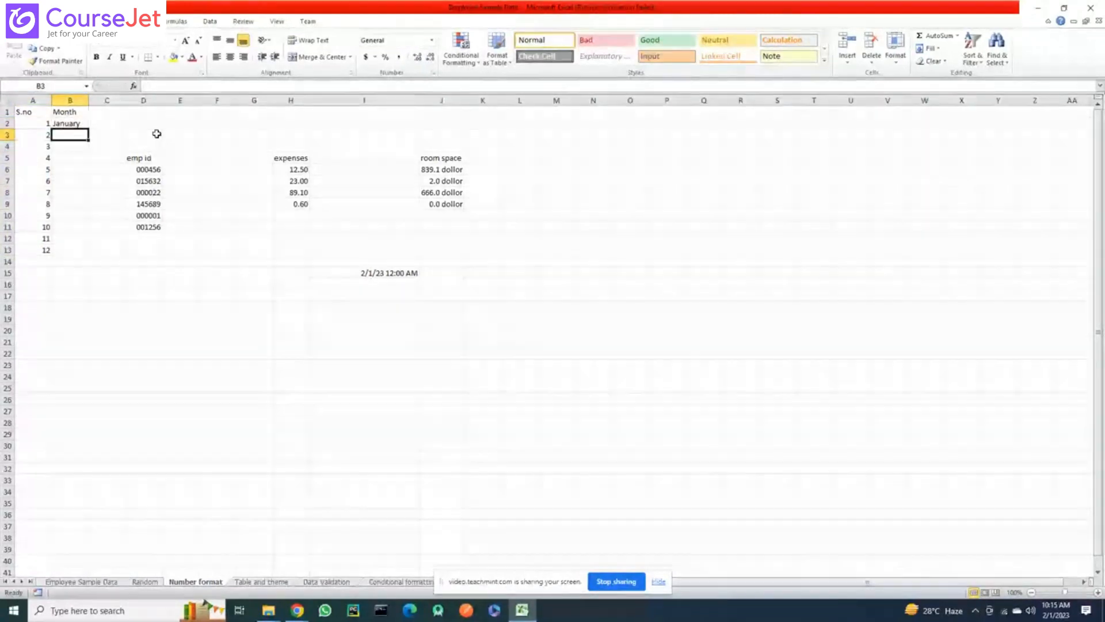
type("Feburary")
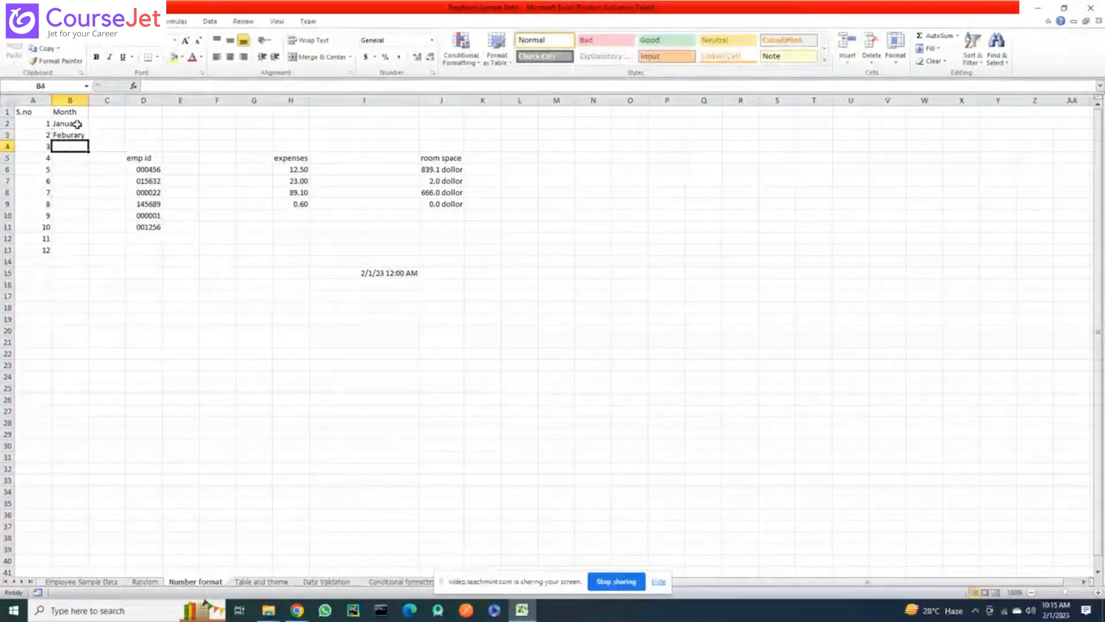
Try autofilling January and Feburary from B2:B3 down to B13, and undo the fill
left_click_drag(77, 124, 88, 141)
double_click(88, 140)
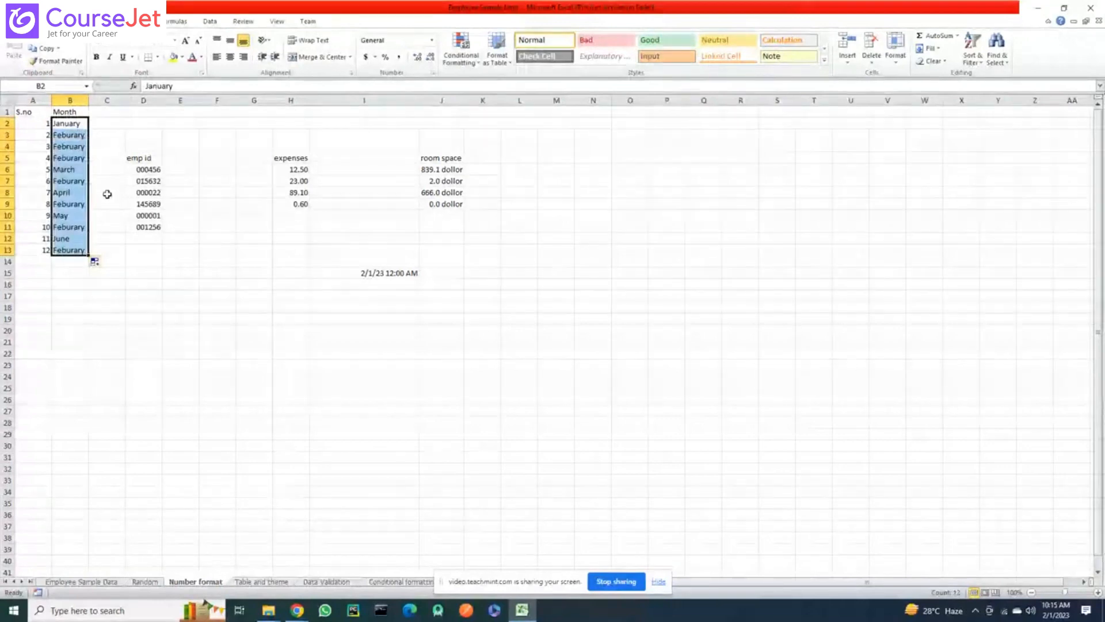
key("ctrl+z")
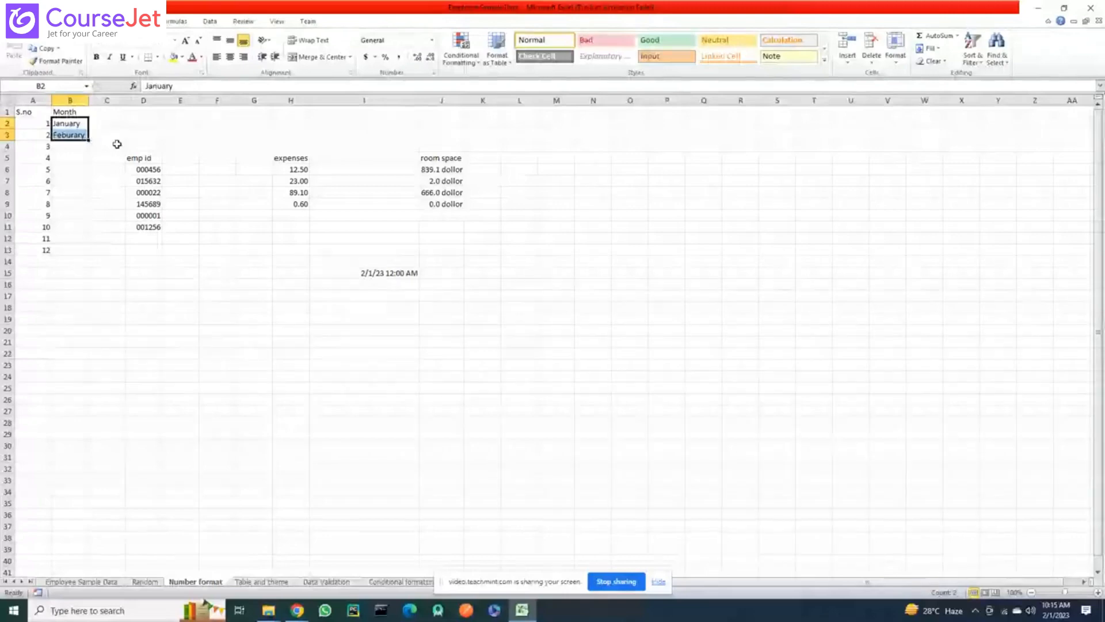
Replace the month name in B2 with the date 01/01/2023
left_click(66, 123)
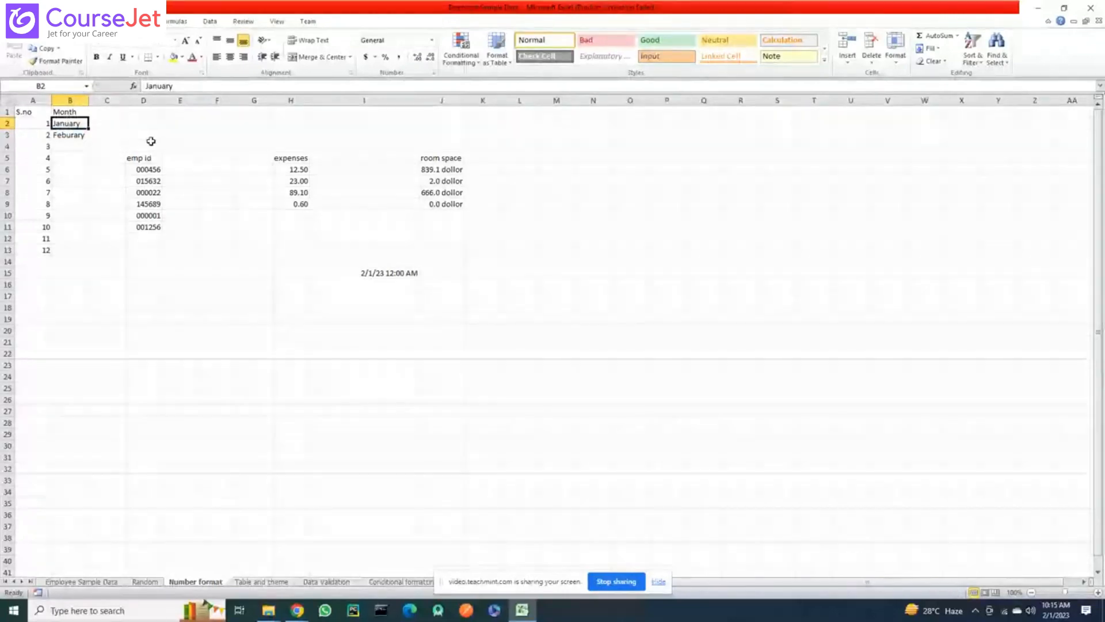
type("01/01")
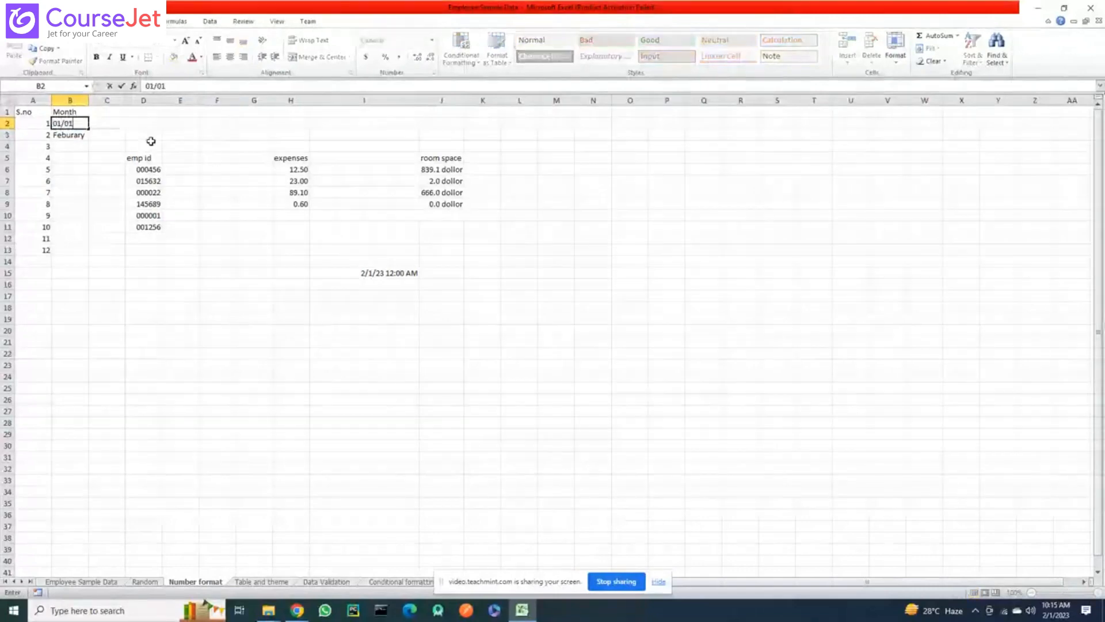
type("/2023")
key("Return")
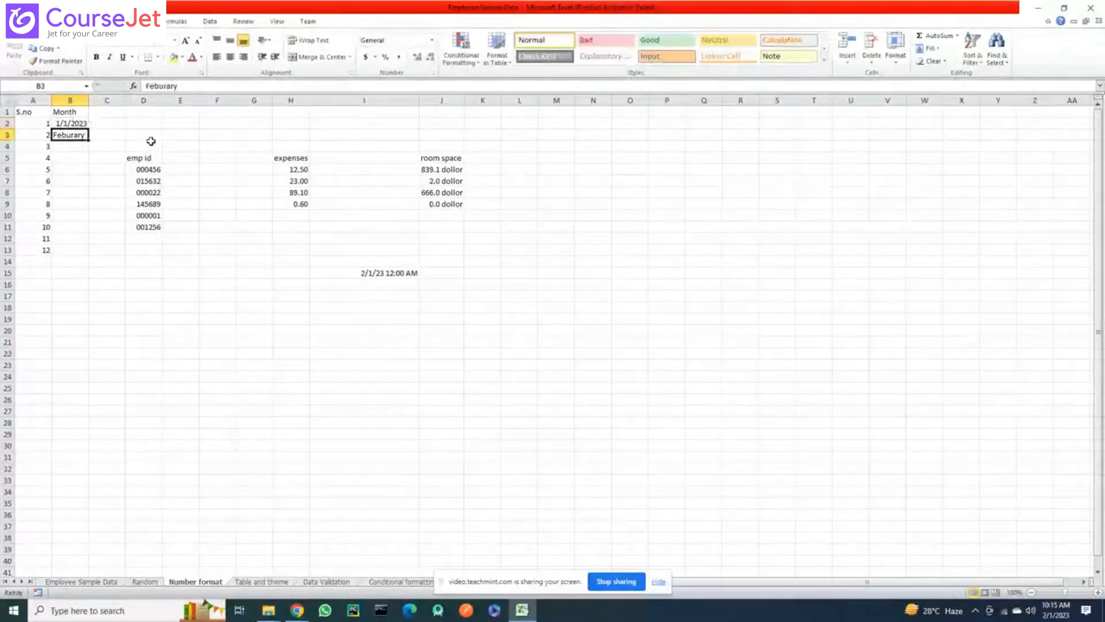
Apply the custom number format mmm-yy to the date in B2
left_click(79, 123)
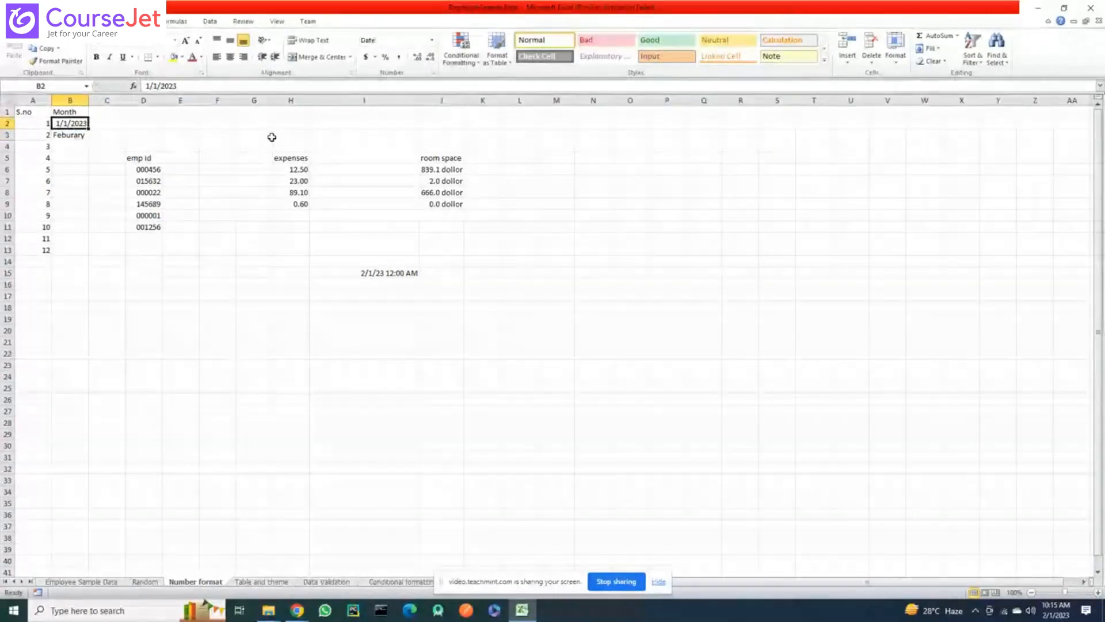
left_click(433, 73)
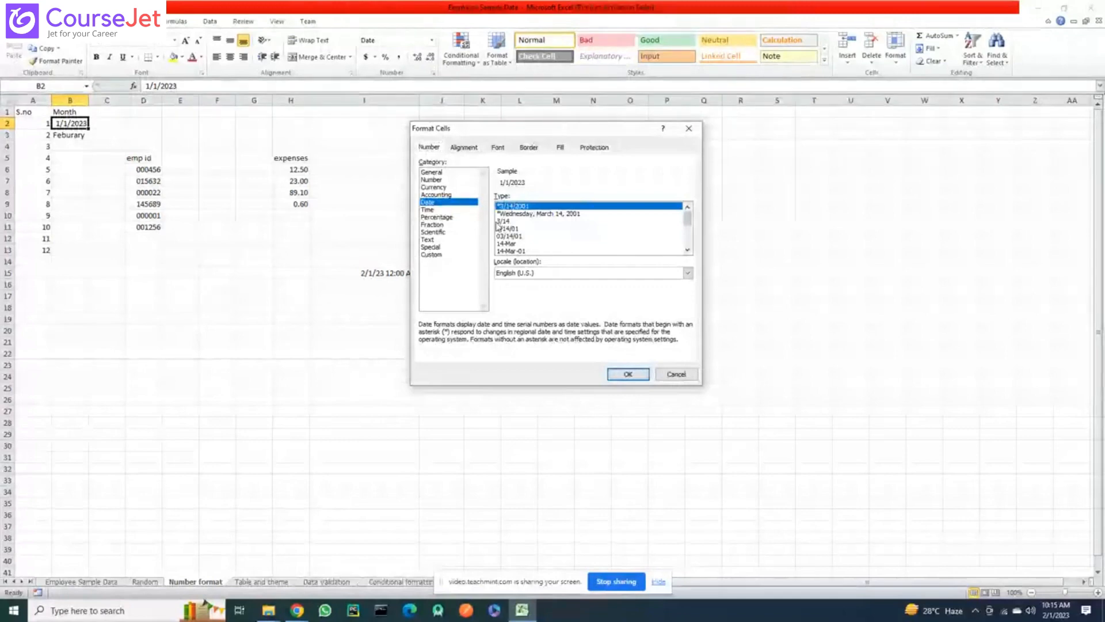
left_click(437, 255)
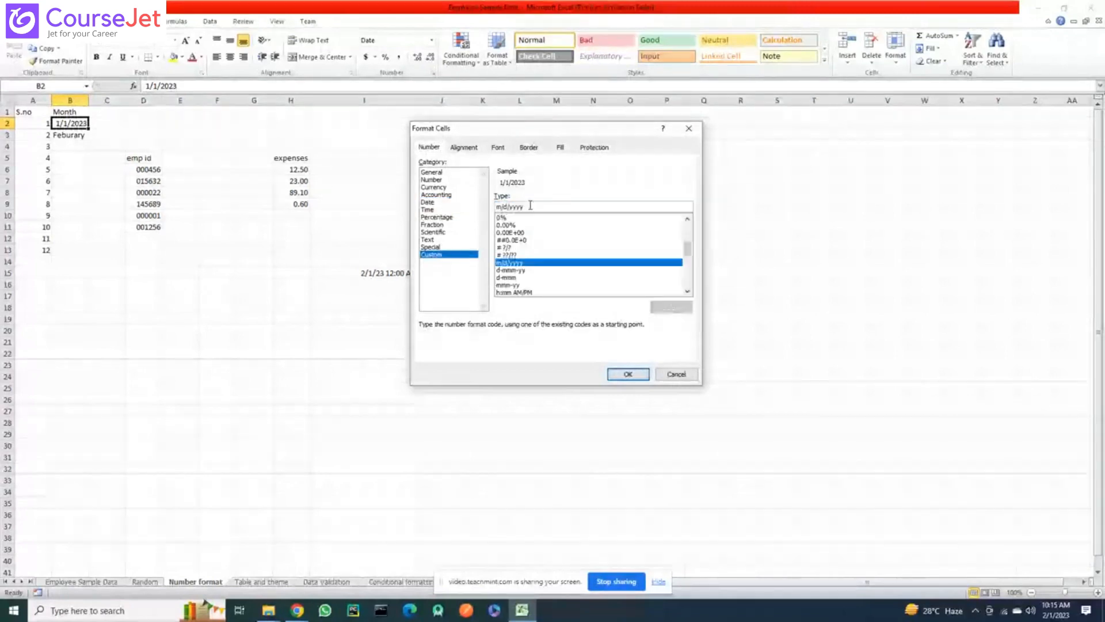
left_click(531, 205)
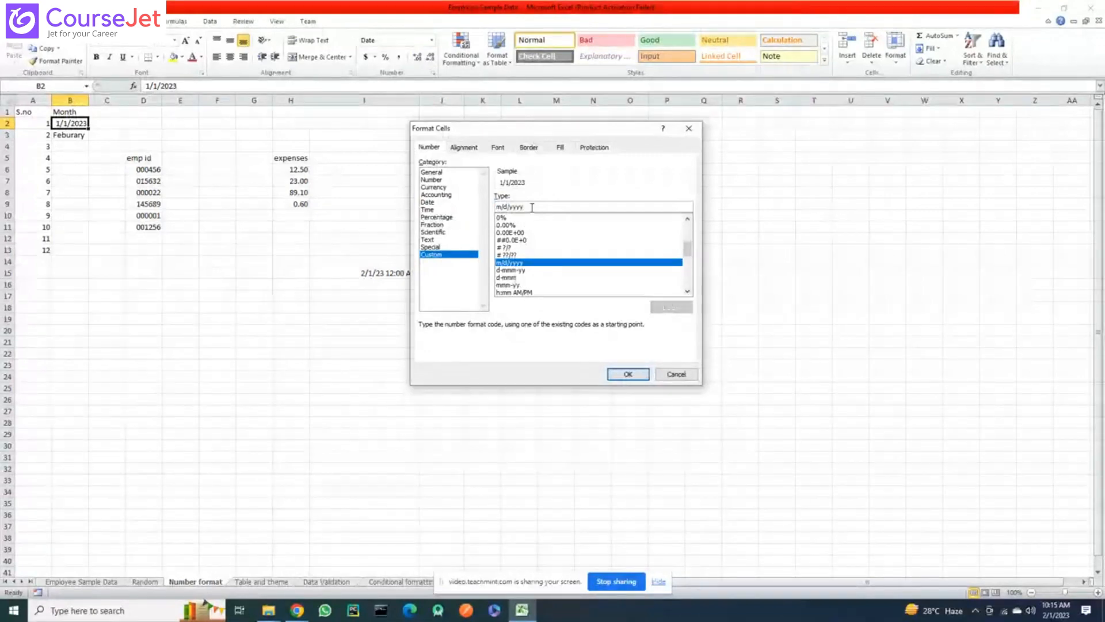
left_click_drag(532, 207, 446, 207)
type("mmm")
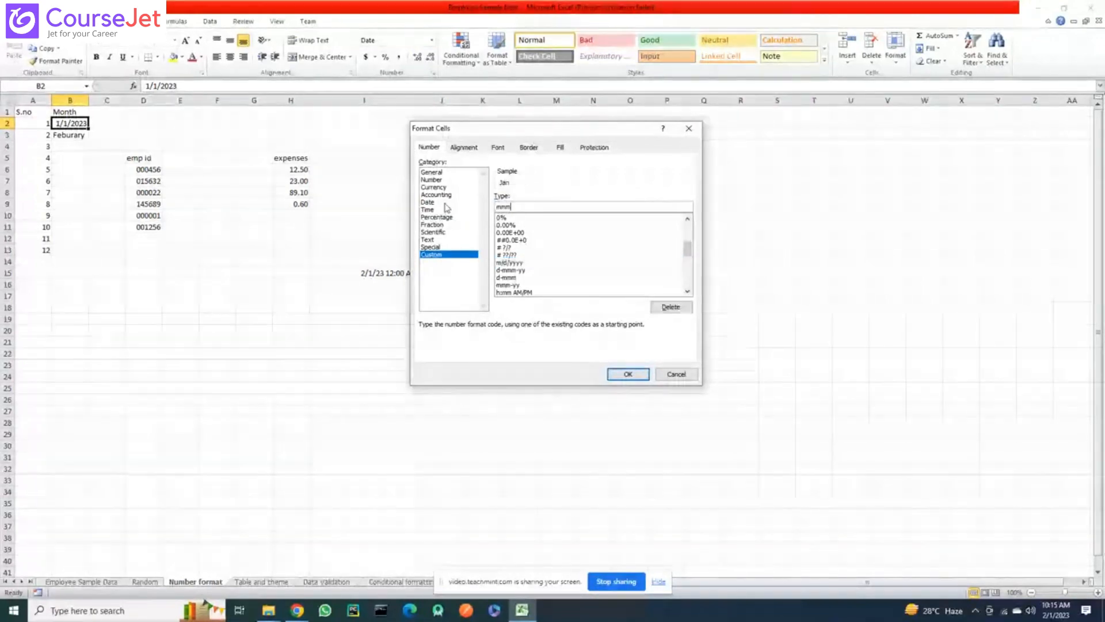
type("-")
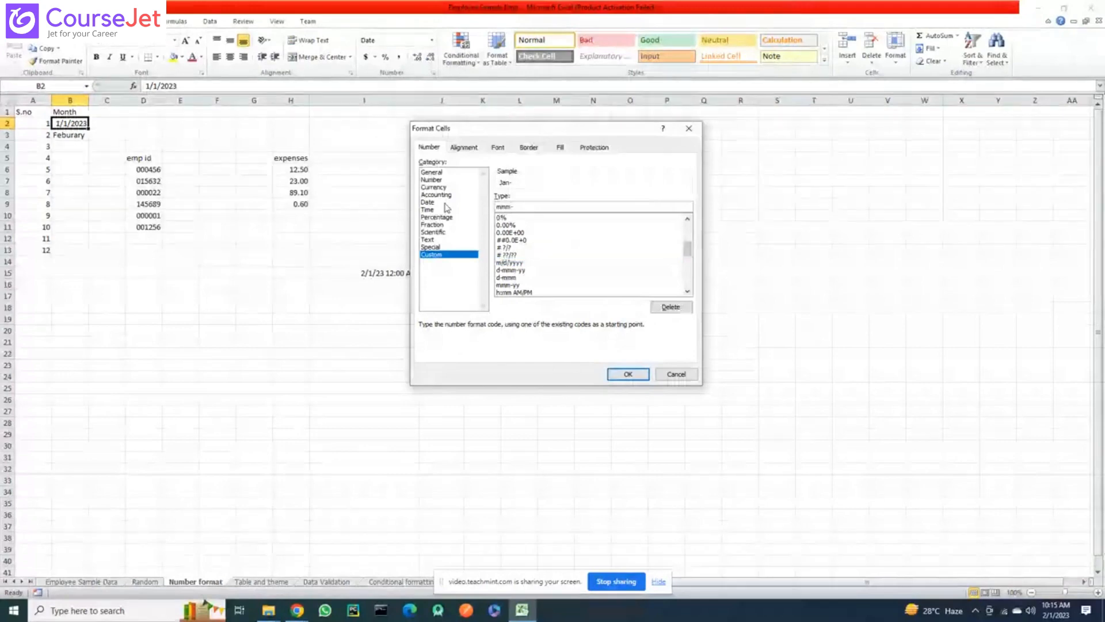
type("yy")
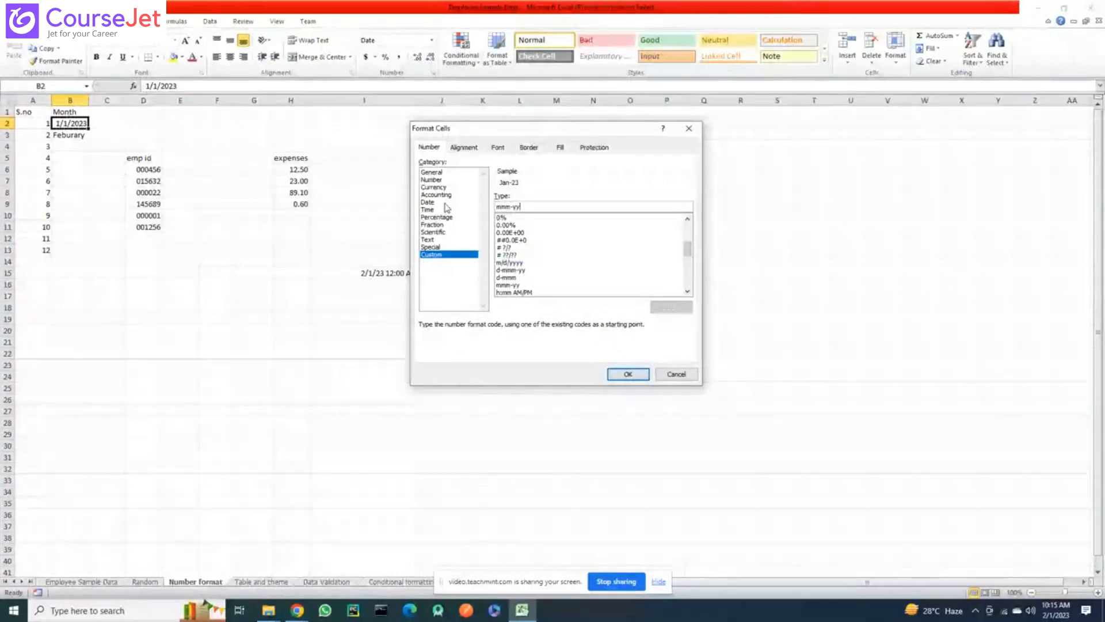
left_click(628, 375)
Replace the month name in B3 with the date 2/1/2023
key("Return")
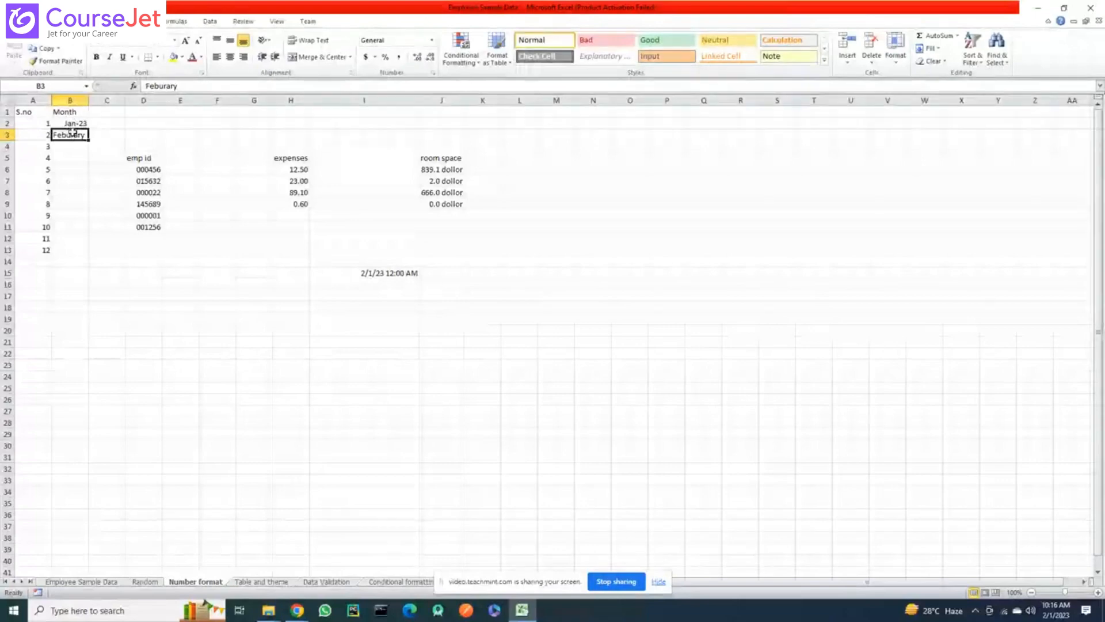
type("2/")
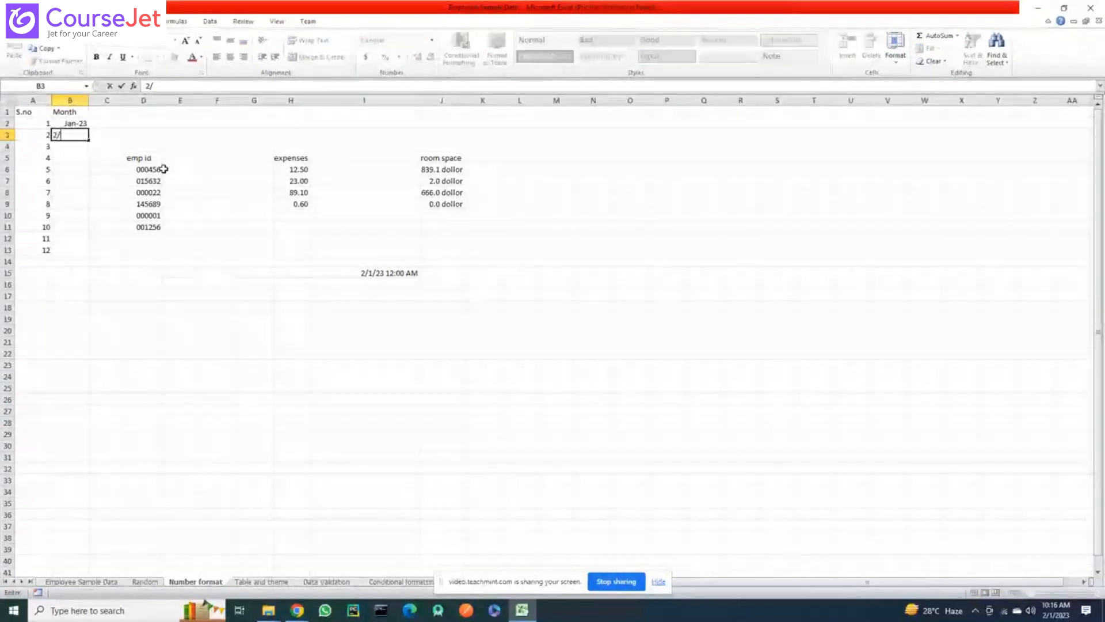
type("1/2023")
key("Return")
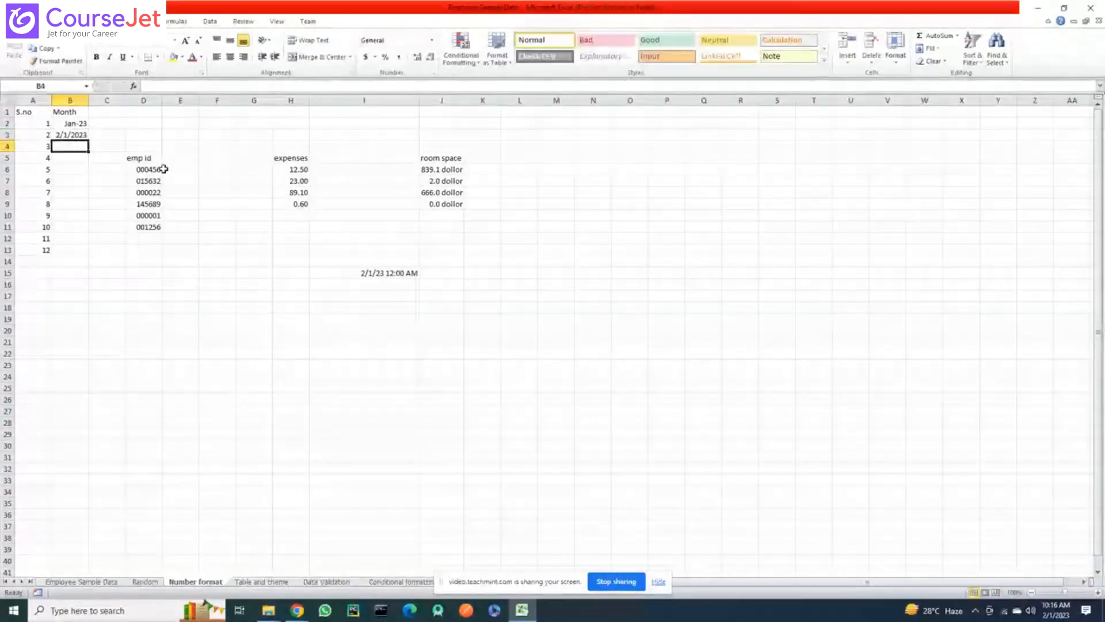
left_click(78, 119)
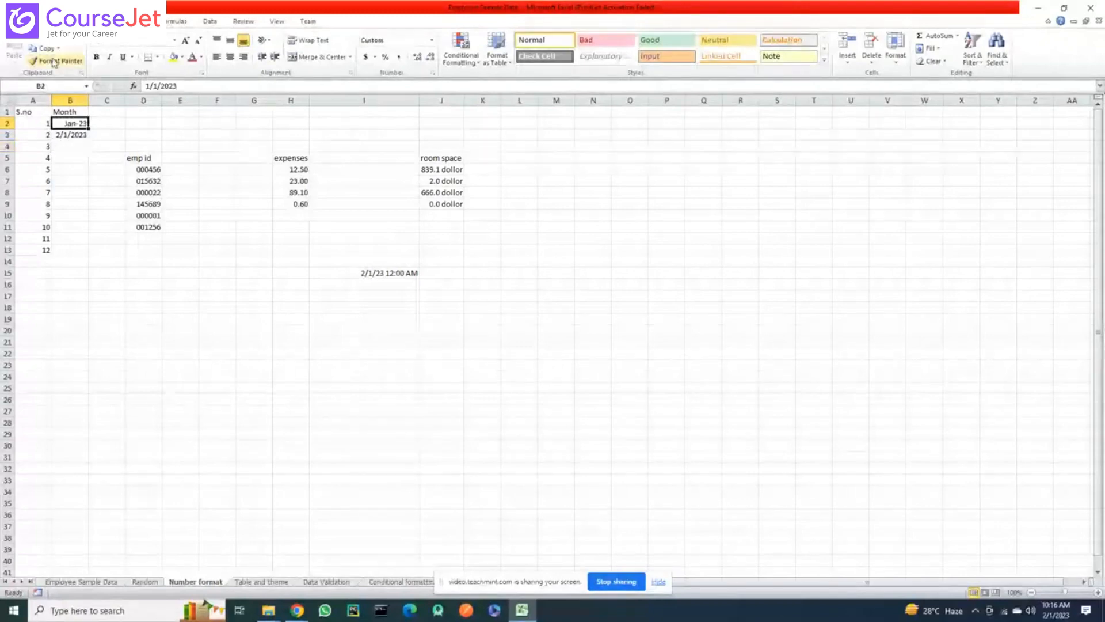
left_click(54, 62)
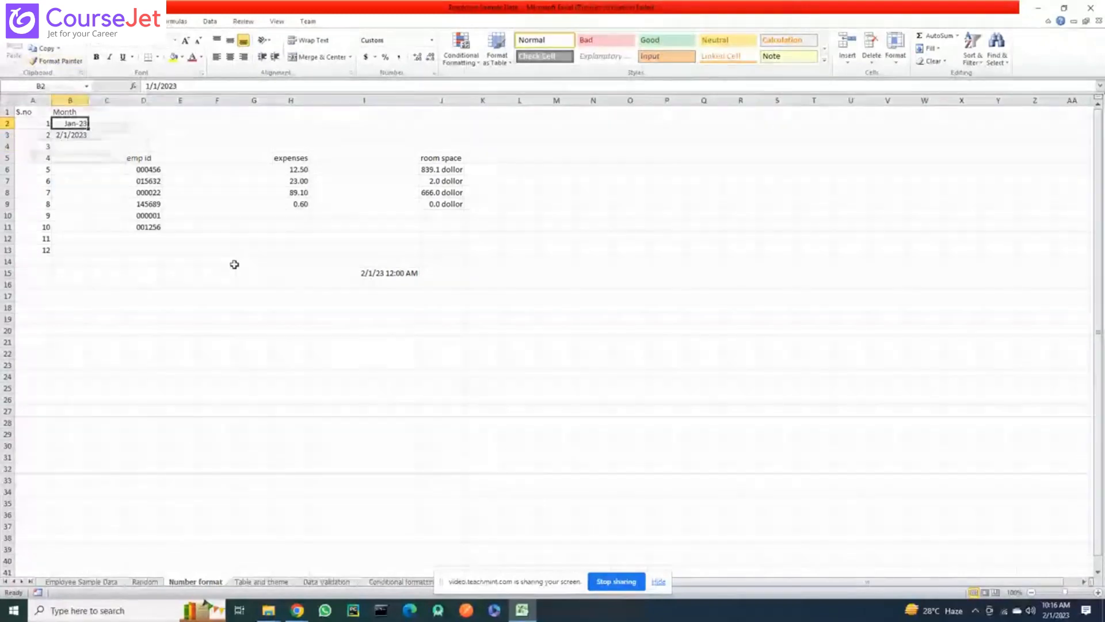
left_click(72, 137)
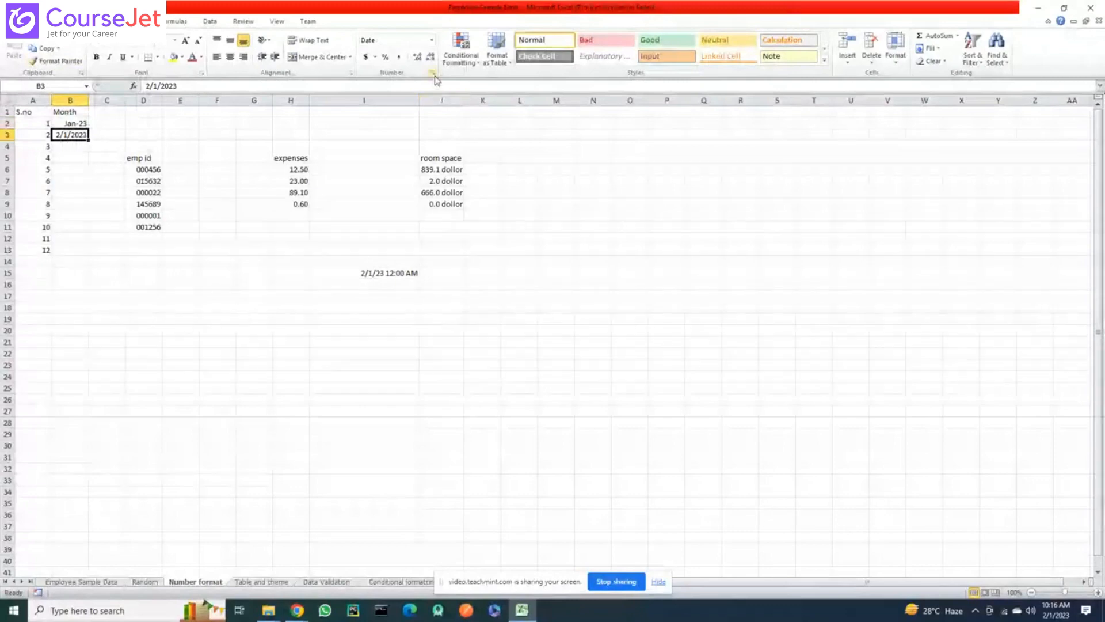
left_click(434, 73)
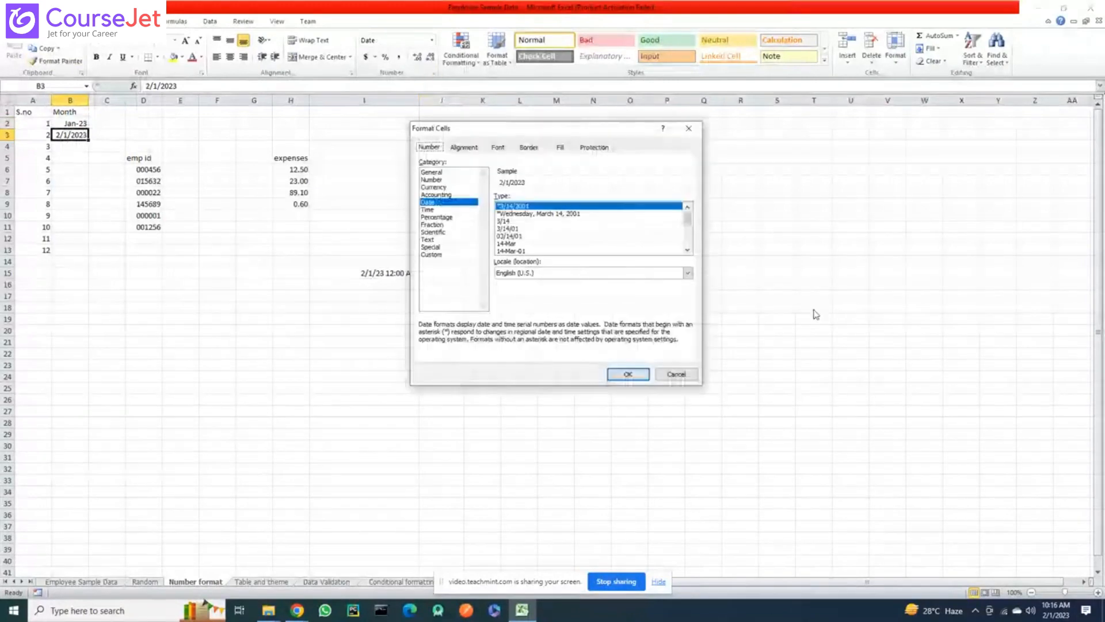
left_click(686, 375)
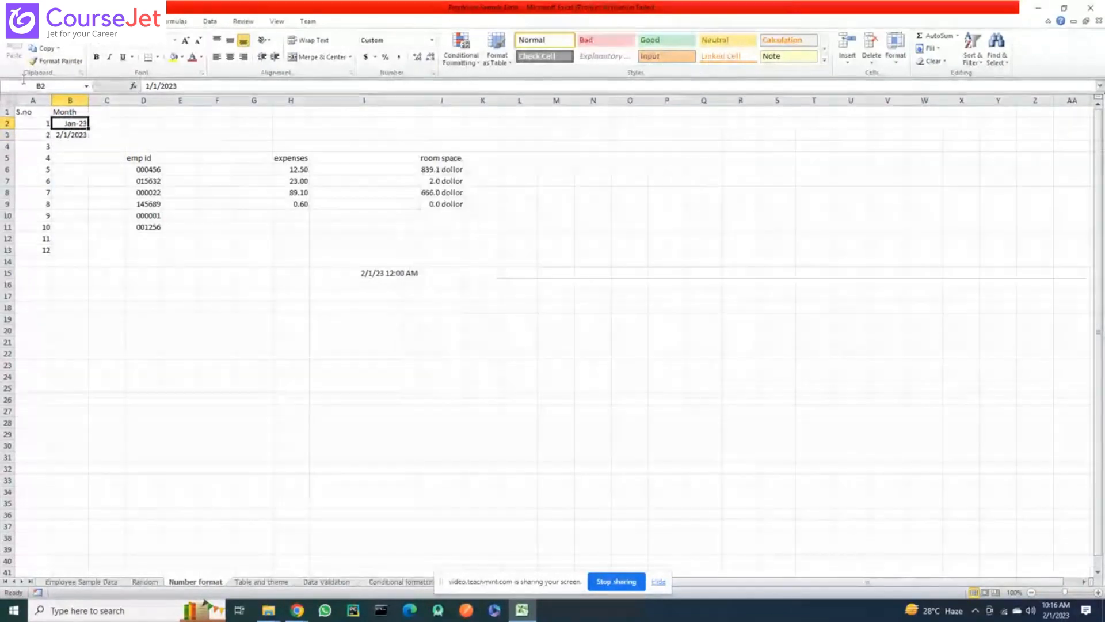
Copy the date format of B2 onto B3 with the Format Painter
left_click(55, 61)
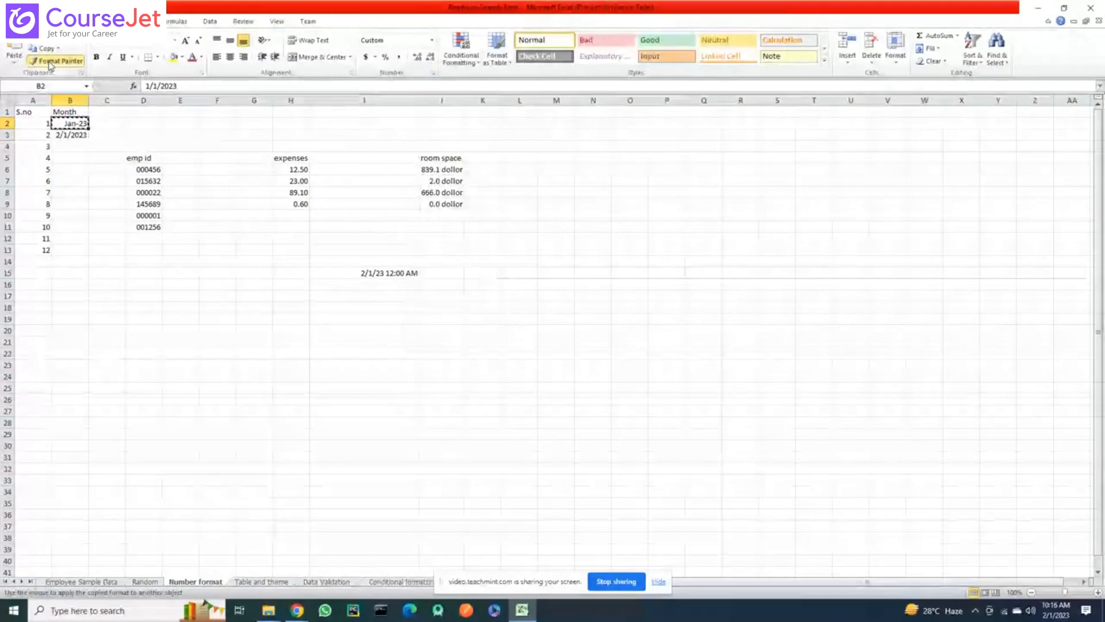
left_click(71, 134)
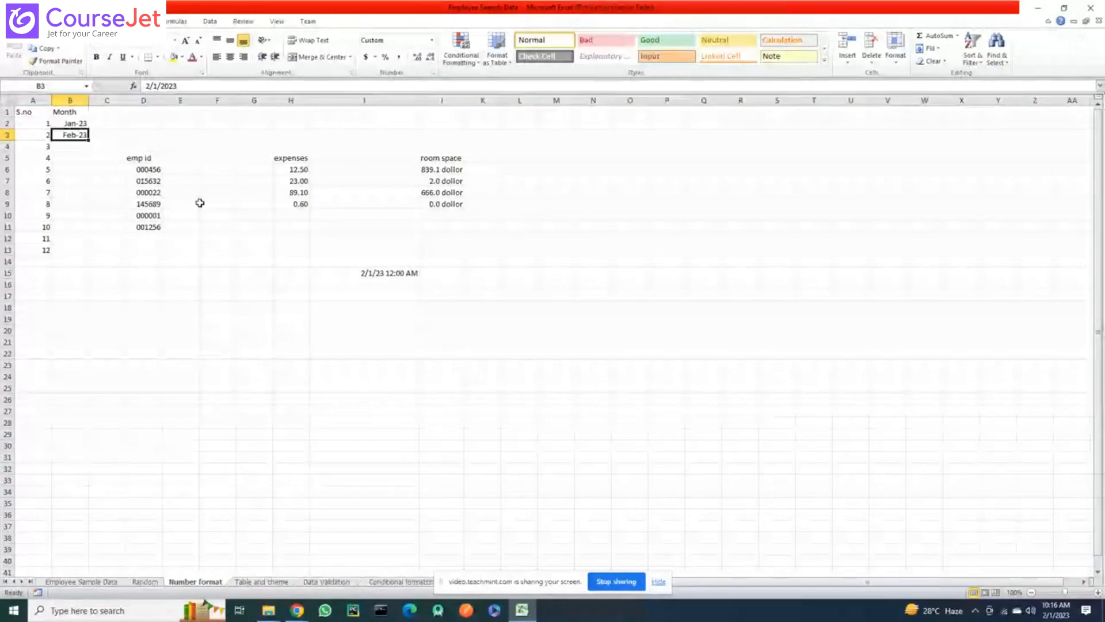
Autofill the monthly dates from B2:B3 down to B13, and check the fill options, keeping Fill Series
left_click_drag(73, 123, 78, 132)
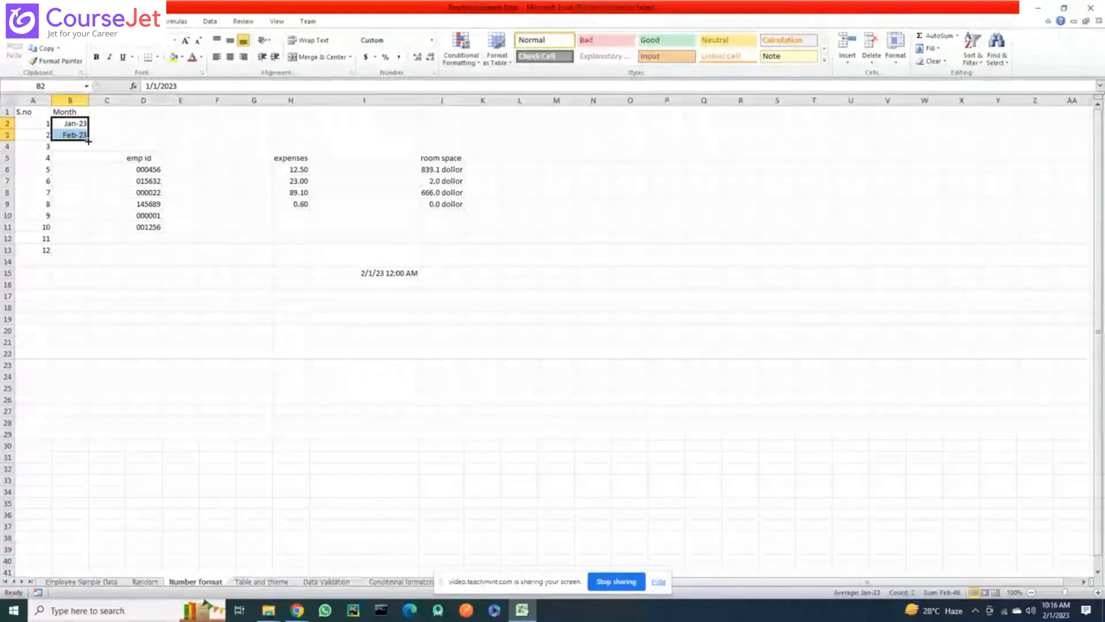
double_click(88, 141)
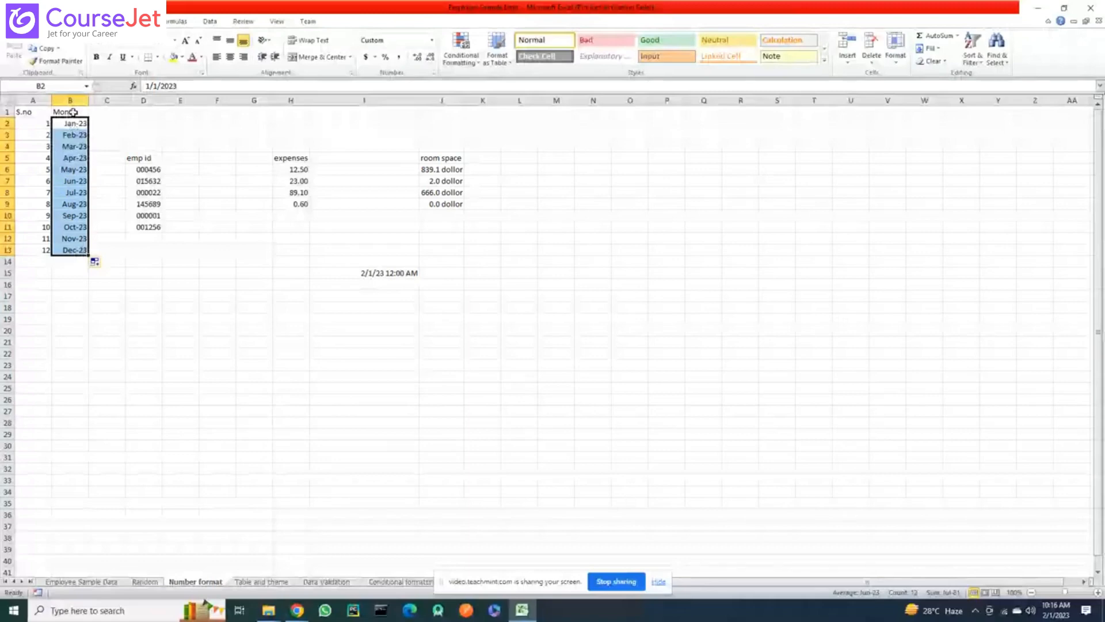
left_click(103, 264)
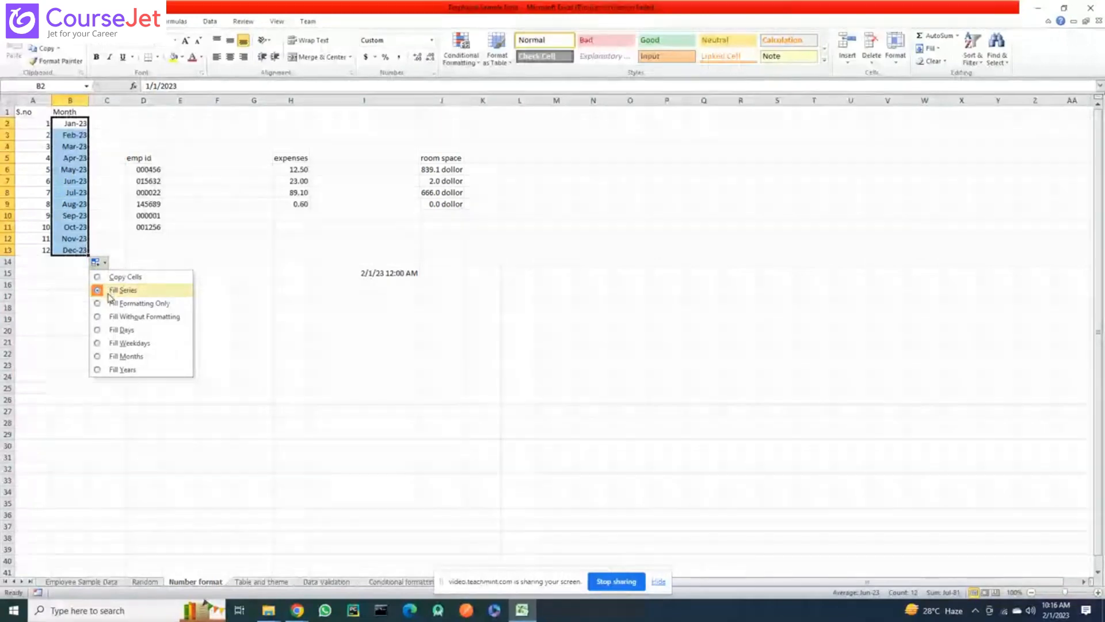
left_click(217, 295)
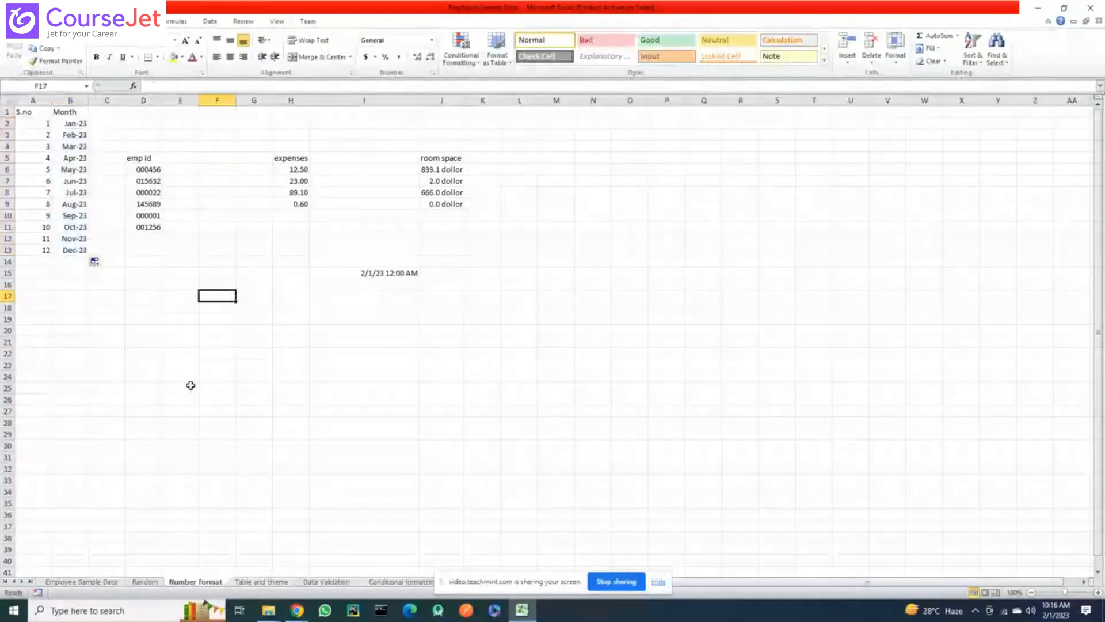
Switch to the Table and theme worksheet
left_click(190, 385)
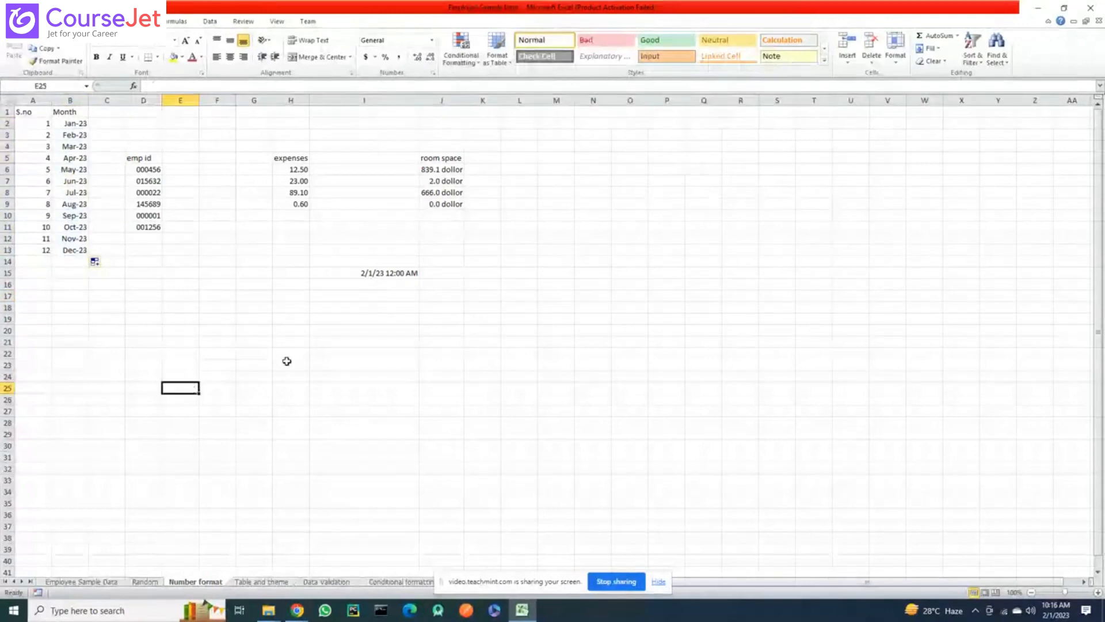
left_click(280, 584)
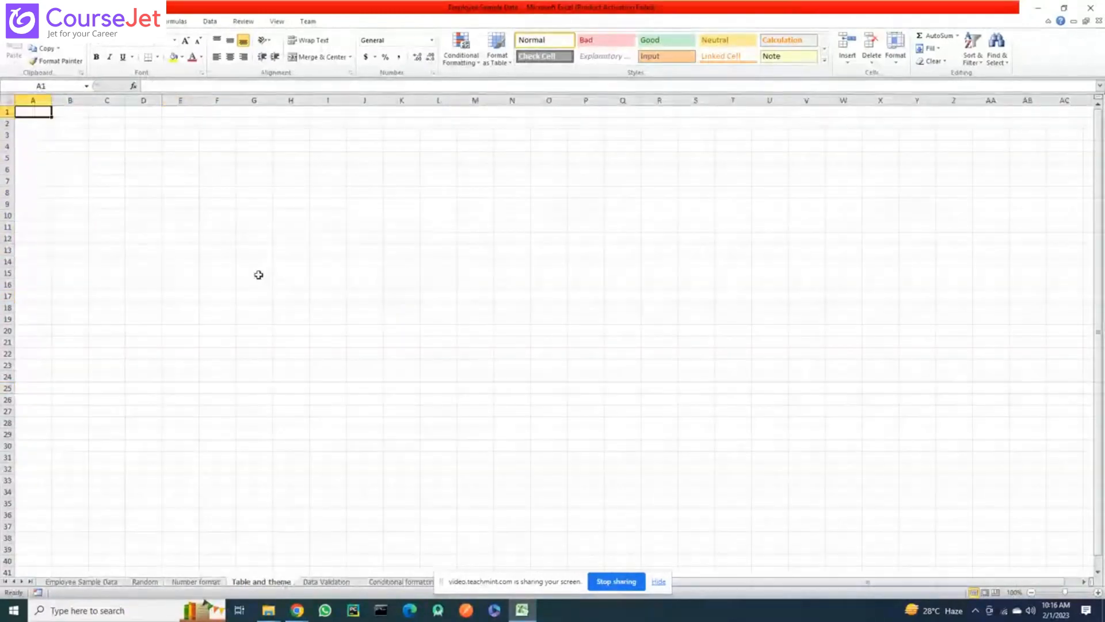
left_click(84, 22)
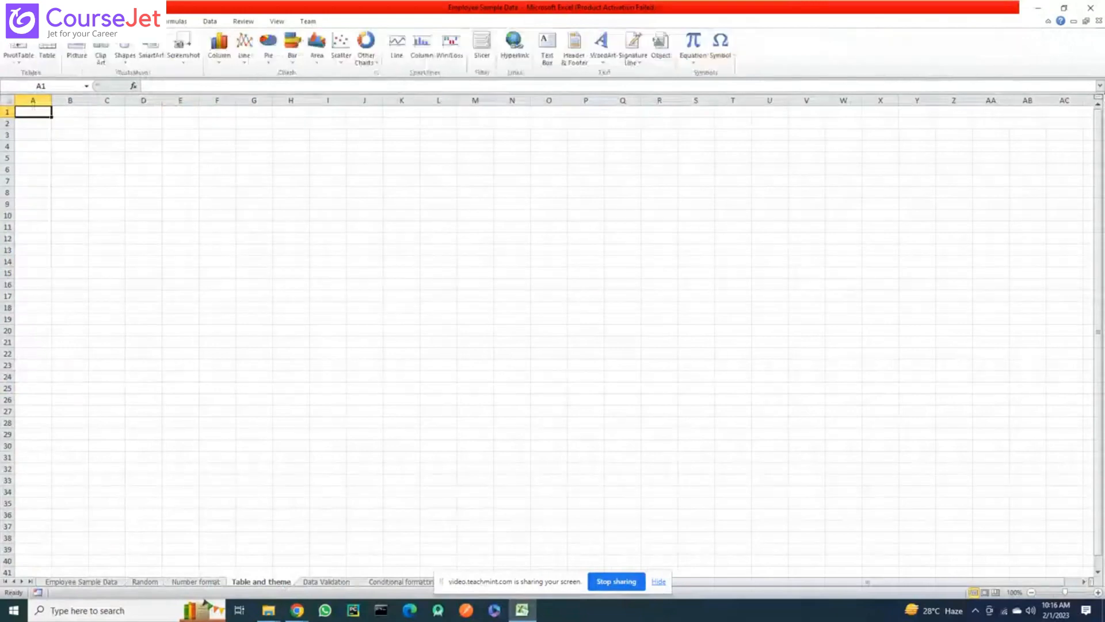
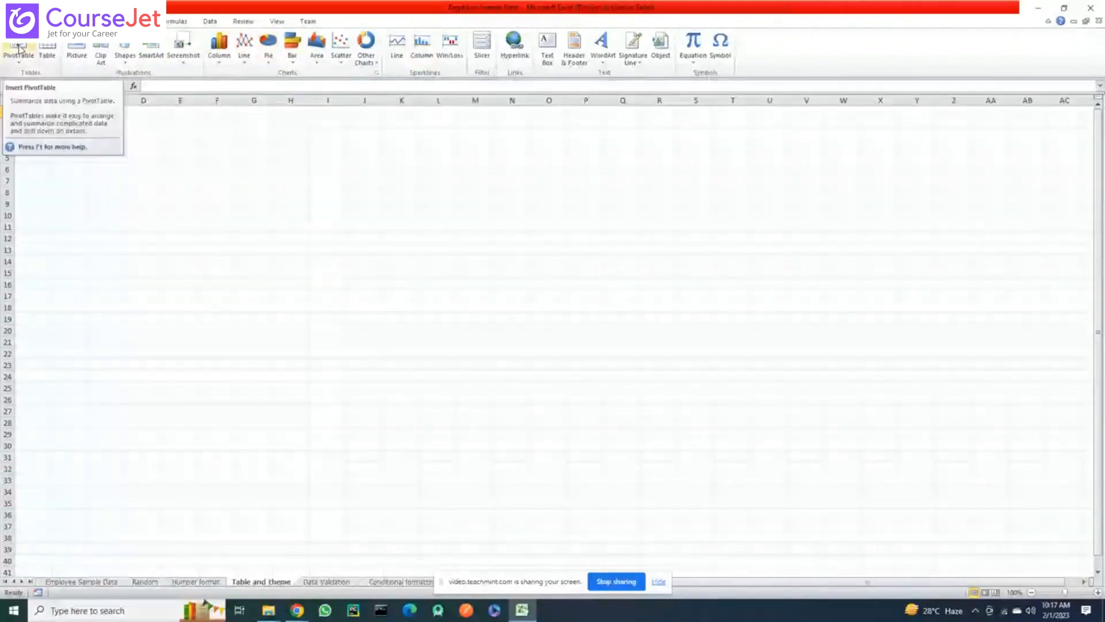
left_click(58, 45)
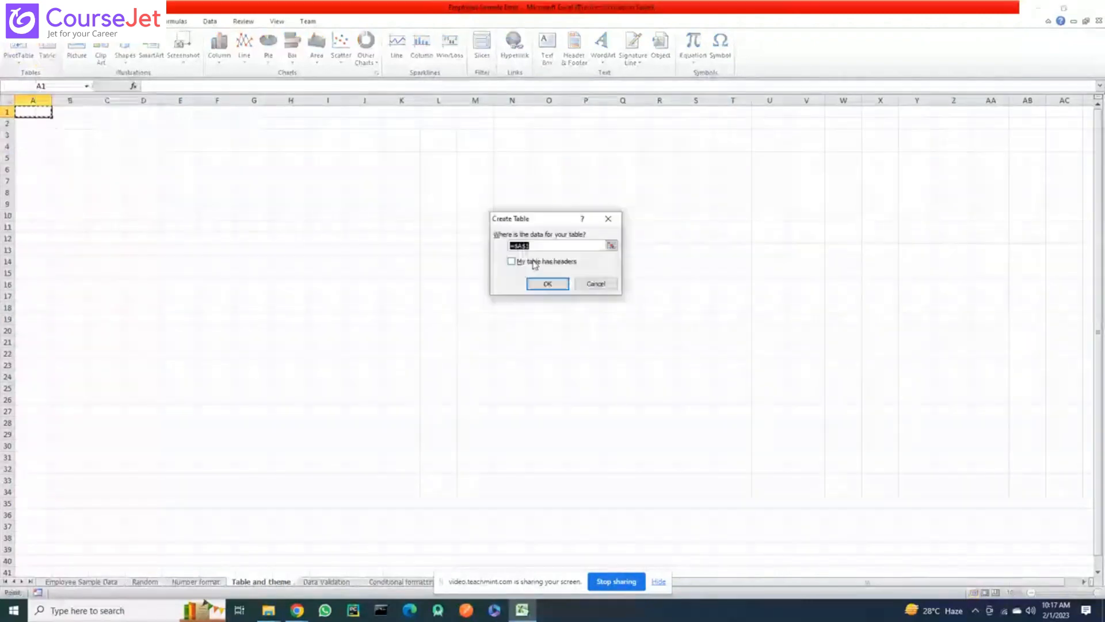
scroll(611, 287, "down", 1)
left_click(609, 284)
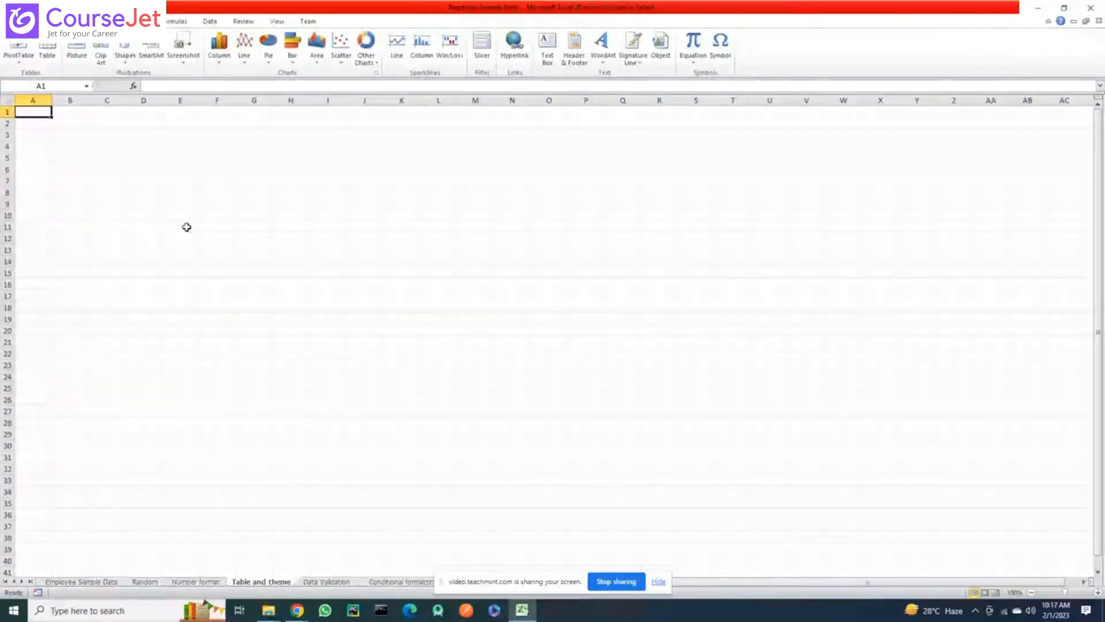
Create a table over the empty range A1:J20, with the option that the table has headers enabled
left_click_drag(33, 112, 367, 326)
left_click_drag(32, 112, 360, 324)
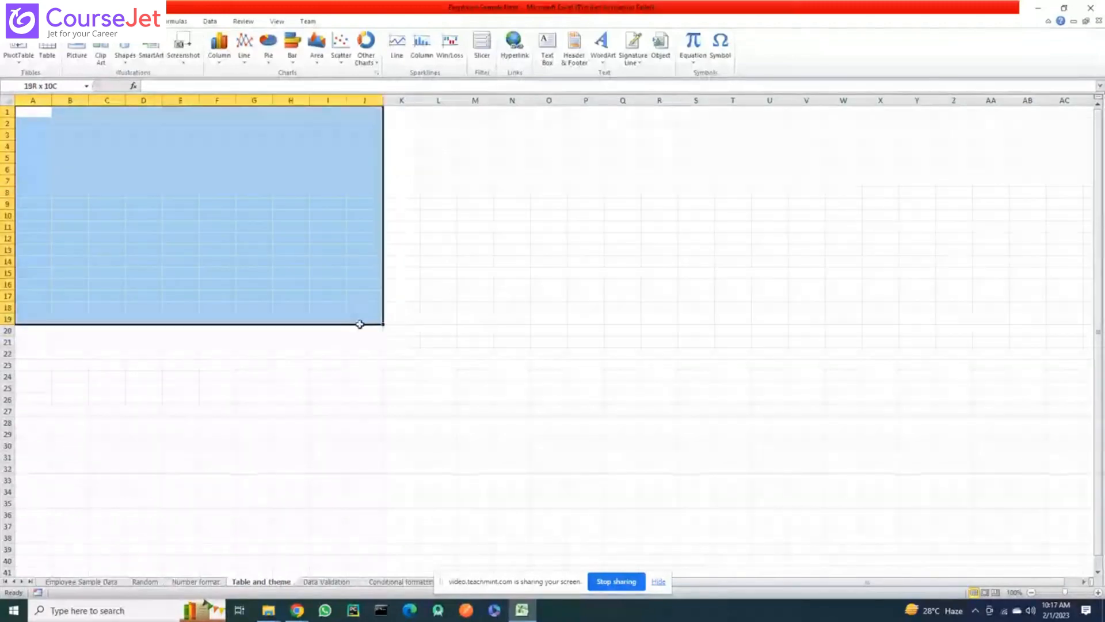
left_click_drag(360, 324, 363, 328)
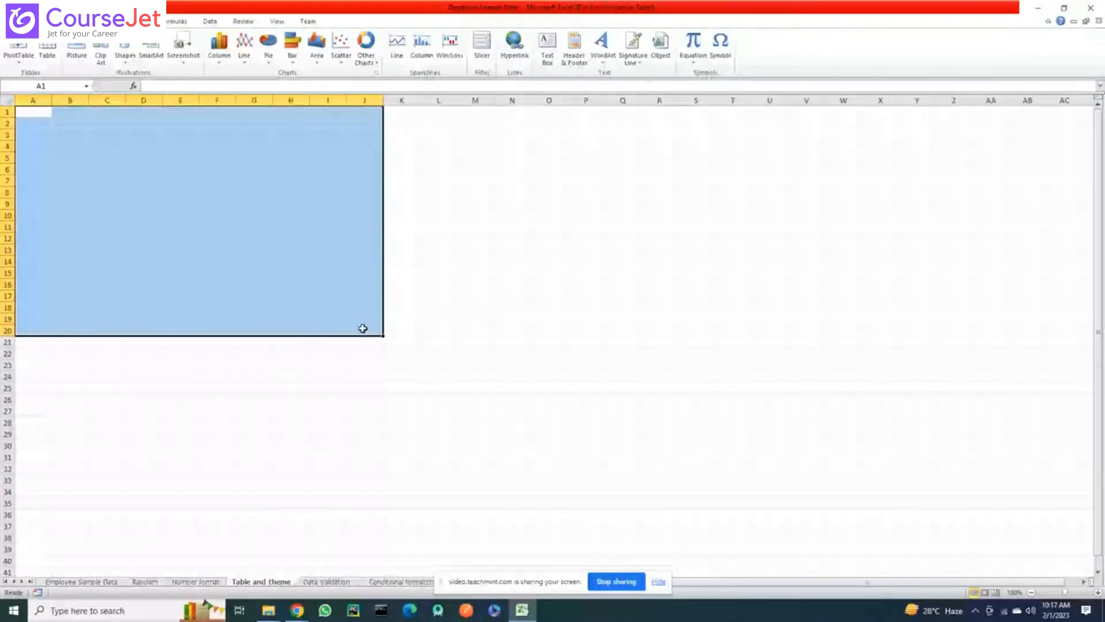
key("ctrl+t")
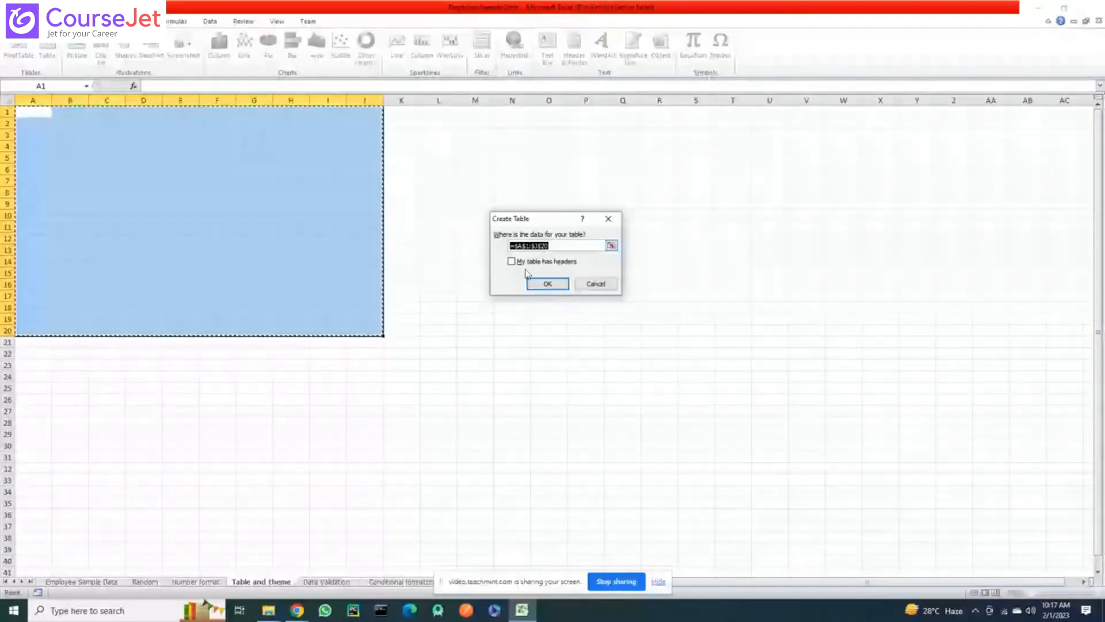
left_click(525, 261)
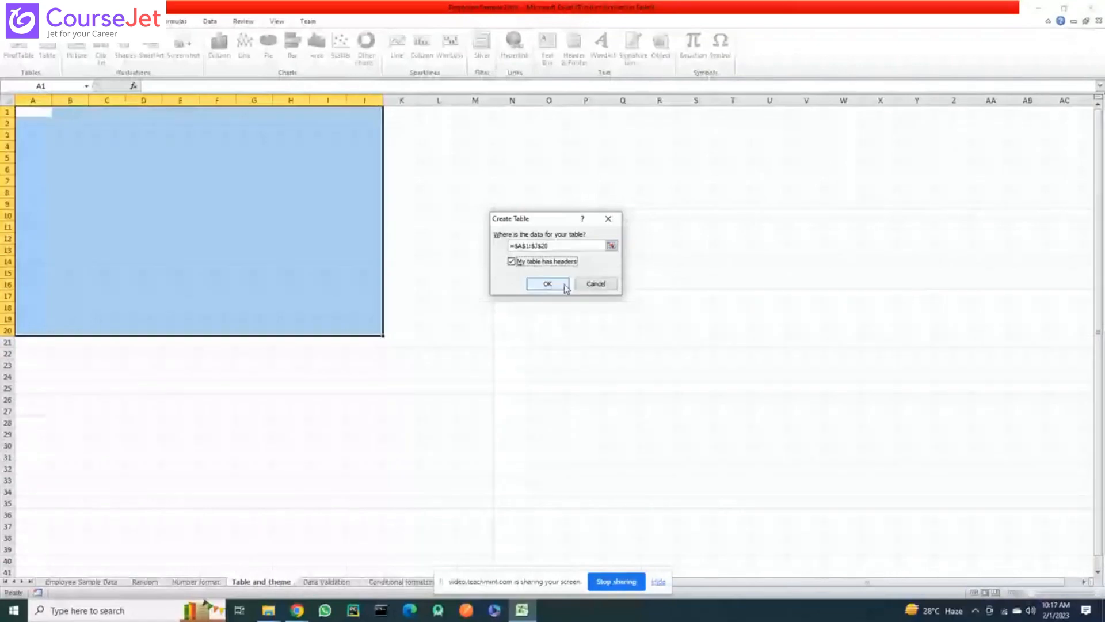
left_click(547, 284)
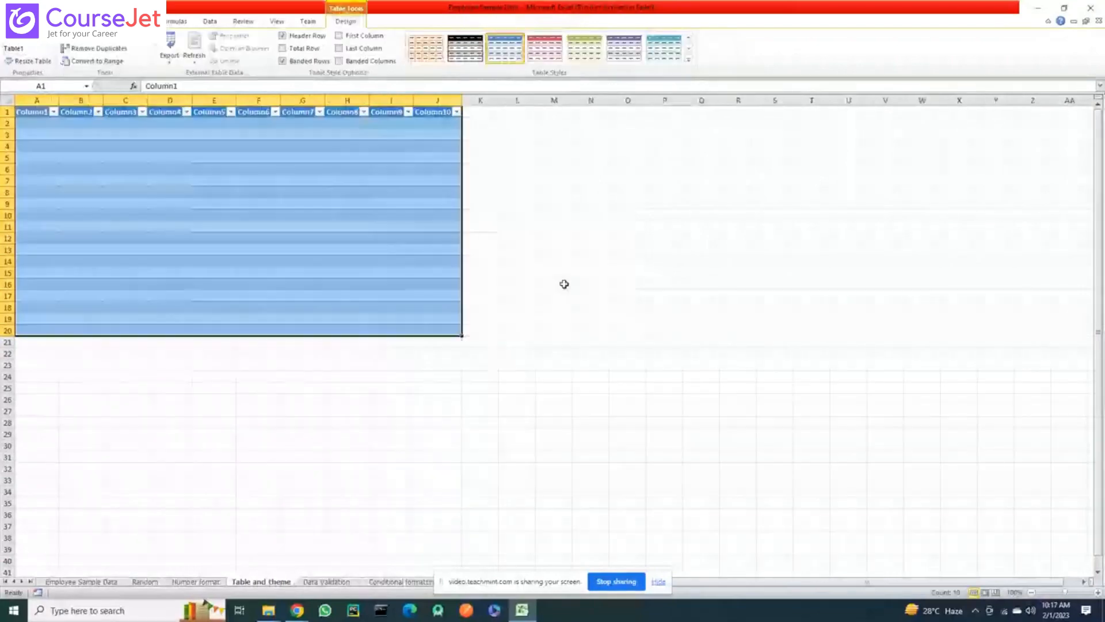
Rename the table's first four column headers to S.no, Name, salary and tax
left_click(43, 117)
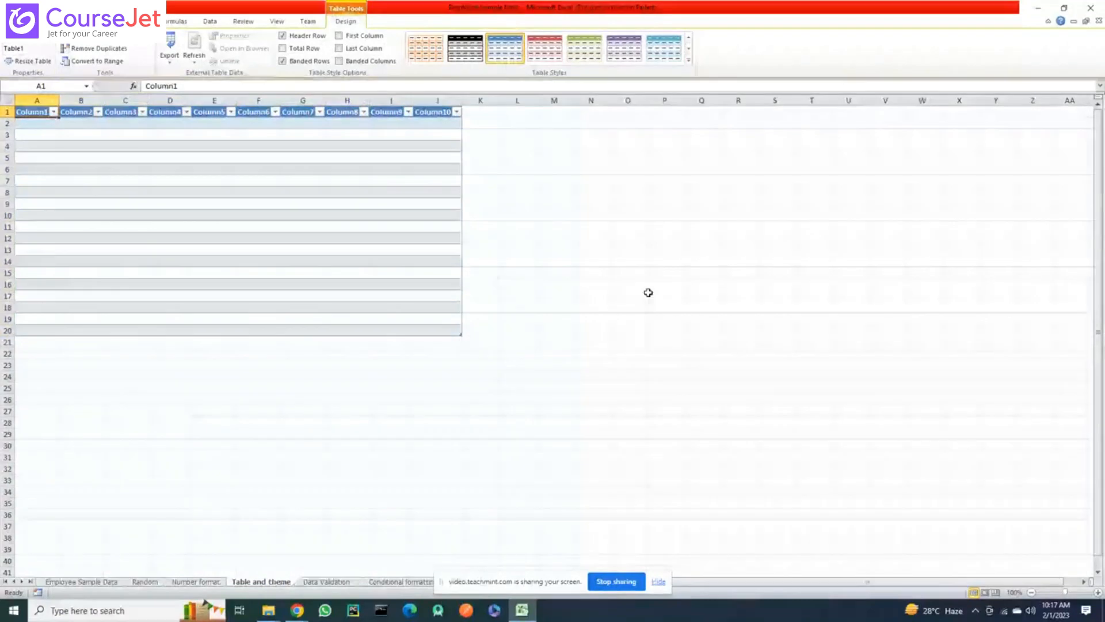
type("S.no")
key("Tab")
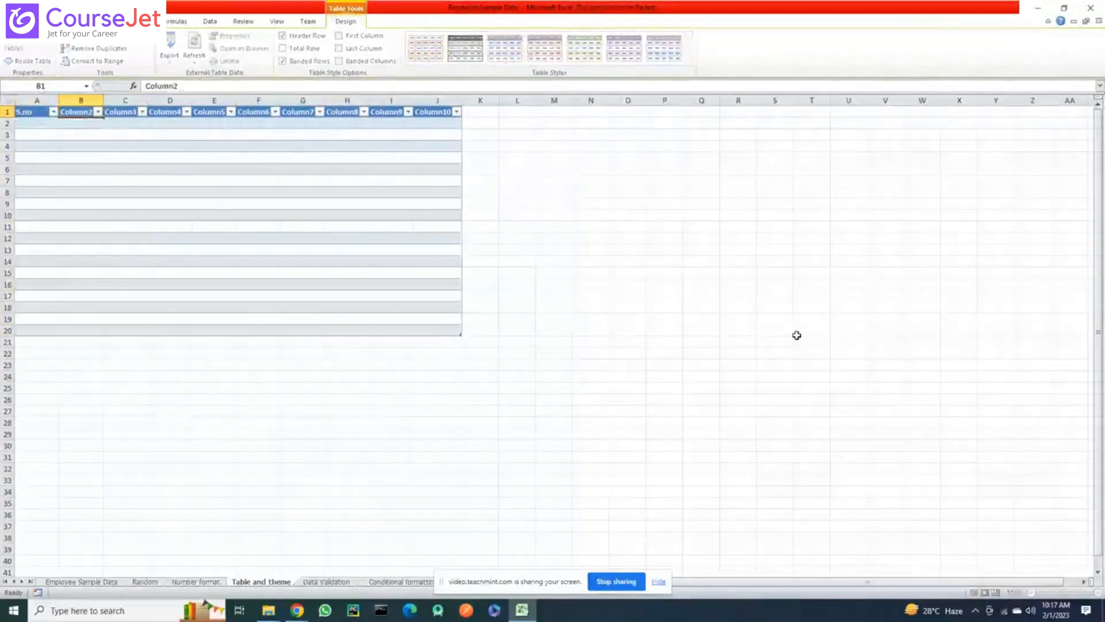
type("Name")
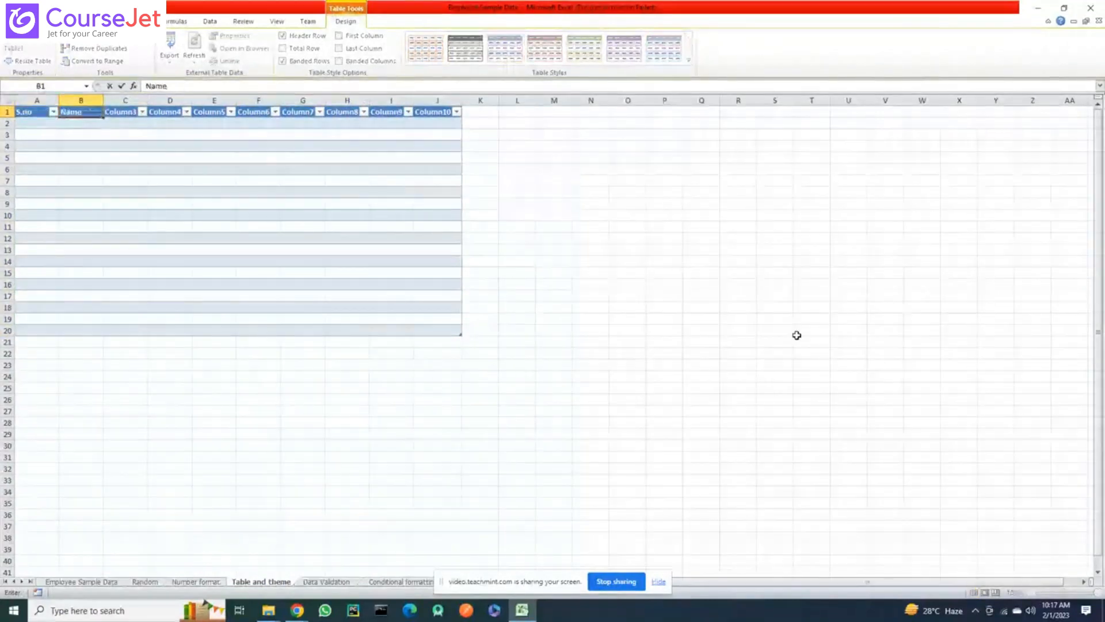
key("Tab")
type("sa")
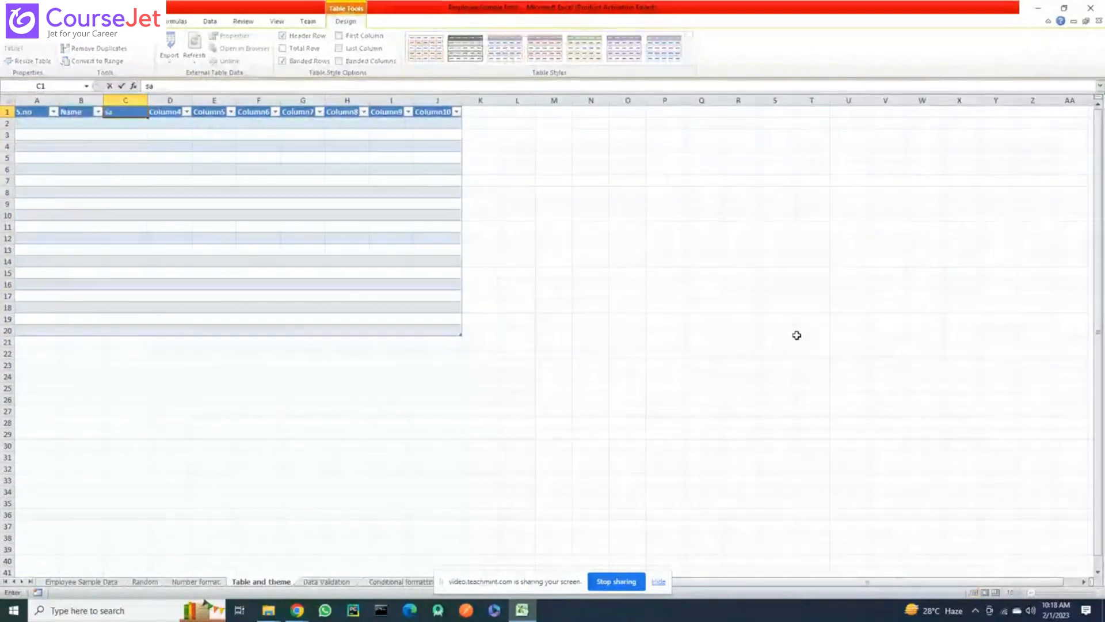
type("lary")
key("Tab")
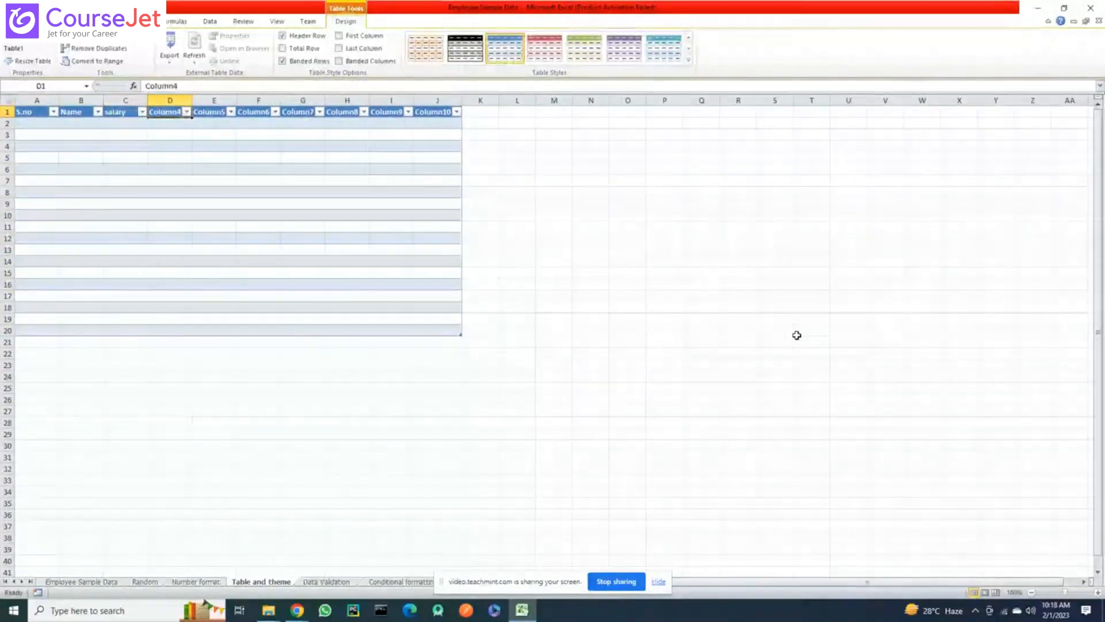
type("tax")
key("Return")
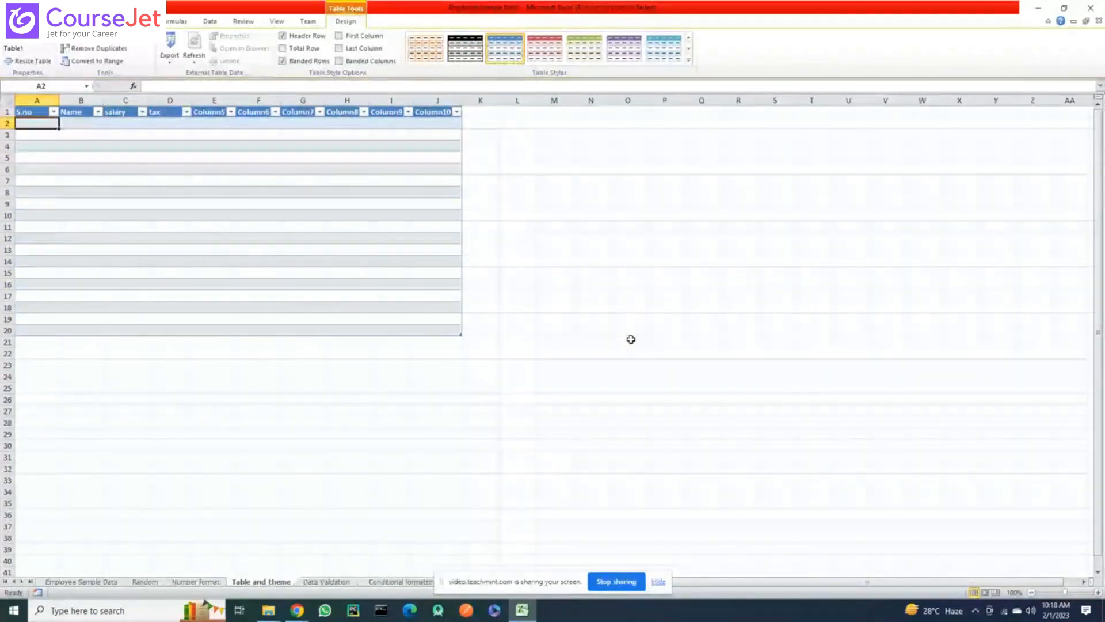
Enter 1 and 2 in the S.no column and extend the series down to 19 in row 20
type("1")
key("Return")
type("2")
key("Return")
left_click(48, 122)
double_click(48, 122)
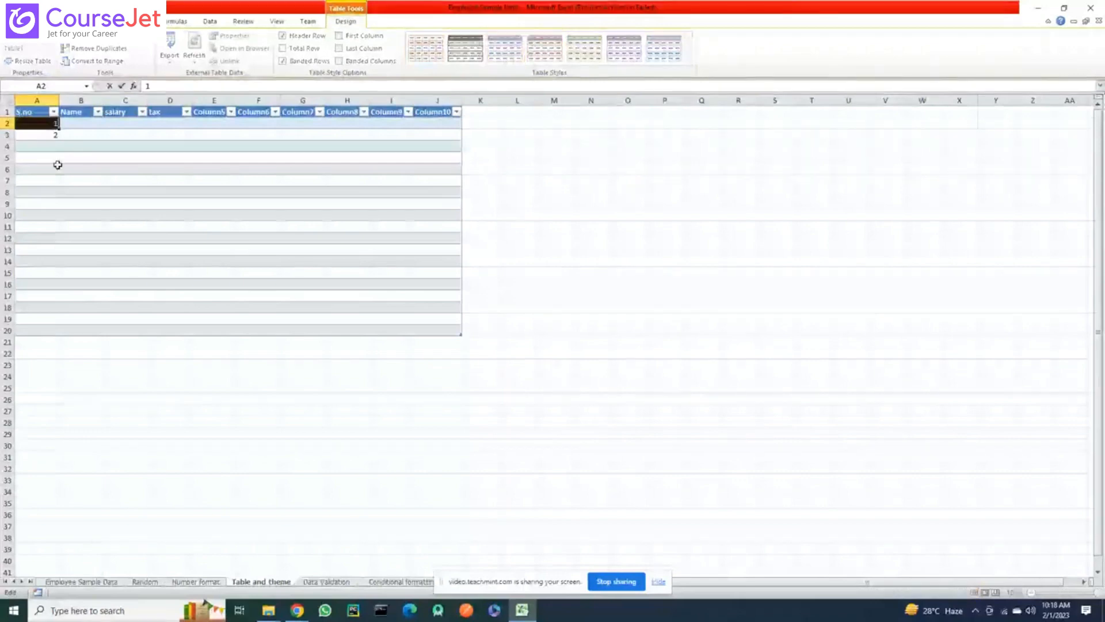
left_click(57, 165)
left_click(46, 122)
left_click_drag(47, 122, 46, 135)
double_click(59, 141)
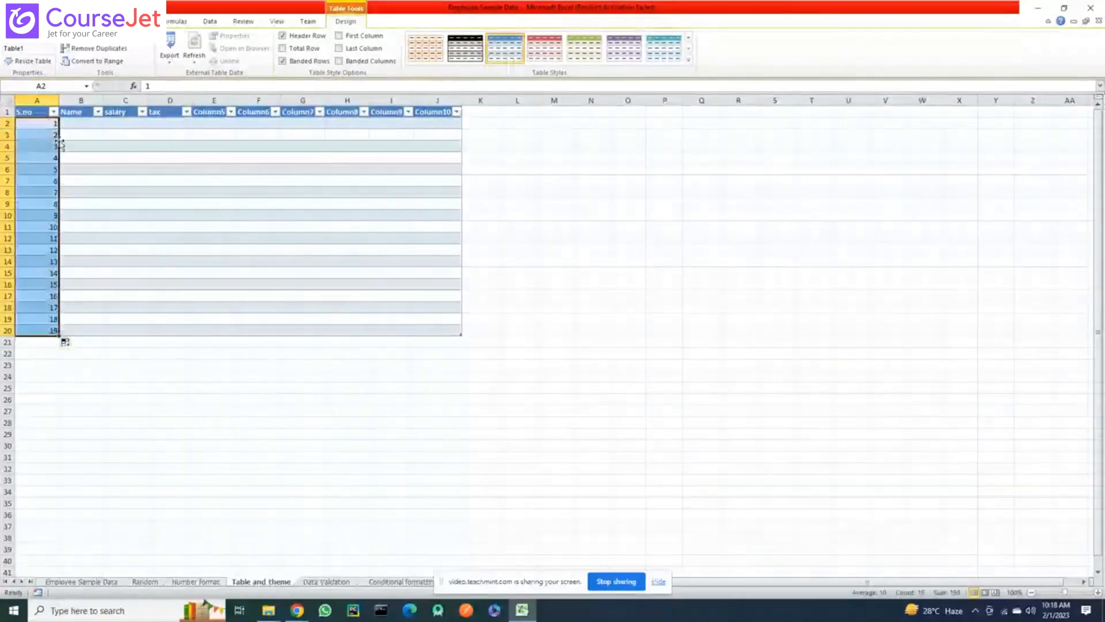
Enter a, b and c in the Name column from B2 and repeat the pattern down to B20
left_click(91, 122)
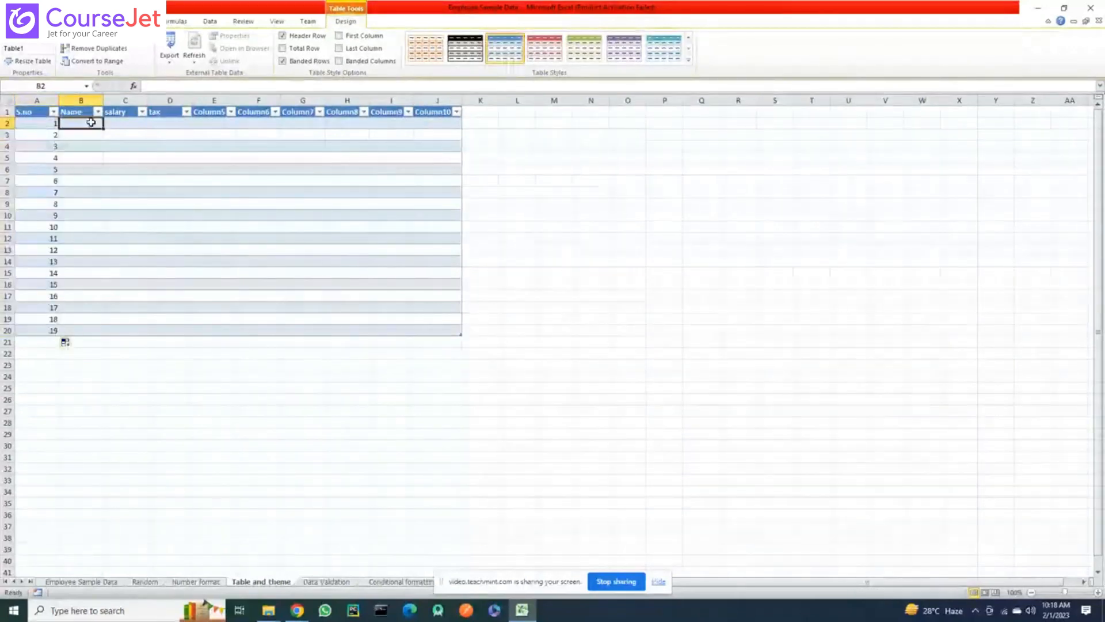
type("a")
key("Return")
type("b")
key("Return")
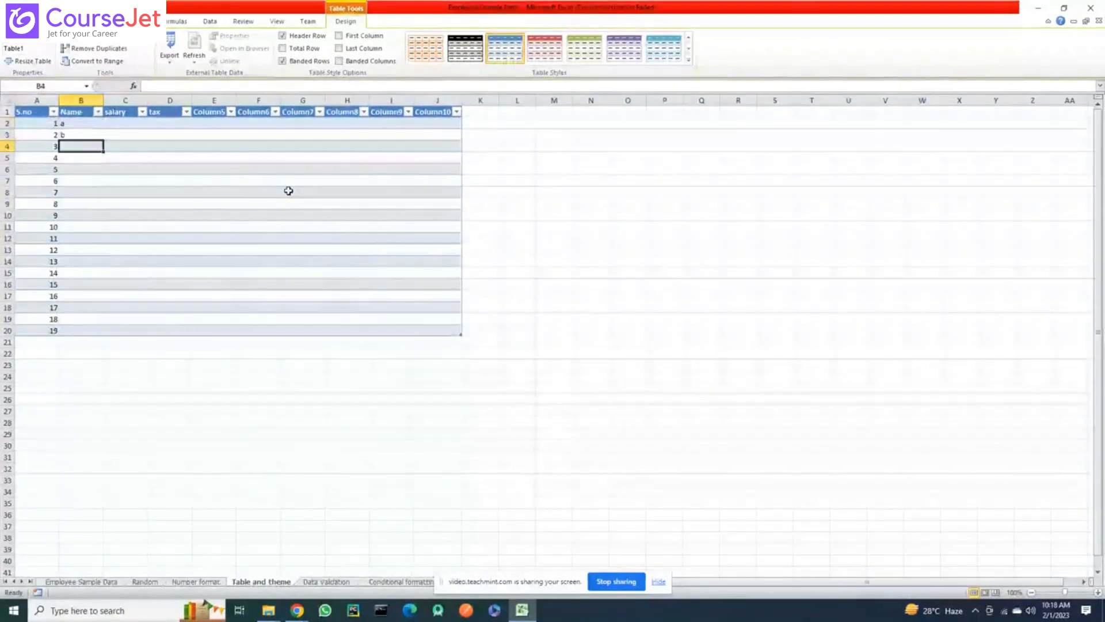
type("c")
key("Return")
left_click_drag(77, 124, 104, 332)
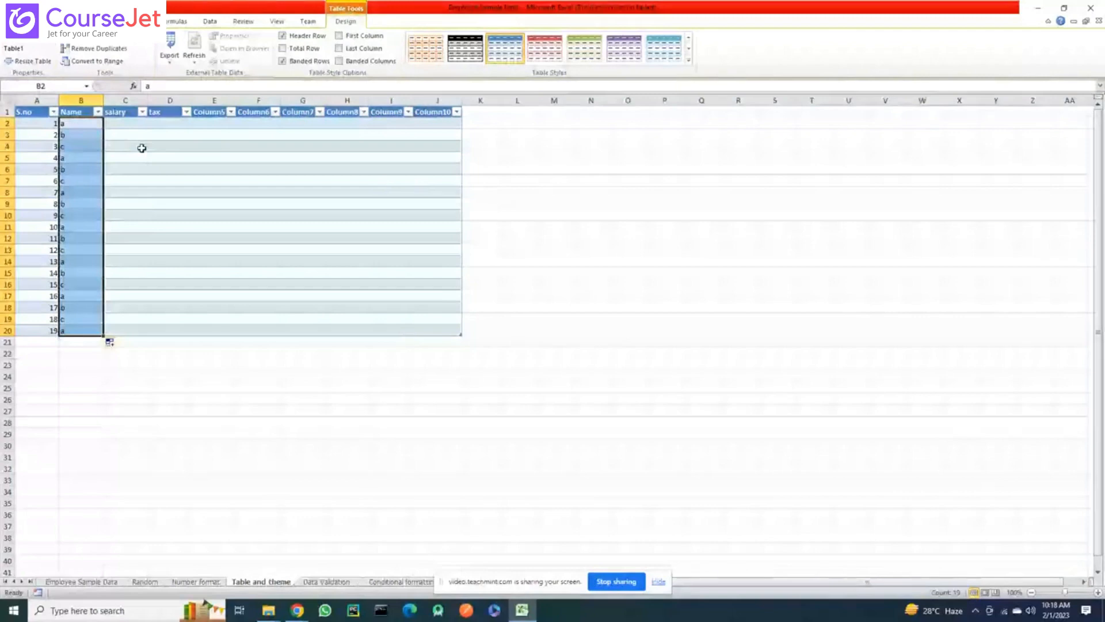
Fill the salary column from C2 with random numbers using =RANDBETWEEN(100000,1000000)
left_click(144, 125)
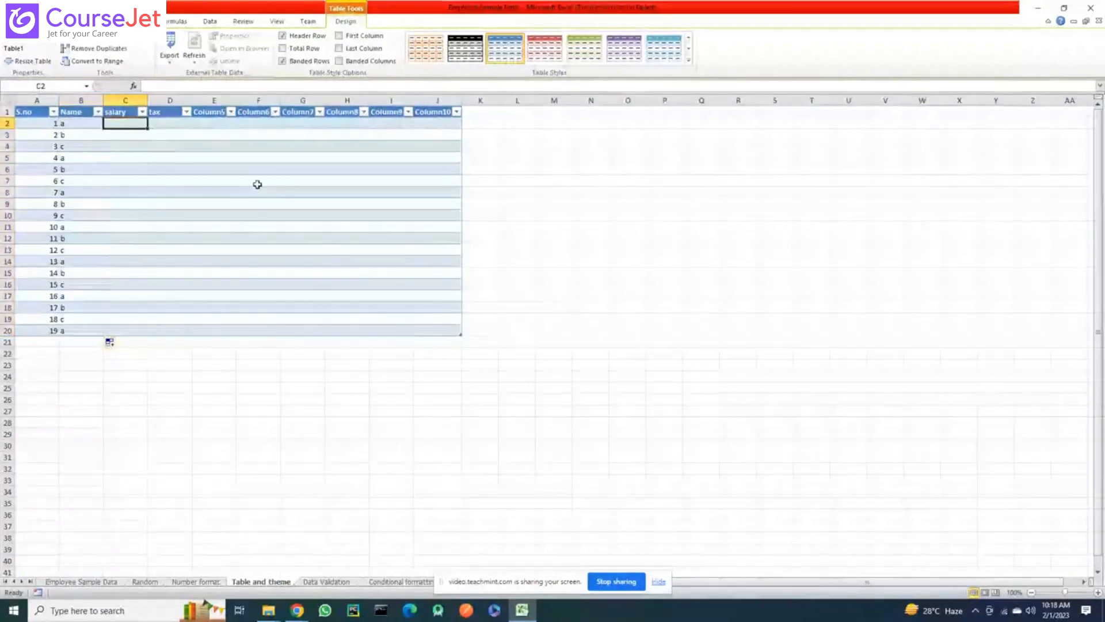
type("100")
key("Escape")
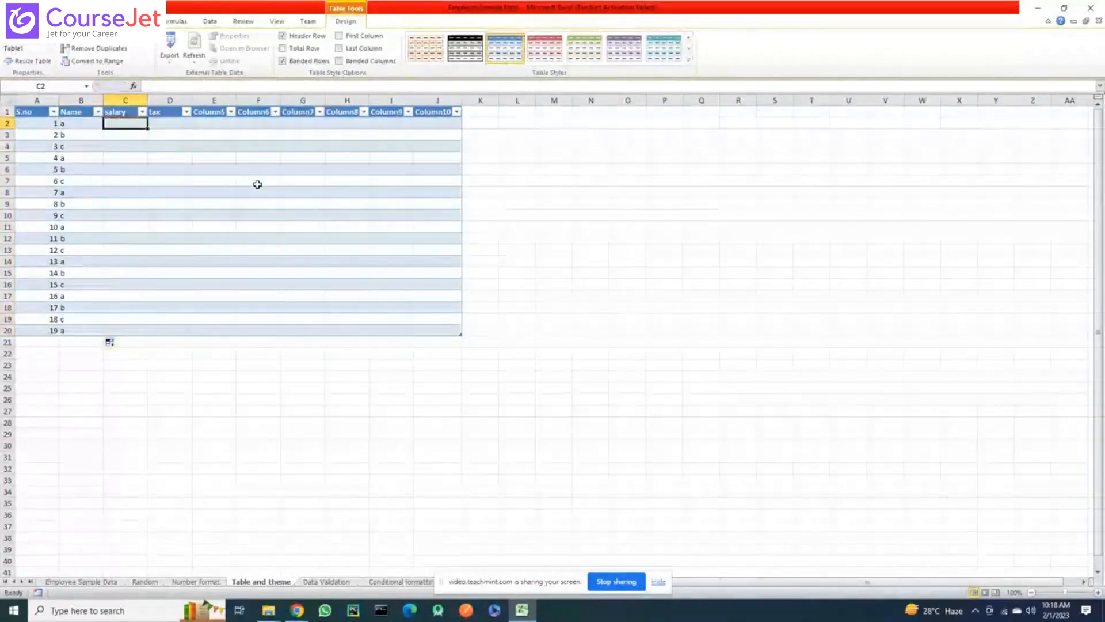
type("=randb")
key("Tab")
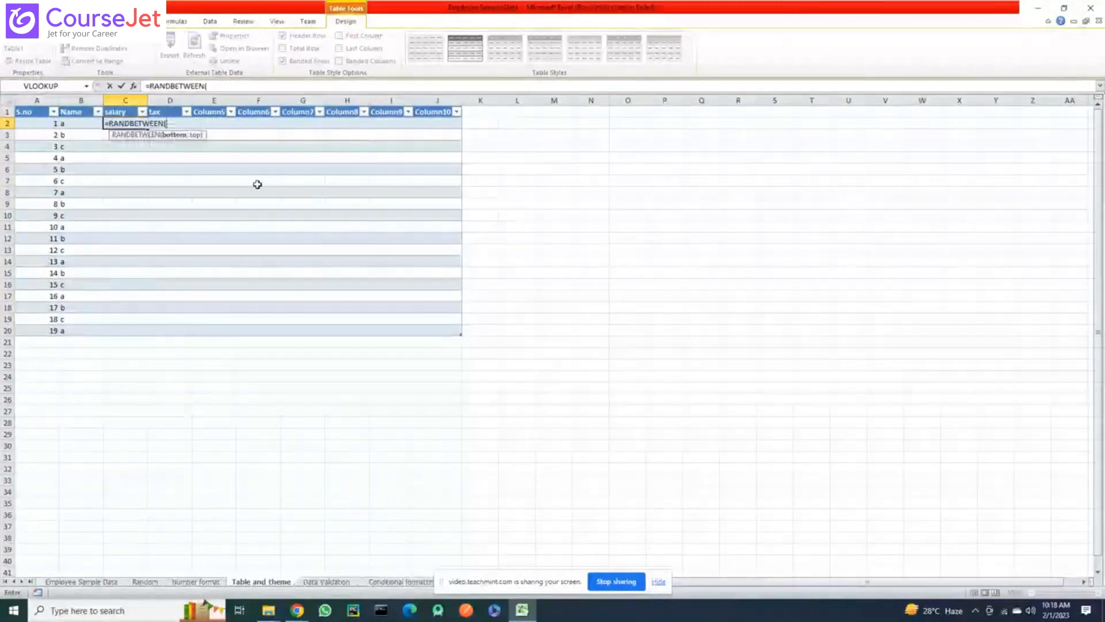
type("10000")
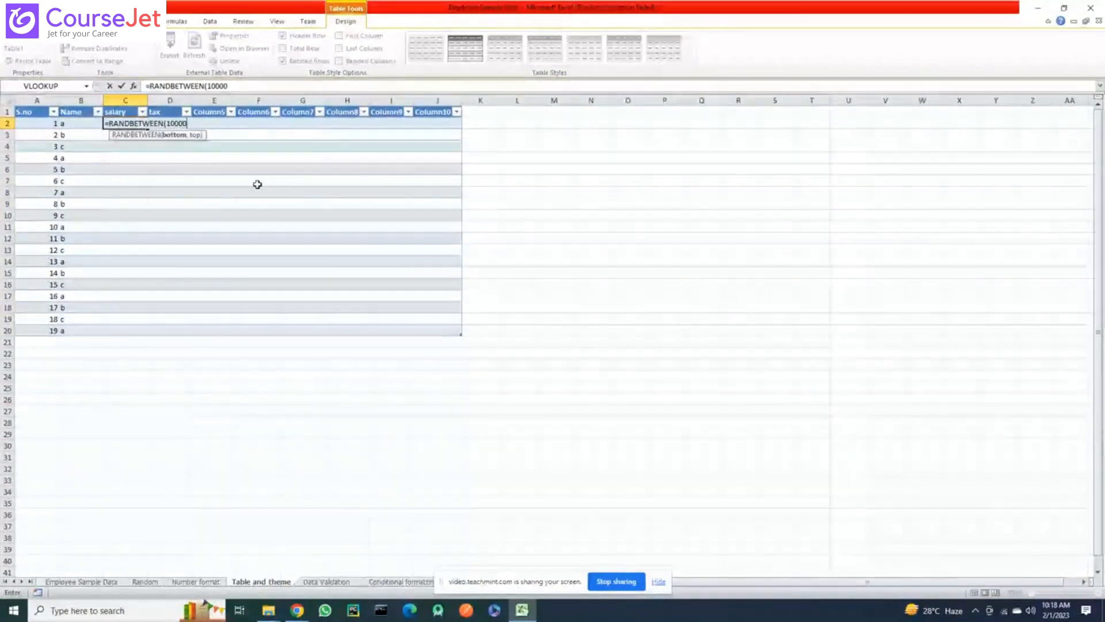
type("0,")
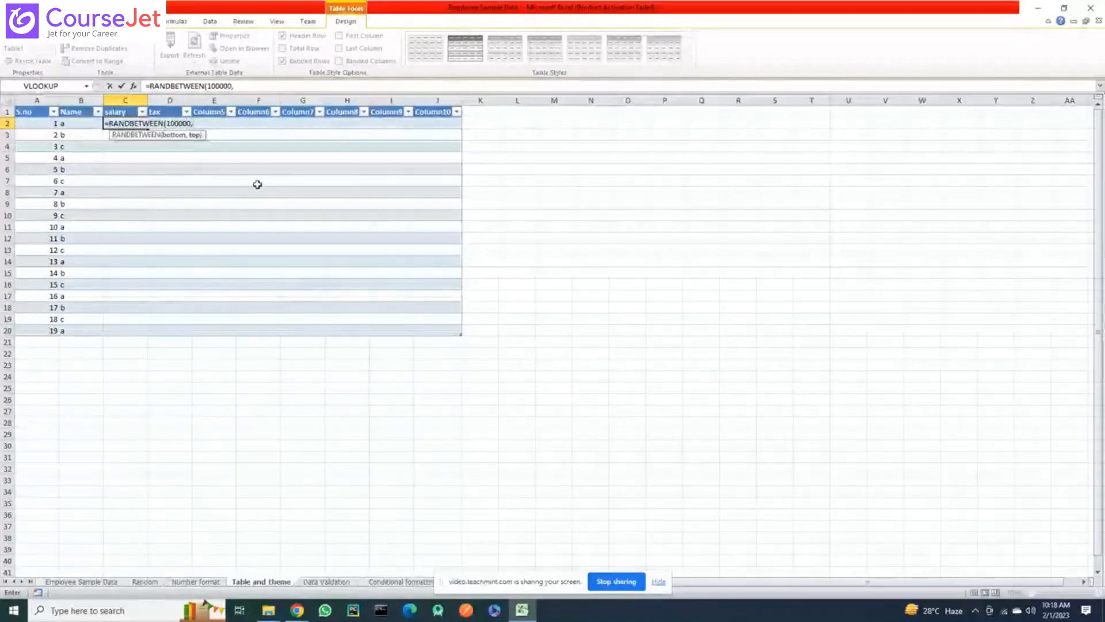
type("1000000")
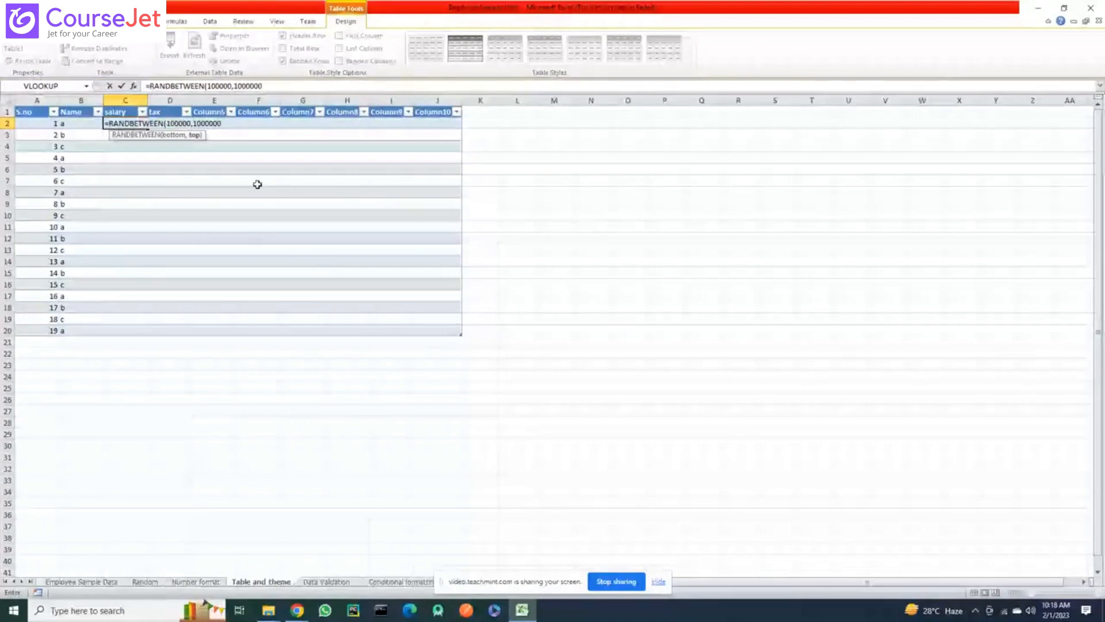
key("Return")
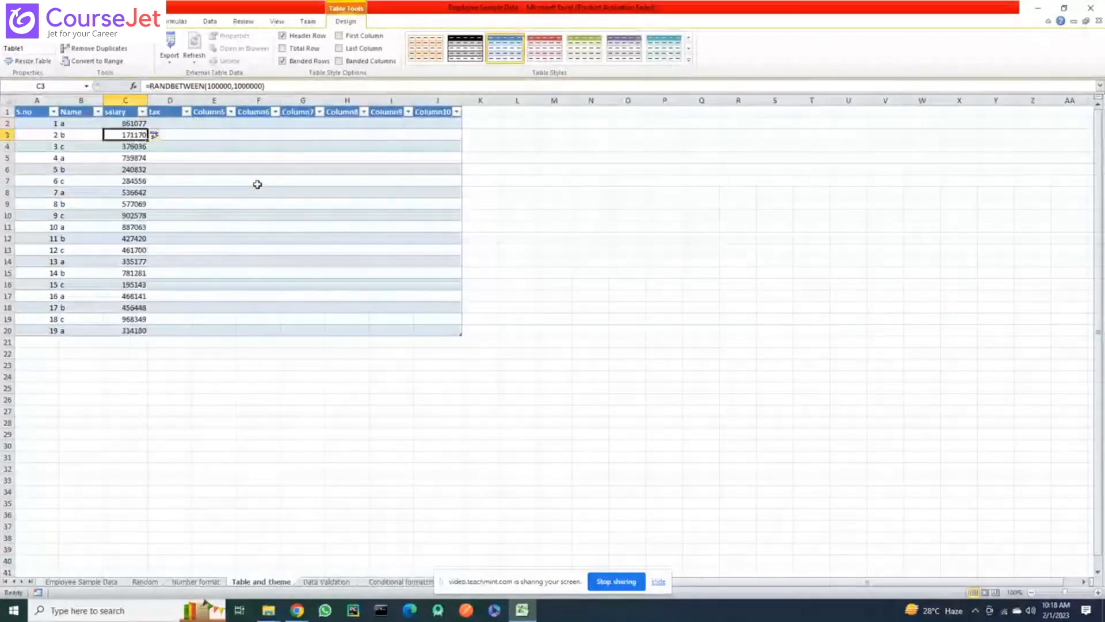
Enter =RANDBETWEEN(100000,1000000) in cell L2 outside the table, and select C2 to compare its formula
left_click(517, 120)
type("=rand")
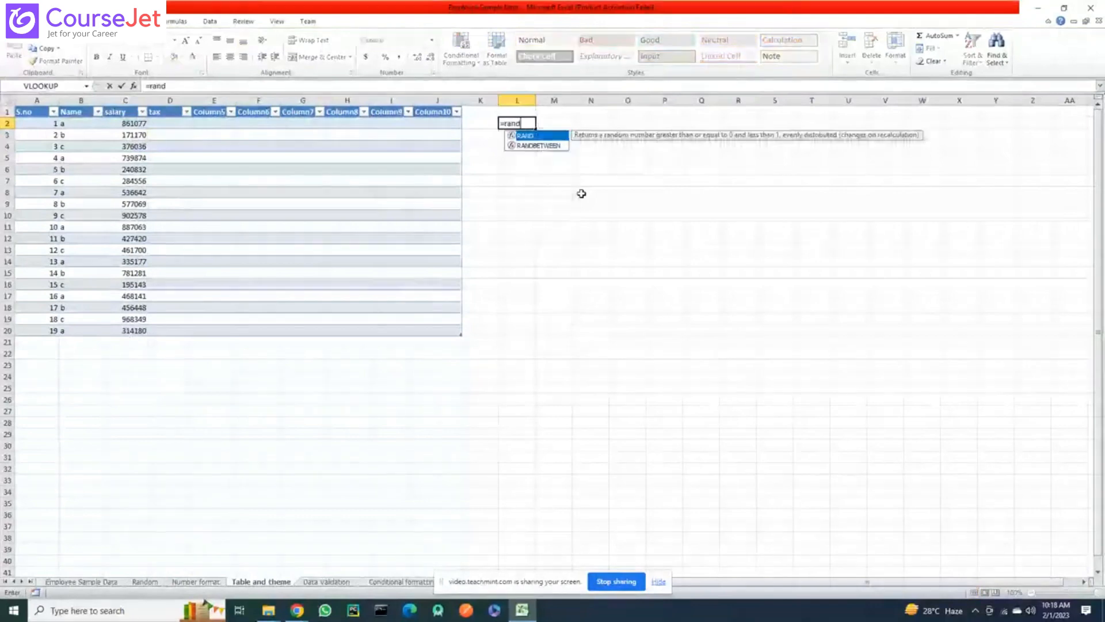
key("Down")
key("Tab")
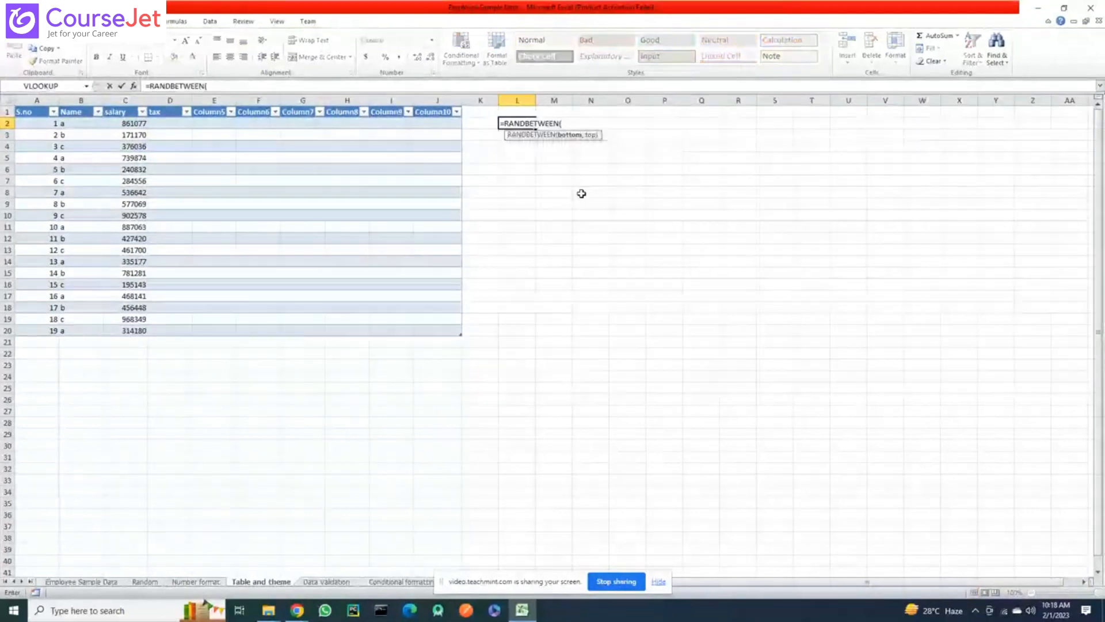
type("100000")
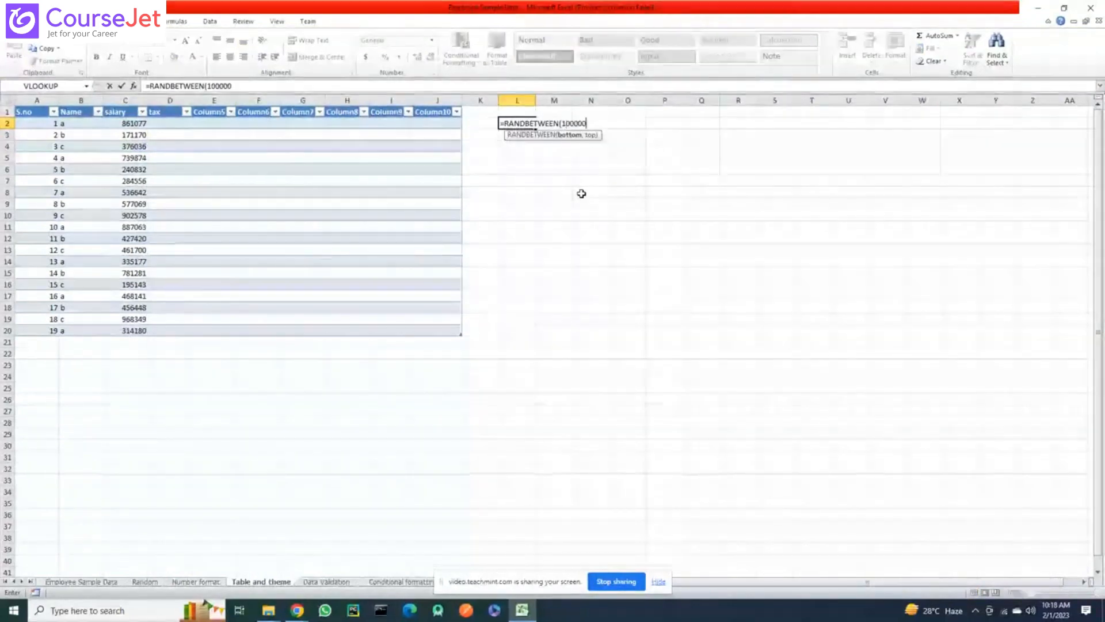
type(",")
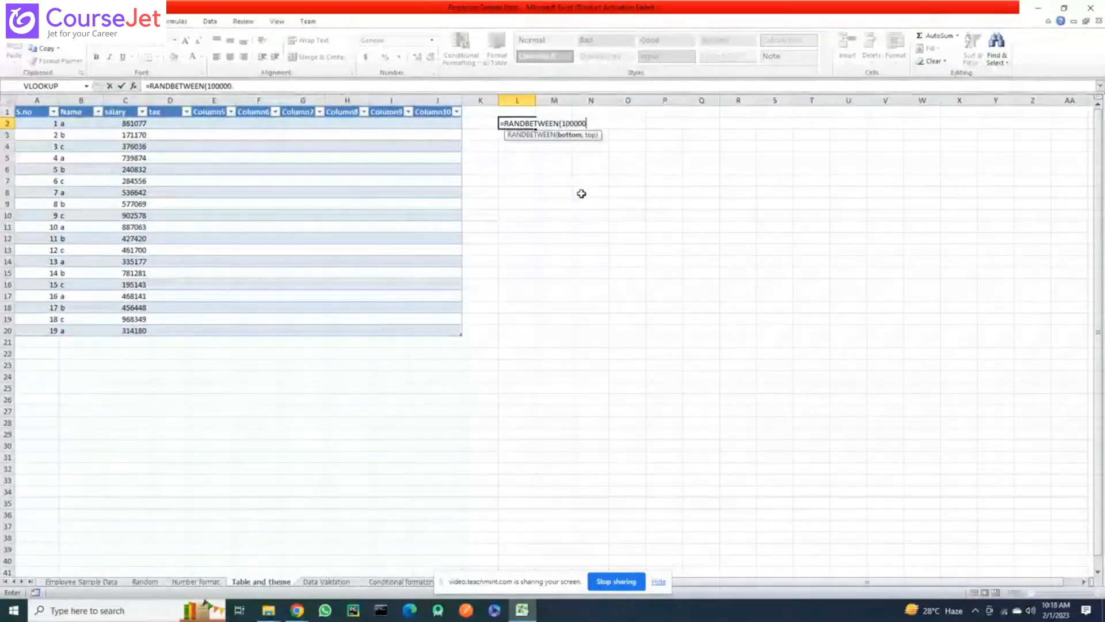
type("1000000")
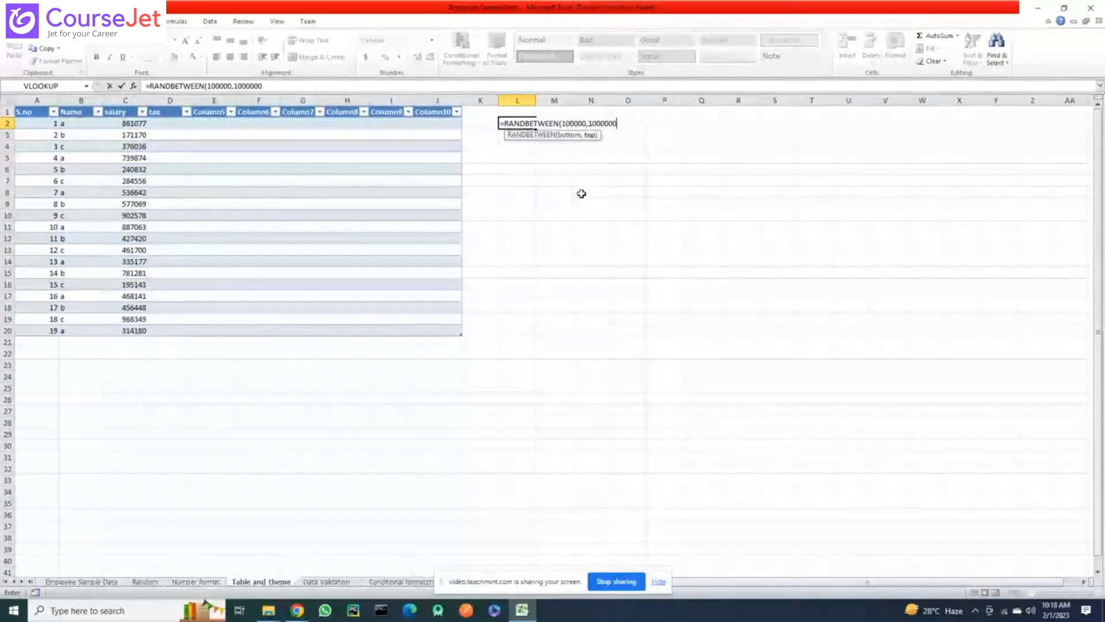
type(")")
key("Return")
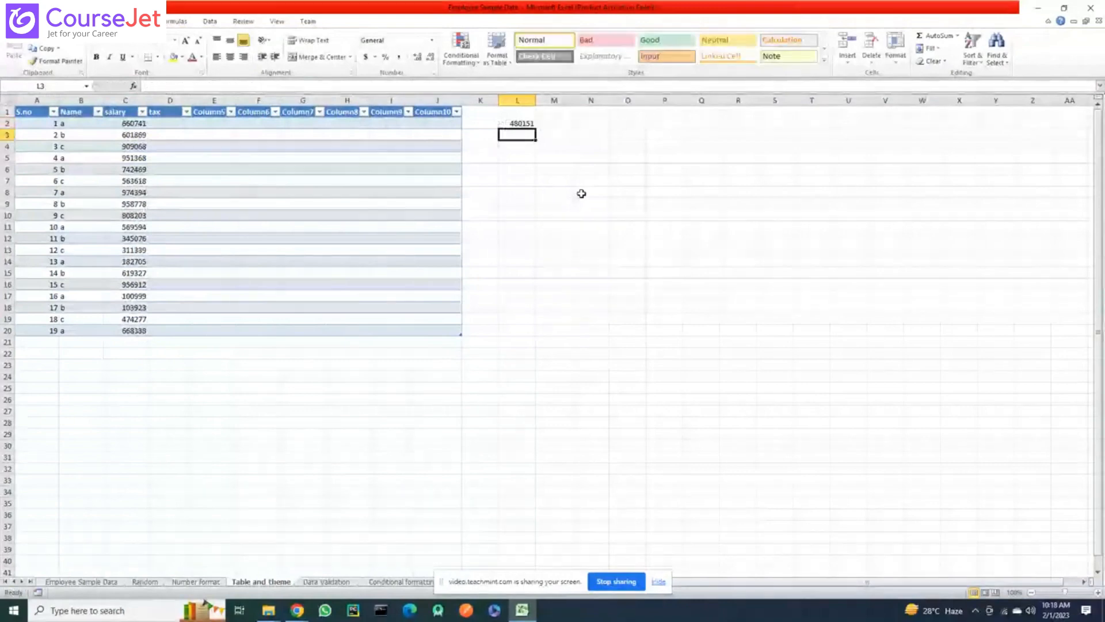
key("Up")
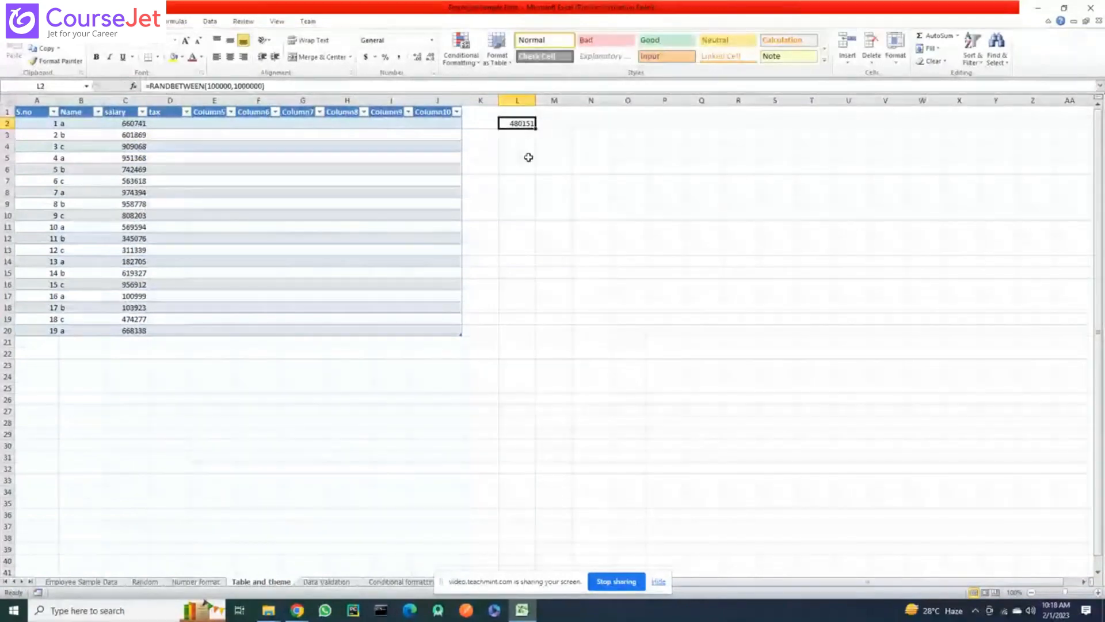
left_click(130, 123)
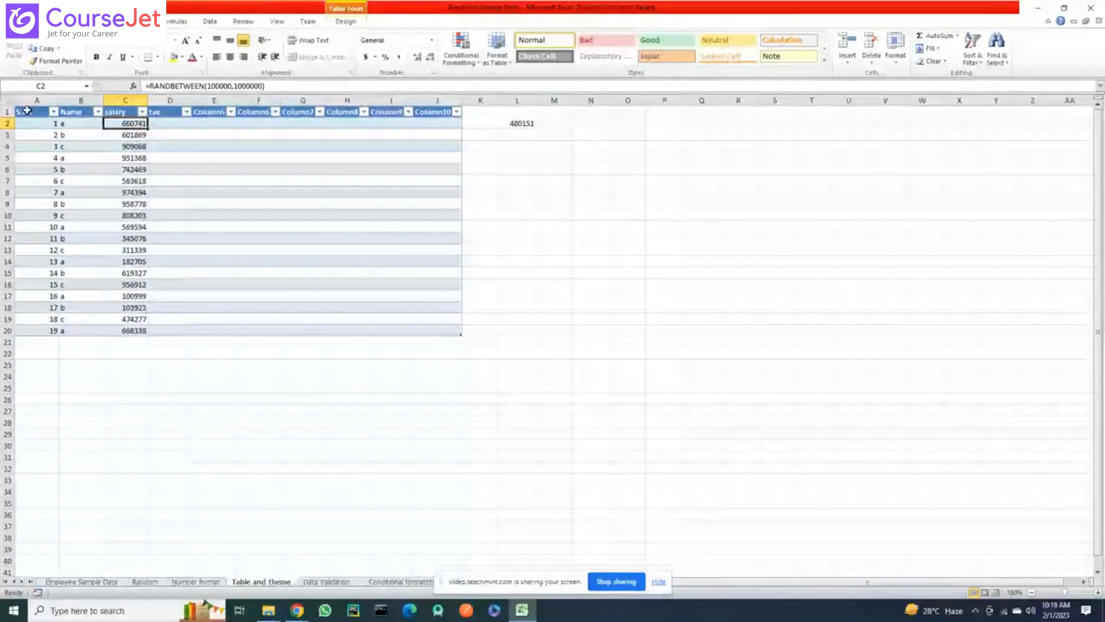
Enter a tax rate of 10% in cell D2 and leave cell D3 below it empty
left_click(176, 127)
type("10")
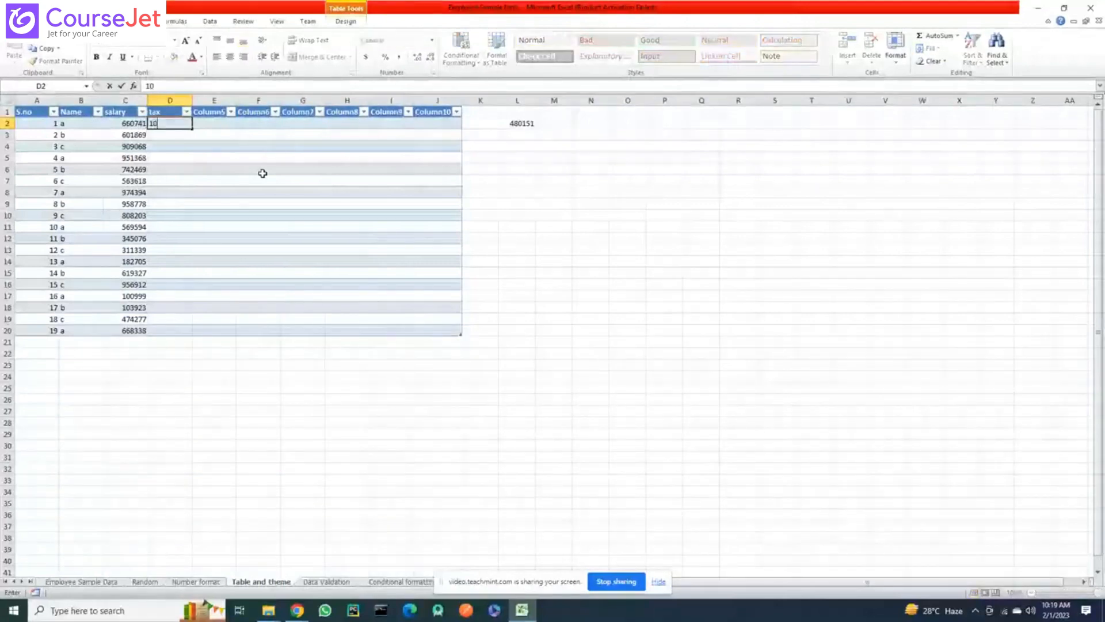
type("%")
key("Return")
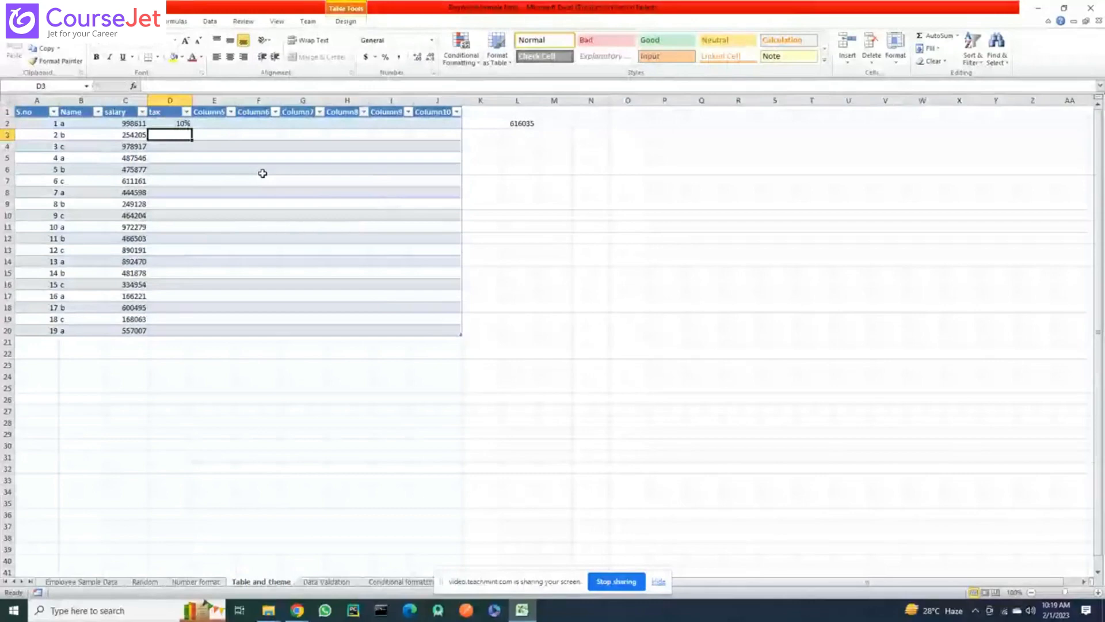
type("12")
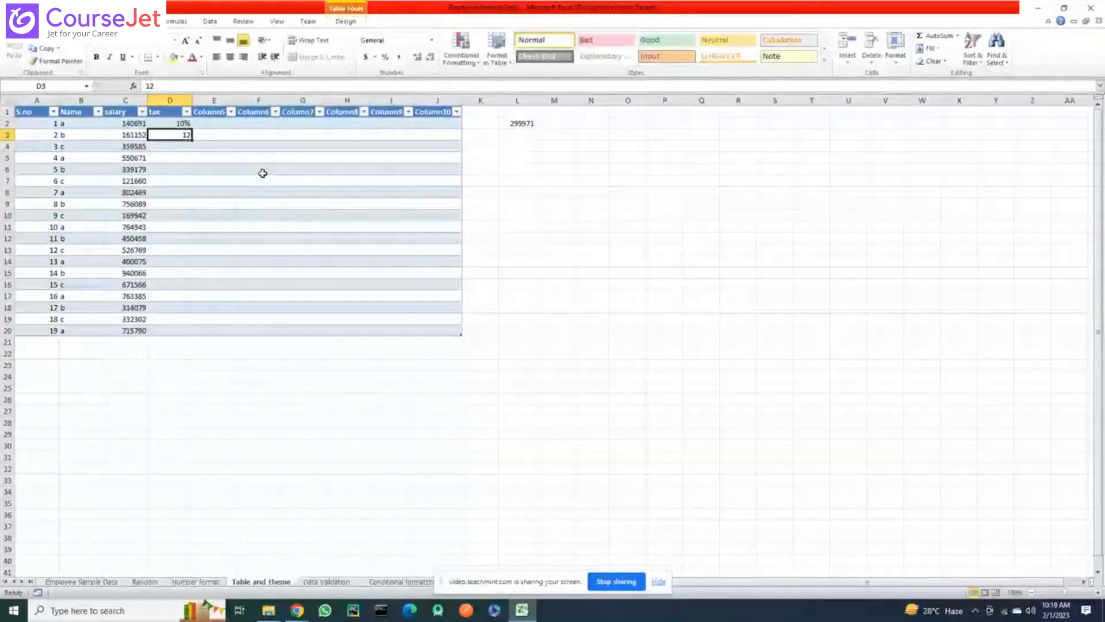
key("Delete")
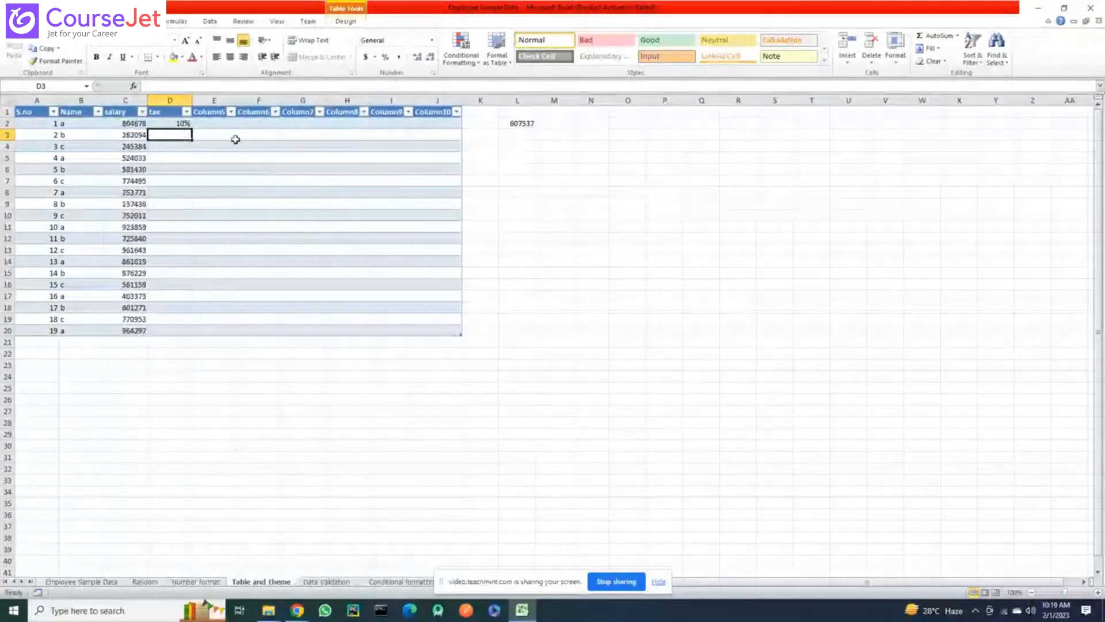
Rename the fifth table column header in E1 as Tax amount
left_click(218, 123)
left_click(213, 110)
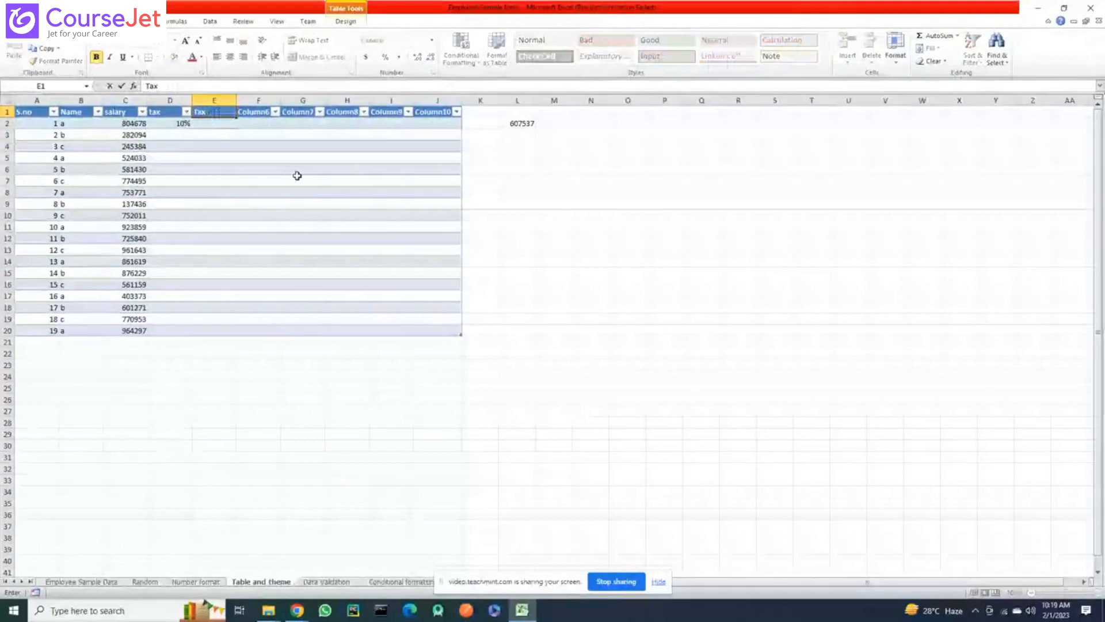
type("amount")
key("Return")
type("=")
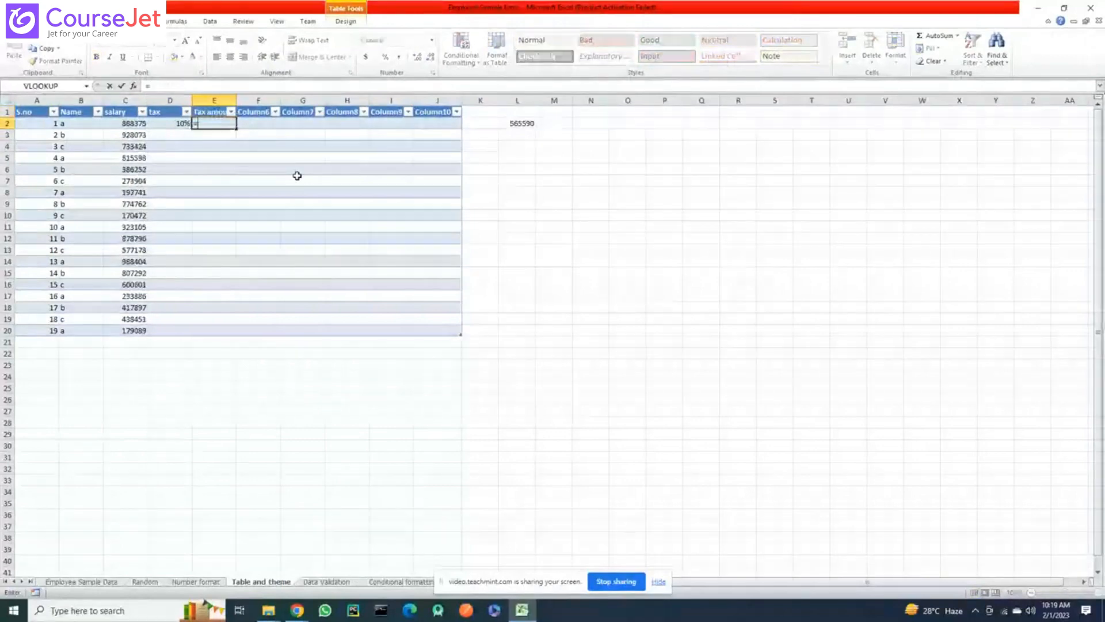
key("Left")
key("Left")
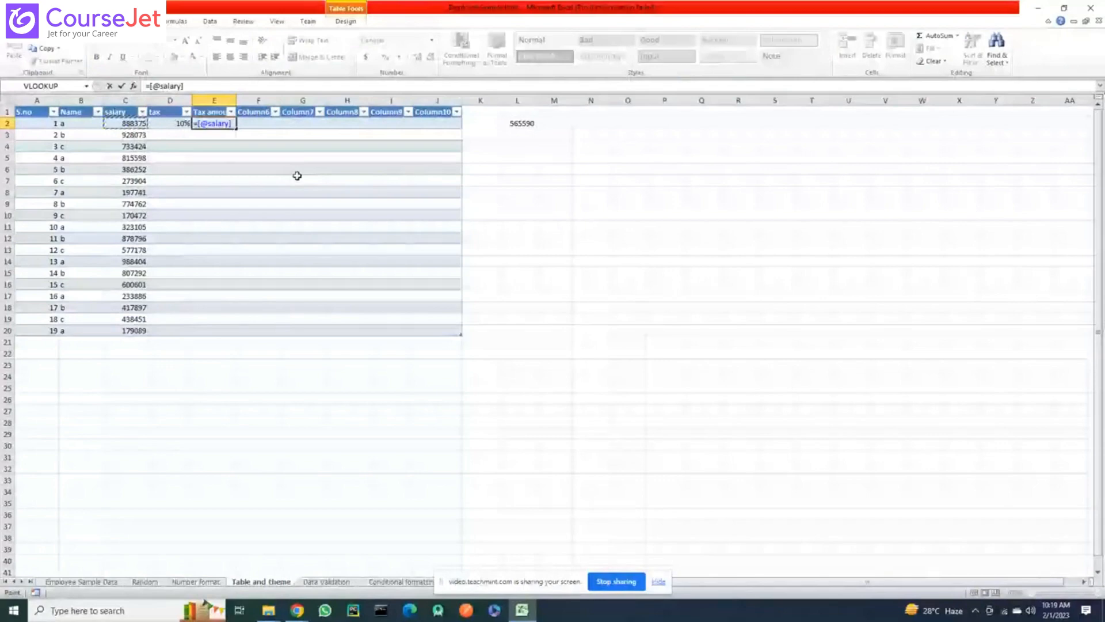
type("*")
key("Left")
key("Return")
Enter tax rates of 12% in D3 and 14% in D4 of the tax column
key("Left")
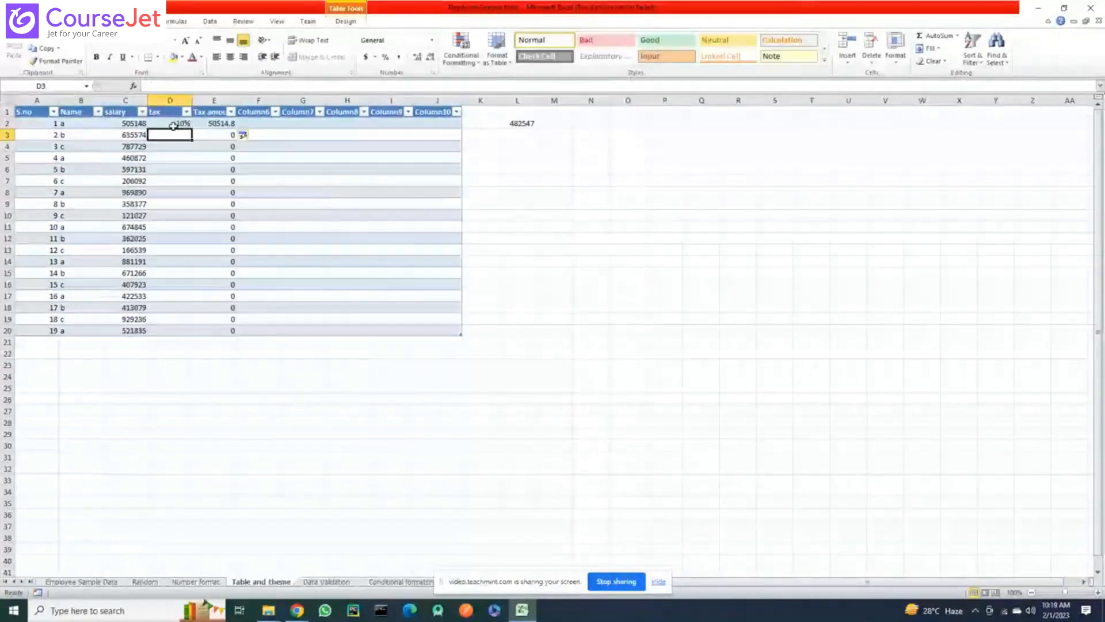
left_click_drag(173, 135, 181, 334)
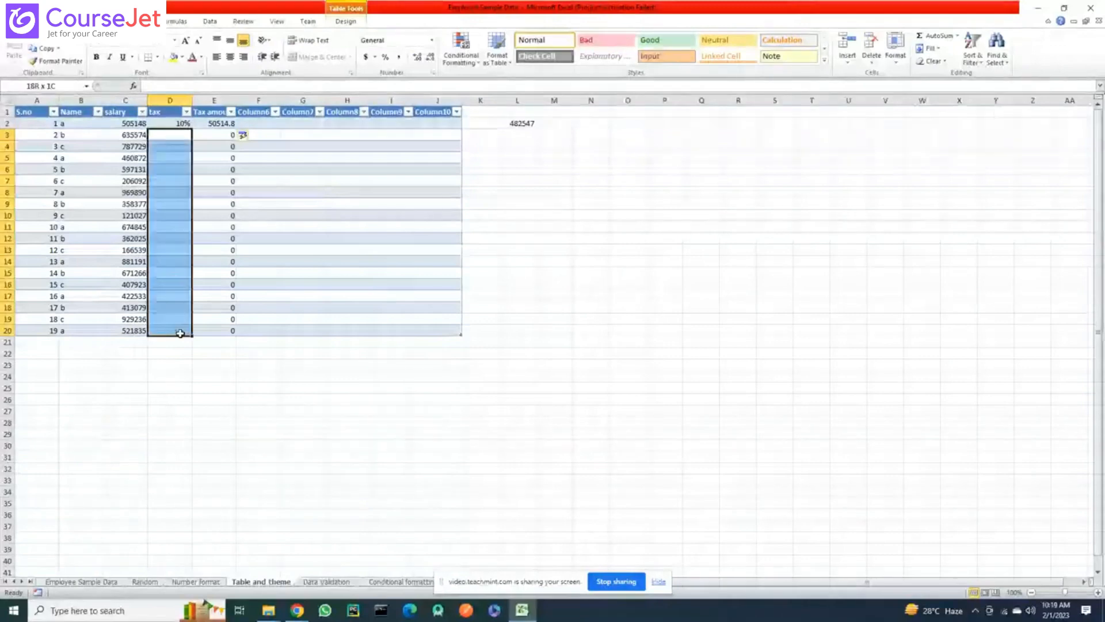
left_click(171, 136)
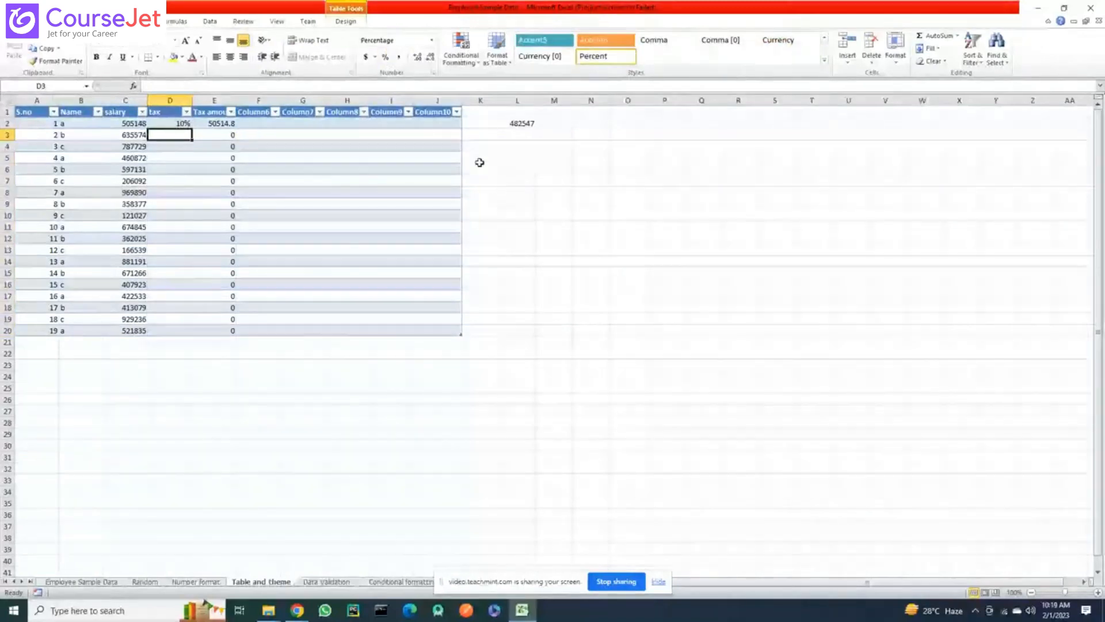
type("12")
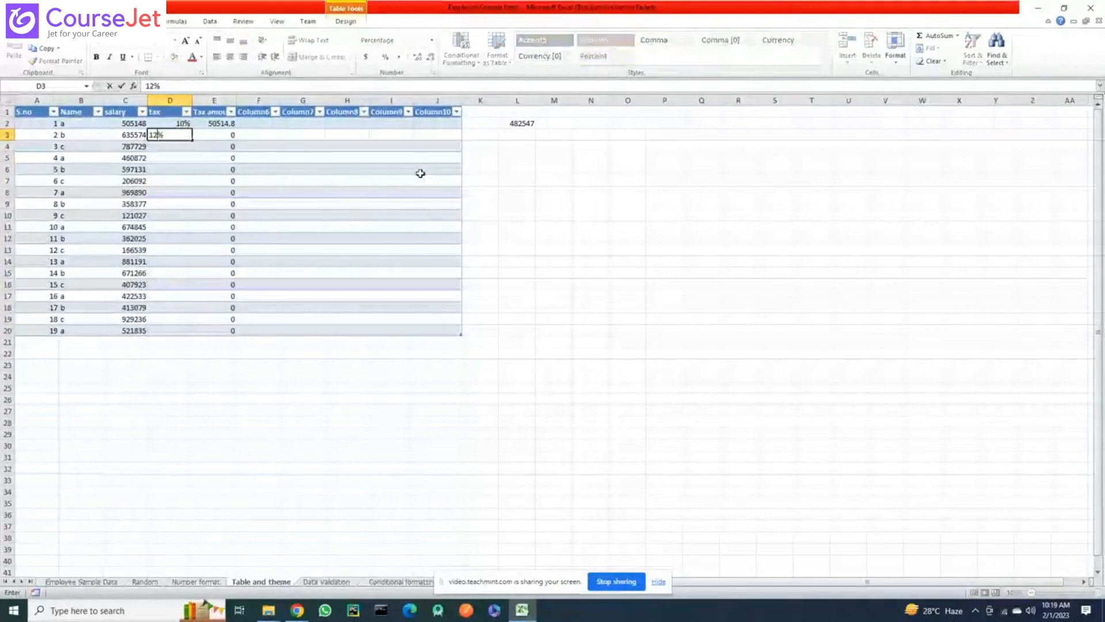
key("Return")
type("14")
key("Return")
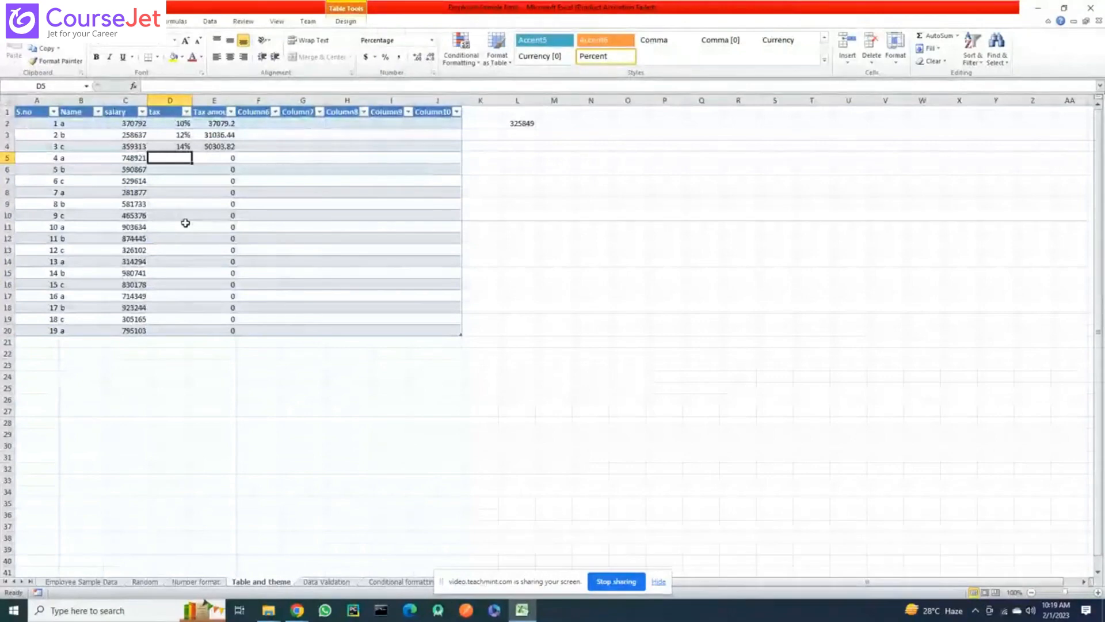
Try extending the table with serial number 20 in A21, and undo both the table expansion and the entry
left_click(41, 343)
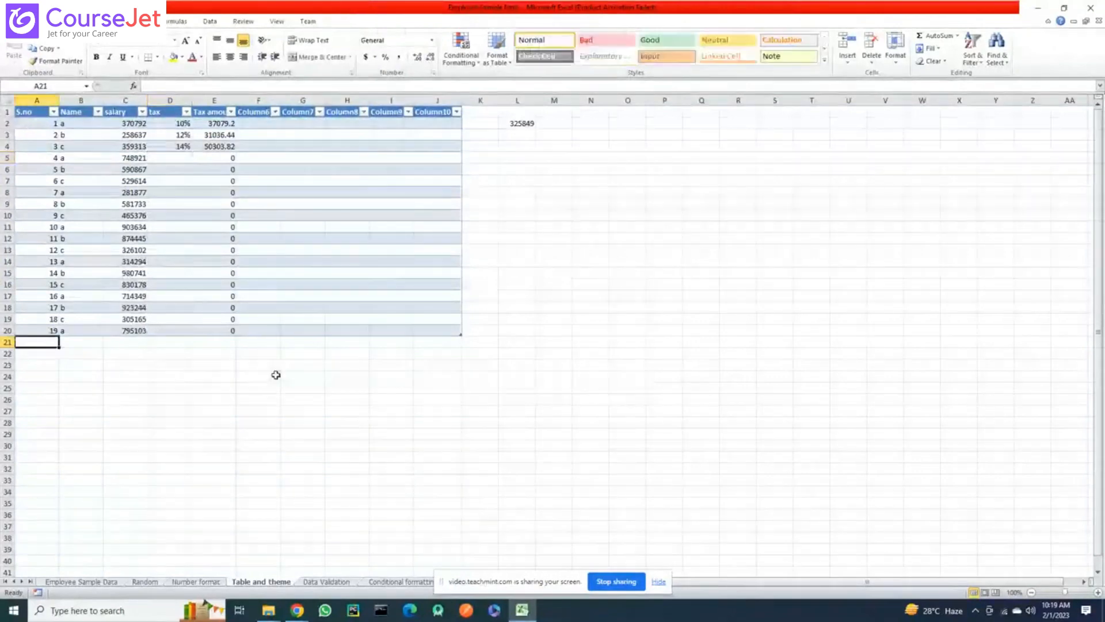
type("20")
key("Return")
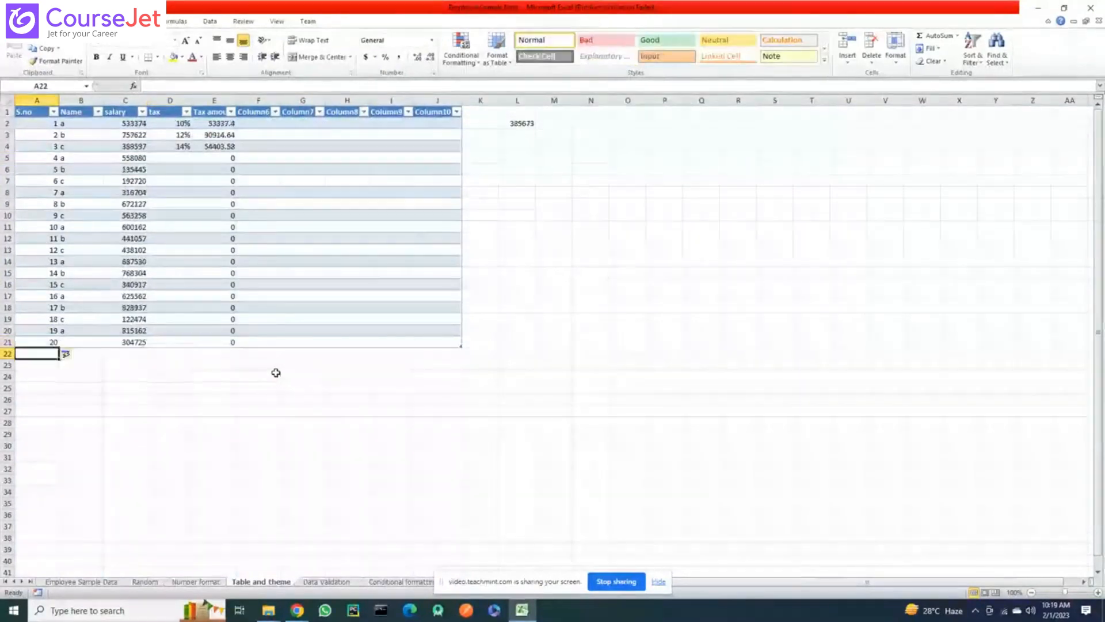
left_click(49, 342)
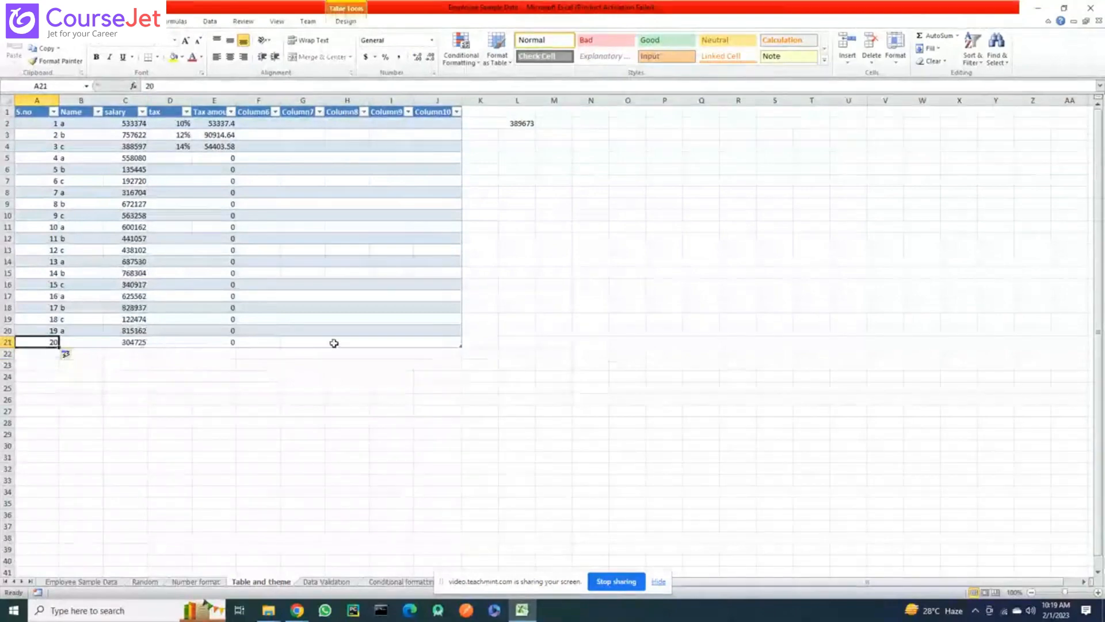
key("ctrl+z")
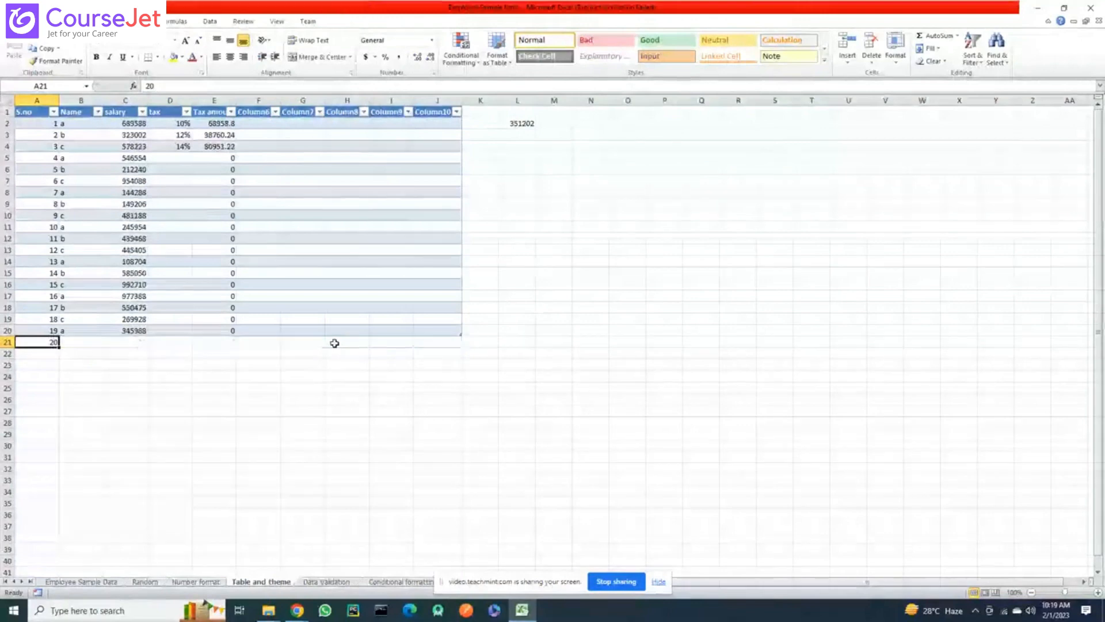
key("ctrl+z")
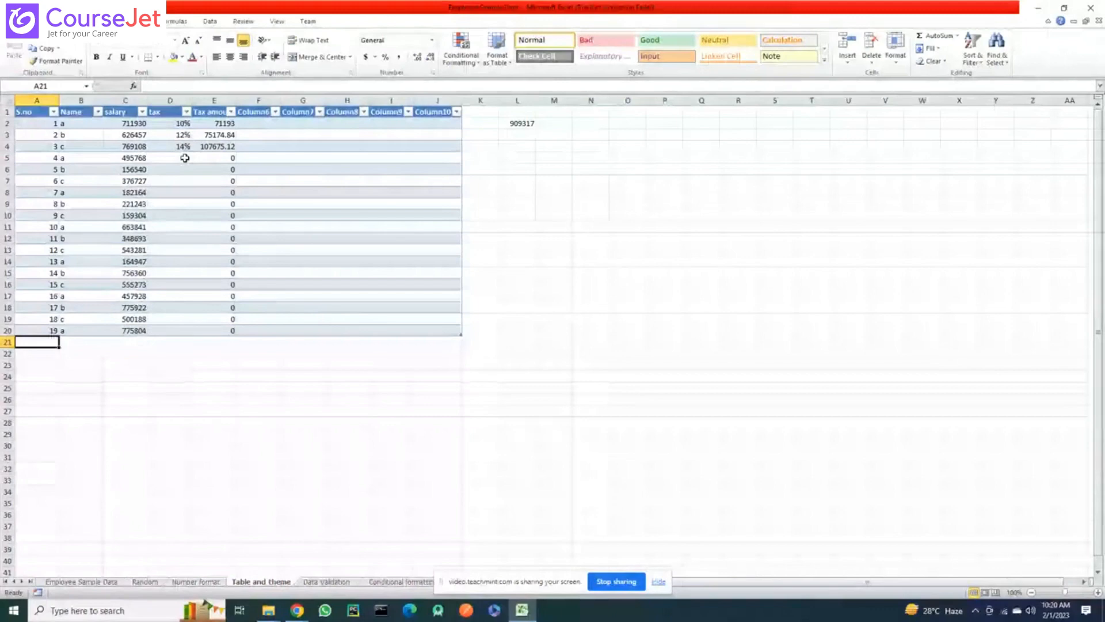
Compare the Tax amount formulas in E2 and E4 with the salary and tax cells they refer to
left_click(185, 159)
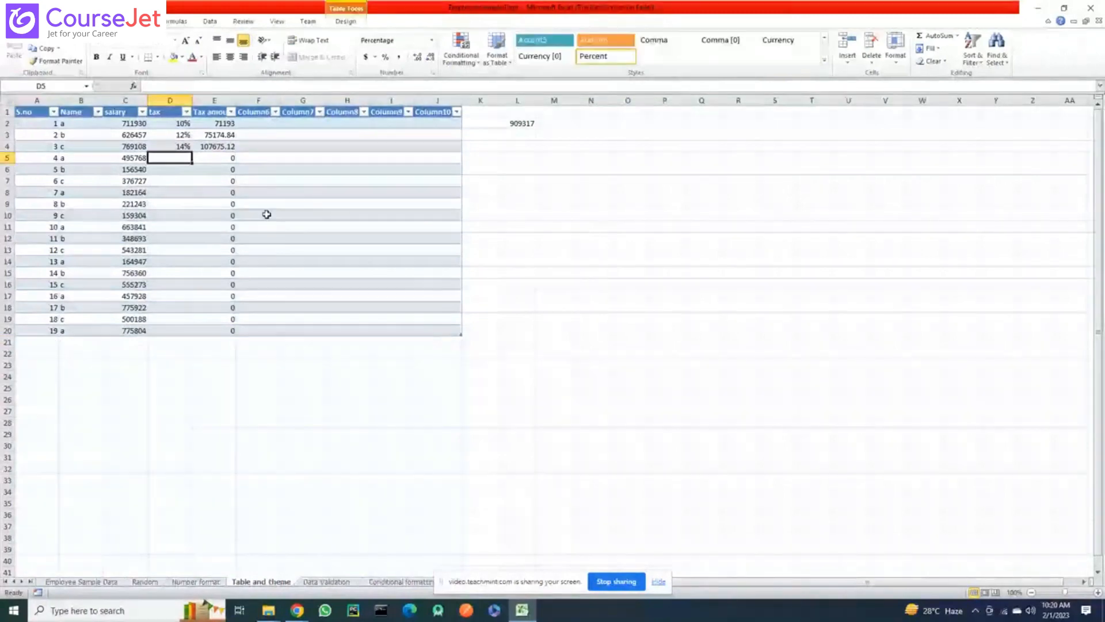
left_click(214, 145)
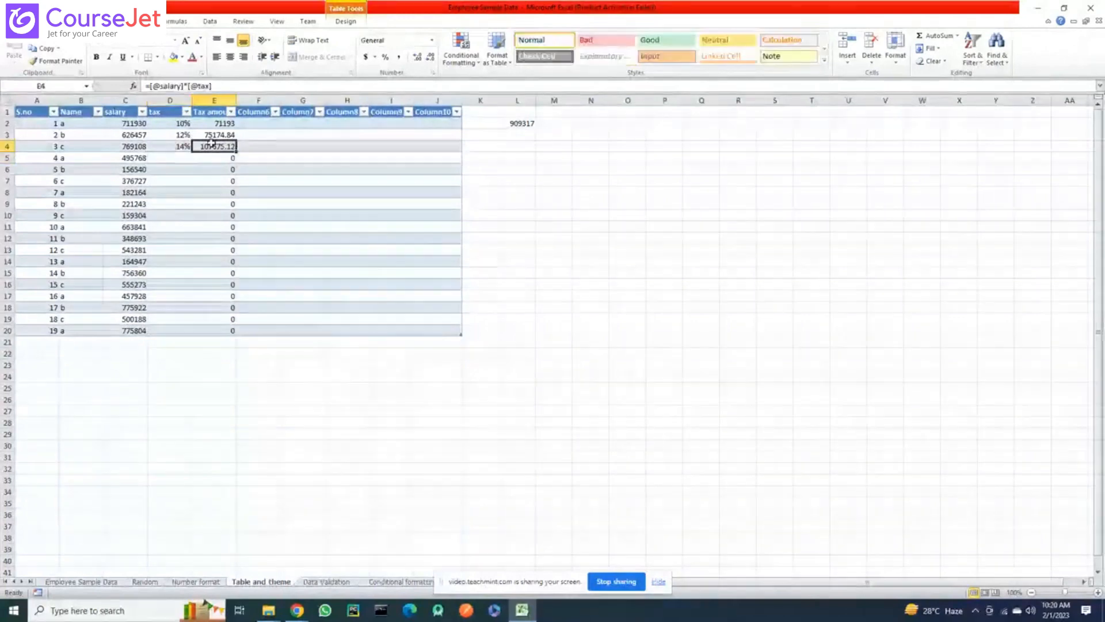
left_click(125, 123)
left_click(171, 122)
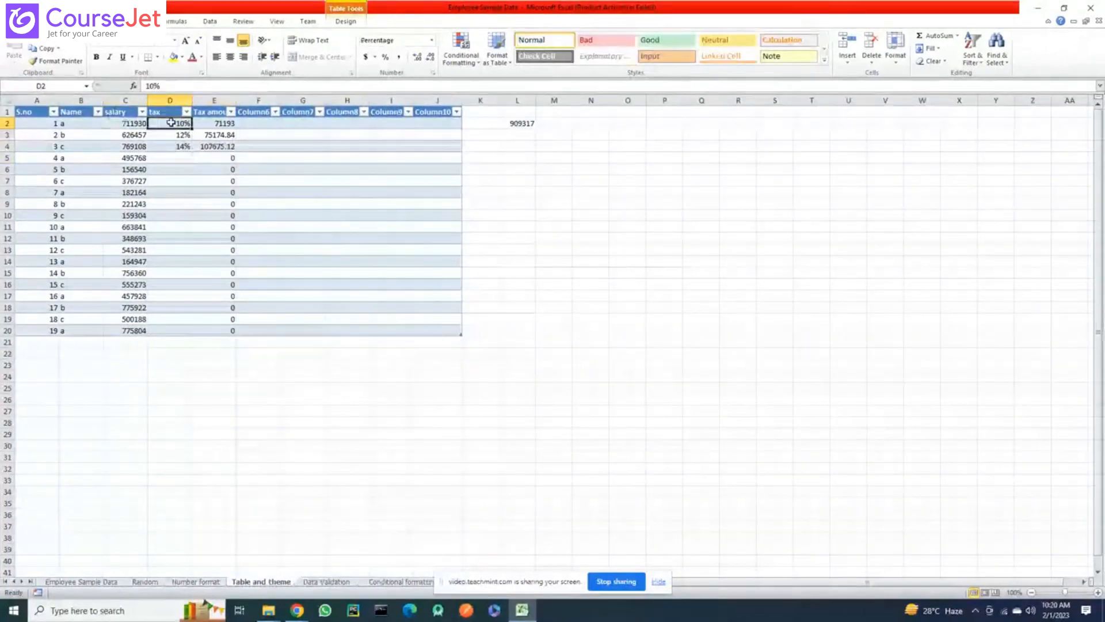
left_click(217, 124)
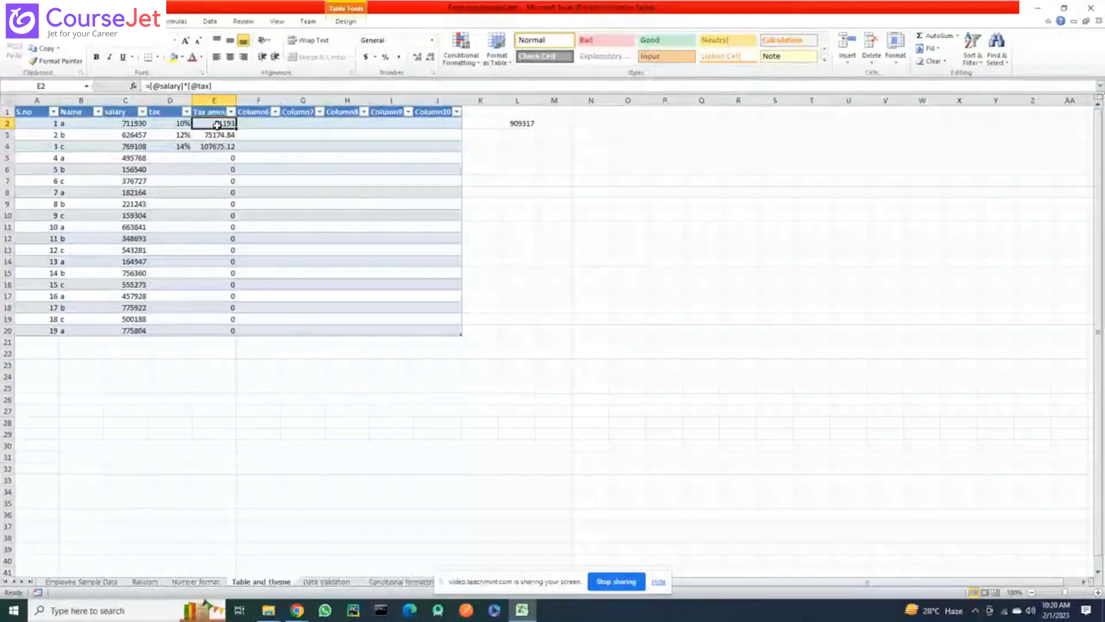
left_click(222, 147)
left_click(184, 160)
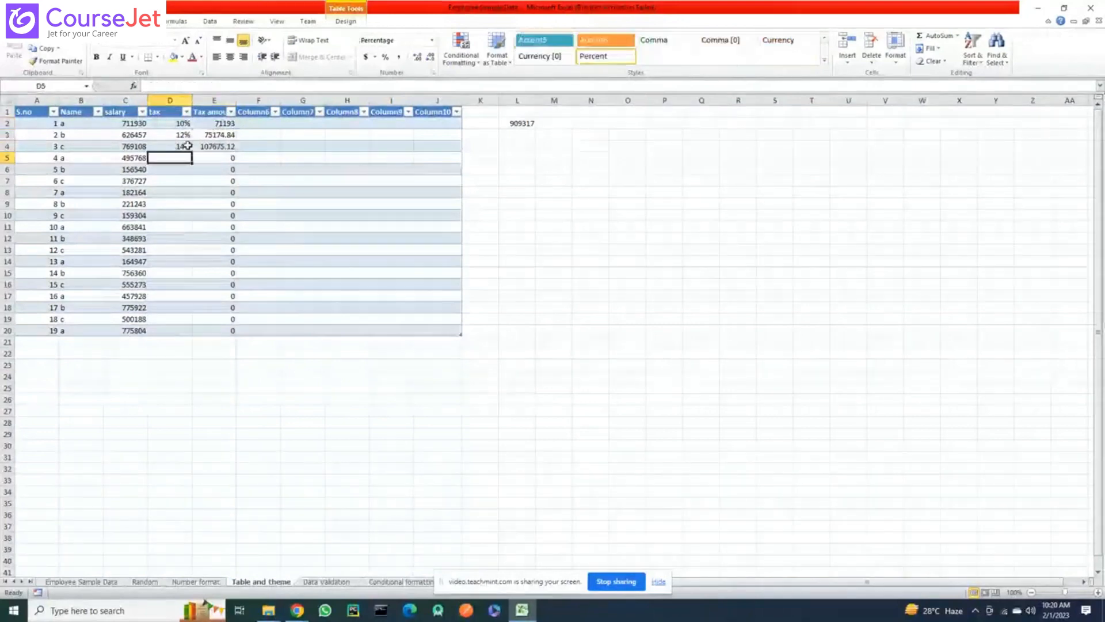
Select the whole table range A1:J20 and the blank range N3:R22 outside it to compare both areas
key("ctrl+Home")
left_click(436, 335, "shift")
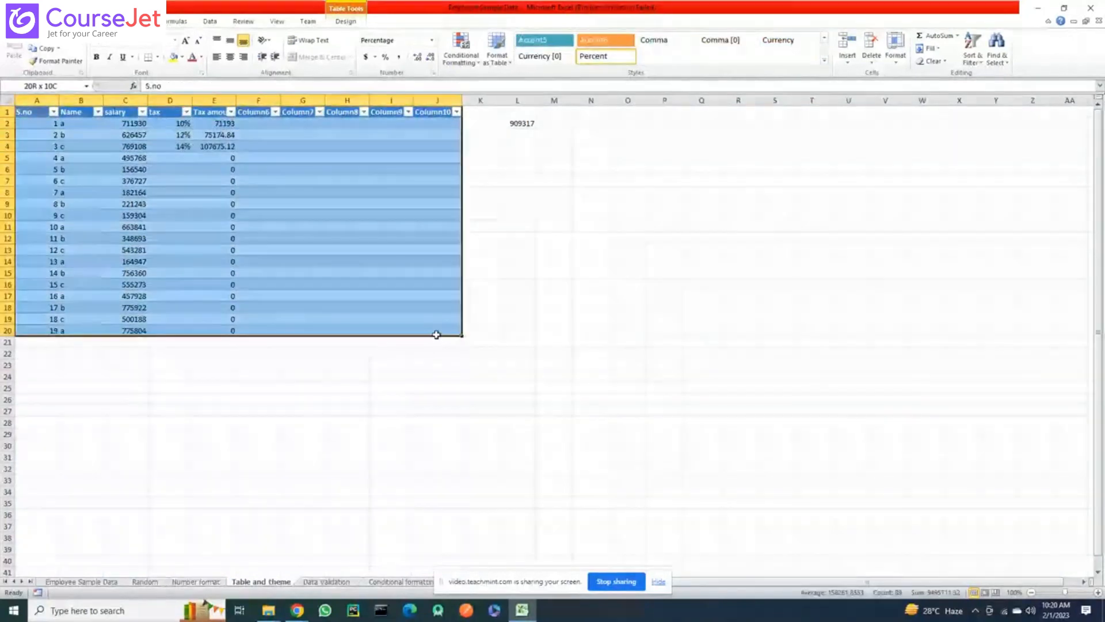
left_click(627, 158)
left_click_drag(583, 135, 748, 354)
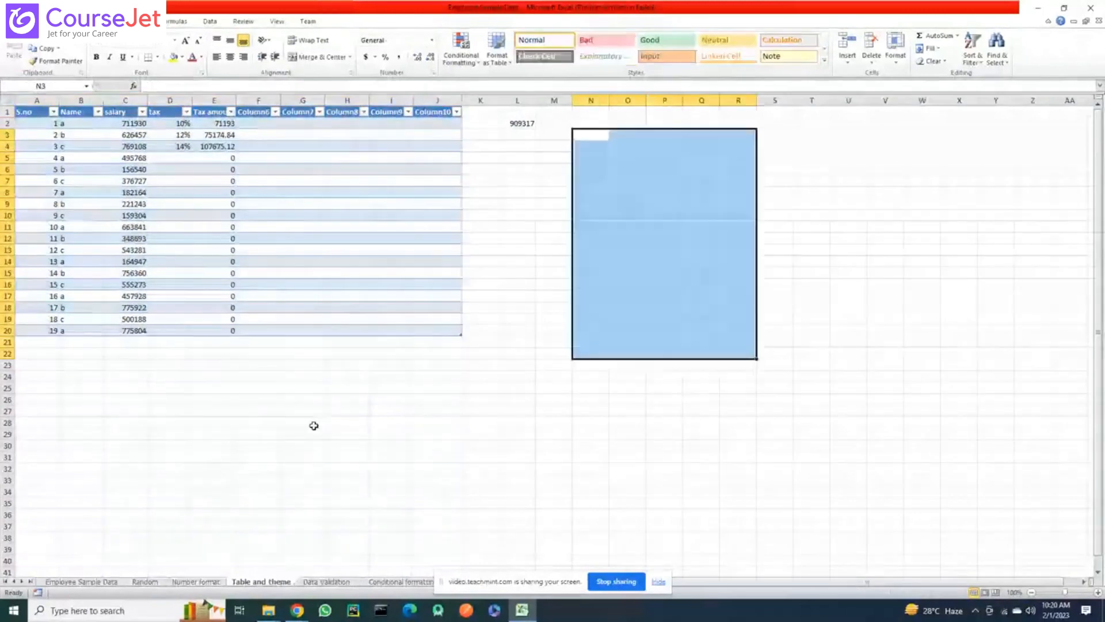
left_click(313, 424)
Enter a tax rate of 10% in cell D5 for serial number 4
left_click(158, 160)
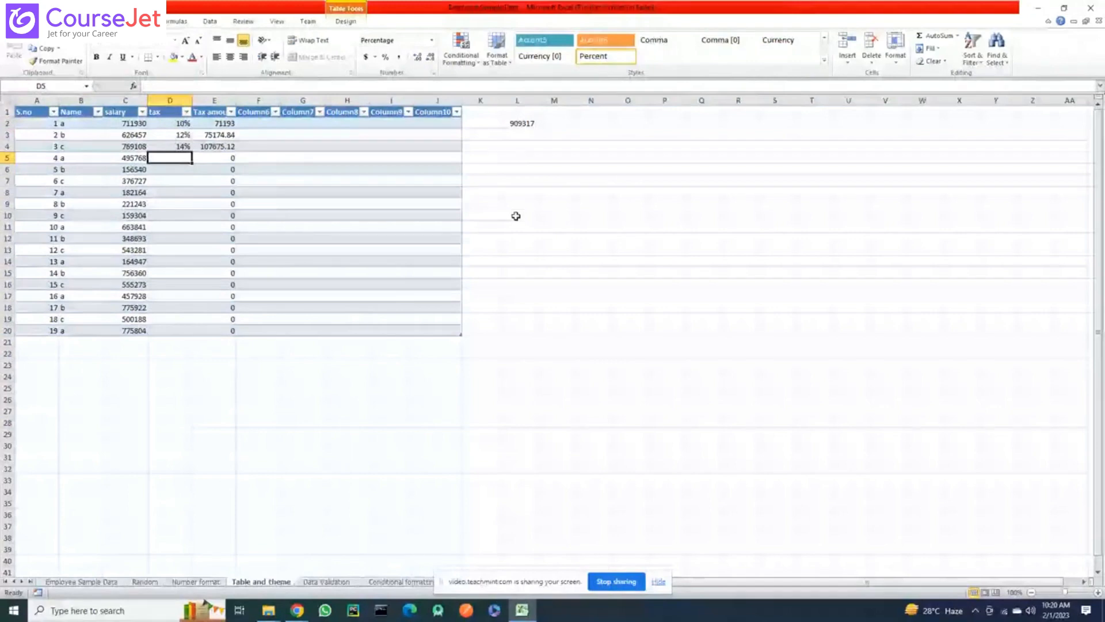
type("10")
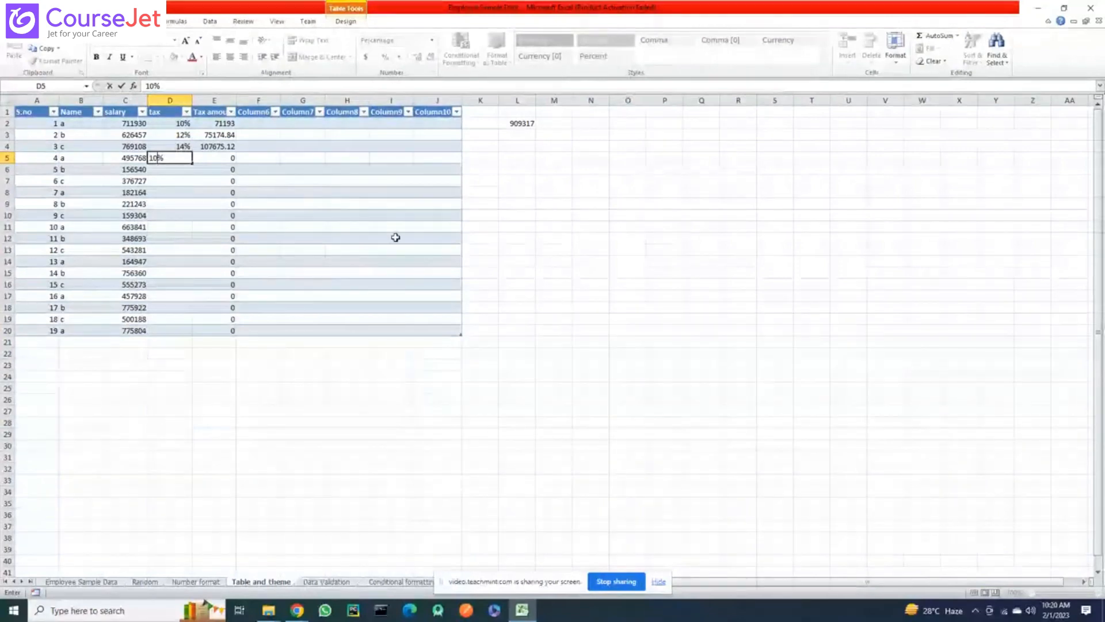
key("Return")
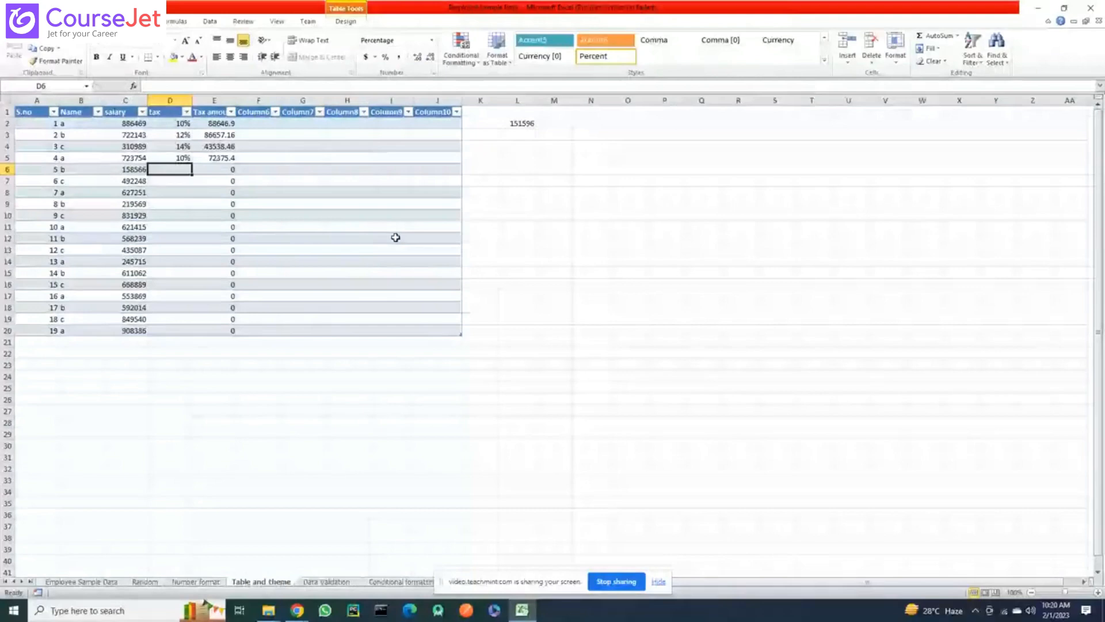
left_click(628, 250)
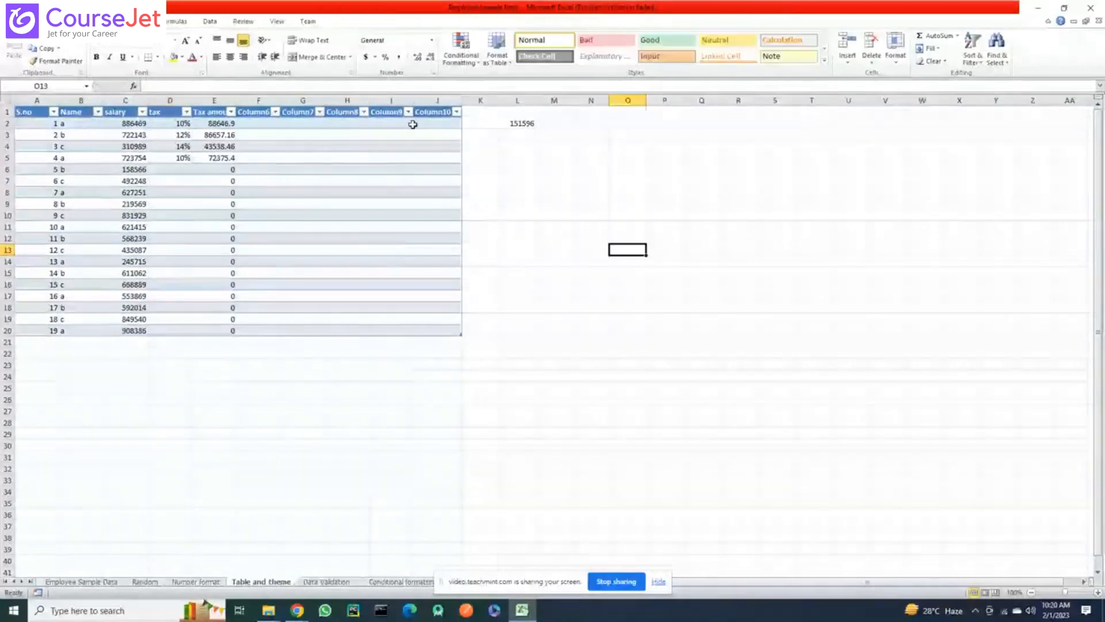
Add a new record directly below the table by entering serial number 20 in A21
left_click(41, 342)
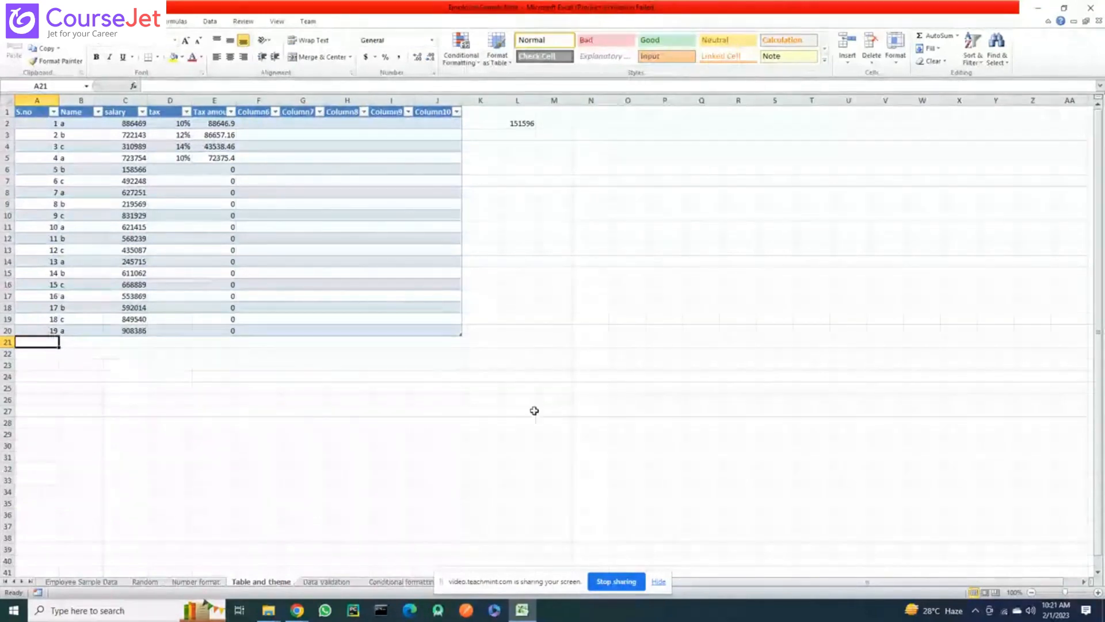
type("20")
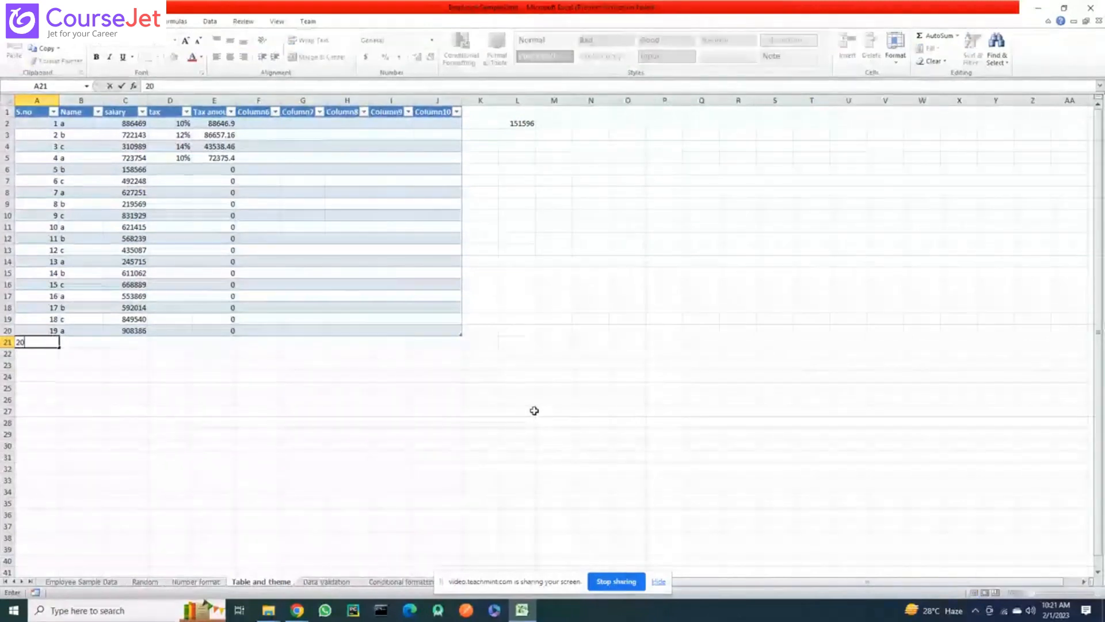
key("Return")
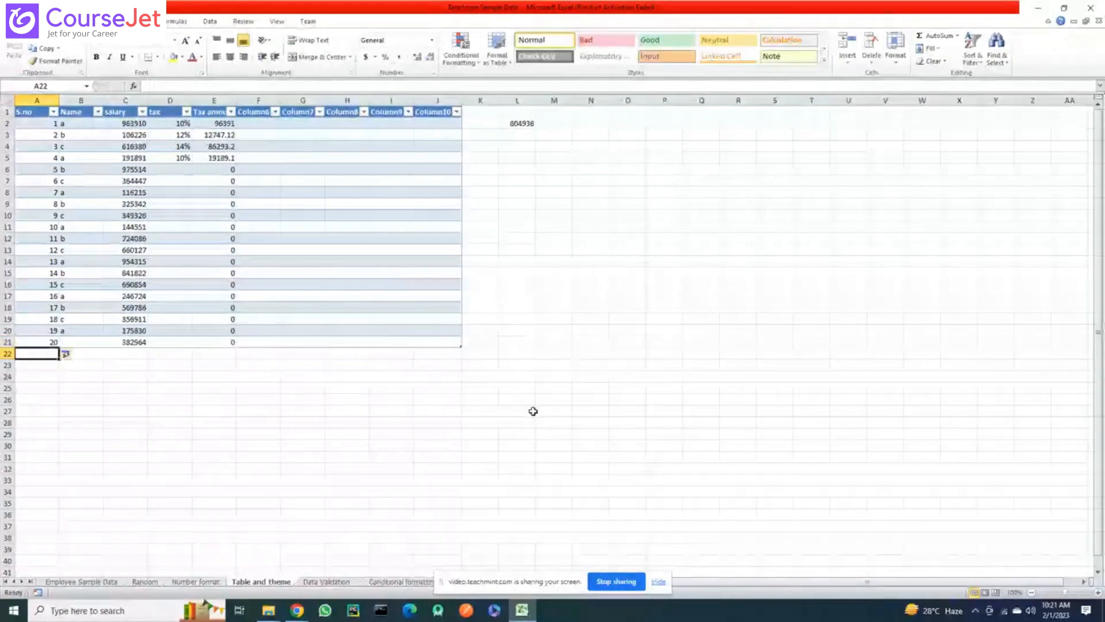
Examine the S.no, Name, salary and tax cells of row 21 for automatically filled formulas
left_click(51, 344)
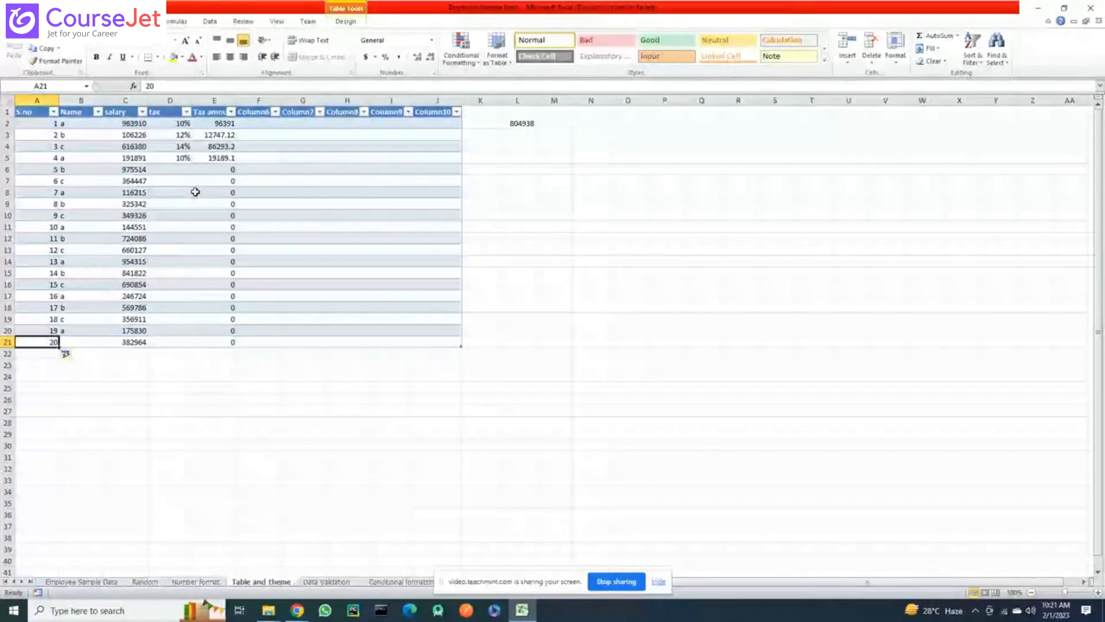
left_click(82, 341)
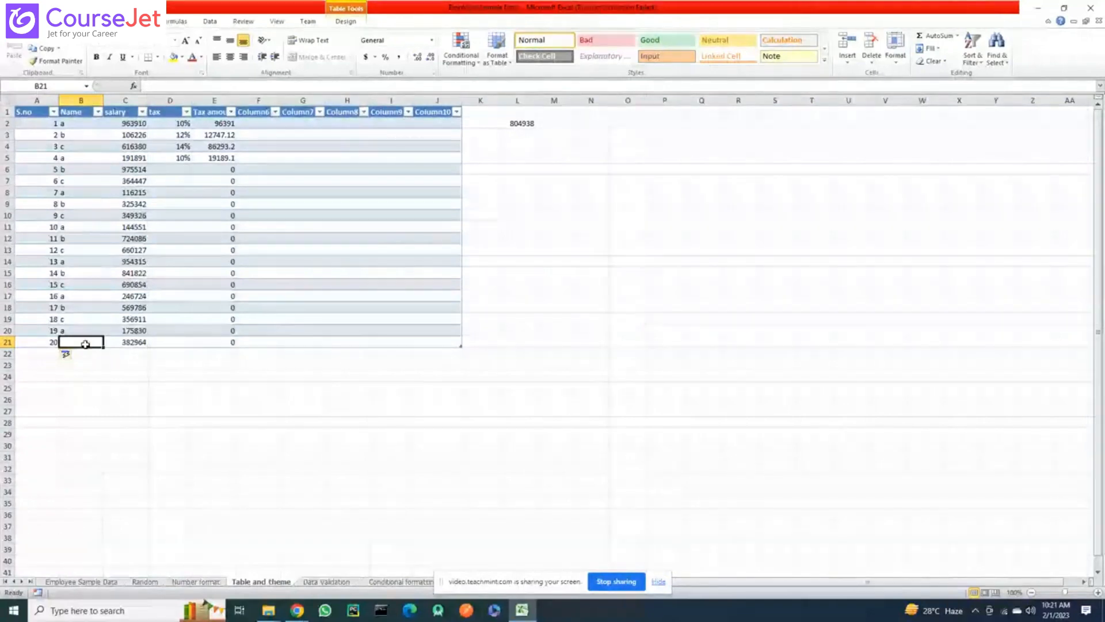
left_click(133, 342)
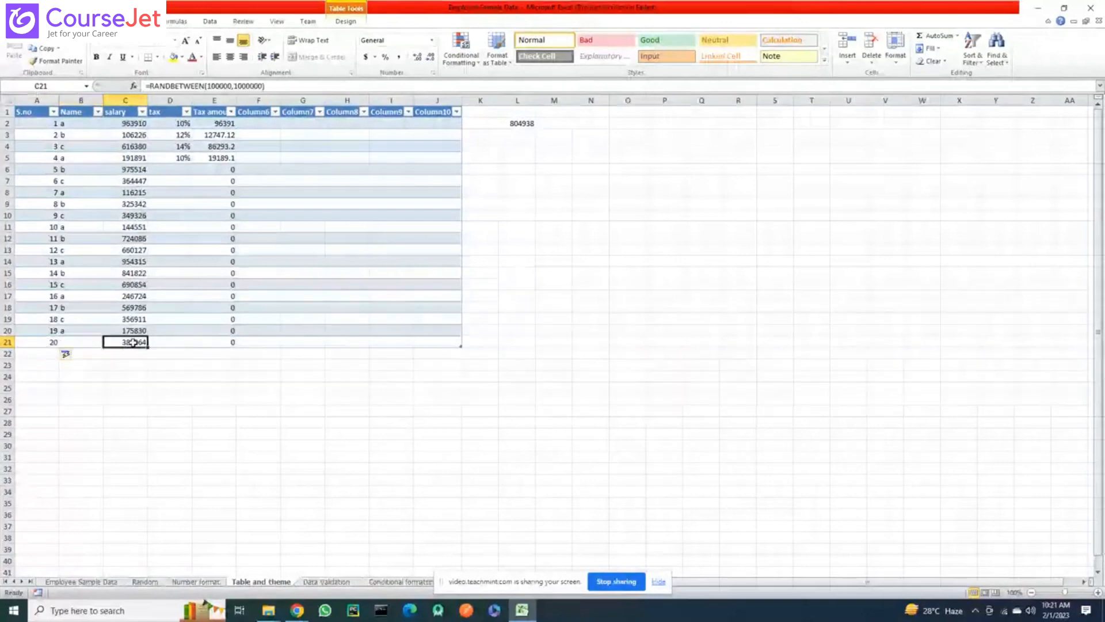
left_click(185, 342)
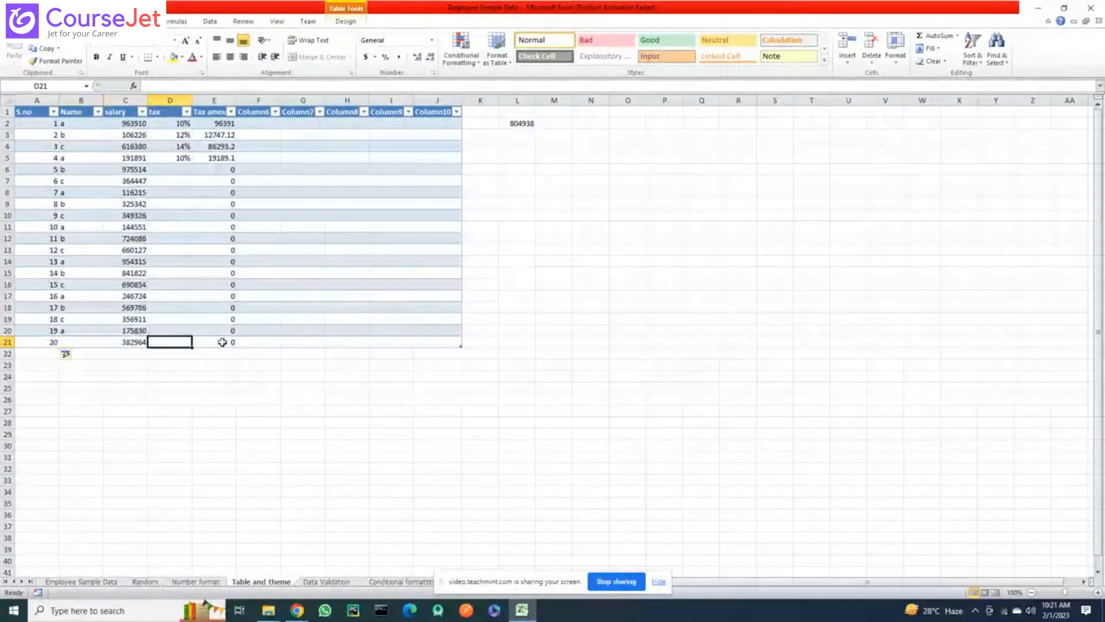
Add another record directly below the table by entering serial number 21 in A22
left_click(222, 342)
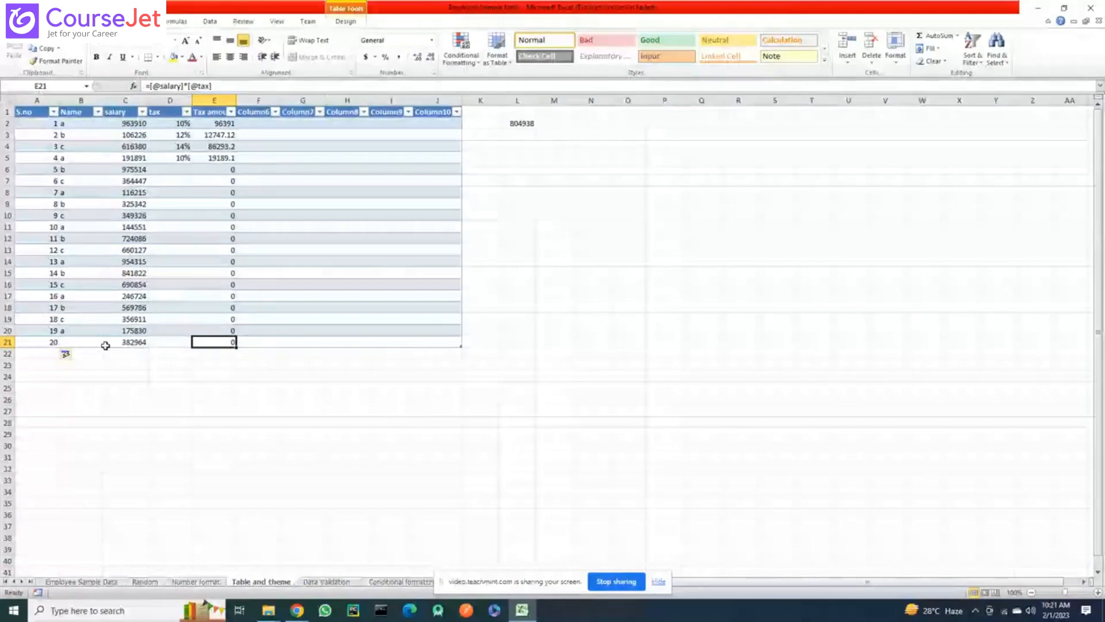
left_click(37, 353)
type("21")
key("Return")
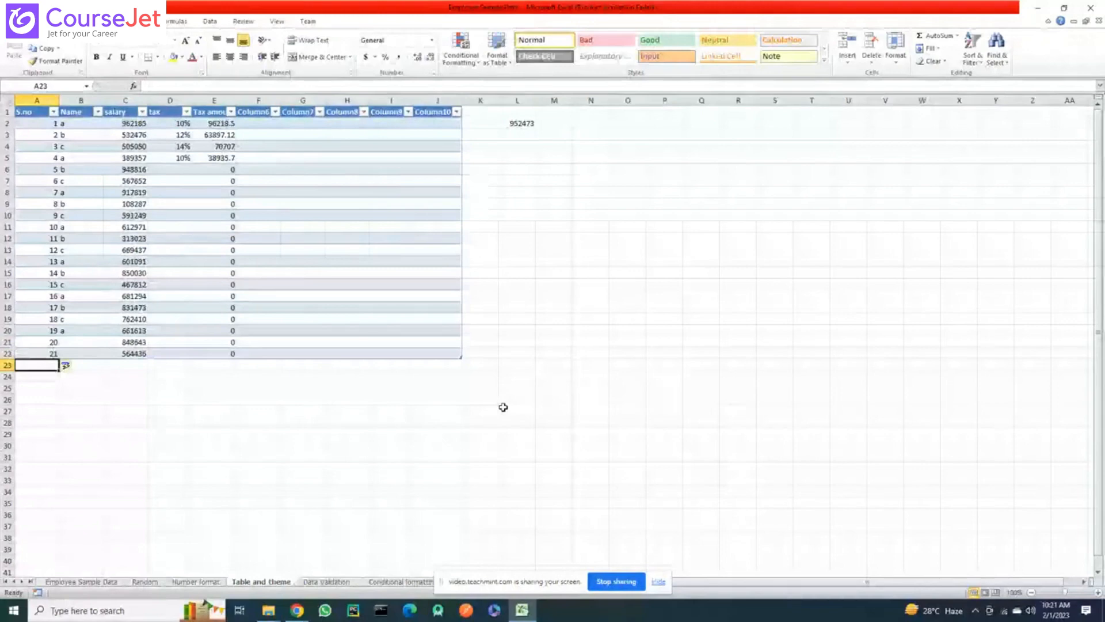
Enter the names n and j for serial numbers 20 and 21 in cells B21 and B22
left_click(81, 342)
type("n")
key("Return")
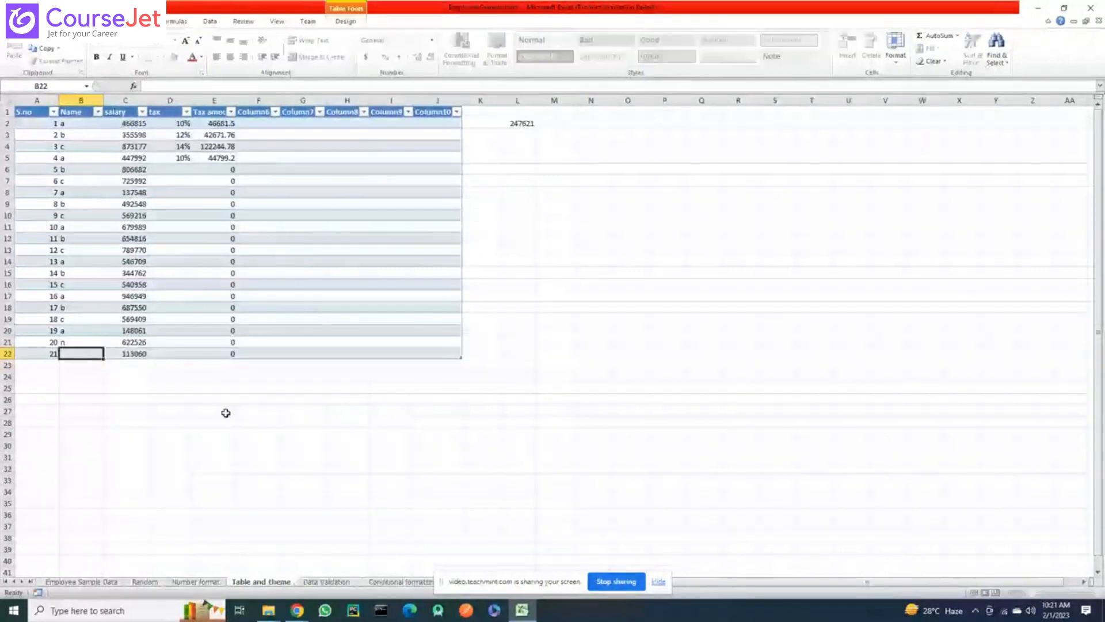
type("j")
key("Return")
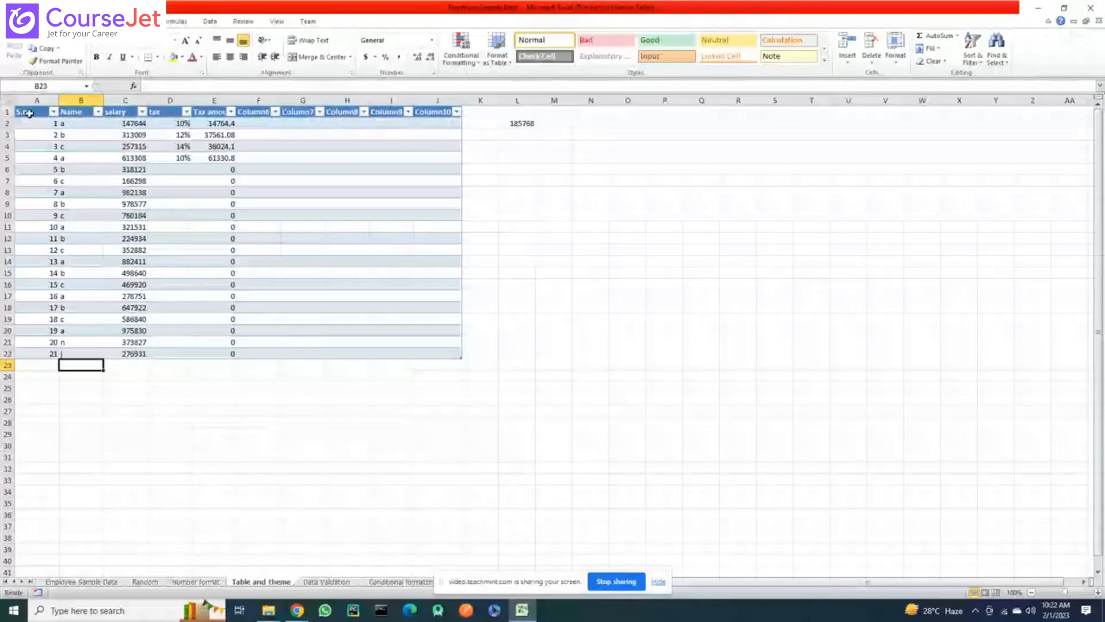
View the sort and filter options of the tax and salary columns without applying any filter
left_click(187, 112)
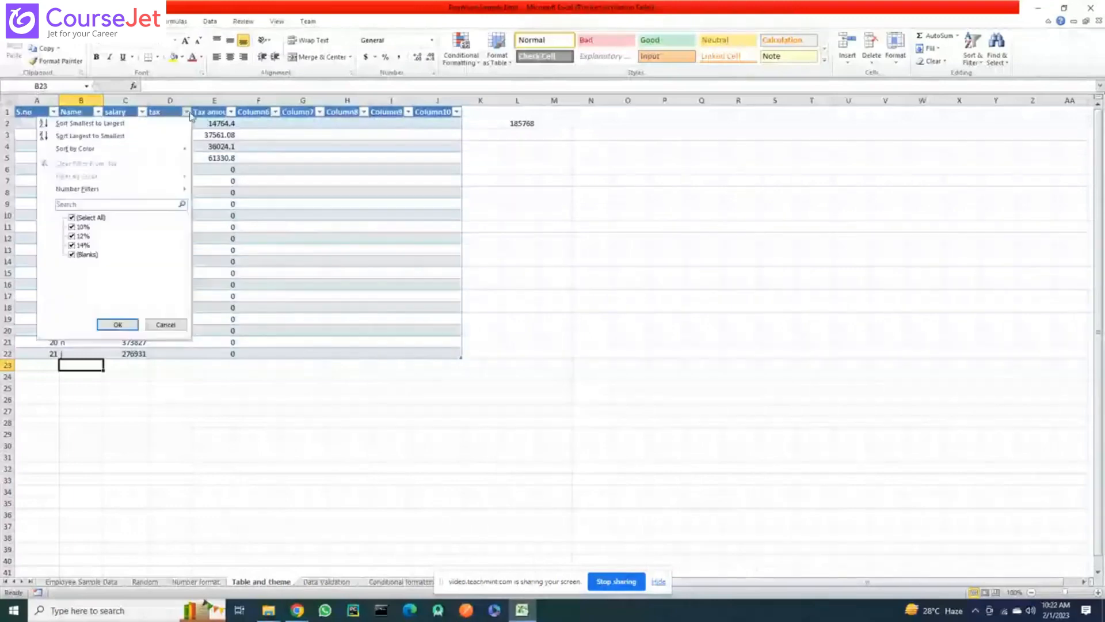
left_click(189, 113)
left_click(142, 112)
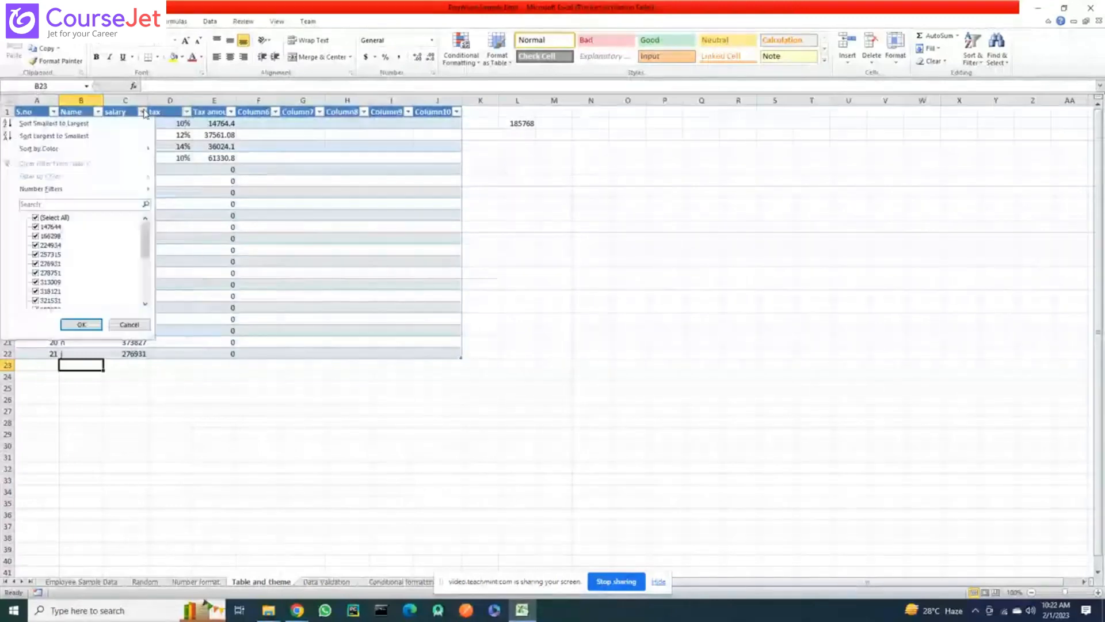
left_click(135, 325)
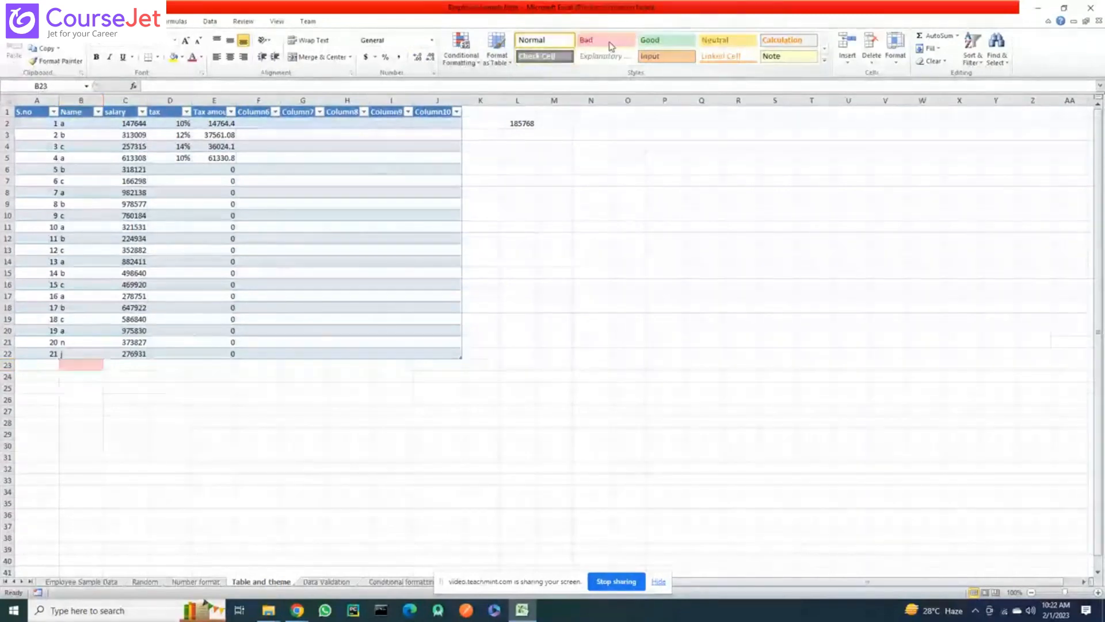
left_click(691, 228)
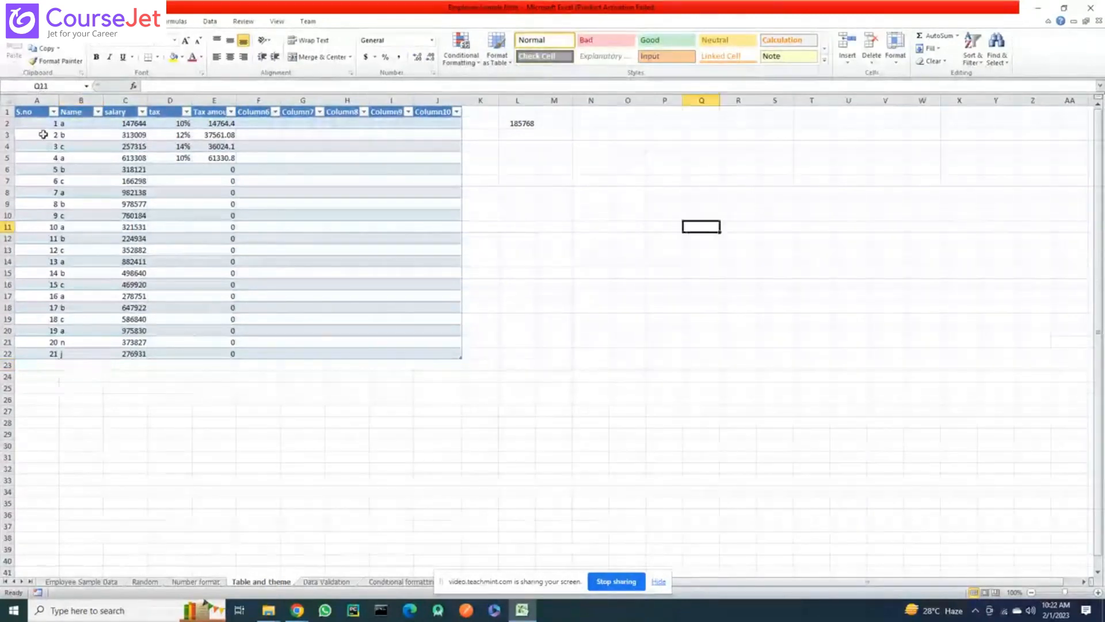
Select the whole table range A1:J22 and browse the available table styles without applying a different one
left_click_drag(32, 114, 455, 357)
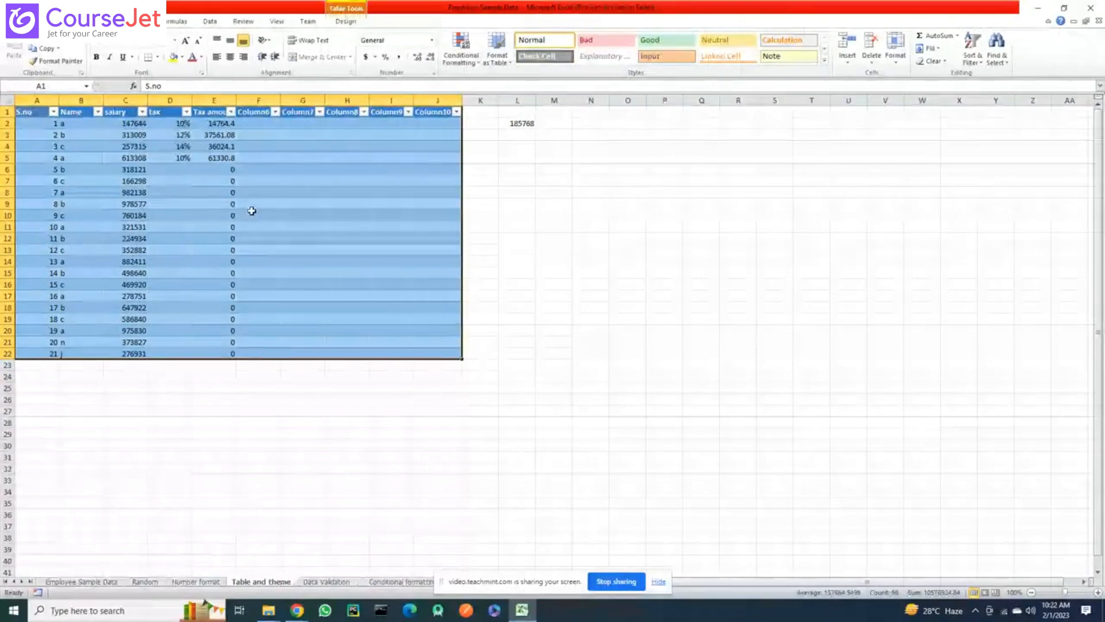
left_click(665, 319)
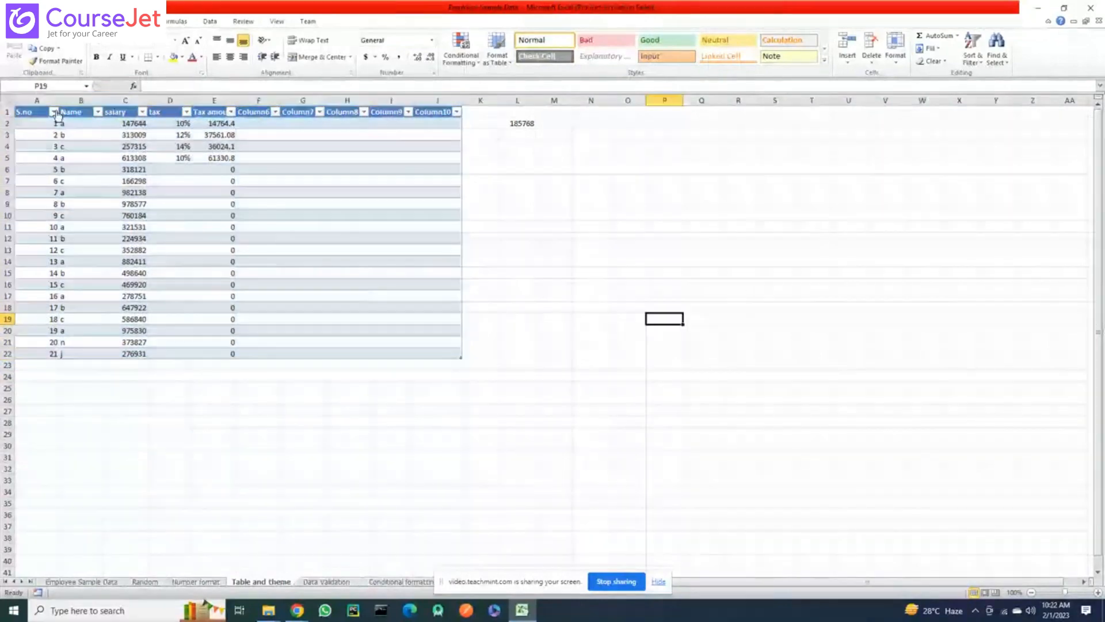
left_click_drag(57, 114, 251, 213)
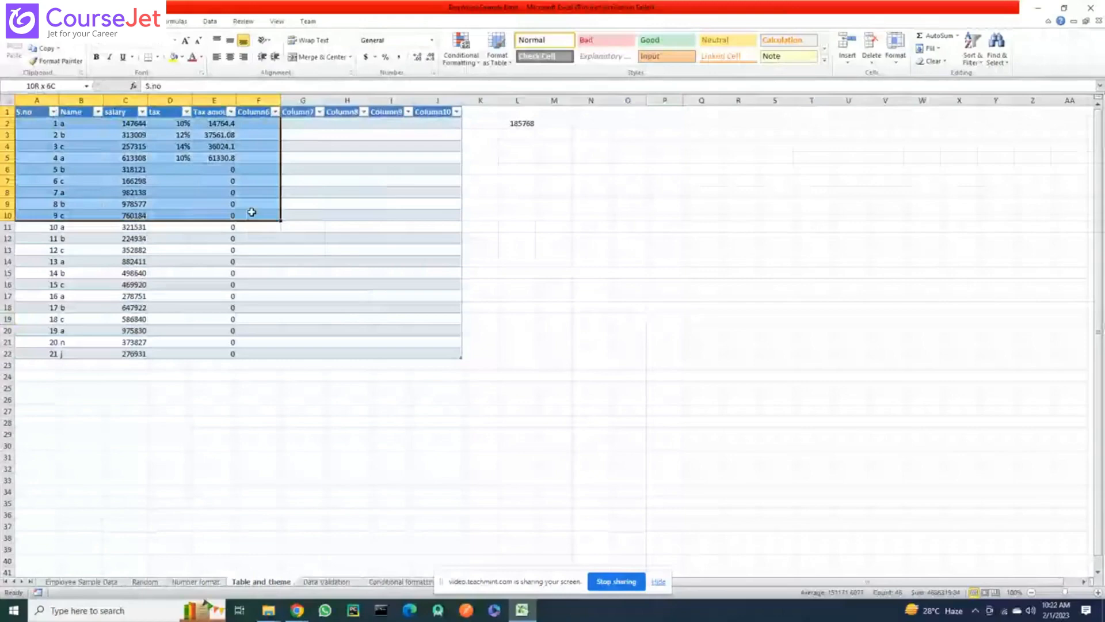
left_click_drag(252, 212, 434, 350)
left_click_drag(434, 350, 434, 350)
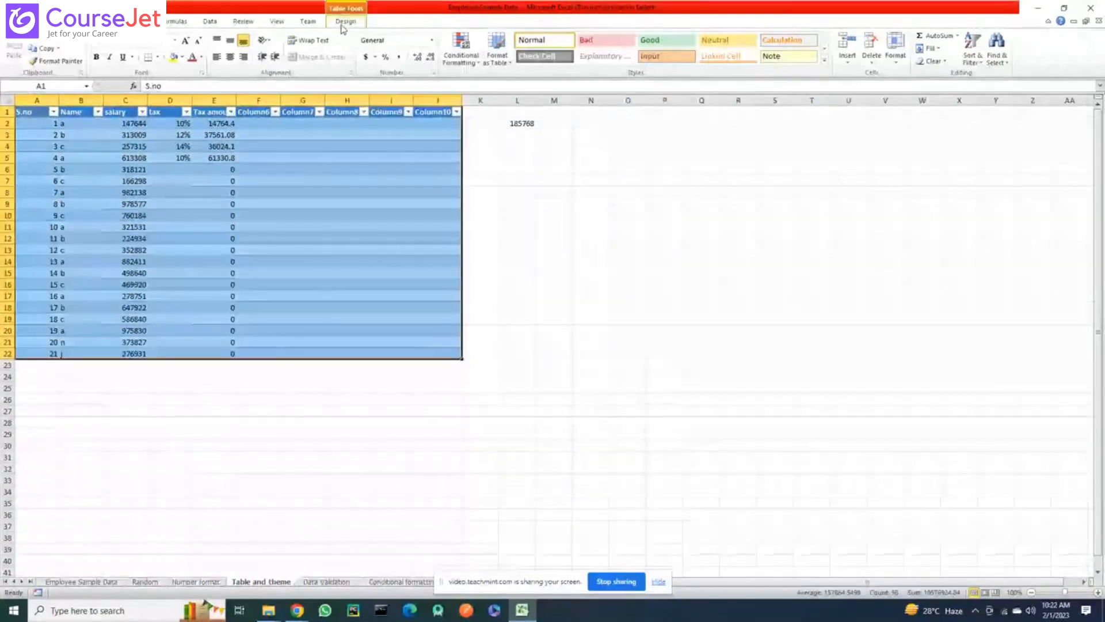
left_click(344, 23)
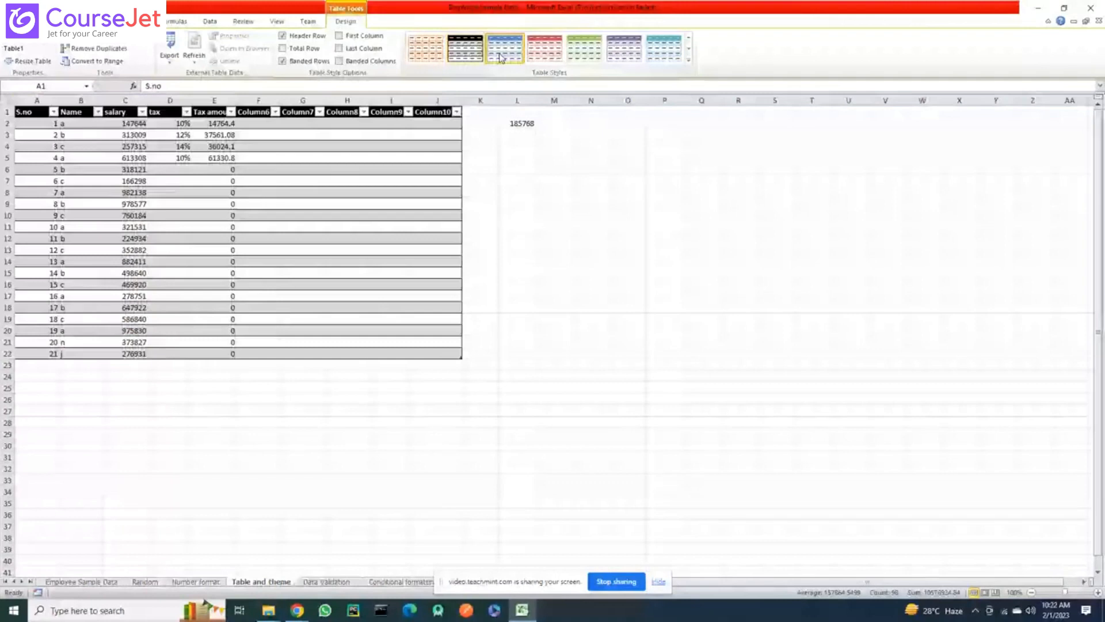
left_click(688, 60)
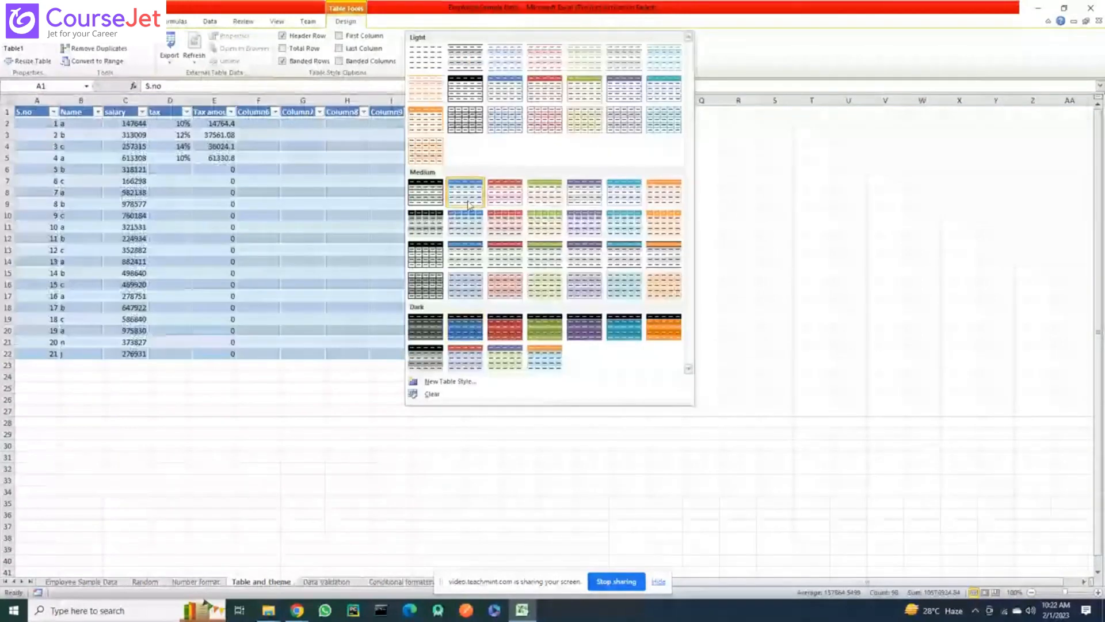
left_click(945, 268)
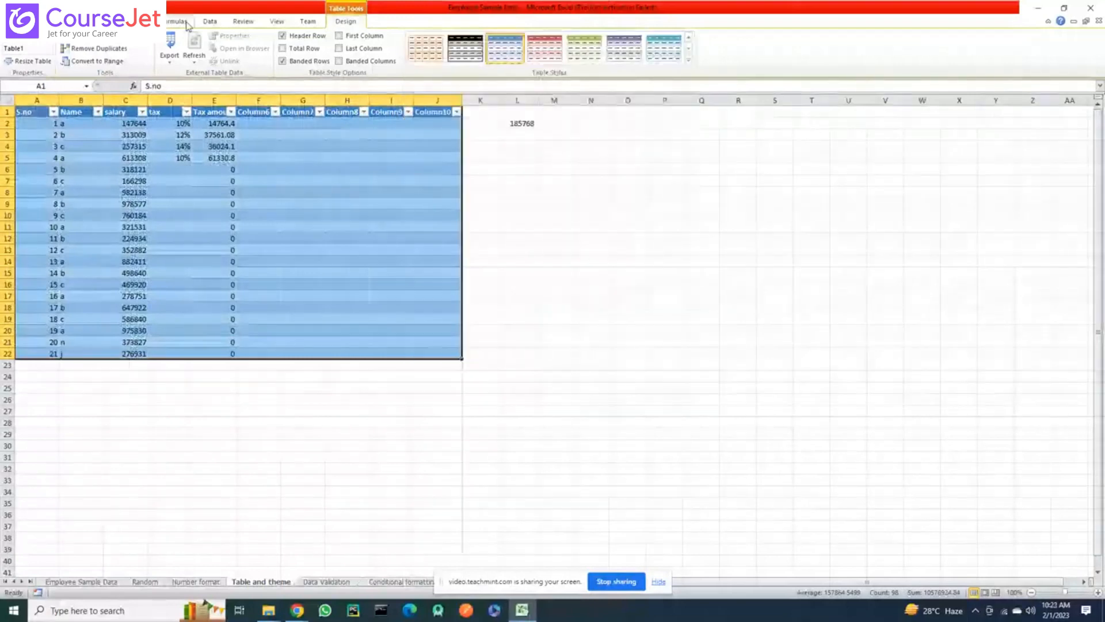
left_click(47, 21)
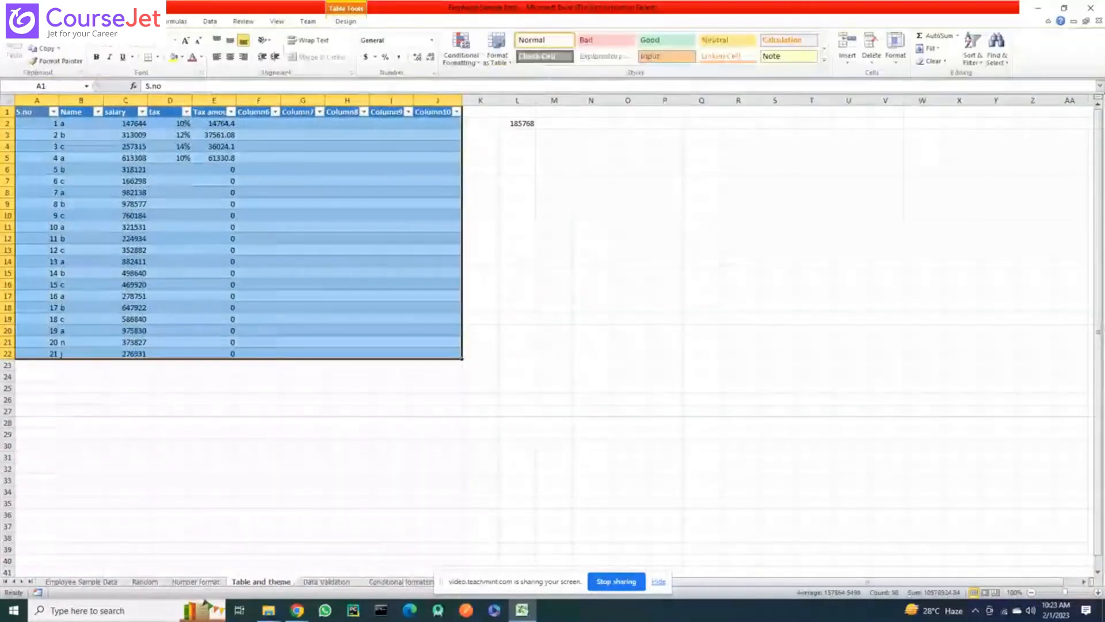
left_click(266, 199)
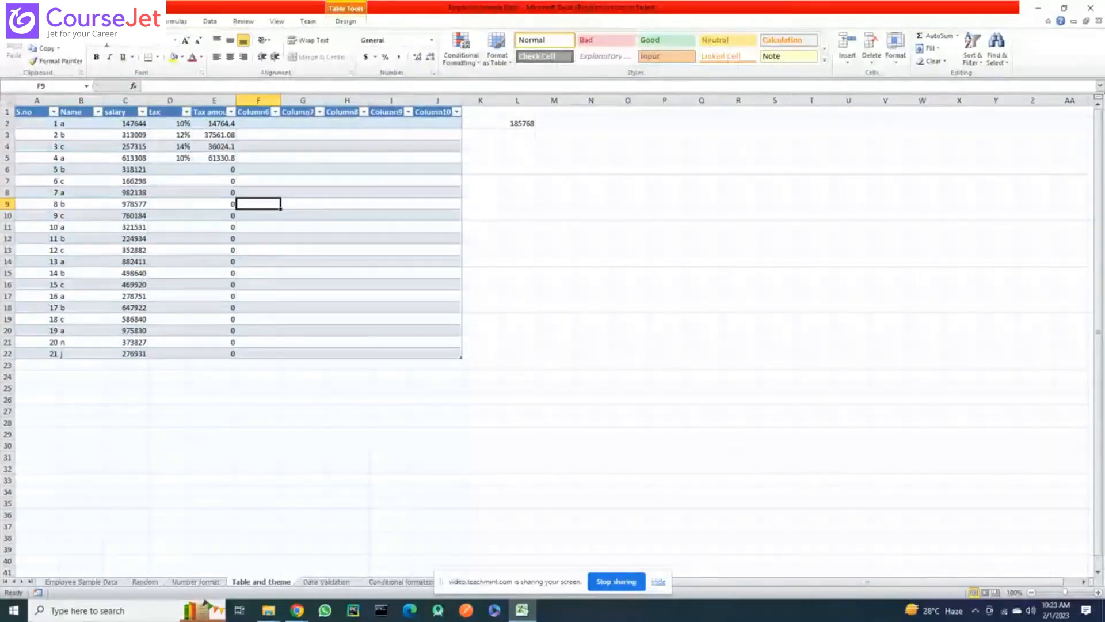
Display the insert commands and select the table range A1:J22 to review how a table is created
left_click(87, 21)
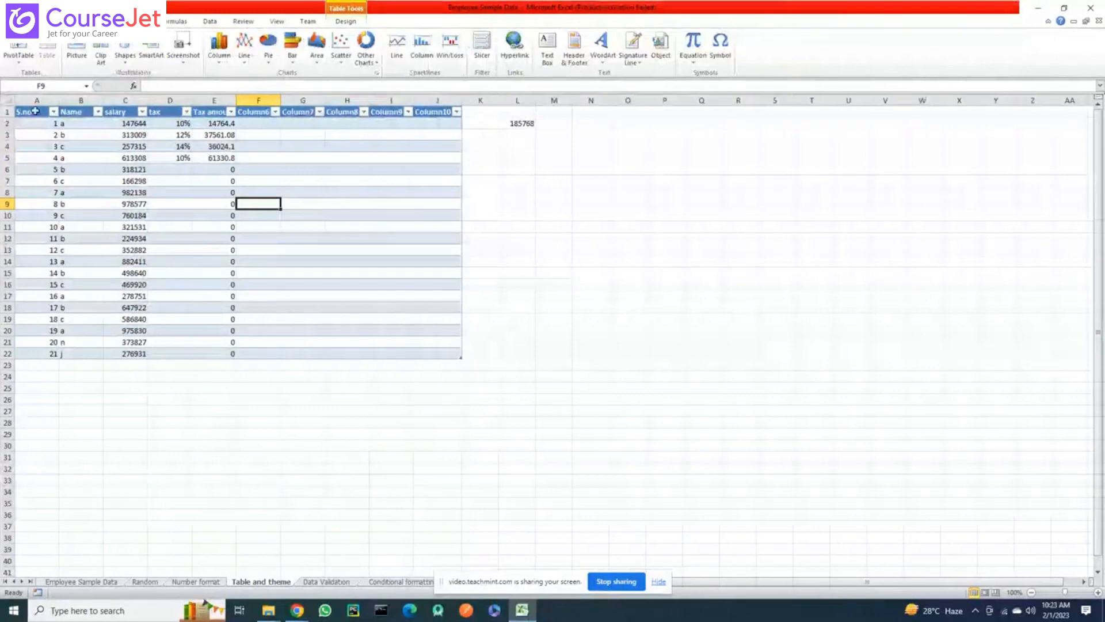
left_click_drag(36, 111, 446, 351)
left_click(553, 308)
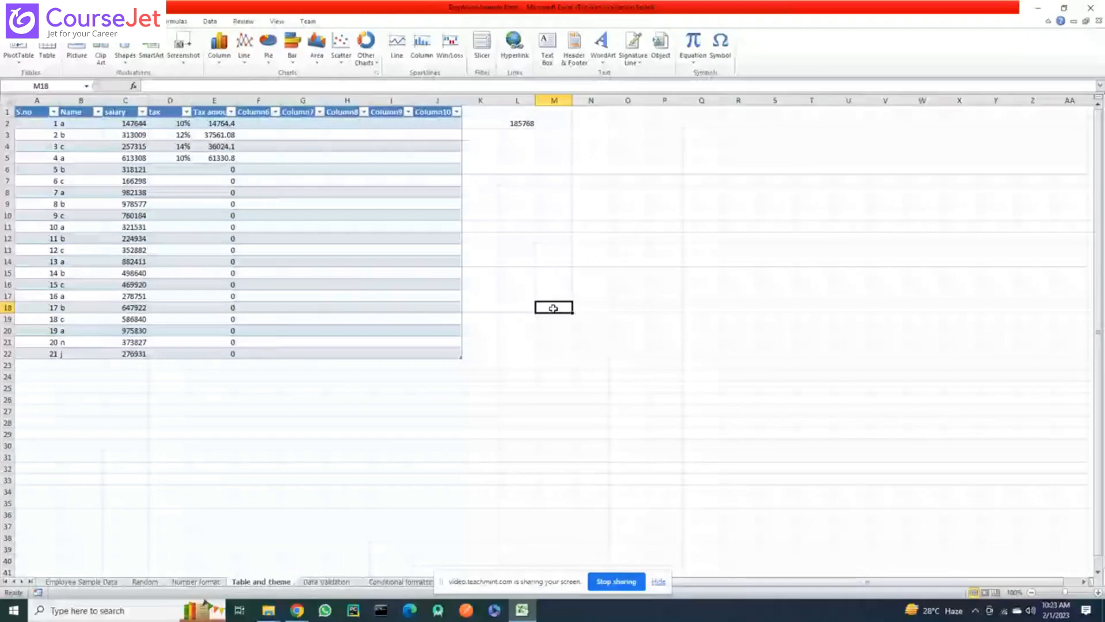
Switch to the Data Validation sheet and display the data tools
left_click(311, 582)
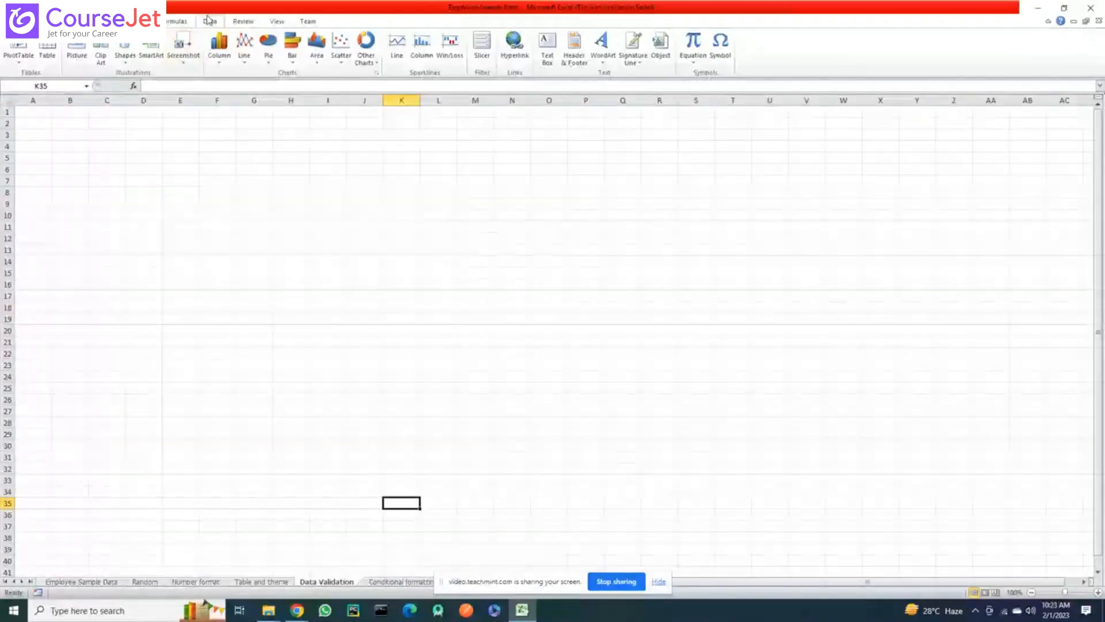
left_click(210, 21)
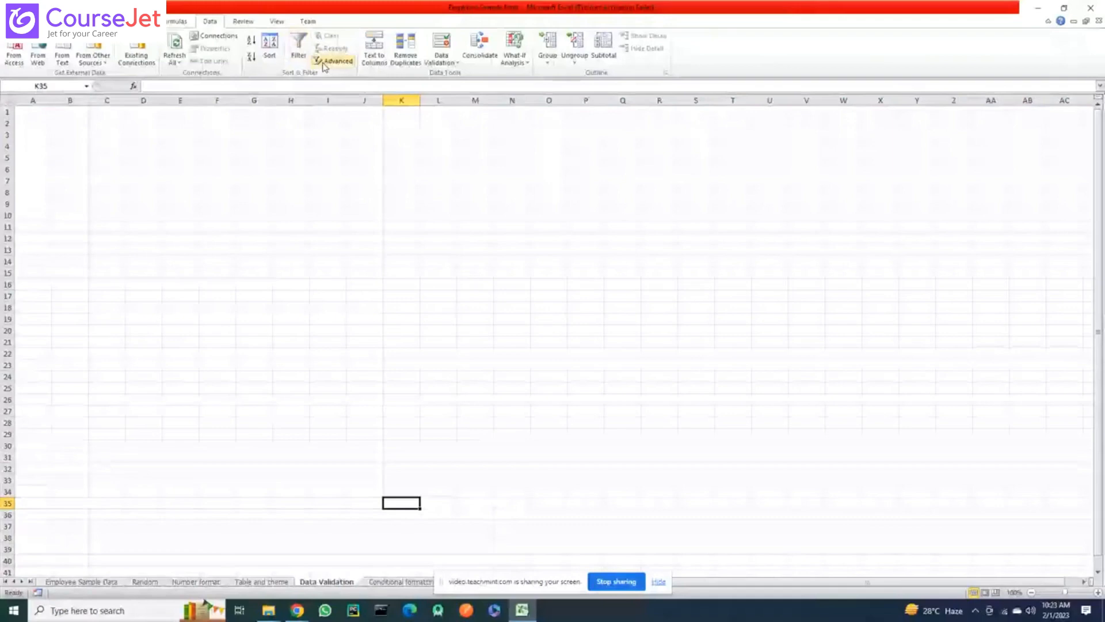
left_click(475, 204)
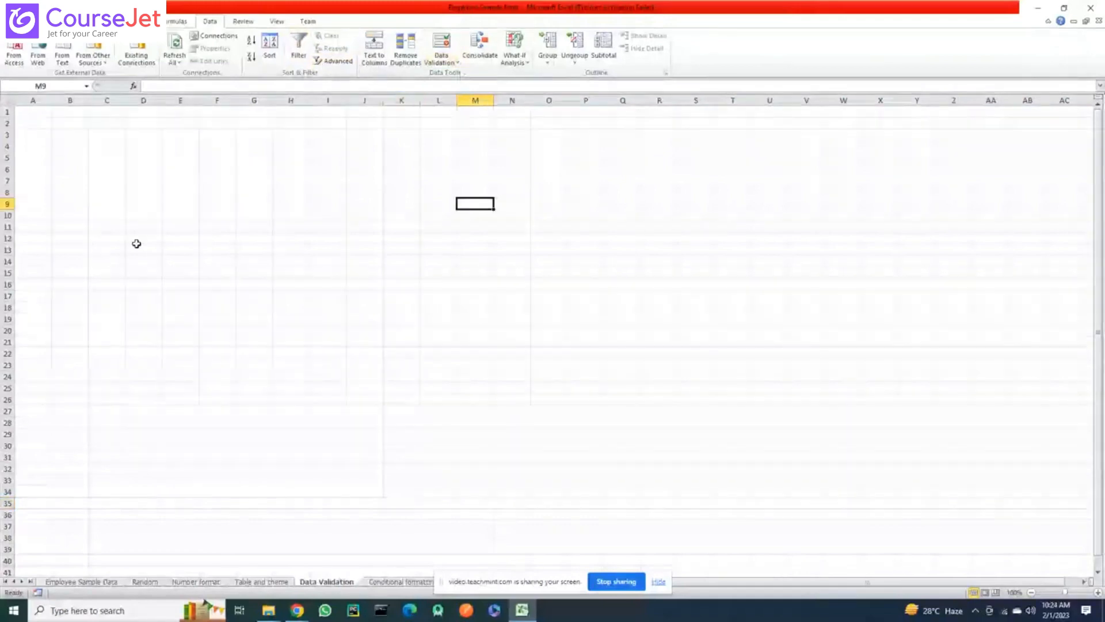
Enter the column headers S.no, Name and wh in cells A1 to C1 of the Data Validation sheet
left_click(36, 113)
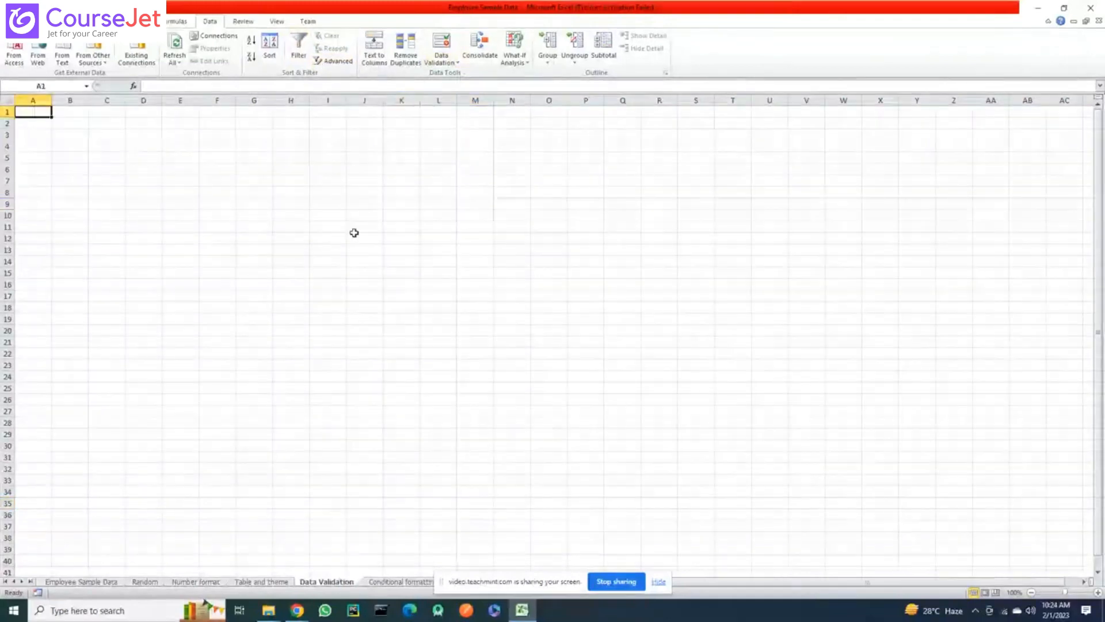
type("S.no")
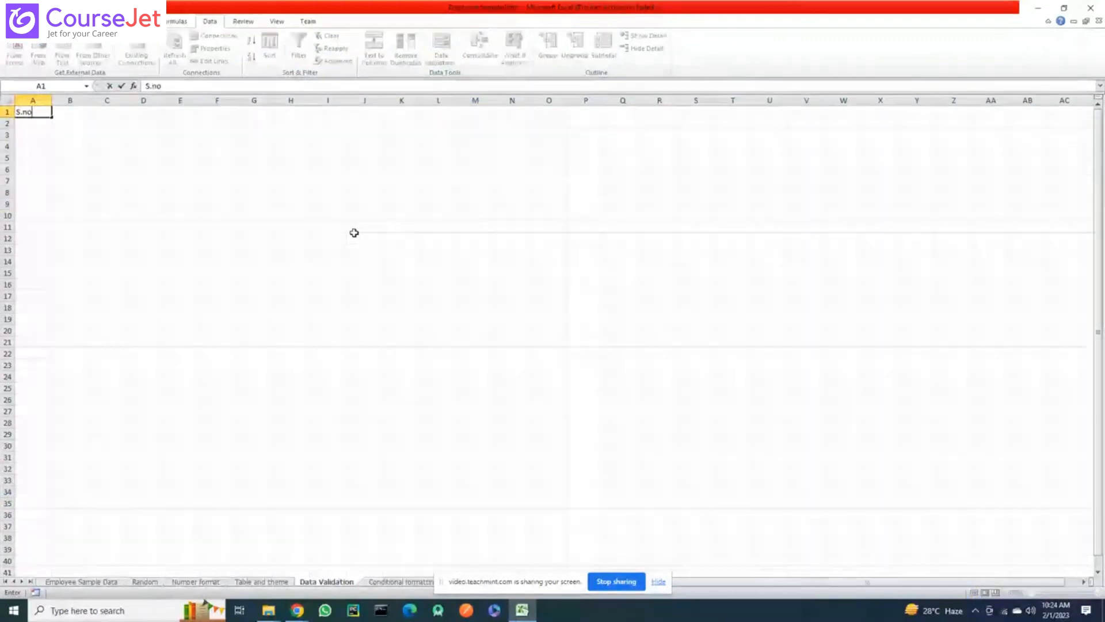
key("Return")
key("Up")
key("Right")
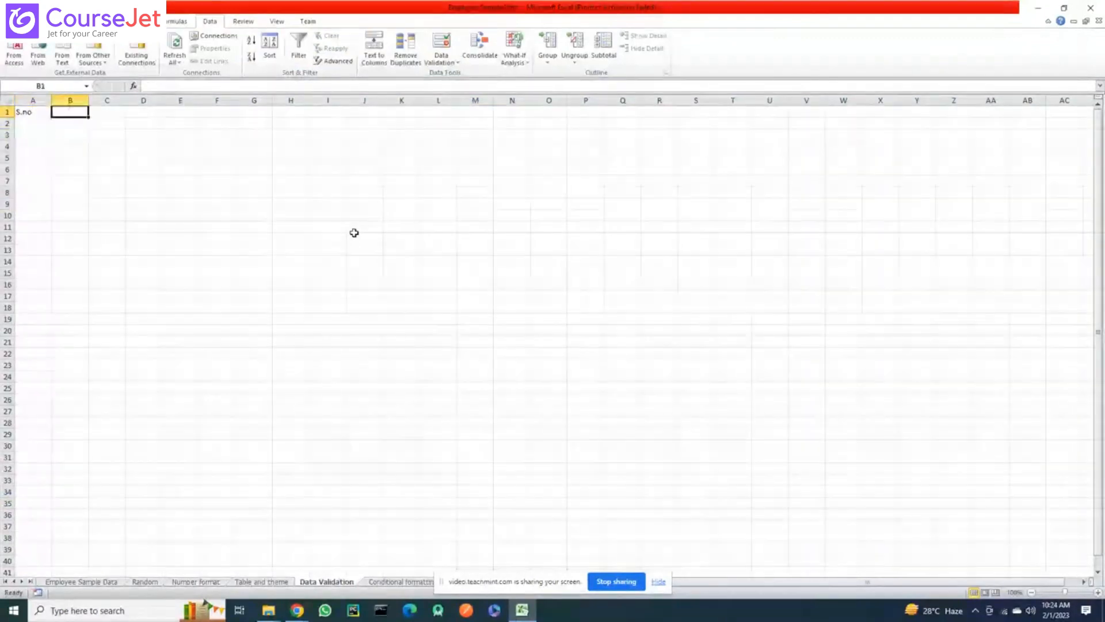
type("Name")
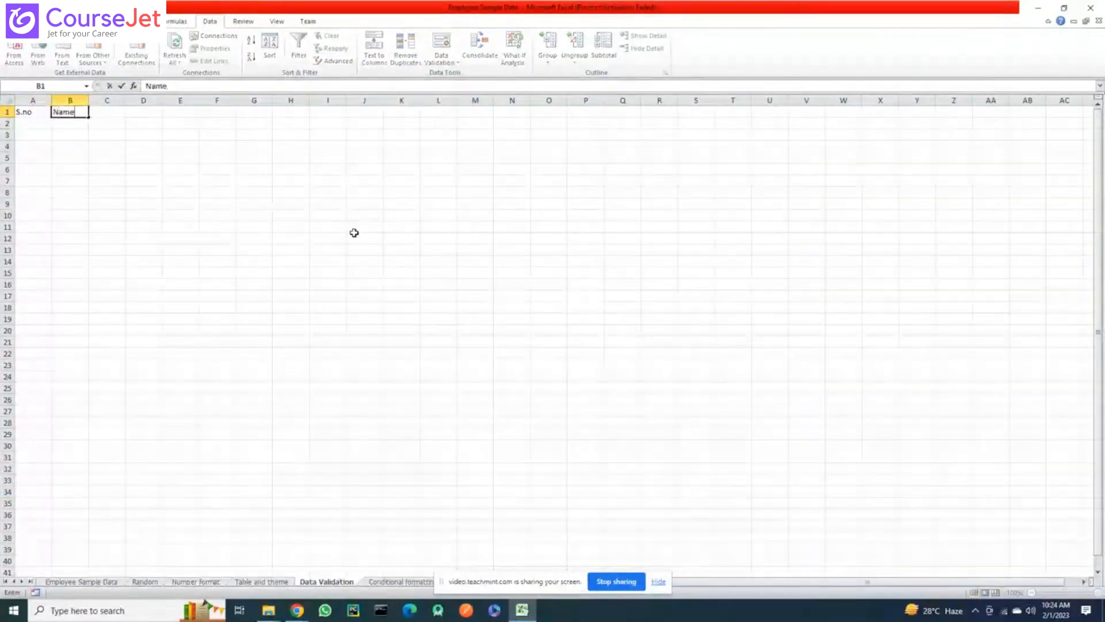
key("Tab")
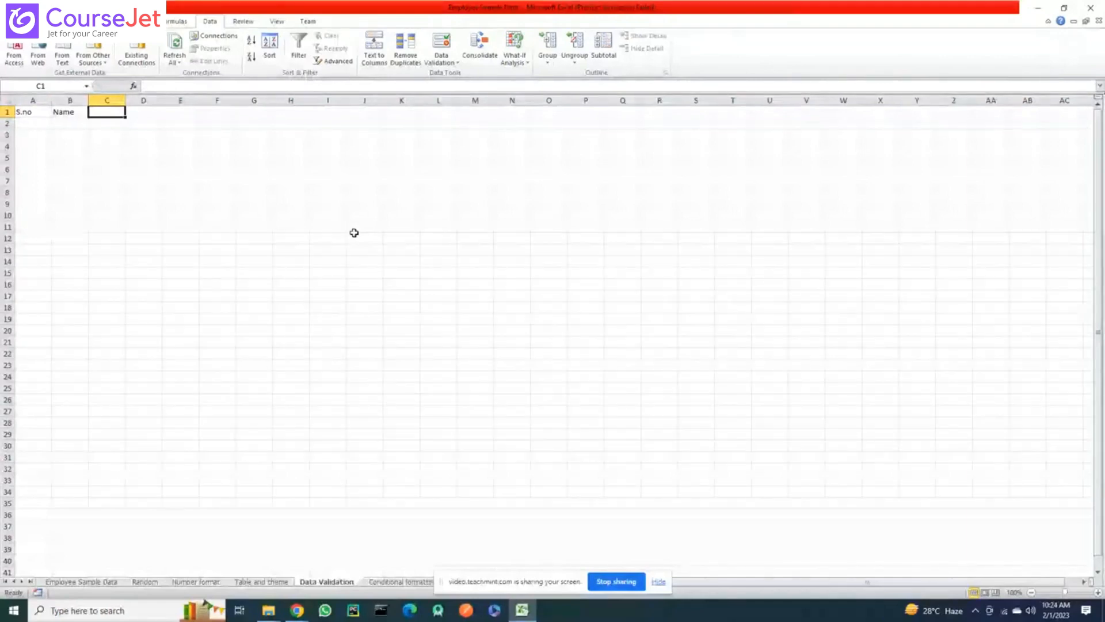
type("wh")
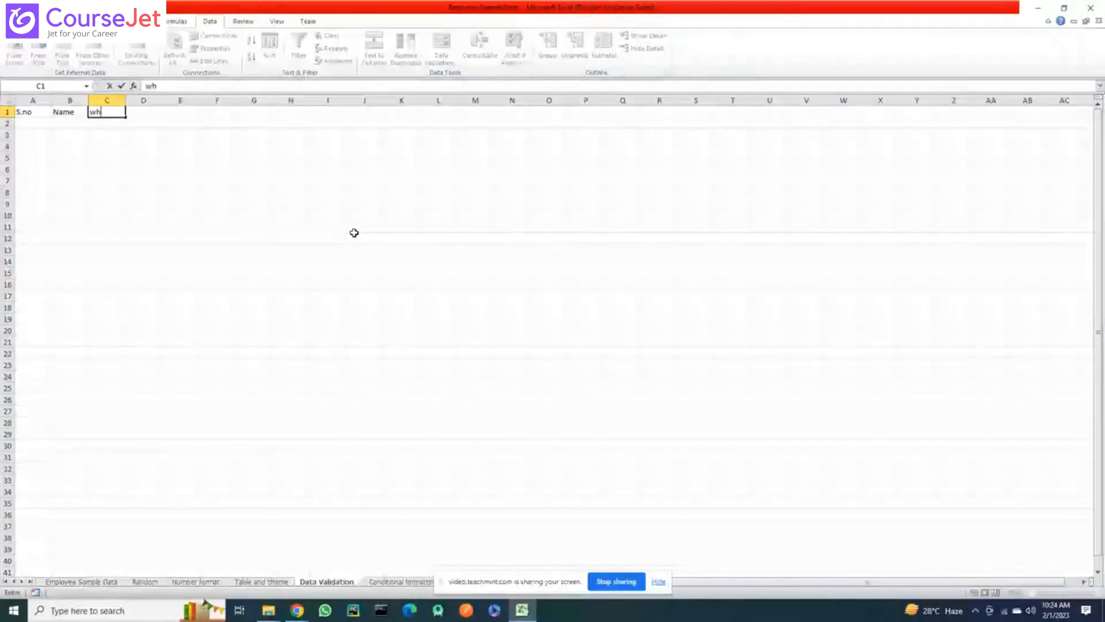
left_click(74, 120)
Enter 1 and 2 under S.no and fill the series down to 14 in A15
left_click(41, 119)
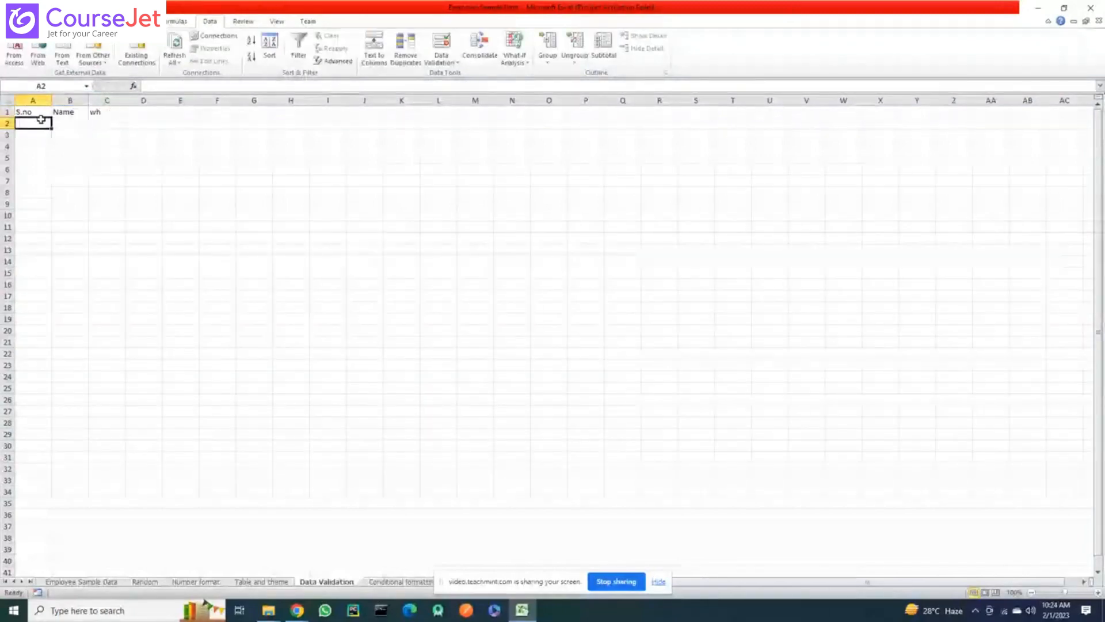
type("1")
key("Return")
type("2")
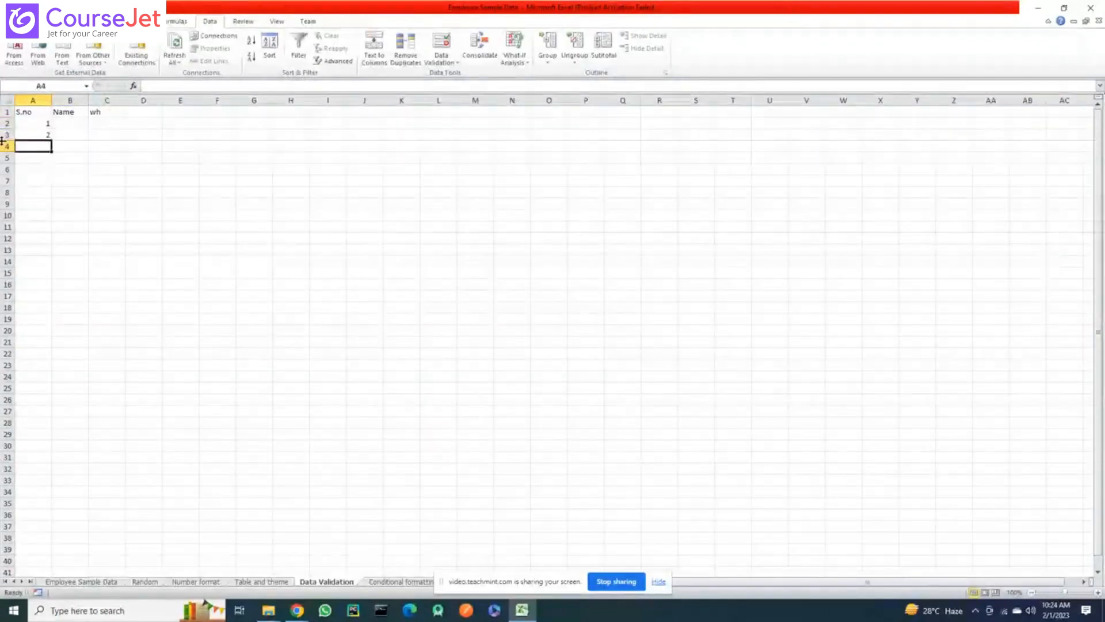
key("Return")
left_click(48, 120)
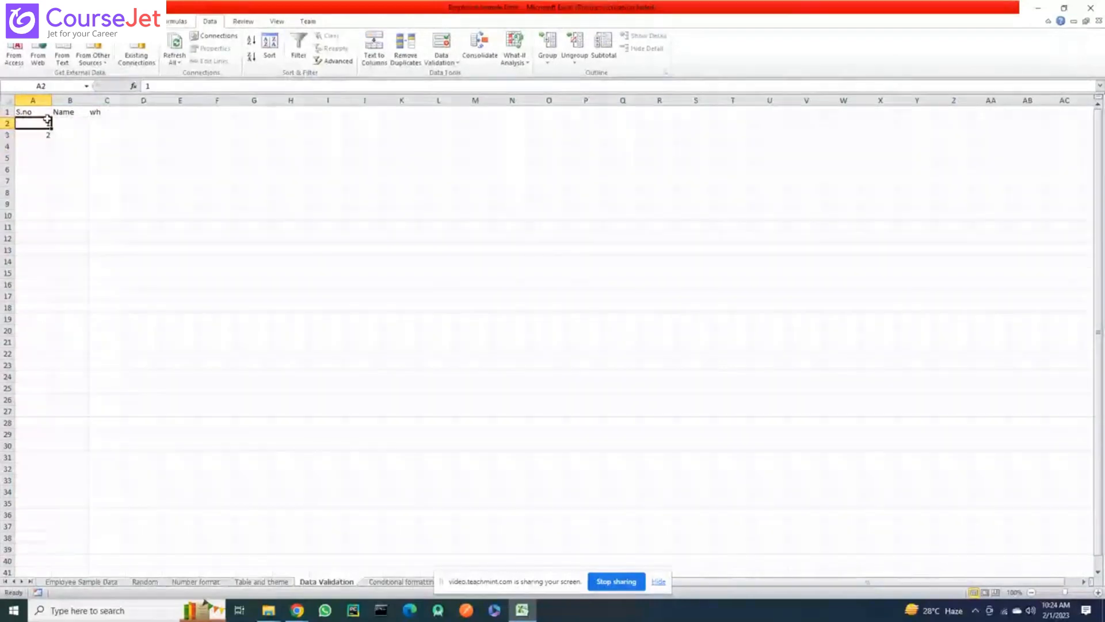
left_click_drag(51, 127, 51, 276)
Enter the names a, b, c, d, e, f, g and h down the Name column in B2:B9
left_click(76, 124)
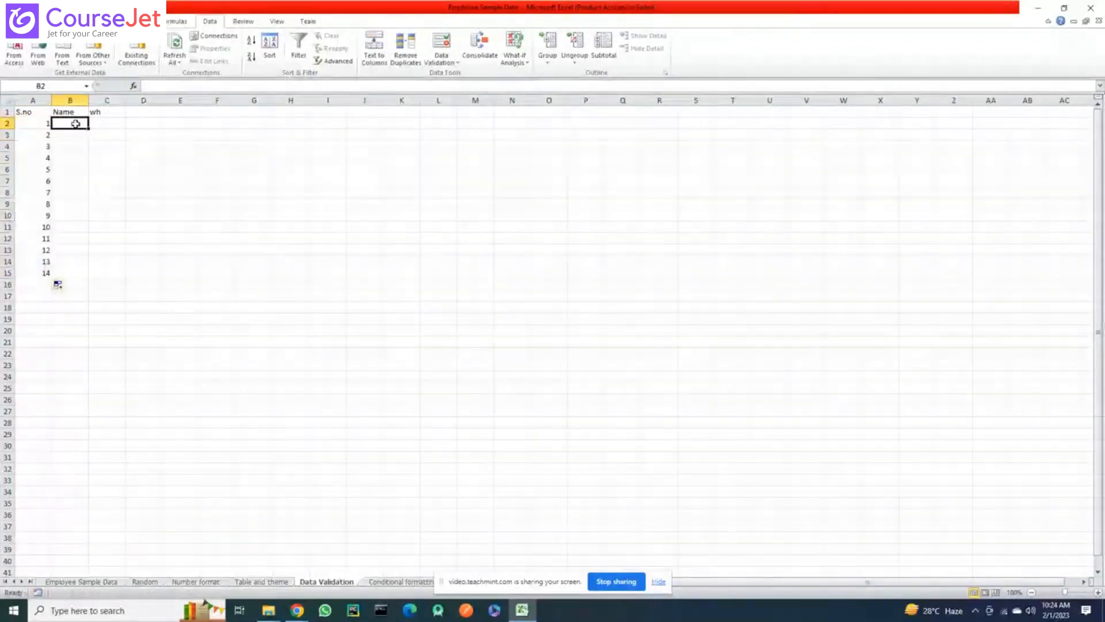
type("a")
key("Return")
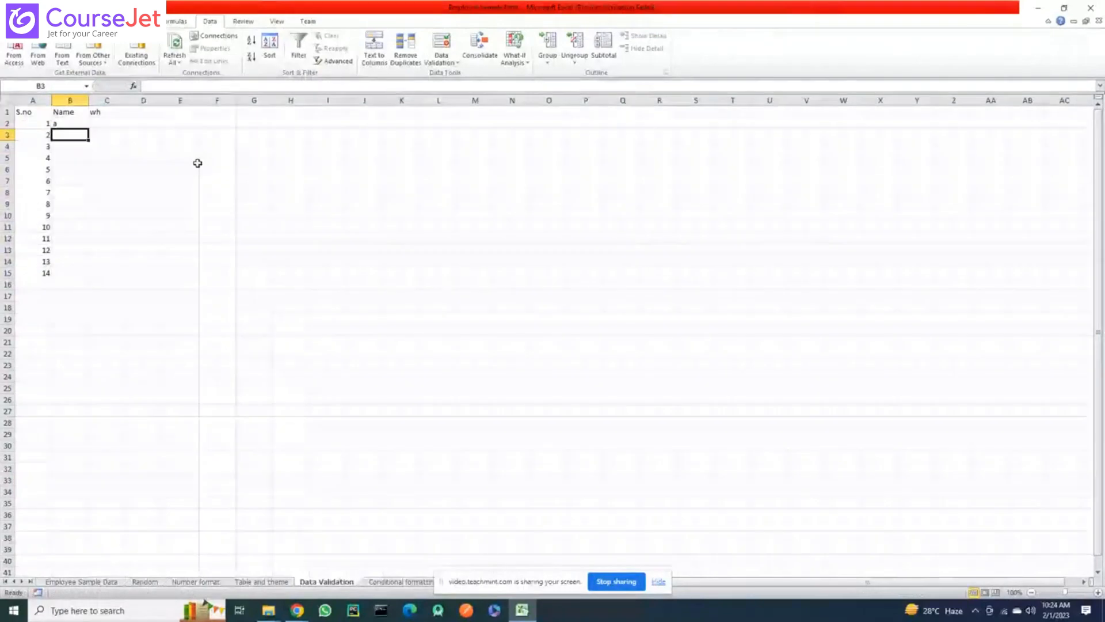
type("b c d e f g ")
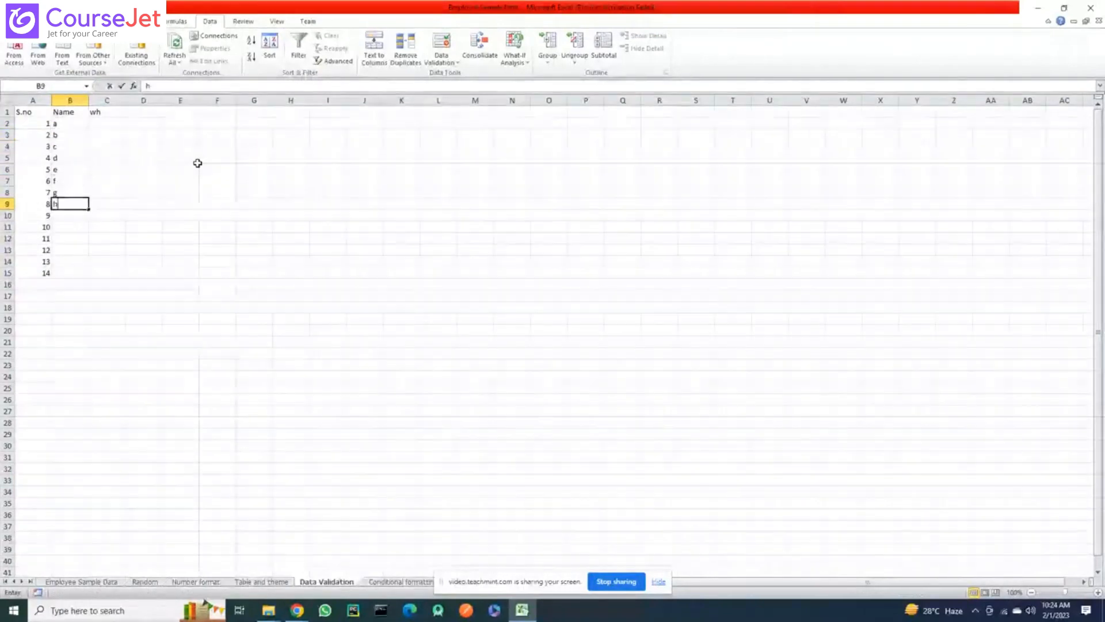
type("h")
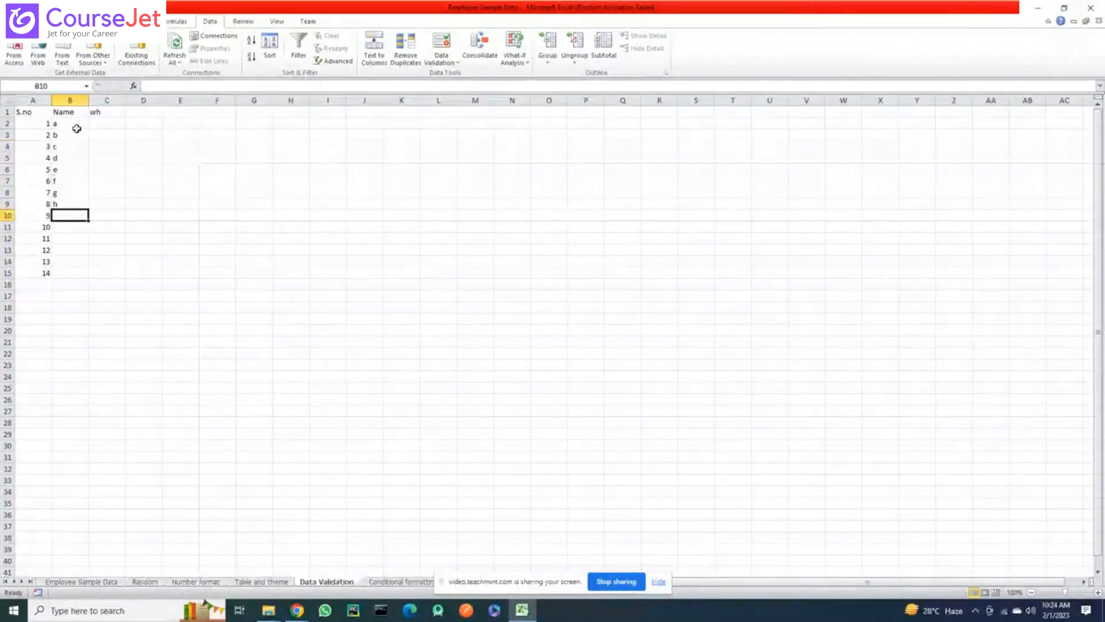
Fill the Name column down to B15 by repeating the letters from B2:B9
left_click_drag(75, 122, 94, 281)
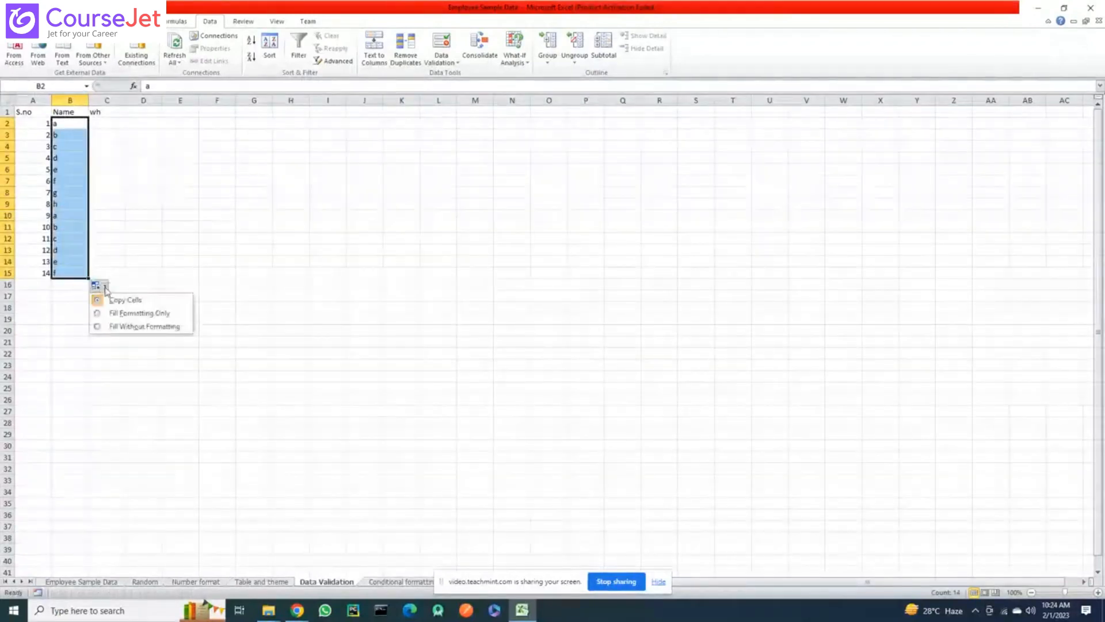
left_click(97, 123)
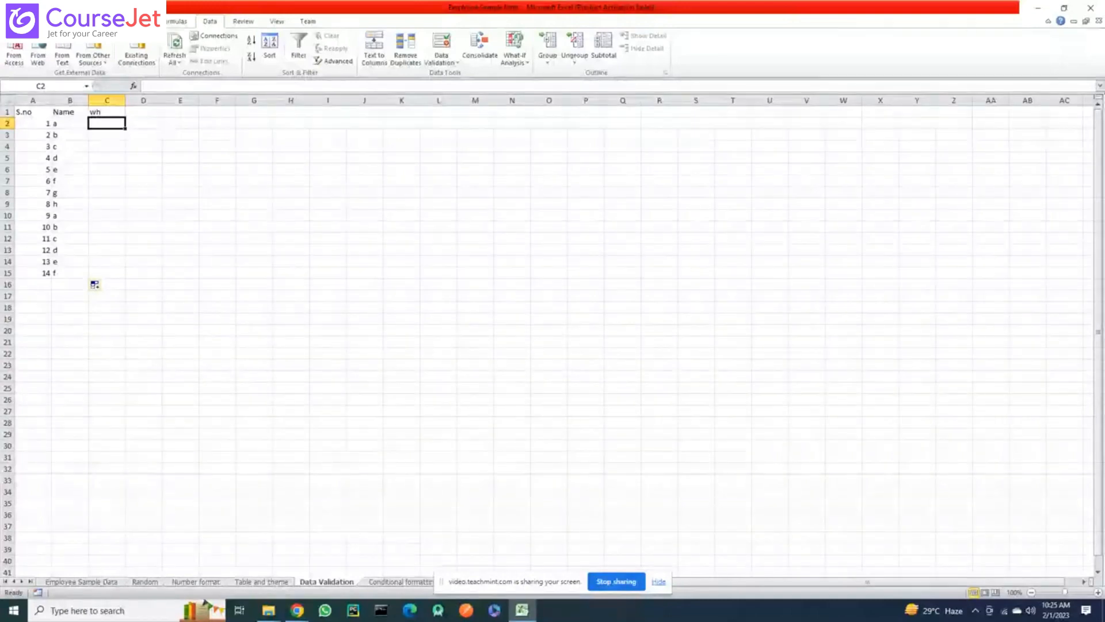
Enter the headers Login time, Logout time and working hours in C1:E1 and widen their columns to fit the text
left_click(47, 21)
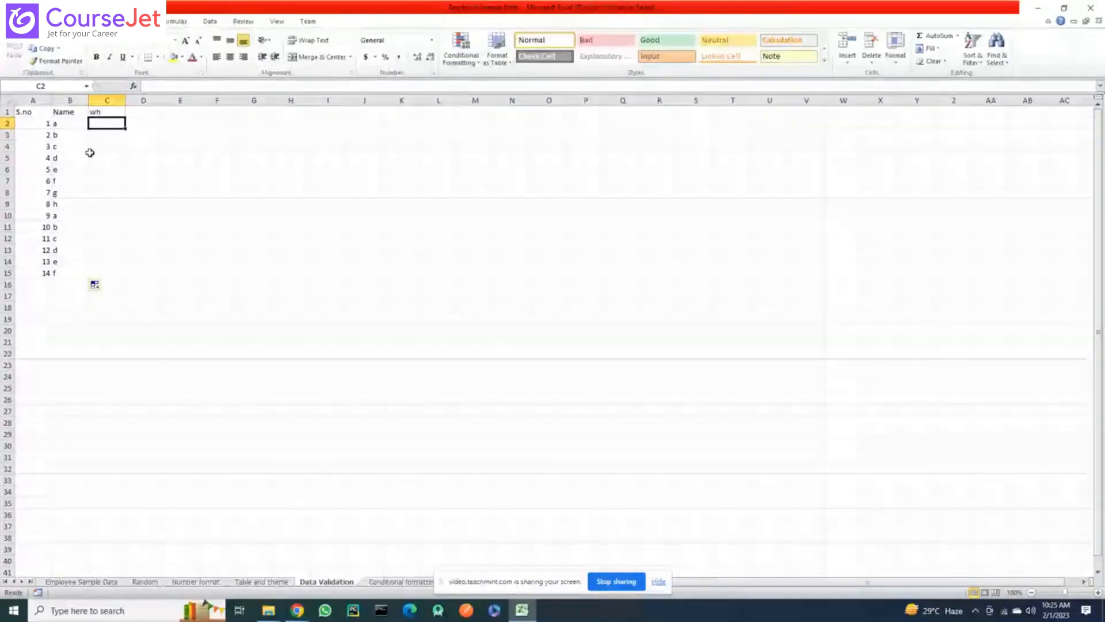
left_click(108, 111)
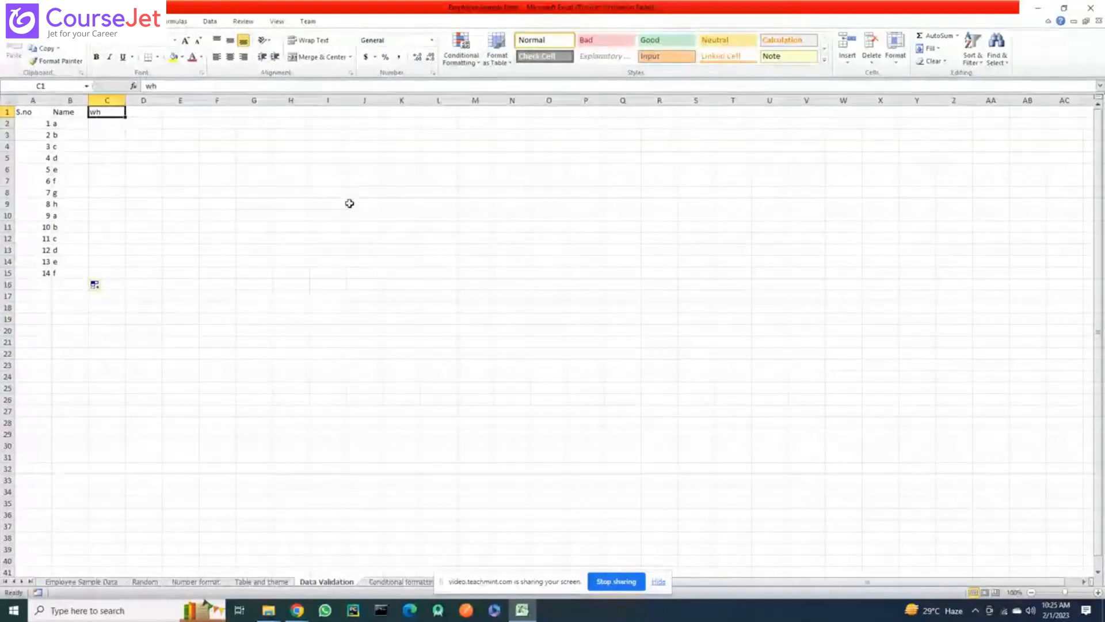
type("Login time")
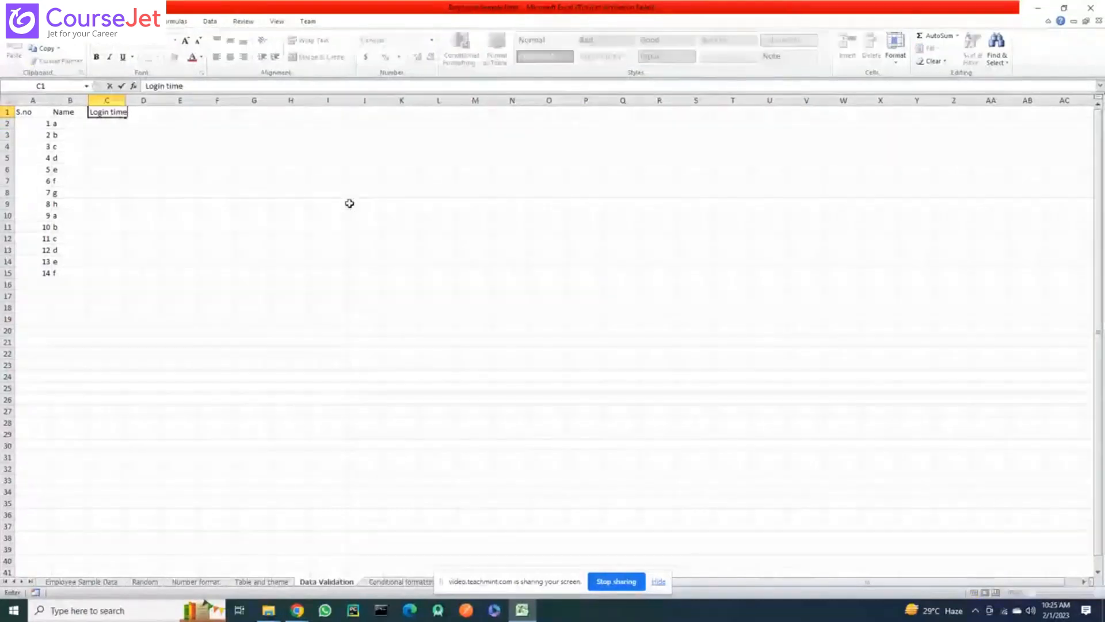
key("Tab")
type("Logout timwe")
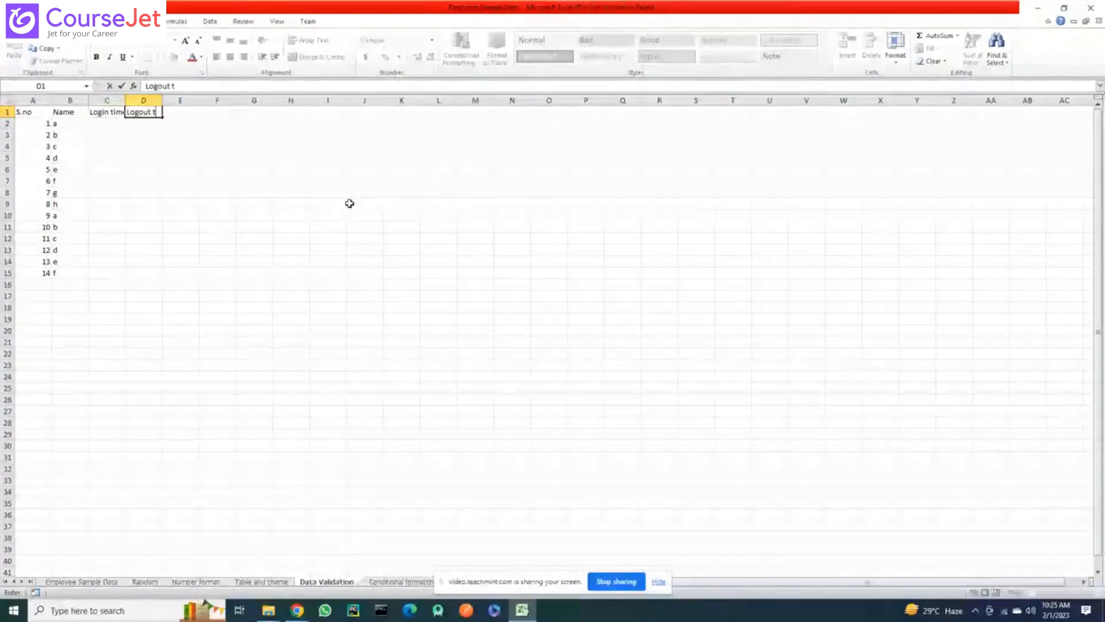
key("BackSpace")
key("BackSpace")
type("e")
key("Tab")
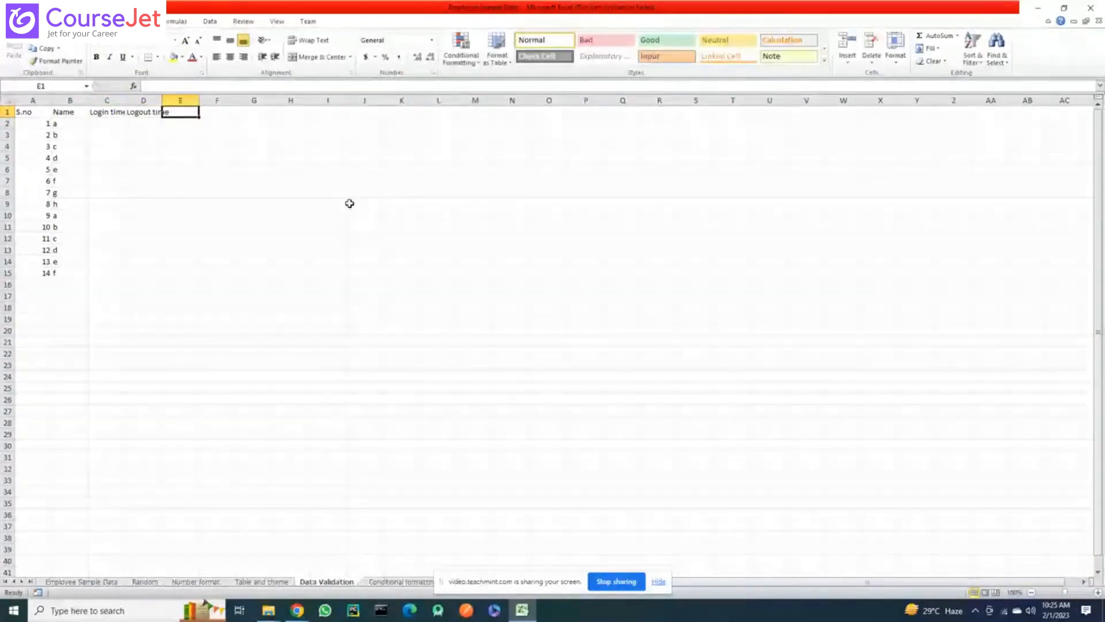
type("working hours")
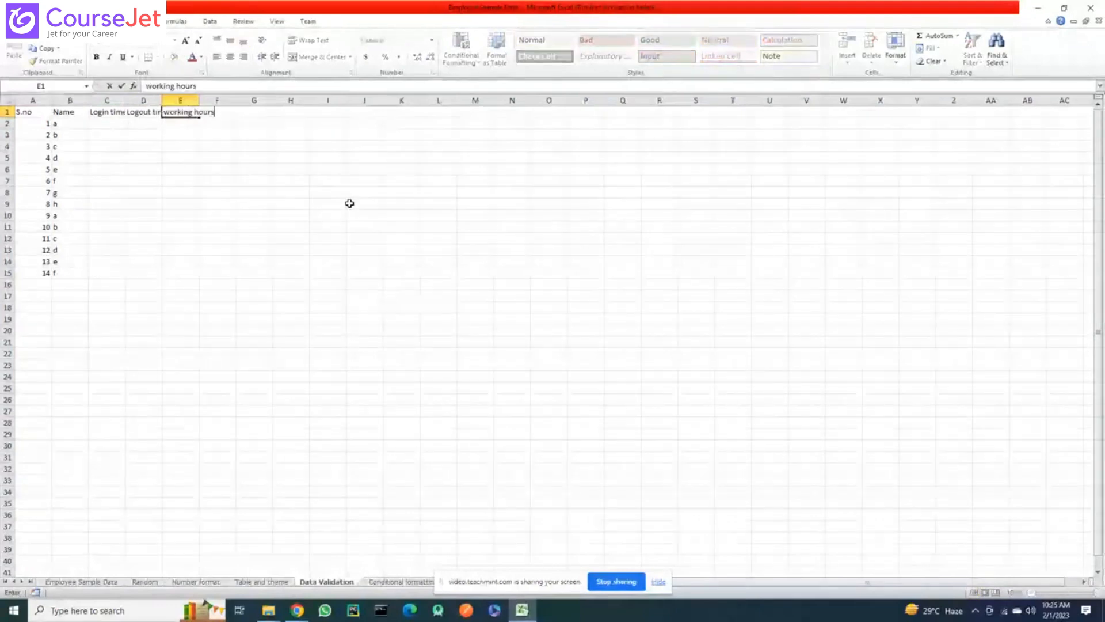
key("Return")
double_click(125, 100)
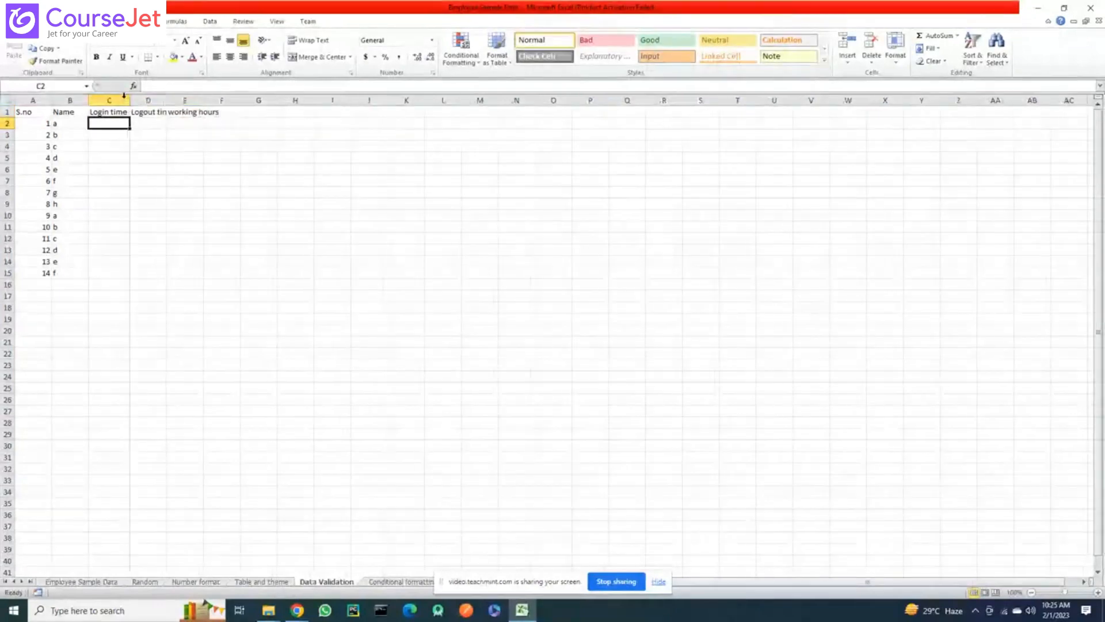
double_click(166, 101)
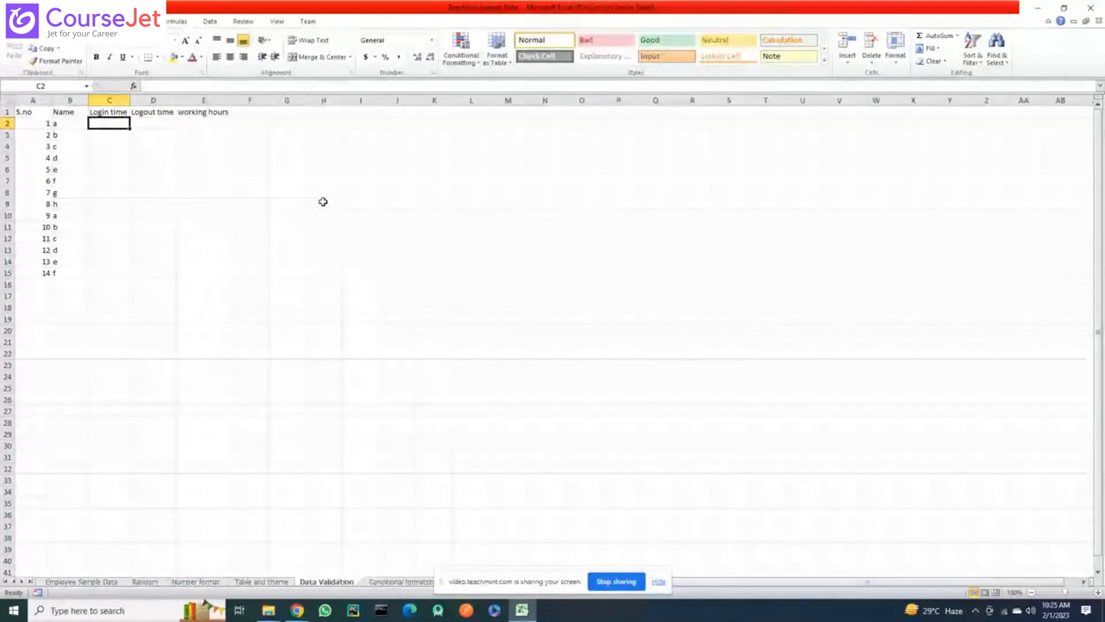
Enter 8 and 6 as sample working hours in cells E2 and E3
key("Right")
key("Right")
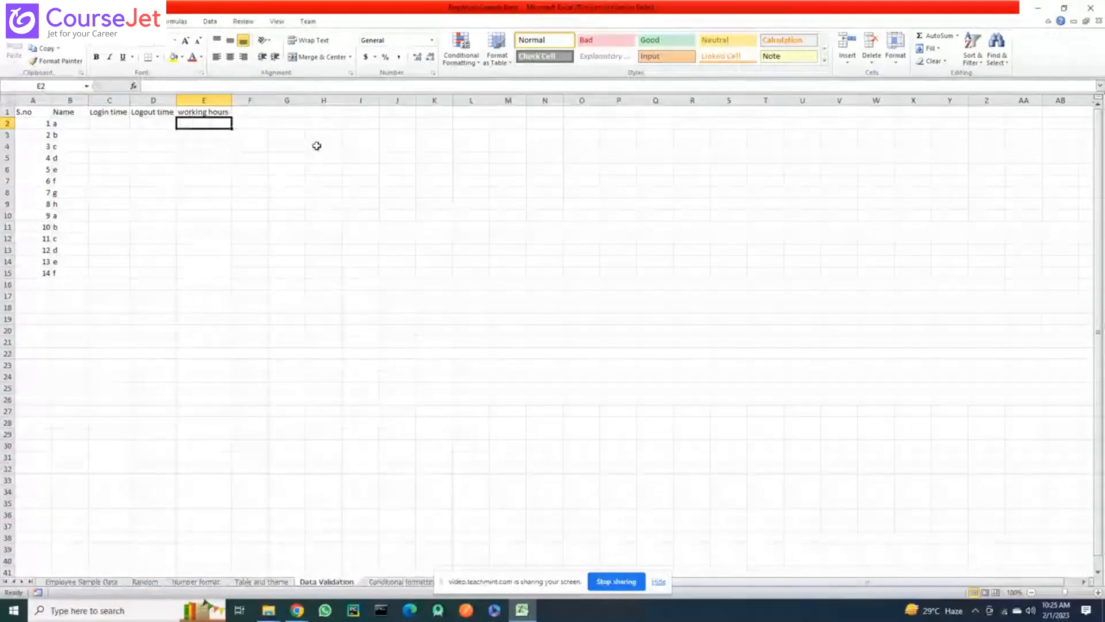
type("8")
key("Return")
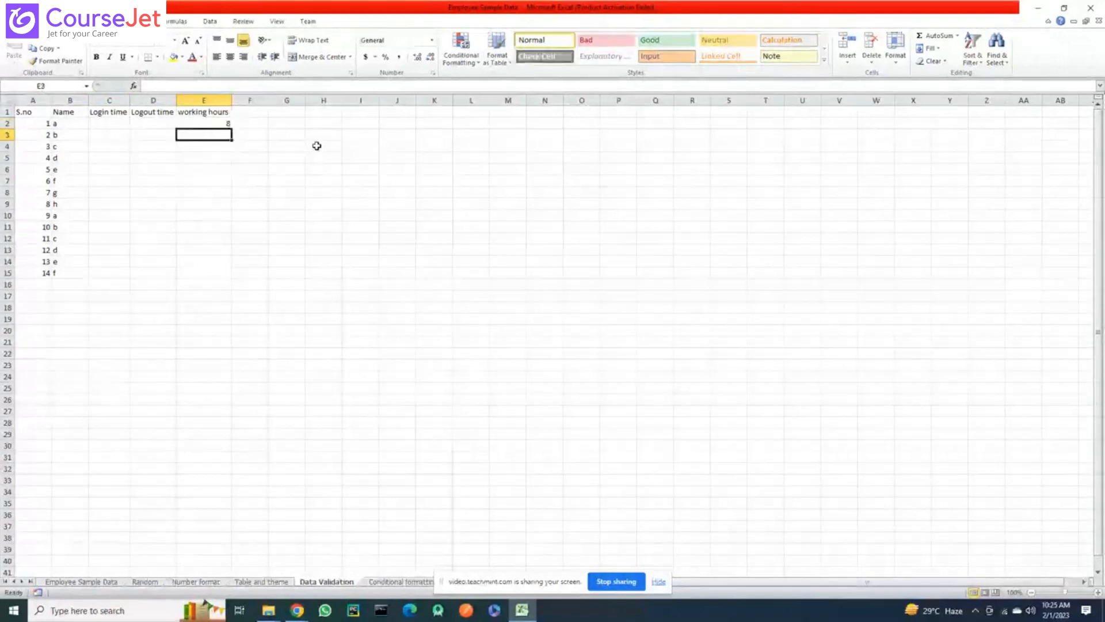
type("6")
key("Return")
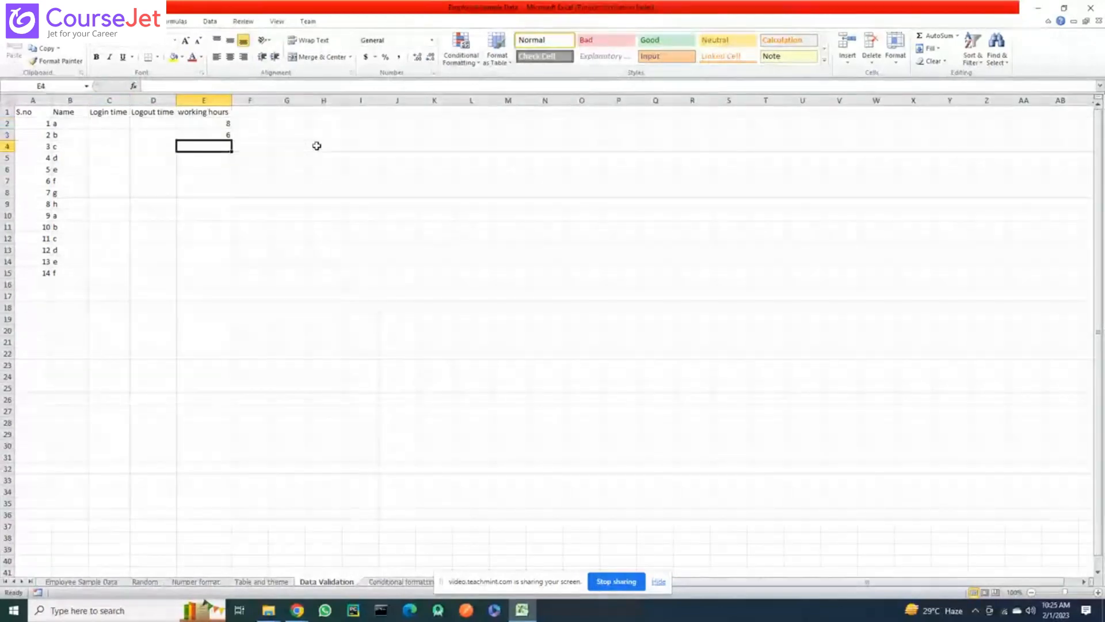
Clear the sample working hours from cells E2:E3
left_click(221, 122)
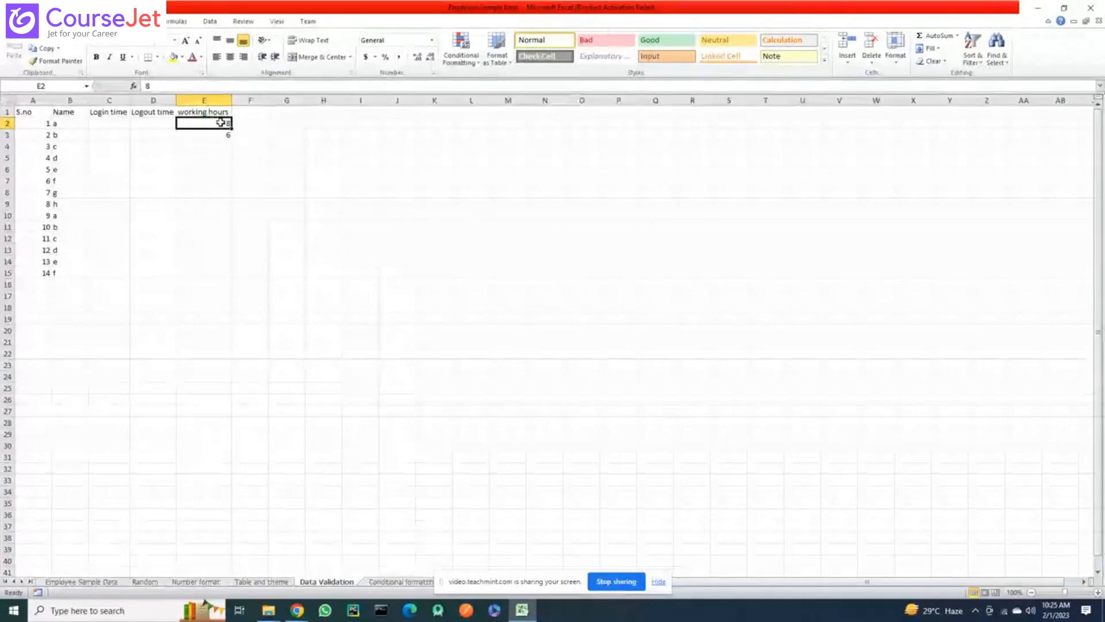
left_click(362, 157)
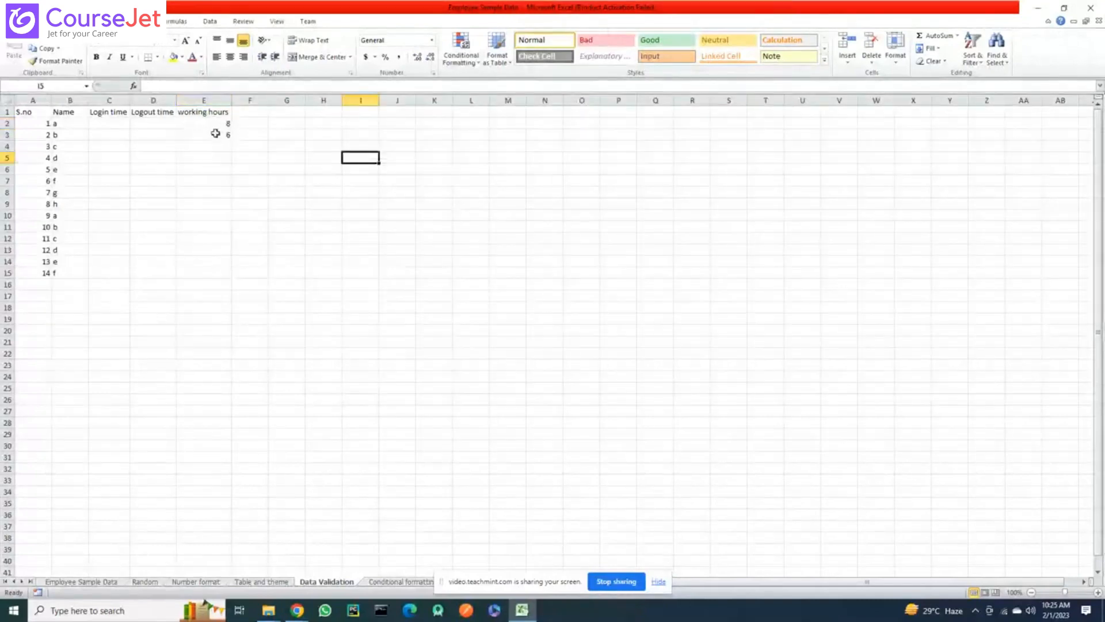
left_click(218, 134)
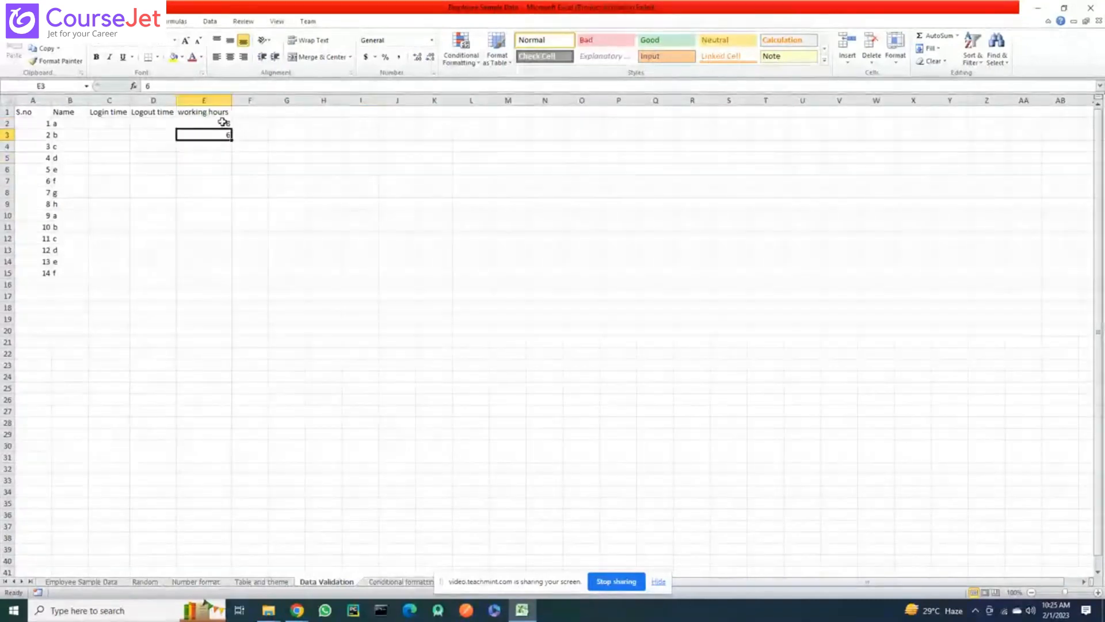
left_click_drag(222, 122, 224, 133)
key("Delete")
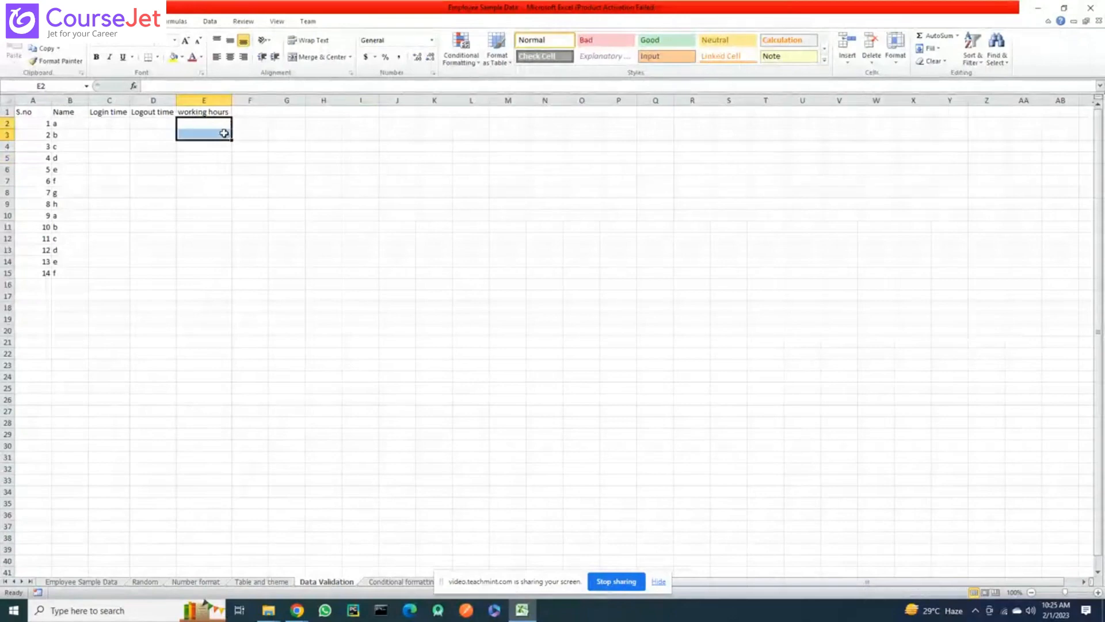
left_click(223, 123)
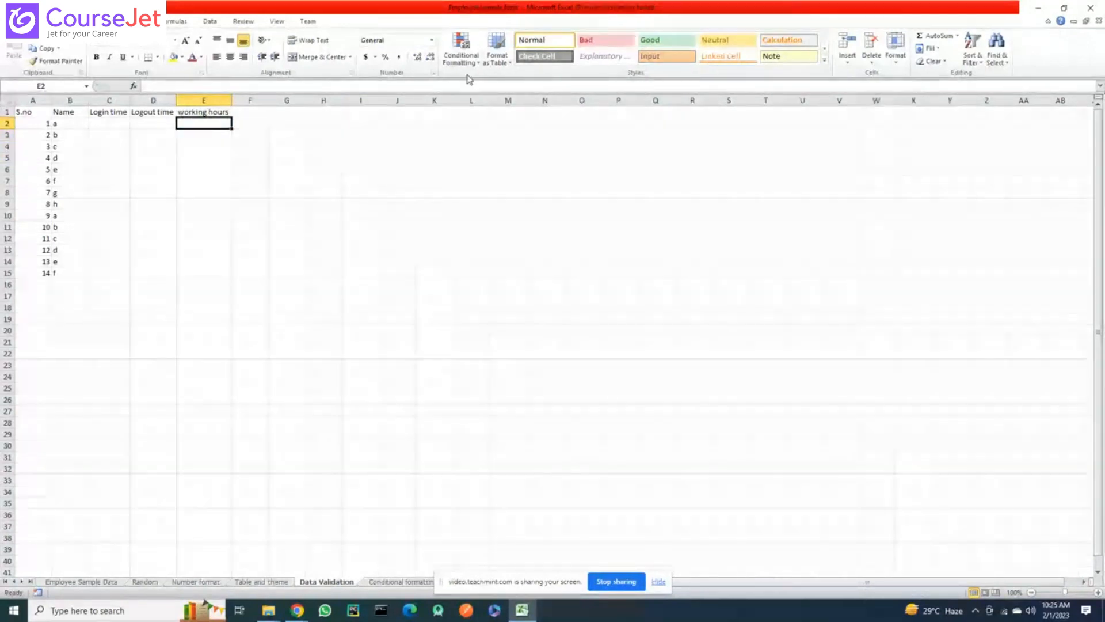
key("alt+a")
key("v")
key("v")
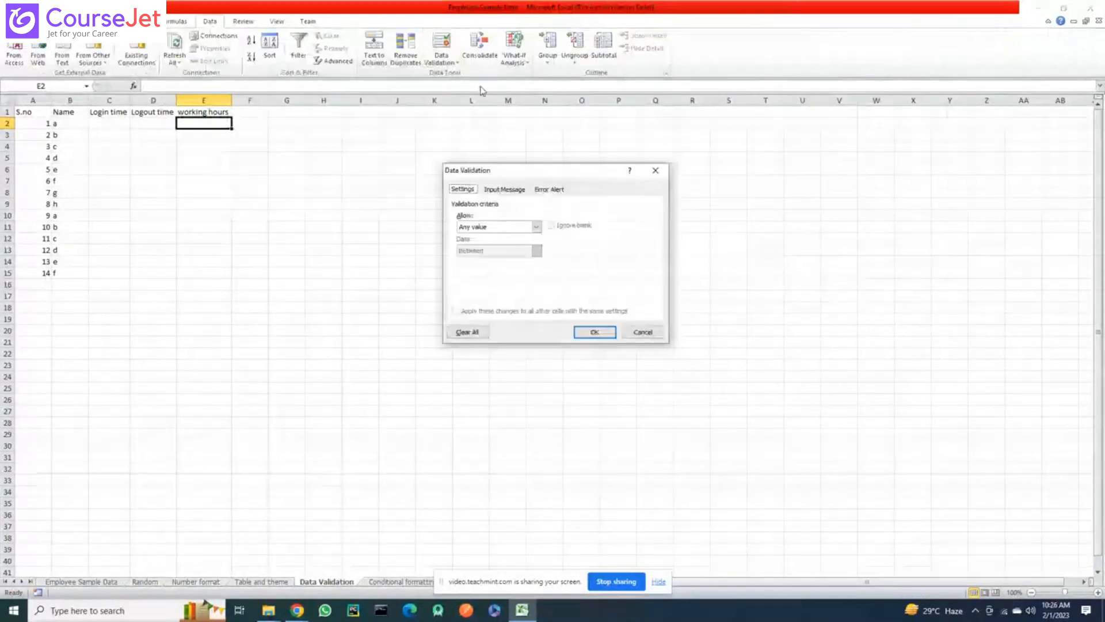
key("Escape")
left_click(442, 59)
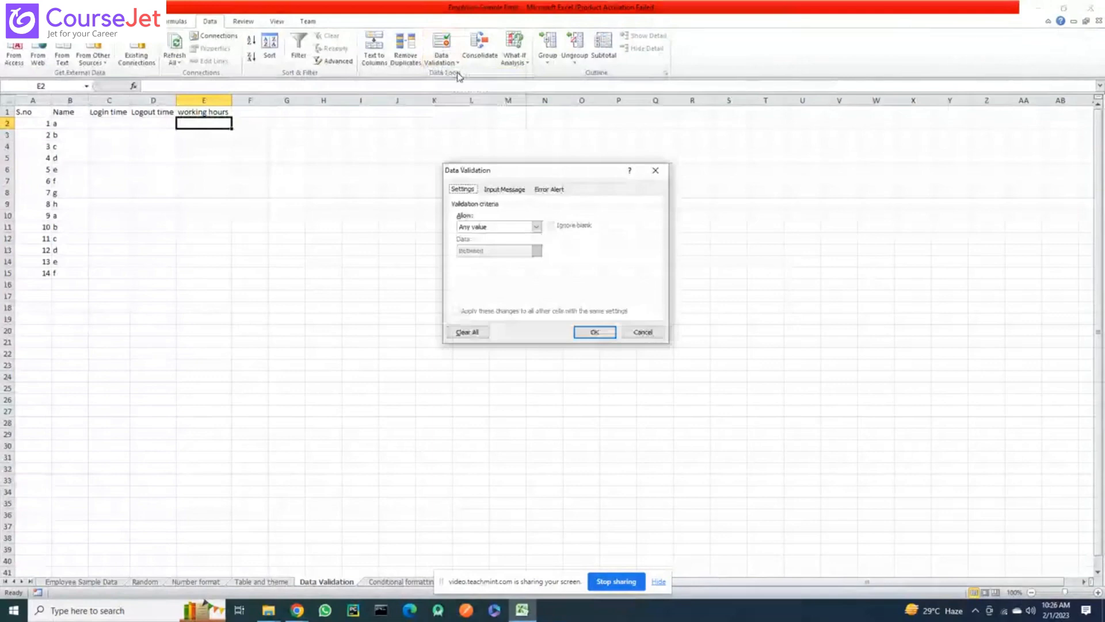
left_click(536, 228)
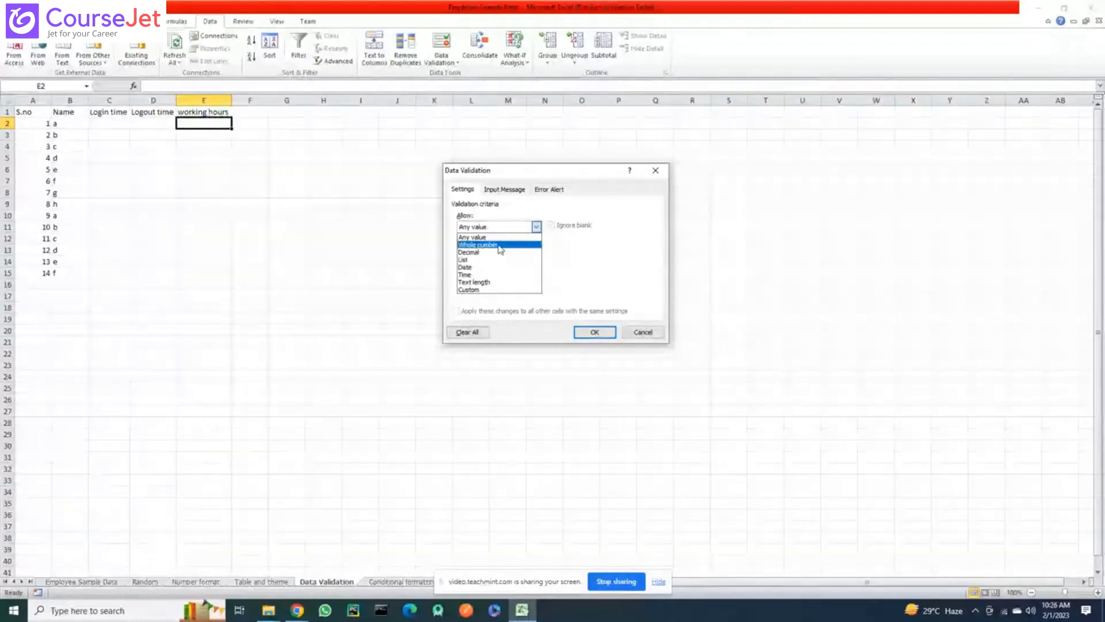
left_click(478, 245)
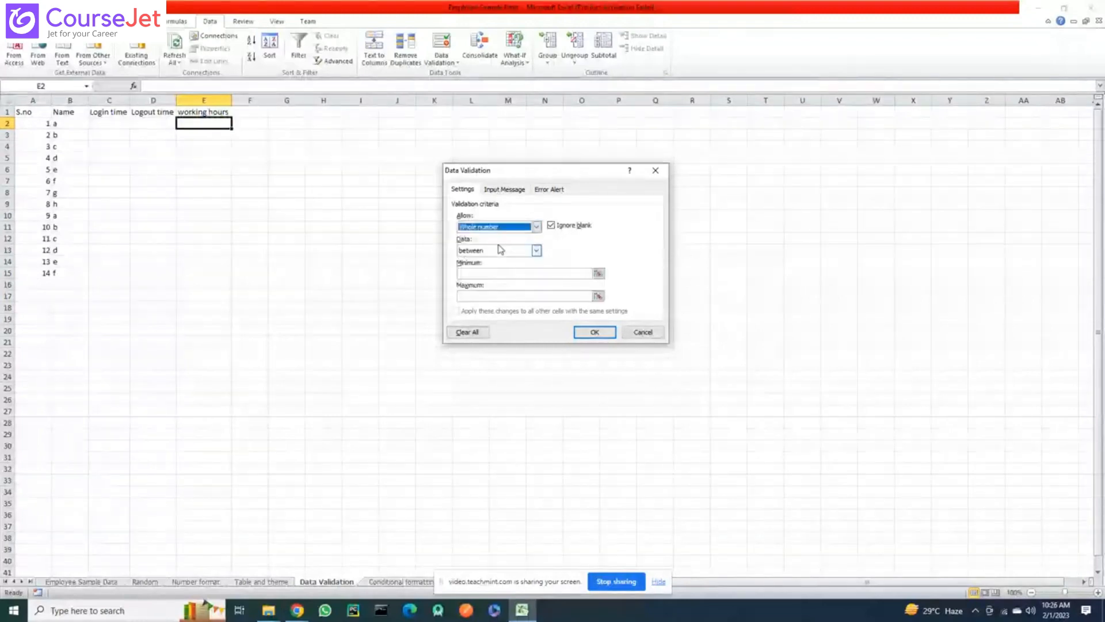
left_click(536, 251)
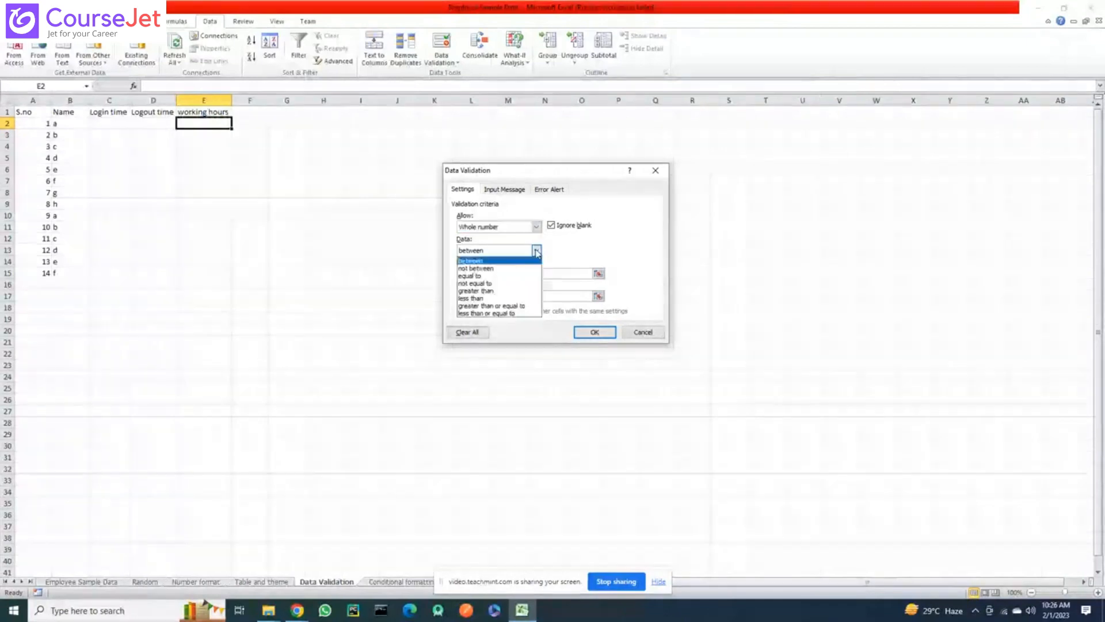
left_click(508, 261)
left_click(519, 275)
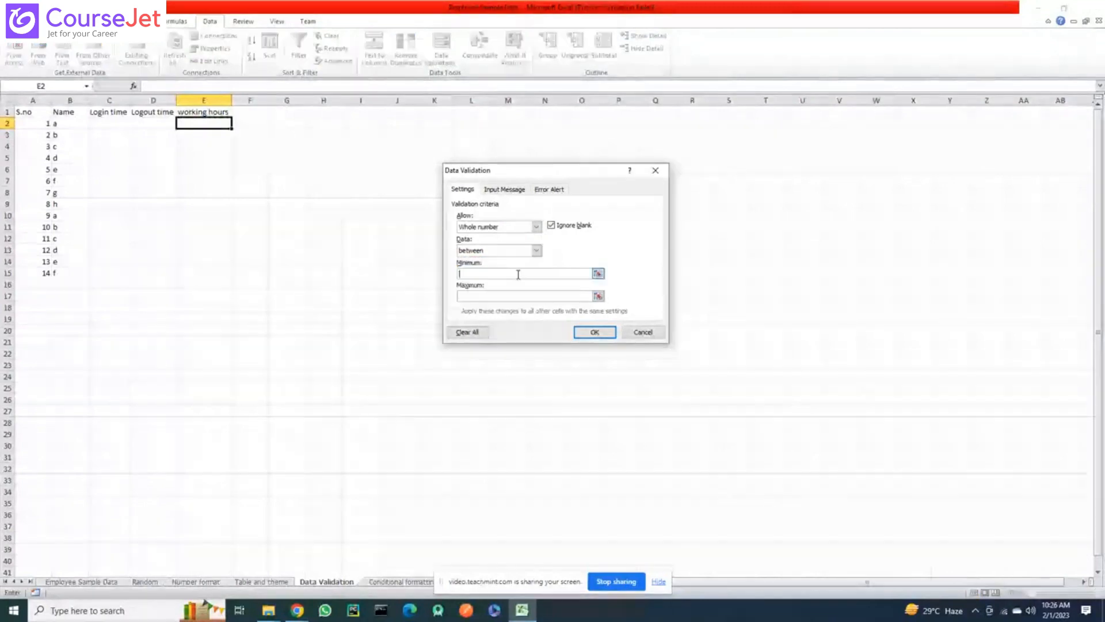
type("5")
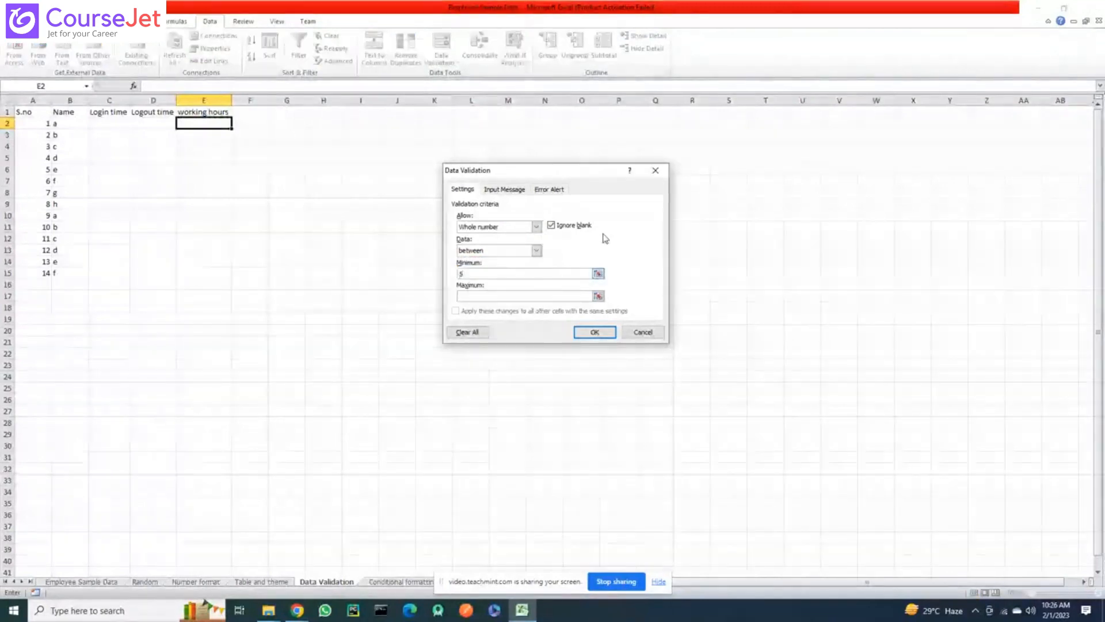
left_click(485, 294)
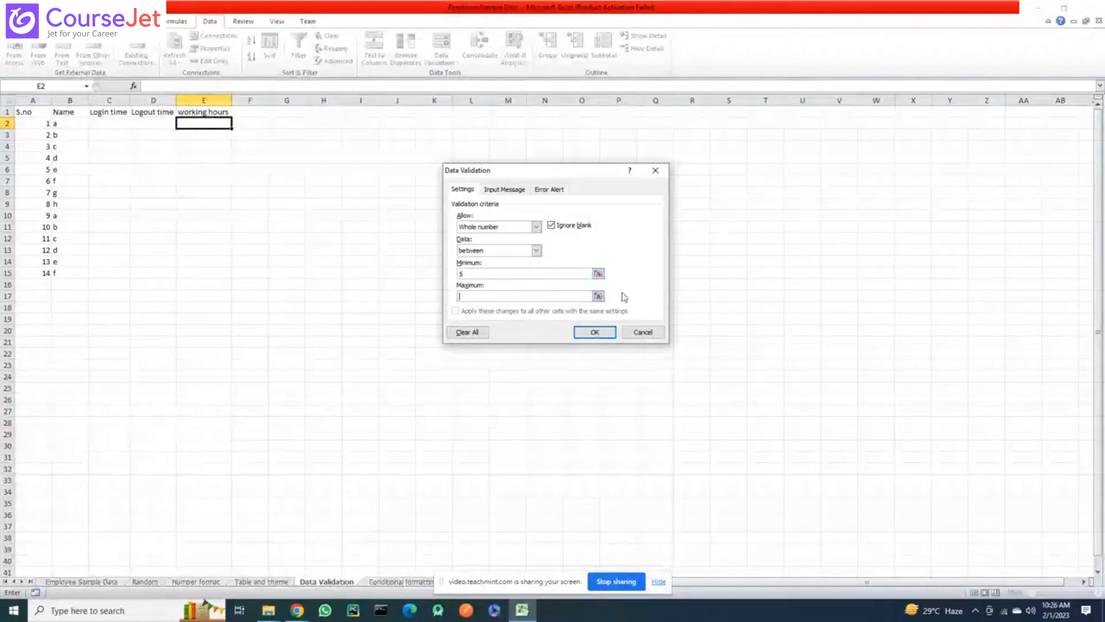
type("9")
left_click(643, 332)
Set data validation on the working hours cells E2:E15 to allow whole numbers between 5 and 9
left_click_drag(204, 123, 220, 199)
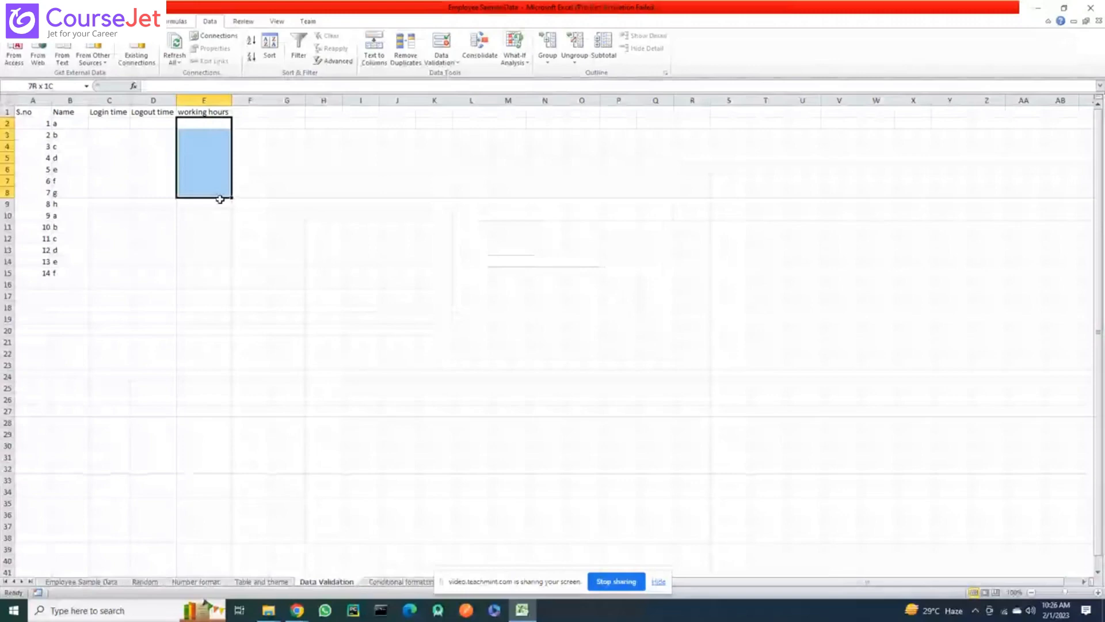
left_click_drag(220, 199, 220, 276)
left_click(441, 43)
left_click(536, 228)
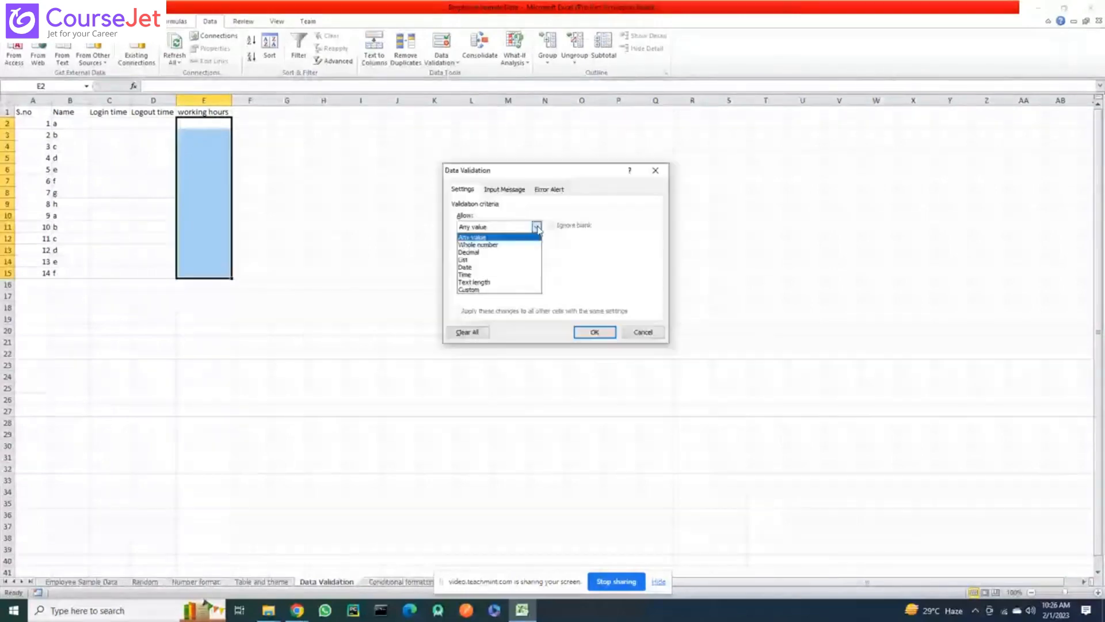
left_click(500, 245)
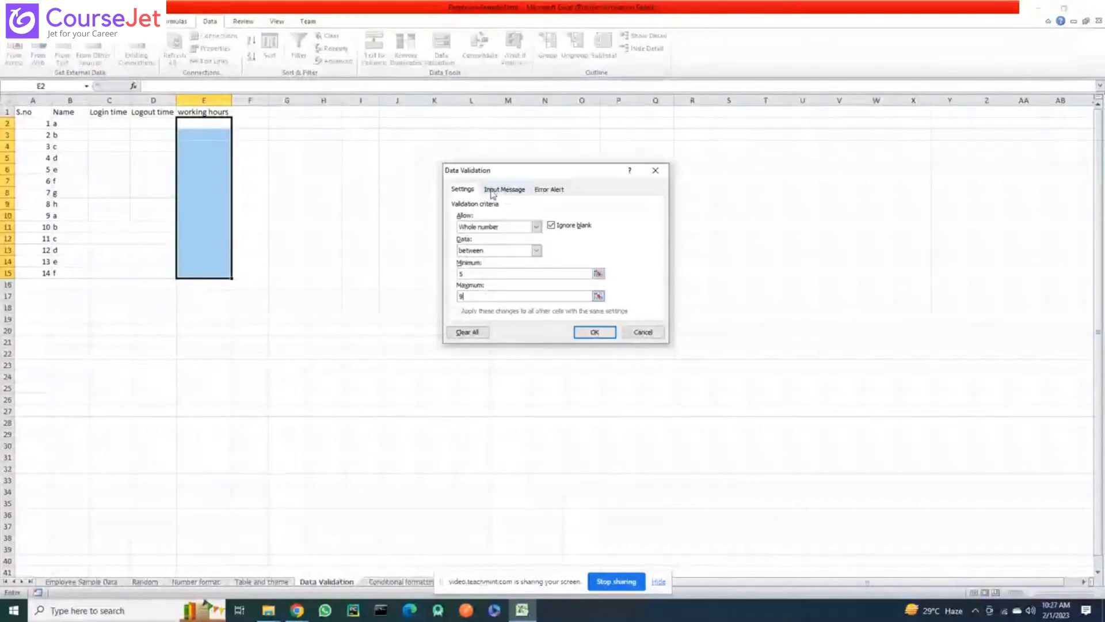
Add an input message to the validation with the title "Enter the work hour" and the message "work hour"
left_click(492, 190)
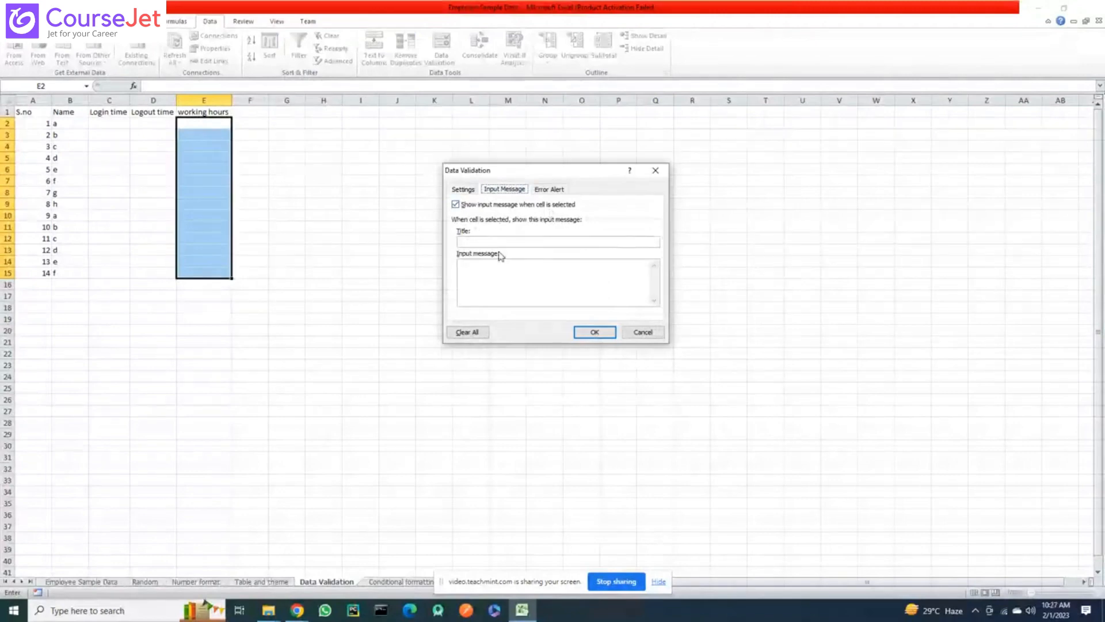
left_click(468, 241)
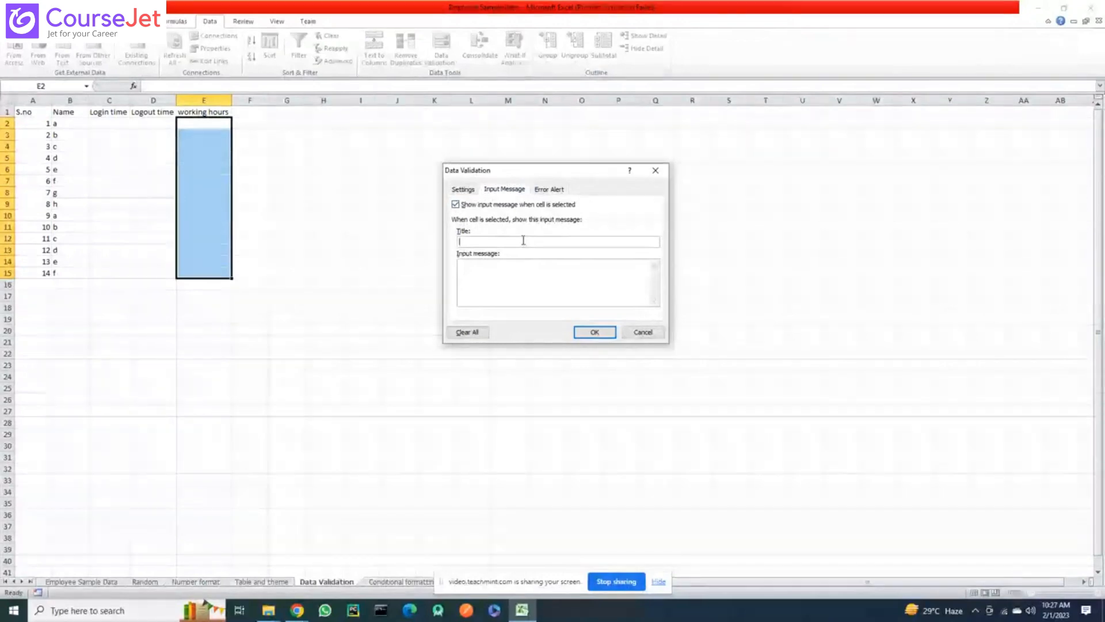
type("Enter the work h")
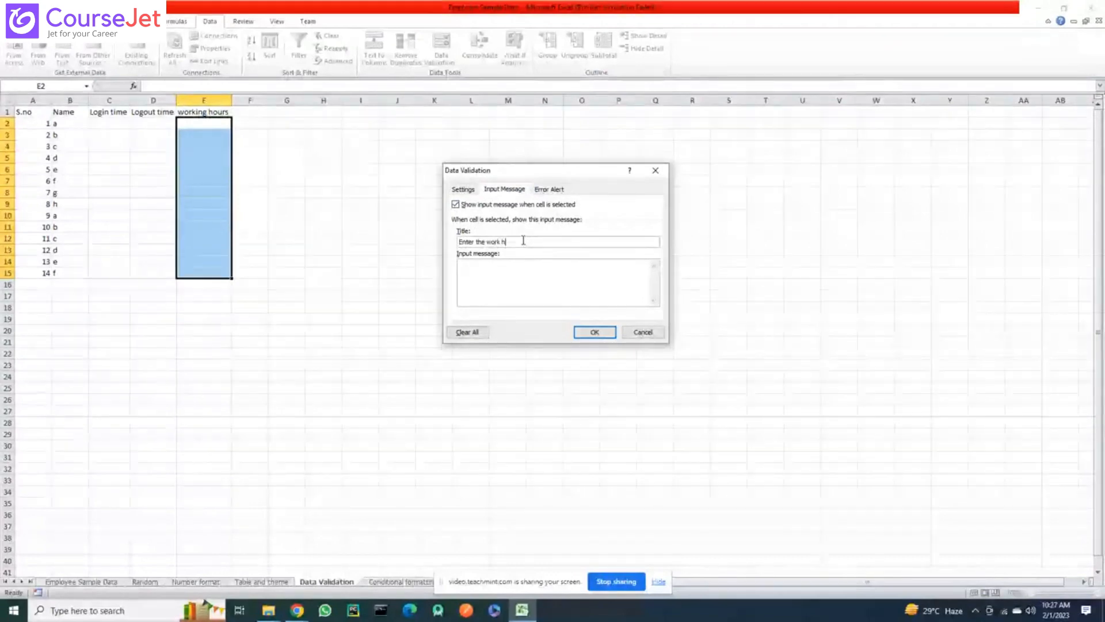
type("our")
left_click(507, 262)
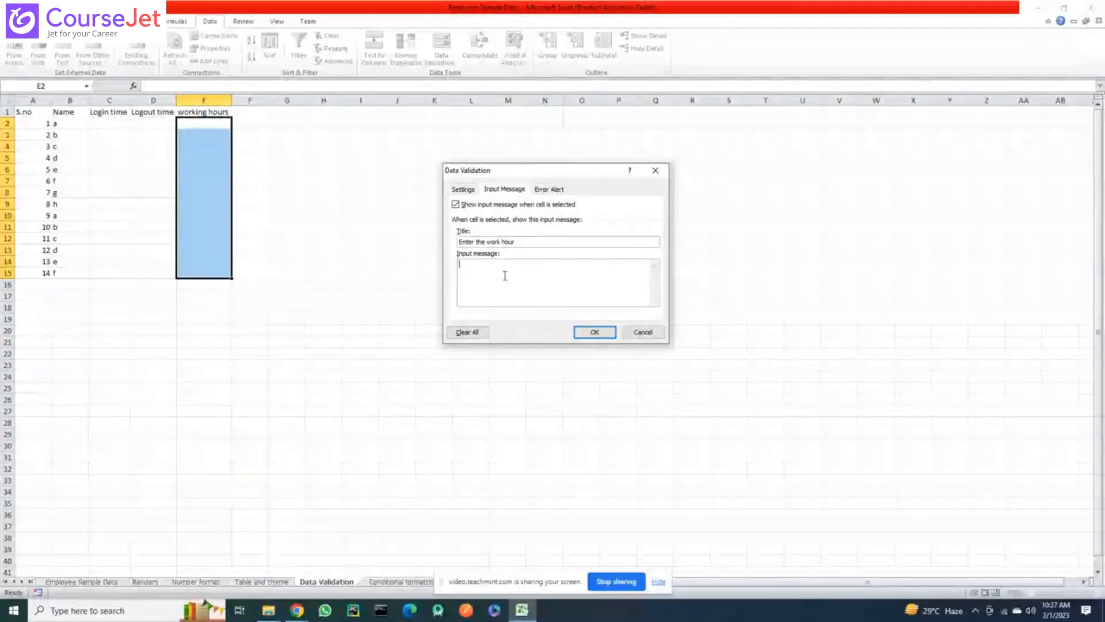
type("work hour")
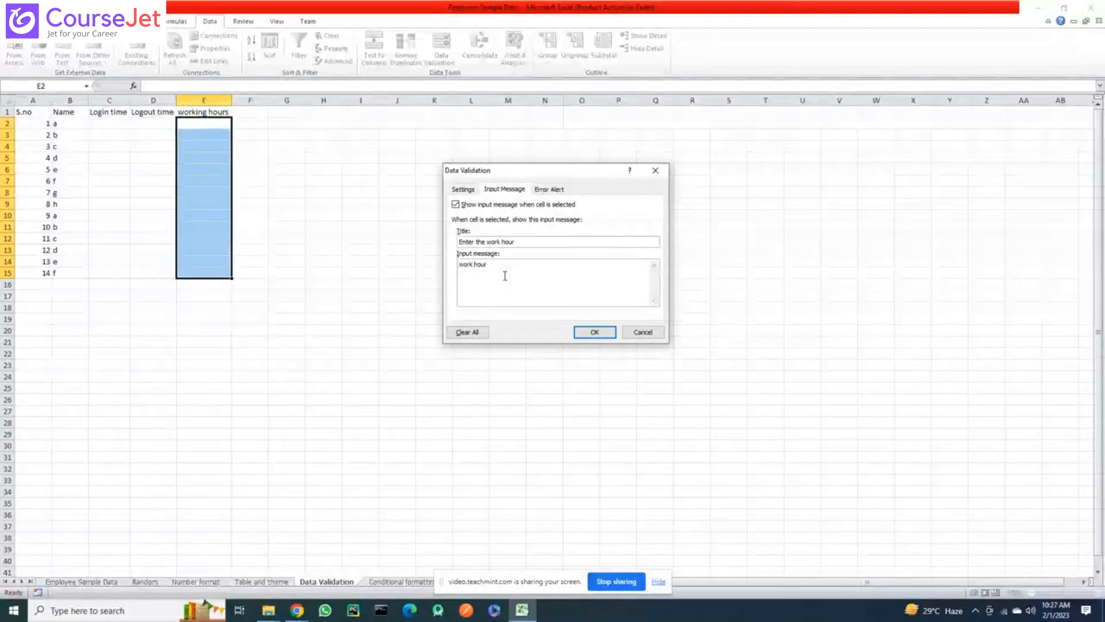
Set the validation's error alert to the Stop style with the title "Below or ablove company policy"
left_click(542, 190)
left_click(538, 242)
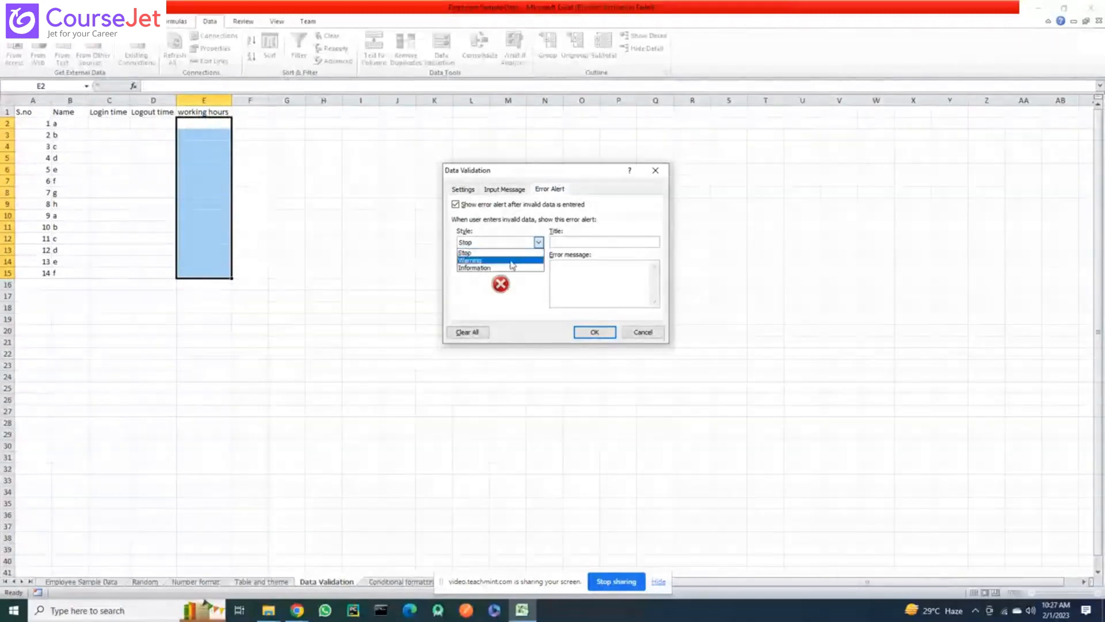
key("Escape")
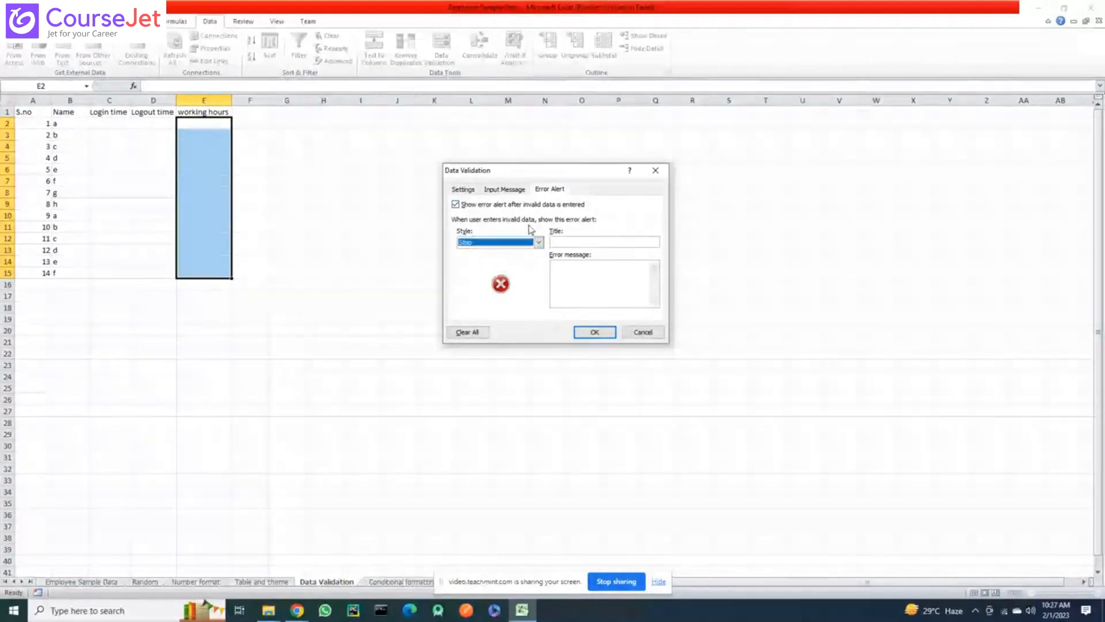
left_click(575, 242)
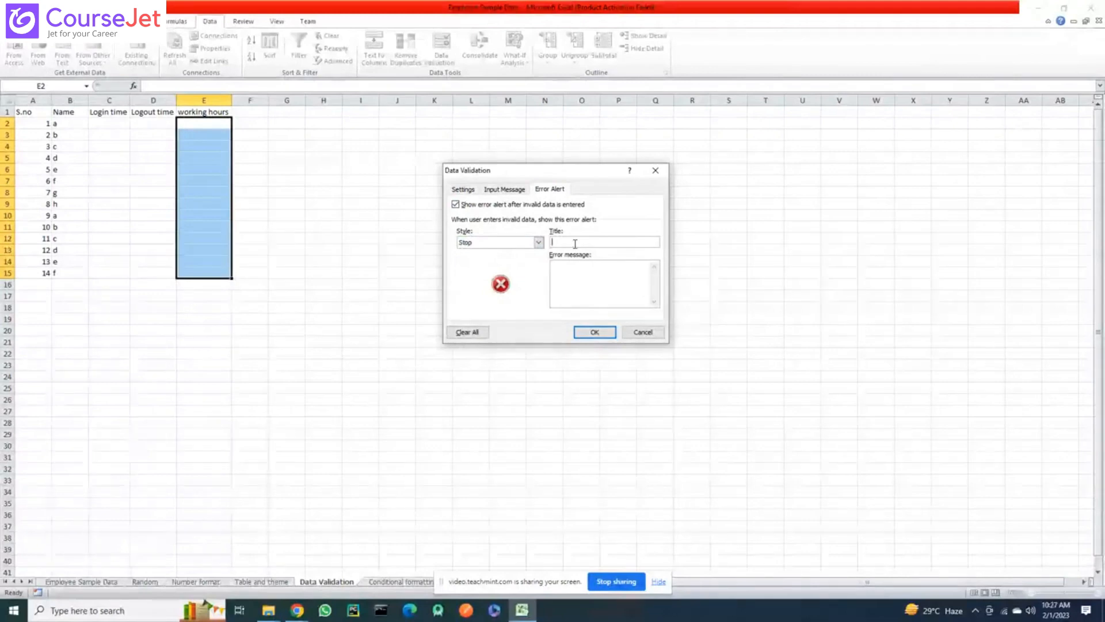
type("Below")
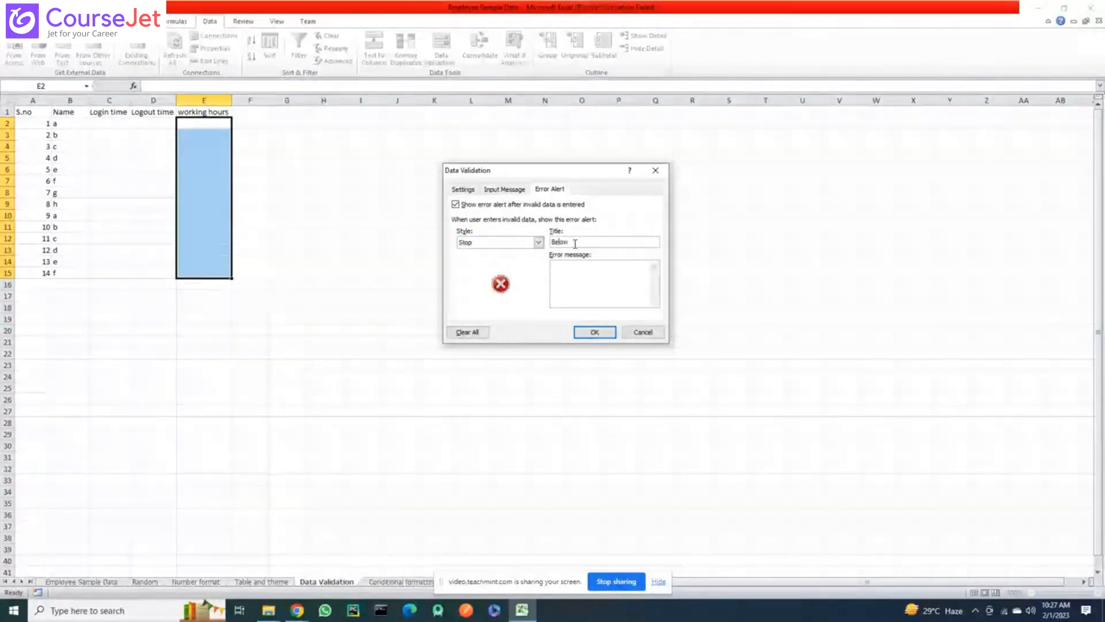
type(" of Tab")
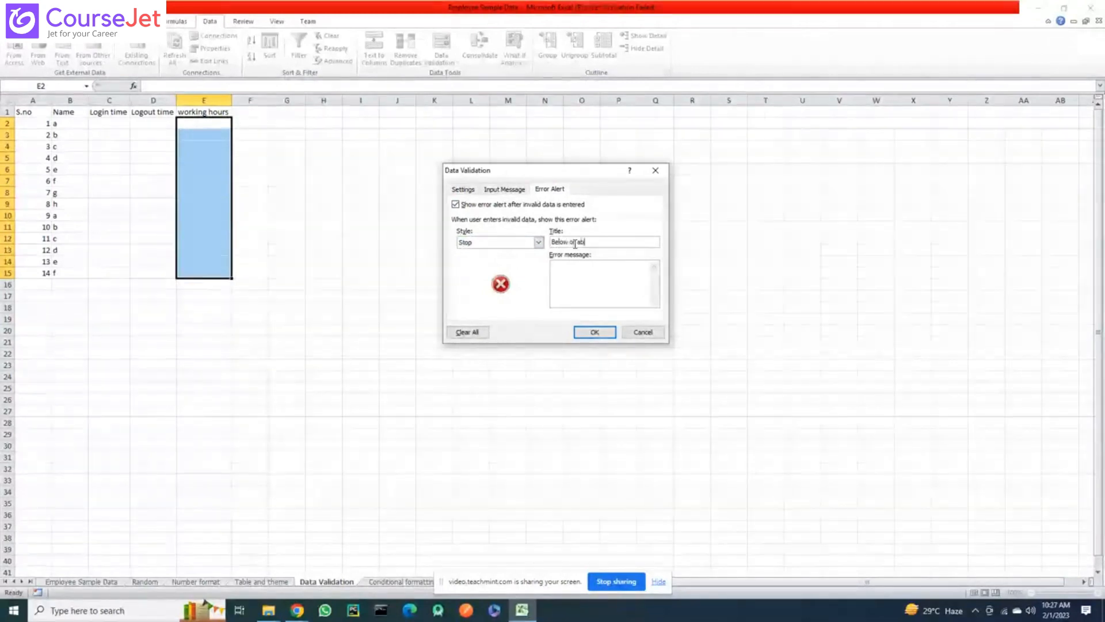
type("ove")
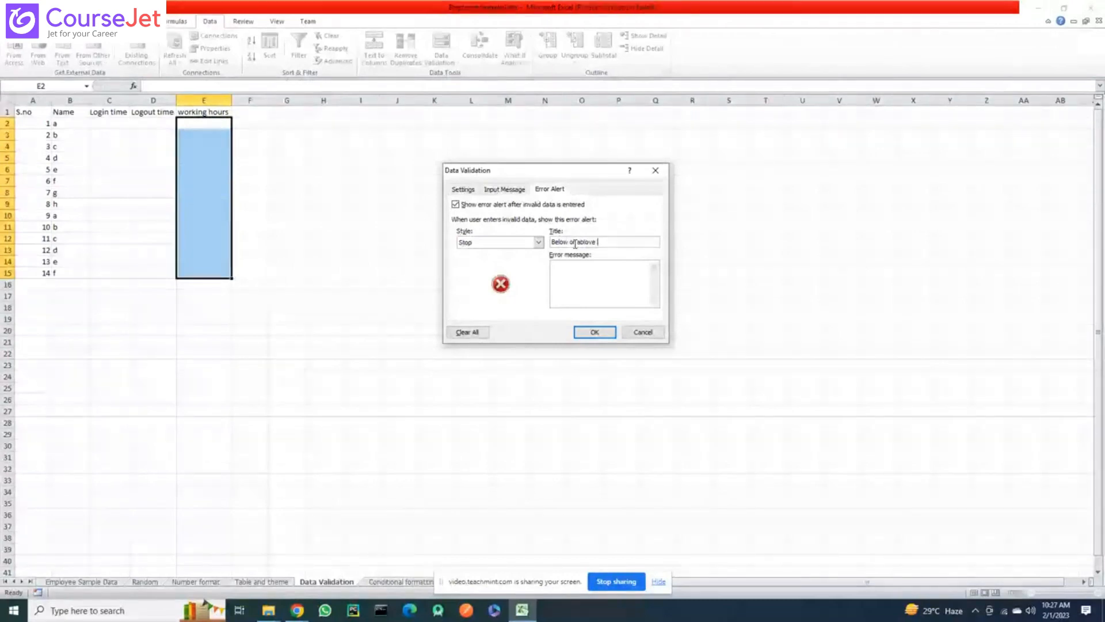
type(" company policy")
Set the error message to "Below or ablove company policy, report to manager" and apply the validation to the working hours cells
left_click(562, 269)
type("Below or above company policy")
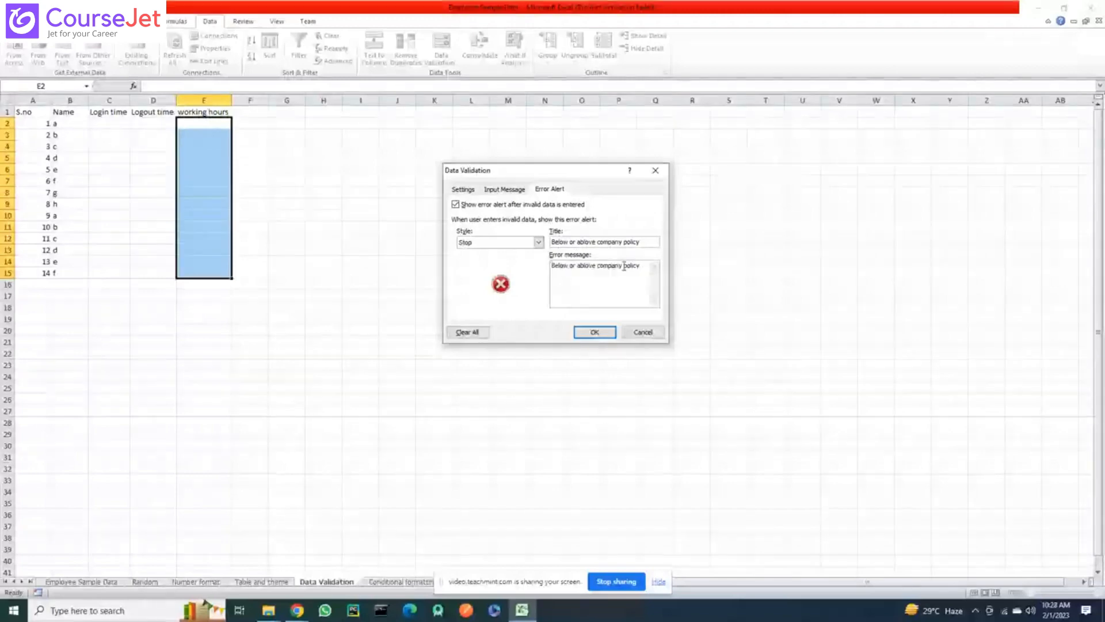
left_click_drag(607, 265, 641, 265)
left_click(644, 266)
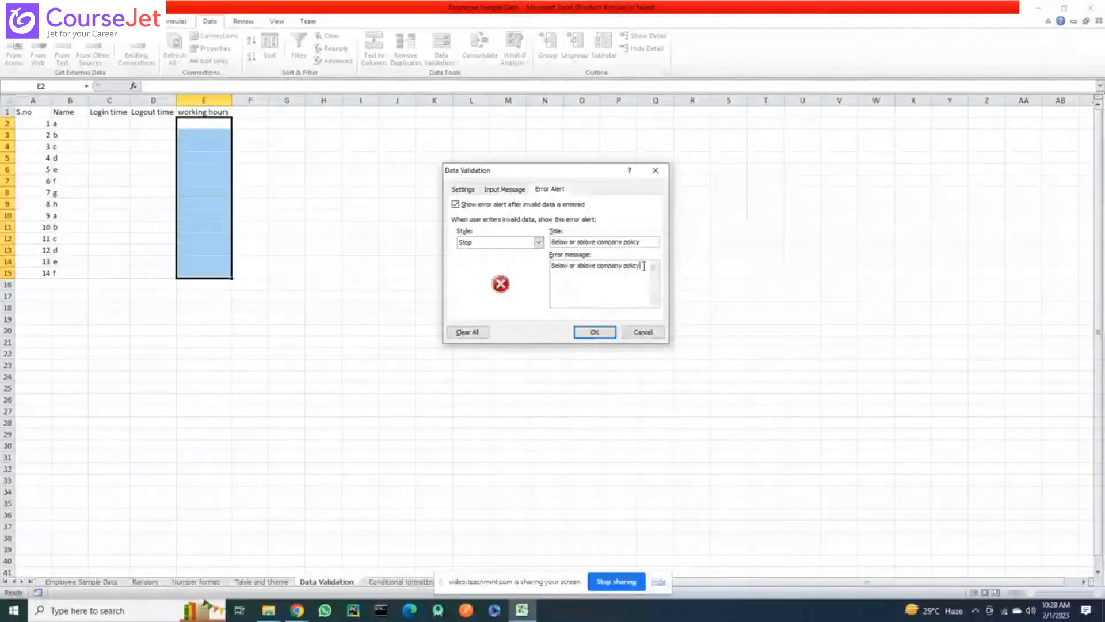
key("ctrl+a")
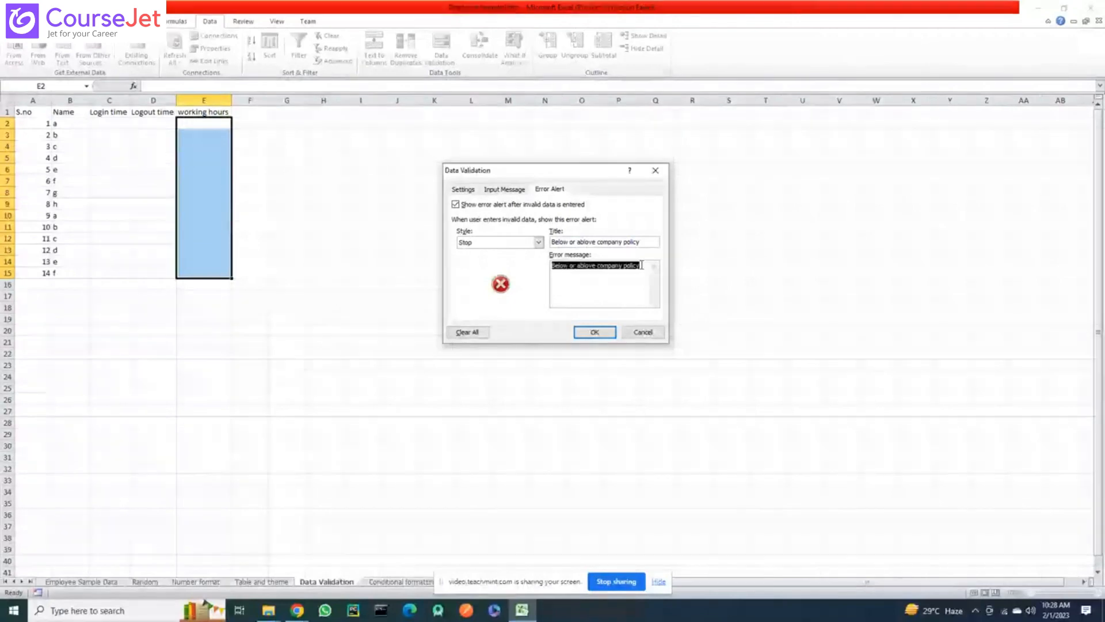
left_click(645, 265)
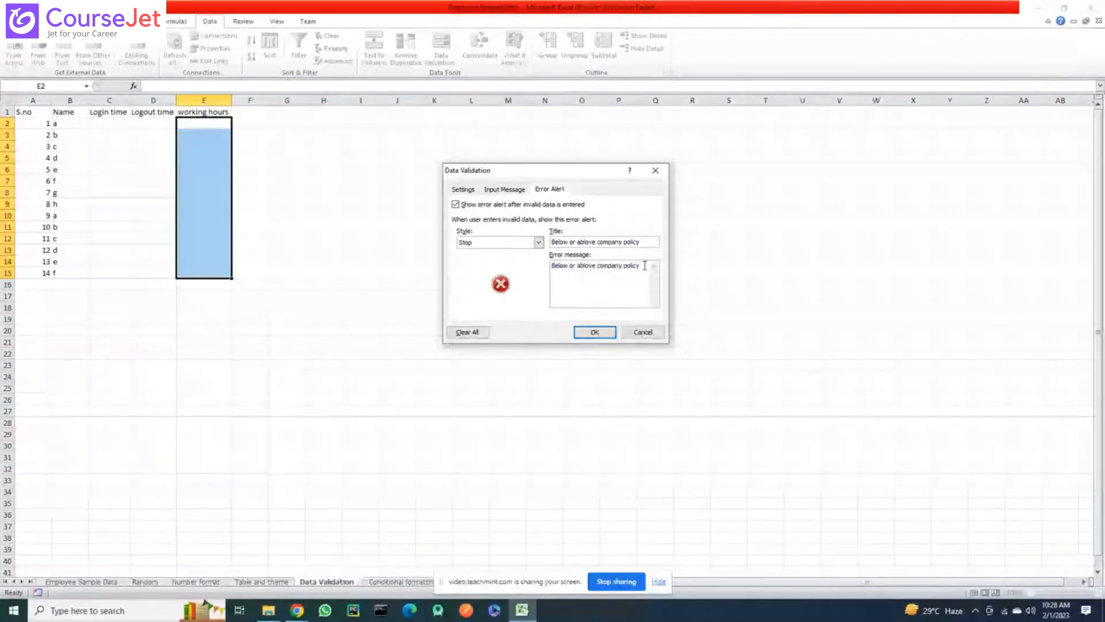
type(", report to manager")
key("BackSpace")
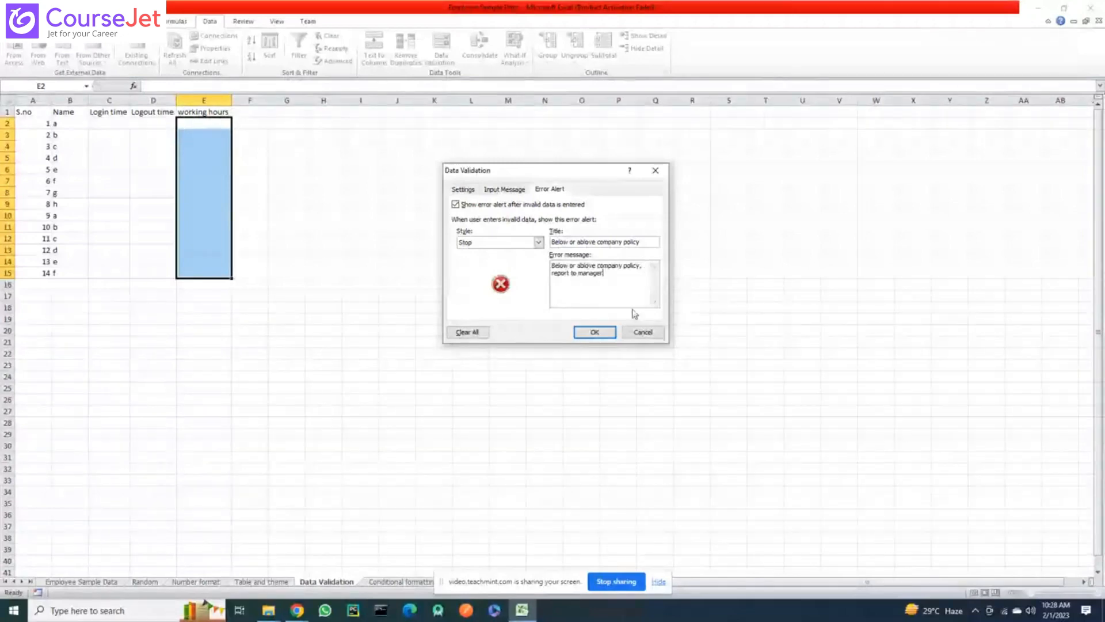
left_click(595, 333)
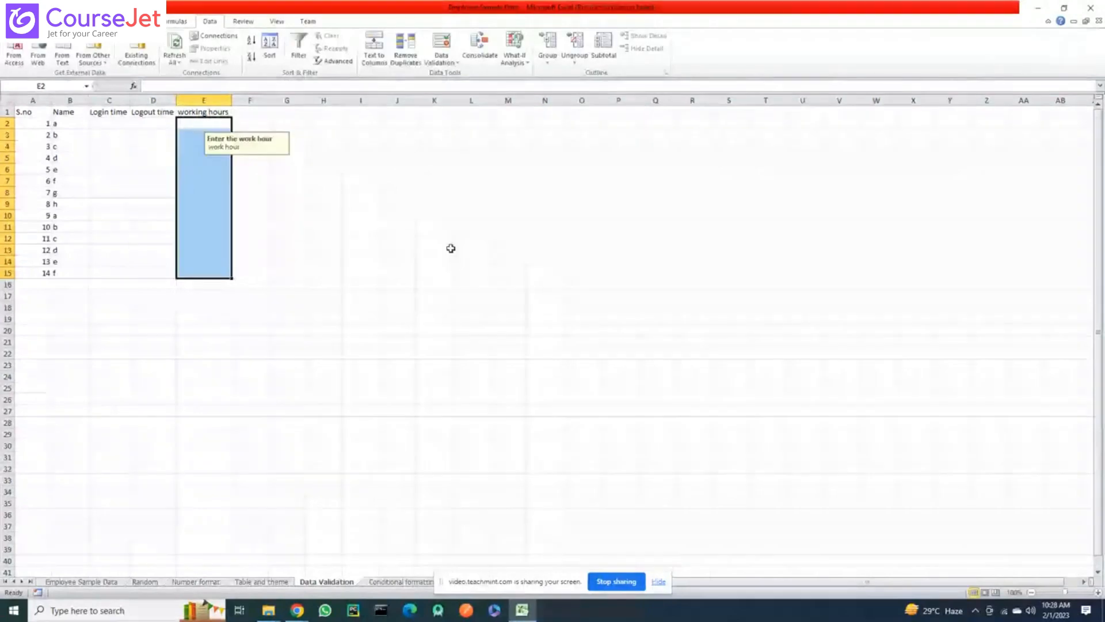
Try to enter 1 as the working hours in cell E2, and discard the rejected entry
left_click(287, 181)
left_click(225, 123)
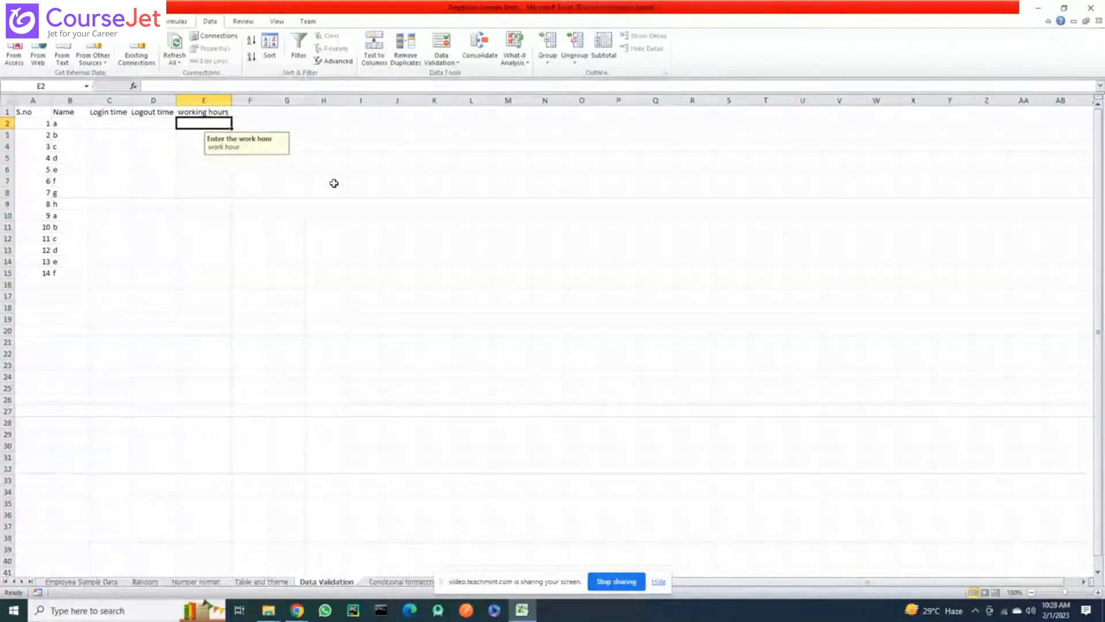
type("1")
key("Return")
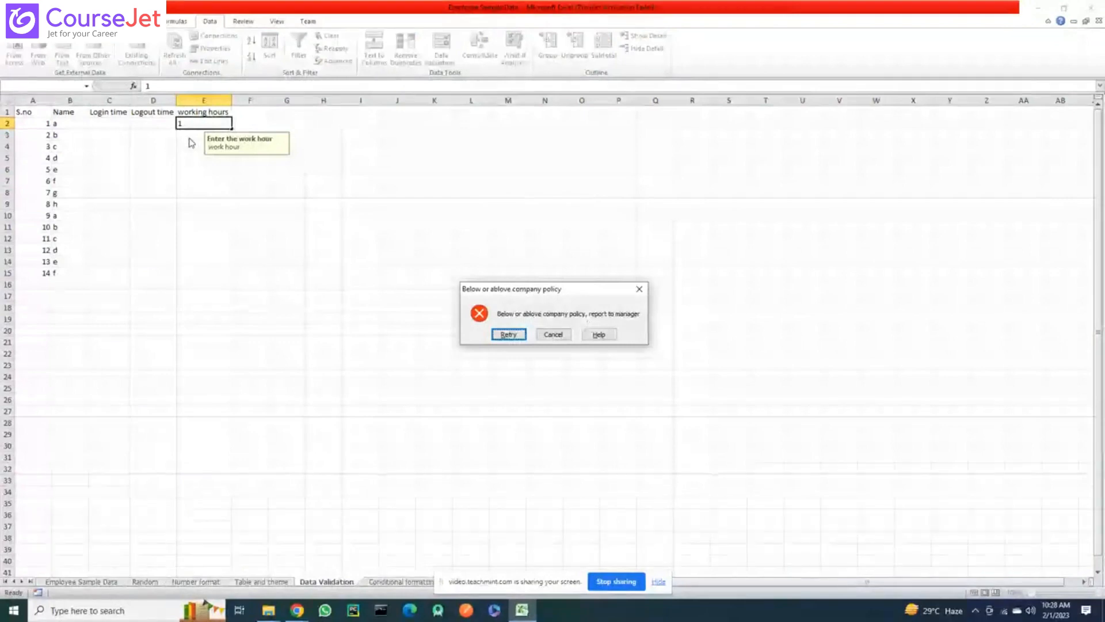
key("Return")
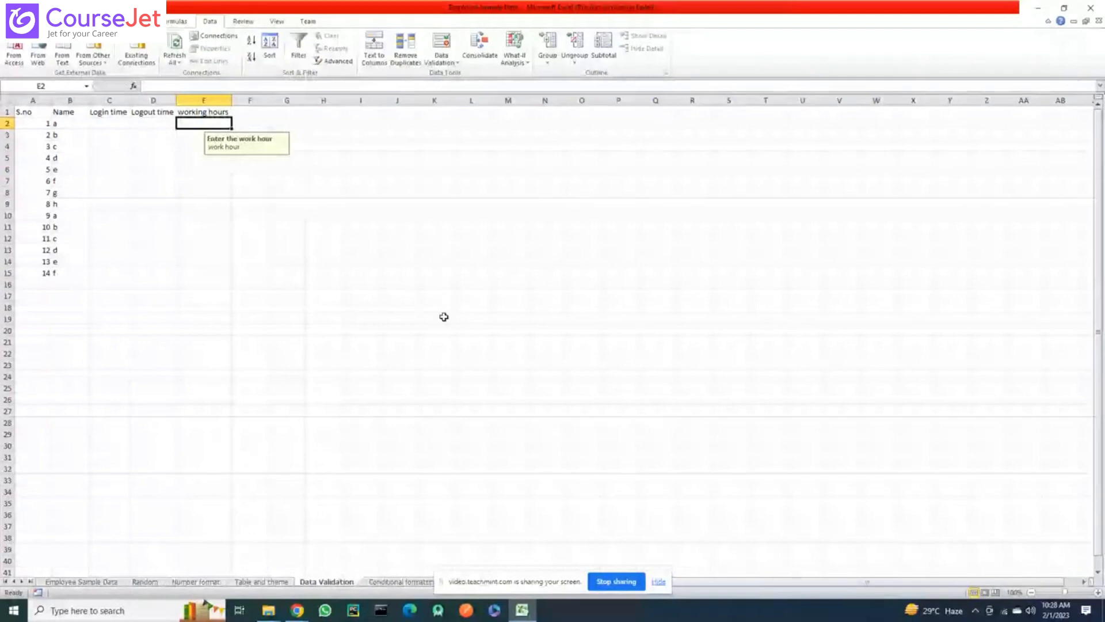
Enter the working hours 6, 7, 8 and 9 in cells E2 through E5
type("6")
key("Return")
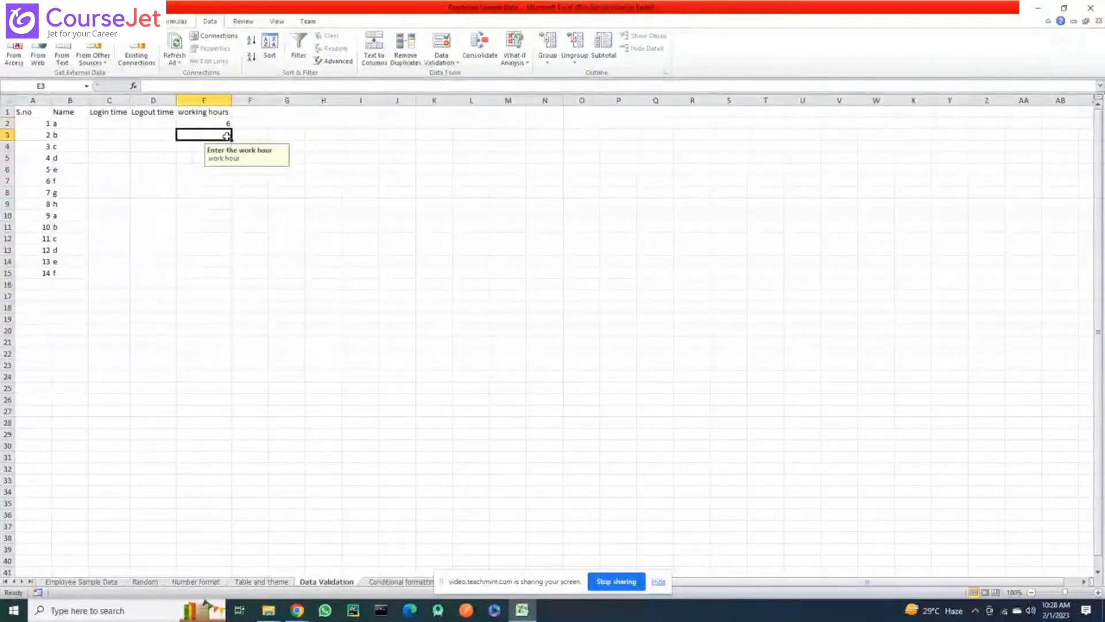
type("1")
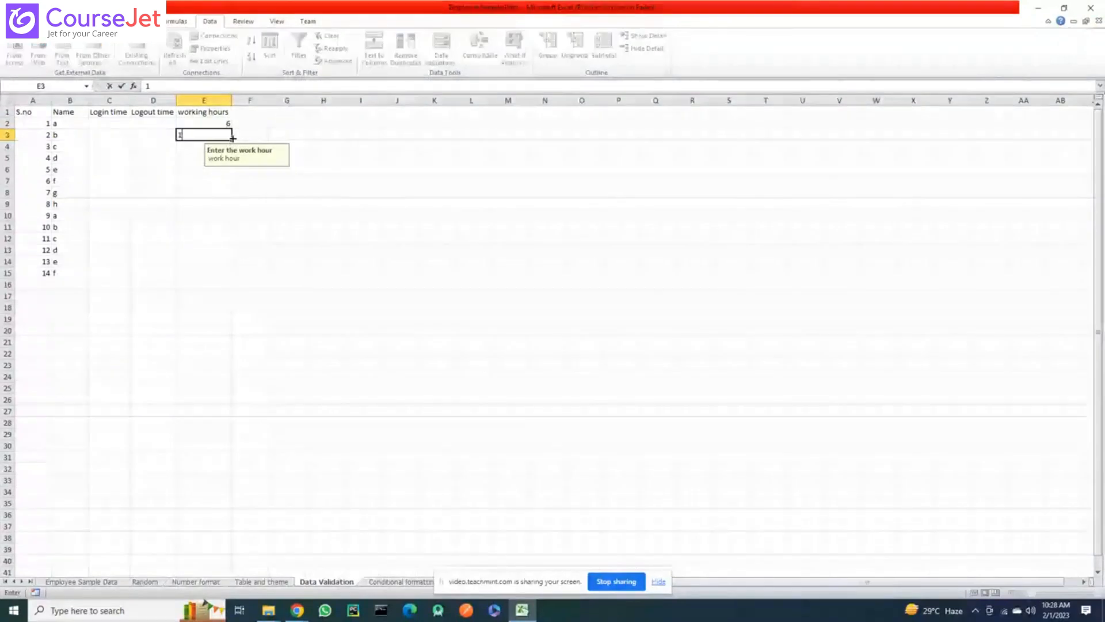
key("Return")
key("Return")
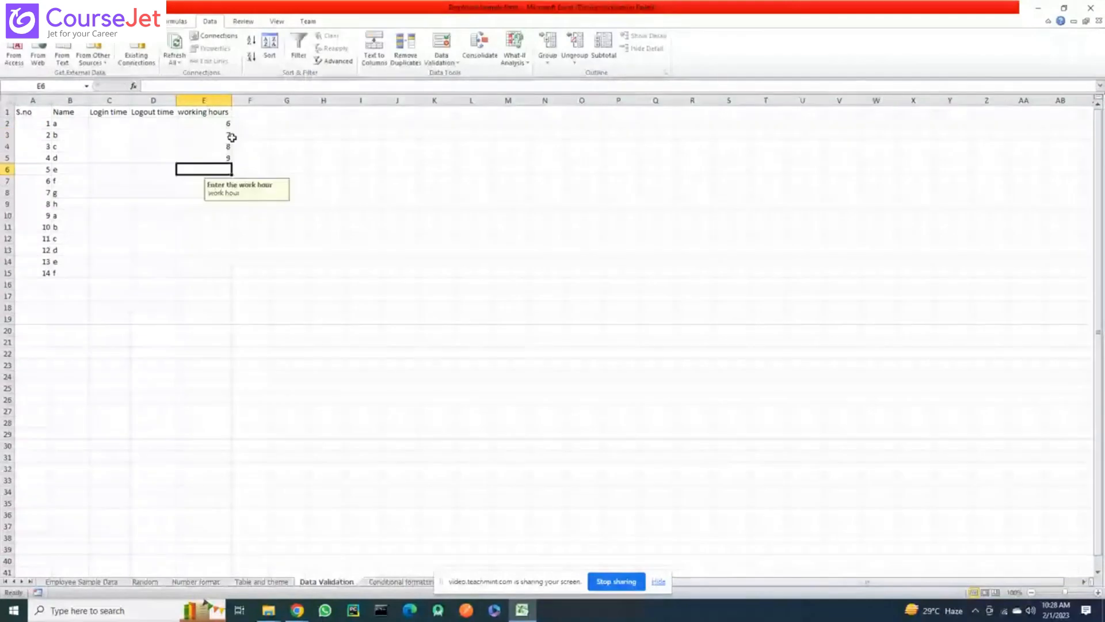
Try to enter 10 as the working hours in cell E6, and cancel the entry
type("10")
key("Return")
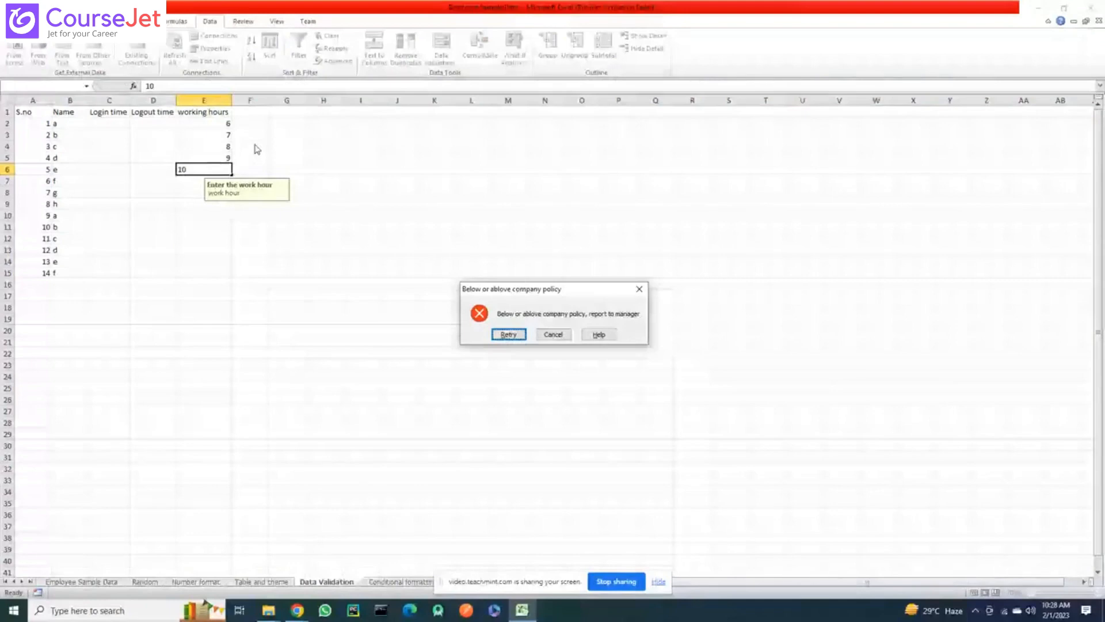
left_click(569, 335)
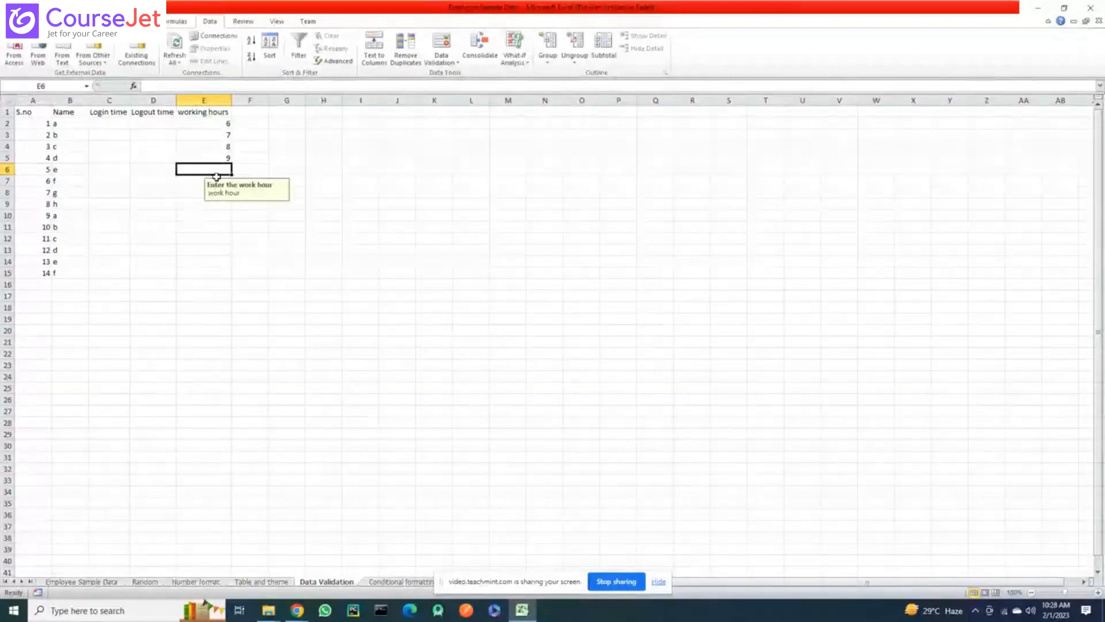
left_click(247, 174)
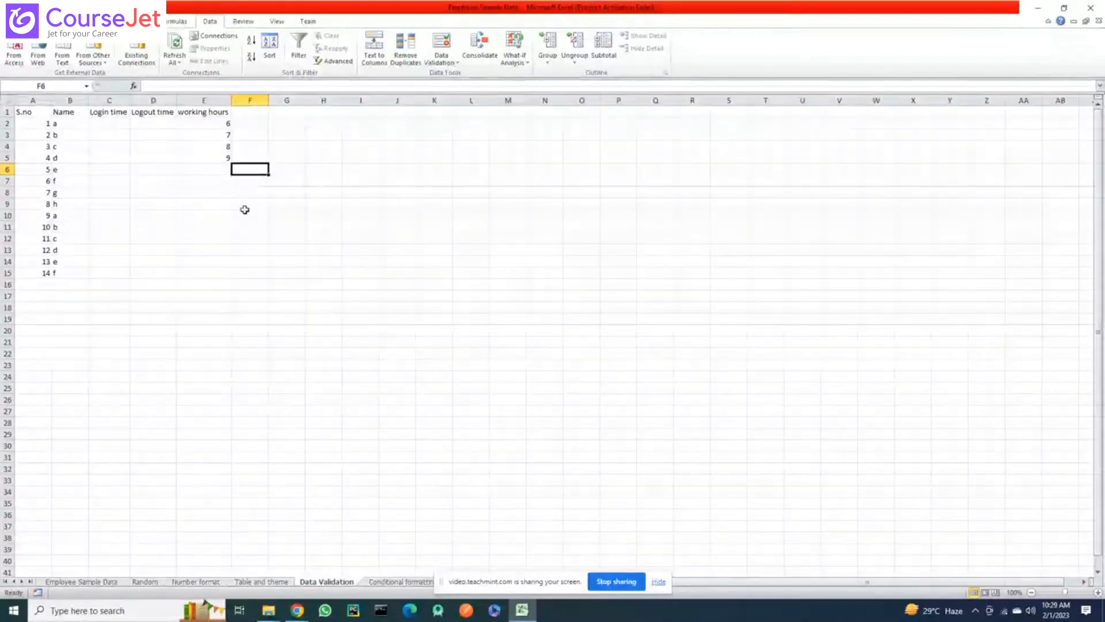
Enter the column header "Password" in cell F1
left_click(250, 111)
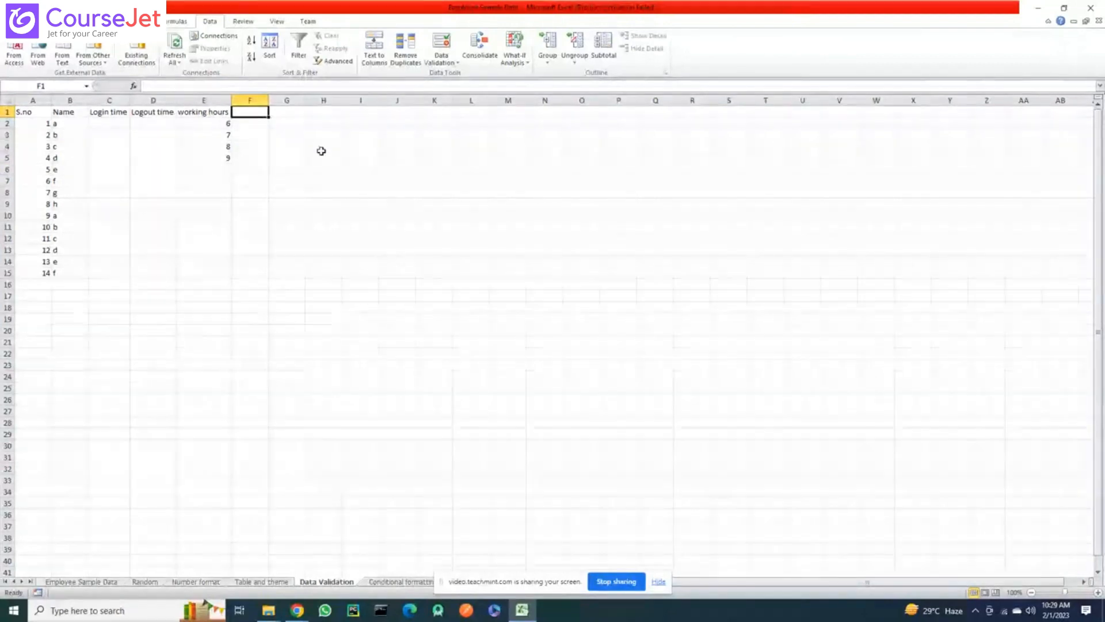
type("Pas")
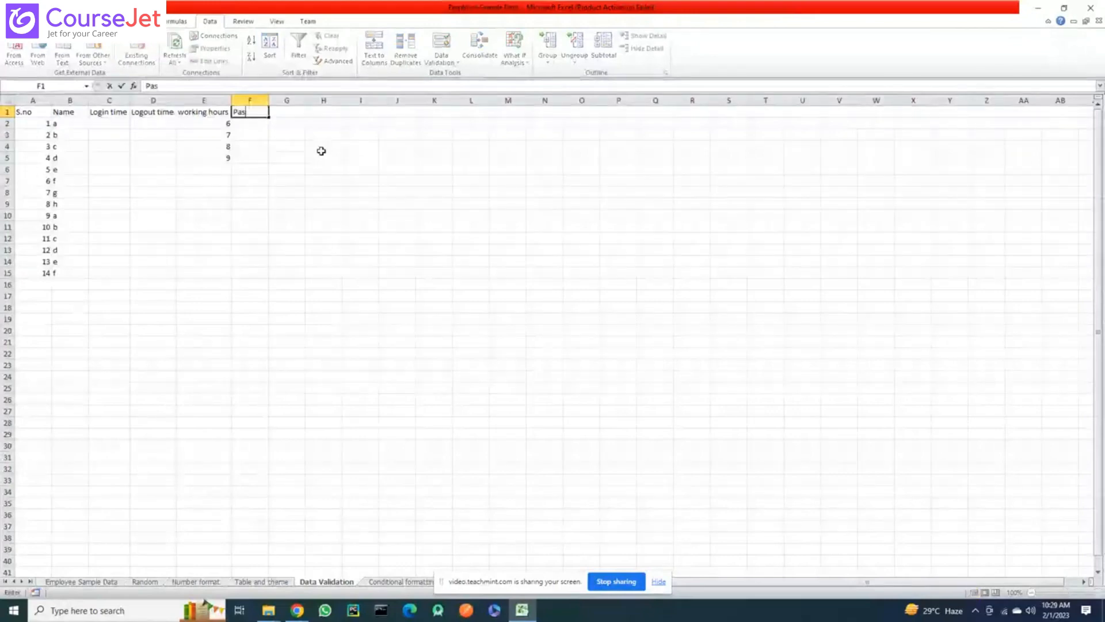
type("sword")
key("Return")
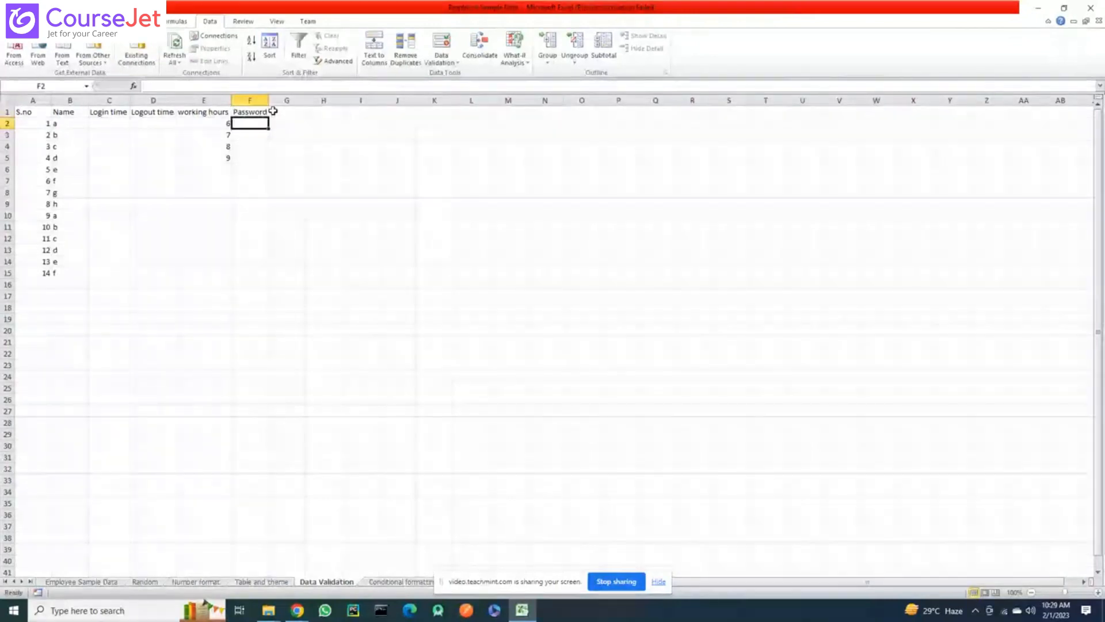
Autofit the width of column F and replace its header in cell F1 with "pin code"
double_click(270, 101)
key("Up")
type("Acco")
key("BackSpace")
key("BackSpace")
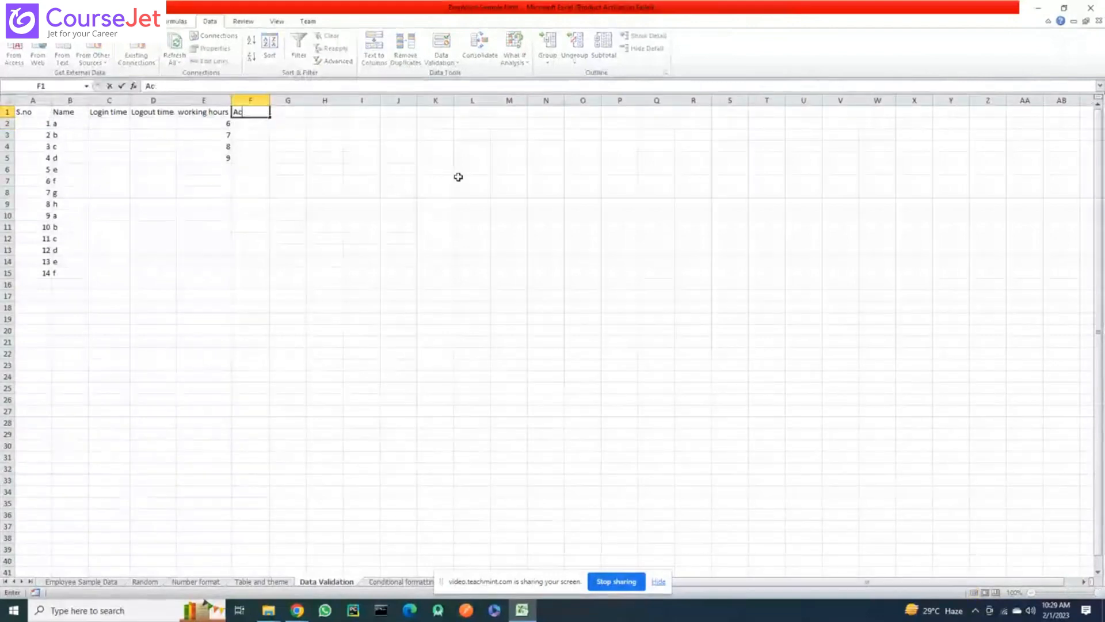
key("BackSpace")
key("BackSpace")
type("pin")
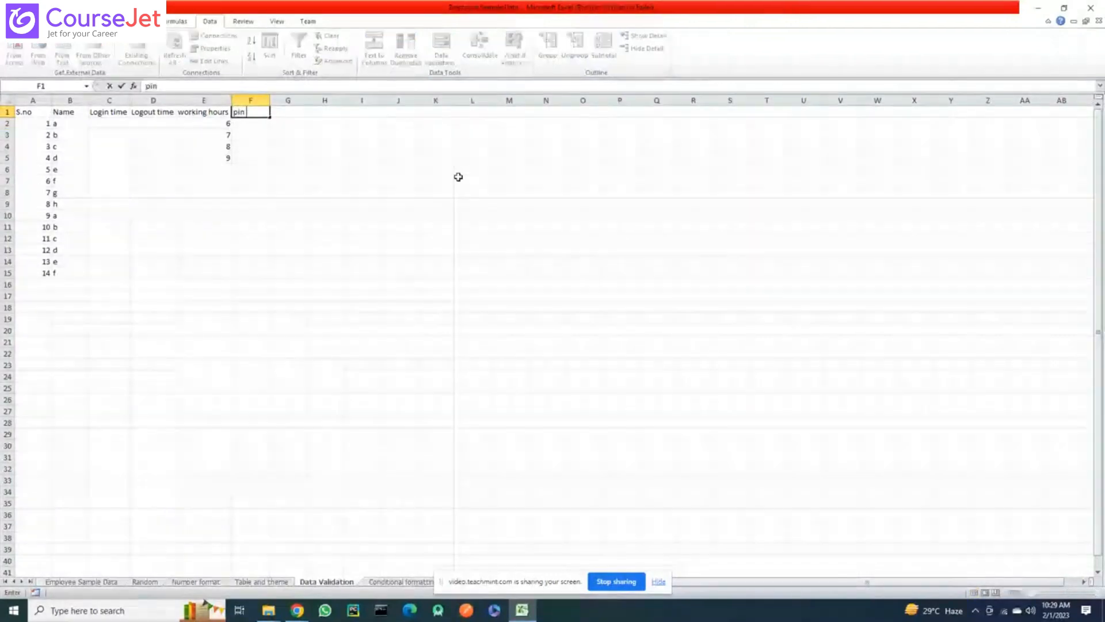
type(" code")
key("Return")
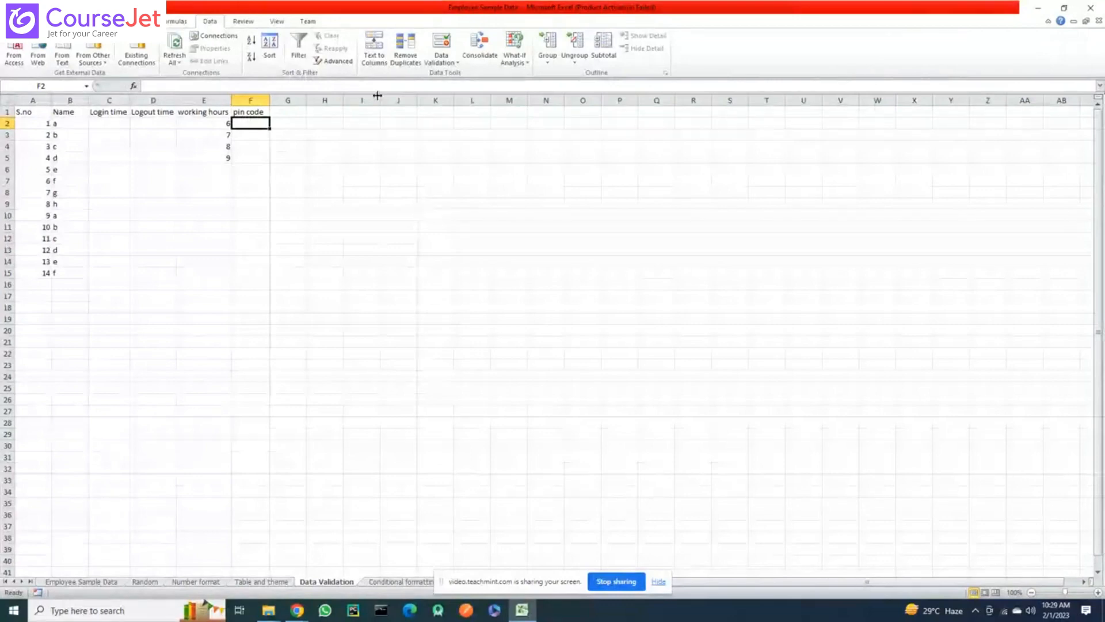
Set the validation criteria for the pin code cells F2:F15 to a text length equal to 4
left_click_drag(250, 123, 254, 273)
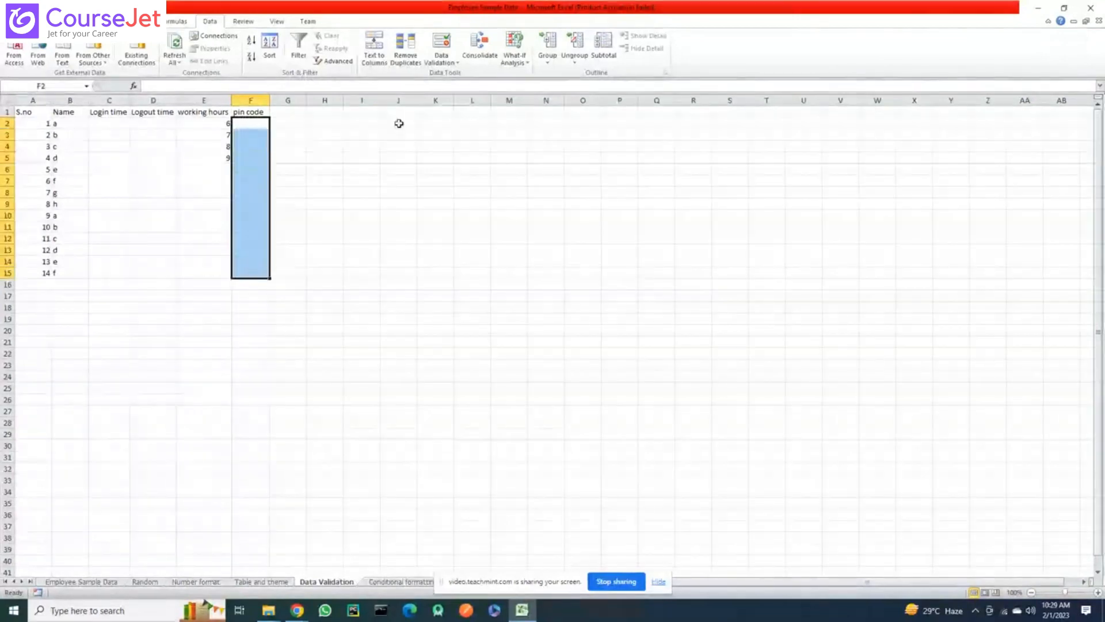
left_click(441, 58)
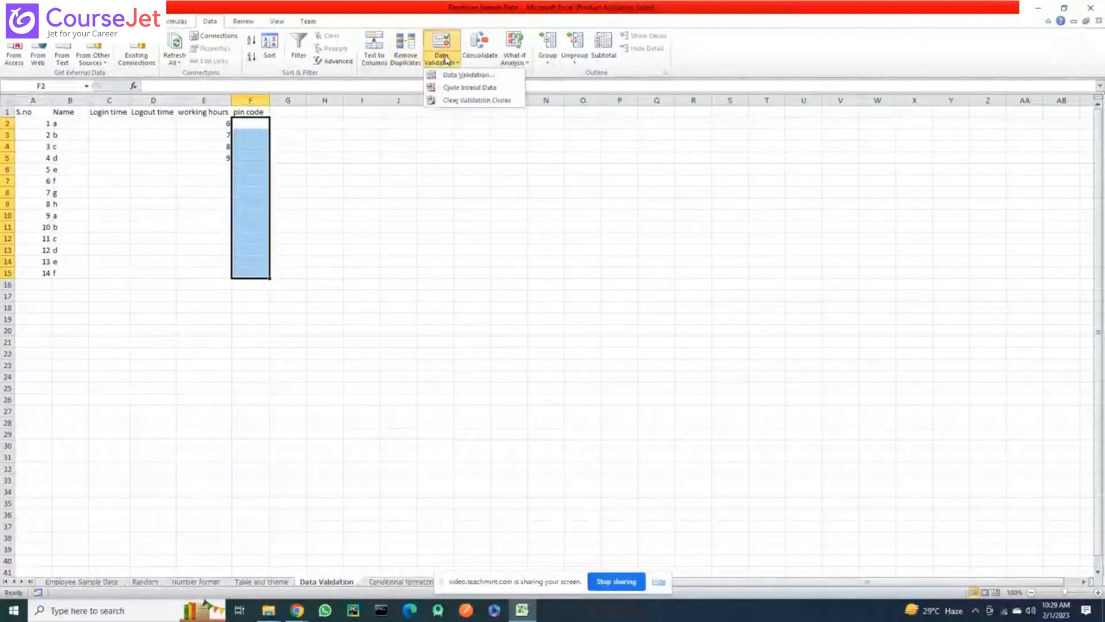
left_click(459, 74)
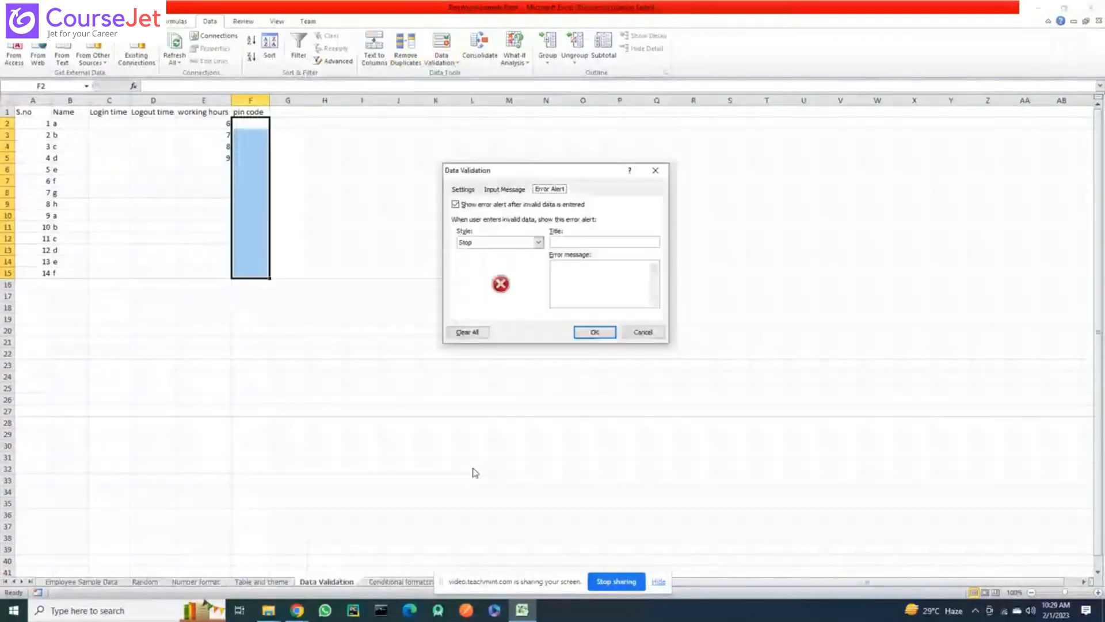
left_click(462, 190)
left_click(536, 227)
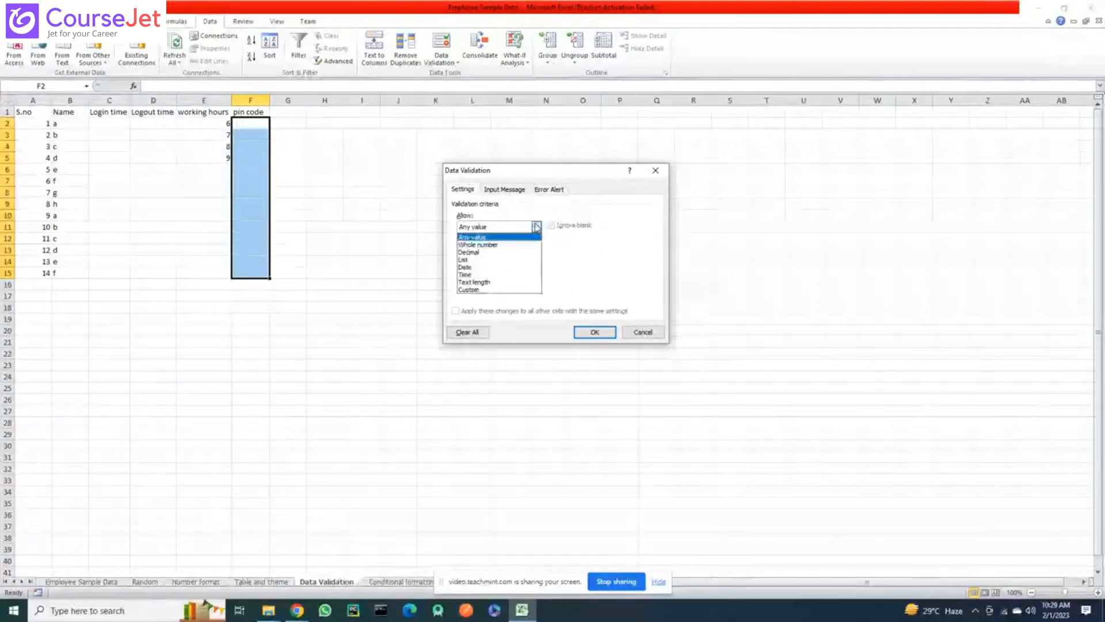
left_click(506, 283)
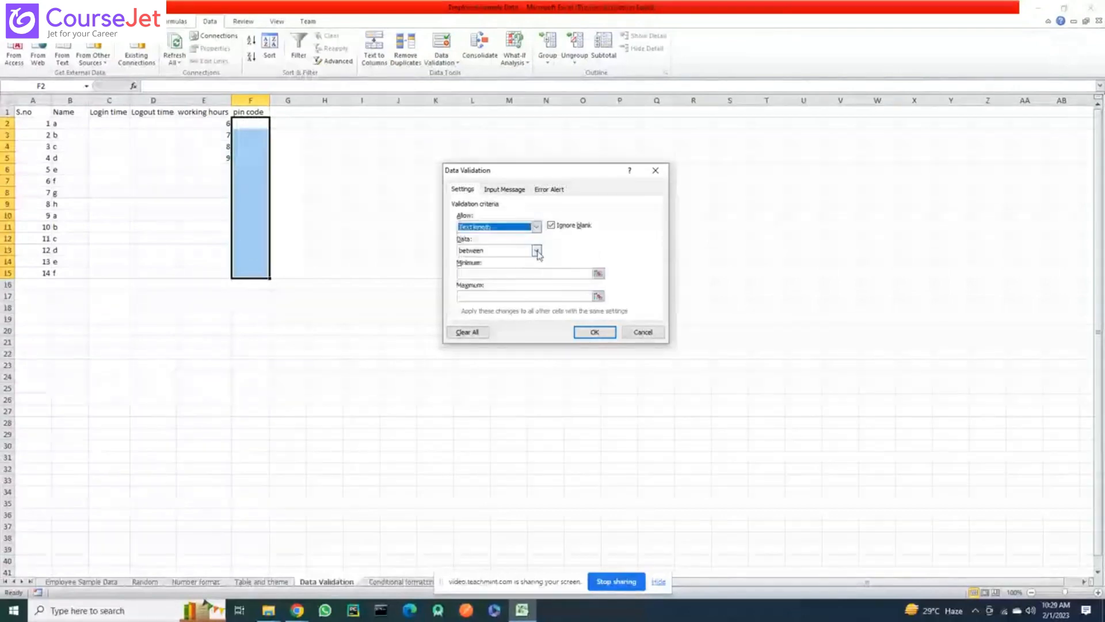
left_click(536, 251)
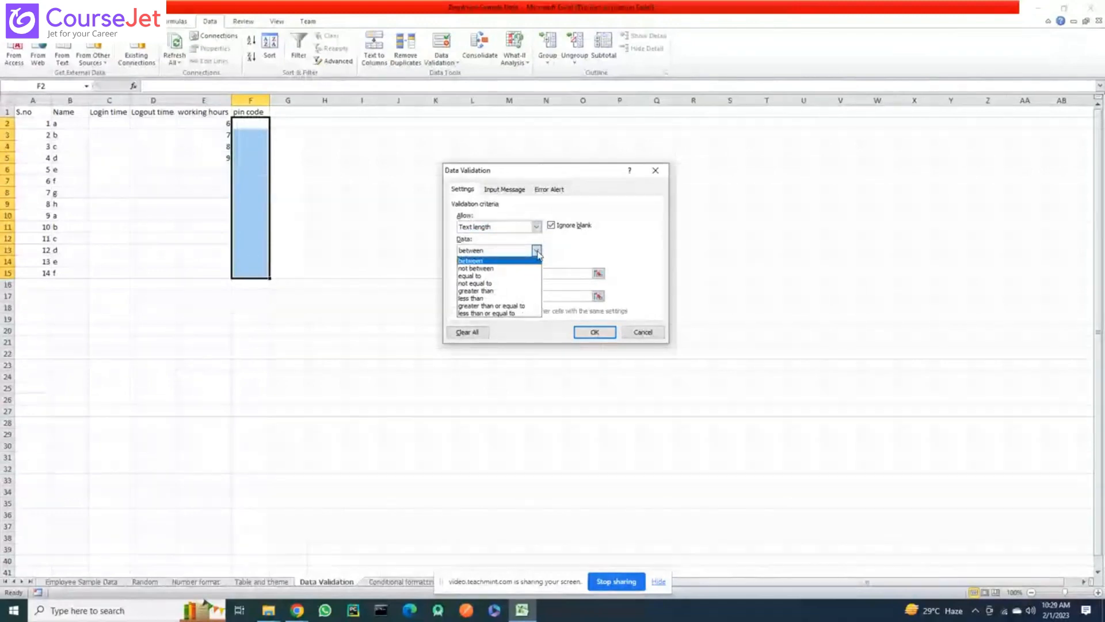
left_click(492, 276)
left_click(475, 275)
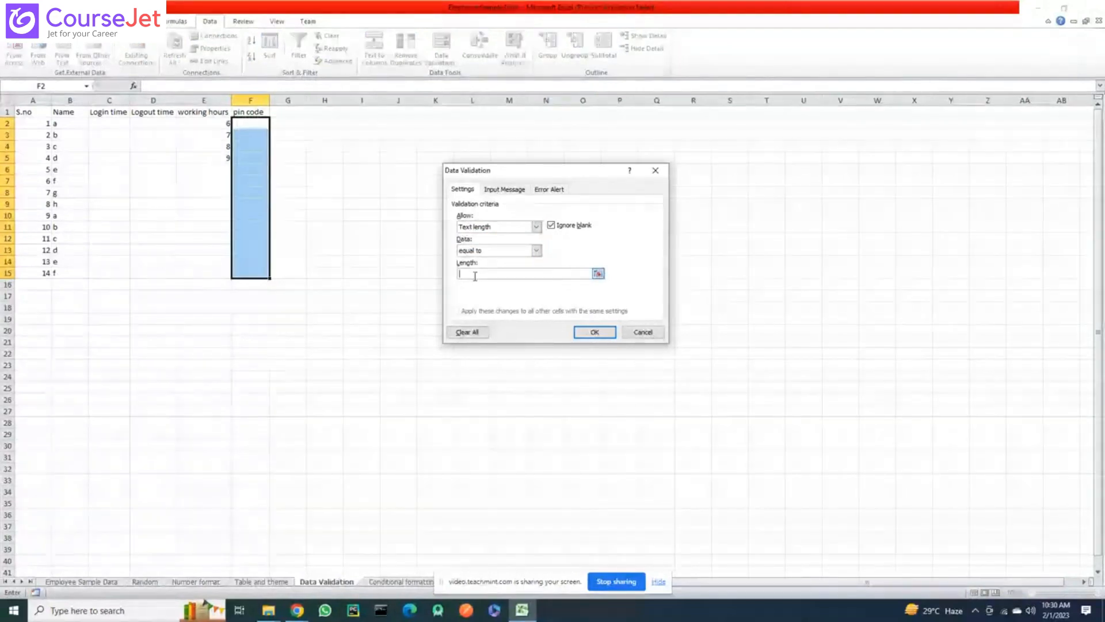
type("4")
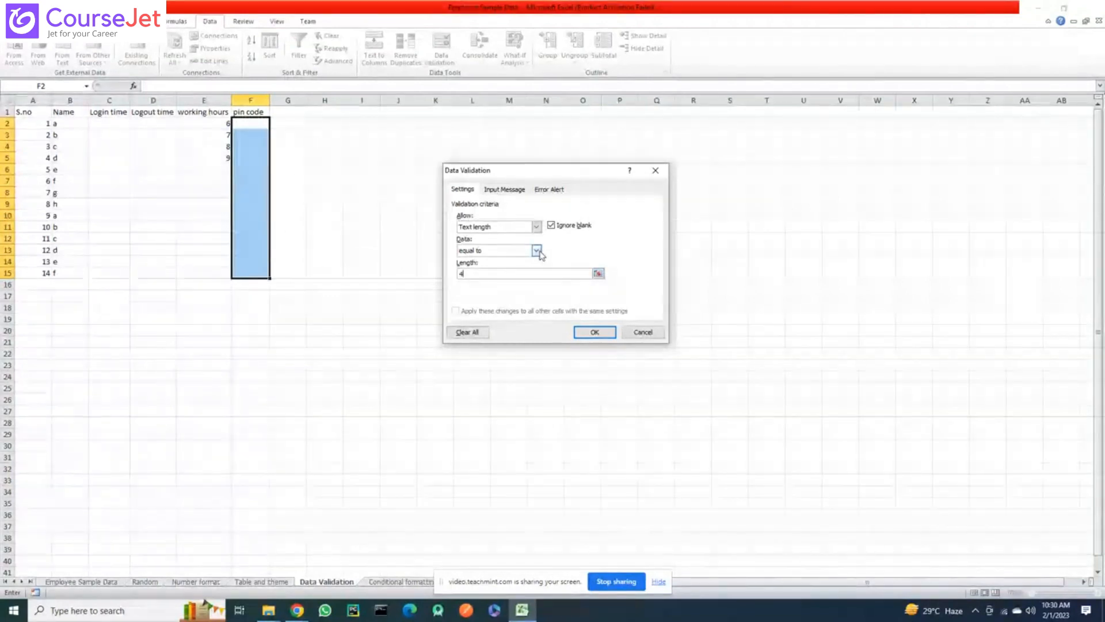
Set the pin code cells' input message to the title "sample" and the text "enter you 4 digit pin"
left_click(503, 187)
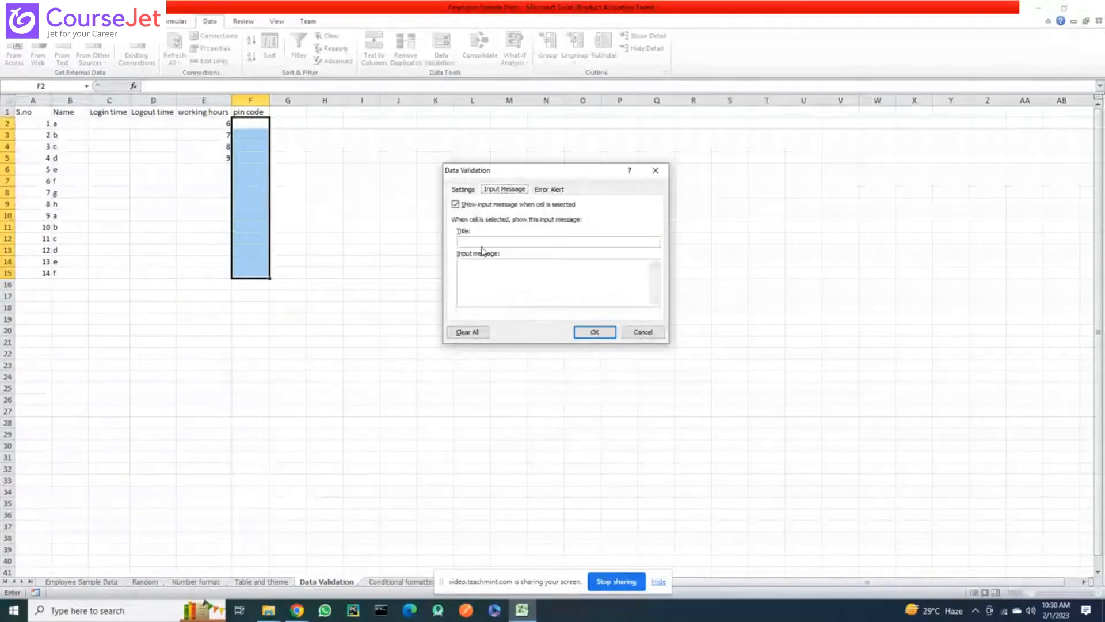
left_click(484, 241)
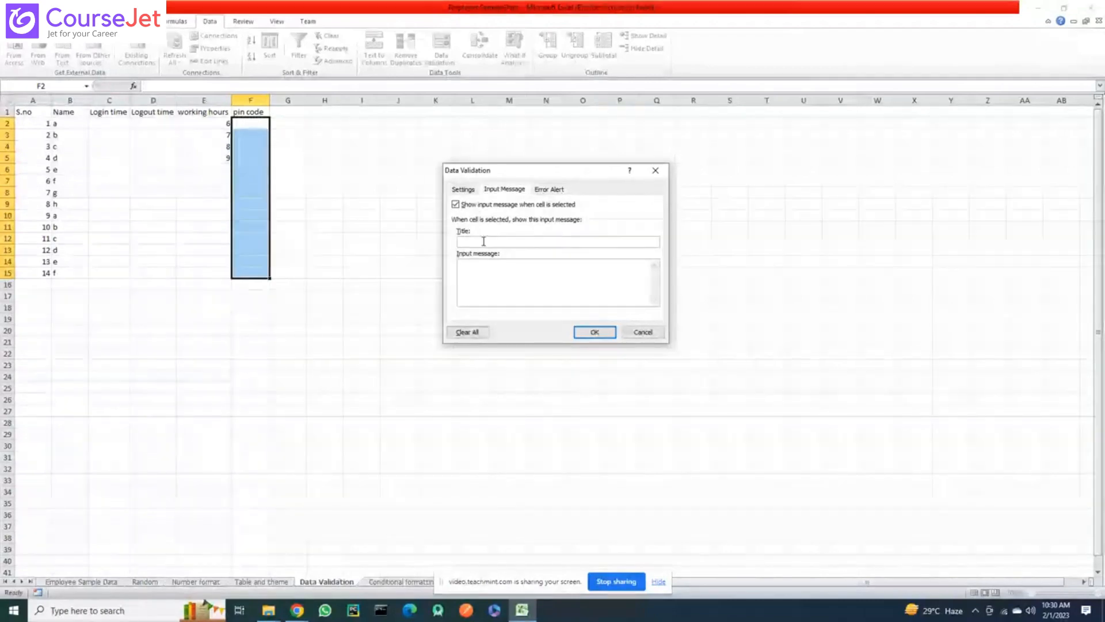
type("sample")
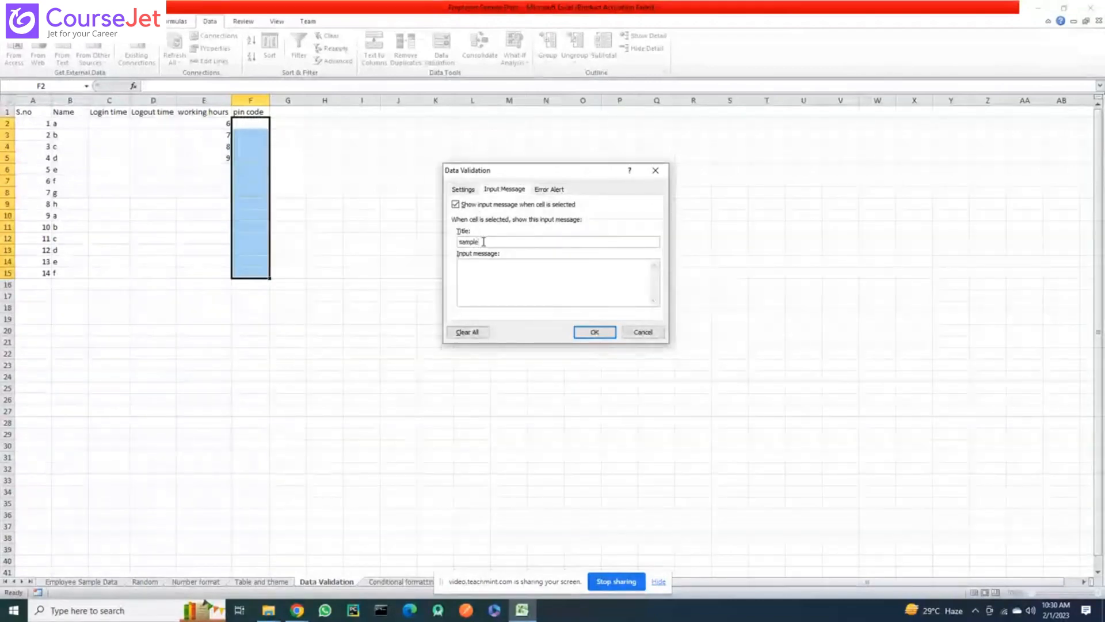
left_click(491, 272)
type("enter you 4 d")
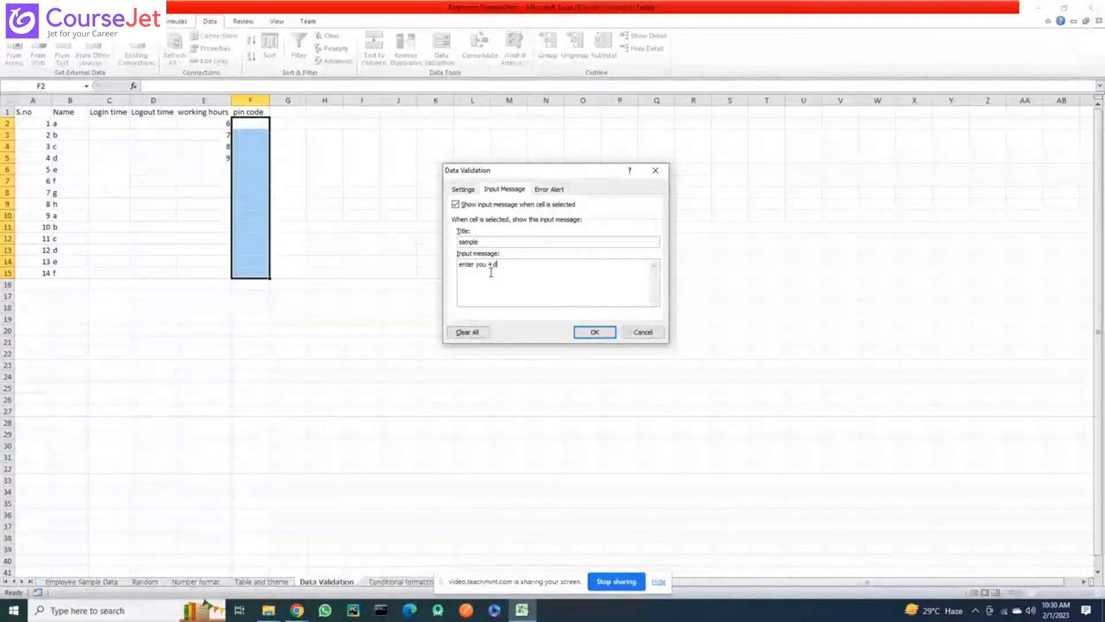
type("igit pin")
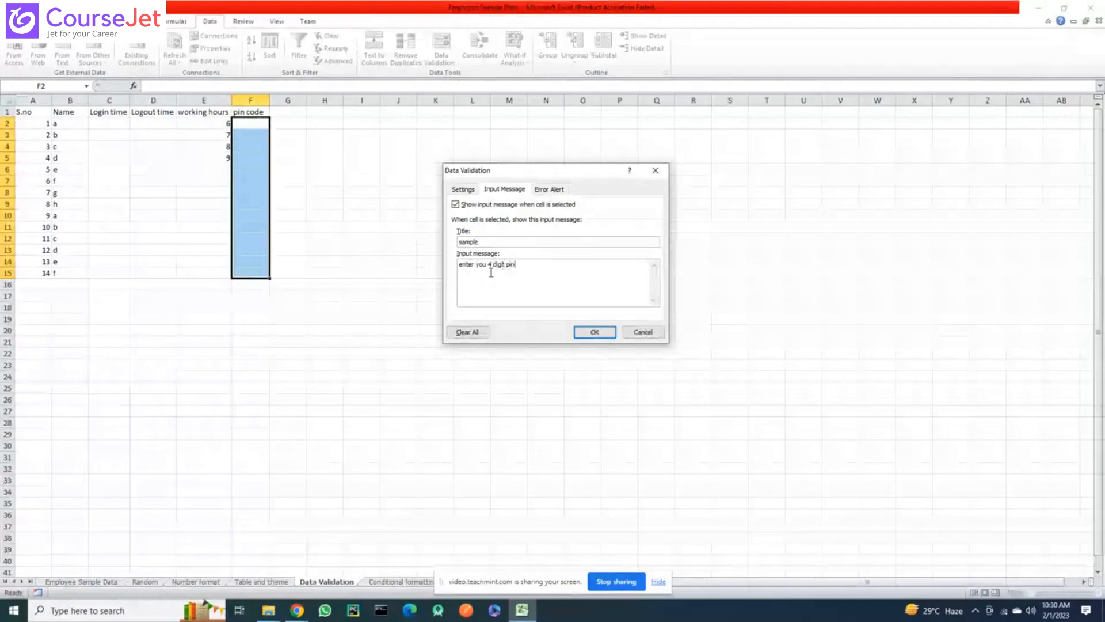
Add a Warning error alert titled "sample" with the message "you entered wrong pin" and apply the validation to the pin code cells
left_click(551, 190)
left_click(563, 242)
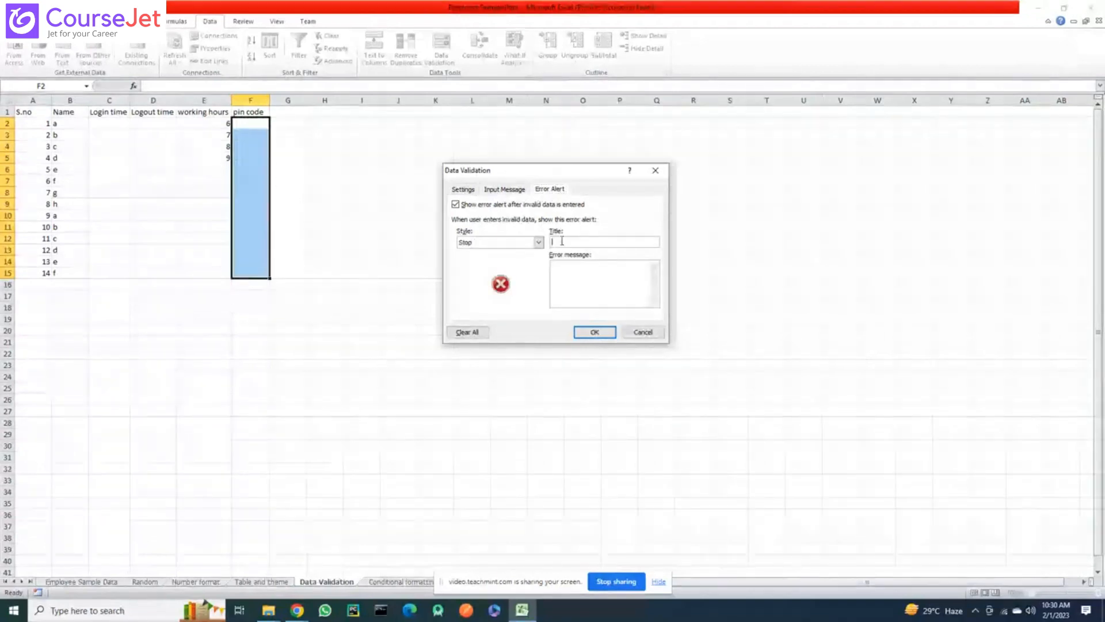
type("sai")
type("mple")
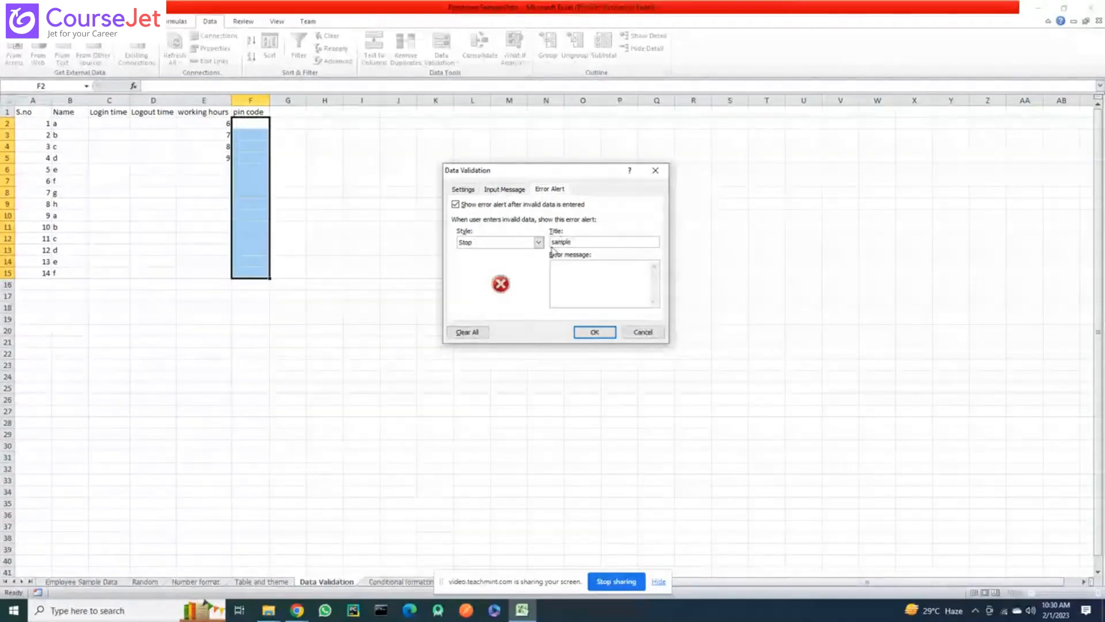
left_click(539, 243)
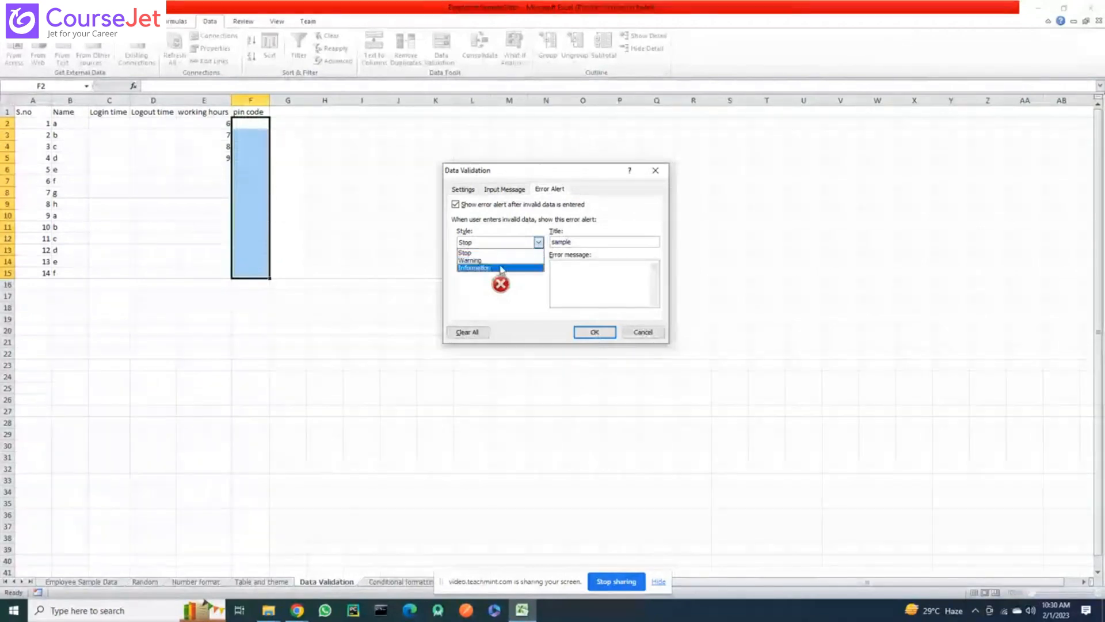
left_click(484, 260)
left_click(581, 271)
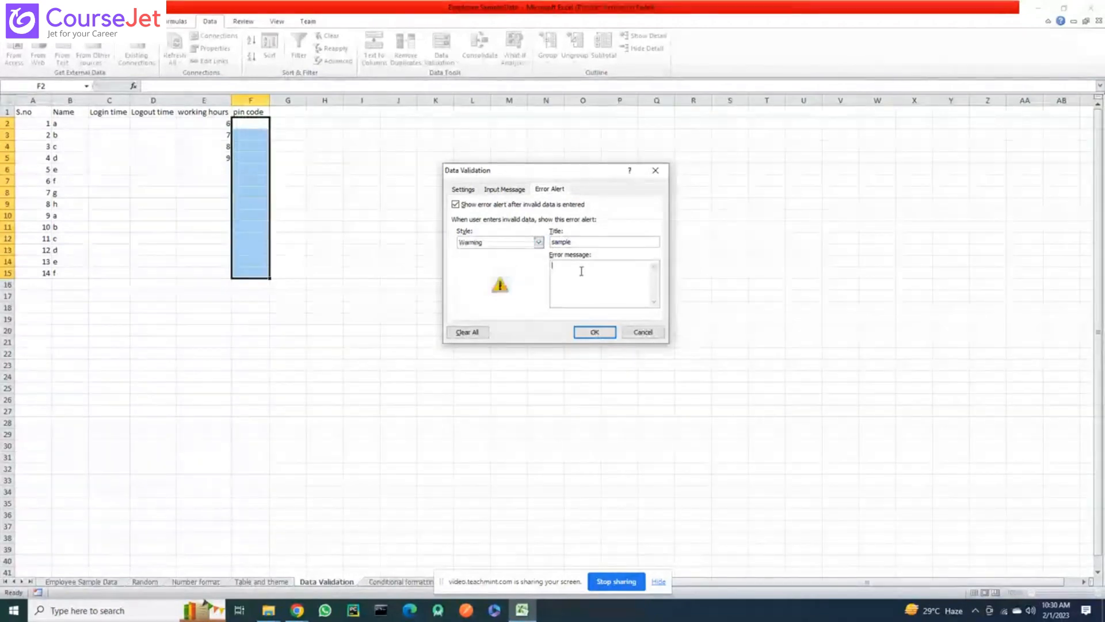
type("you ent")
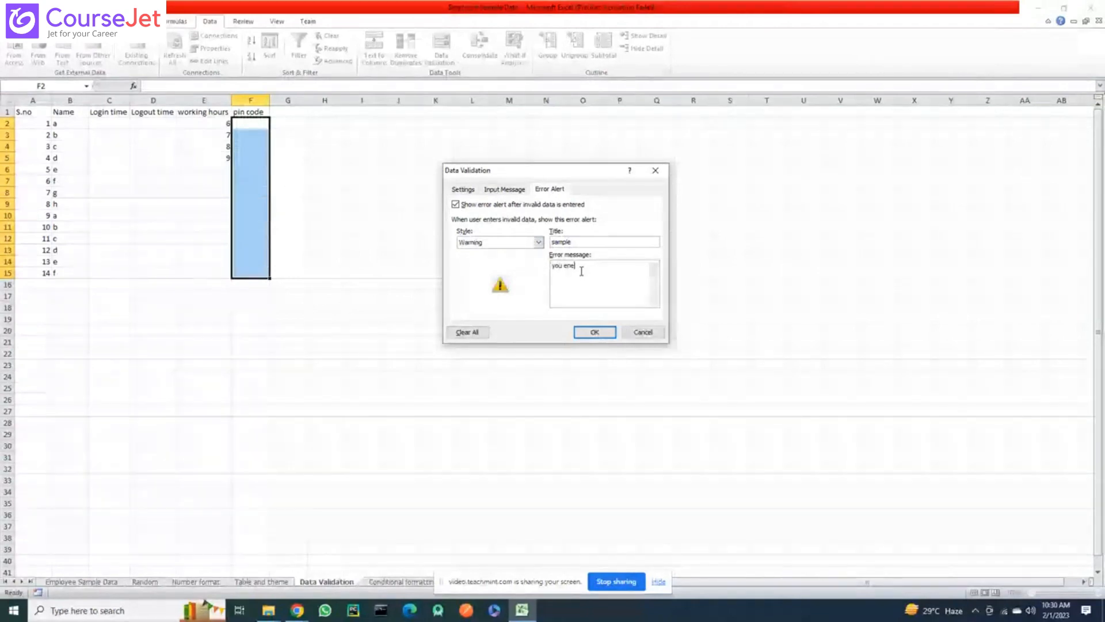
type("ered")
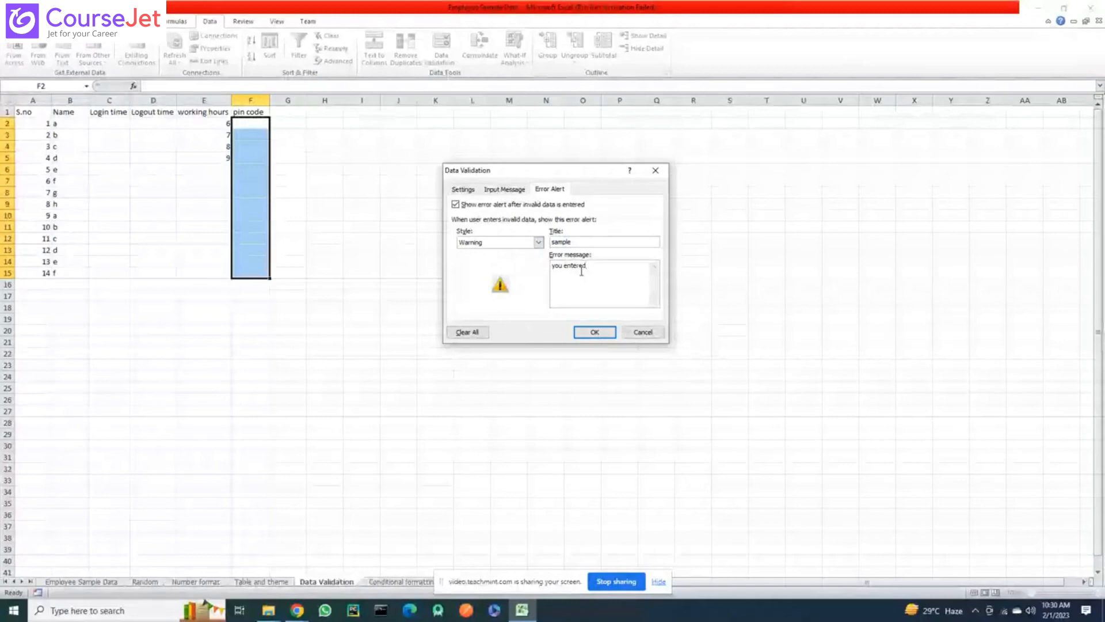
type(" wrong pin")
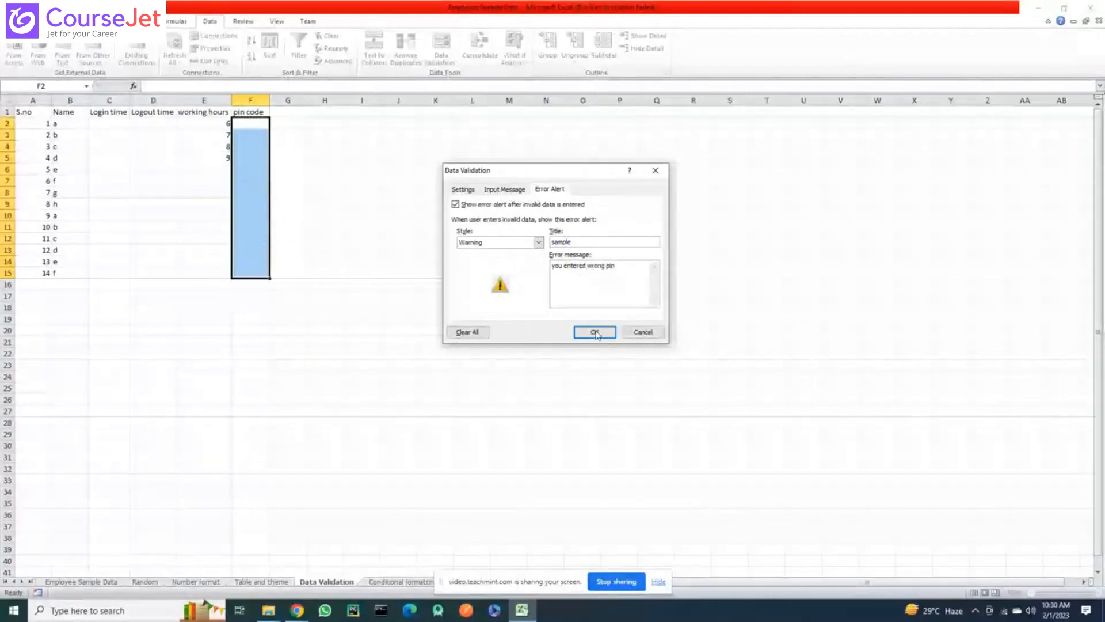
left_click(607, 331)
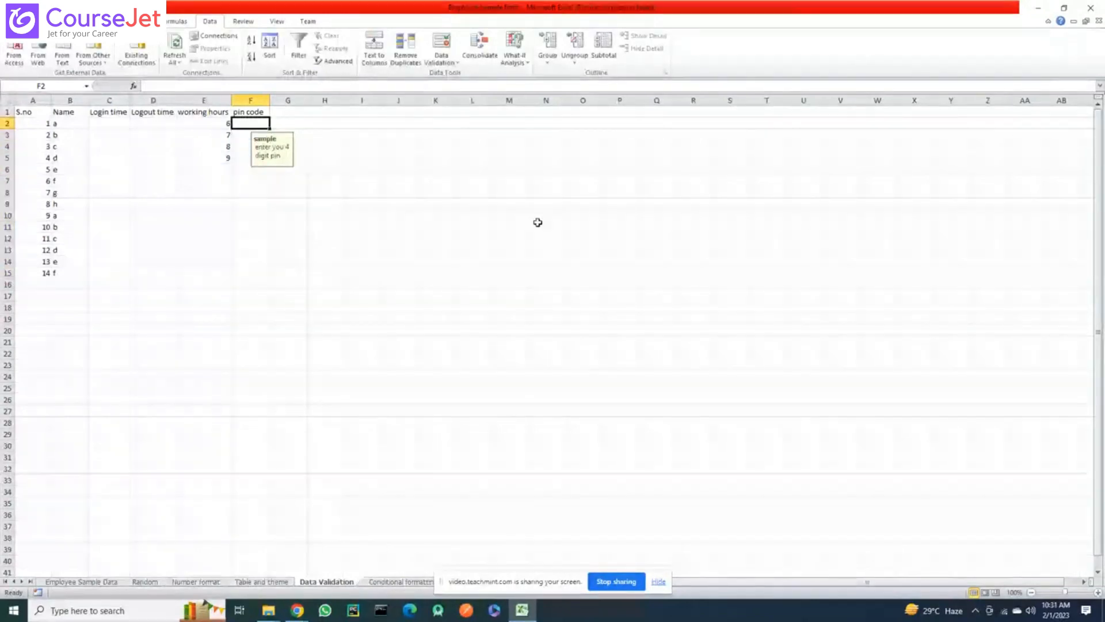
Enter a one-digit pin code in cell F2 and accept it despite the validation warning
type("1")
key("Return")
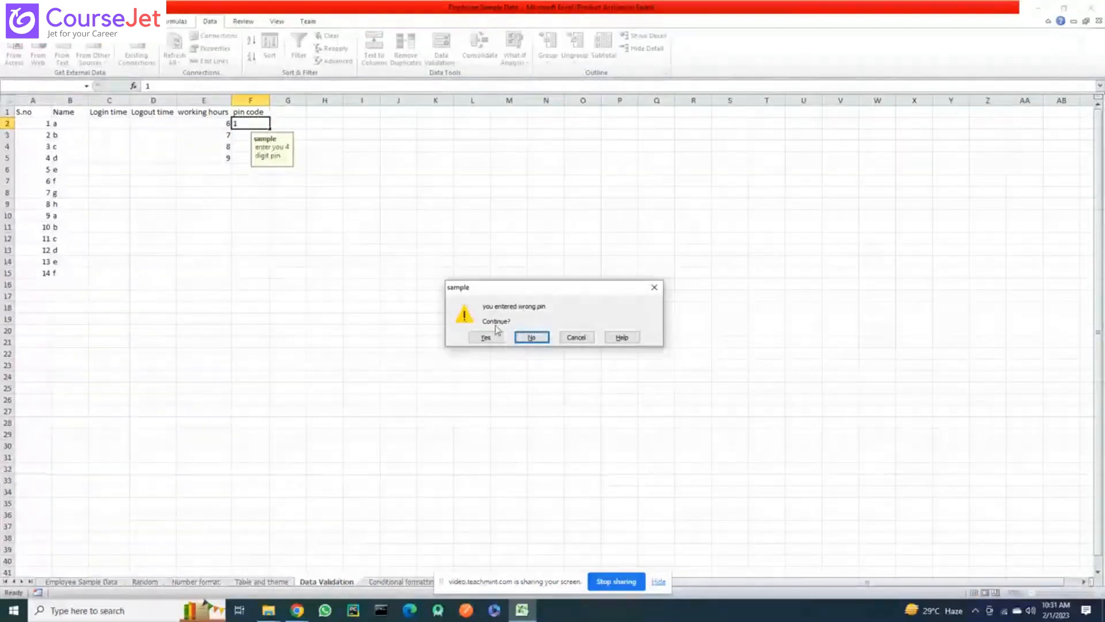
left_click(488, 338)
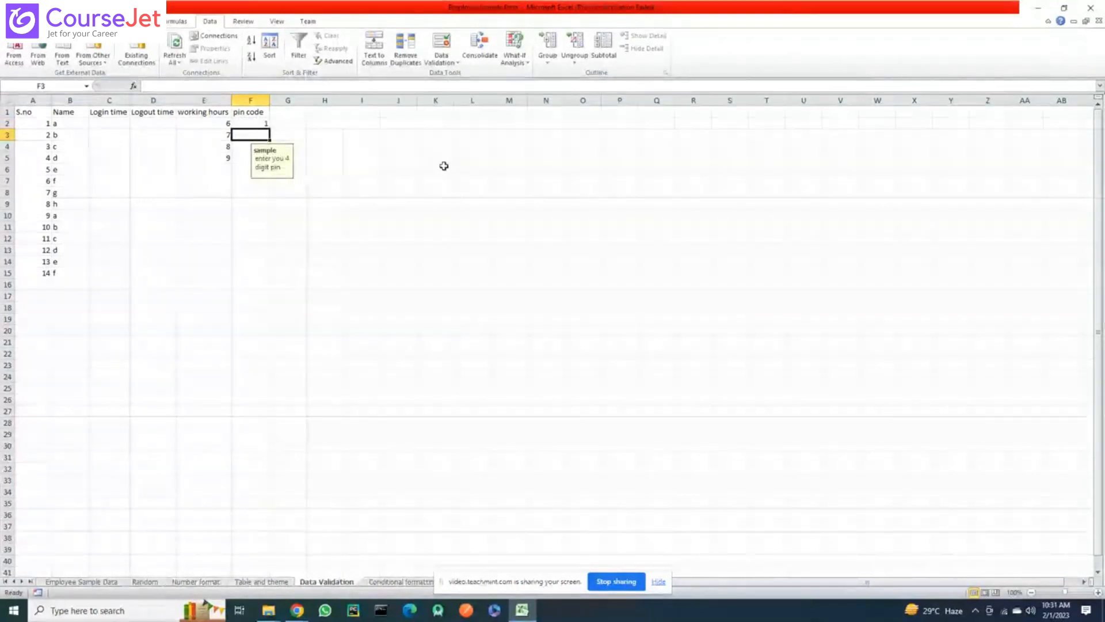
Try a two-digit pin code in cell F3, decline to continue with it, and enter a four-digit pin code instead
type("23")
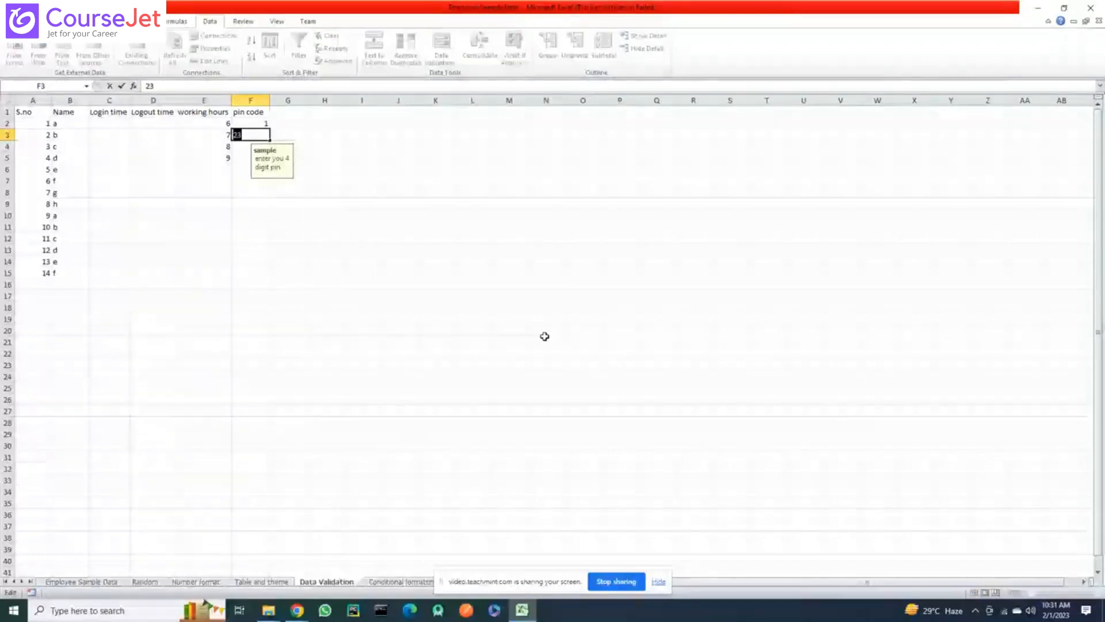
type("1265")
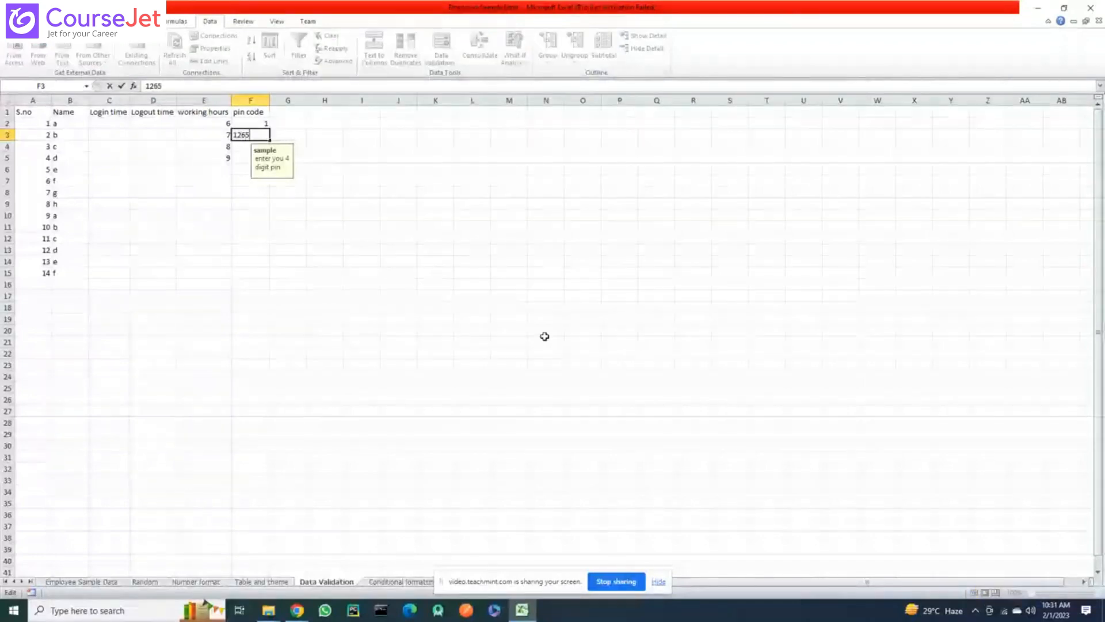
key("Return")
Try to enter a five-digit pin code in cell F4, and cancel the entry
type("1256")
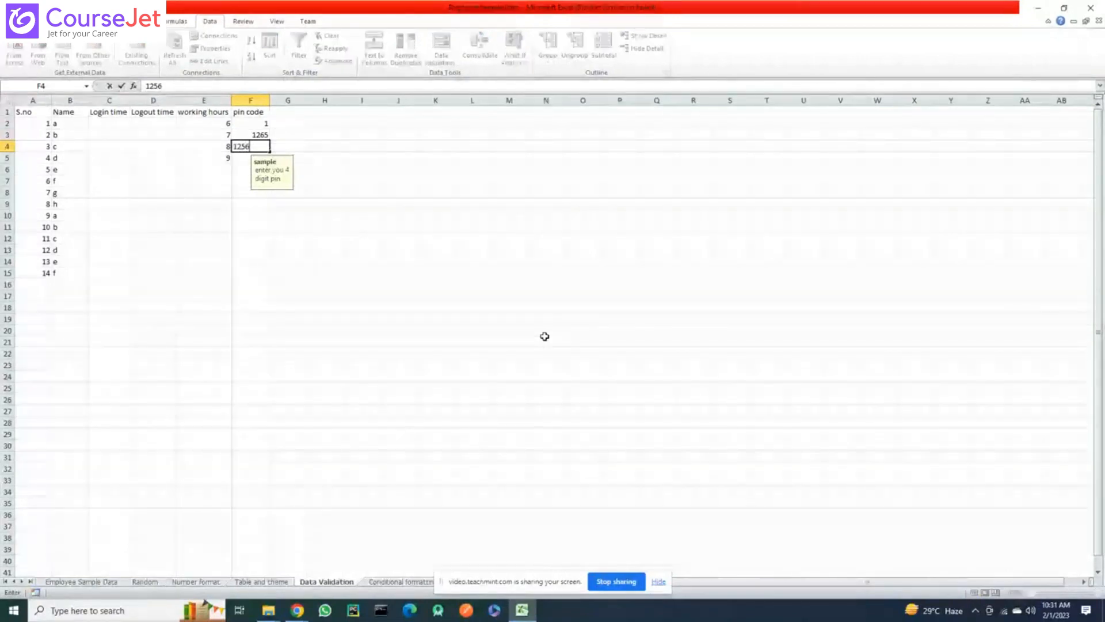
type("4")
key("Return")
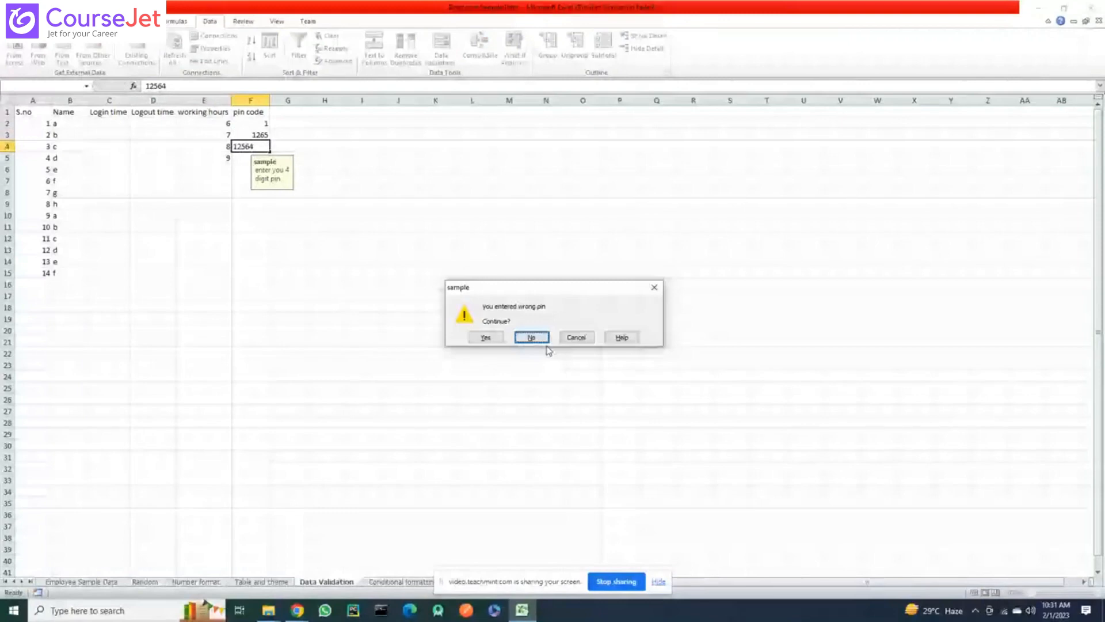
left_click(576, 338)
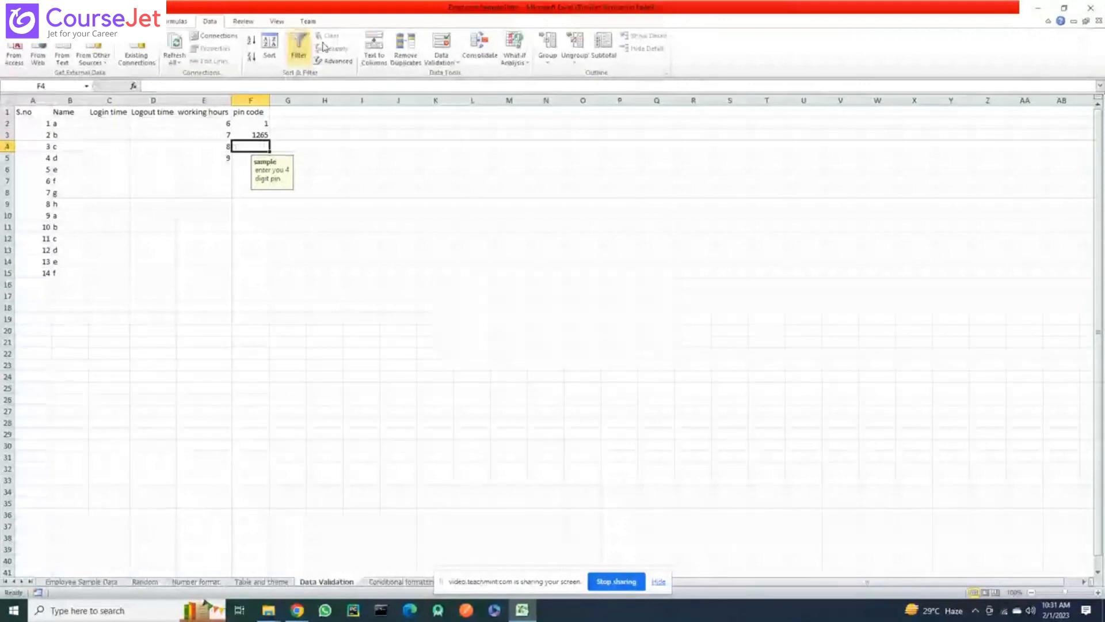
Change the validation error alert style of pin code cell F2 to Information
left_click(262, 122)
left_click(441, 43)
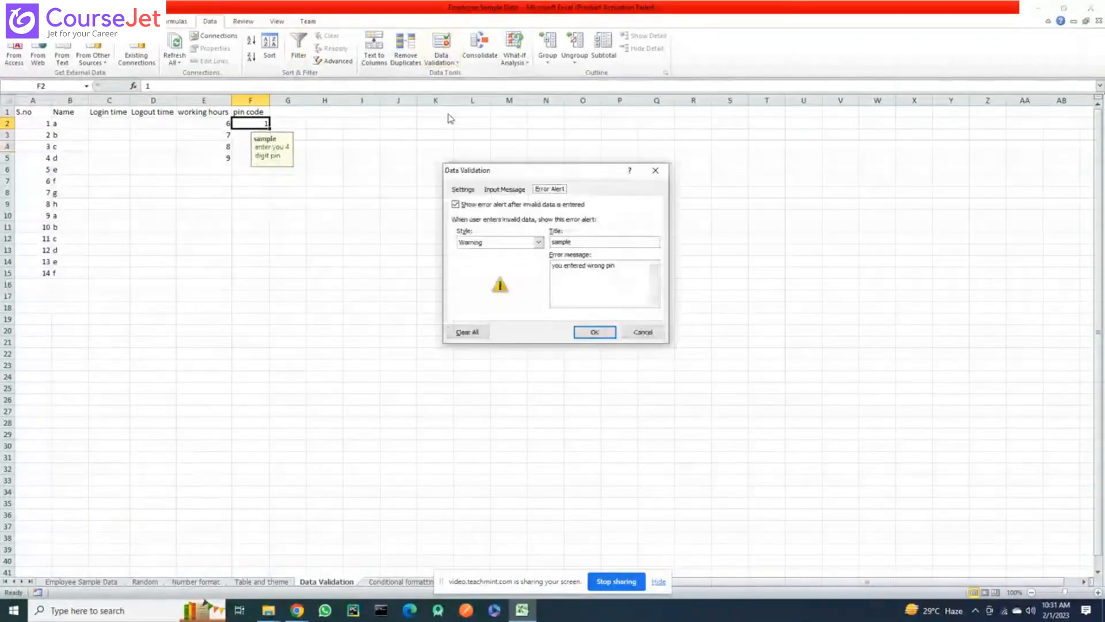
left_click(507, 243)
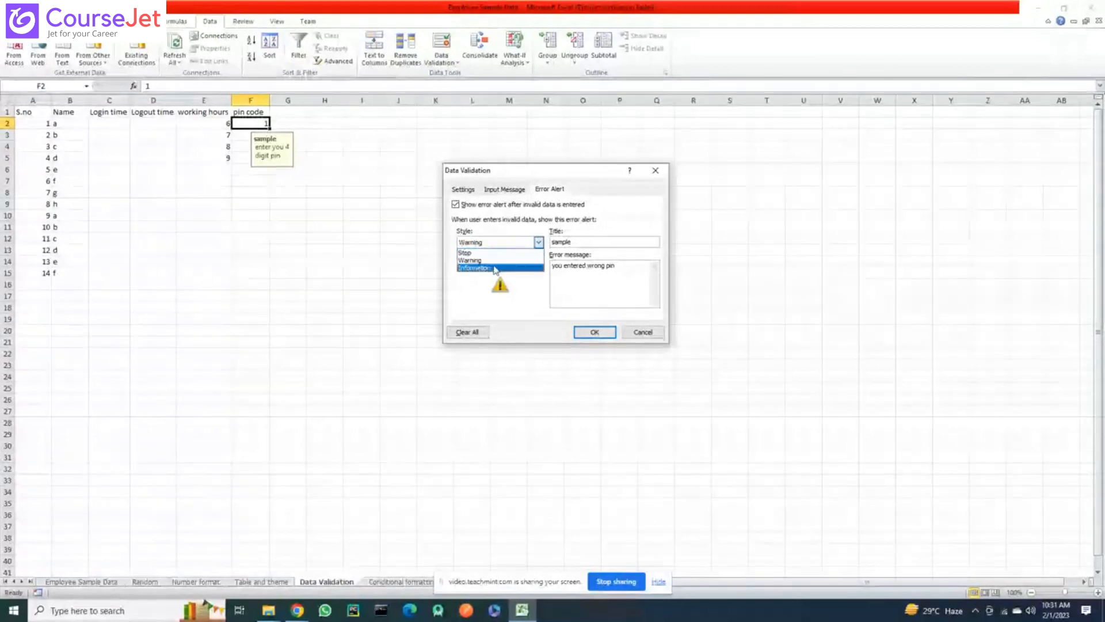
left_click(493, 268)
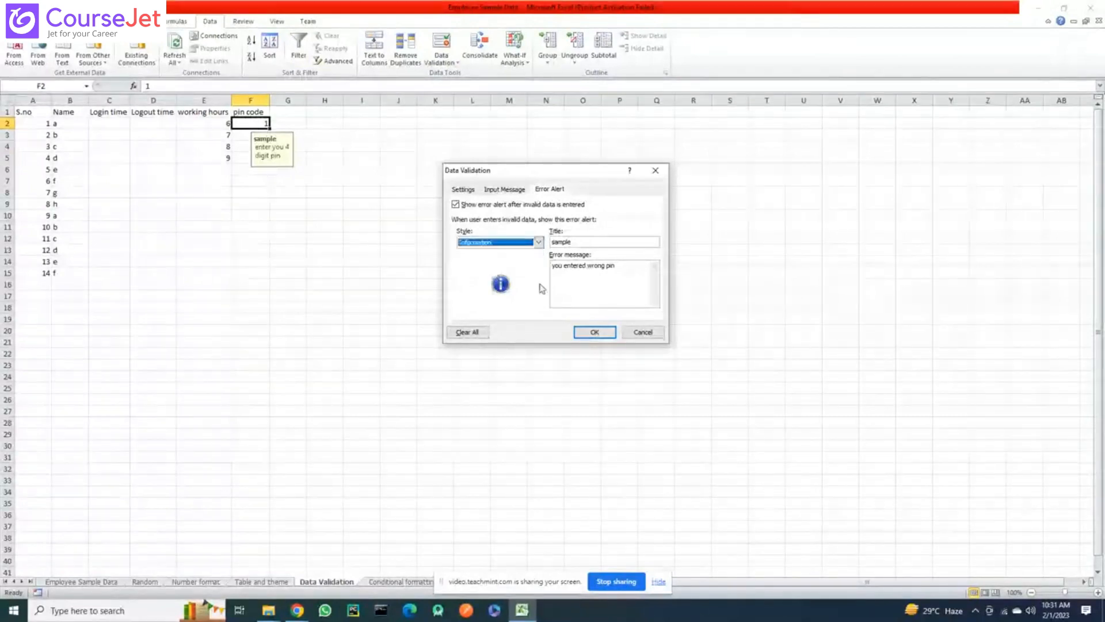
left_click(612, 336)
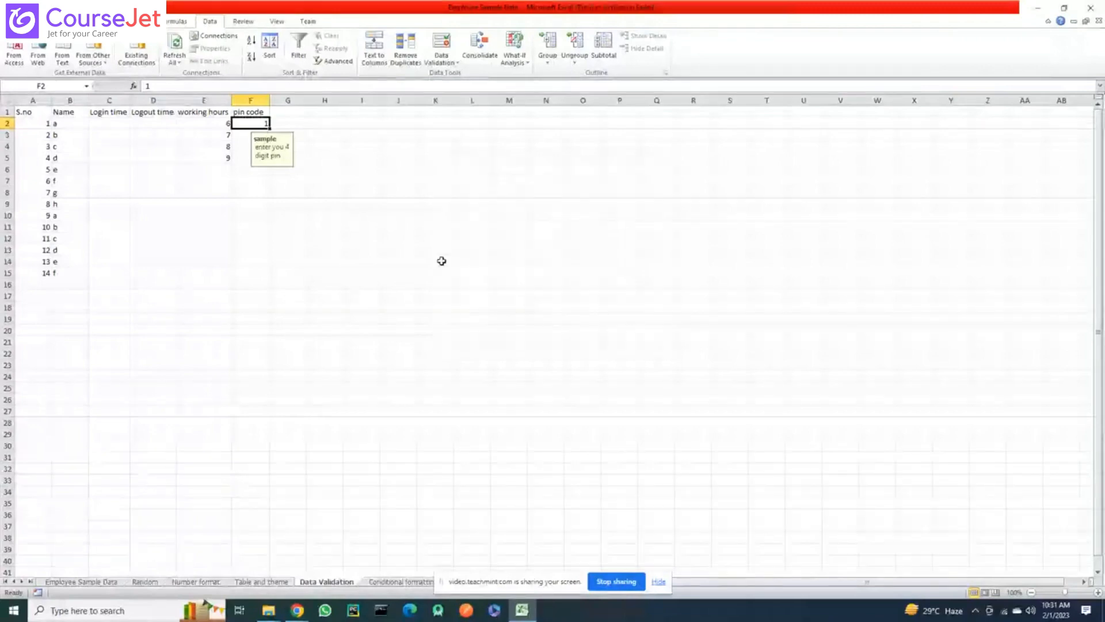
Replace the pin code in cell F2 with a two-digit value and accept it despite the information alert
type("22")
key("Return")
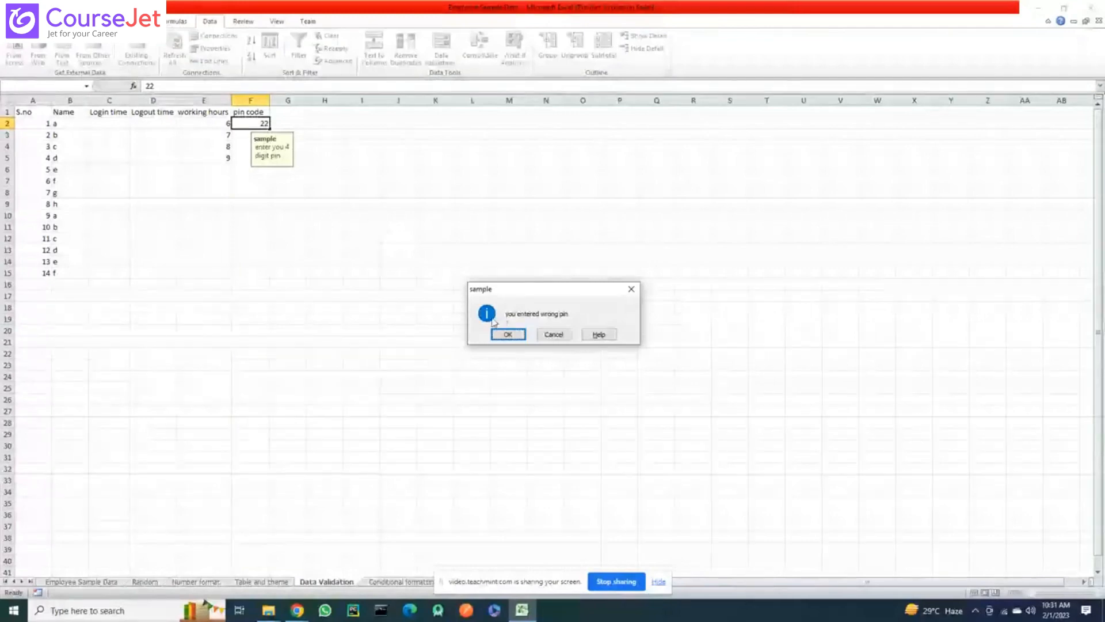
left_click(507, 335)
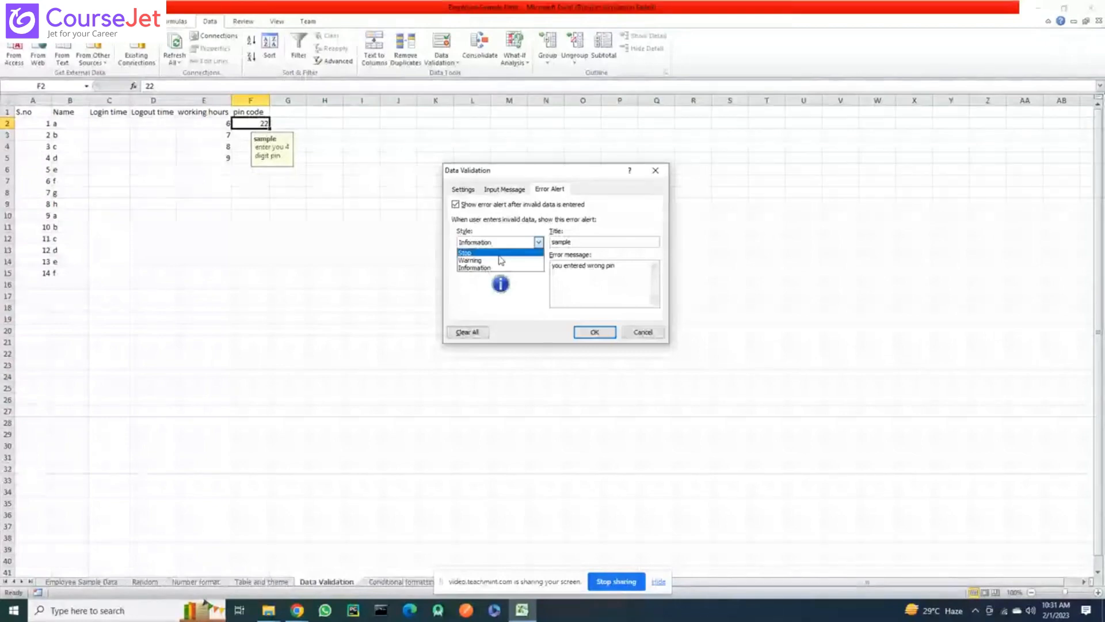
Change the validation error alert style of pin code cell F2 to Stop
left_click(499, 254)
left_click(595, 333)
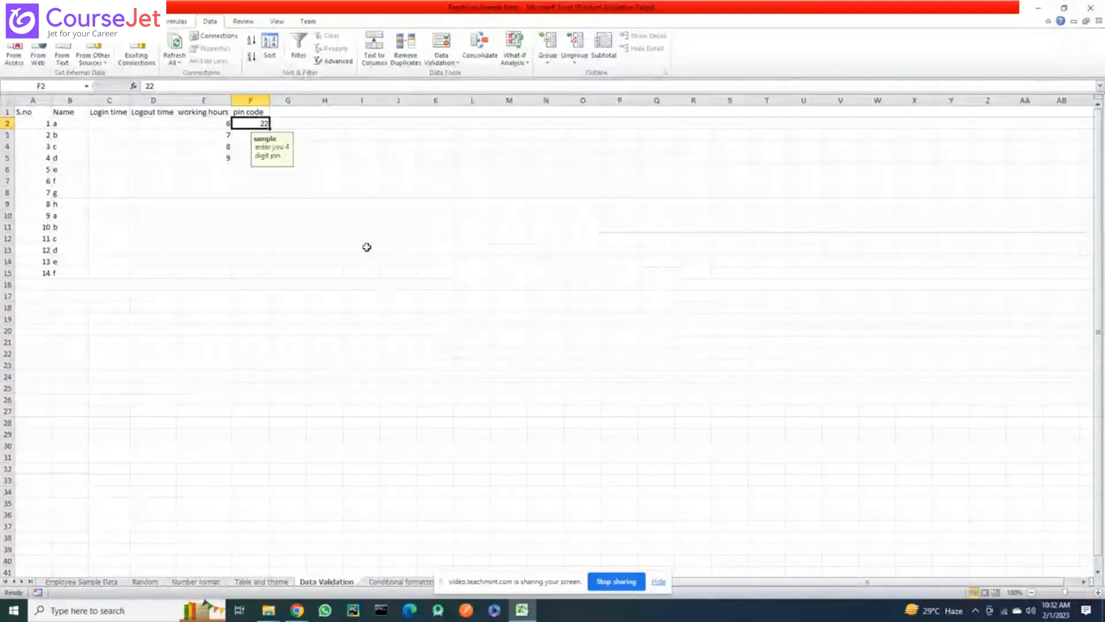
Try to enter a different two-digit pin code in cell F2, and retry the same entry
type("5")
key("BackSpace")
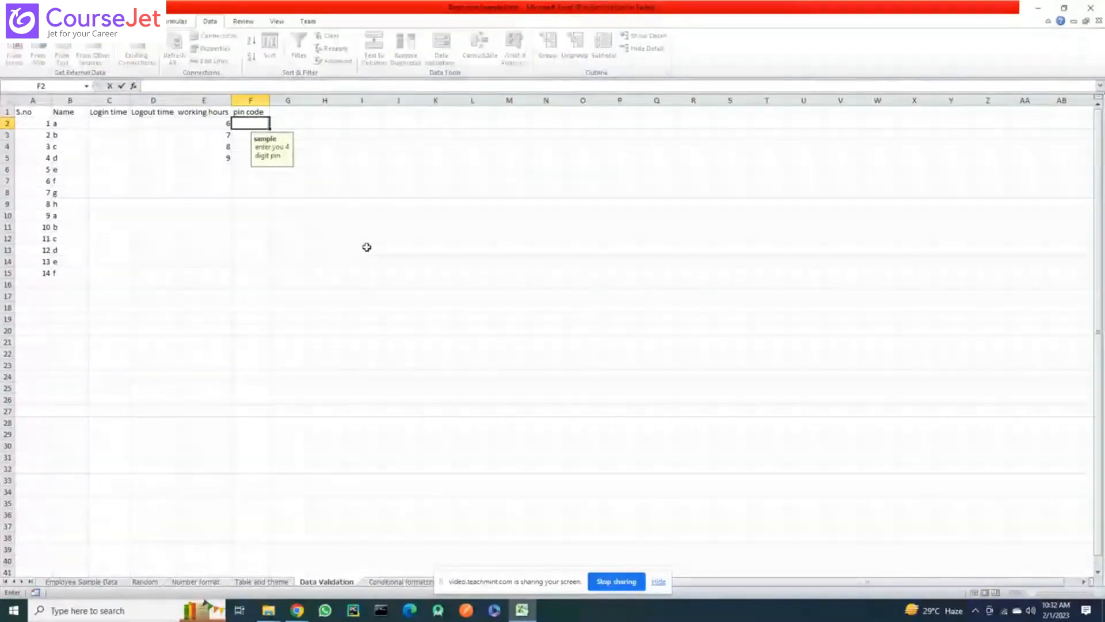
type("95")
key("Return")
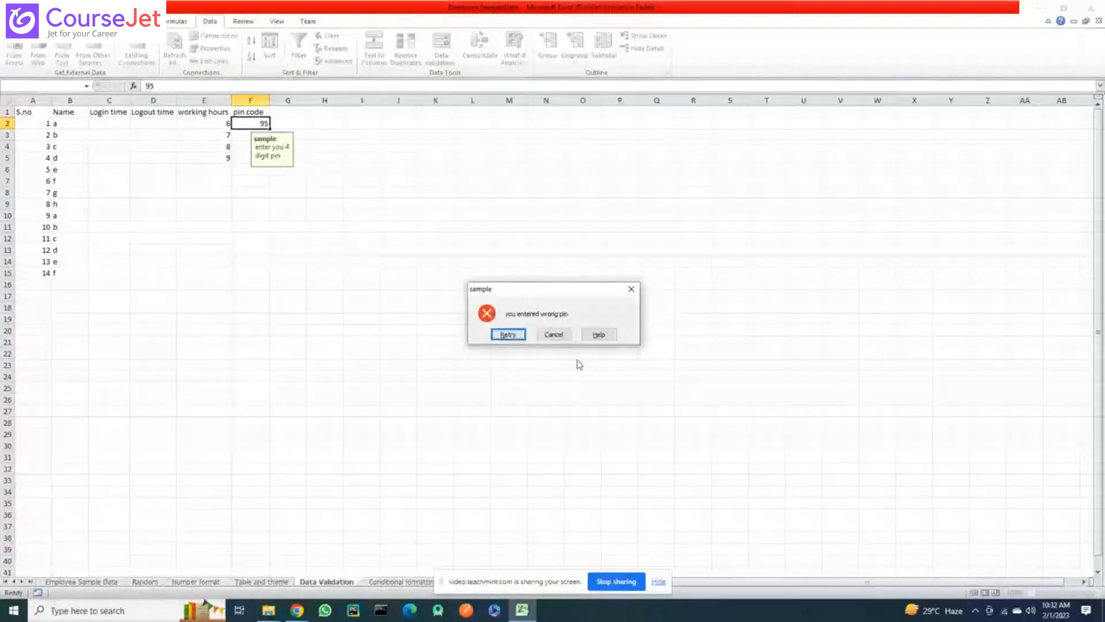
left_click(508, 335)
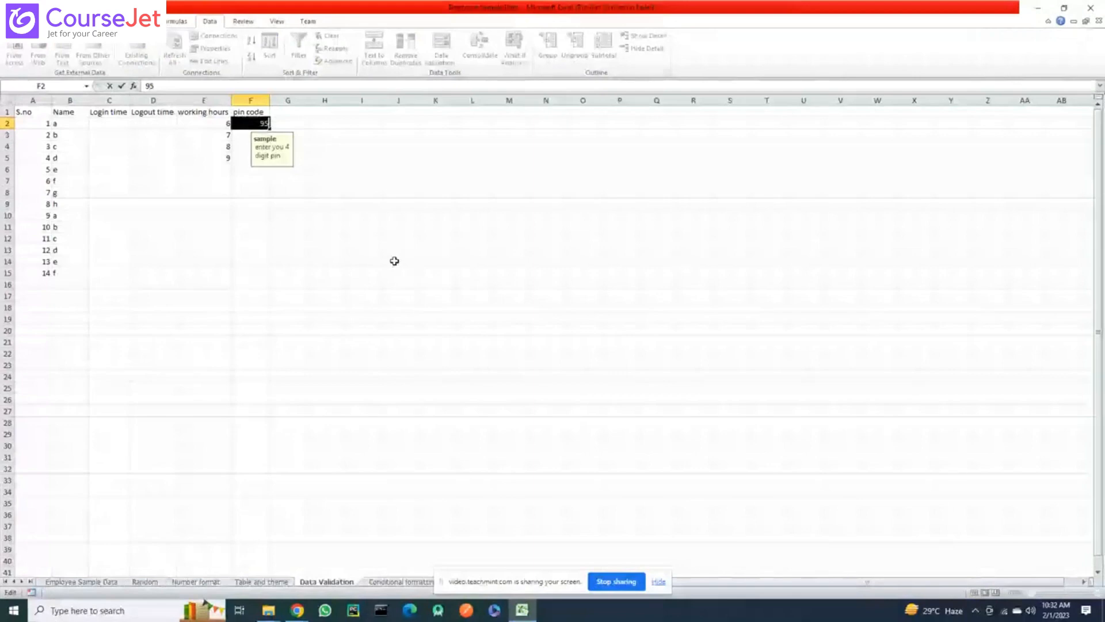
key("Return")
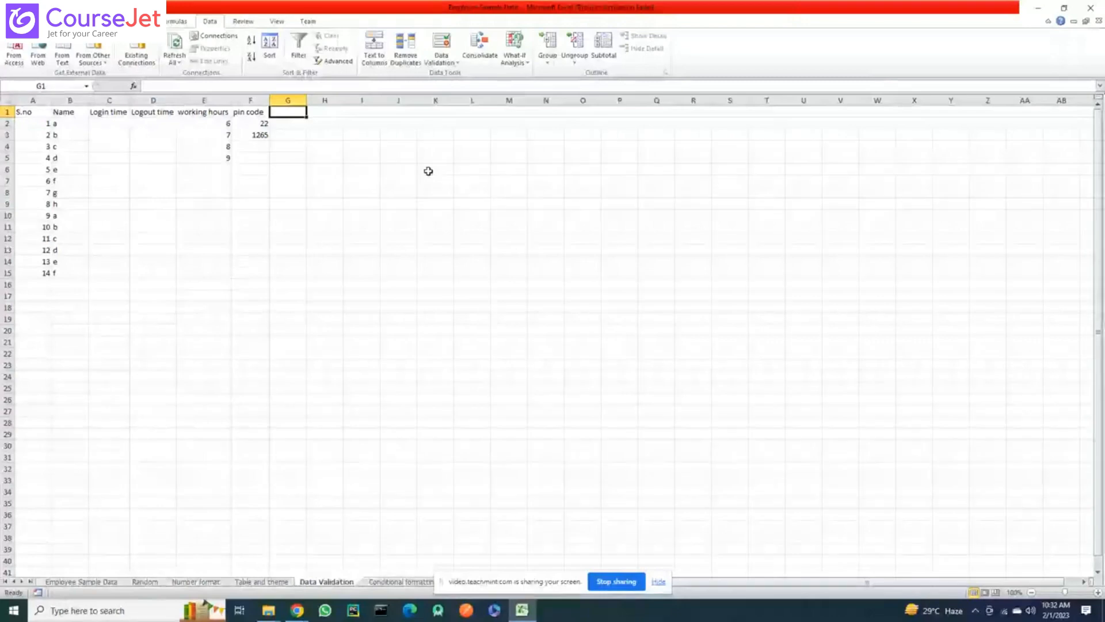
Enter the column header "email" in cell G1
type("em")
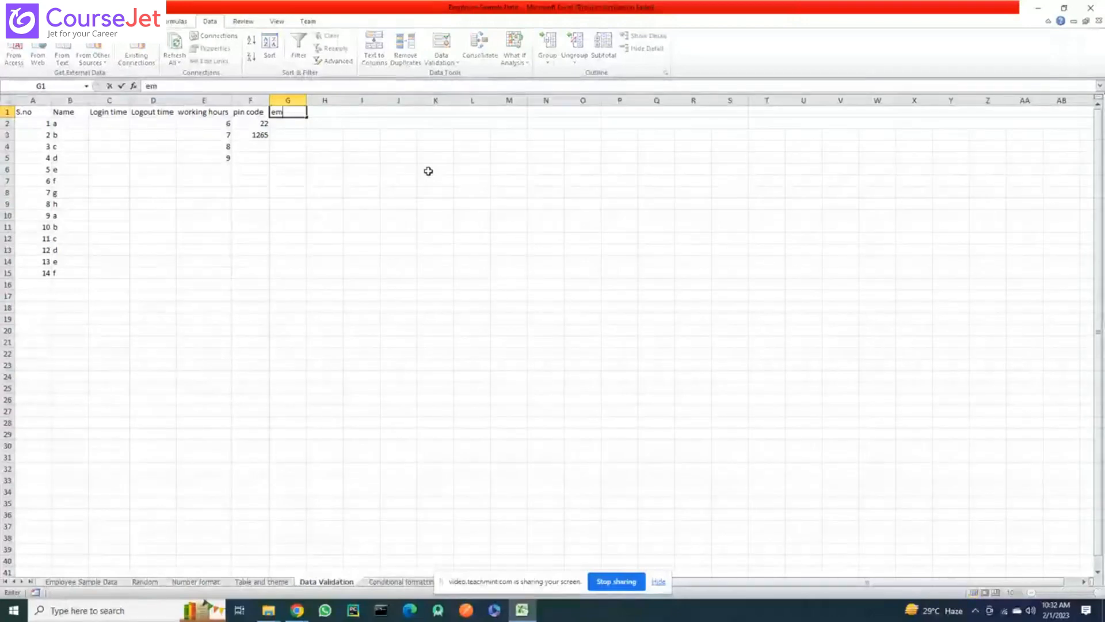
type("ail")
key("Return")
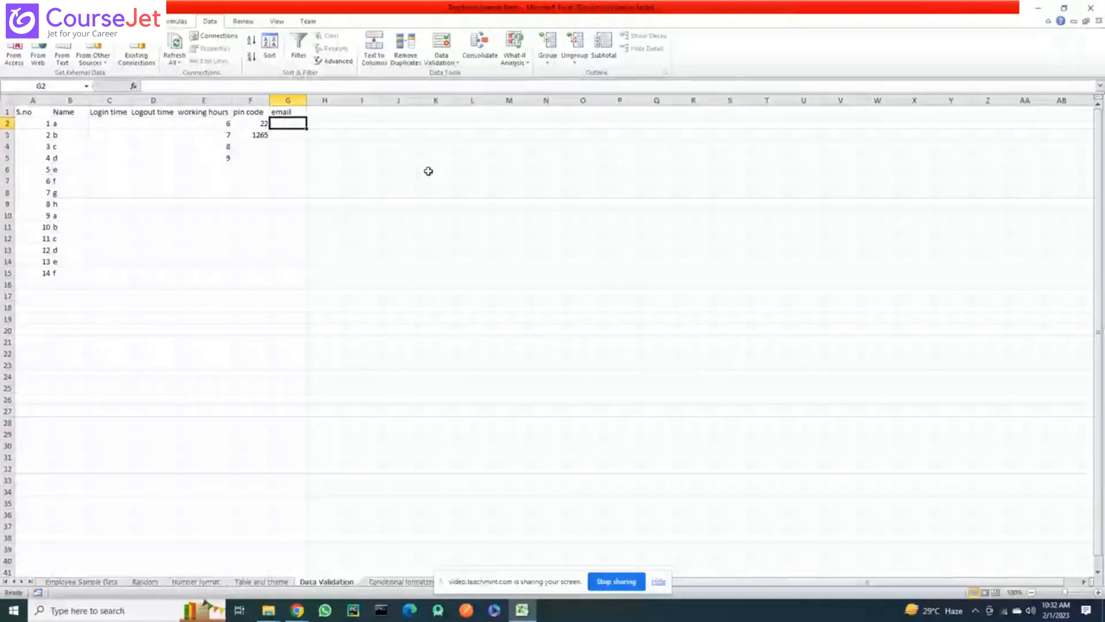
left_click_drag(288, 124, 291, 159)
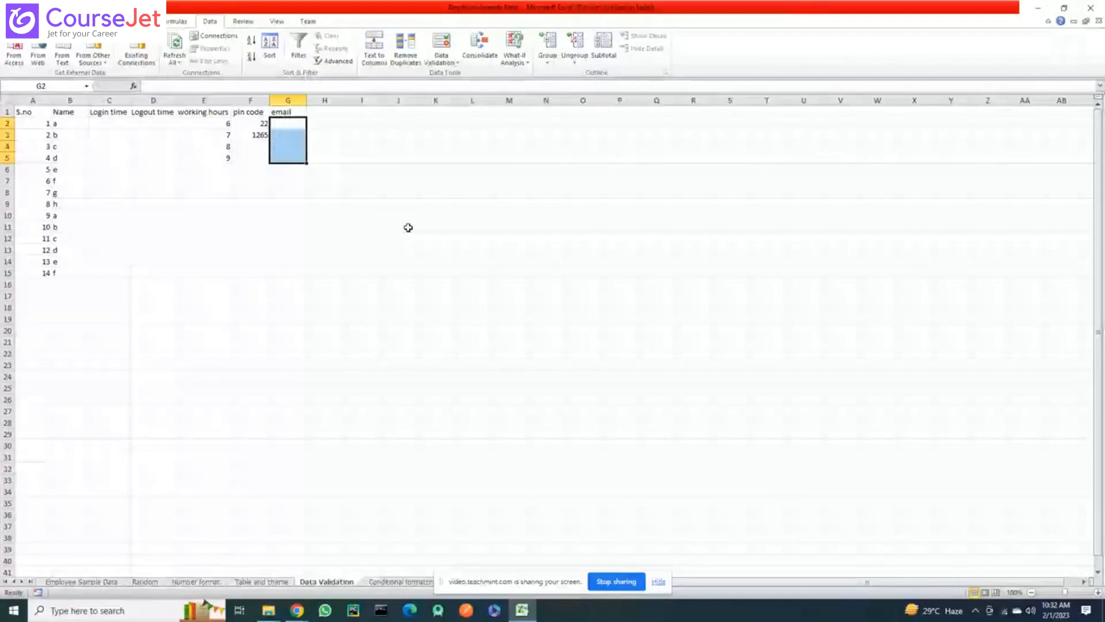
left_click(462, 189)
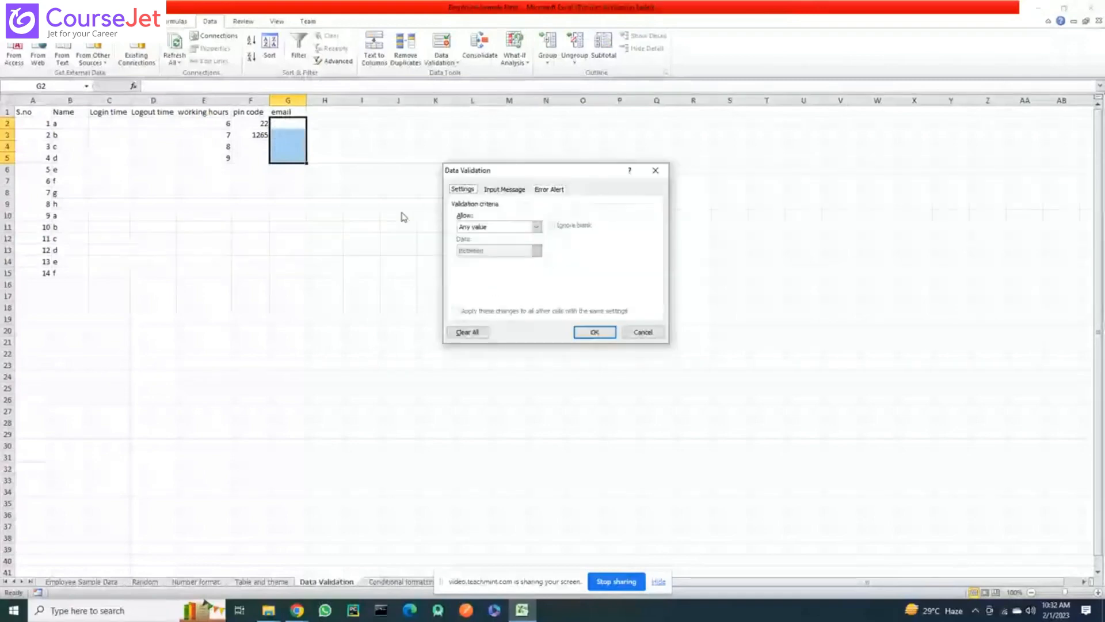
left_click(536, 227)
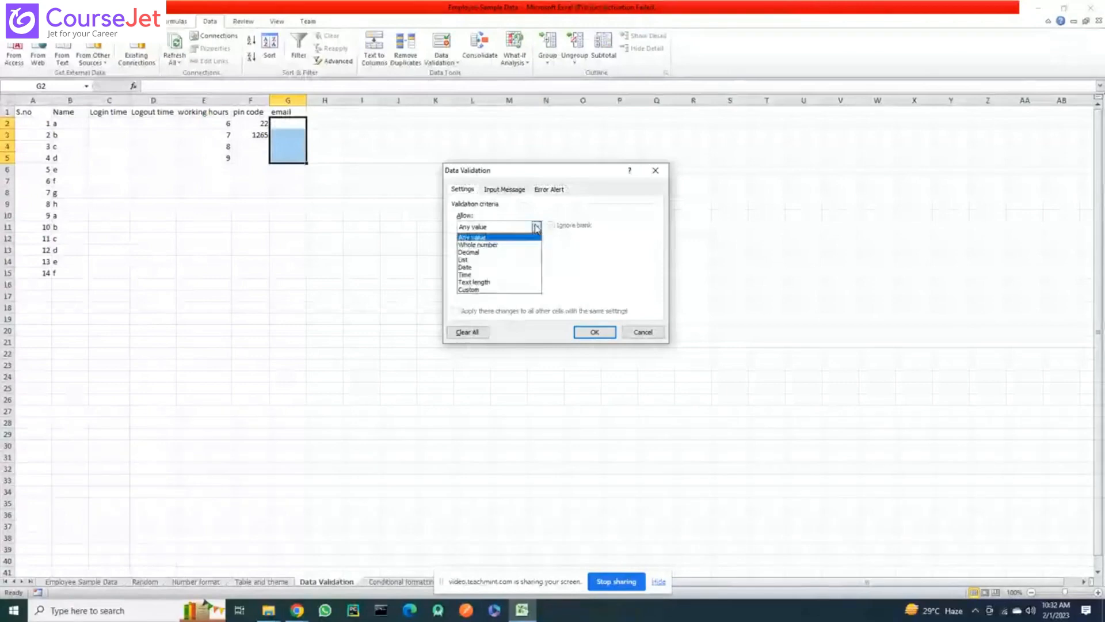
left_click(508, 289)
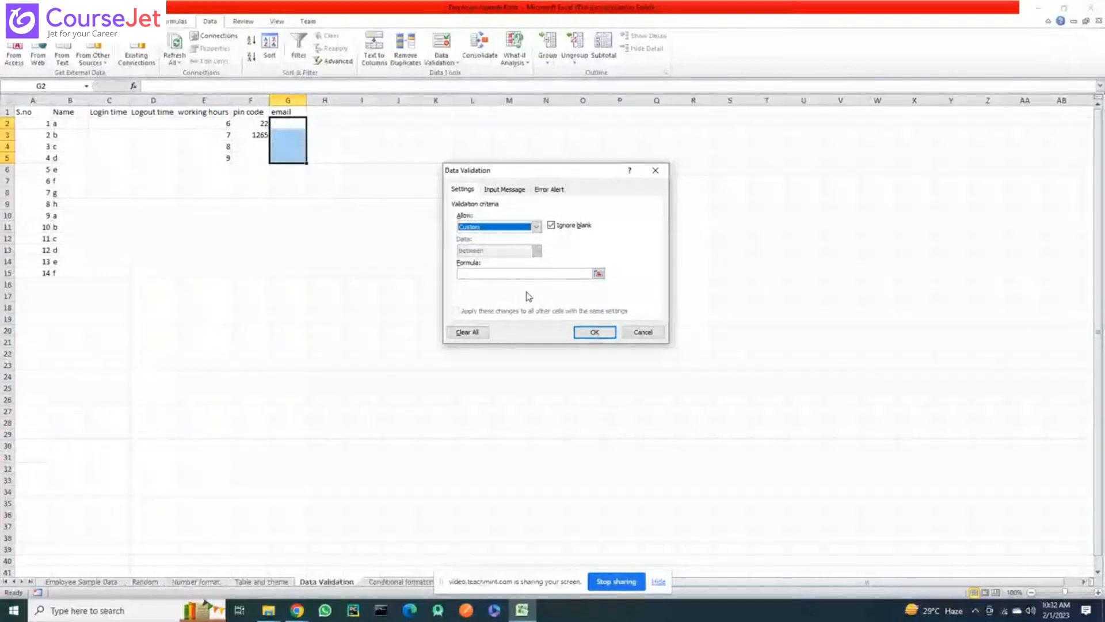
left_click(660, 336)
Test the ISNUMBER function on a numeric value in cell J14
left_click(399, 261)
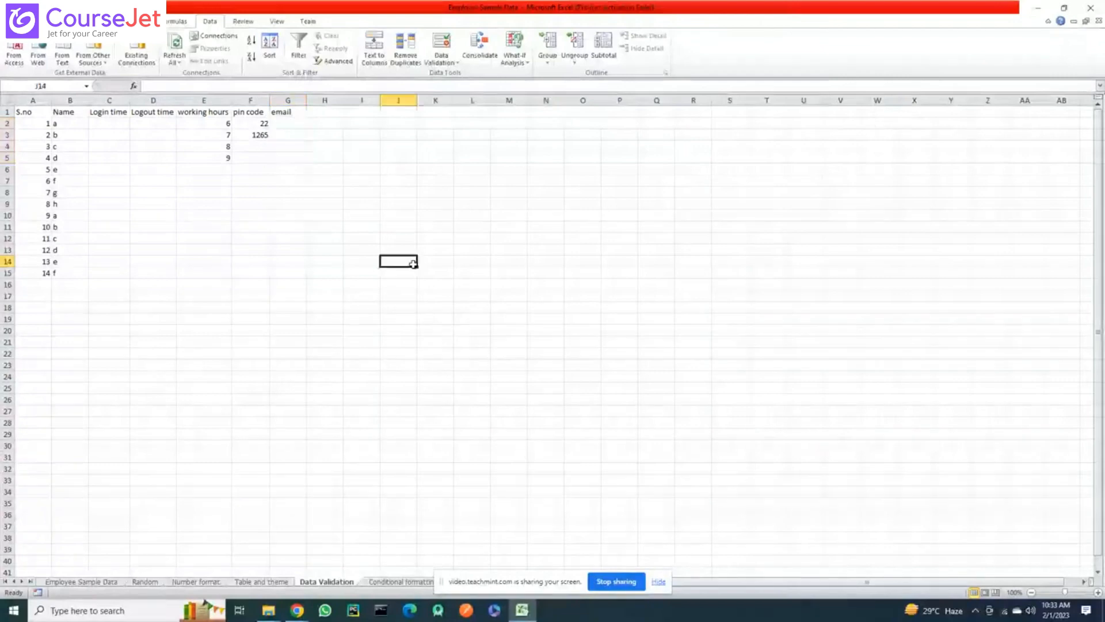
type("=")
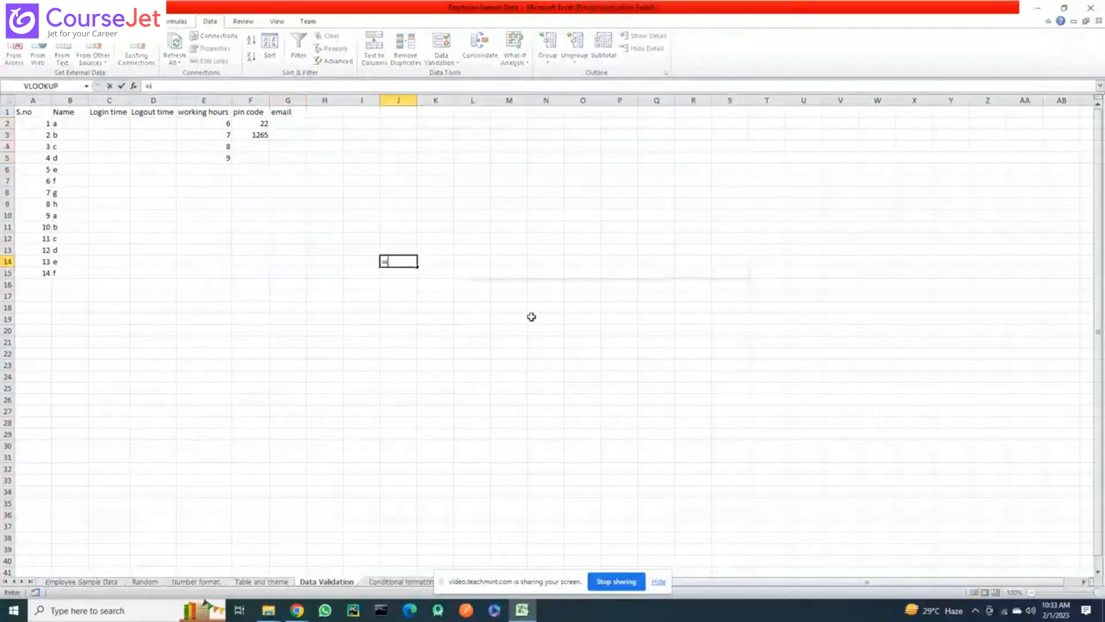
type("isnu")
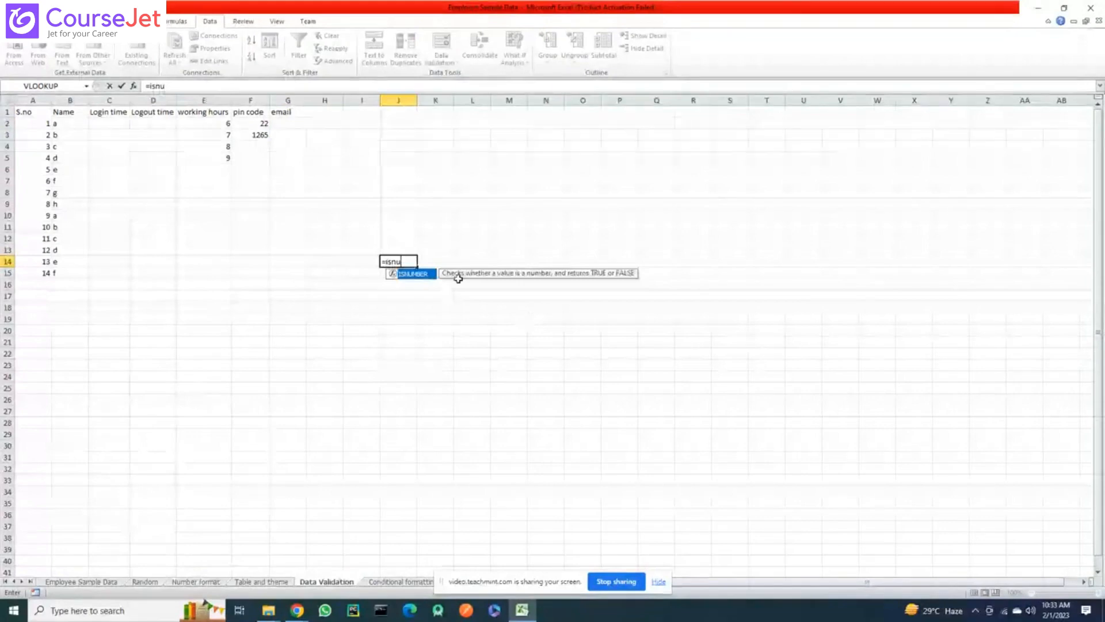
key("Tab")
type("1")
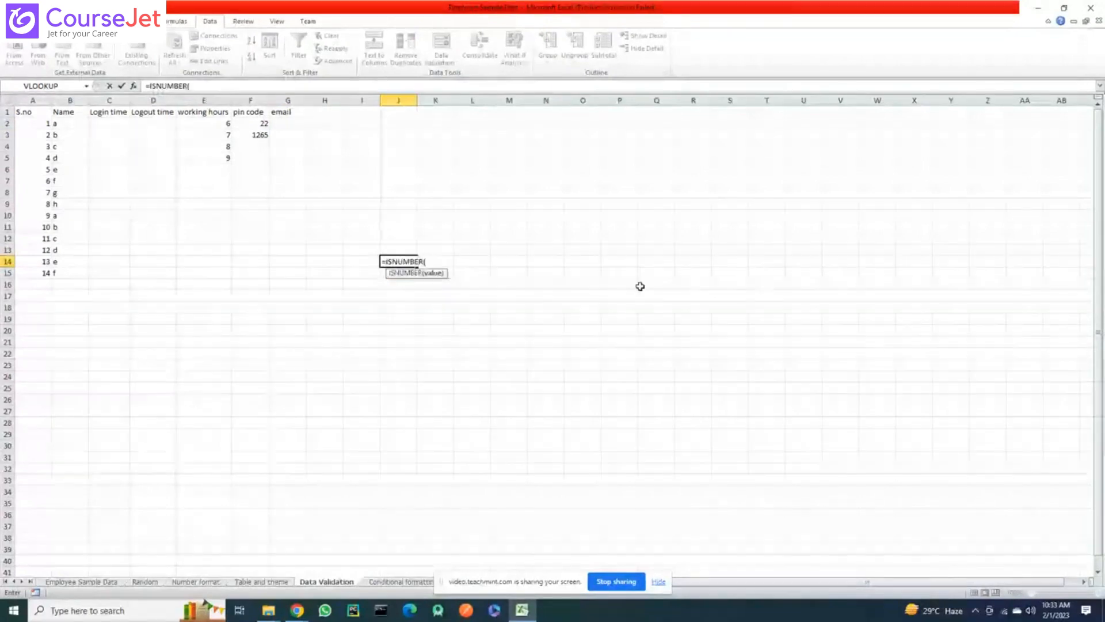
type("0")
key("Return")
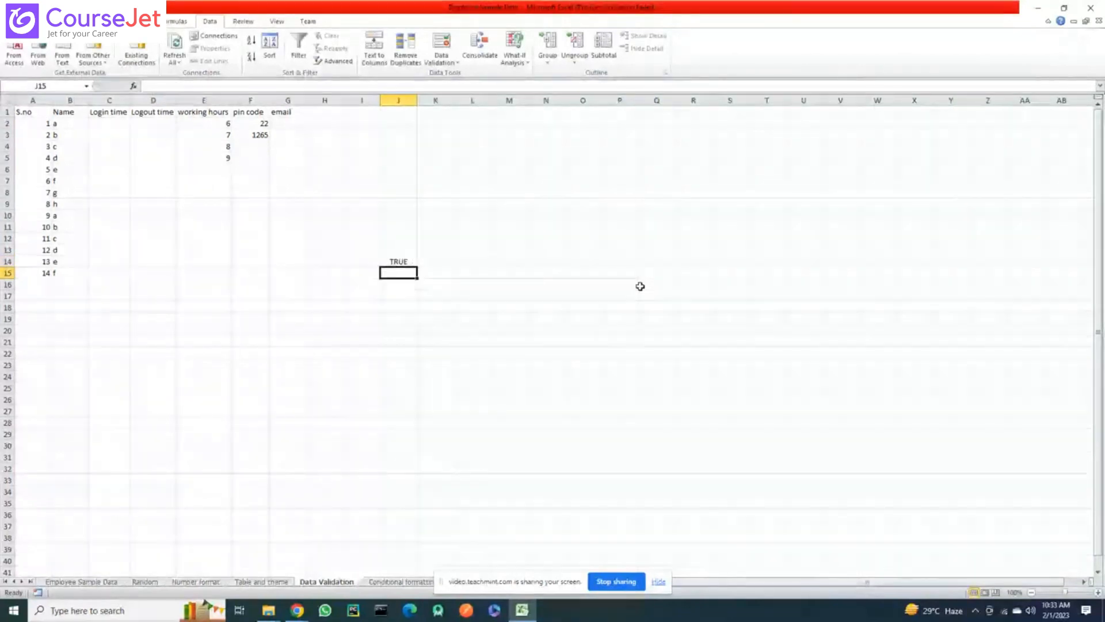
Test the ISNUMBER function on a letter by entering =ISNUMBER(A) in cell J15
type("=isn")
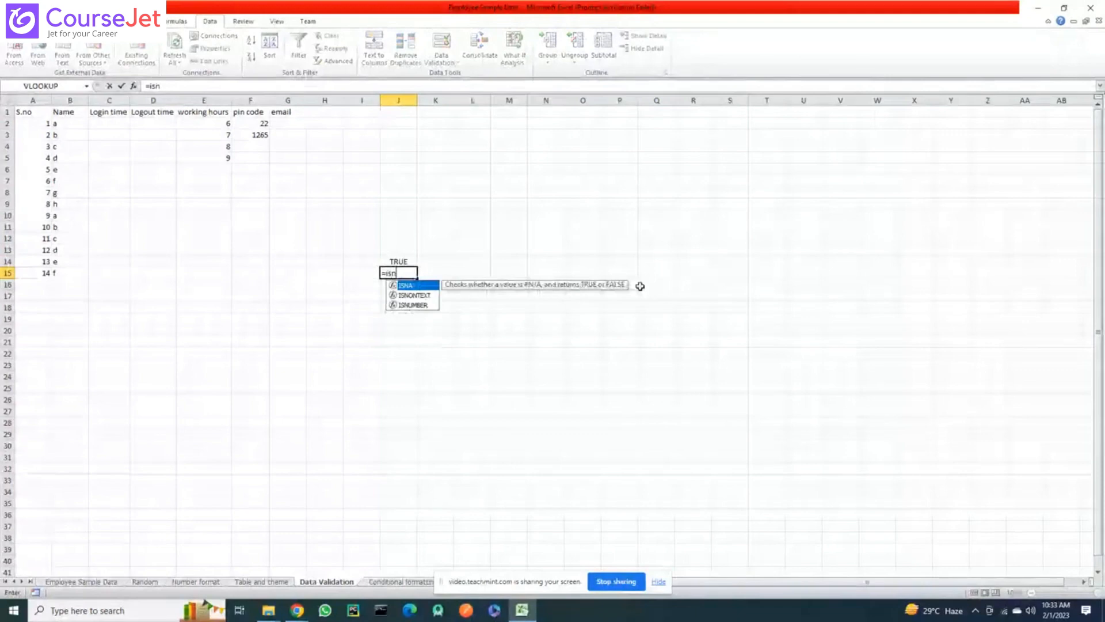
type("um")
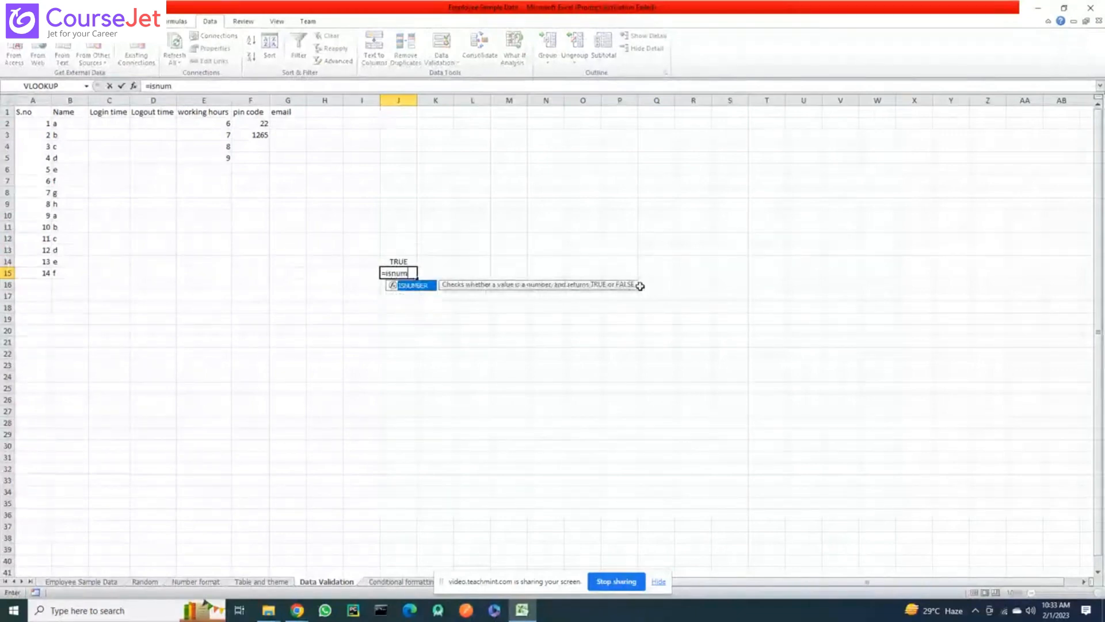
key("Tab")
type("A")
key("Return")
key("Up")
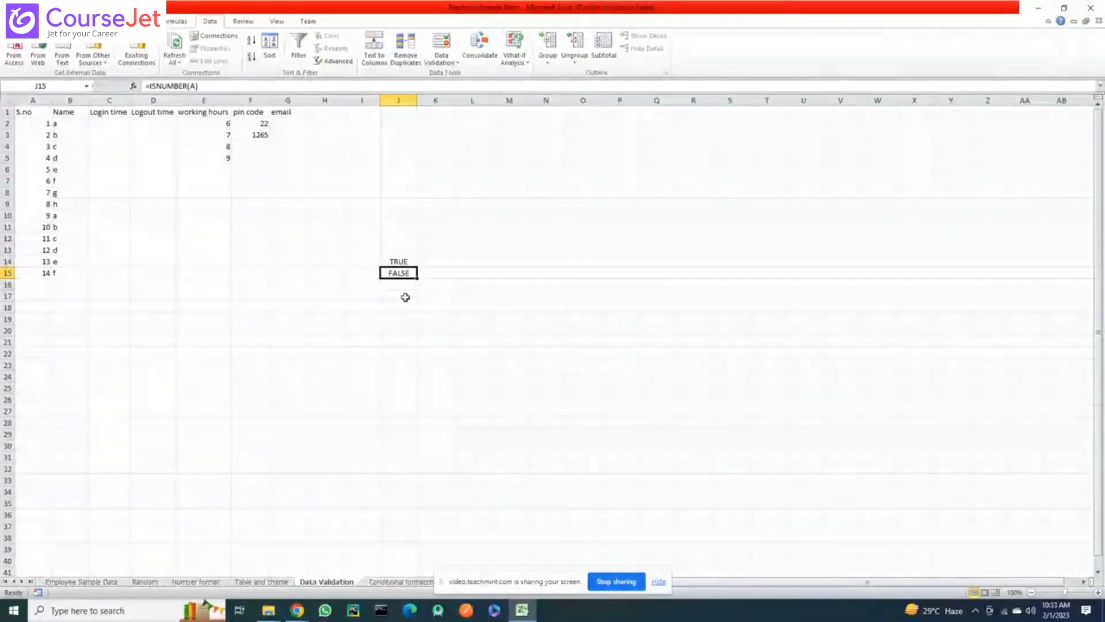
Try the FIND function in cell J17 by entering =FIND("ABCD","C",1)
key("Down")
key("Down")
type("=FIND(")
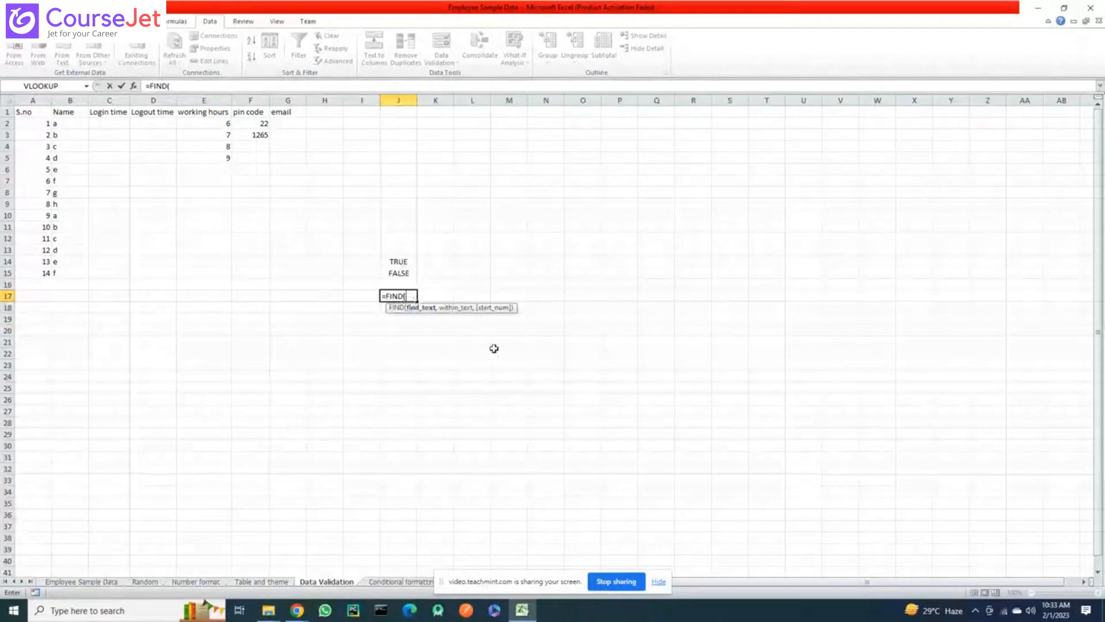
key("BackSpace")
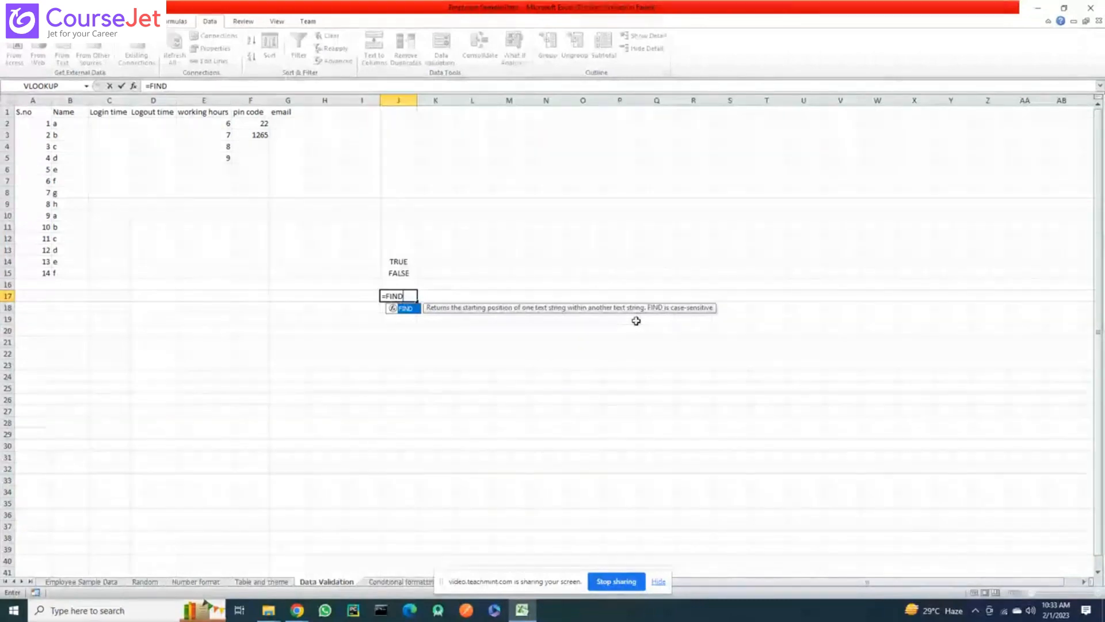
type("(")
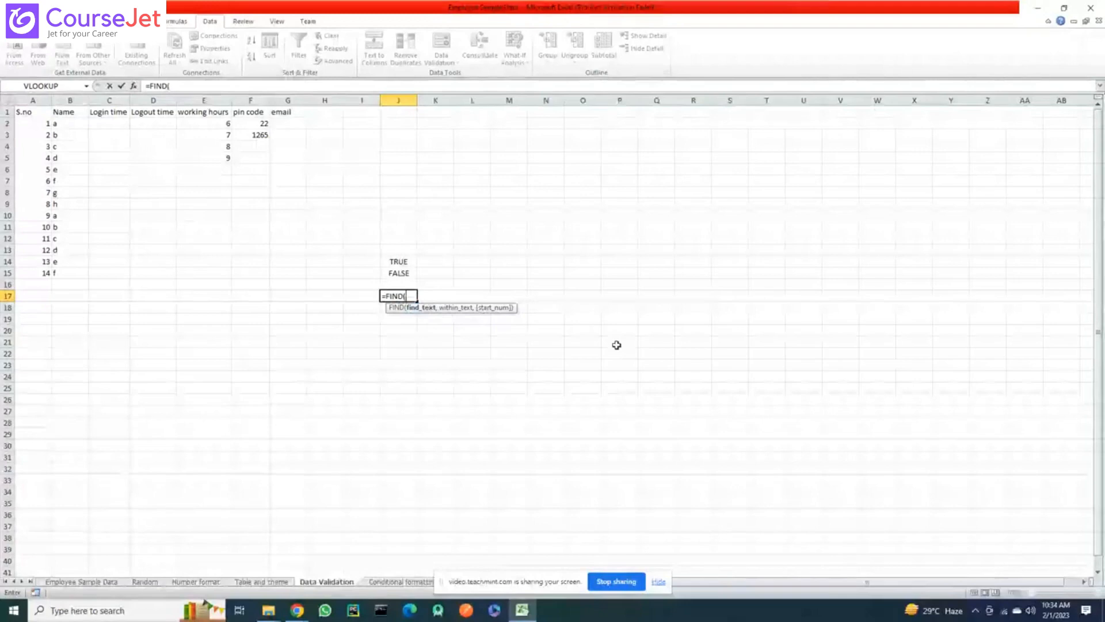
type("\"ABCD\",")
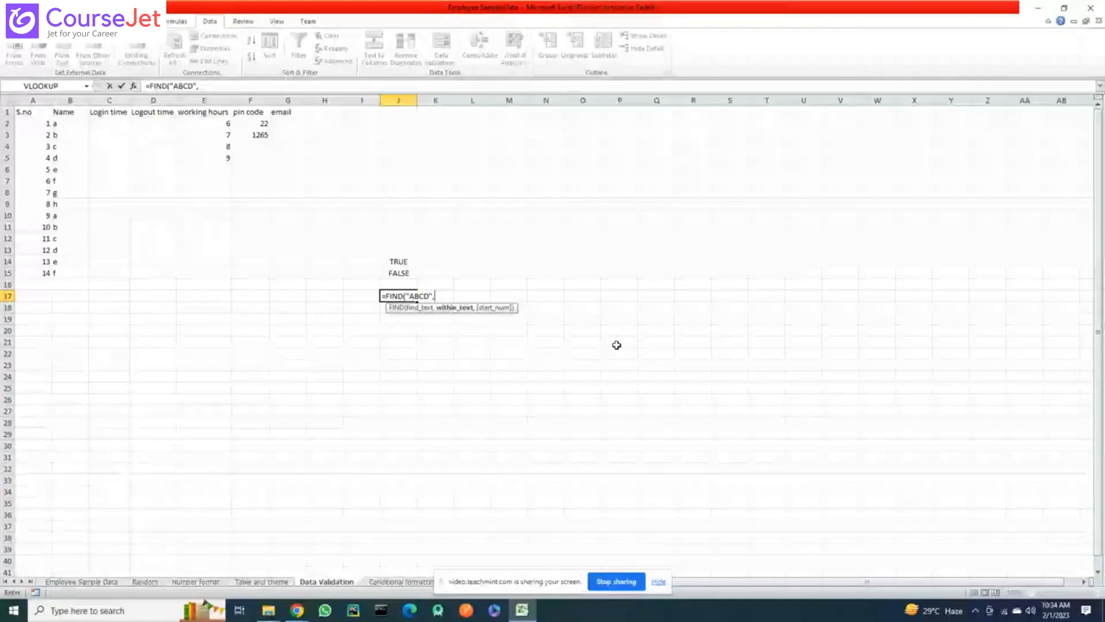
type("\"C\",")
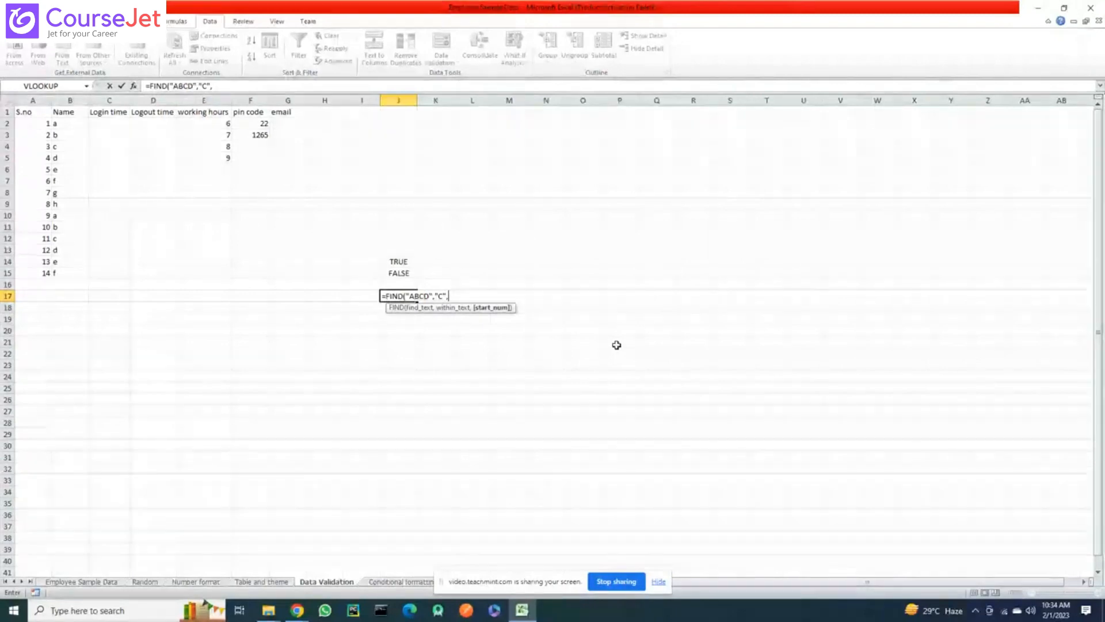
type("5")
key("Return")
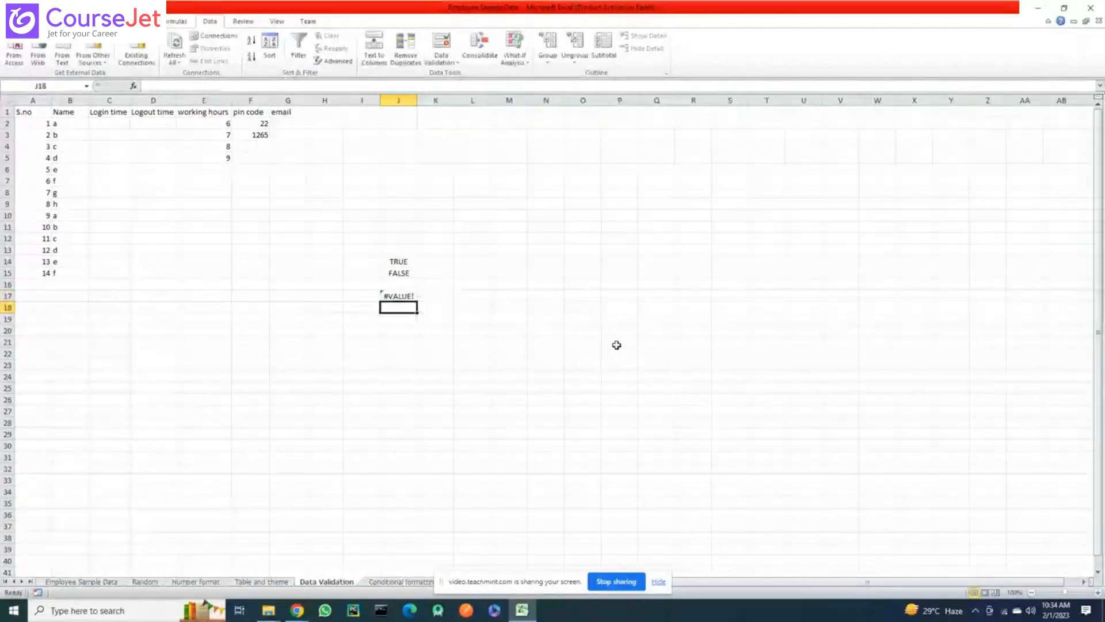
Review the FIND formula's arguments in cell J17, re-enter it unchanged and clear the cell
key("Up")
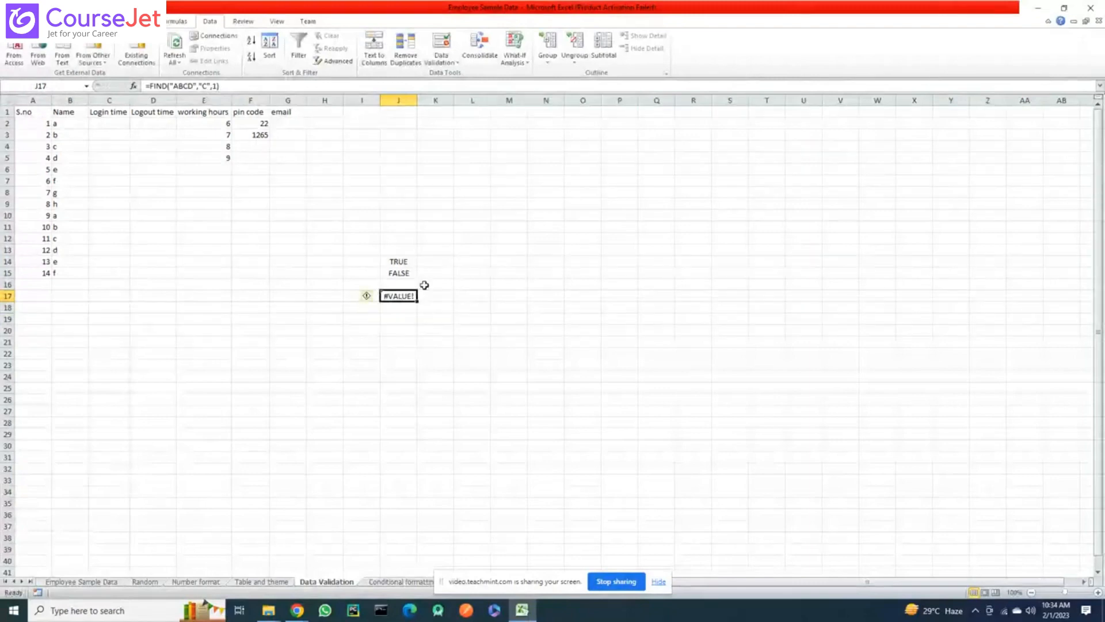
key("F2")
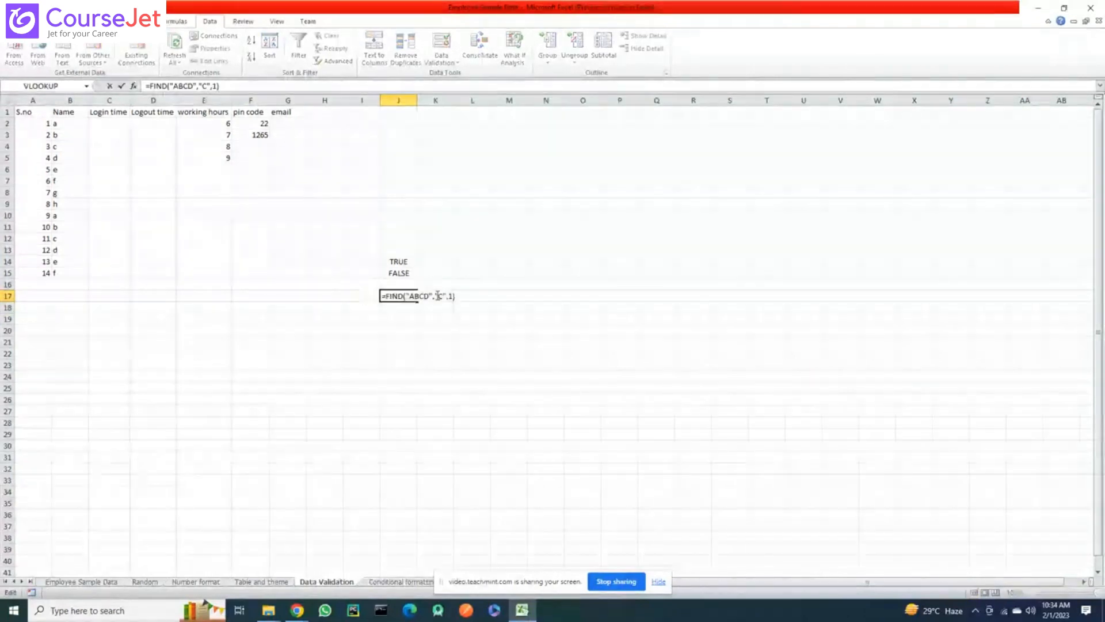
left_click(452, 297)
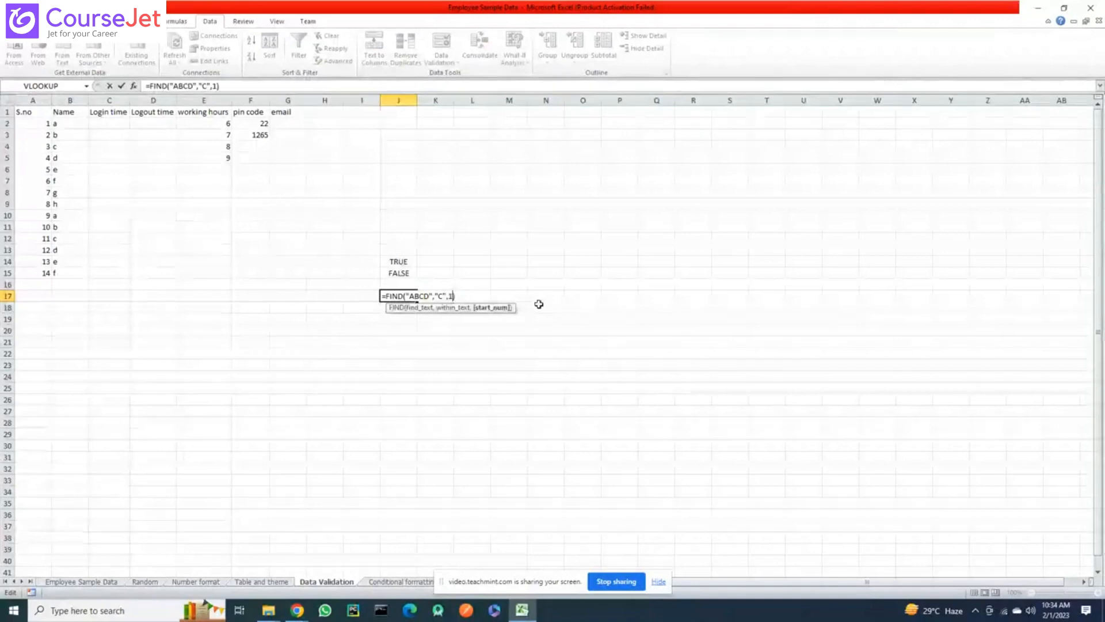
key("Return")
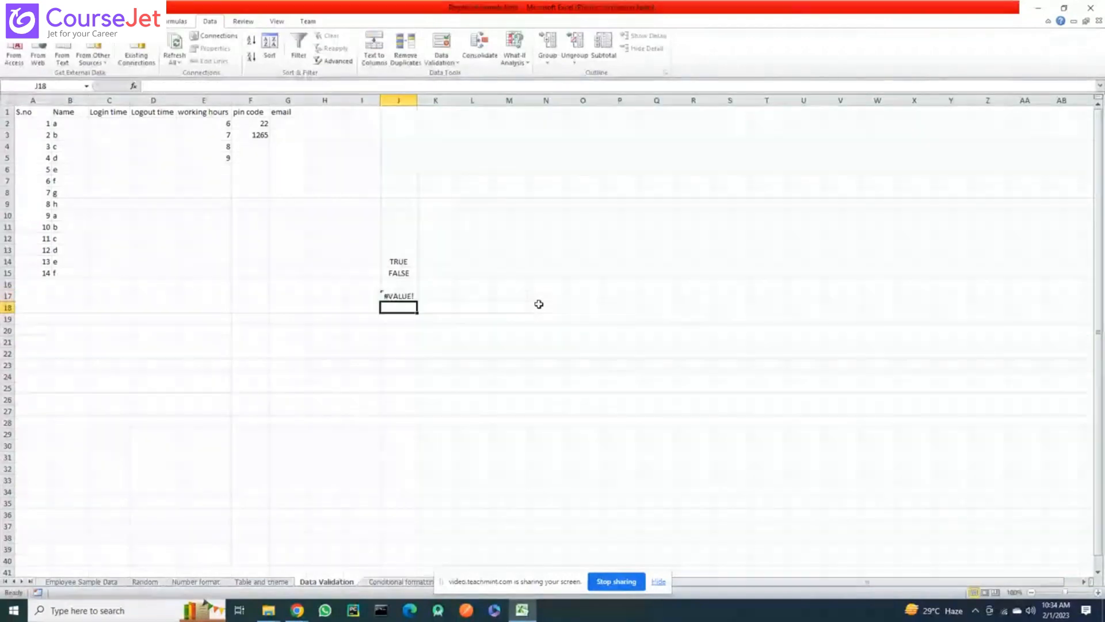
key("Up")
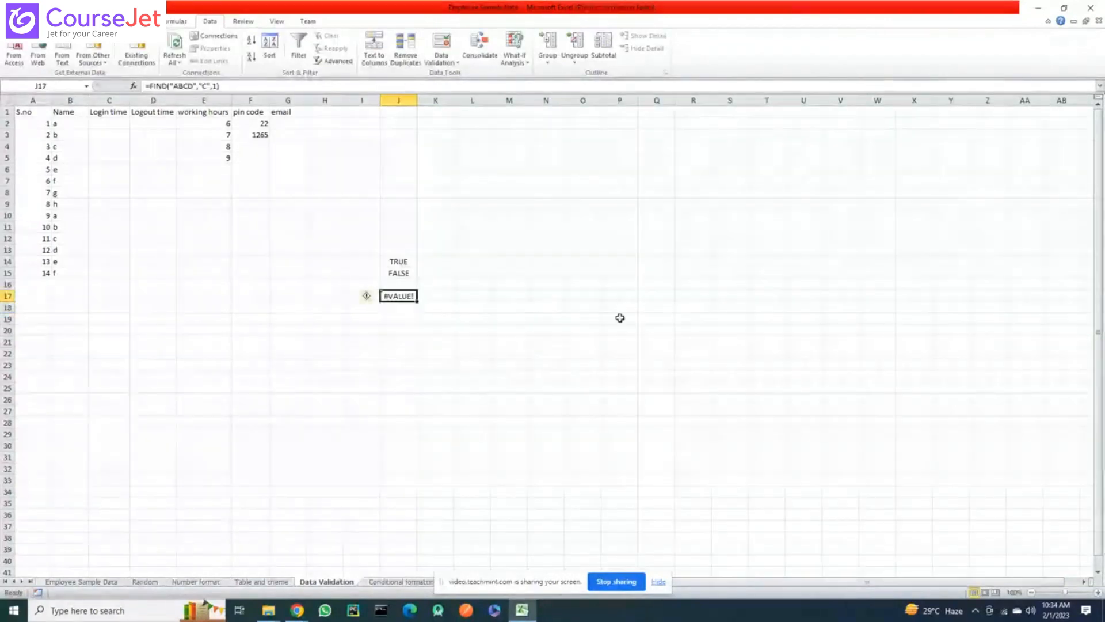
key("Delete")
Examine the start_num argument description of the text function FIND for cell J17, and leave without inserting it
left_click(174, 22)
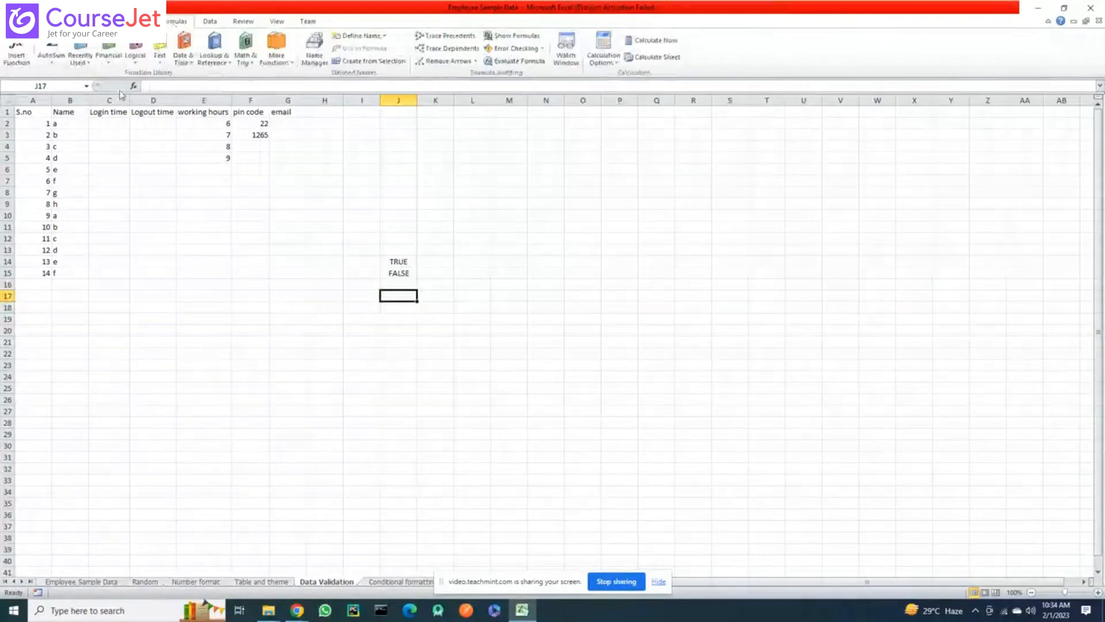
left_click(145, 87)
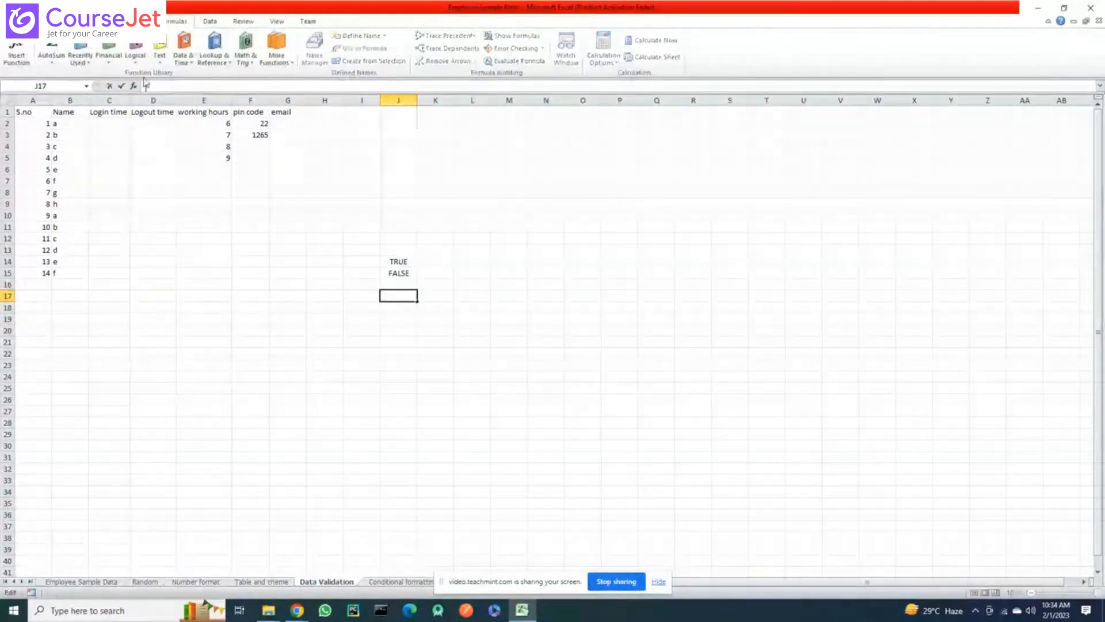
left_click(77, 57)
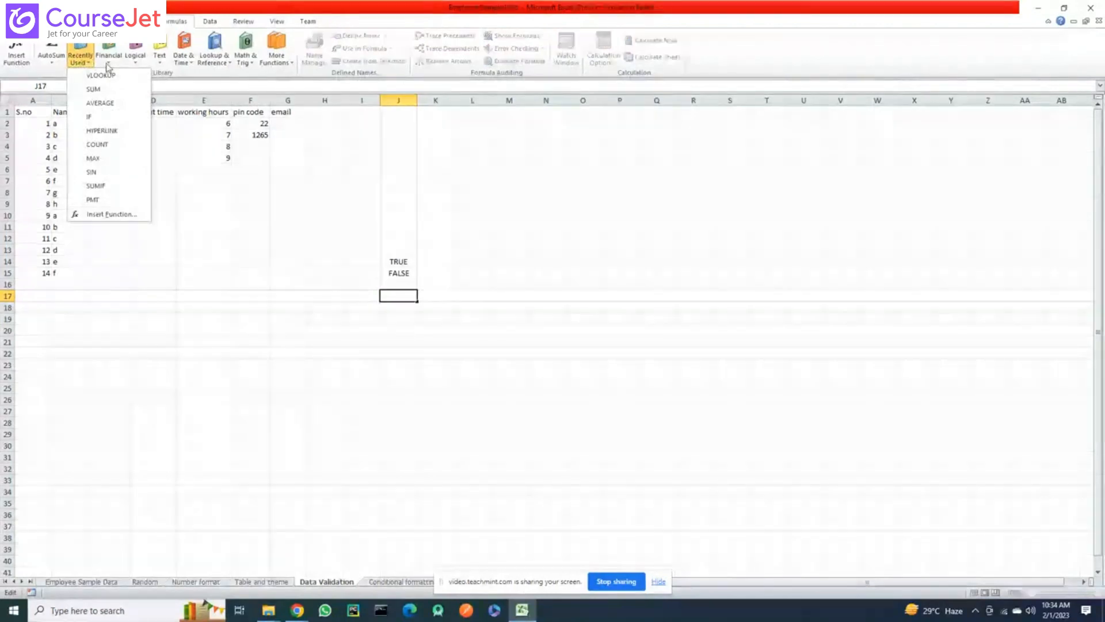
mouse_move(144, 65)
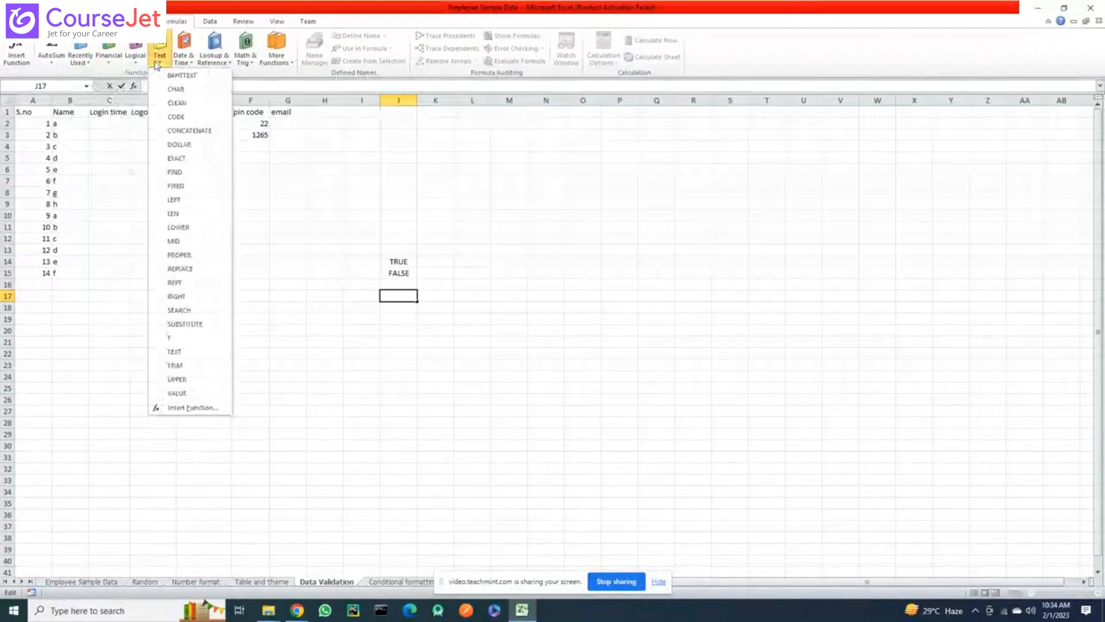
left_click(177, 172)
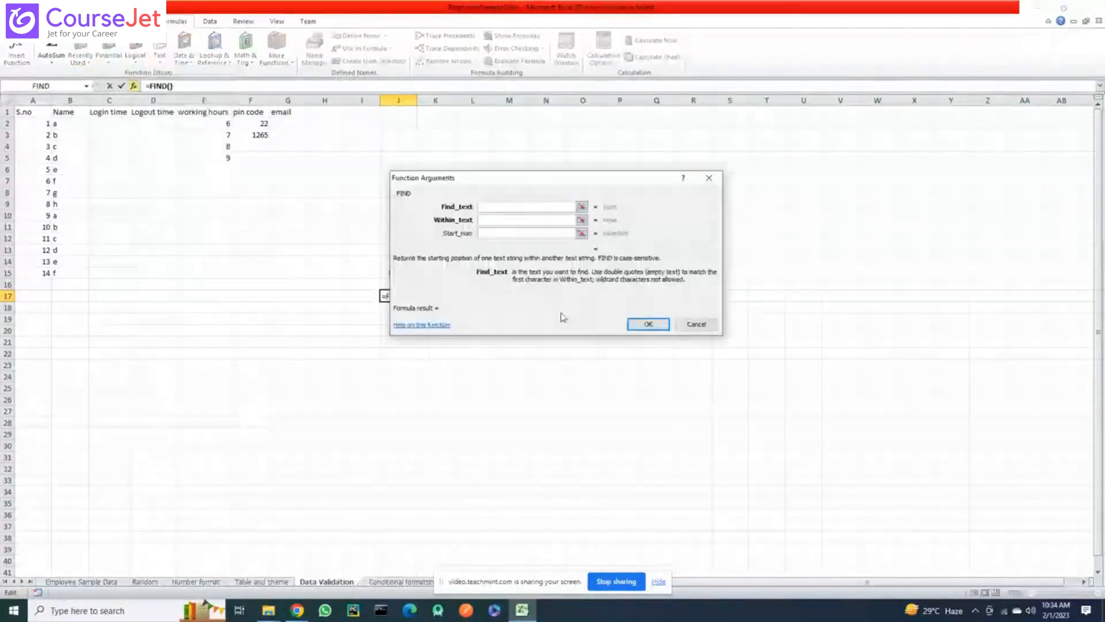
left_click(505, 233)
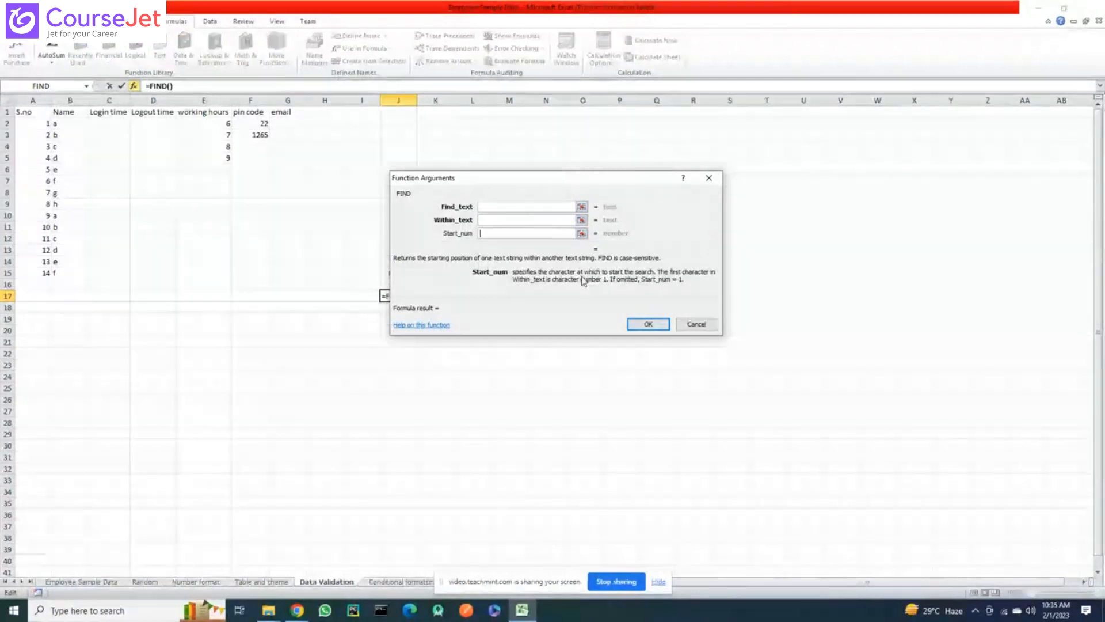
left_click(713, 328)
type("=")
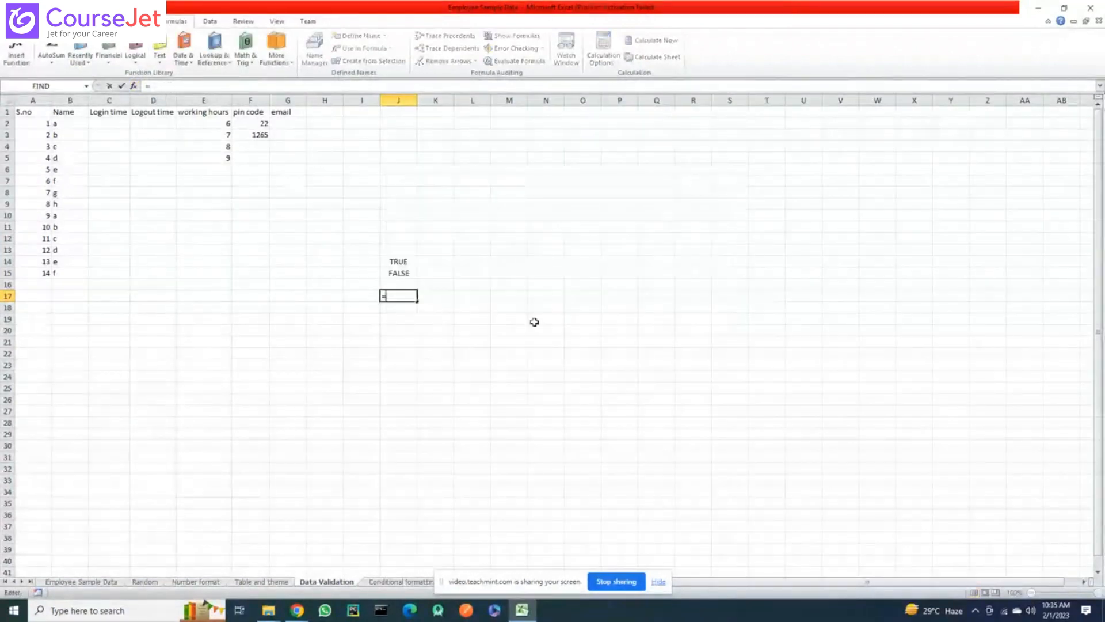
type("fin")
key("Tab")
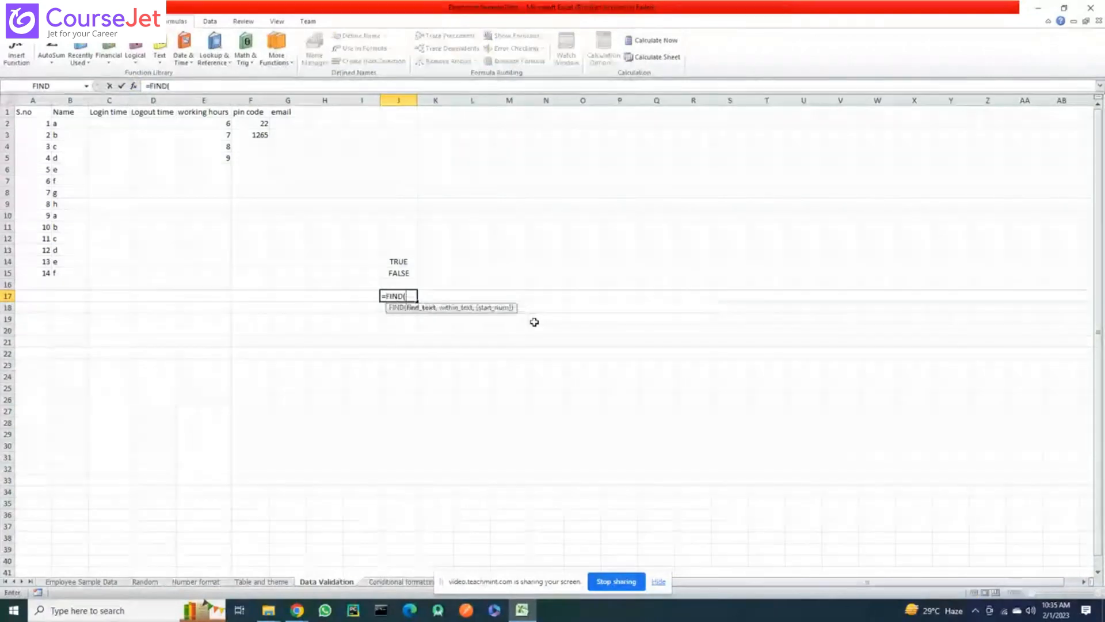
type("\"ABCD\"")
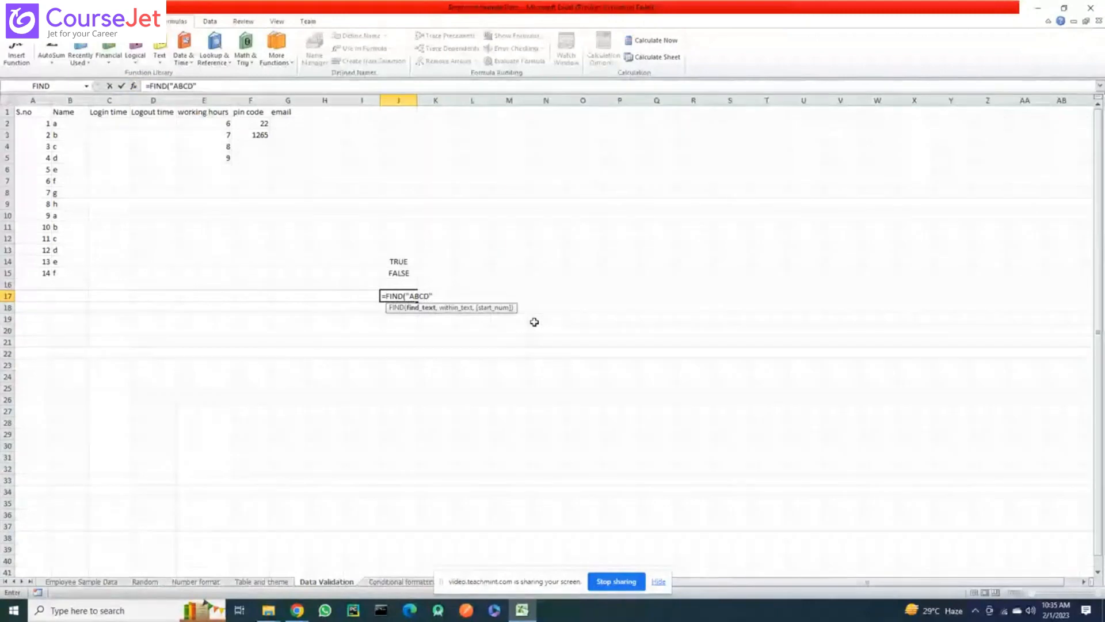
type(",\"")
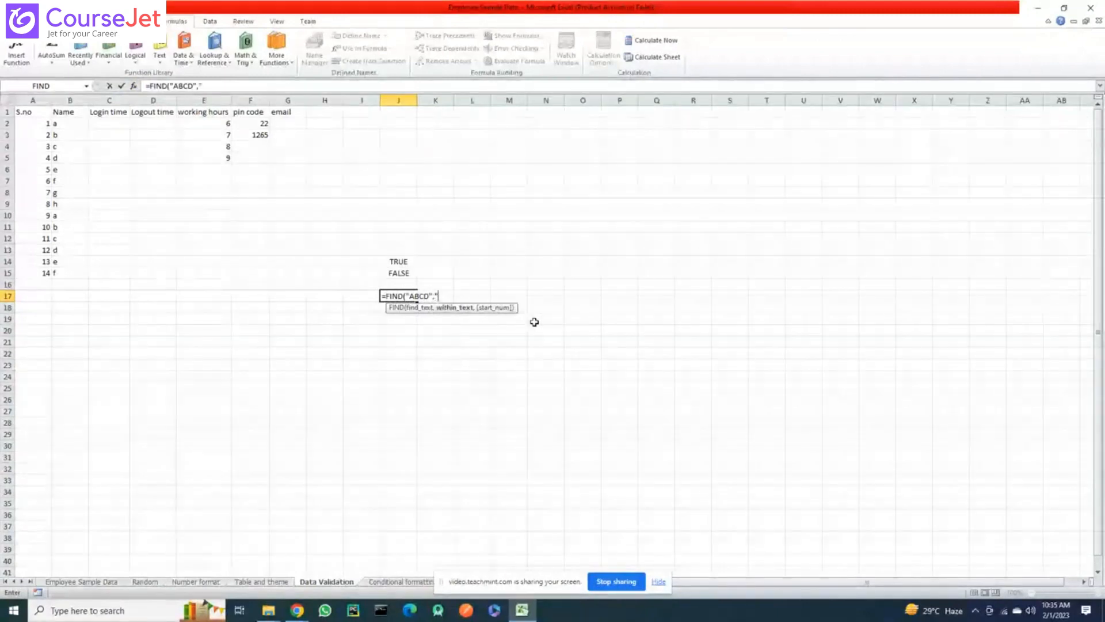
type("B")
key("BackSpace")
type("C")
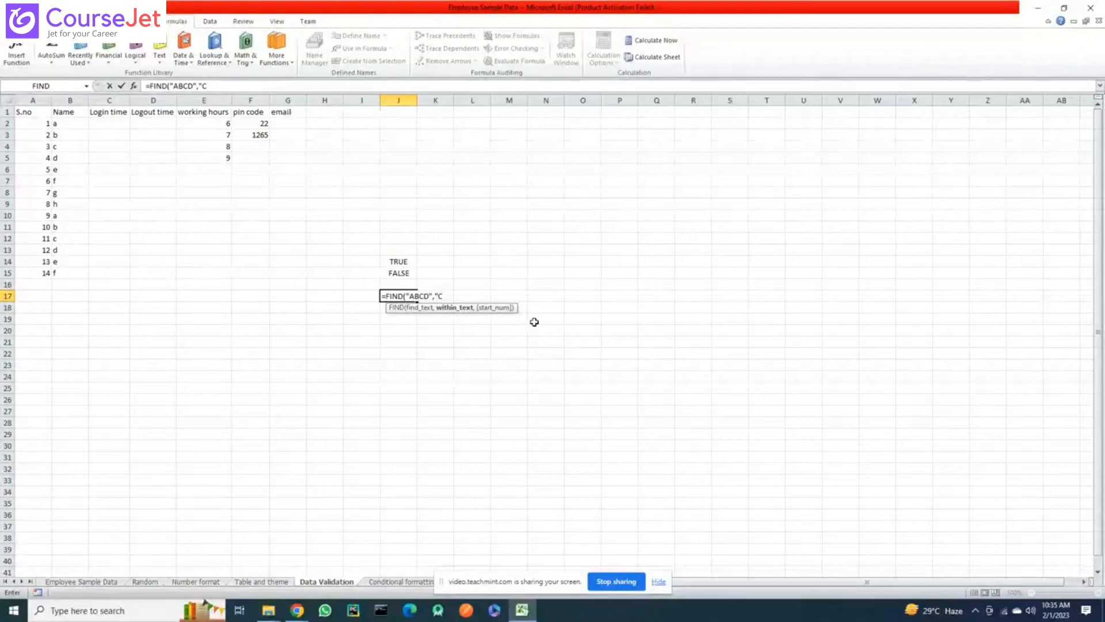
type("\")")
key("Escape")
Clear the ISNUMBER test formulas from the range J14:J16
left_click(400, 262)
left_click_drag(399, 262, 400, 274)
key("Delete")
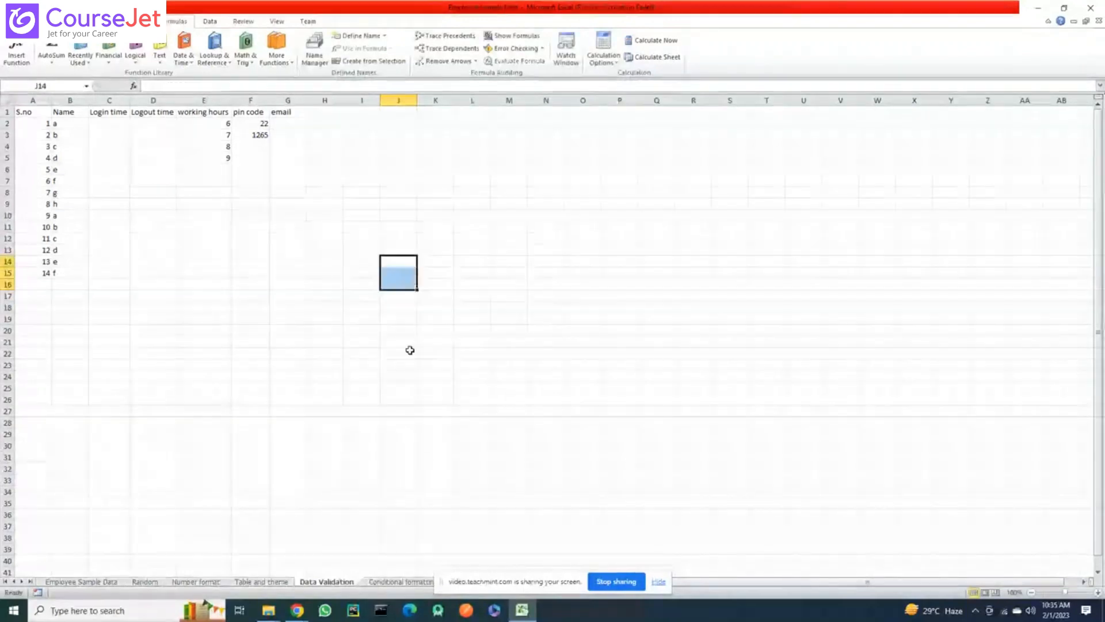
Start a data validation rule for the email cells G2:G15 with Custom as the allowed criterion
left_click(409, 348)
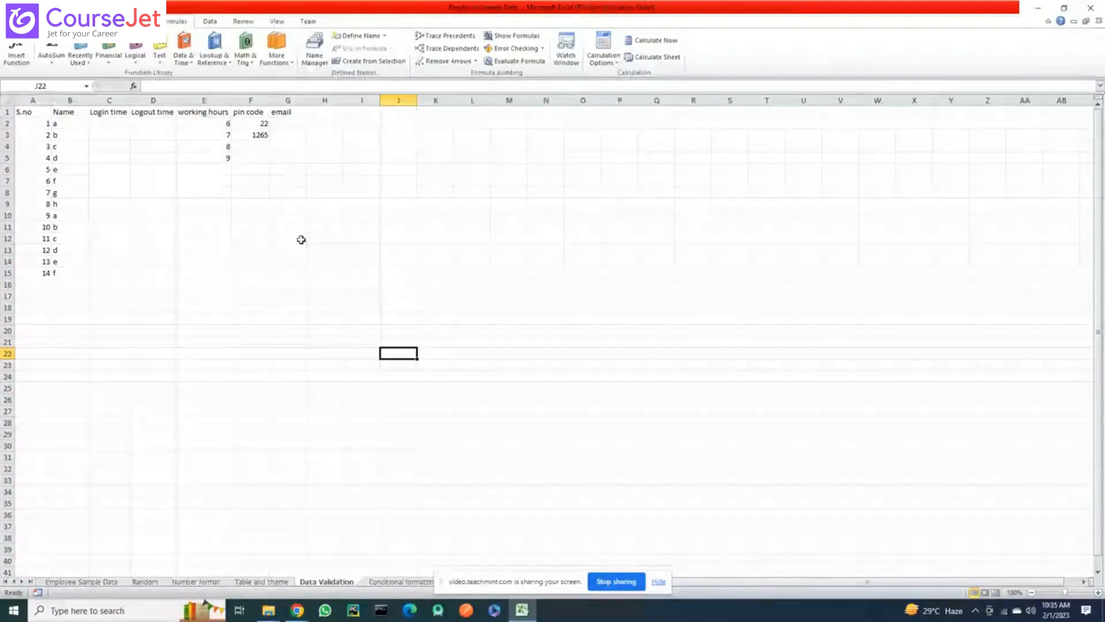
left_click(285, 122)
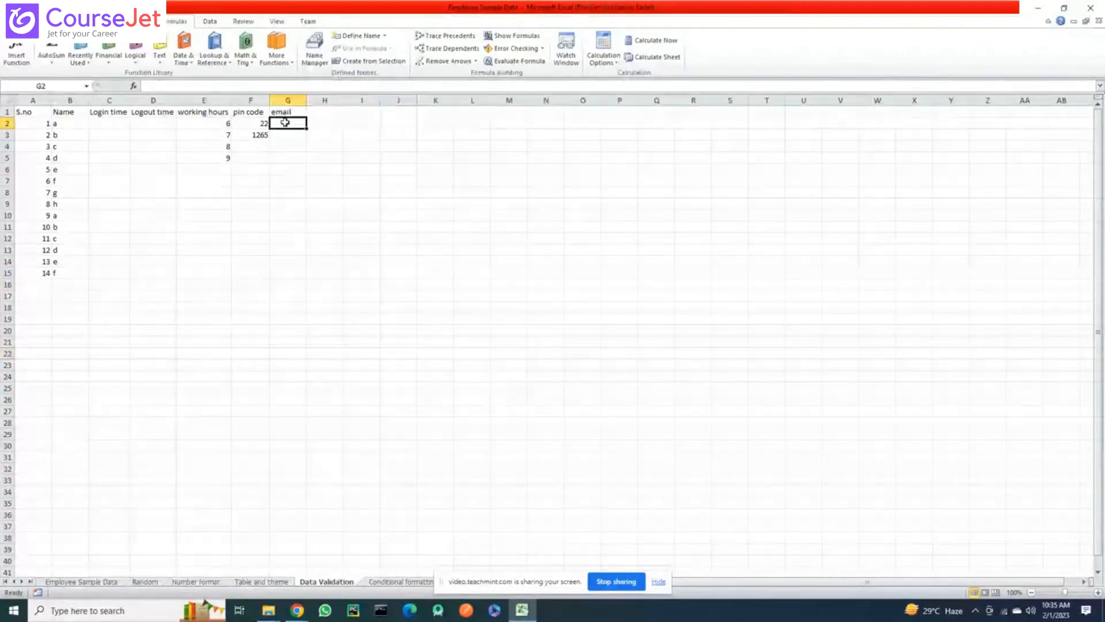
left_click(210, 23)
left_click_drag(299, 123, 293, 274)
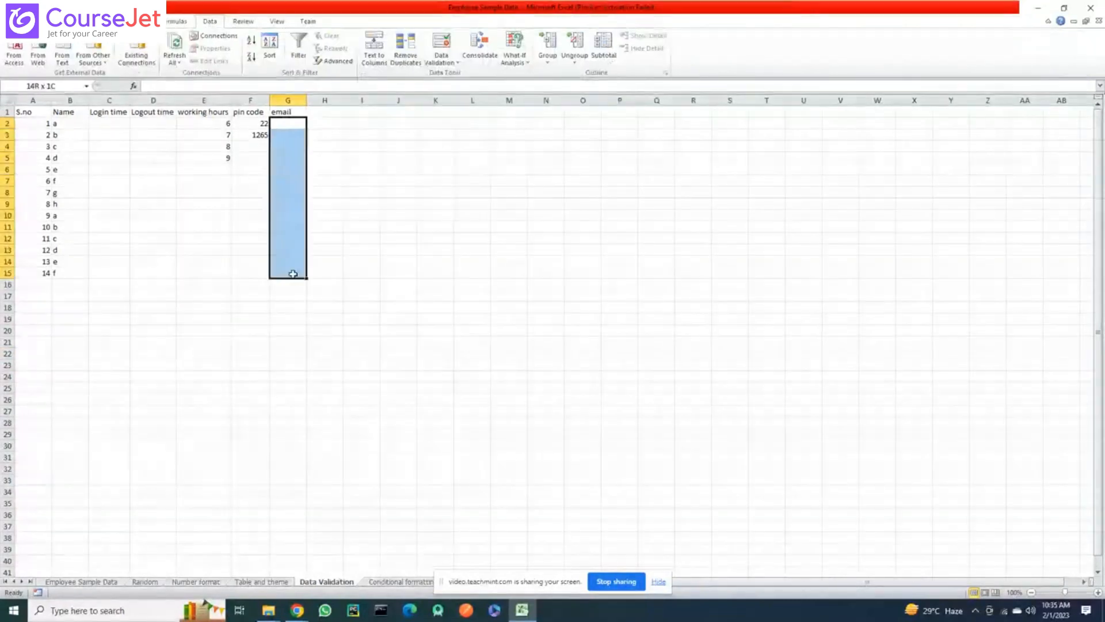
left_click(441, 46)
left_click(536, 226)
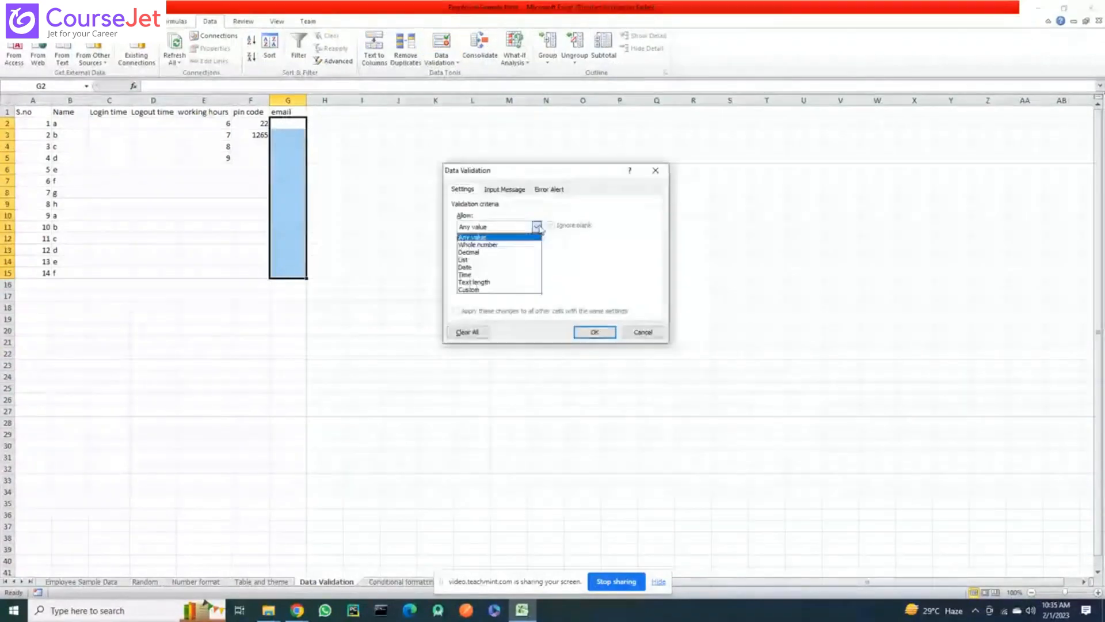
left_click(496, 291)
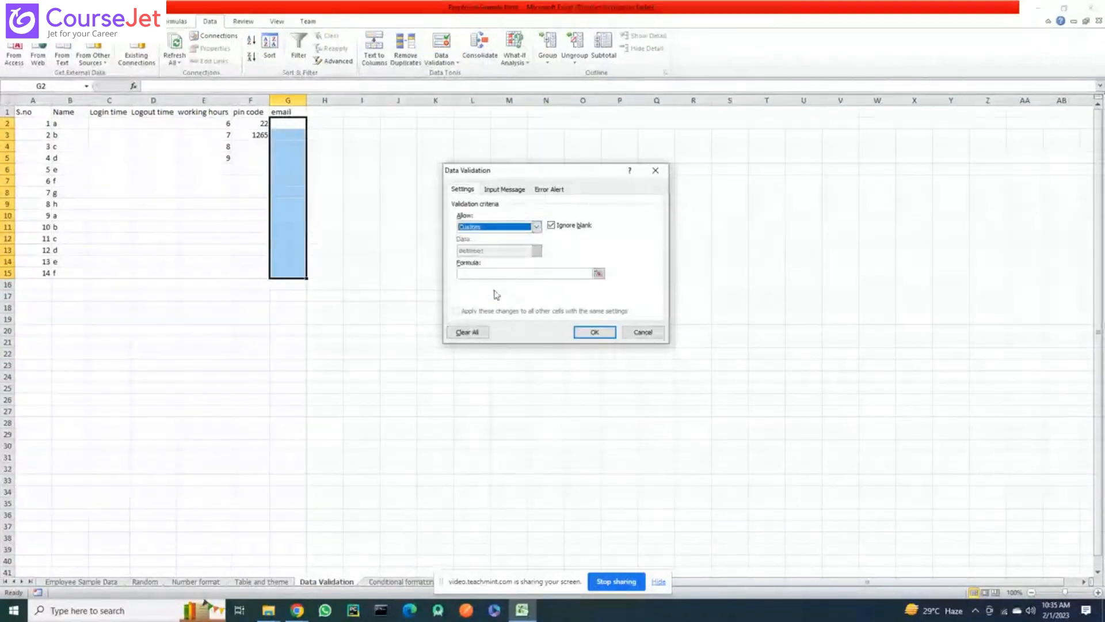
Set the custom validation formula to =isnumber(find("@",G2))
left_click(512, 274)
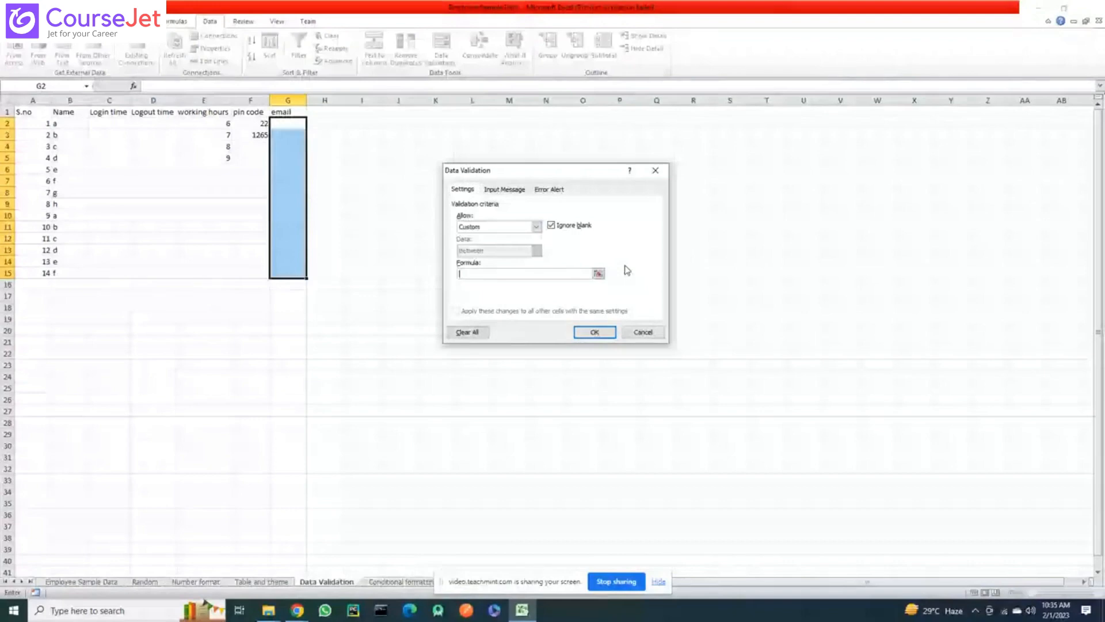
type("=is")
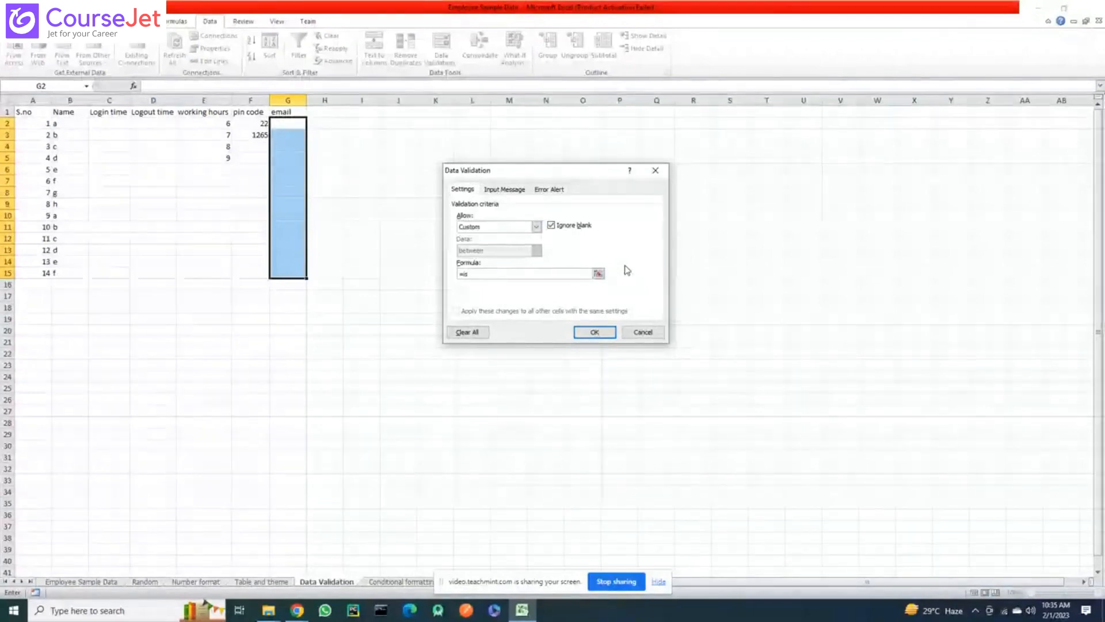
type("number")
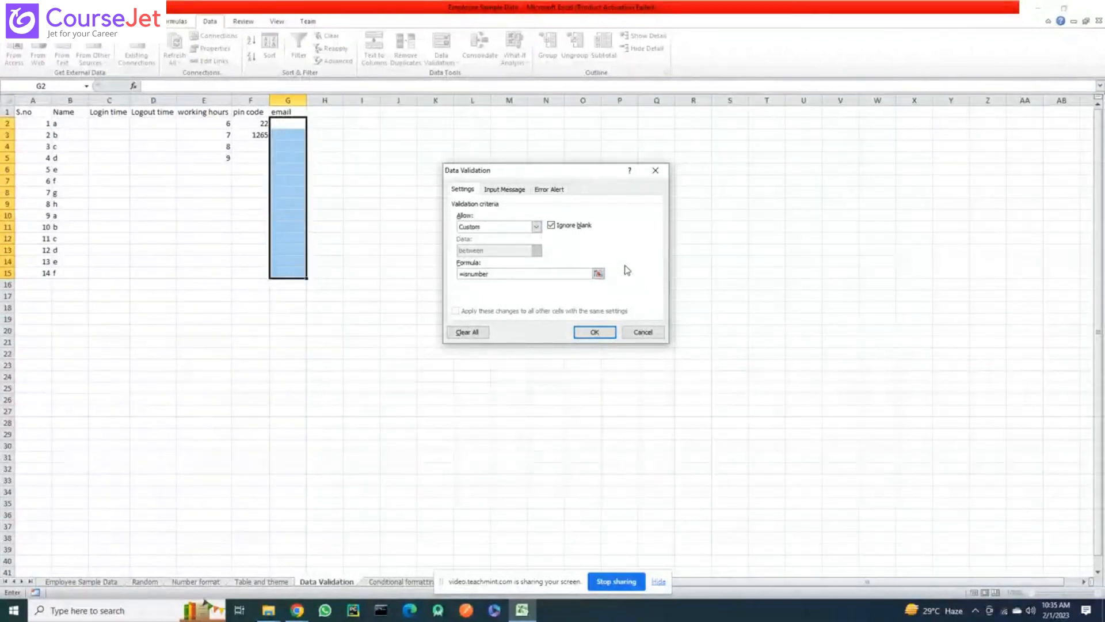
type("(")
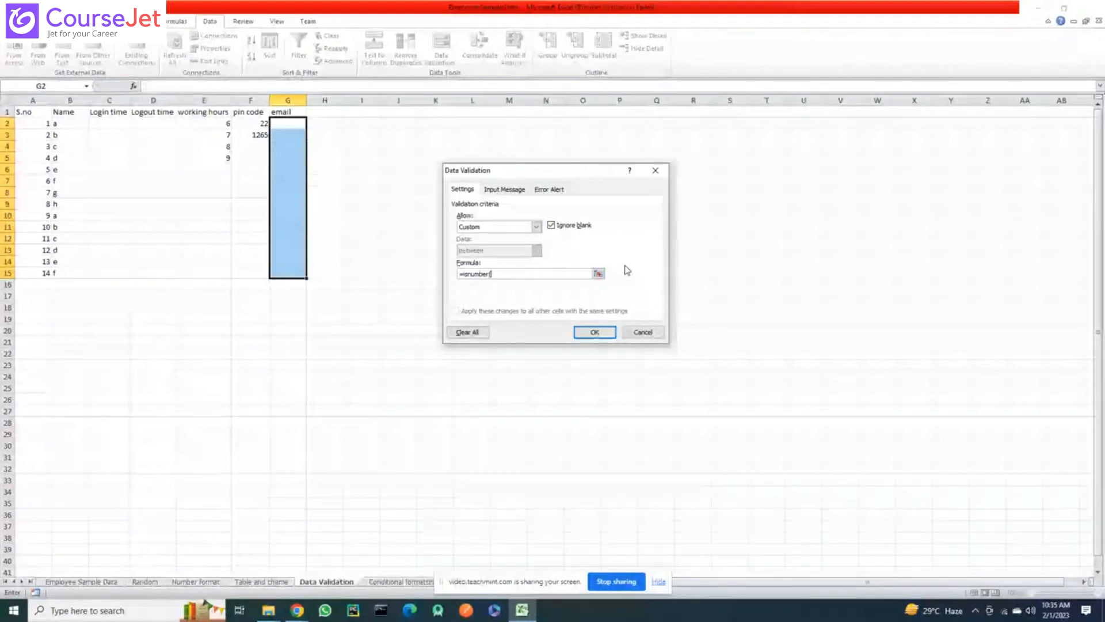
type("find")
scroll(628, 270, "down", 1)
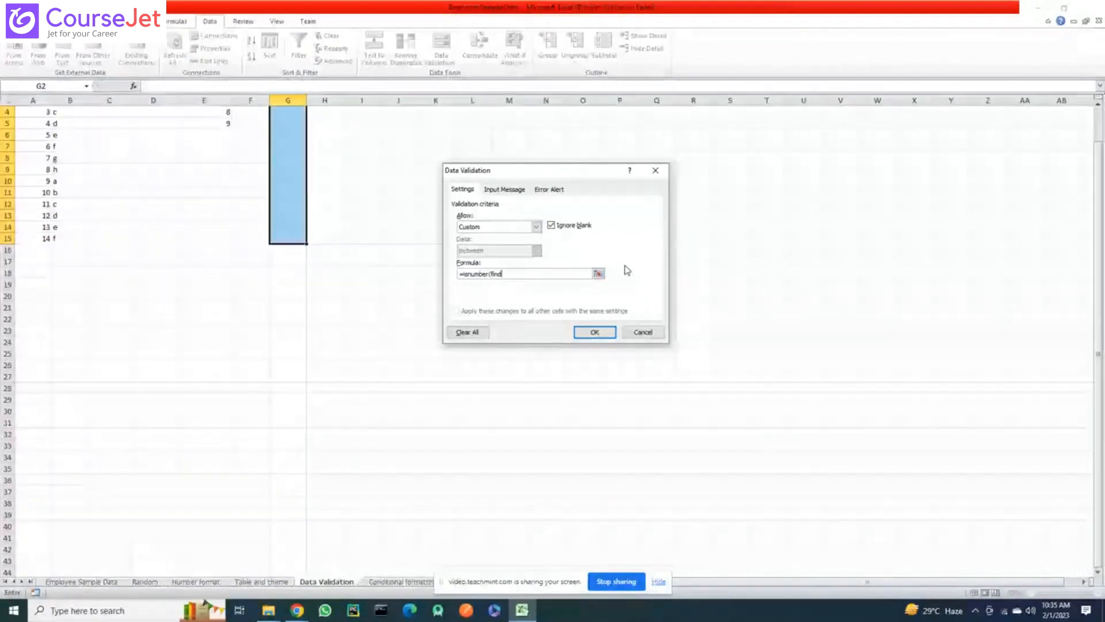
type("(")
scroll(628, 271, "up", 1)
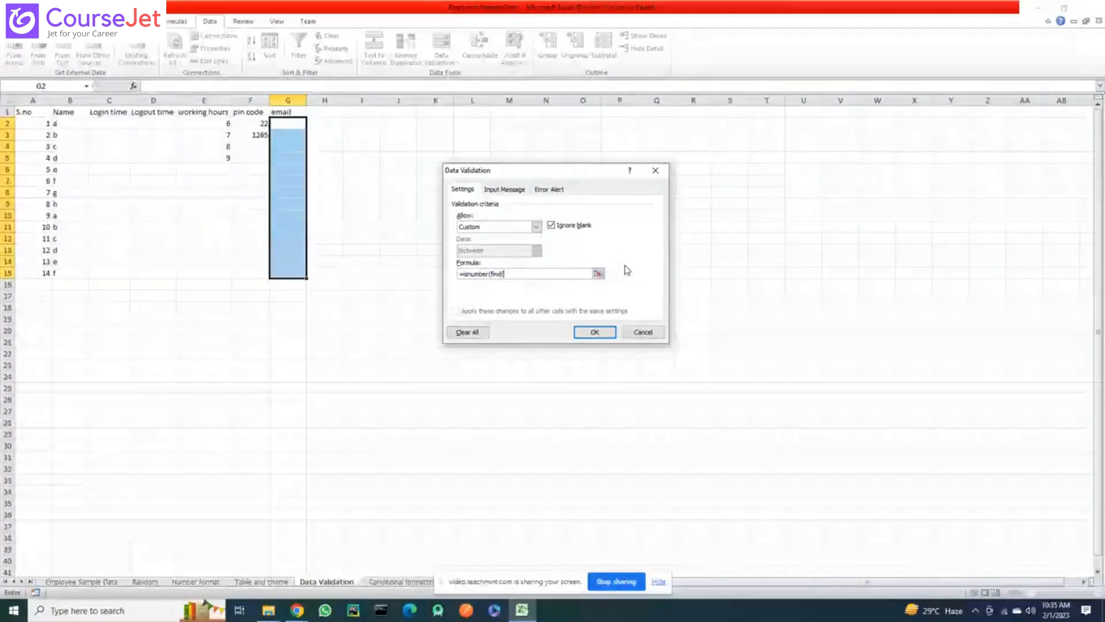
type("\"@")
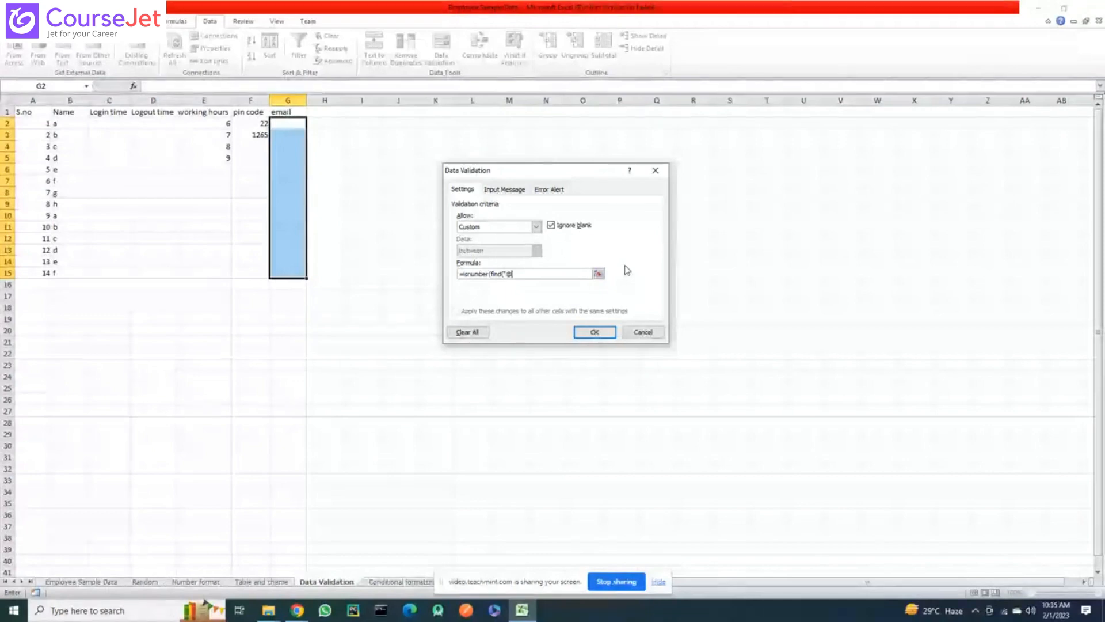
type("\"")
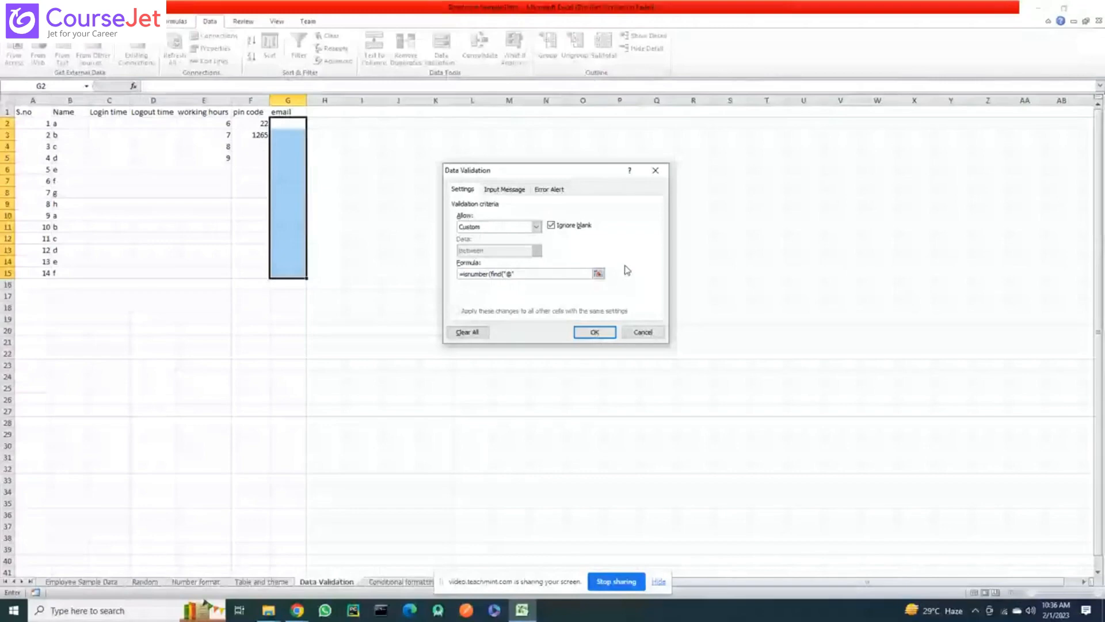
type(",G2")
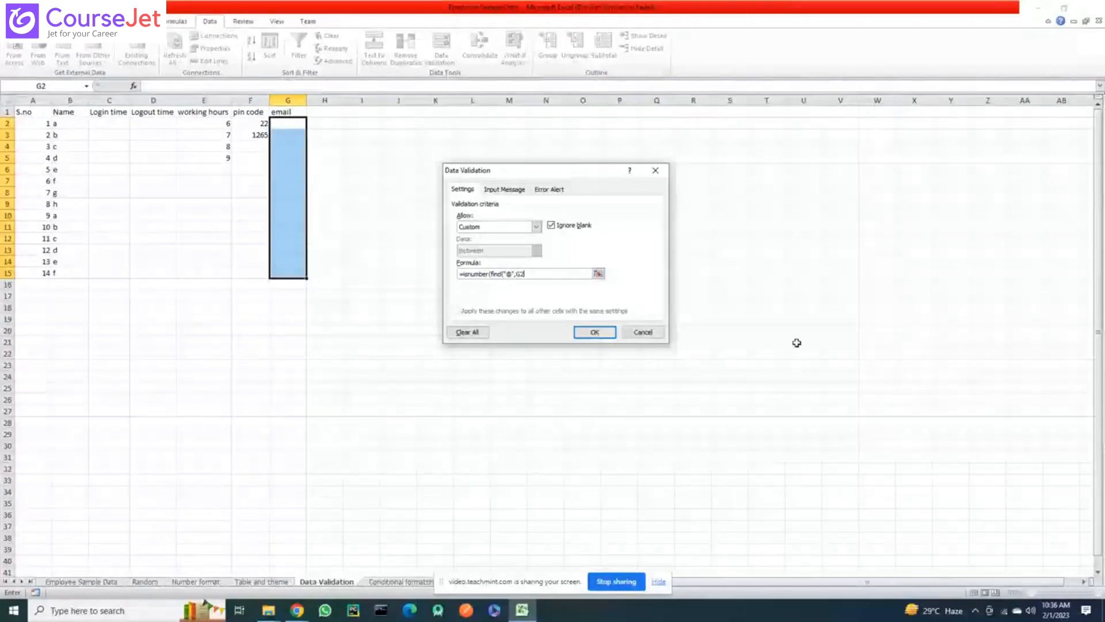
type(")")
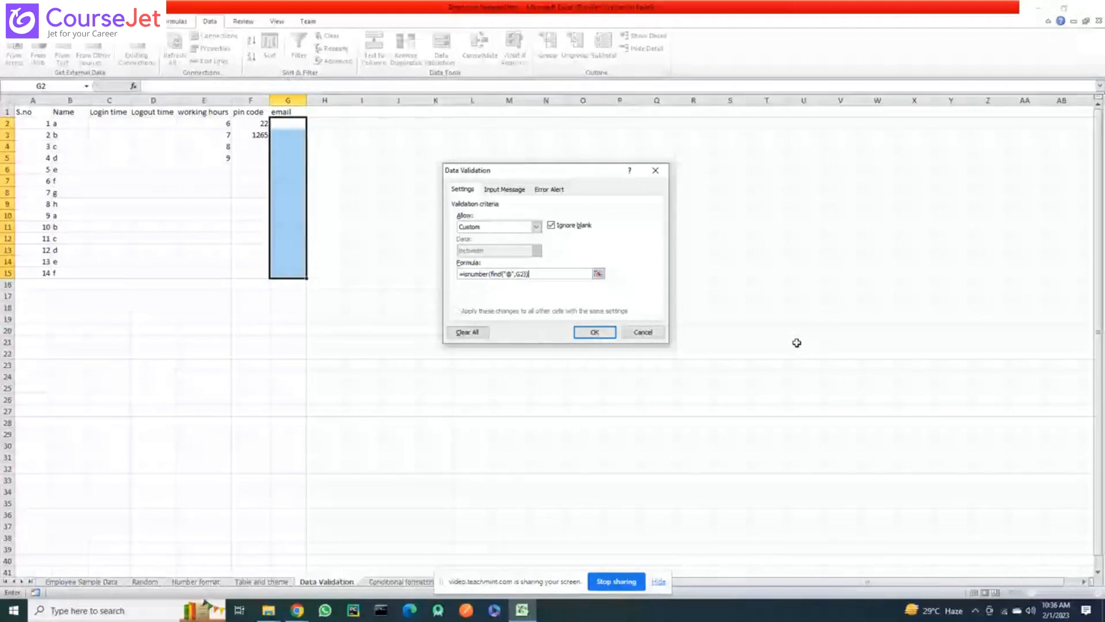
Give the email validation an input message titled "email" with the text "enter email id"
key("ctrl+Tab")
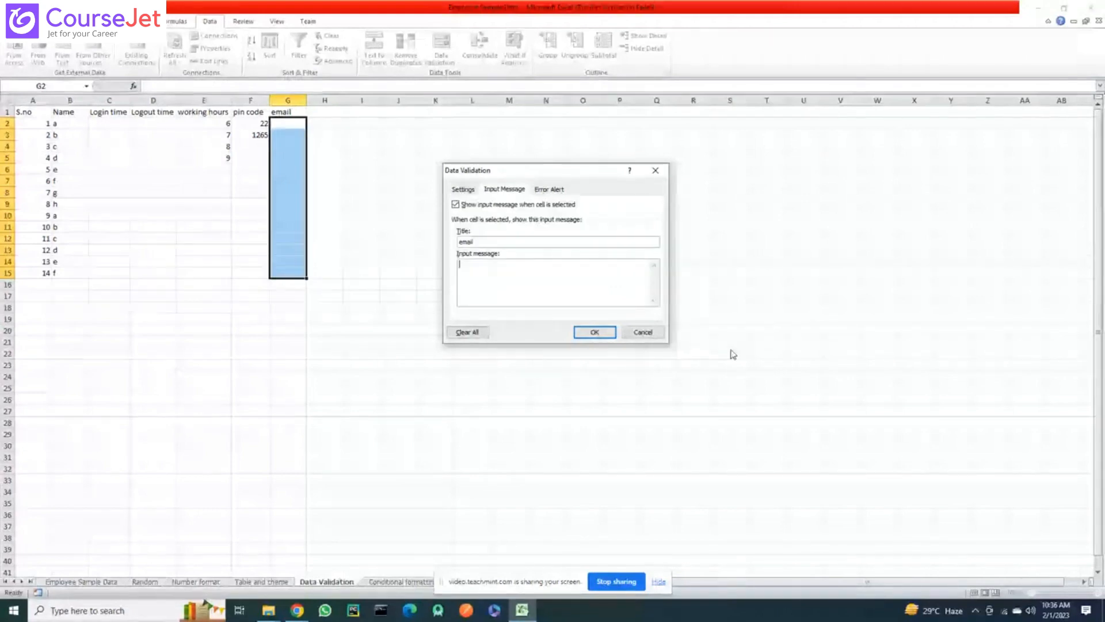
type("e")
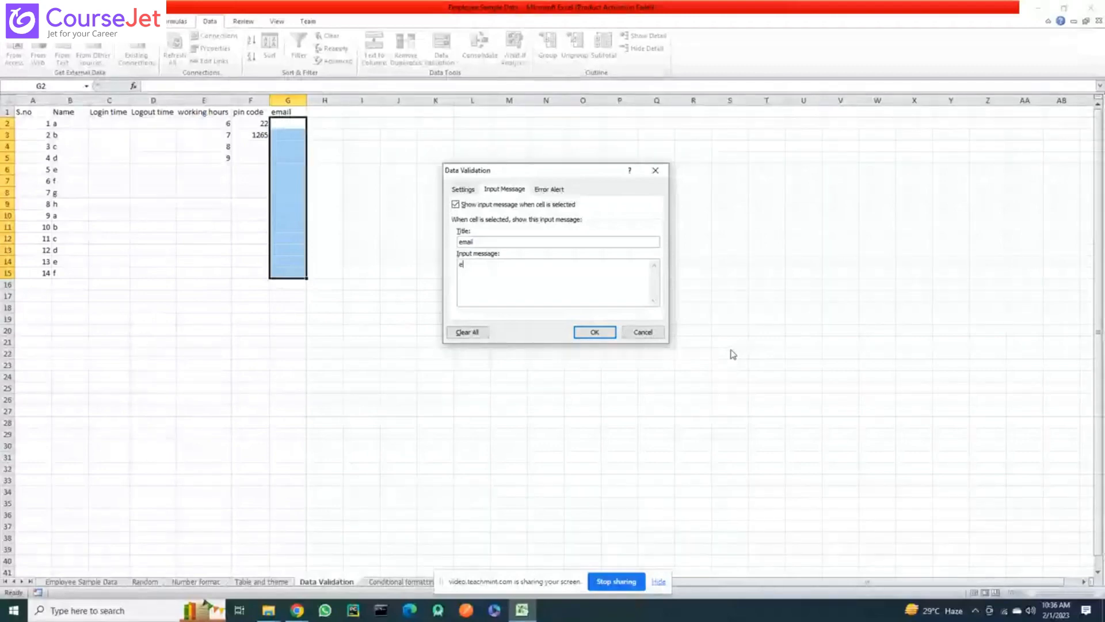
type("nter email id")
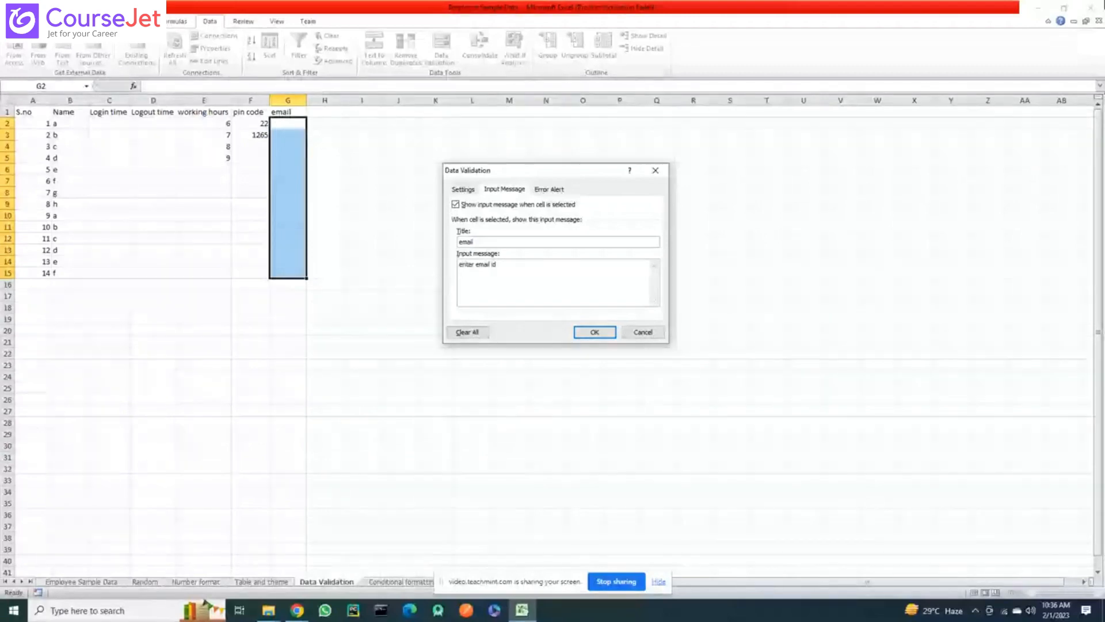
Add a Stop error alert titled "wrong email" with the message "incorrect email format", and apply the validation rule
key("ctrl+Tab")
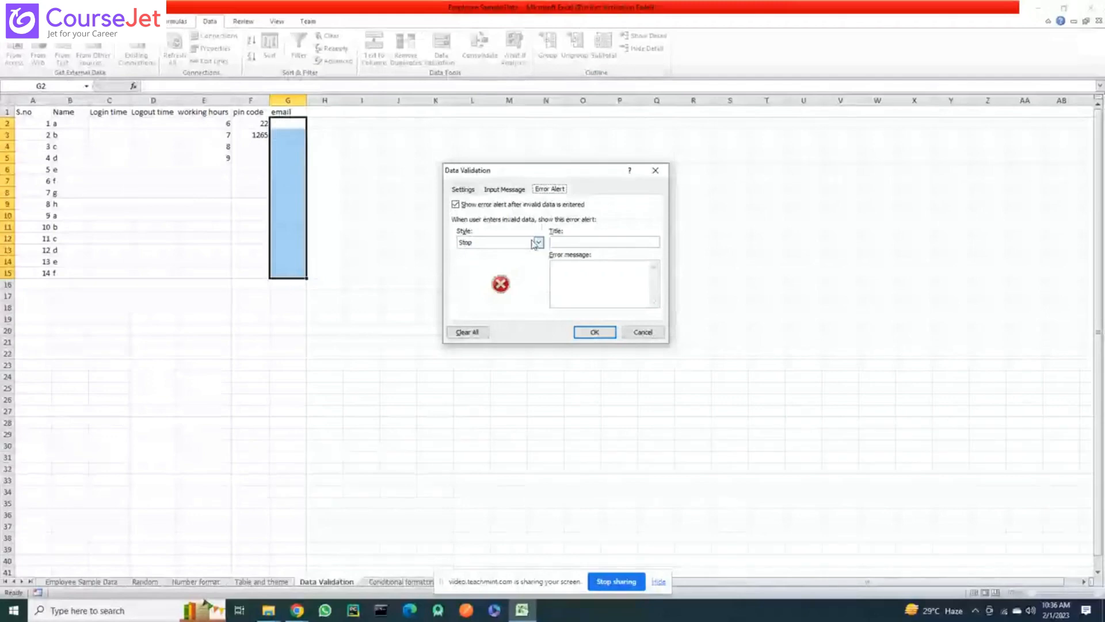
left_click(564, 241)
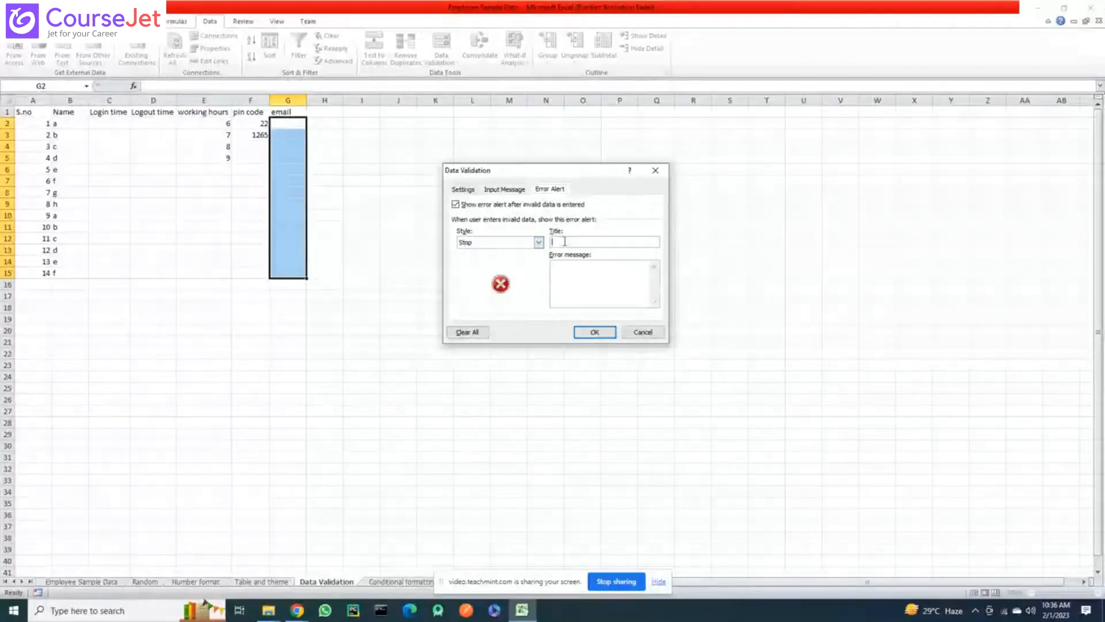
type("wrong")
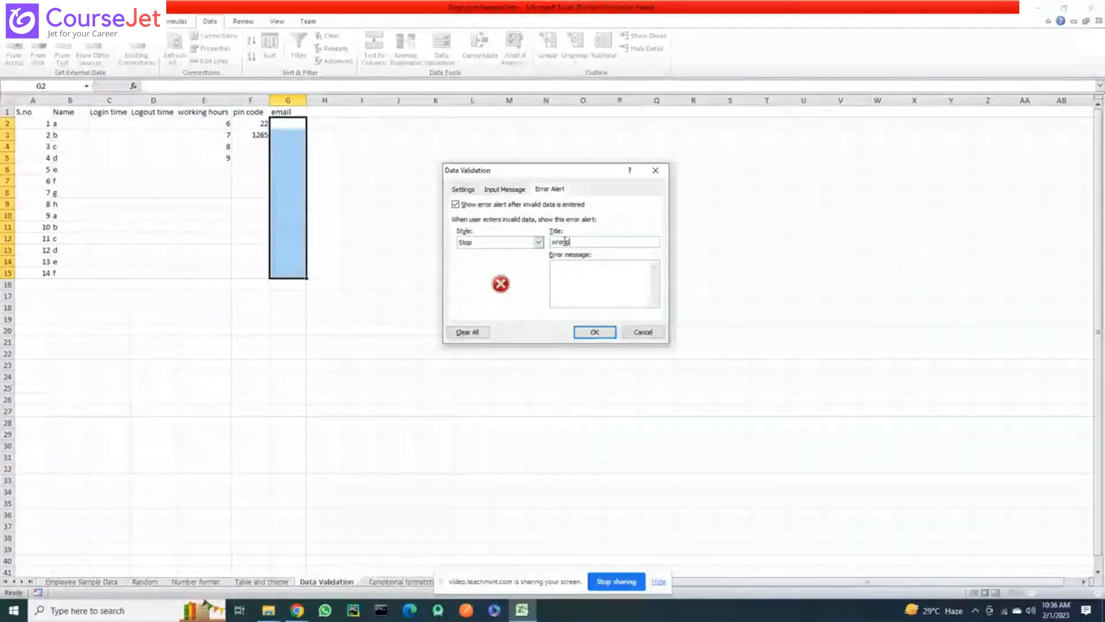
type(" email")
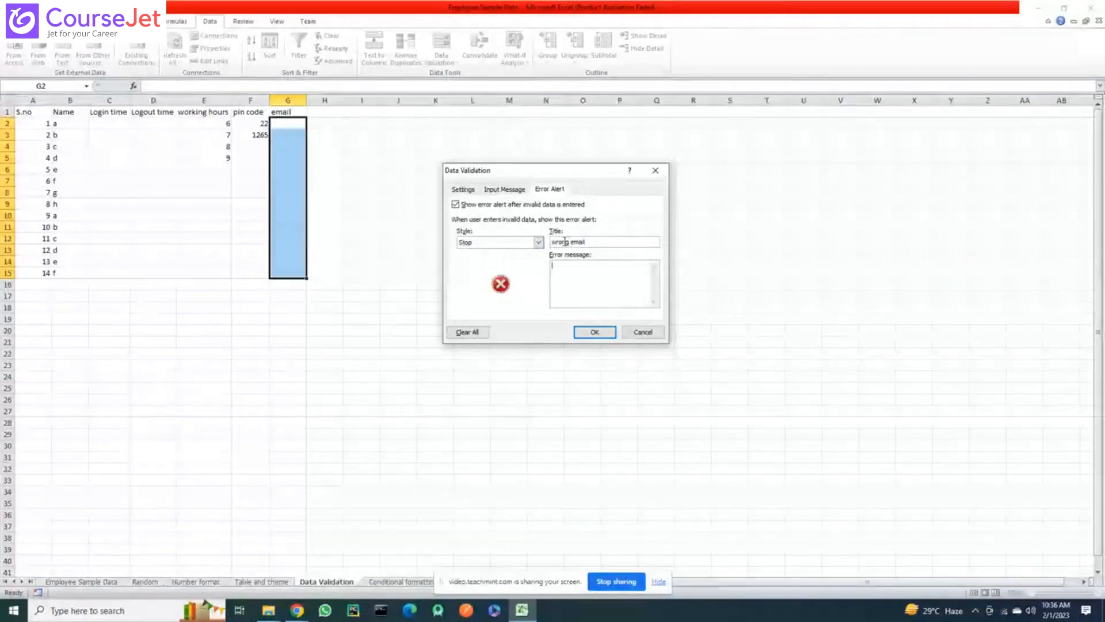
type("incorrect email format")
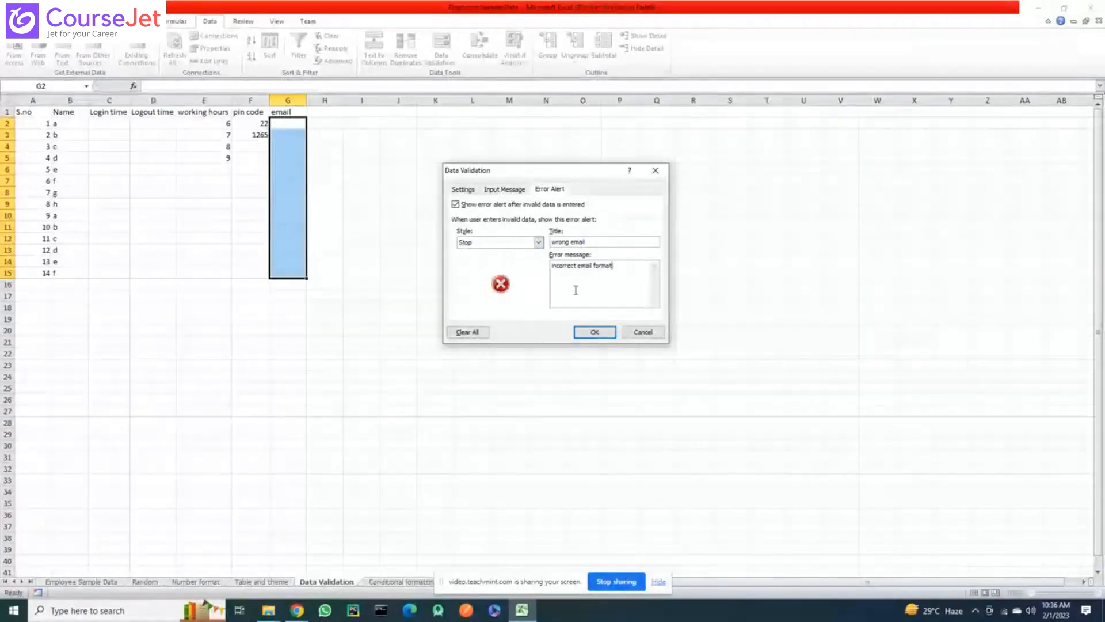
left_click(595, 333)
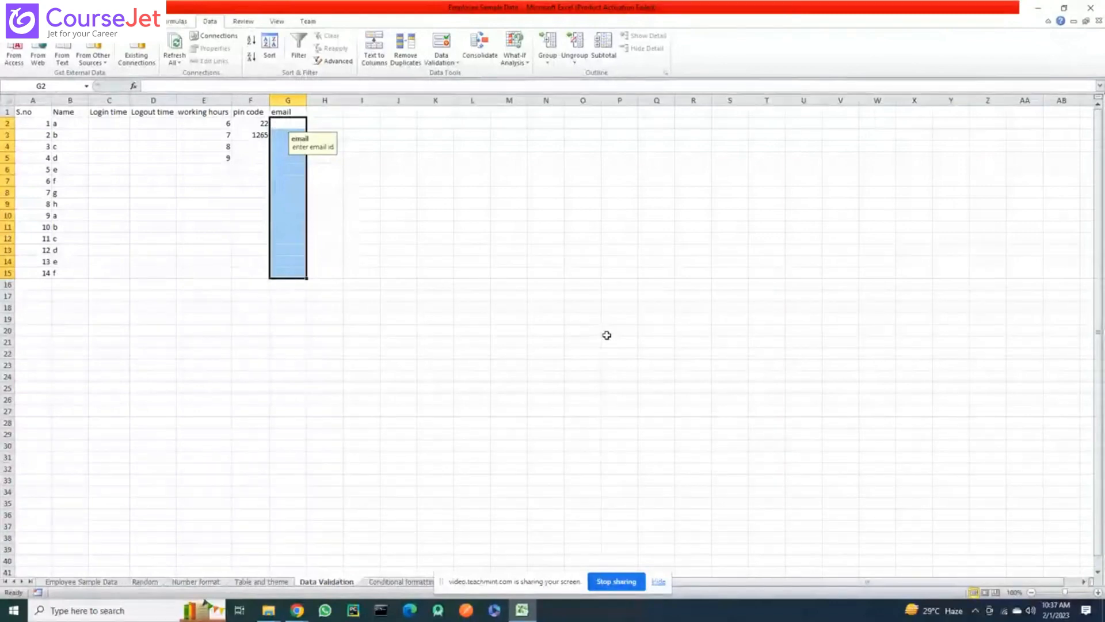
Enter a sample email address containing the @ sign in cell G2 to test the validation rule
left_click(283, 122)
type("abcd@gmail.com")
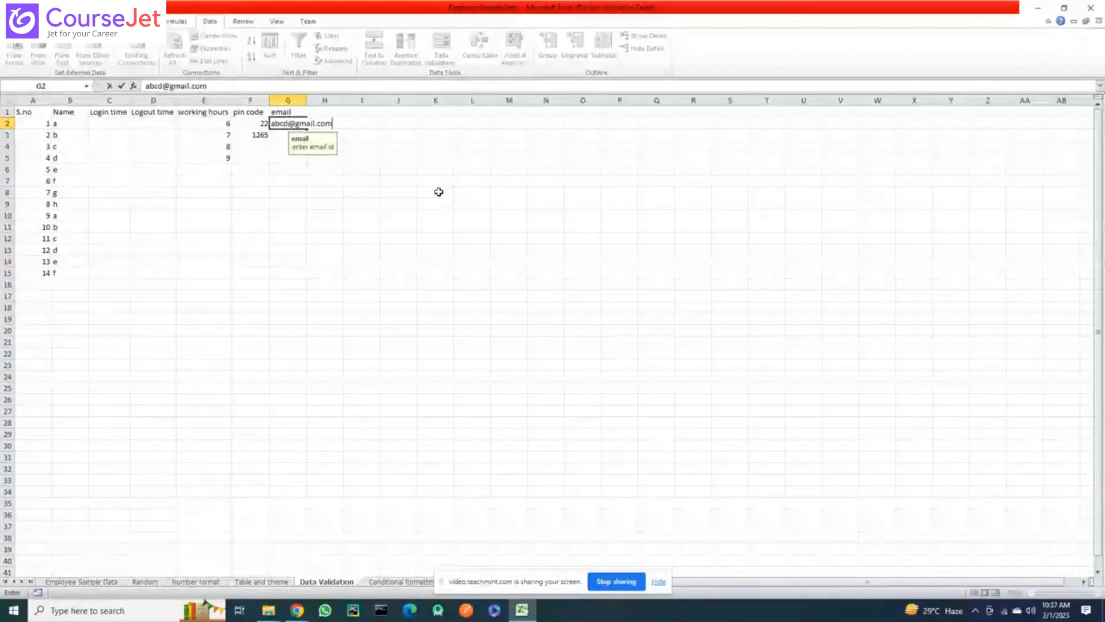
Enter the email address in G2 and widen column G so it fits
key("Return")
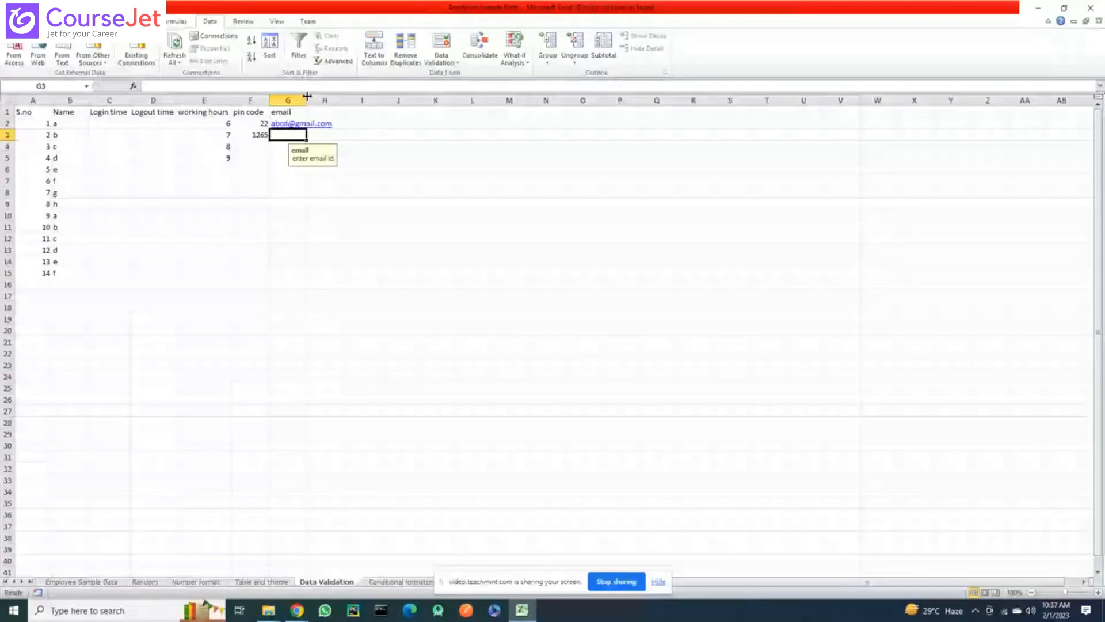
left_click_drag(307, 96, 336, 96)
Test the email validation by trying to enter abcd.com in G3, and discard the entry
type("abcd.com")
key("Return")
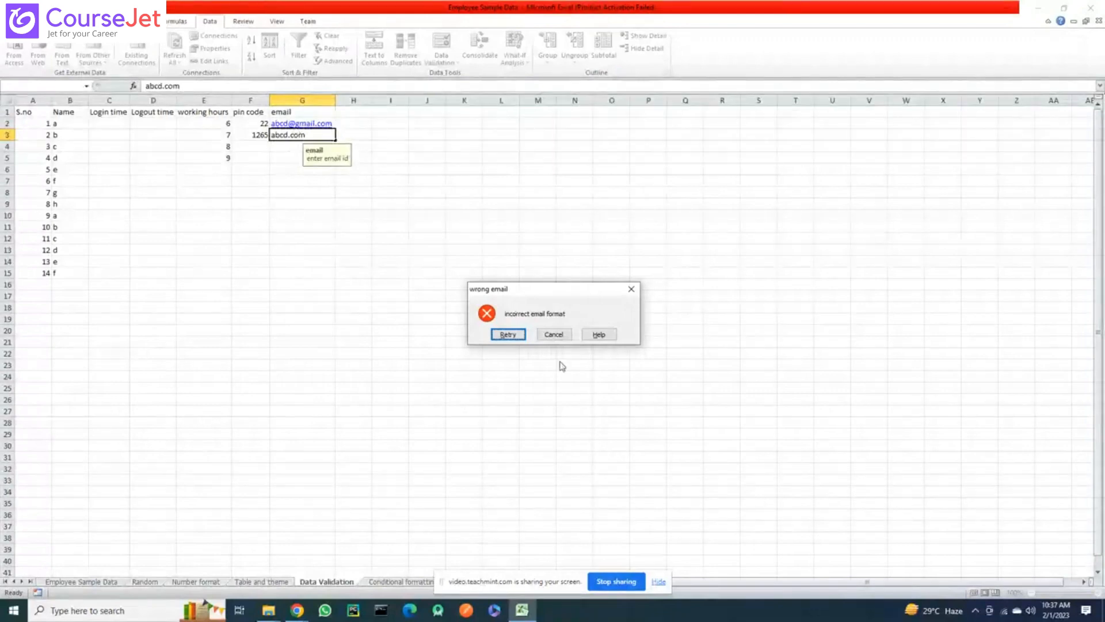
left_click(553, 335)
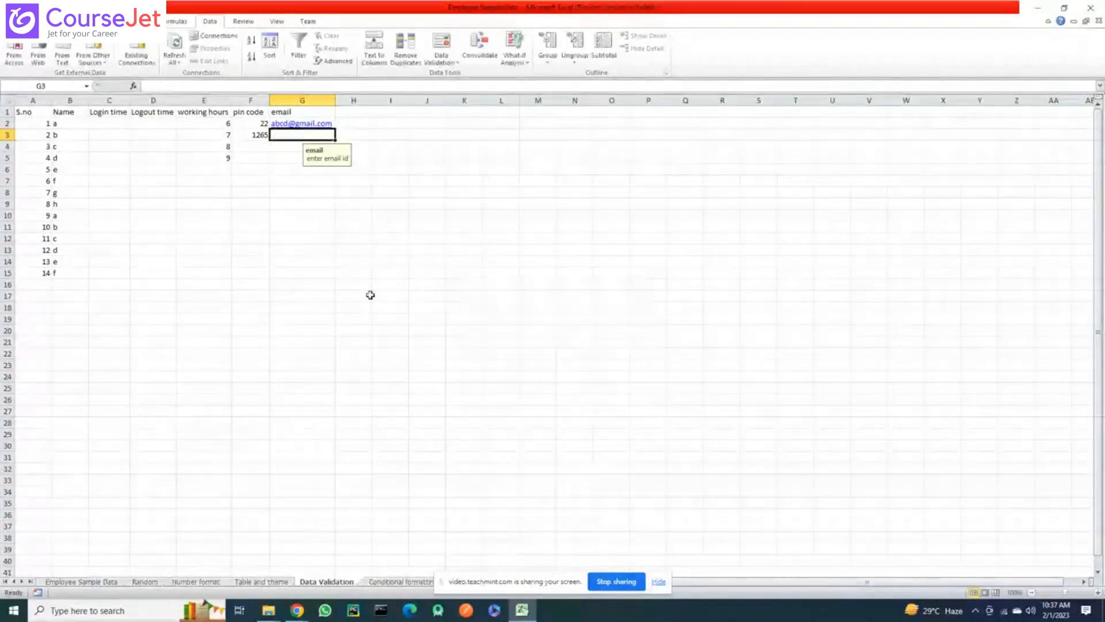
left_click(336, 229)
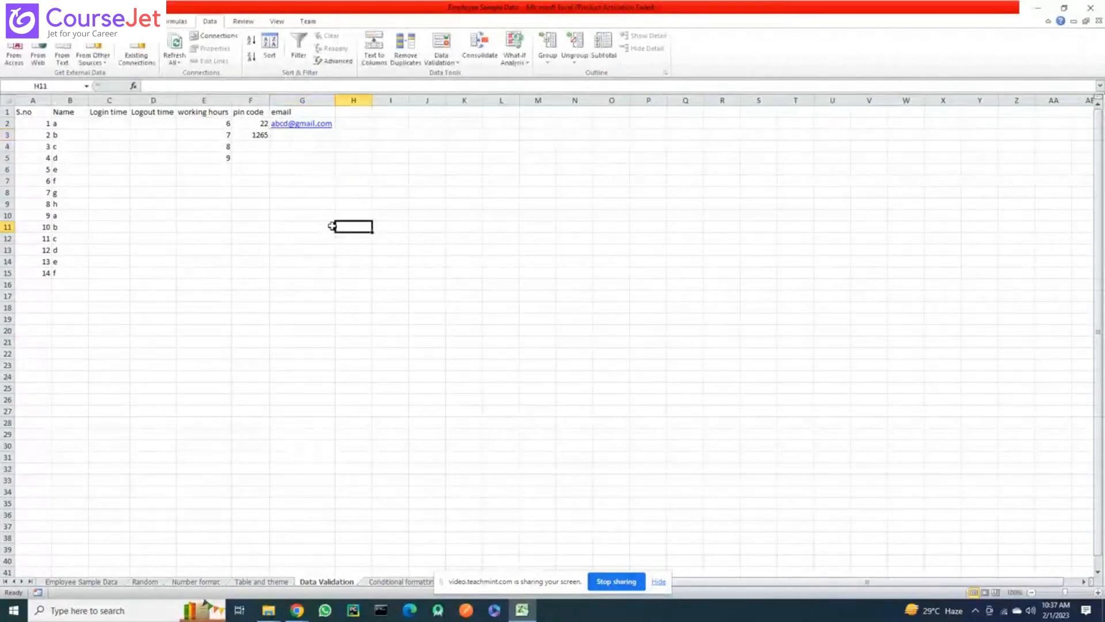
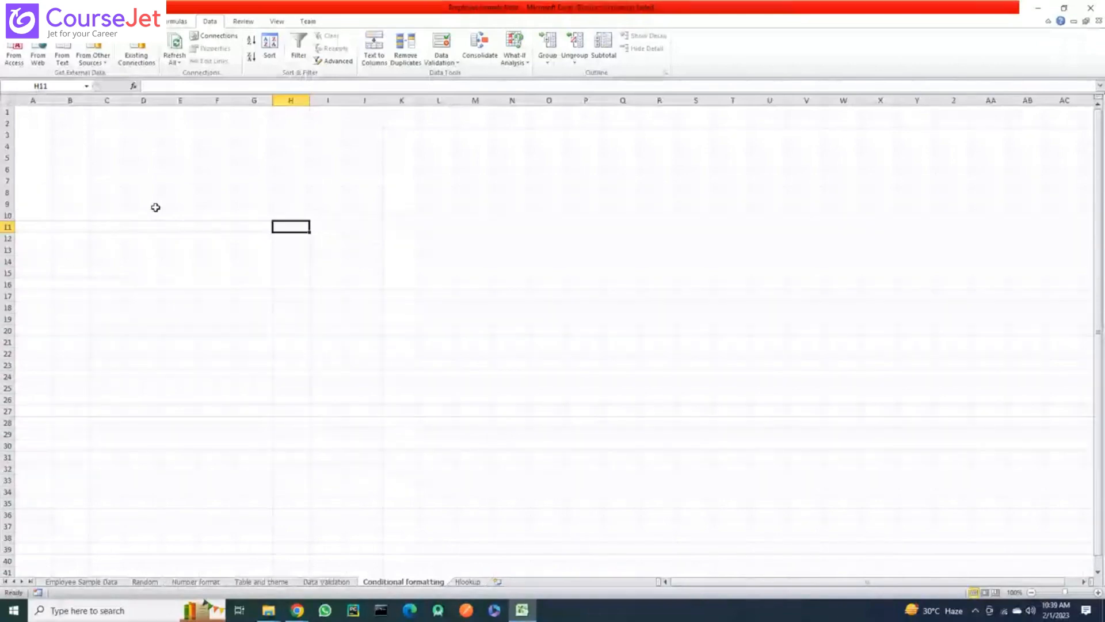
key("ctrl+Up")
type("work hours")
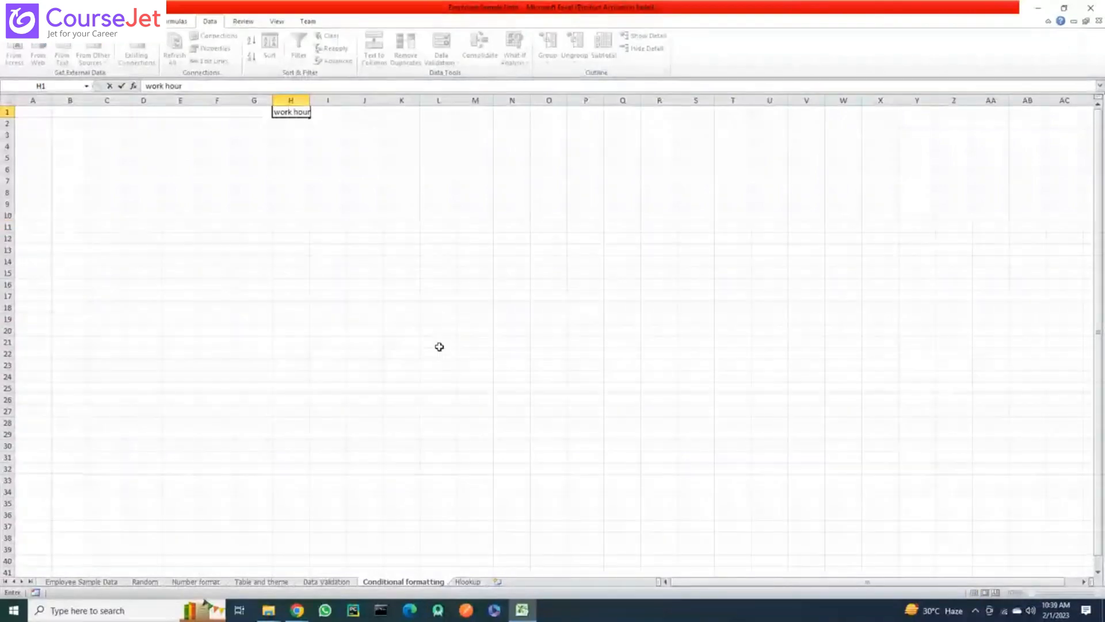
key("Return")
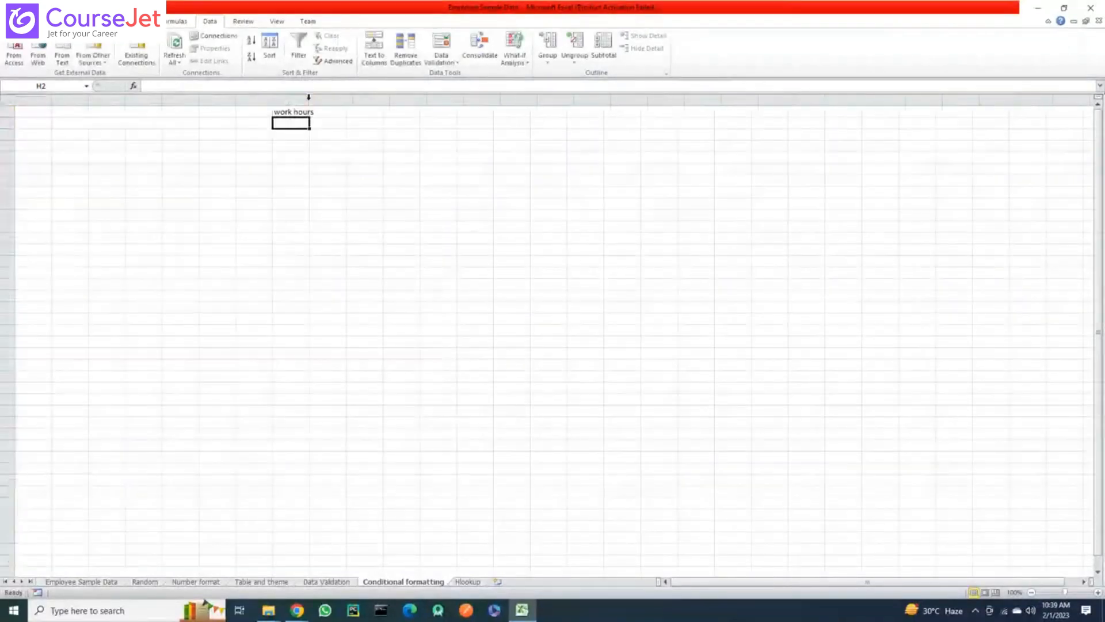
double_click(310, 100)
left_click(312, 110)
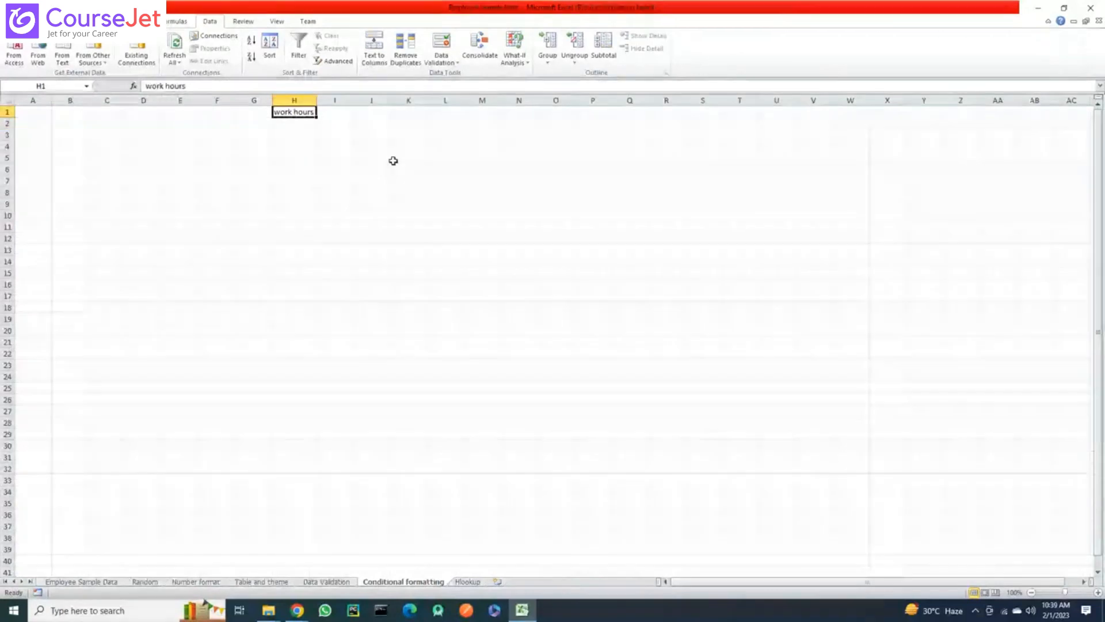
key("Delete")
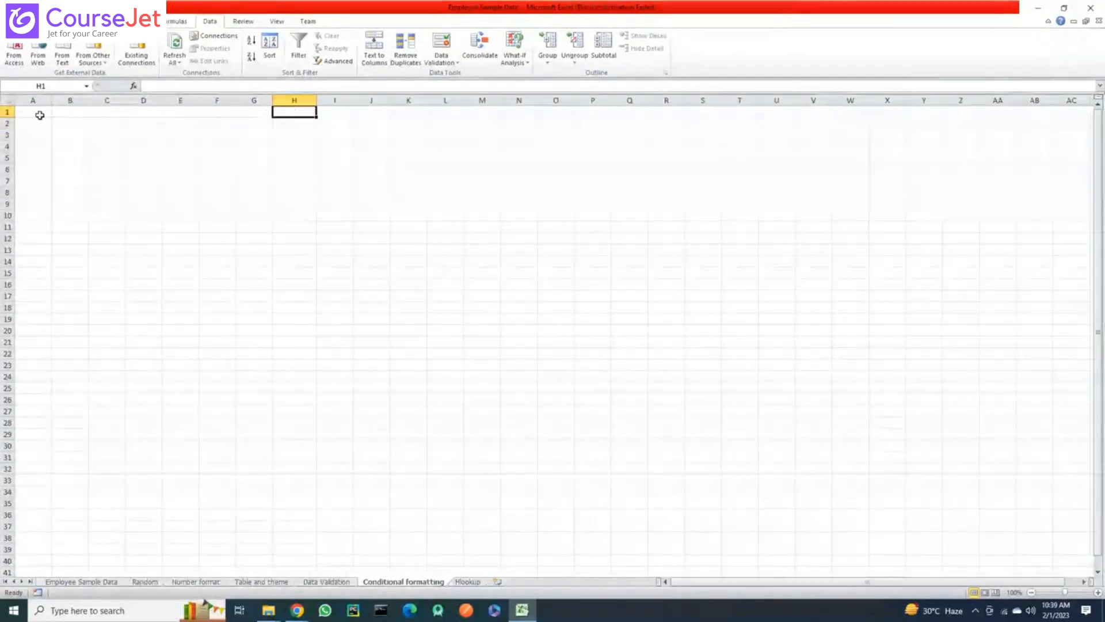
Turn the empty range A1:H13 of the Conditional formatting sheet into a table without existing headers
left_click_drag(39, 116, 307, 246)
key("alt+n")
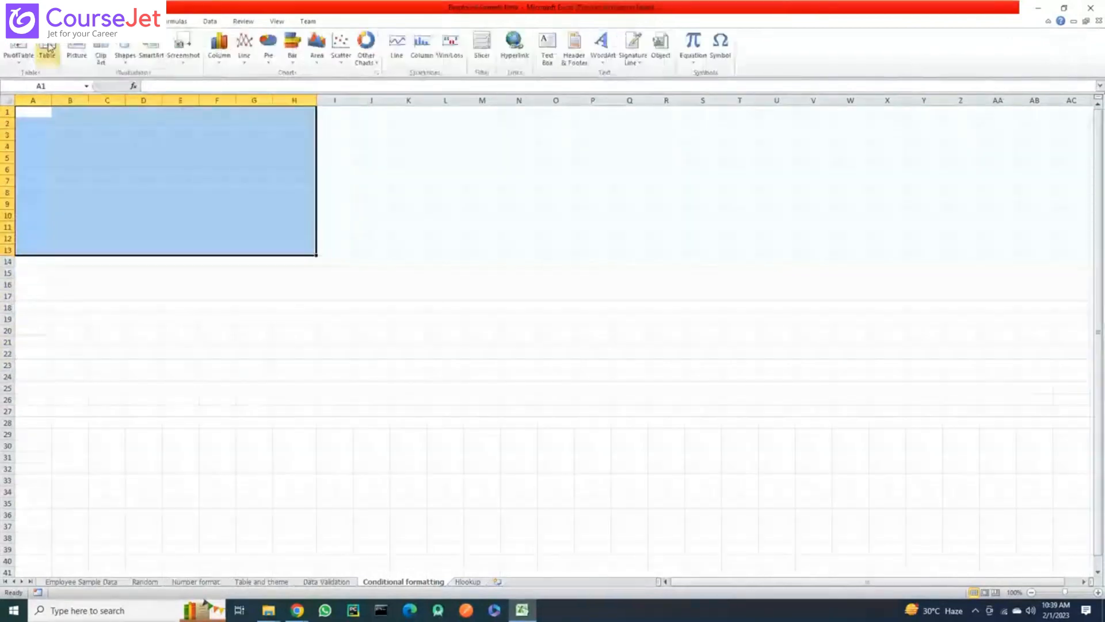
key("t")
left_click(548, 284)
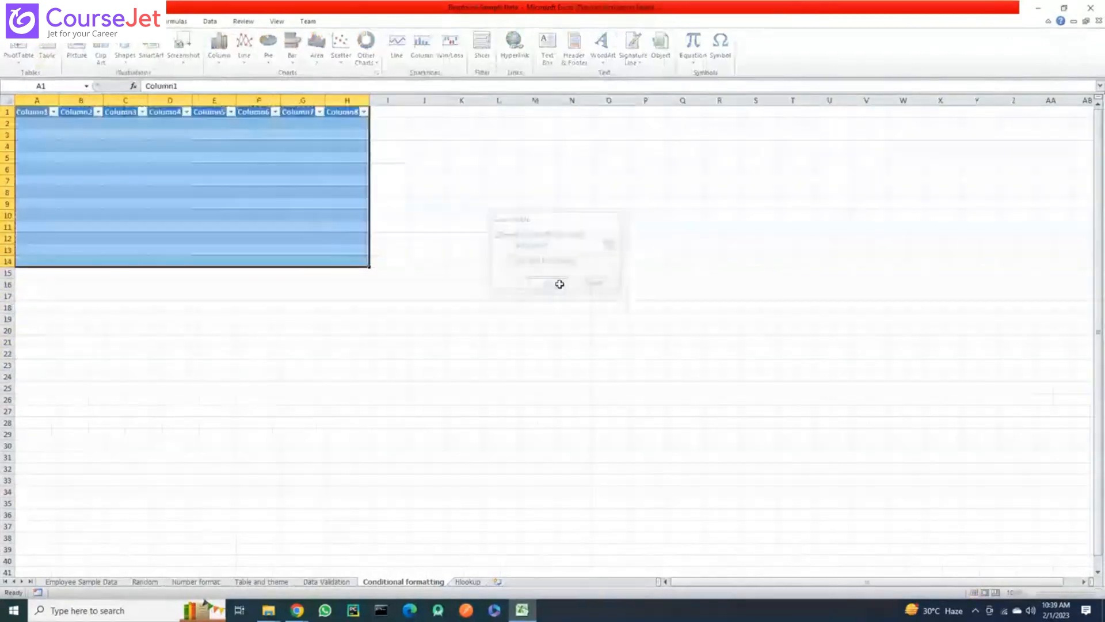
Rename the table header in F1 as work hour
left_click(45, 127)
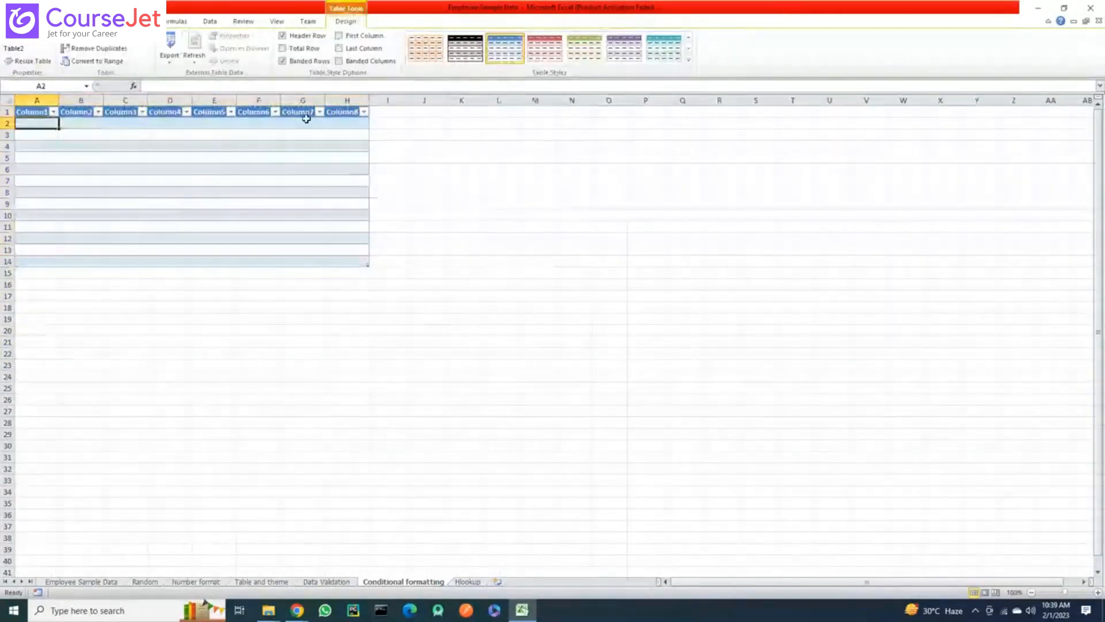
left_click(260, 114)
type("work hour")
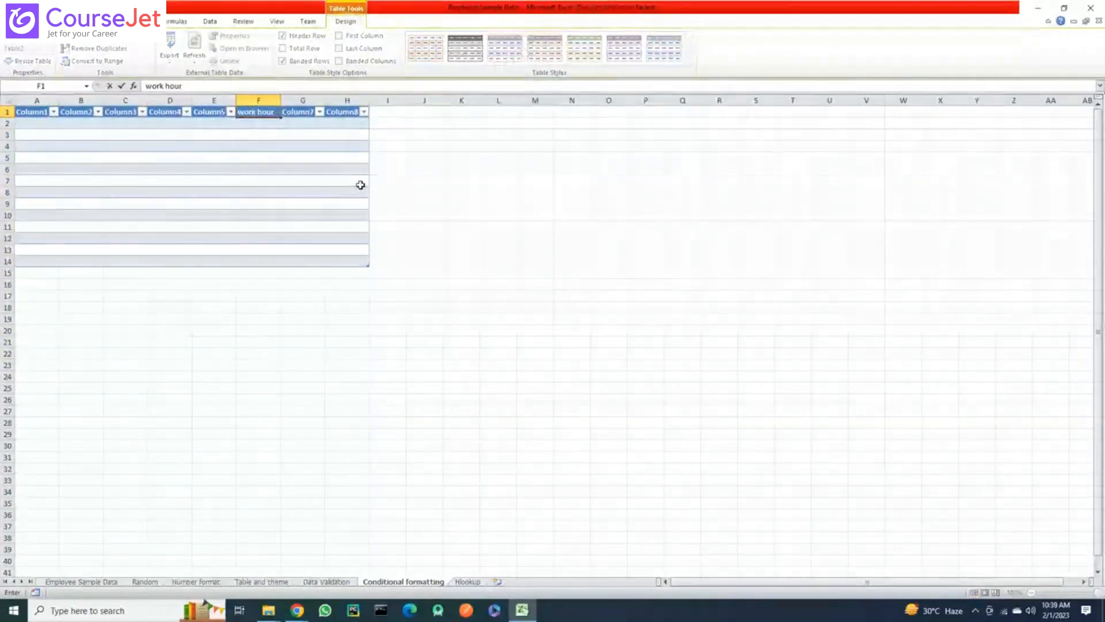
key("Return")
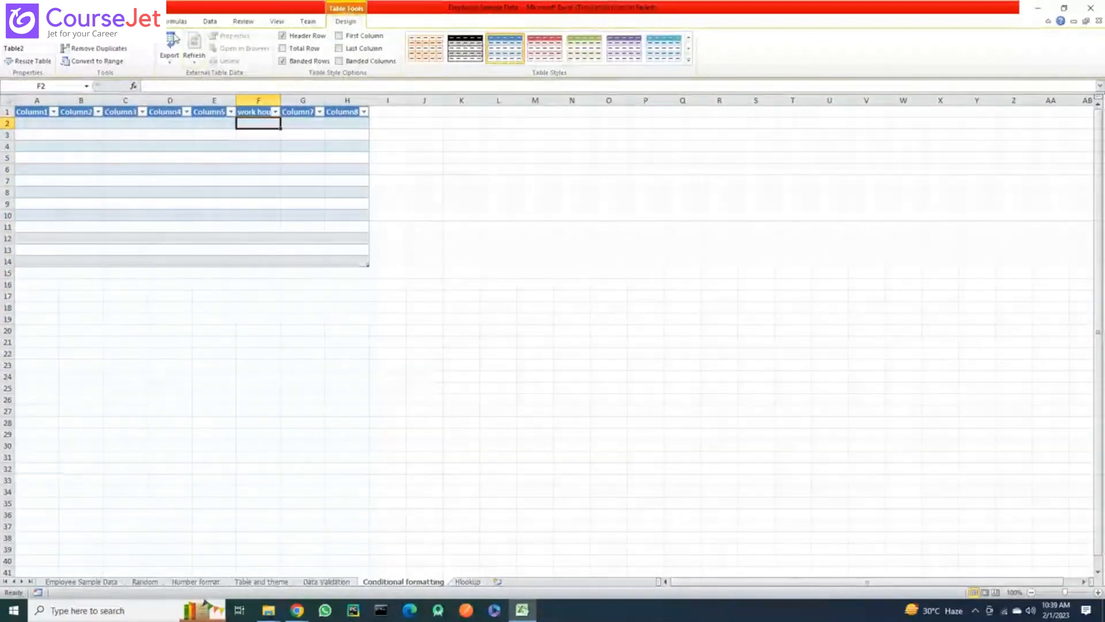
Set a Between highlight rule on F2 for values from 5 to 9 with Light Red Fill with Dark Red Text
scroll(243, 30, "up", 4)
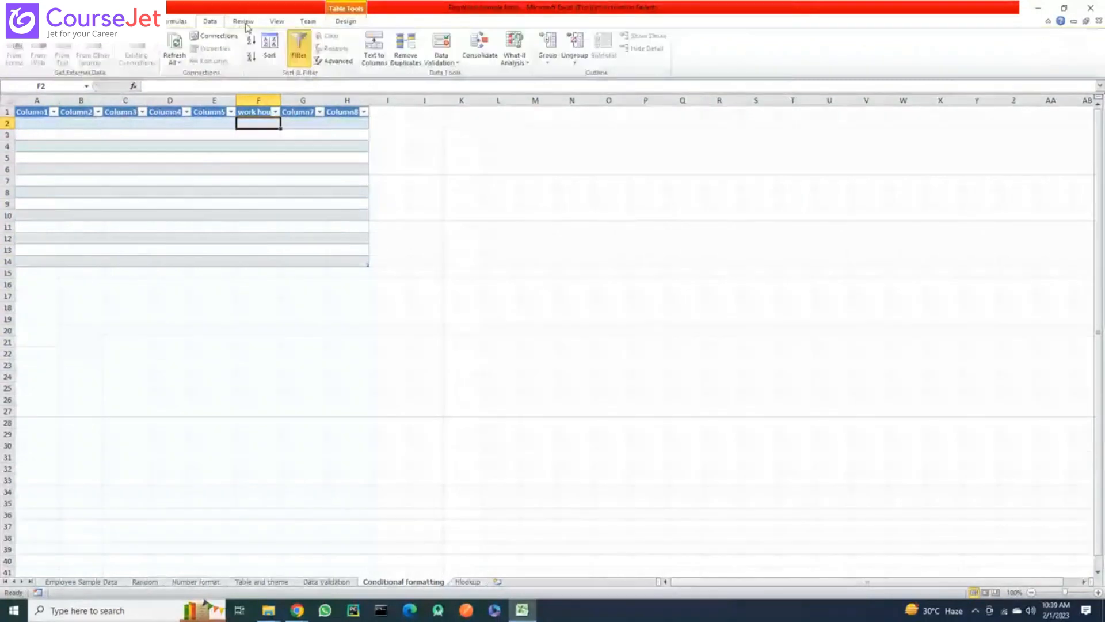
left_click(174, 23)
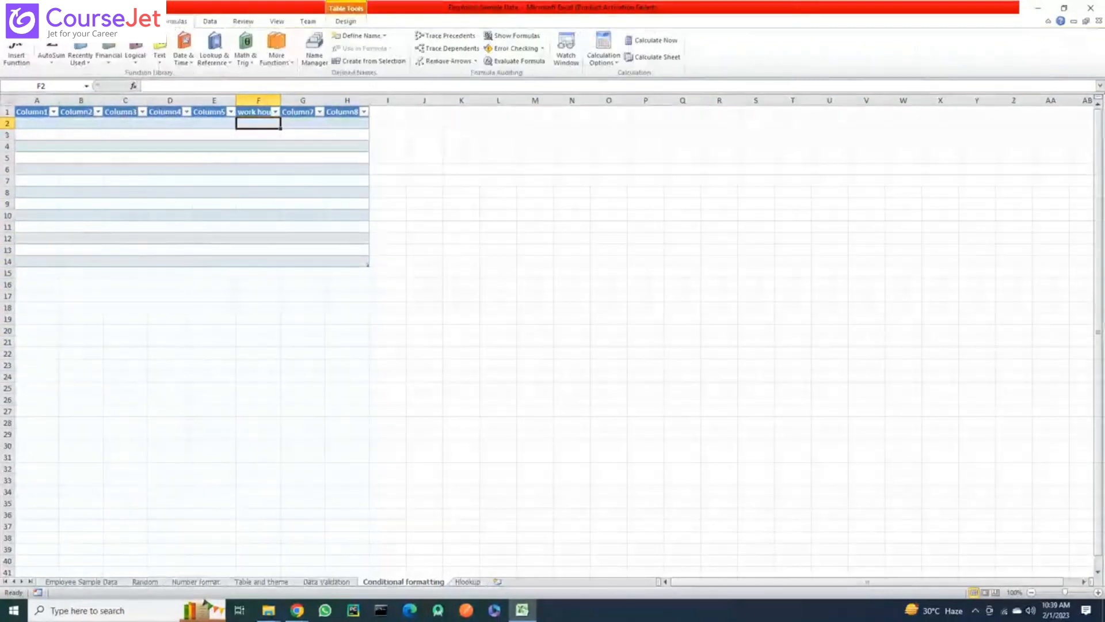
left_click(134, 22)
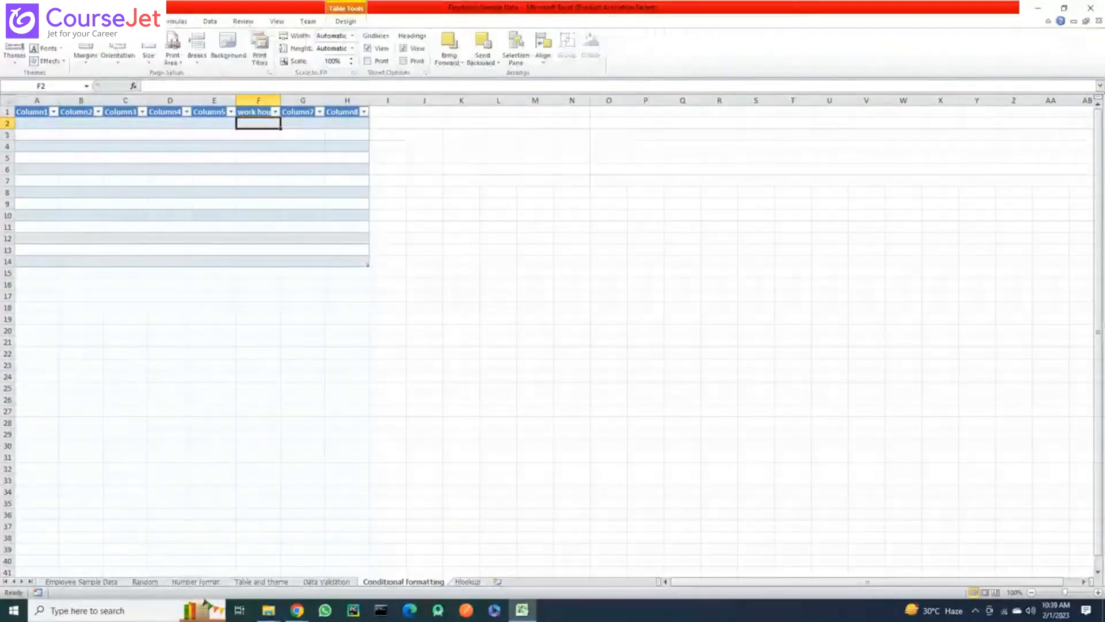
left_click(49, 22)
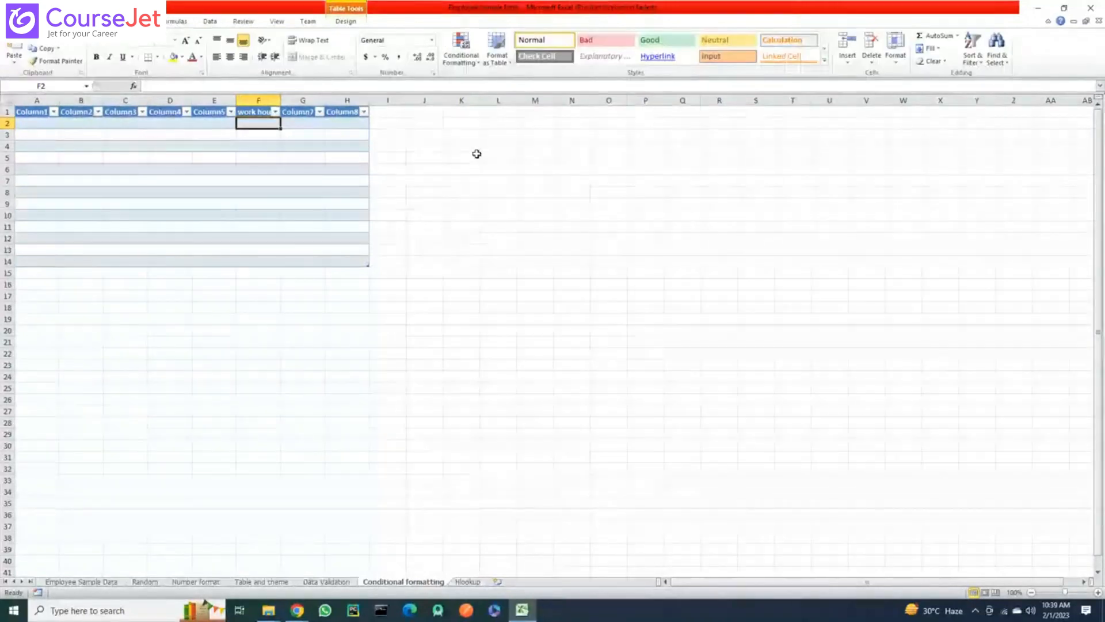
scroll(476, 154, "down", 1)
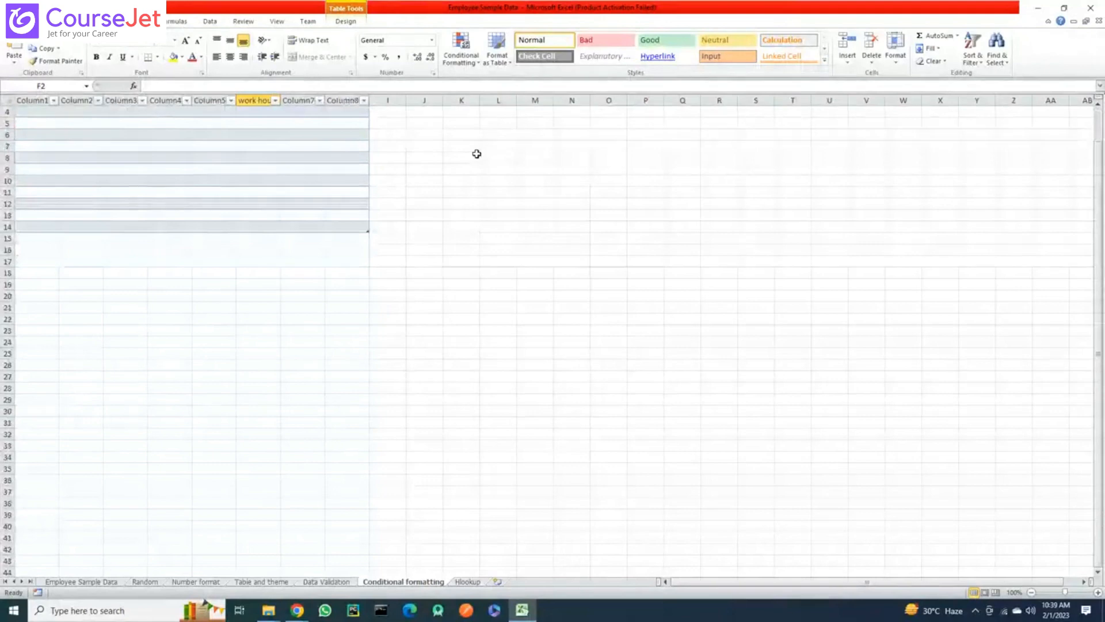
left_click(463, 46)
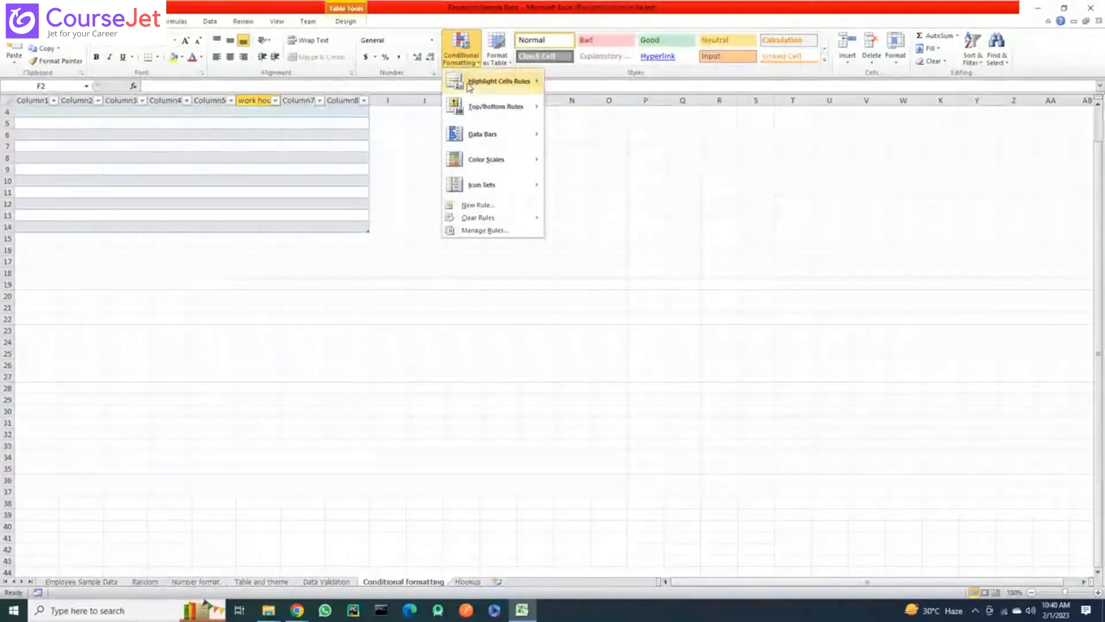
mouse_move(469, 84)
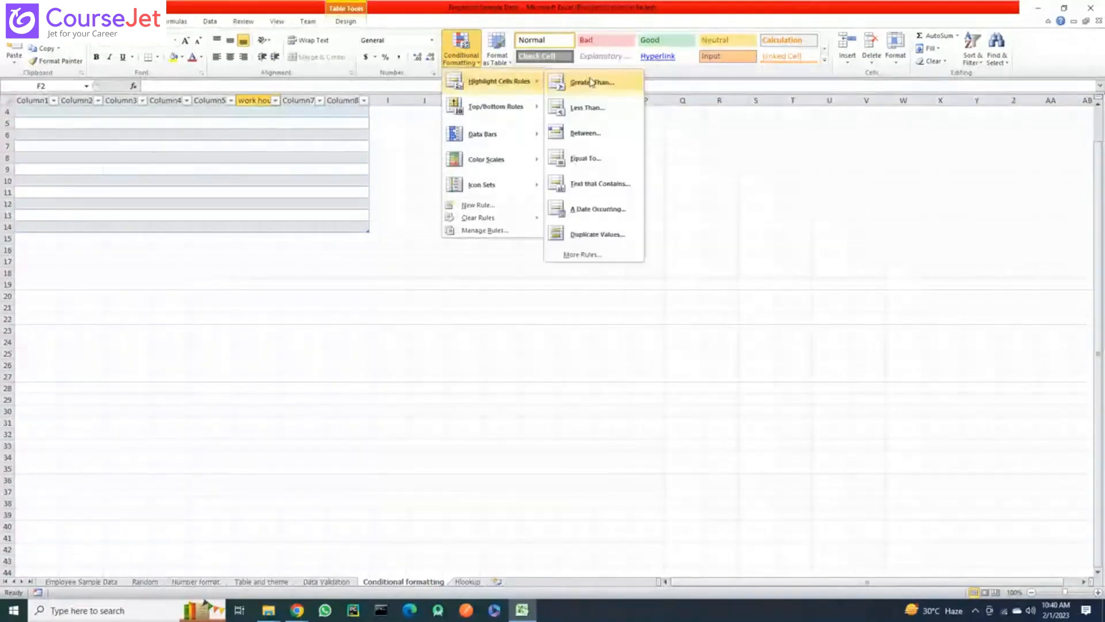
left_click(587, 142)
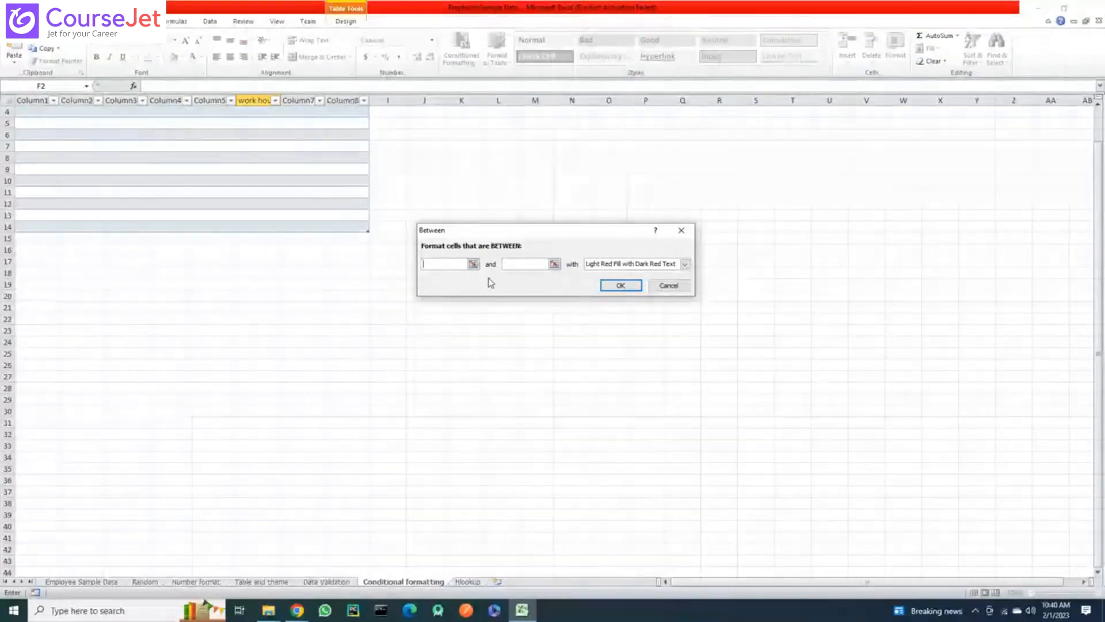
scroll(488, 280, "down", 1)
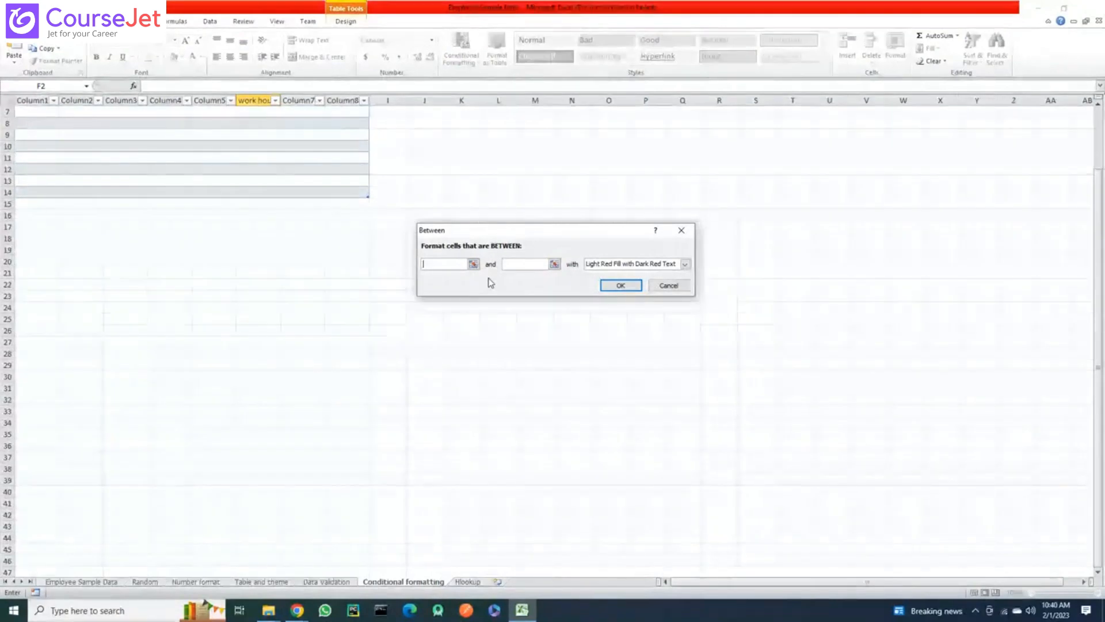
type("5")
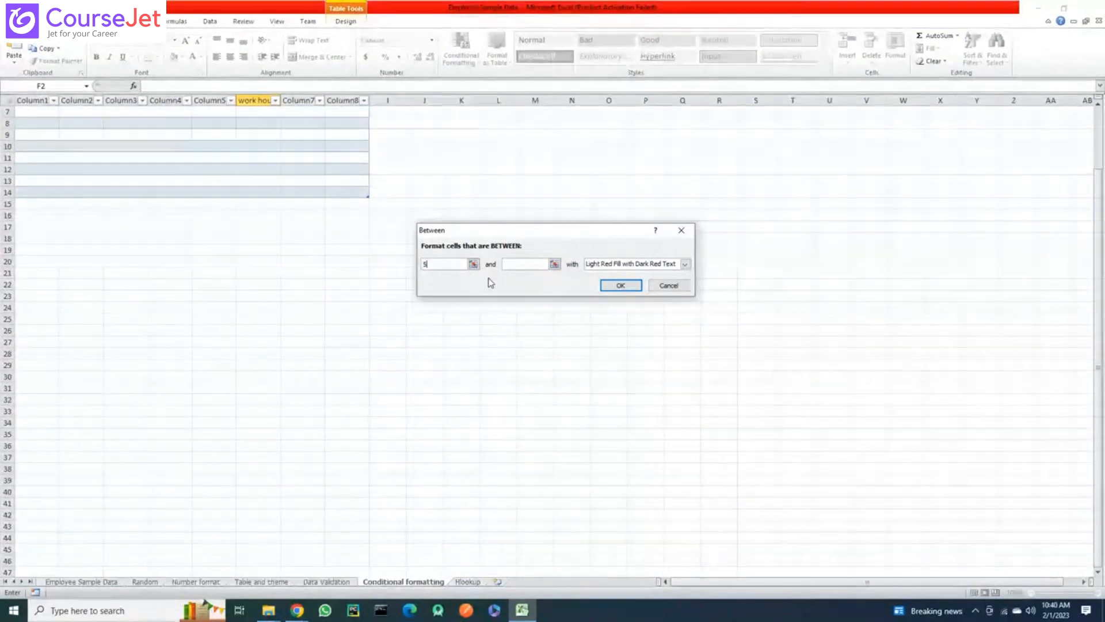
left_click(516, 265)
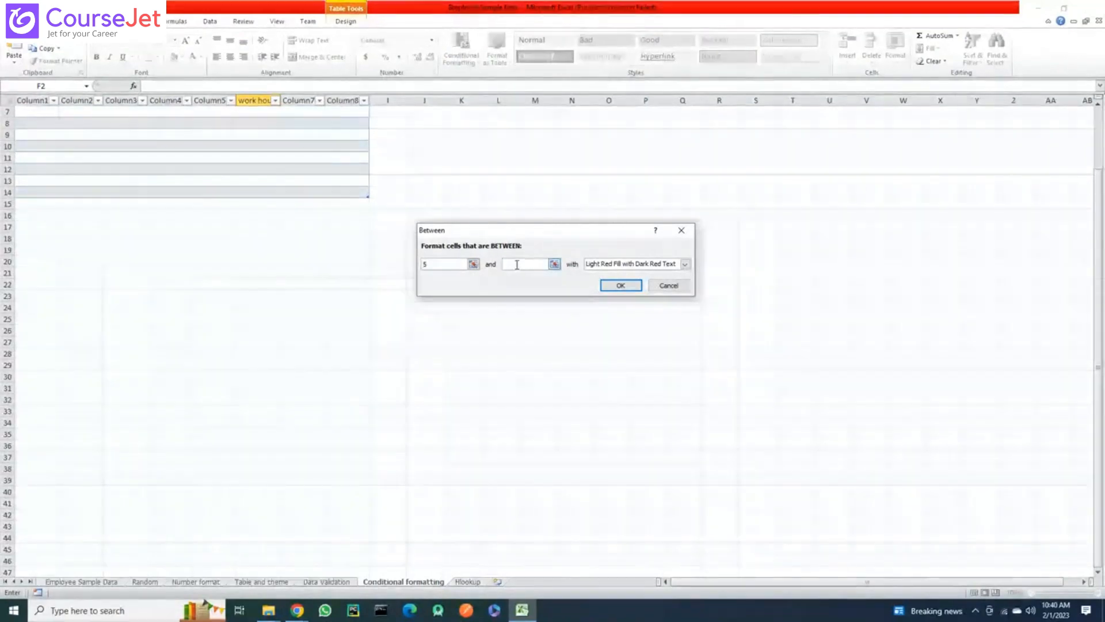
key("Tab")
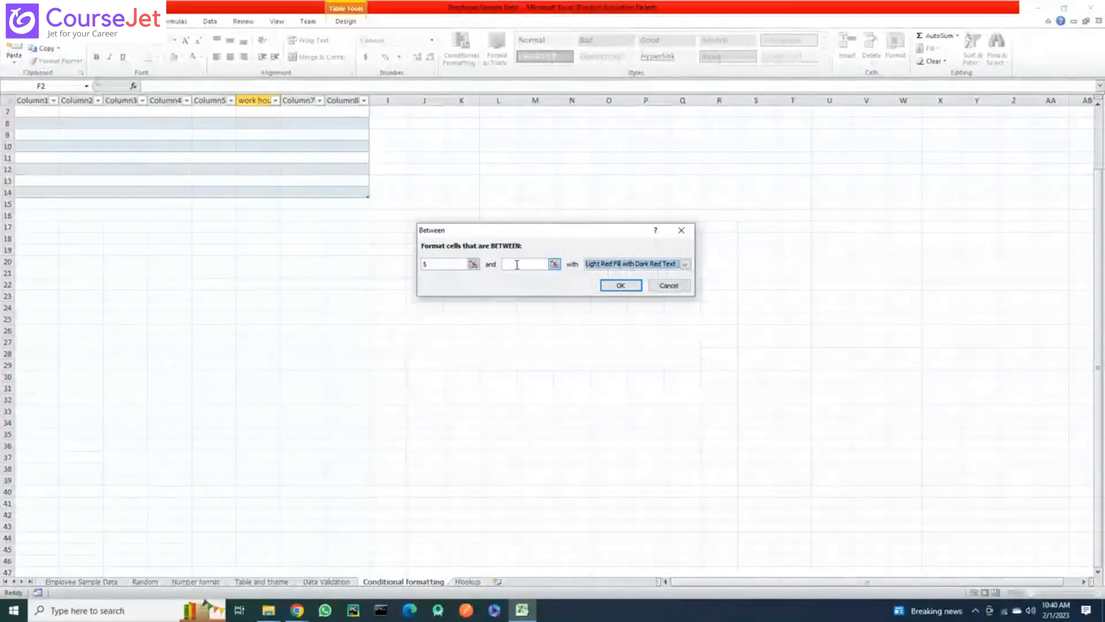
left_click(525, 263)
type("9")
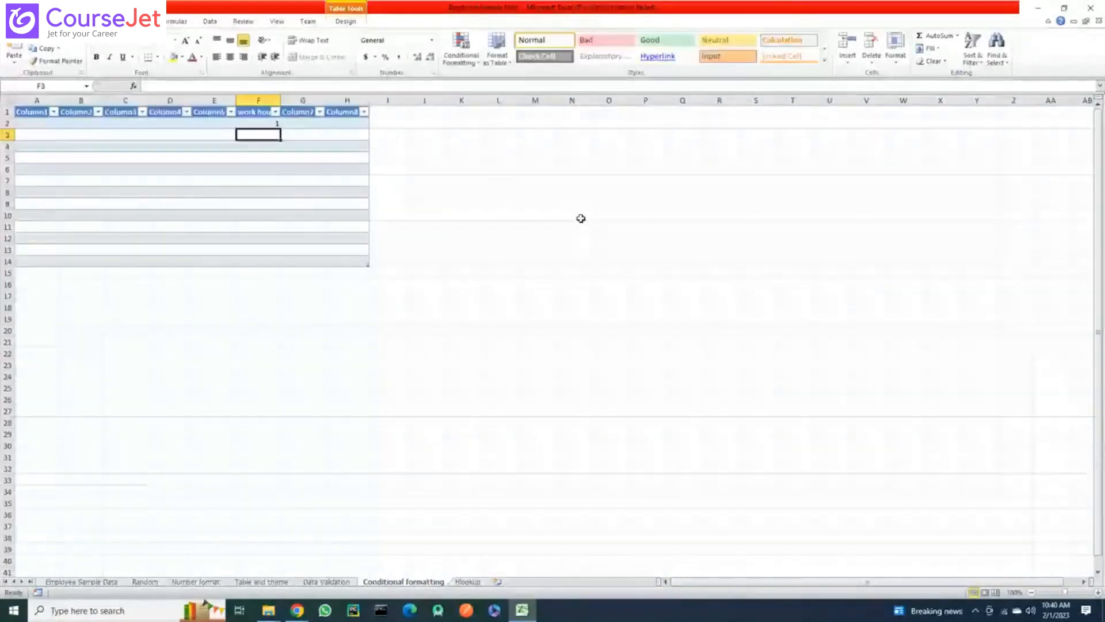
Enter the work hour values 6 and 7 in F3 and F4
type("6")
key("Return")
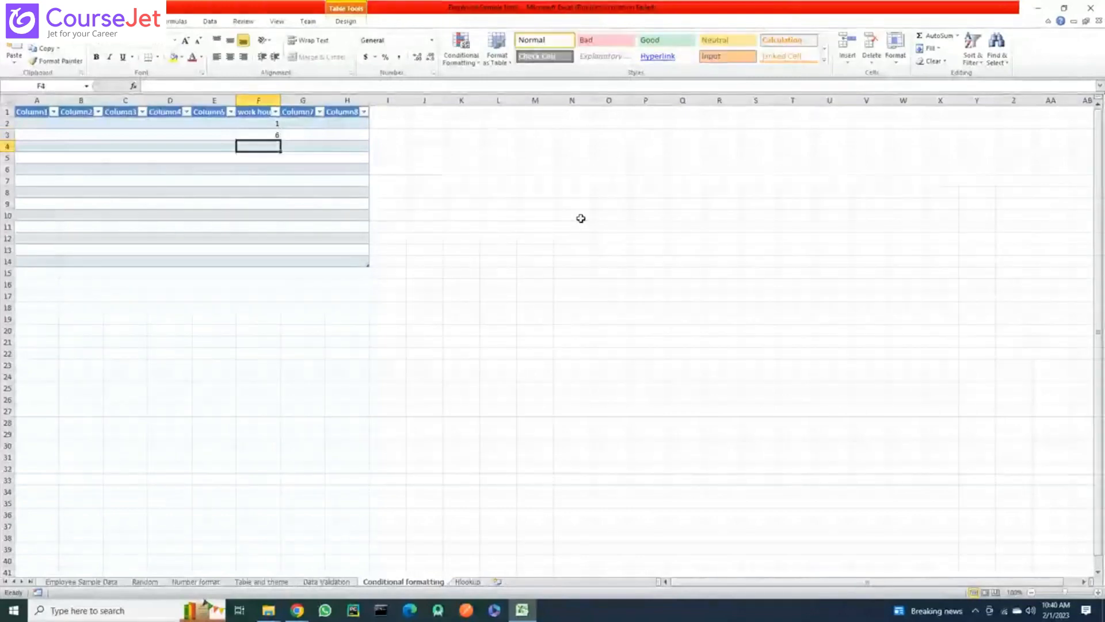
type("7")
key("Return")
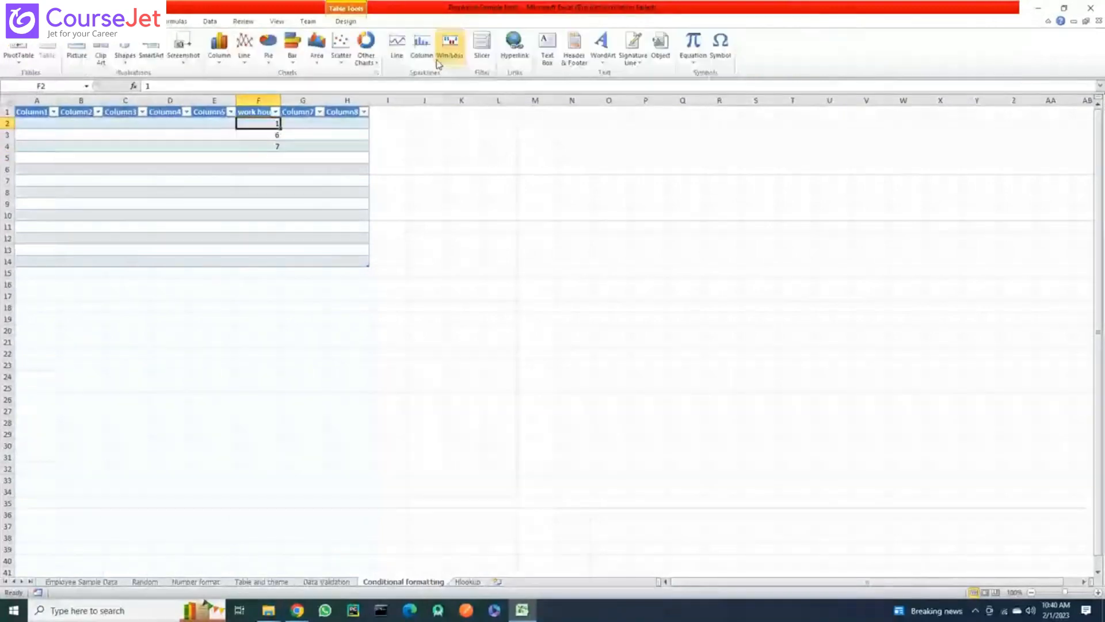
left_click(45, 21)
left_click(460, 55)
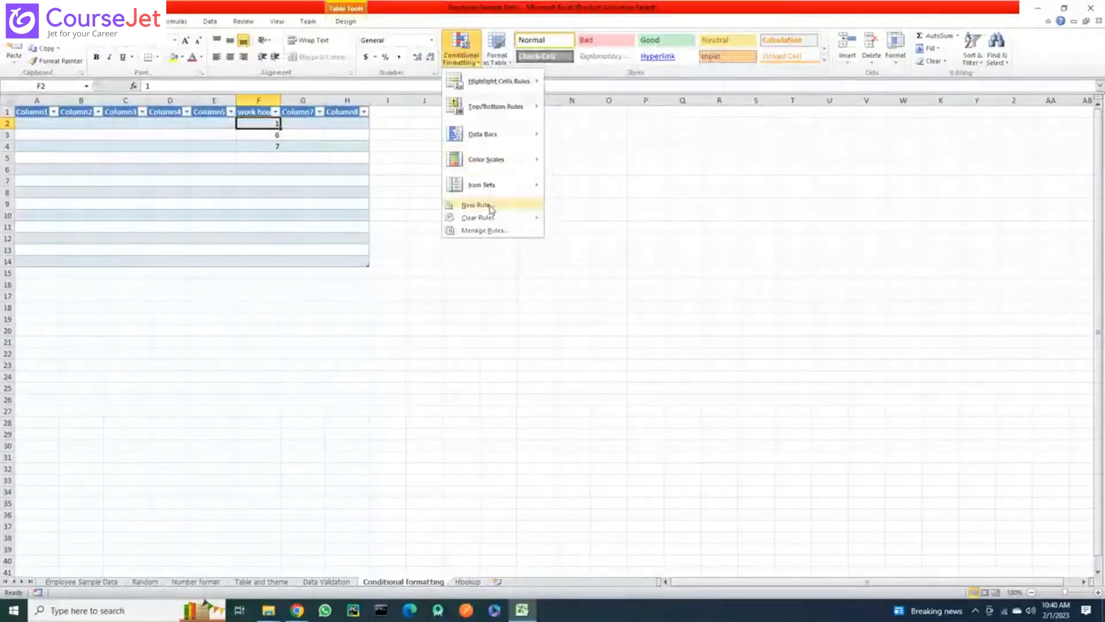
left_click(491, 208)
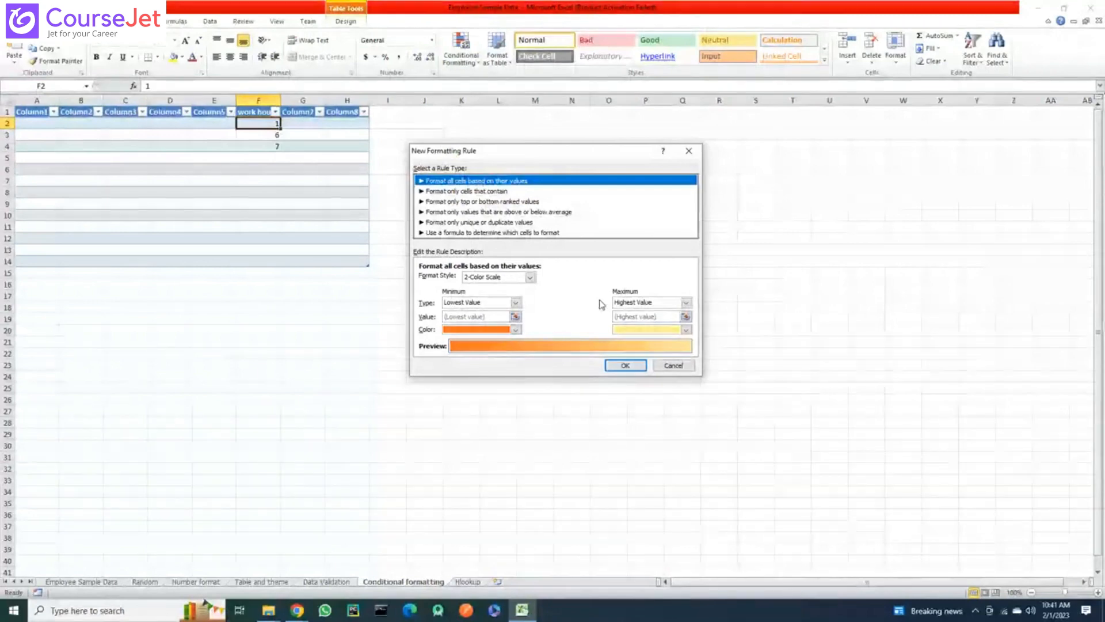
key("Escape")
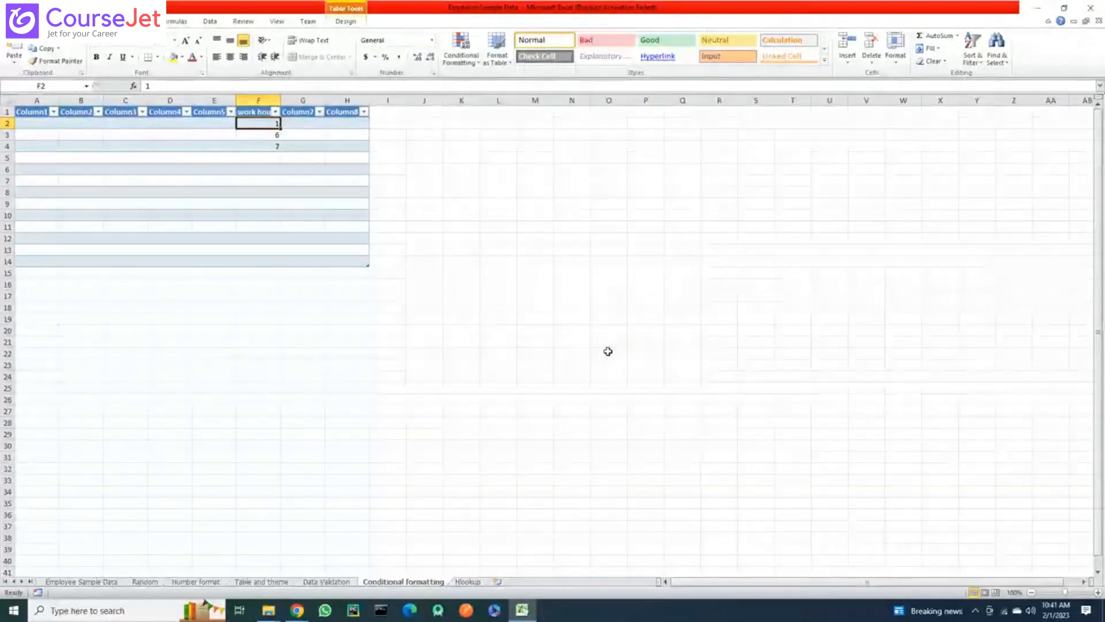
Fill F5 through F9 of the work hour column with 2, 8, 9, 3 and 4
left_click(268, 155)
type("2")
key("Return")
type("8")
key("Return")
type("9")
key("Return")
type("3")
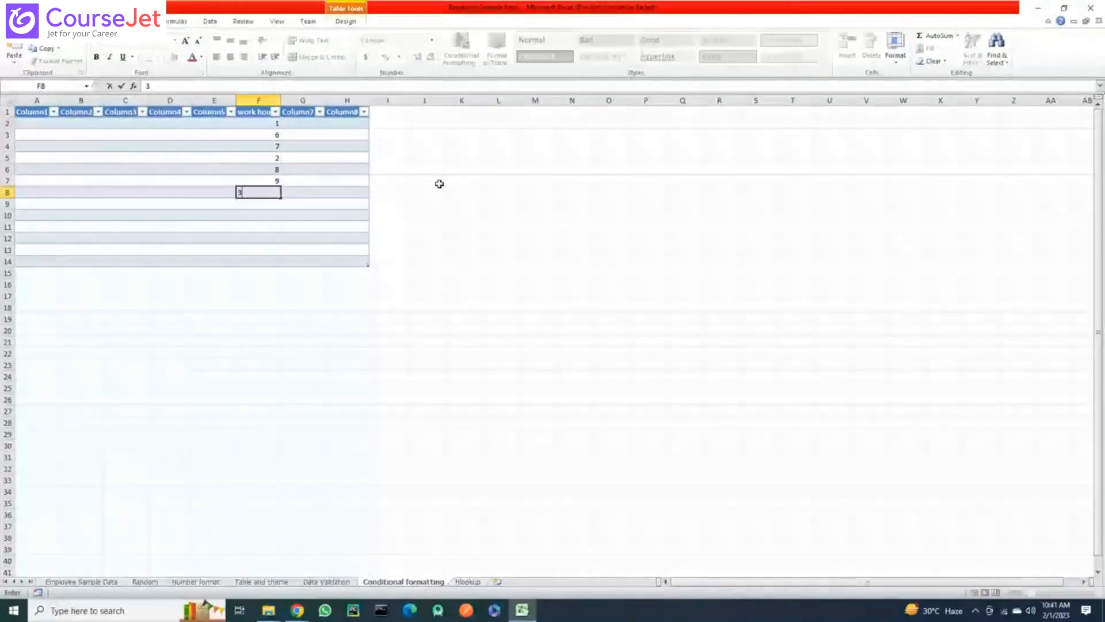
key("Return")
type("4")
key("Return")
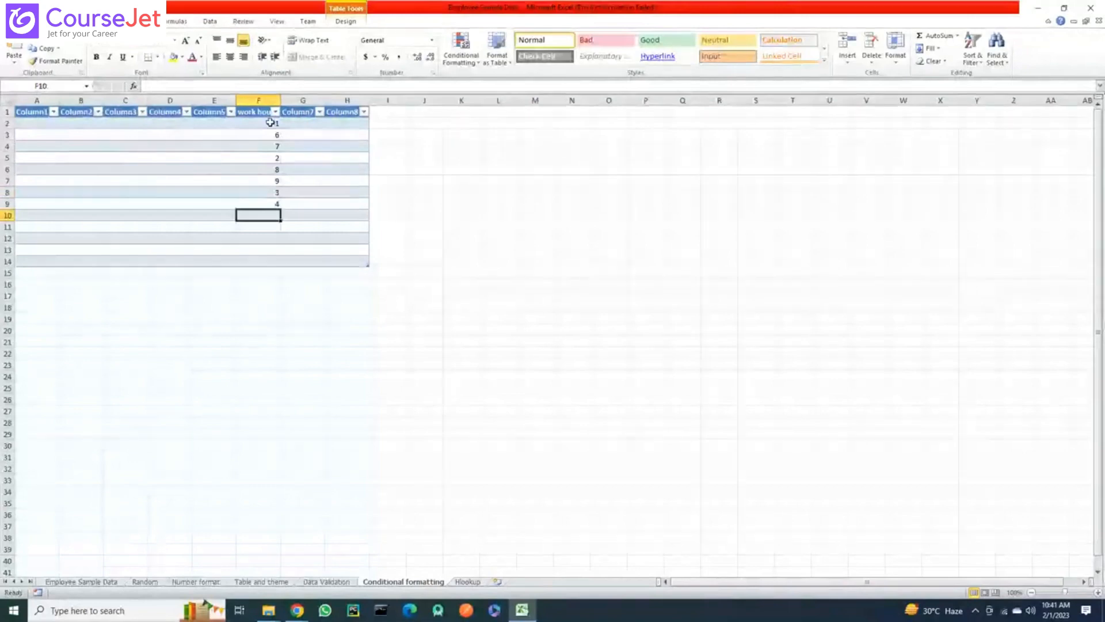
Set up a Between highlight rule on the work hour cells F2:F14 with the limits 5 and 9
left_click_drag(270, 122, 274, 262)
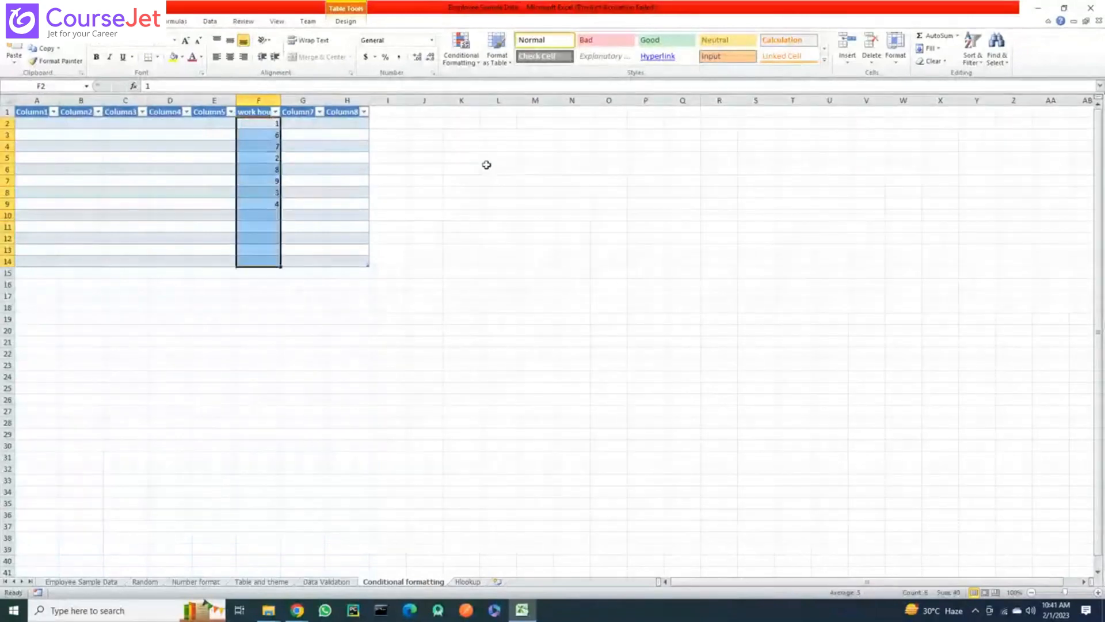
scroll(447, 38, "down", 2)
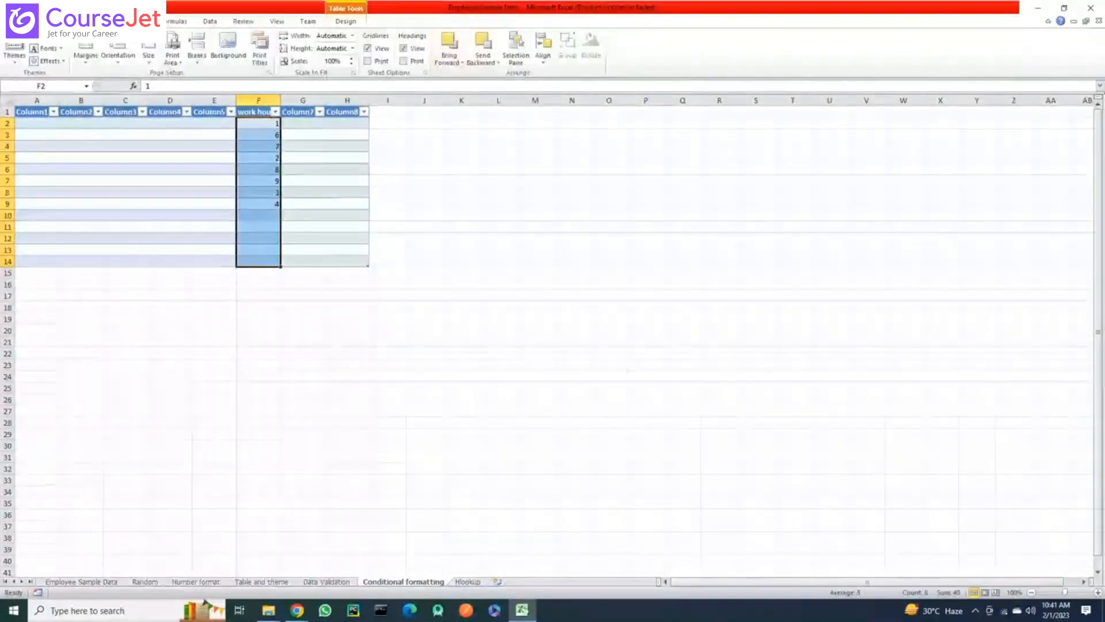
scroll(465, 45, "up", 2)
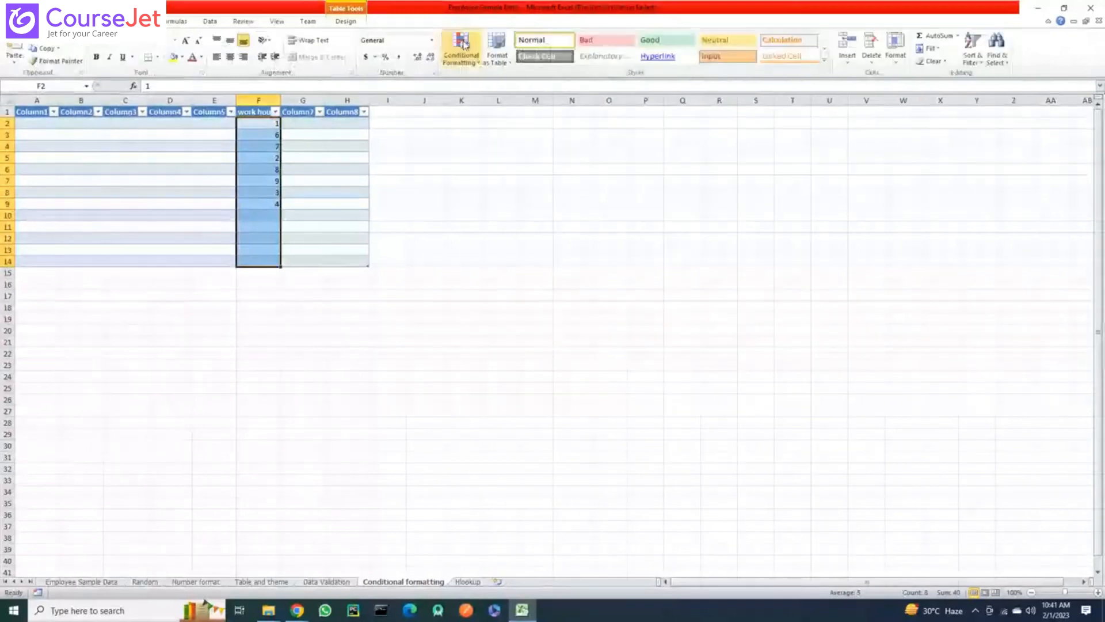
left_click(464, 46)
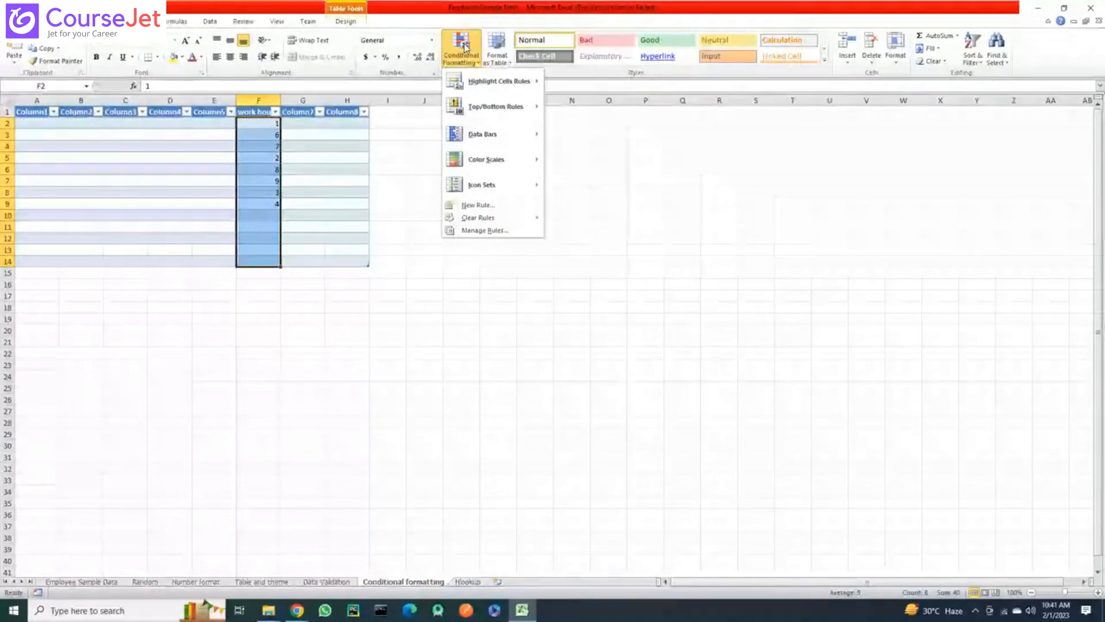
mouse_move(494, 92)
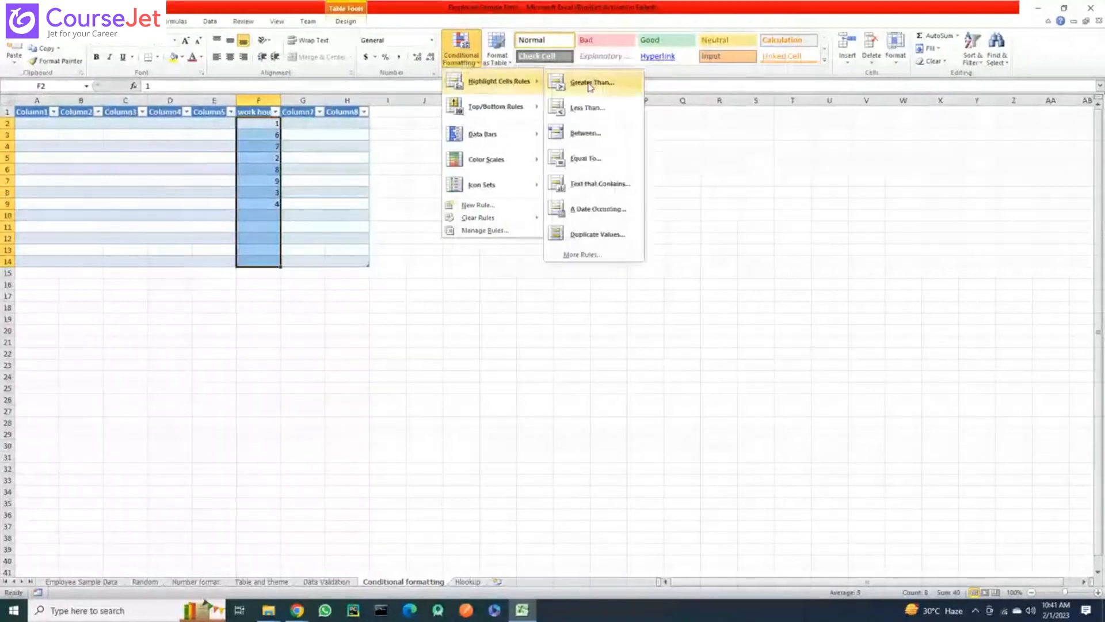
left_click(583, 141)
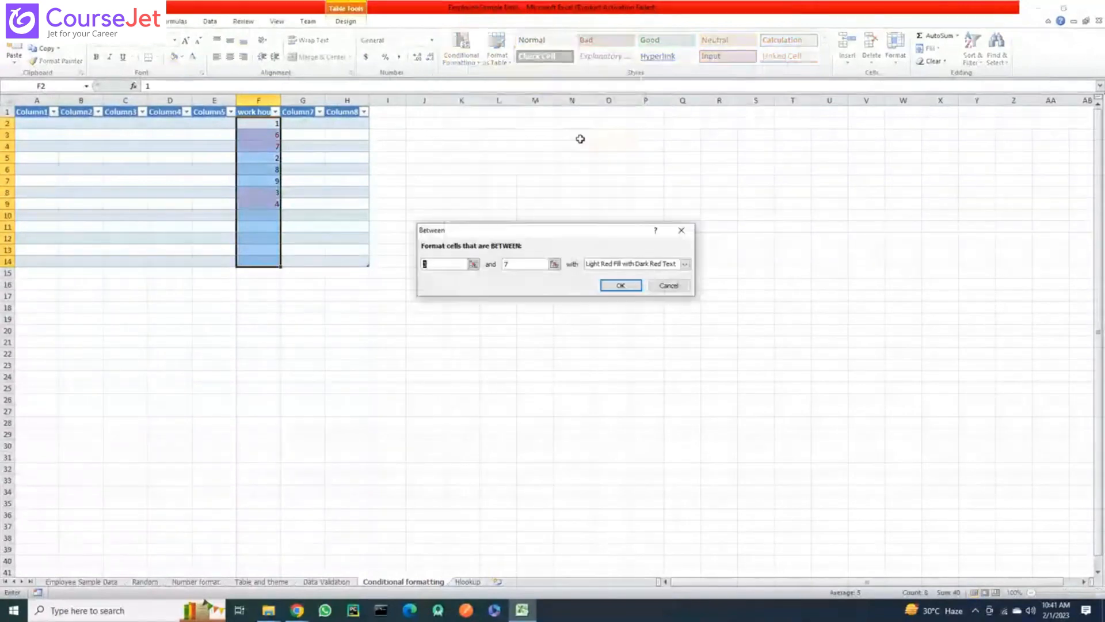
type("3")
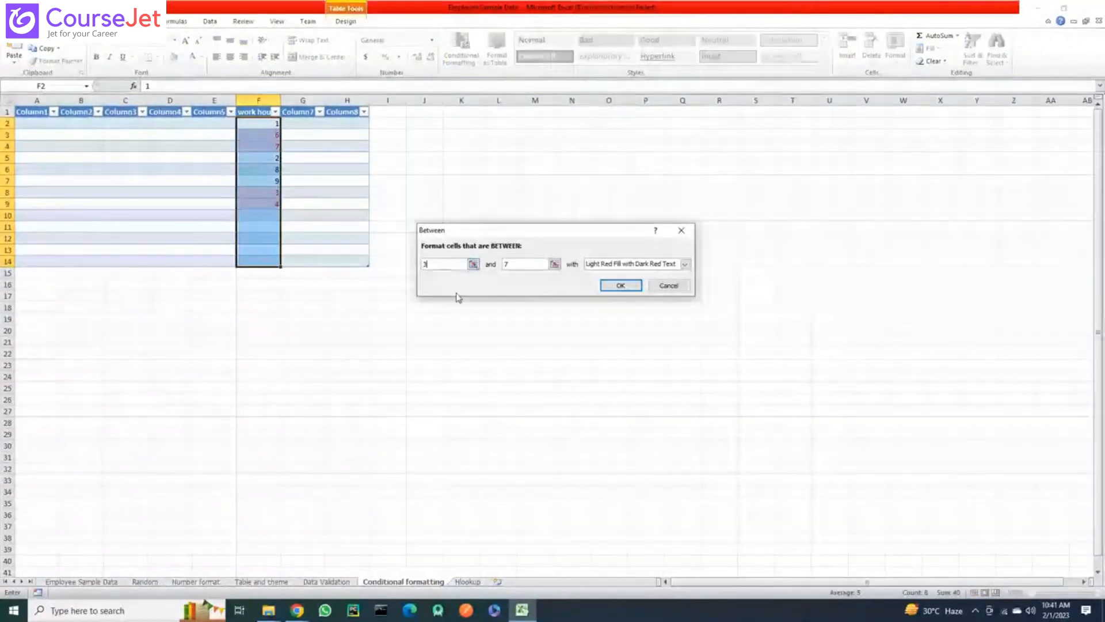
key("BackSpace")
type("5")
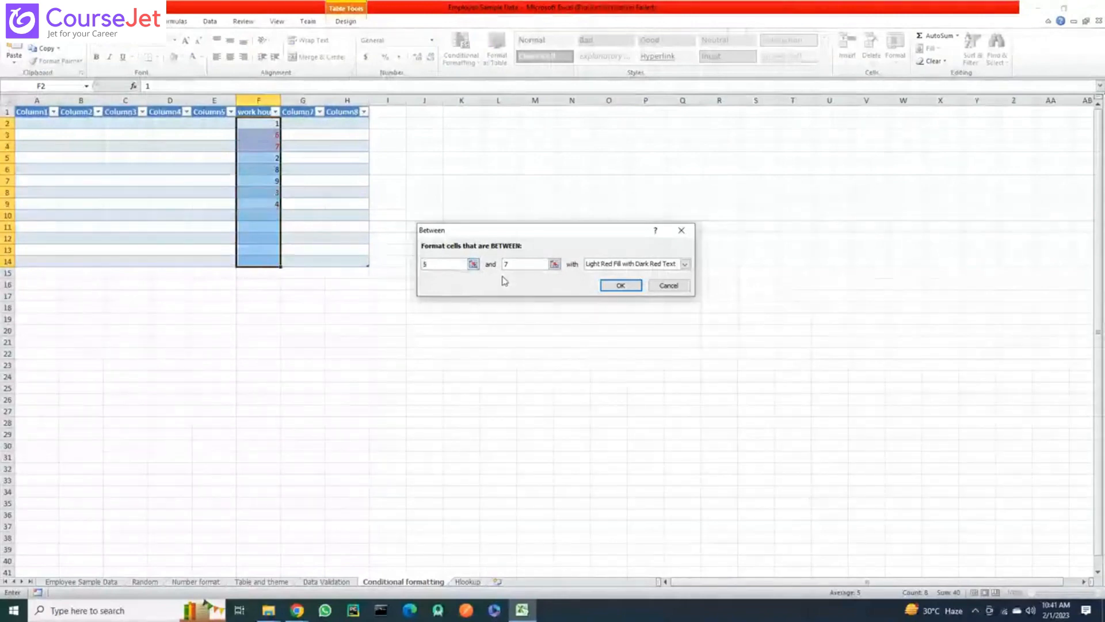
left_click(523, 264)
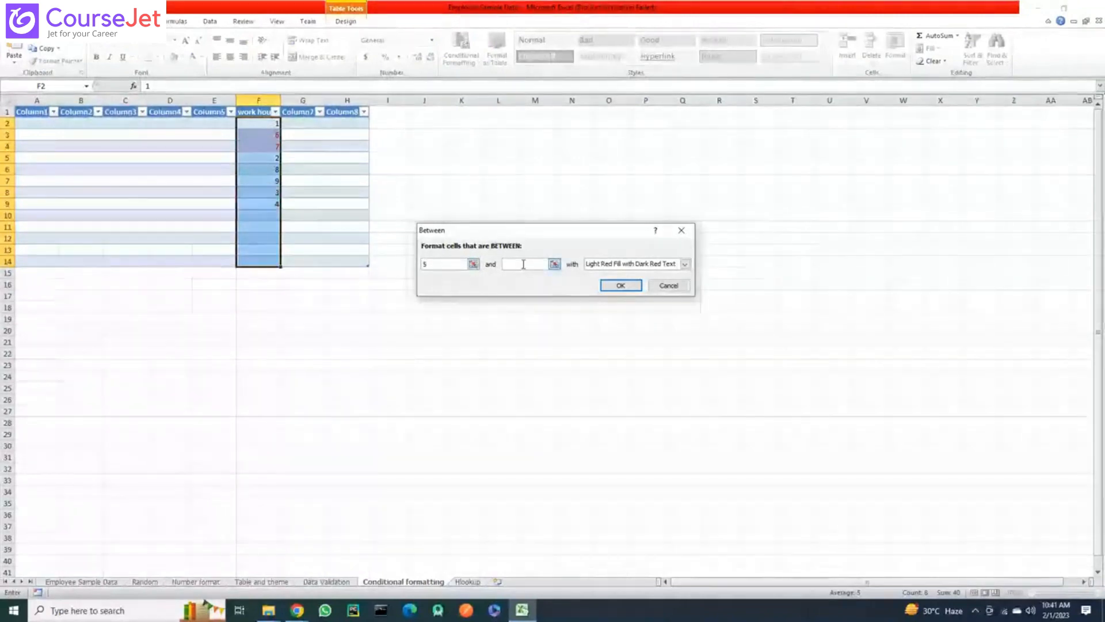
key("BackSpace")
type("9")
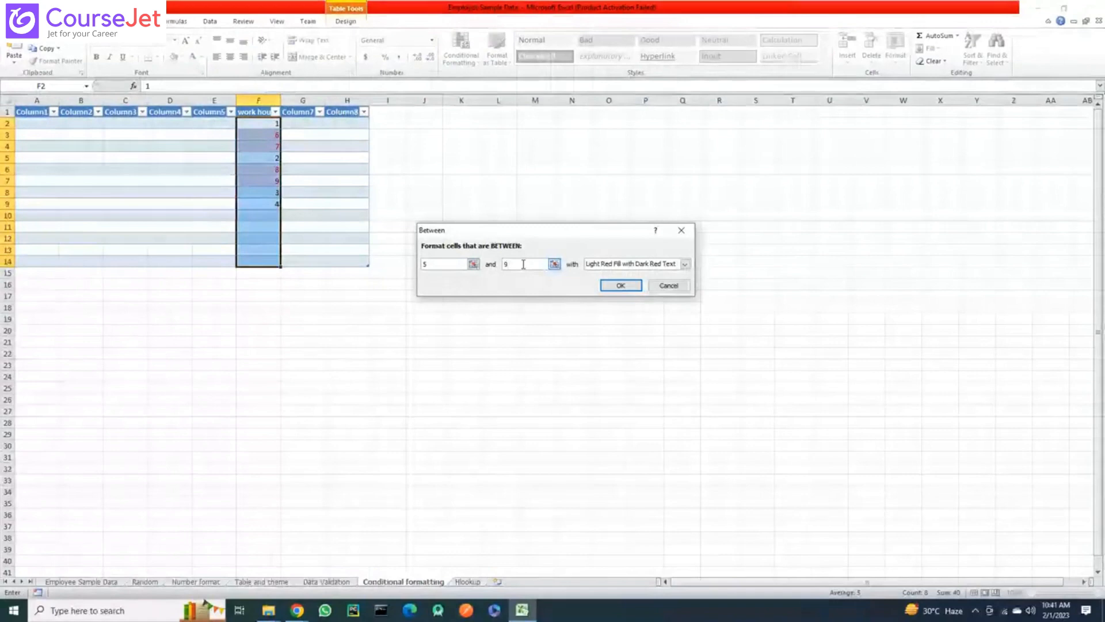
Give the Between rule the Green Fill with Dark Green Text format and apply it to F2:F14
left_click(685, 264)
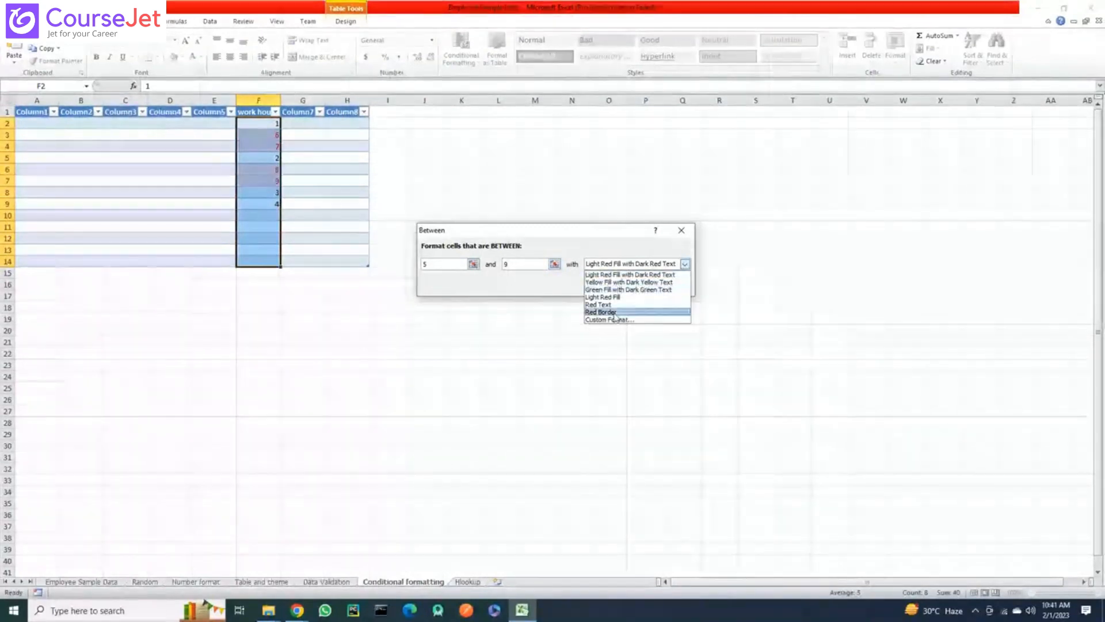
left_click(636, 290)
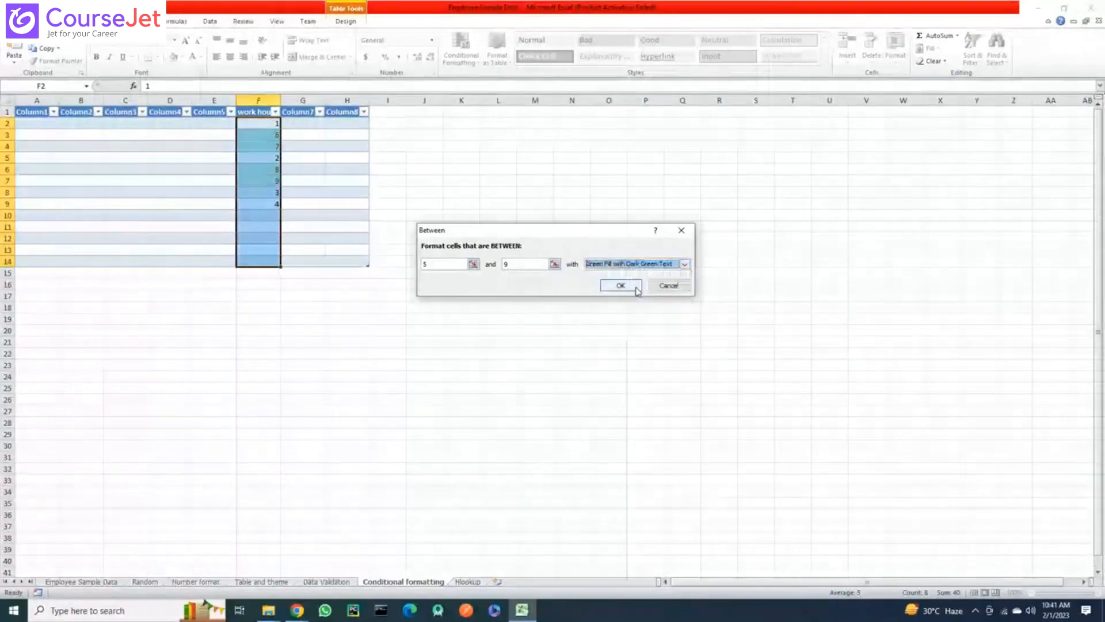
left_click(636, 288)
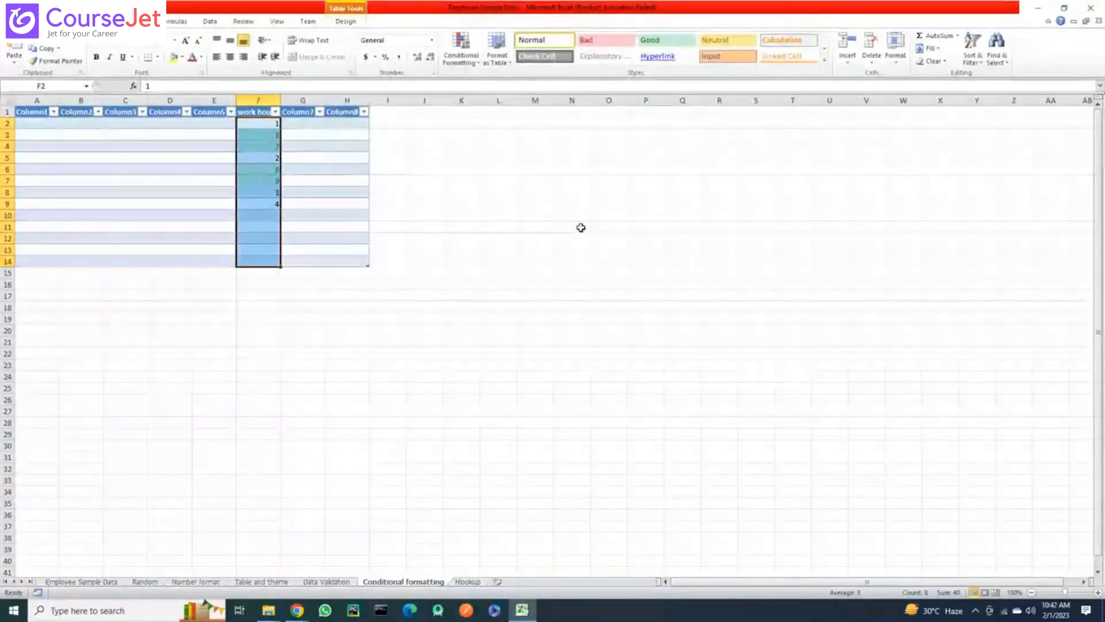
Add highlight rules with Light Red Fill with Dark Red Text to F2:F14 for values less than 5 and greater than 9
left_click(462, 43)
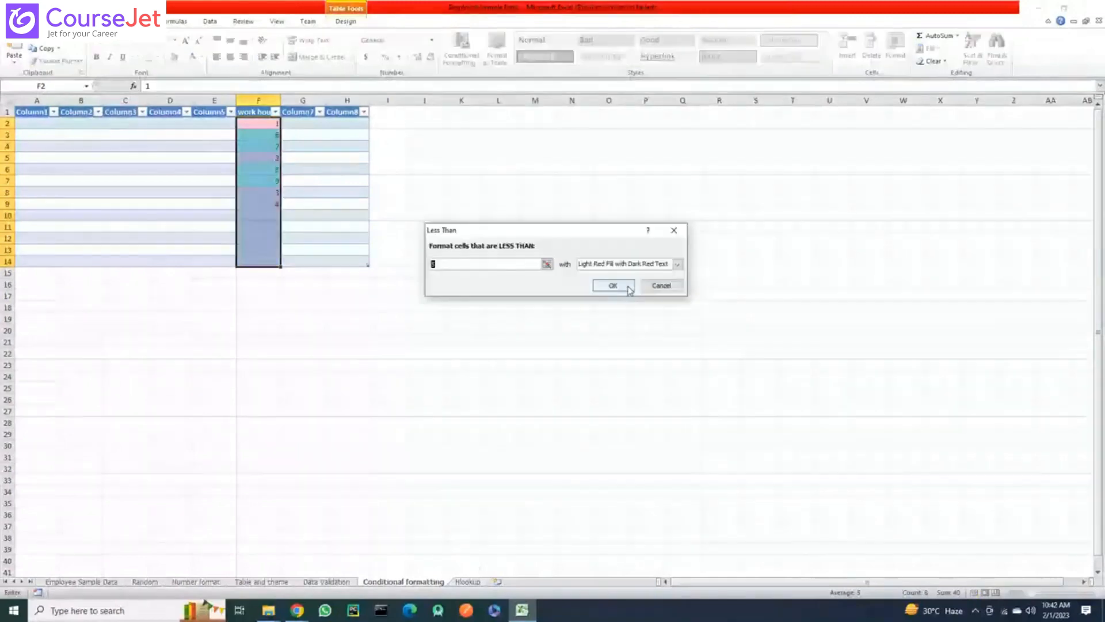
left_click(629, 288)
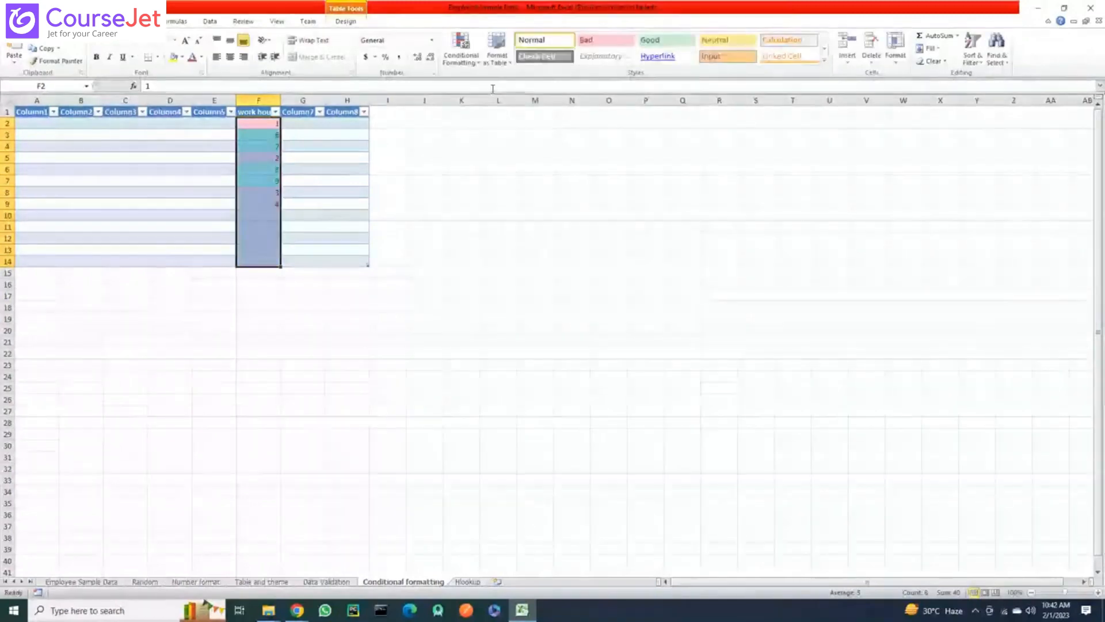
left_click(464, 50)
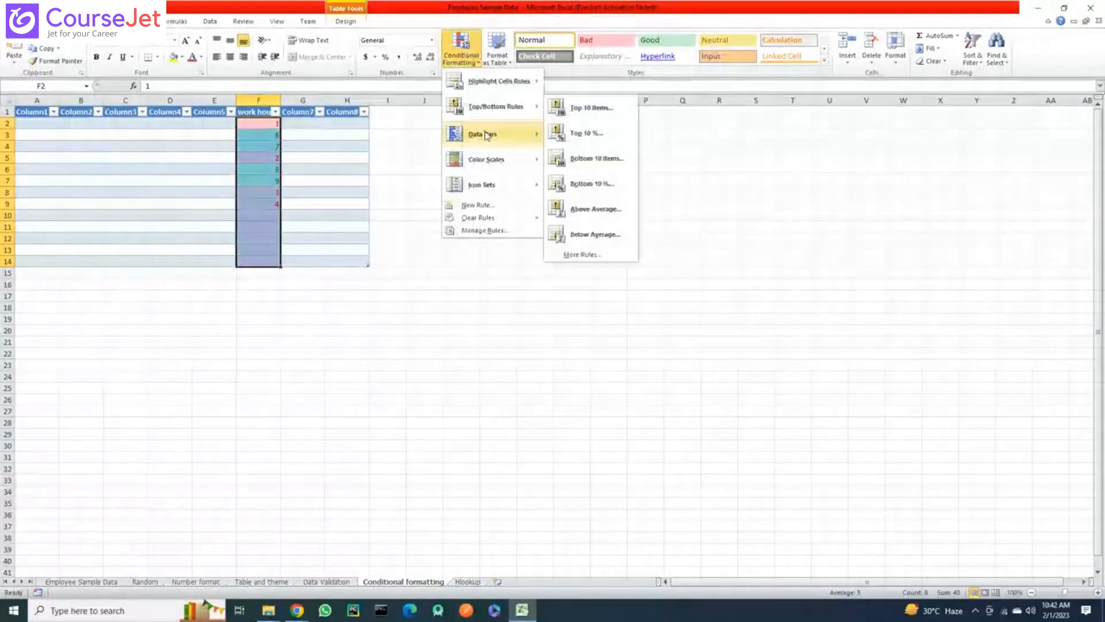
mouse_move(495, 81)
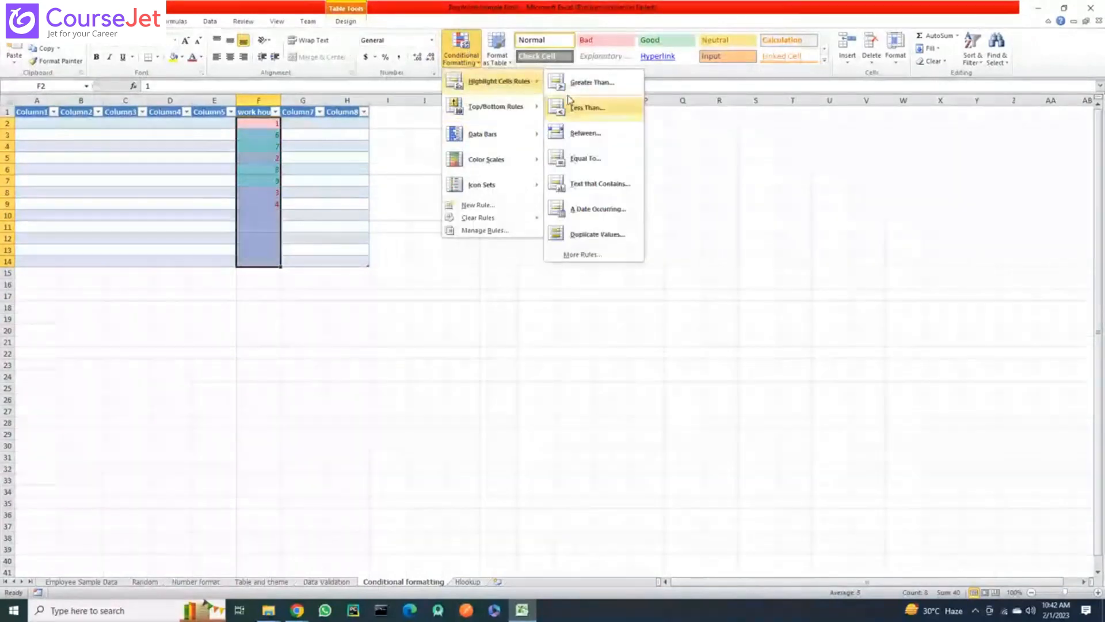
left_click(570, 86)
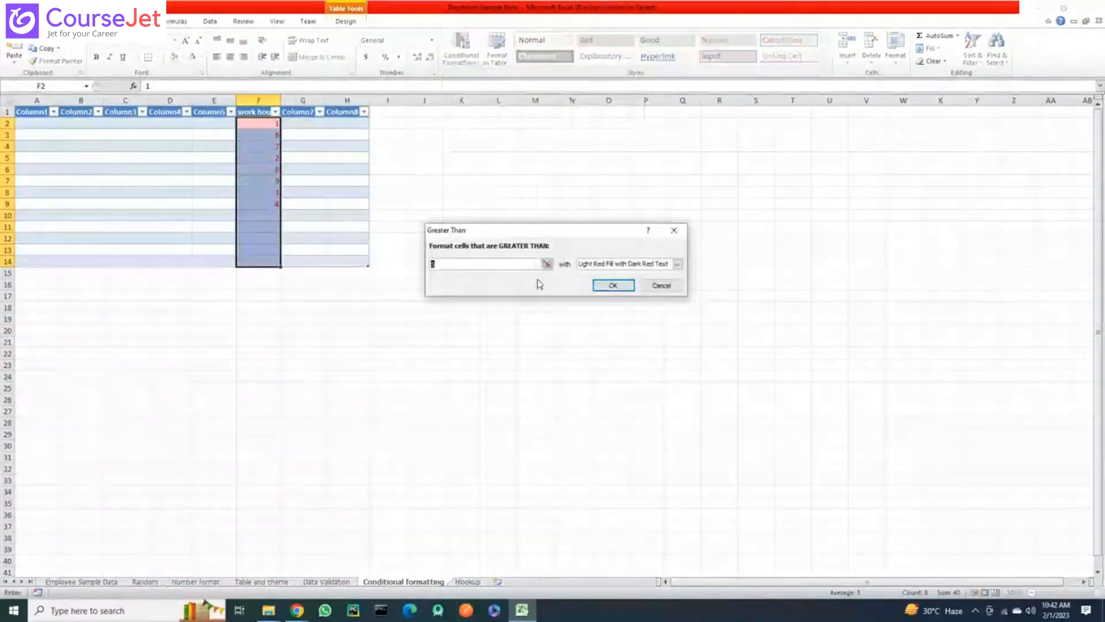
type("9")
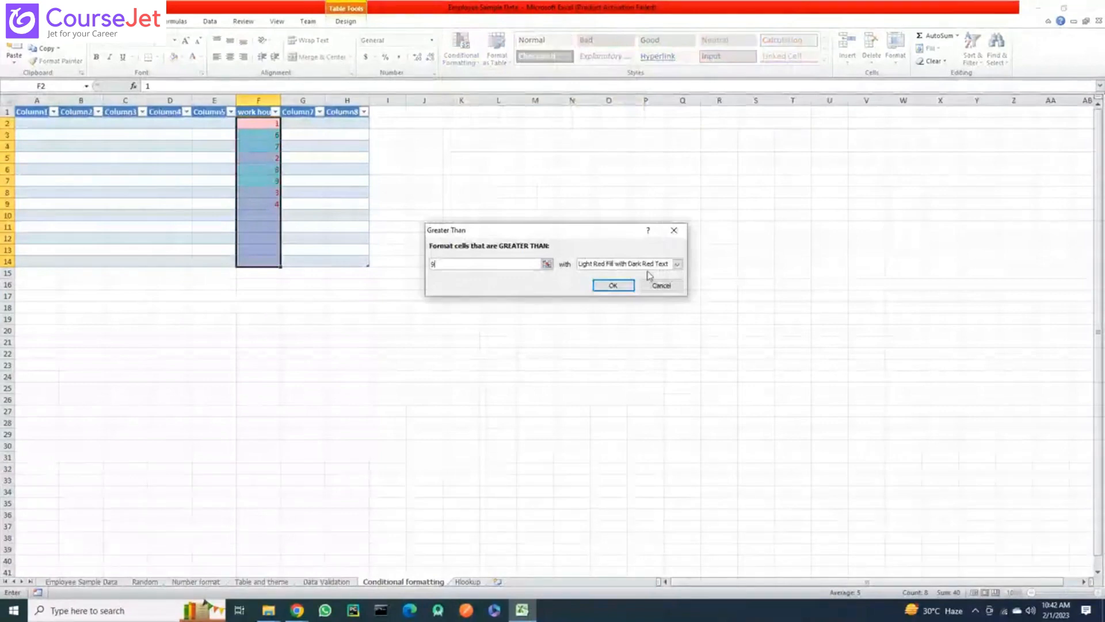
left_click(628, 284)
Enter the work hour values 10 and 11 in F10 and F11
left_click(274, 206)
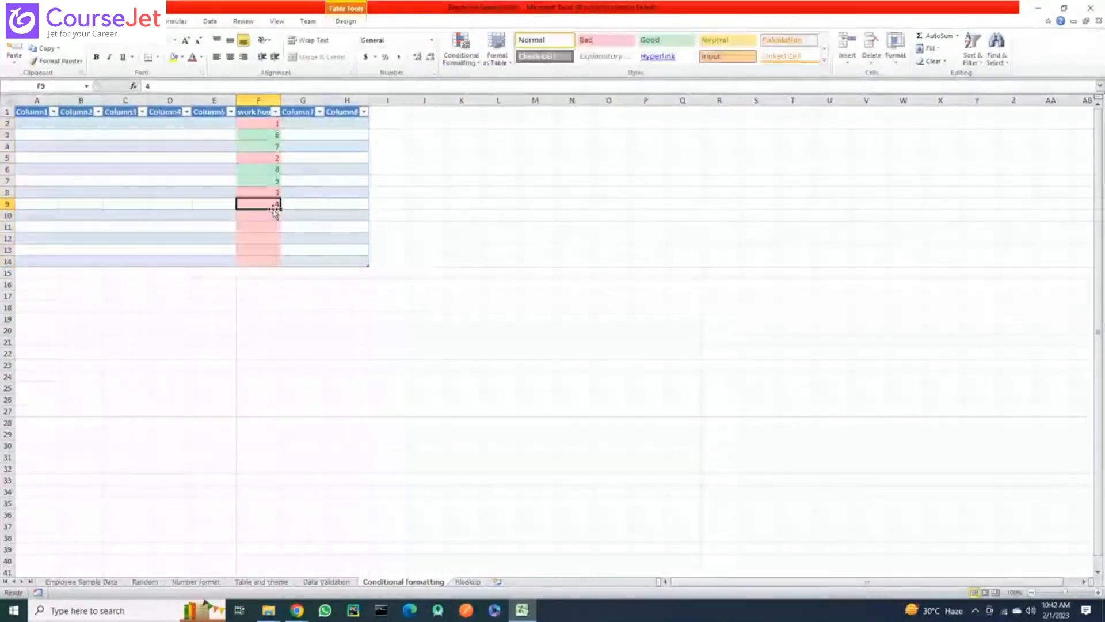
key("Return")
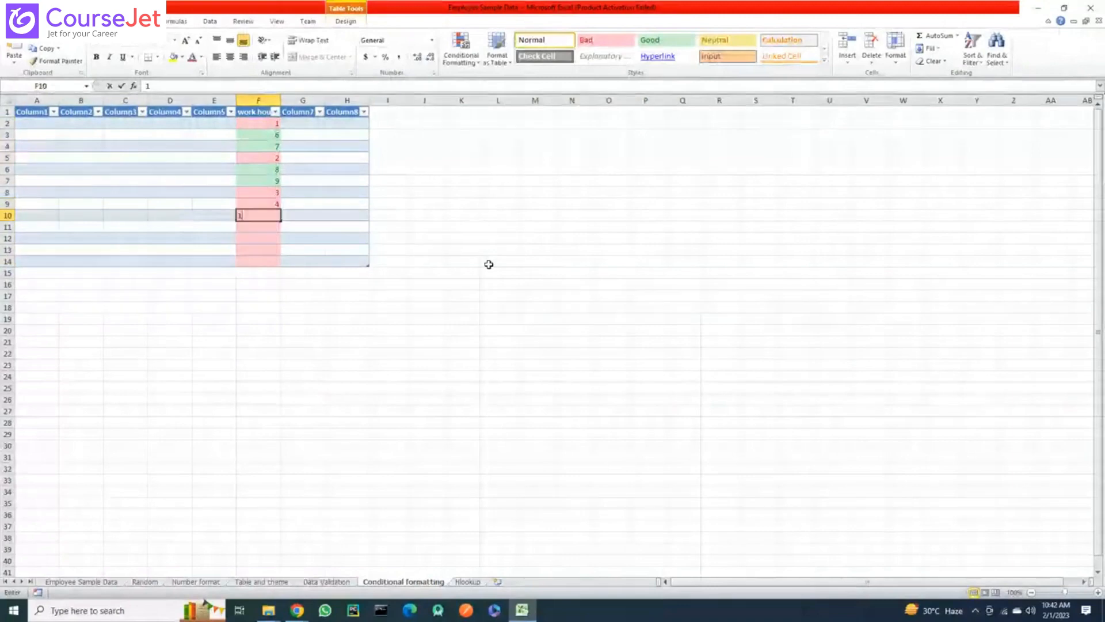
type("10")
key("Return")
type("11")
key("Return")
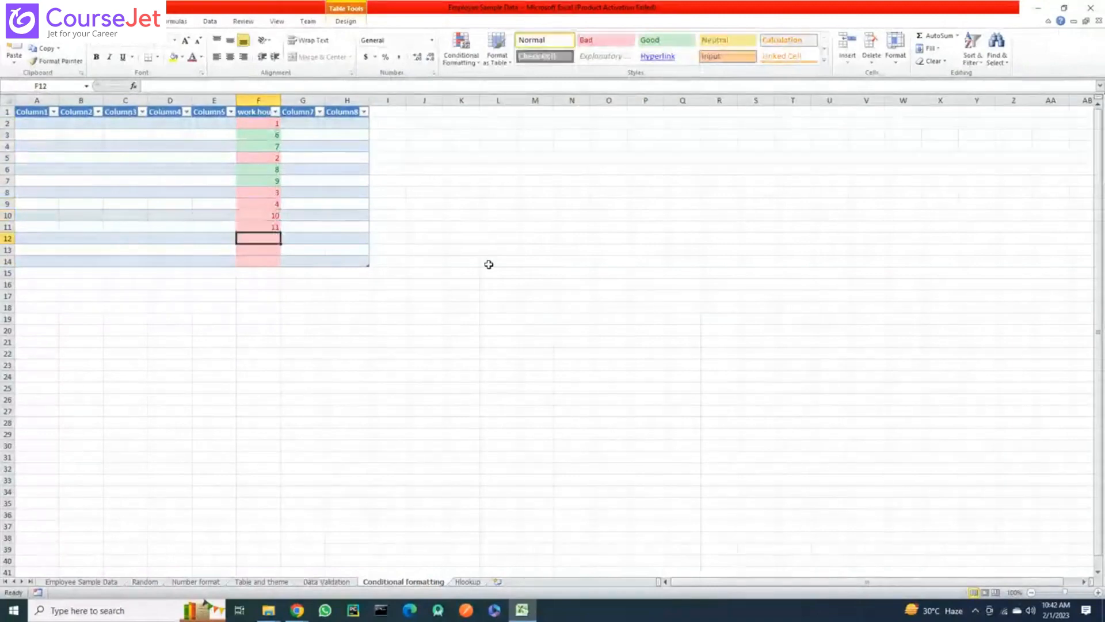
Fill F12 through F15 of the work hour column with 6, 8, 3 and 5
type("6")
key("Return")
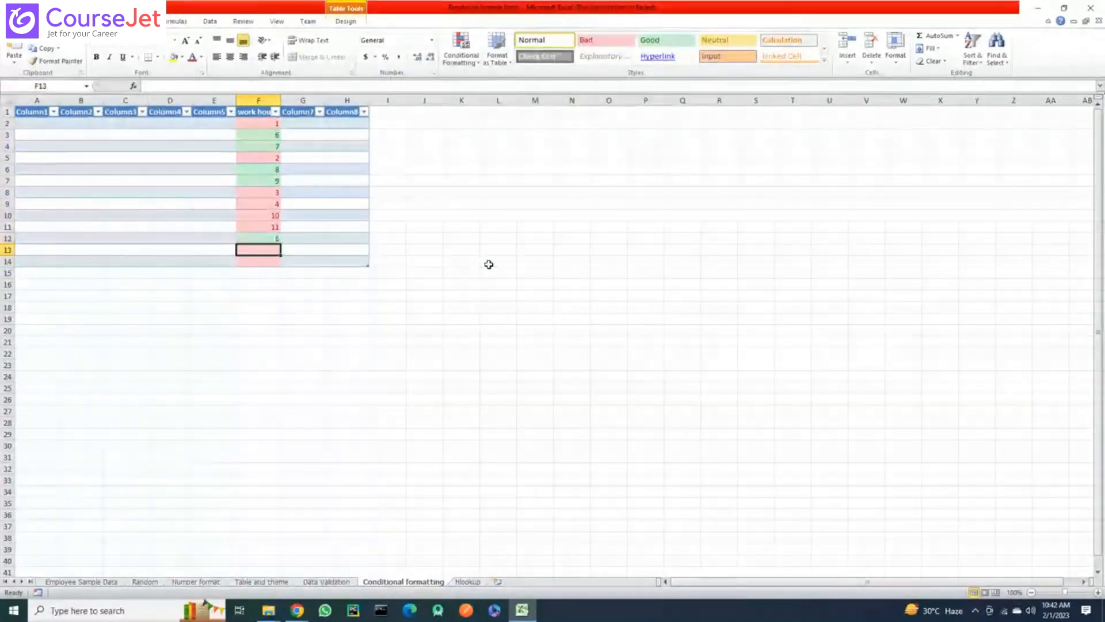
type("6")
key("Return")
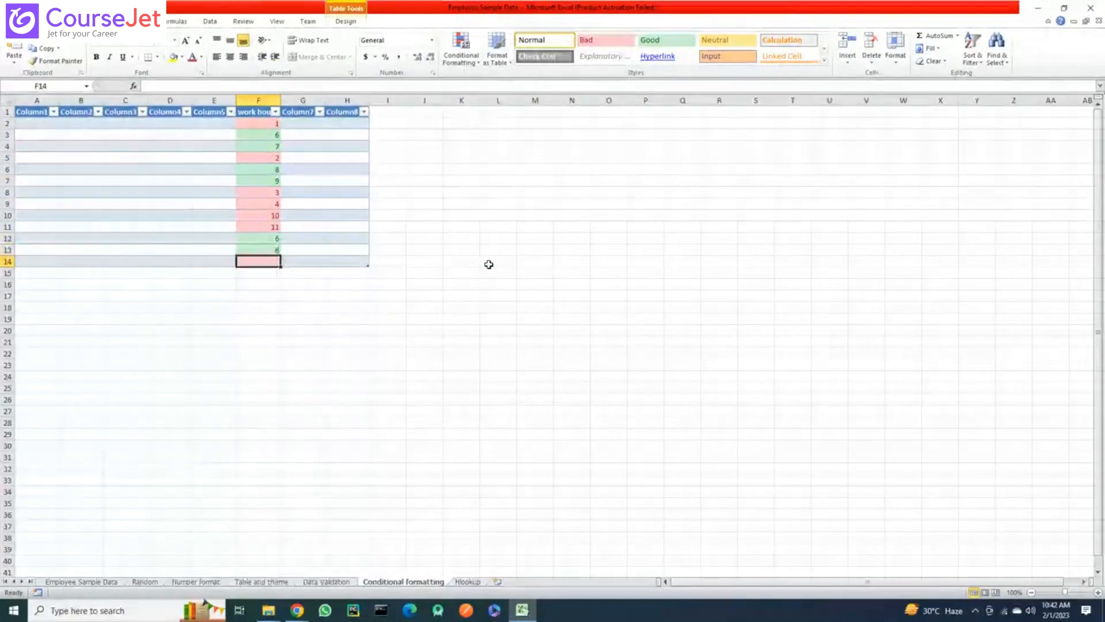
type("3")
key("Return")
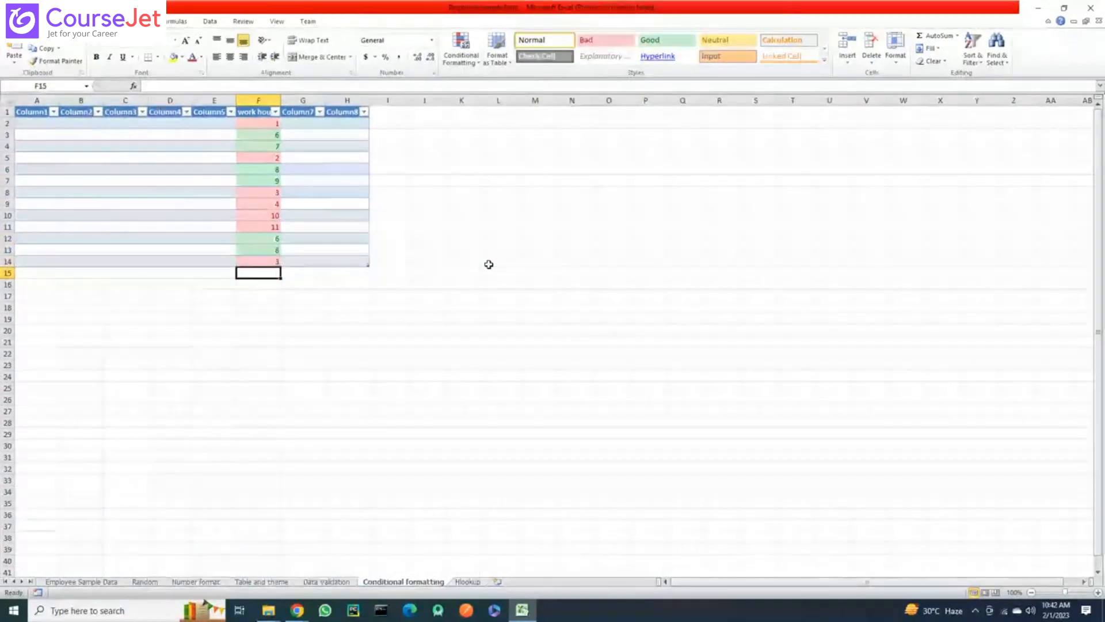
type("5")
key("Return")
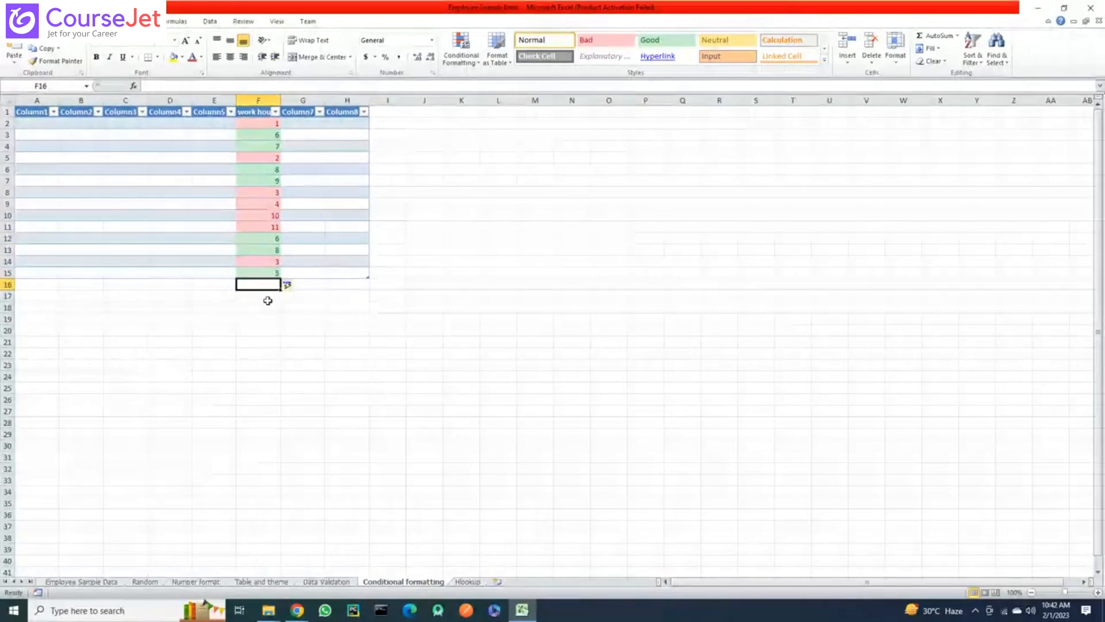
left_click(272, 276)
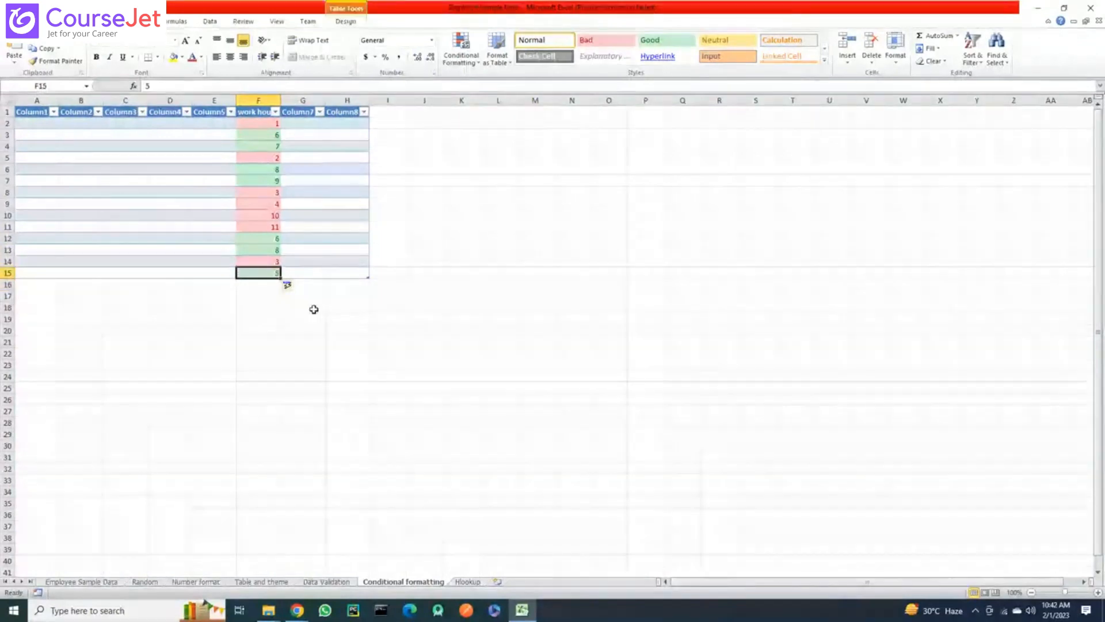
left_click_drag(259, 123, 261, 274)
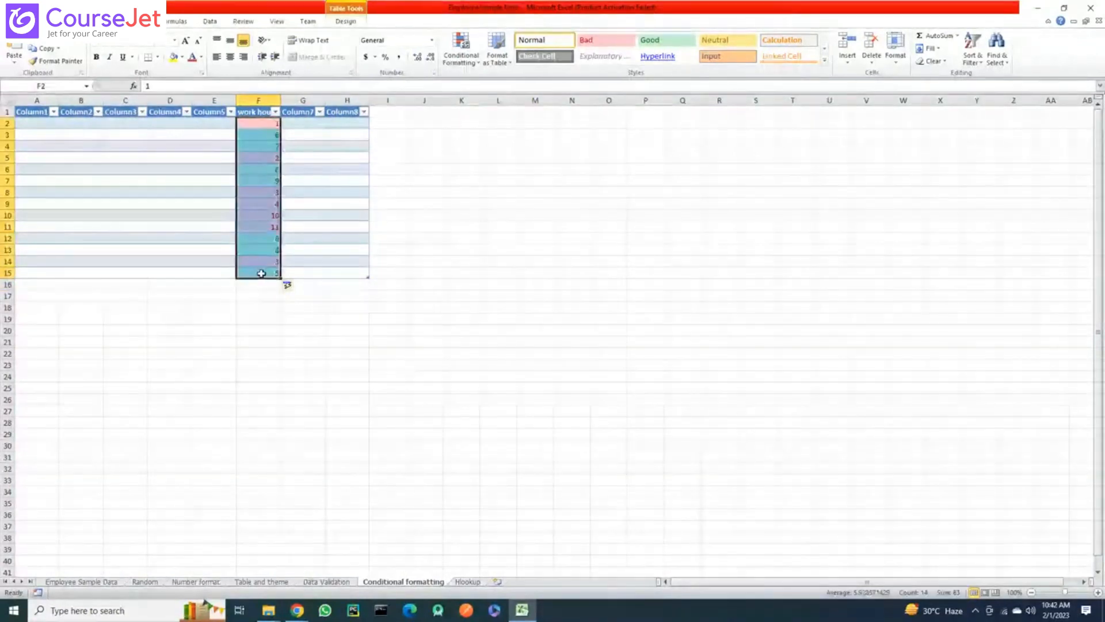
left_click(347, 319)
left_click(276, 113)
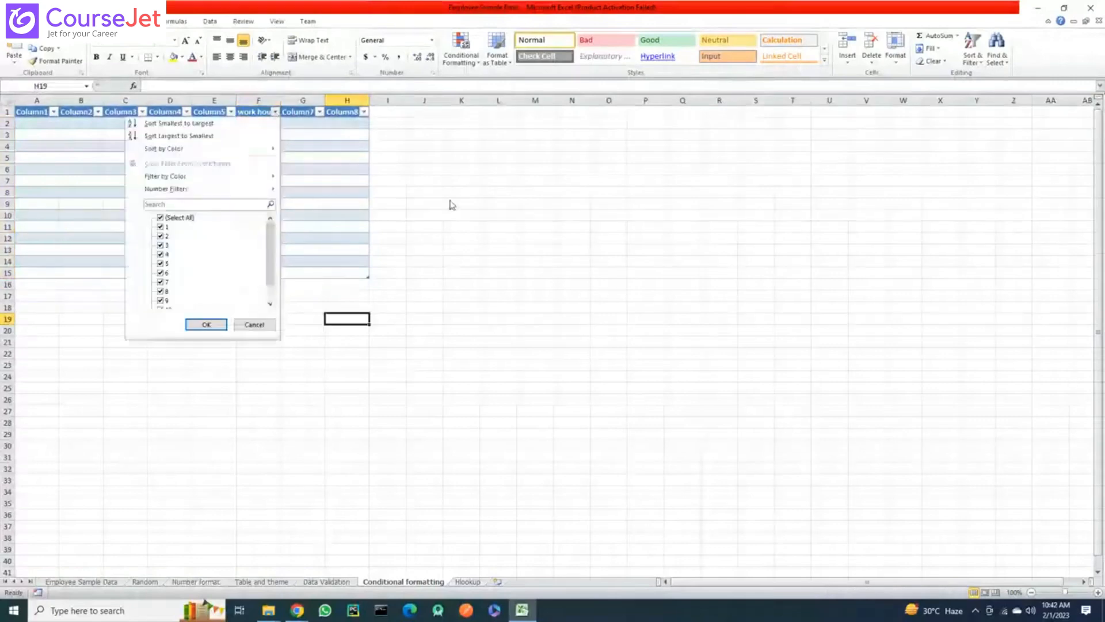
left_click(451, 205)
left_click(279, 124)
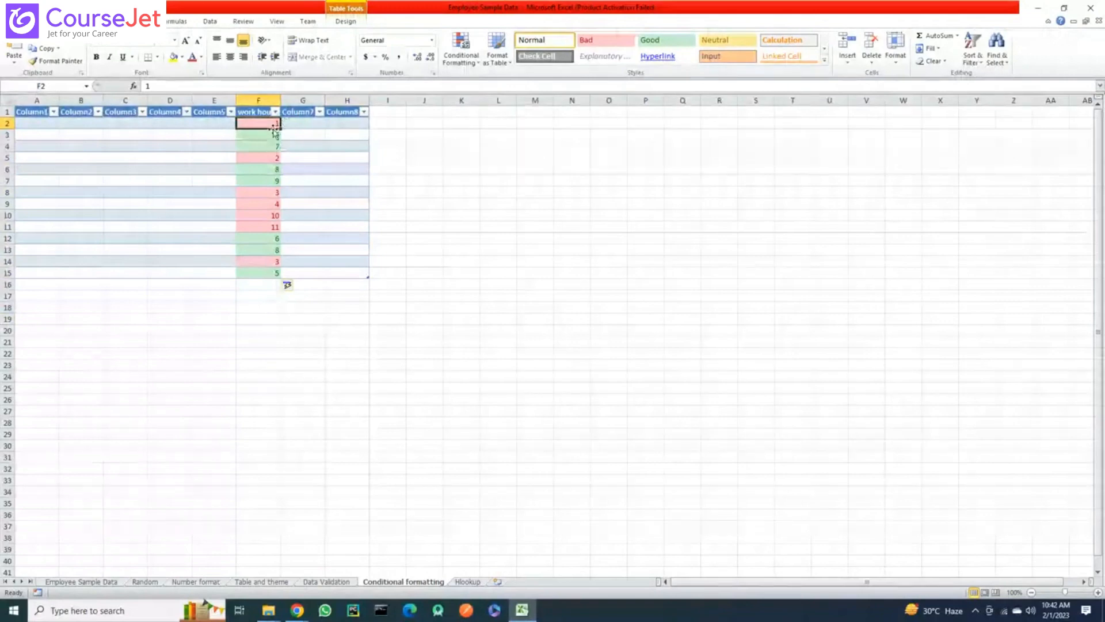
left_click(272, 284)
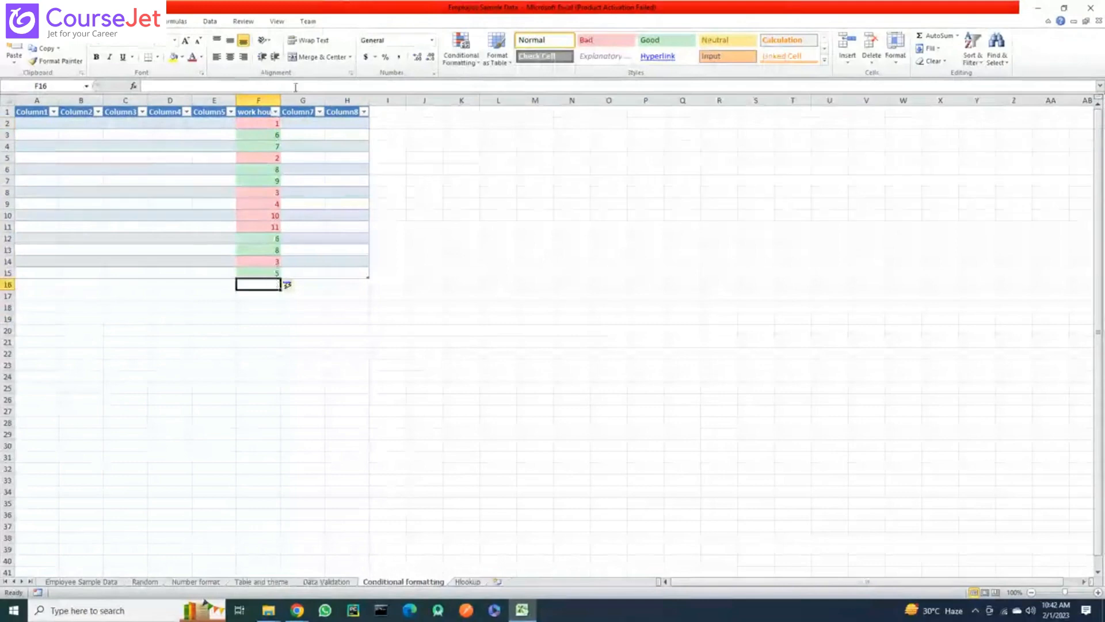
Filter the work hour column by color to show only the rows with the light red fill
left_click(275, 112)
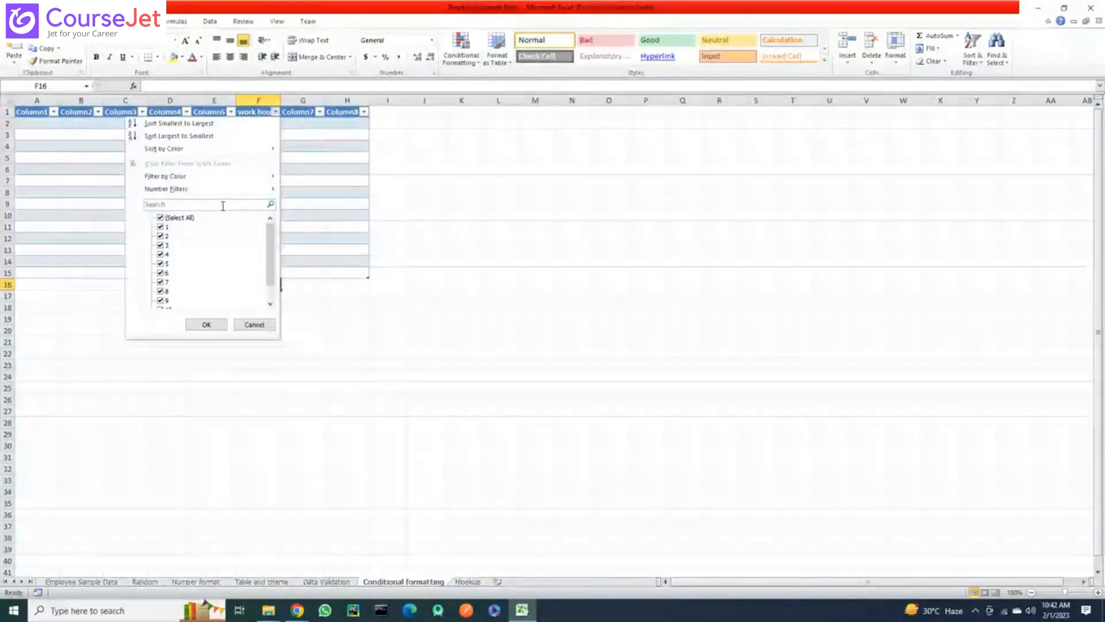
mouse_move(172, 176)
left_click(310, 199)
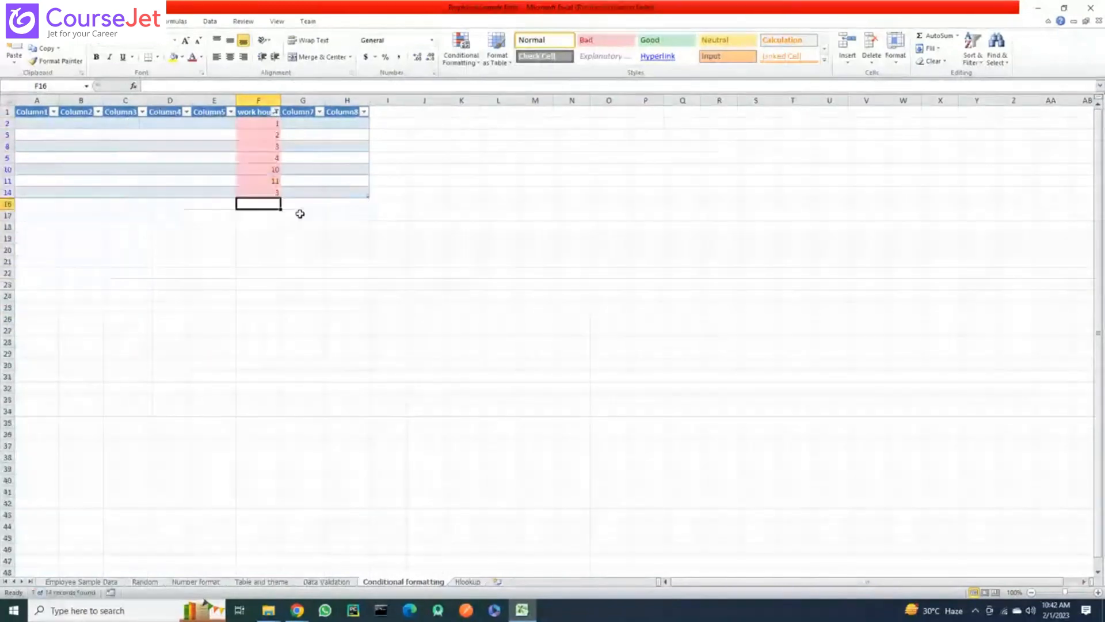
left_click_drag(40, 123, 362, 194)
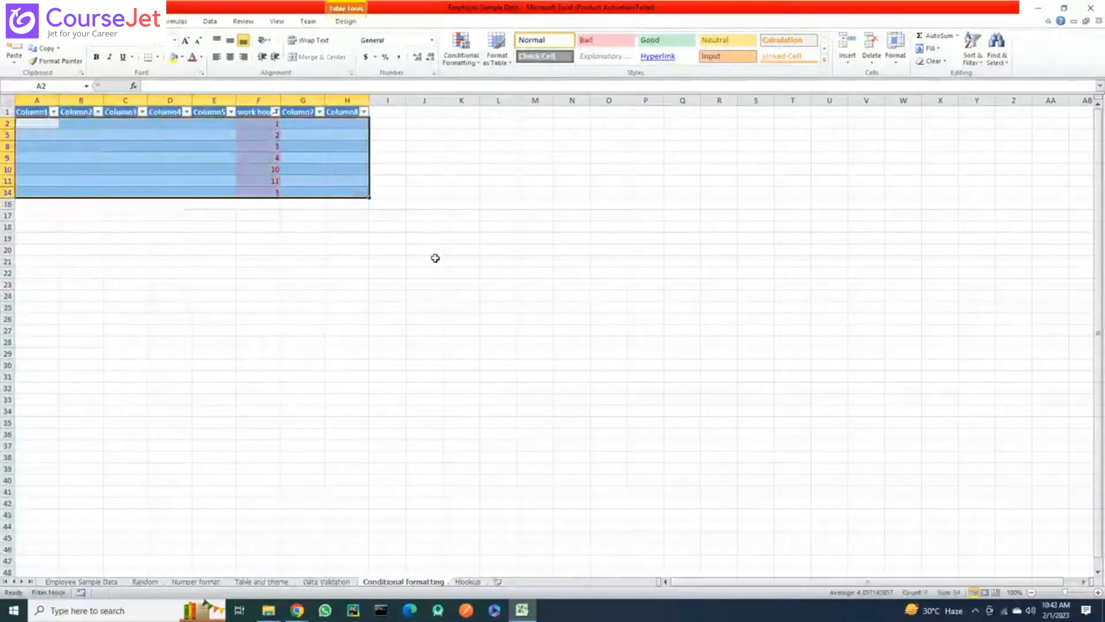
left_click(262, 230)
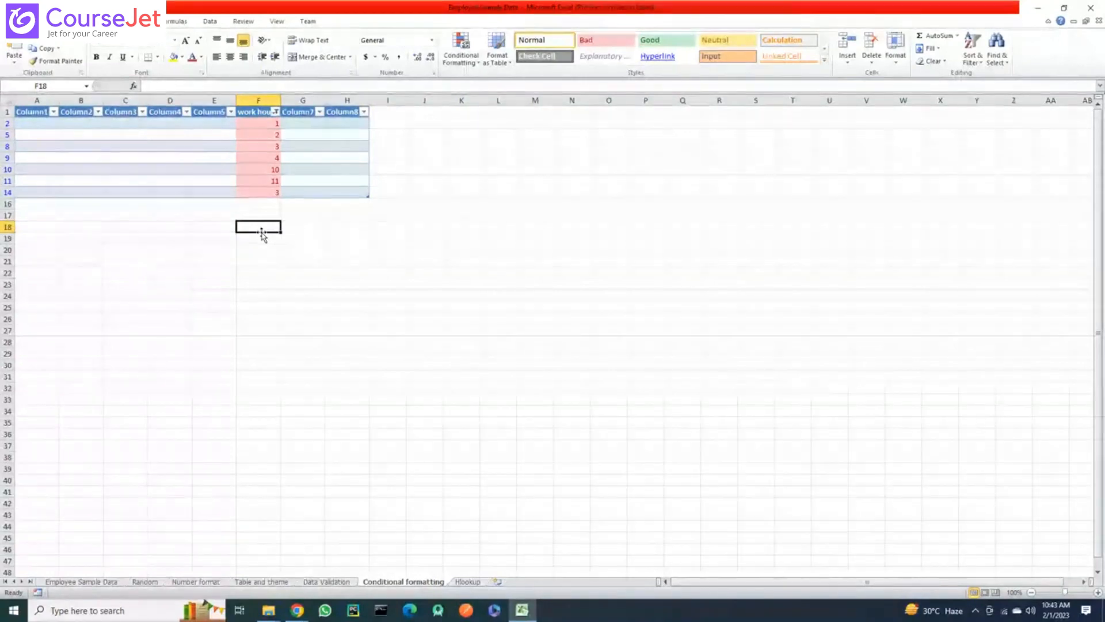
Enter the formula =RANDBETWEEN(50,99) in cell F22
left_click(264, 272)
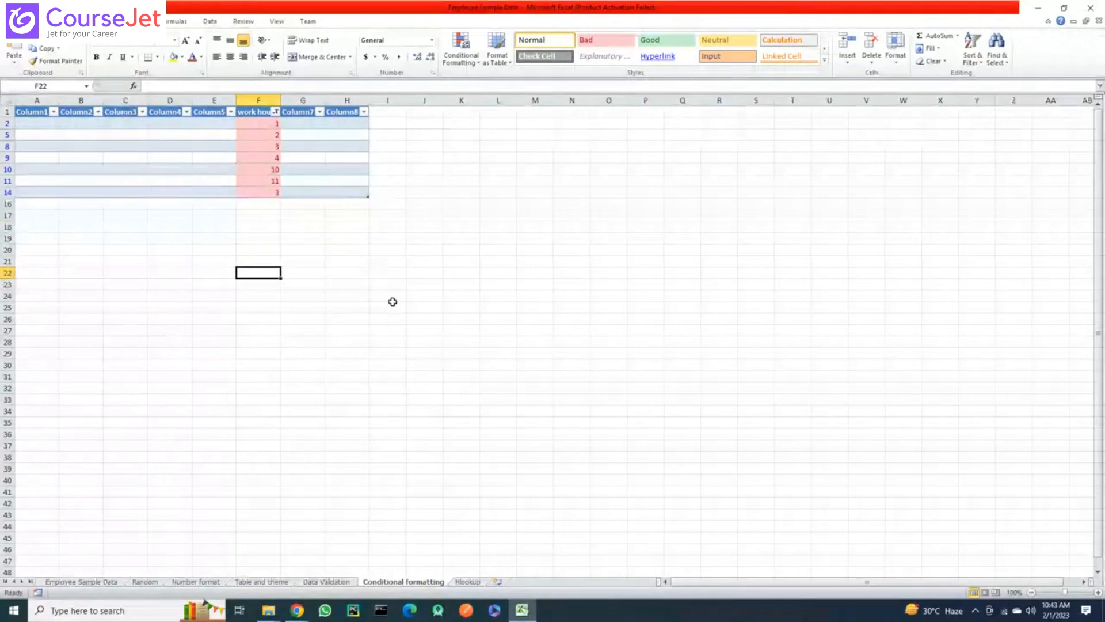
type("=rand")
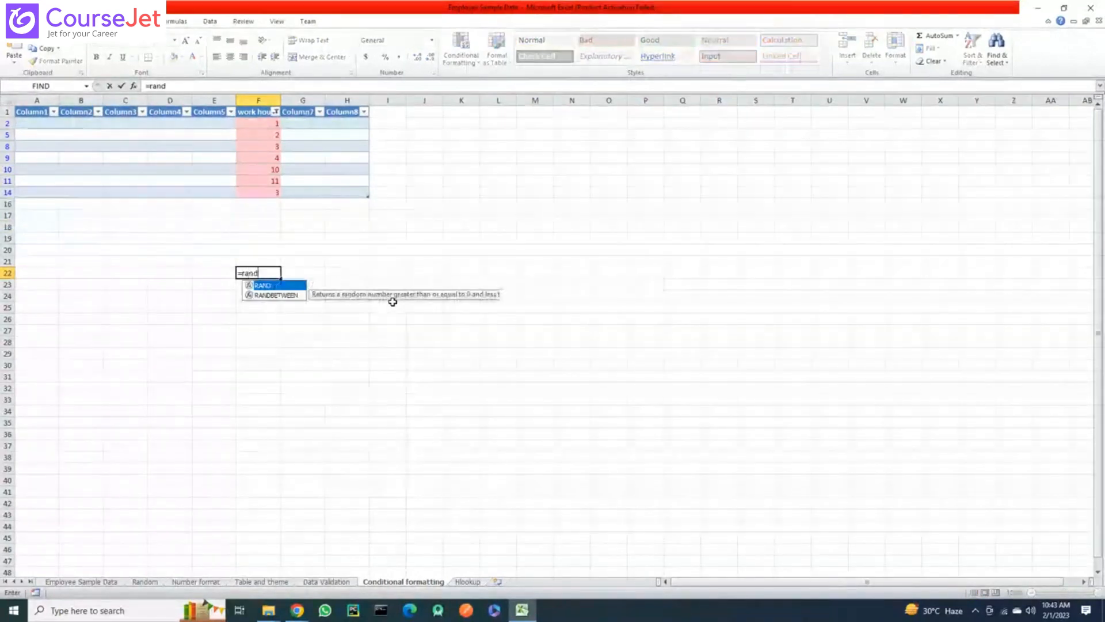
key("Down")
key("Tab")
type("50")
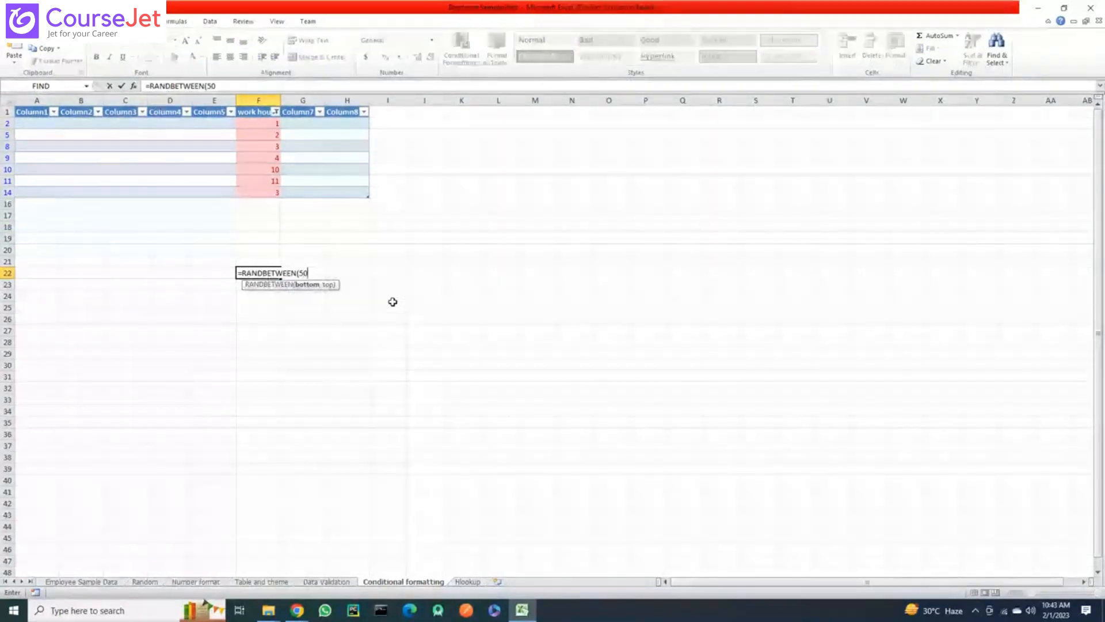
type(",99")
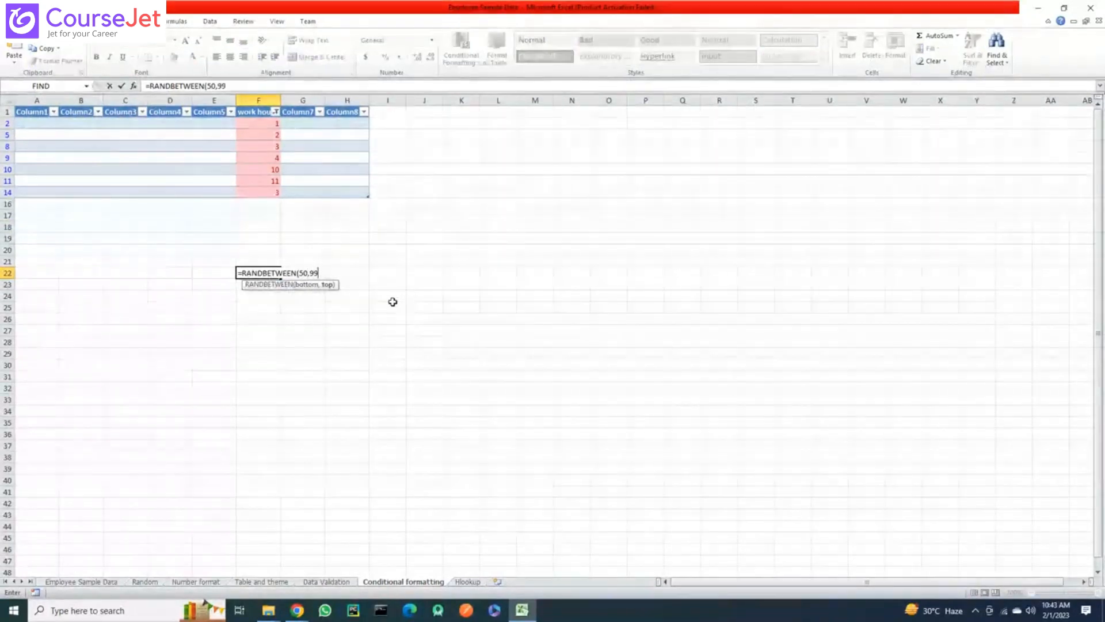
key("Return")
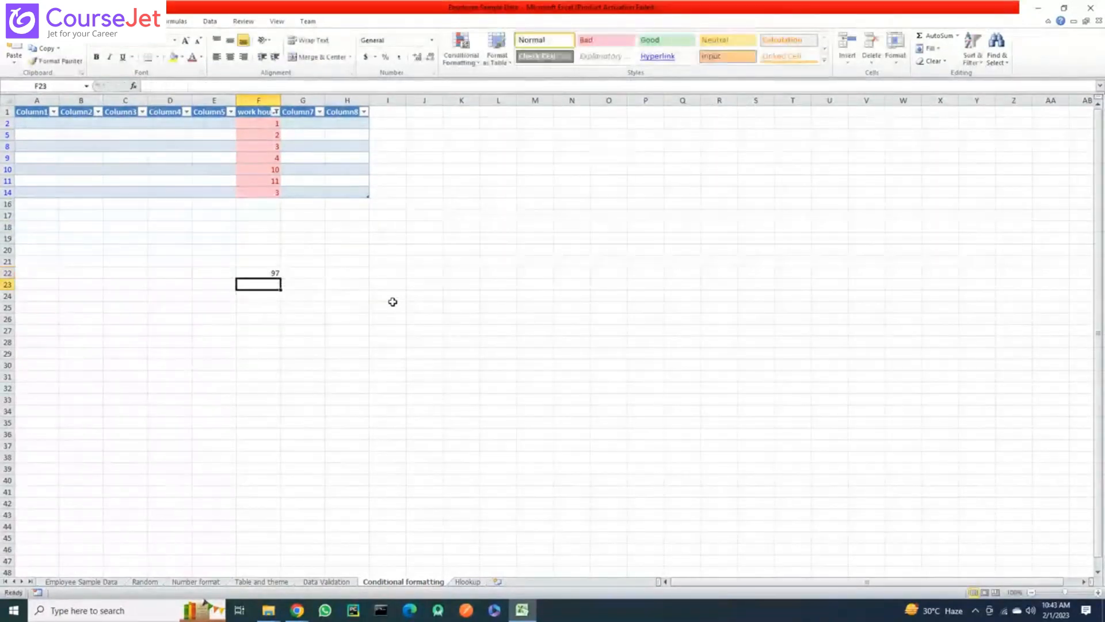
Fill the F22 random number formula down to row 26 and across to column J
key("Up")
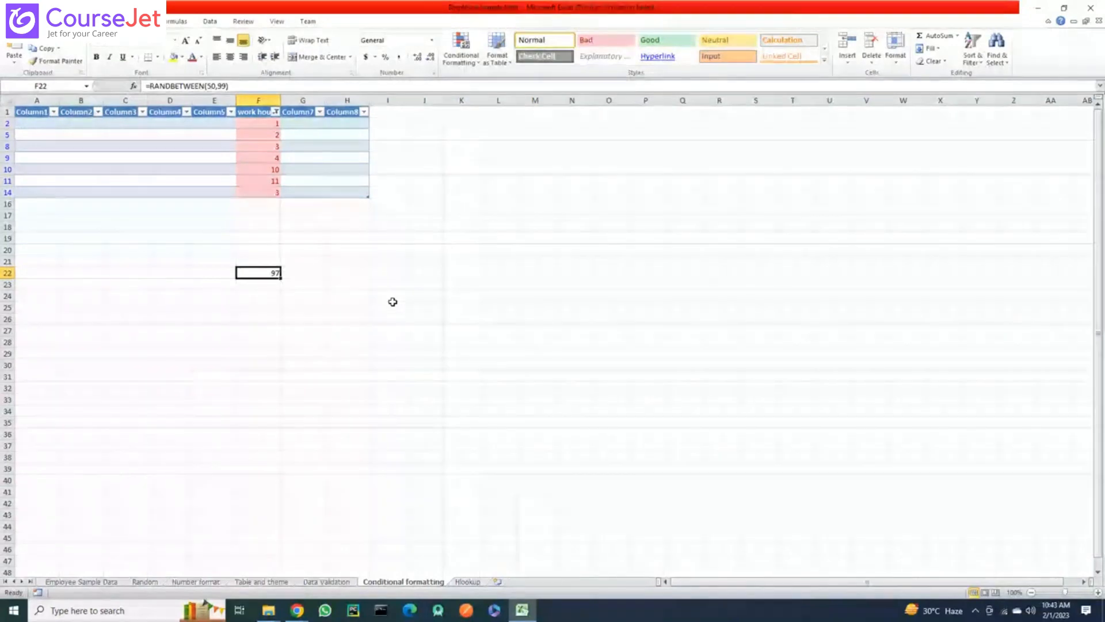
key("shift+Down")
key("shift+Down")
key("shift+Down")
key("shift+Down")
key("ctrl+d")
key("shift+Right")
key("shift+Right")
key("shift+Right")
key("shift+Right")
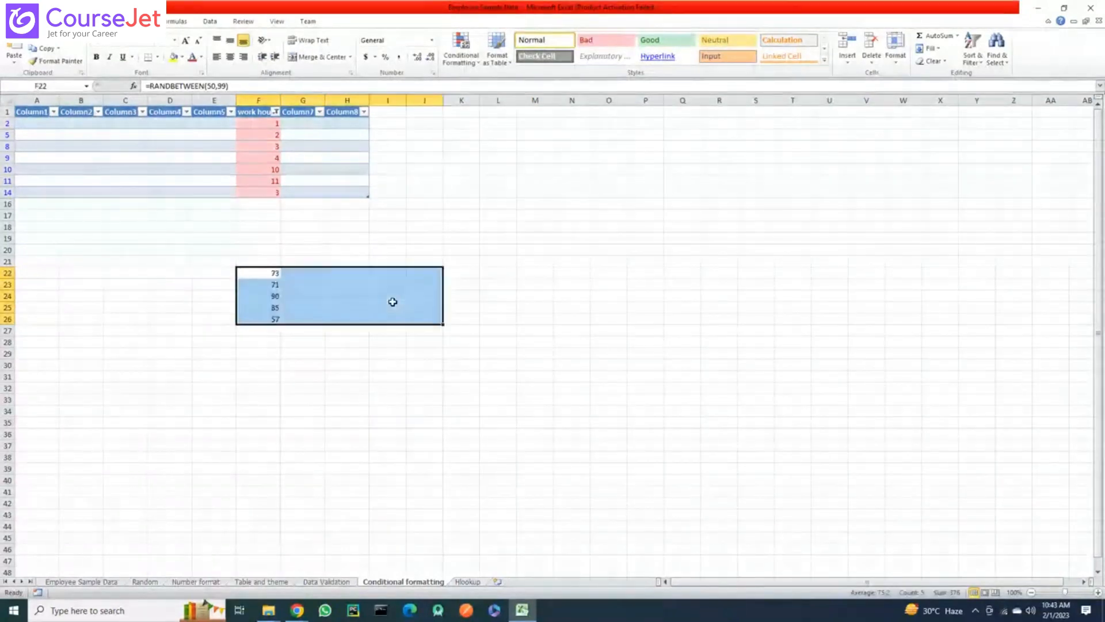
key("ctrl+r")
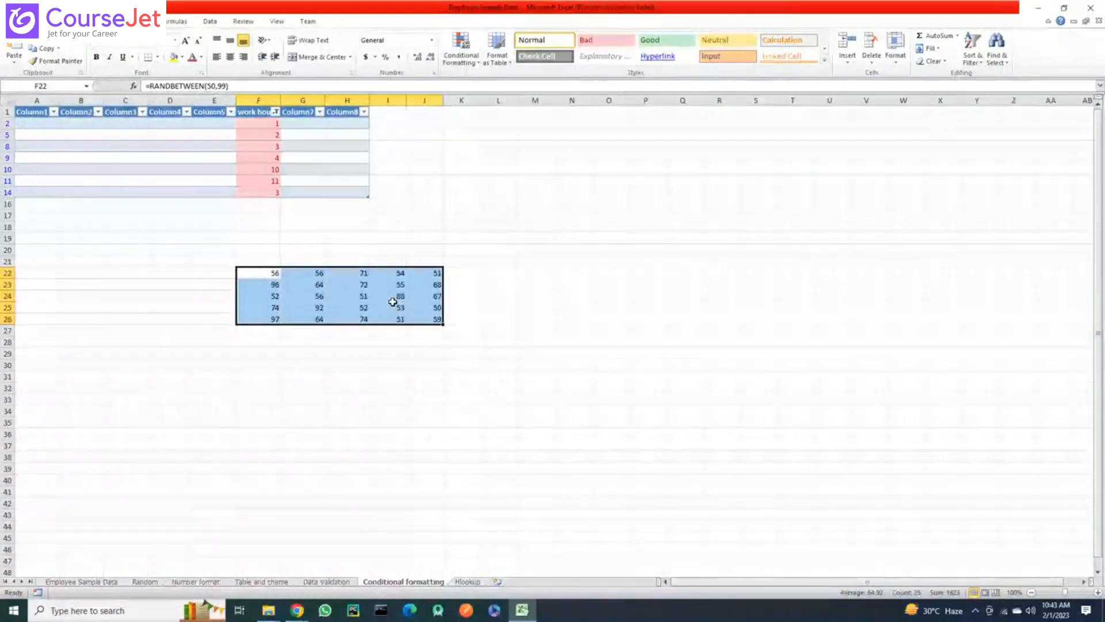
Replace the random number formulas in F22:J26 with their values by copying and pasting values only in place
key("ctrl+c")
left_click(13, 61)
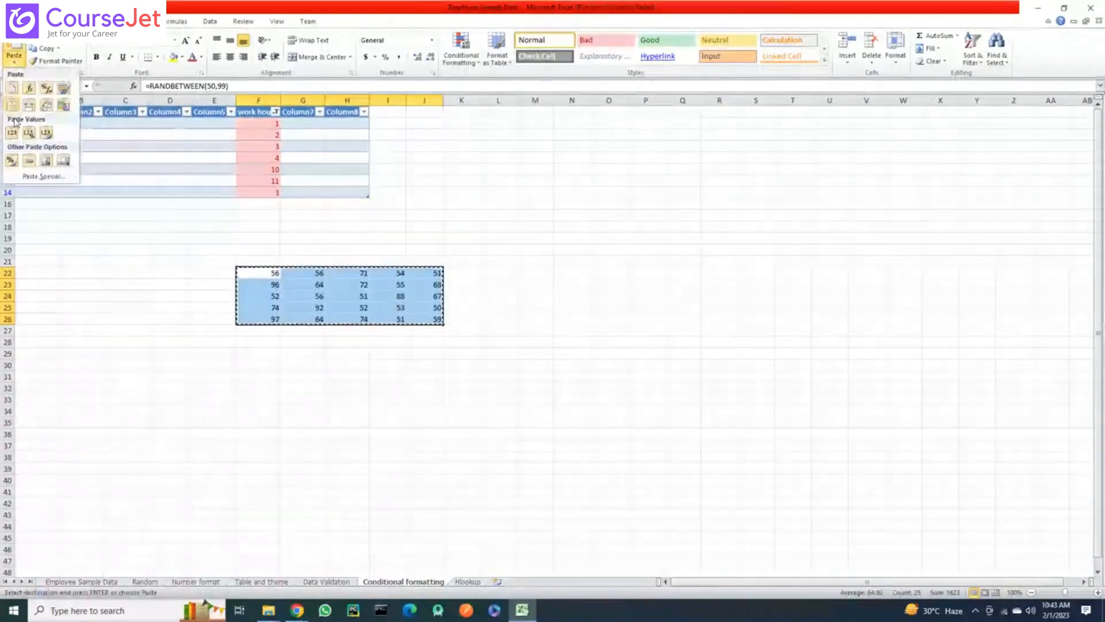
left_click(12, 132)
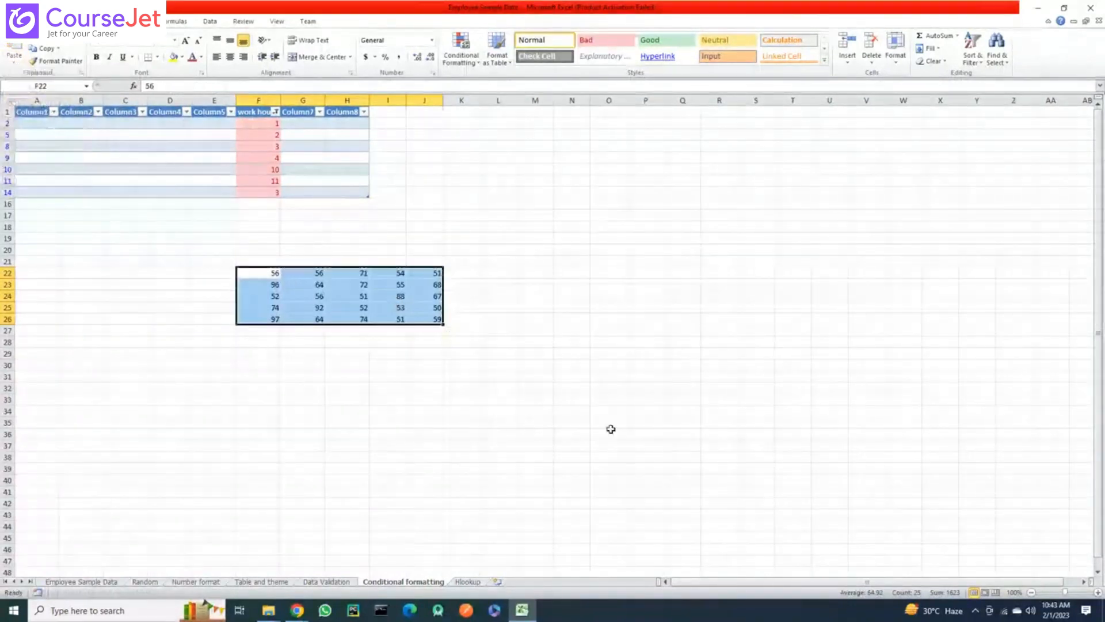
left_click(461, 51)
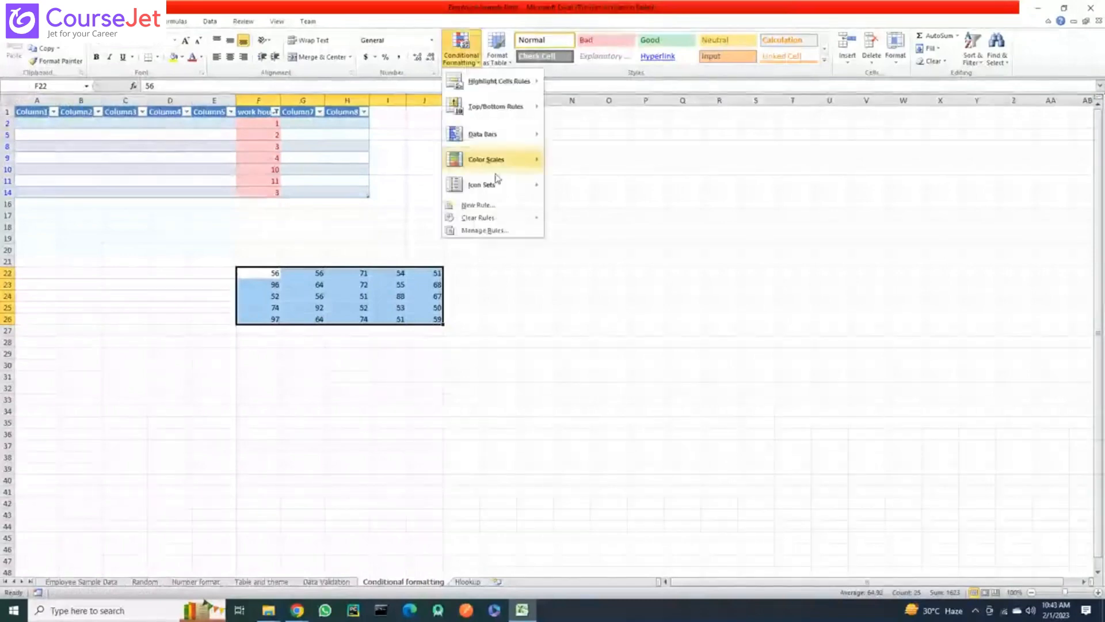
left_click(477, 205)
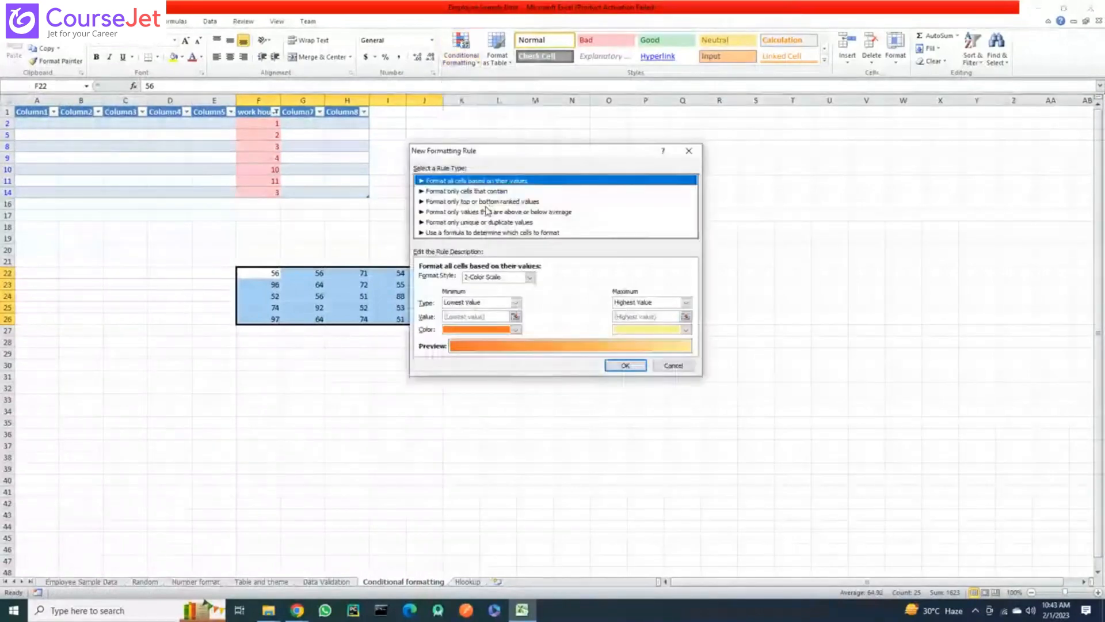
left_click_drag(518, 151, 636, 140)
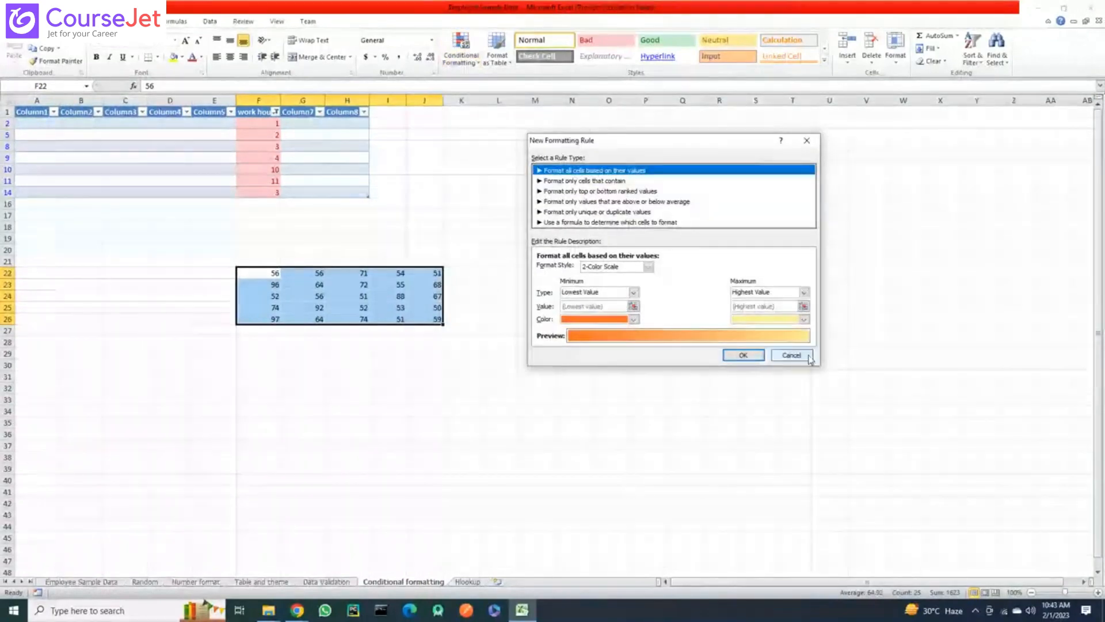
left_click(809, 356)
Begin an =is formula in M29 to examine the ISNUMBER and ISODD function descriptions, and cancel the entry
left_click(524, 358)
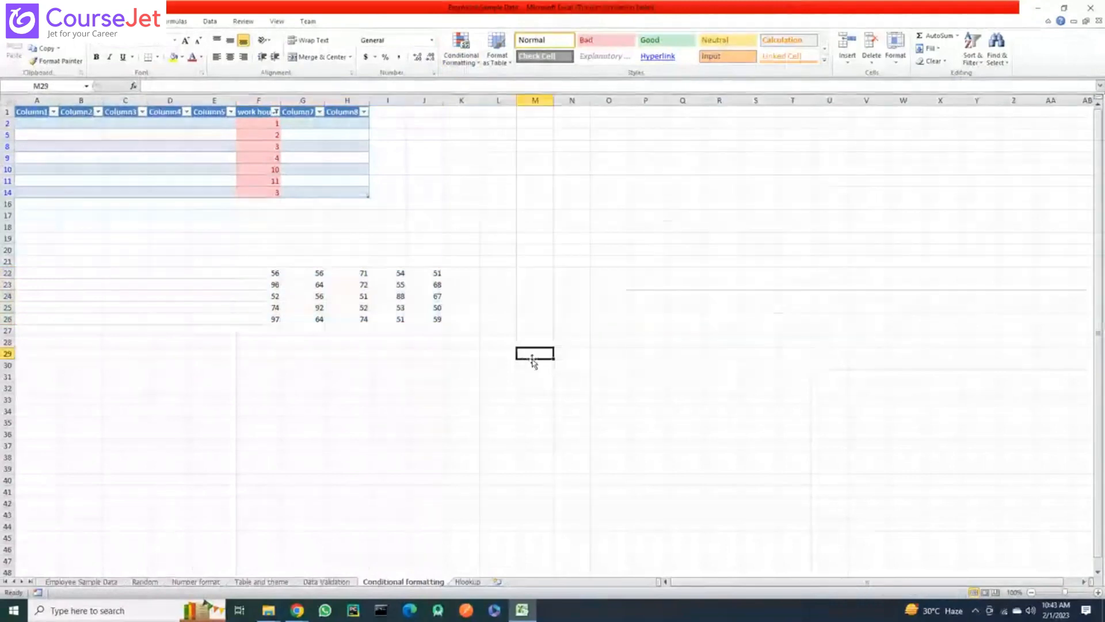
type("=i")
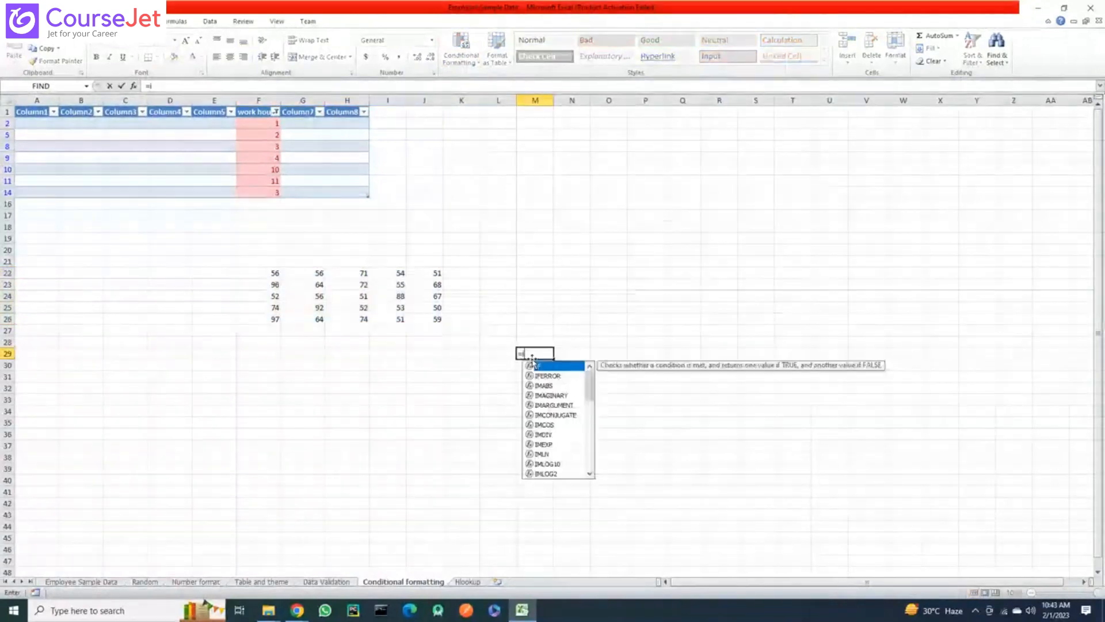
type("s")
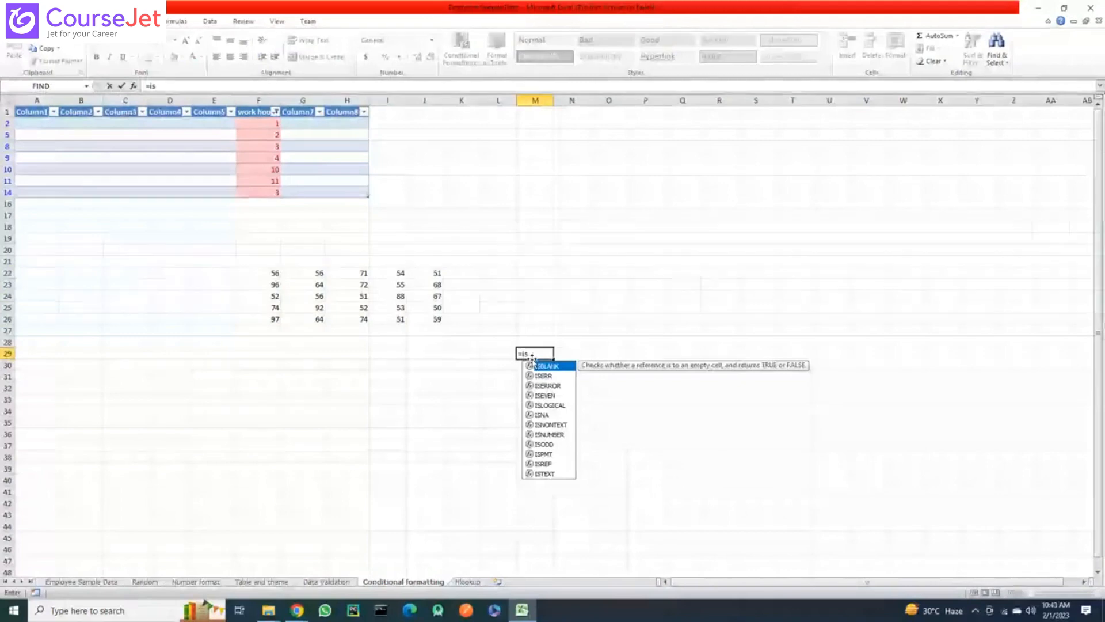
left_click(551, 434)
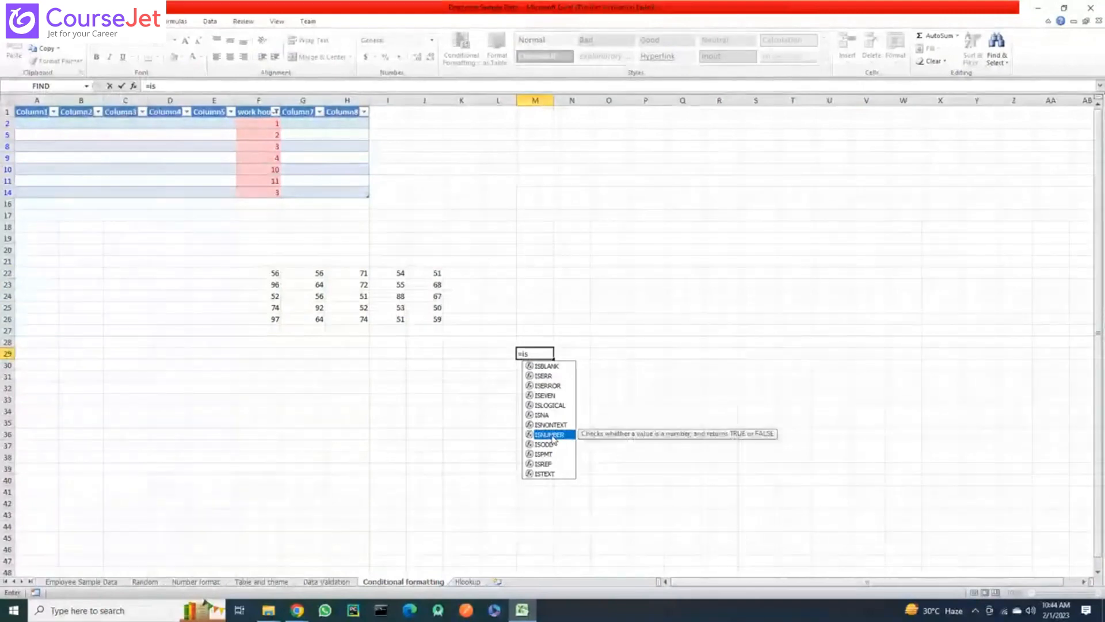
left_click(549, 444)
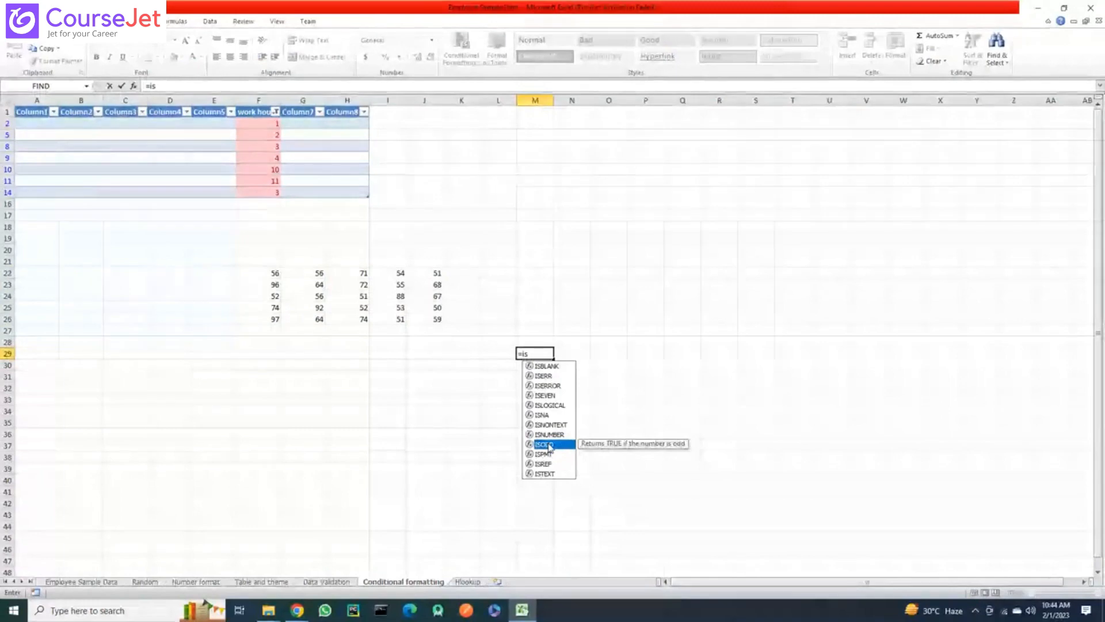
key("Escape")
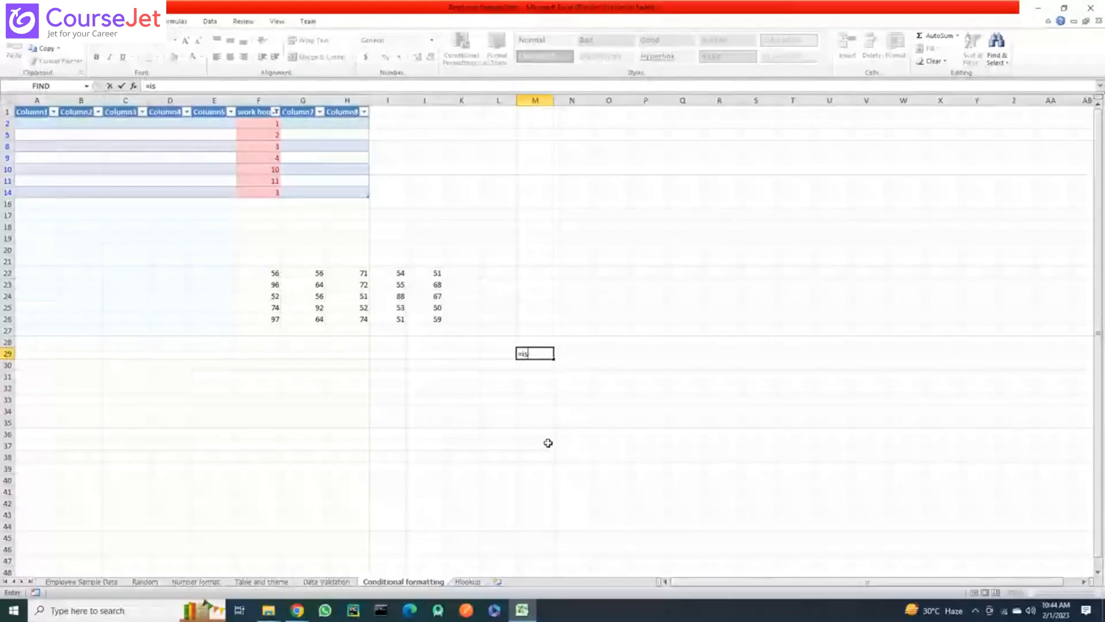
key("Escape")
Select F22:J26 and review the conditional formatting rules for the current selection and for This Worksheet
left_click_drag(271, 273, 430, 320)
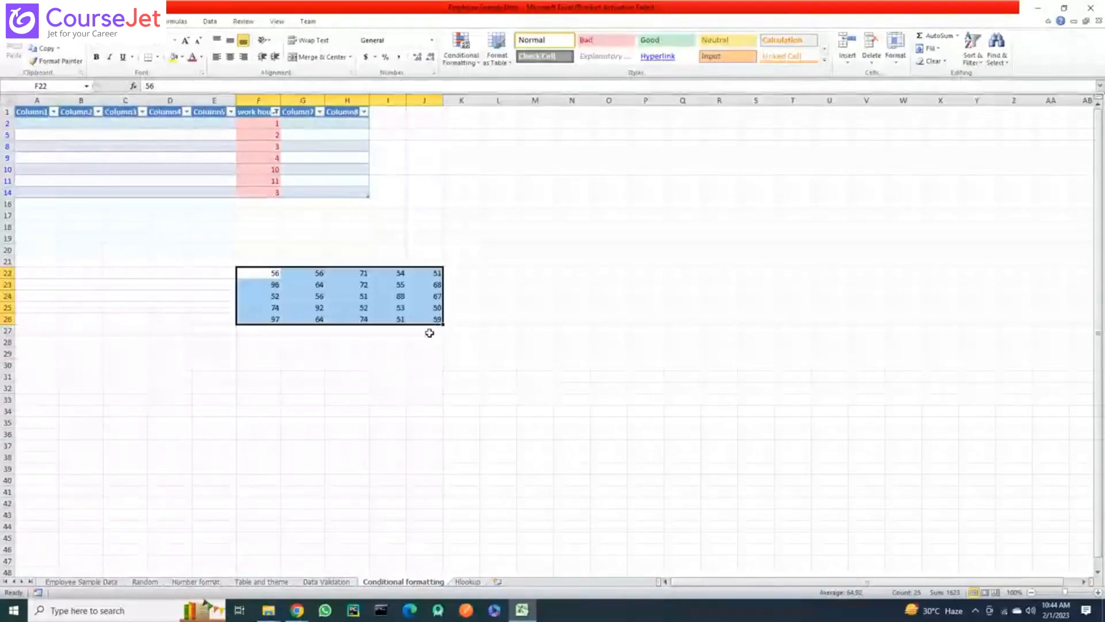
left_click(460, 45)
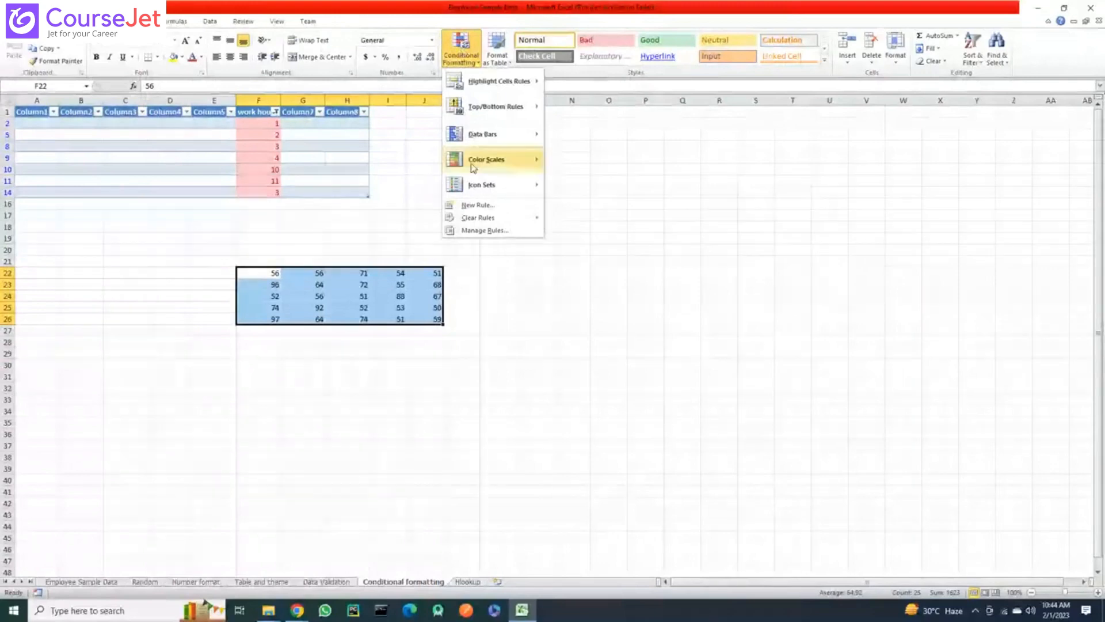
left_click(481, 231)
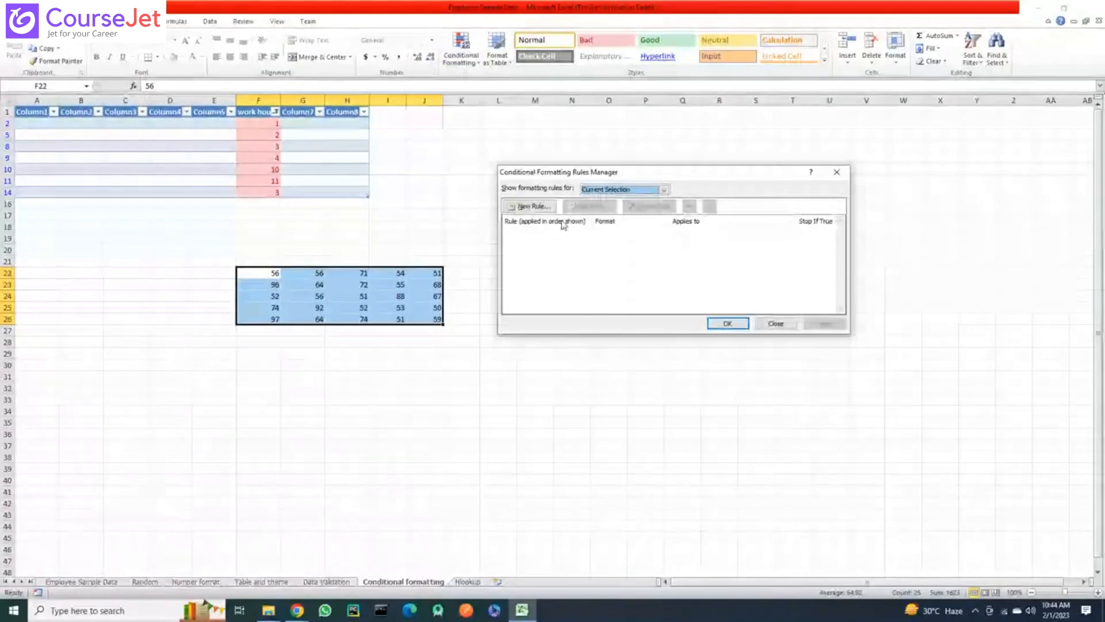
left_click(776, 323)
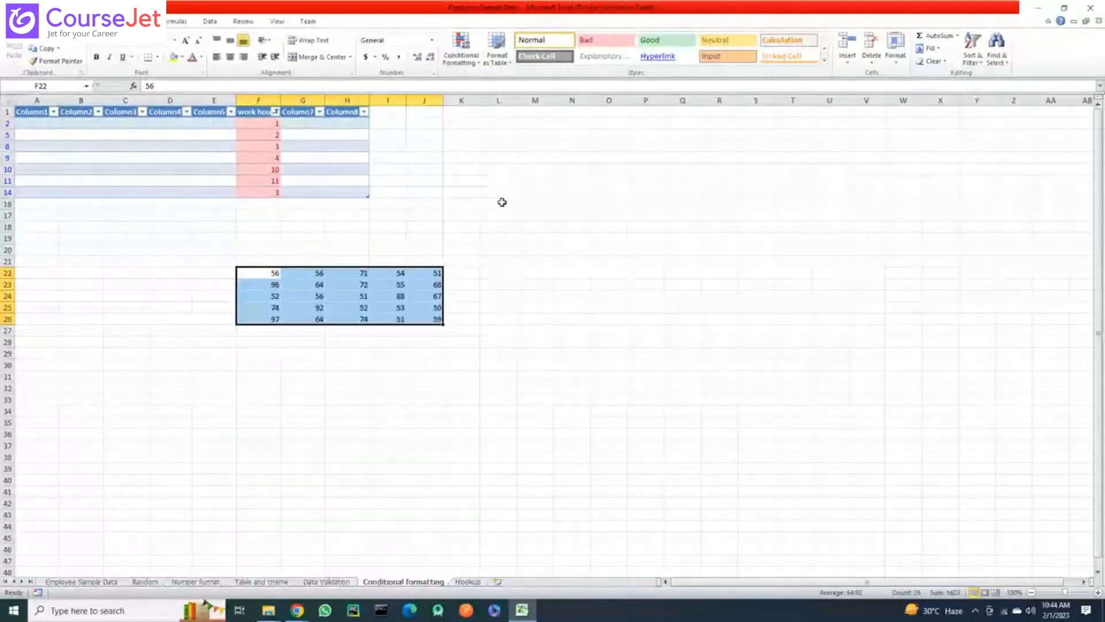
left_click(461, 49)
left_click(482, 230)
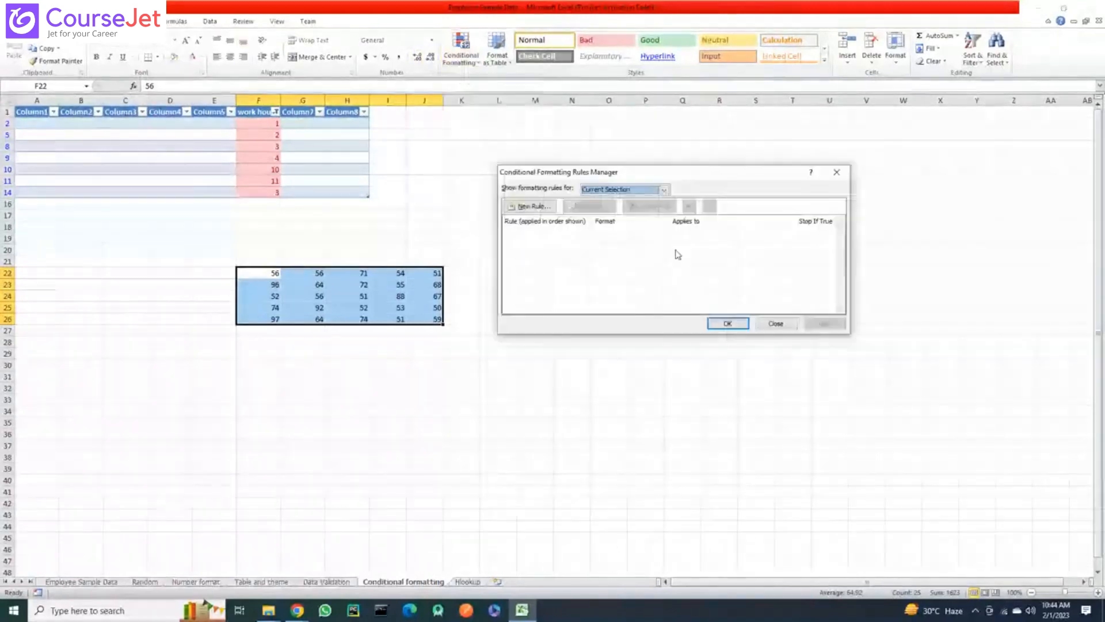
left_click(665, 189)
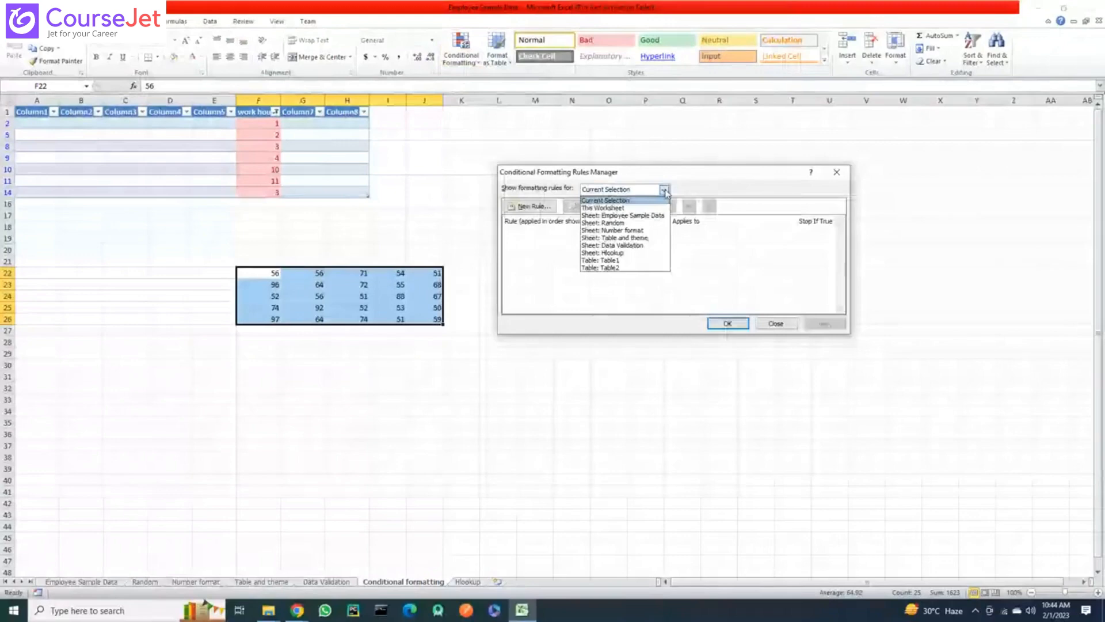
left_click(624, 208)
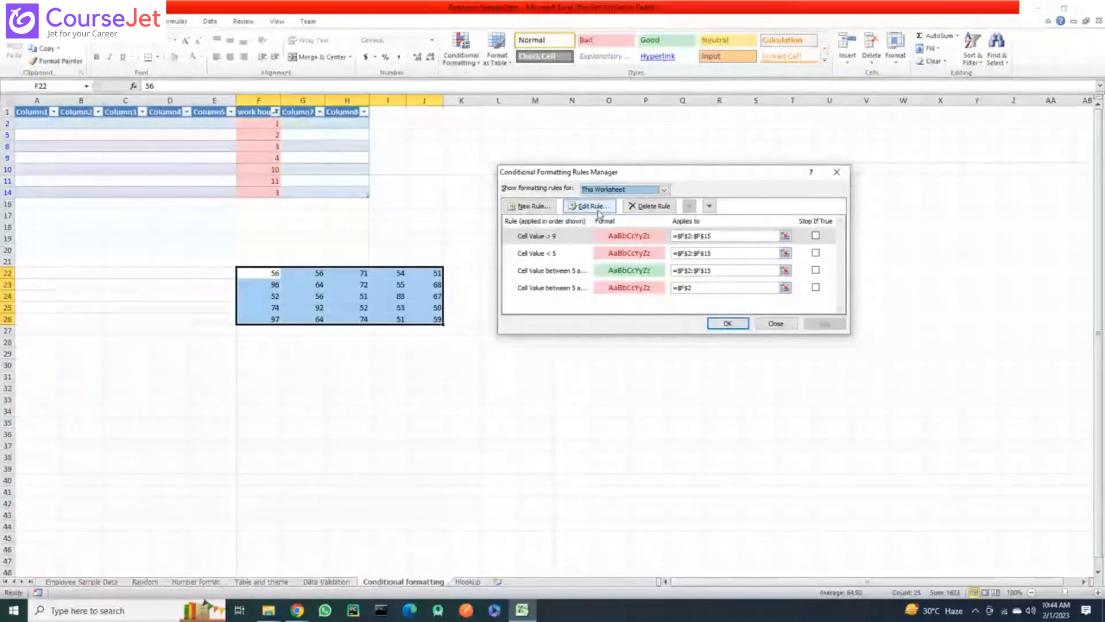
left_click(777, 323)
Create a formula-based conditional formatting rule for F22:J26 using the ISODD formula on cell F1
scroll(455, 62, "down", 1)
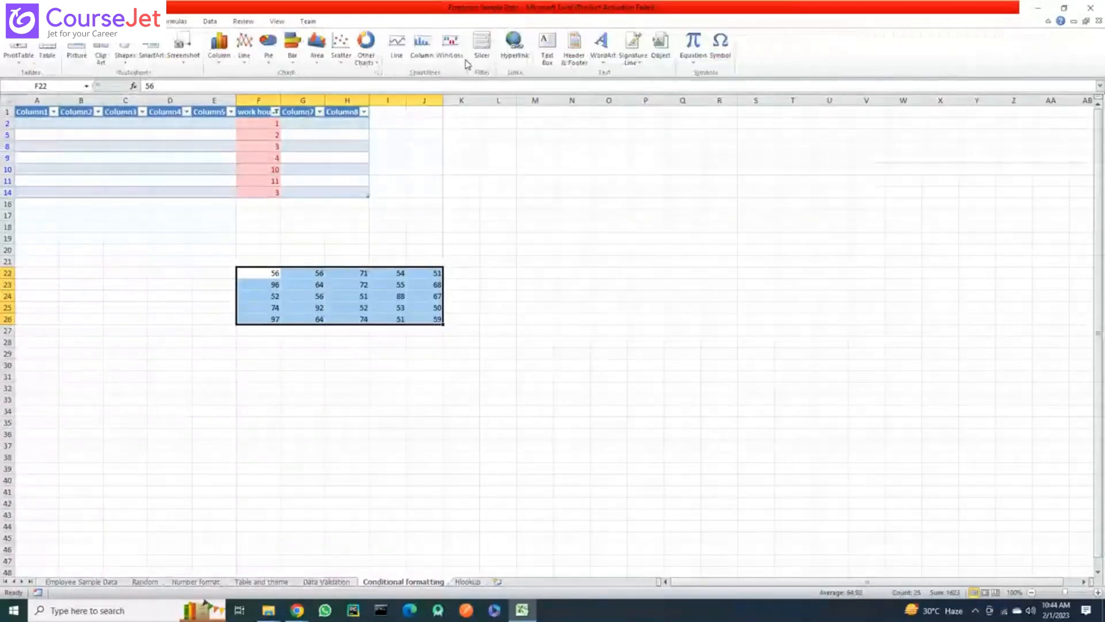
scroll(349, 32, "up", 1)
left_click(461, 58)
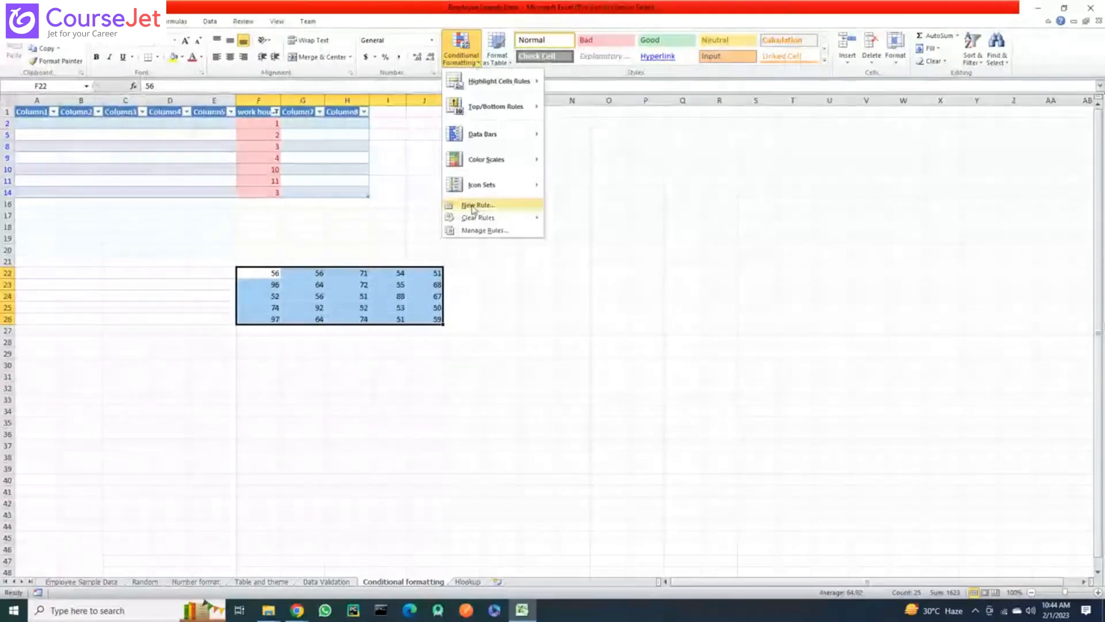
left_click(478, 231)
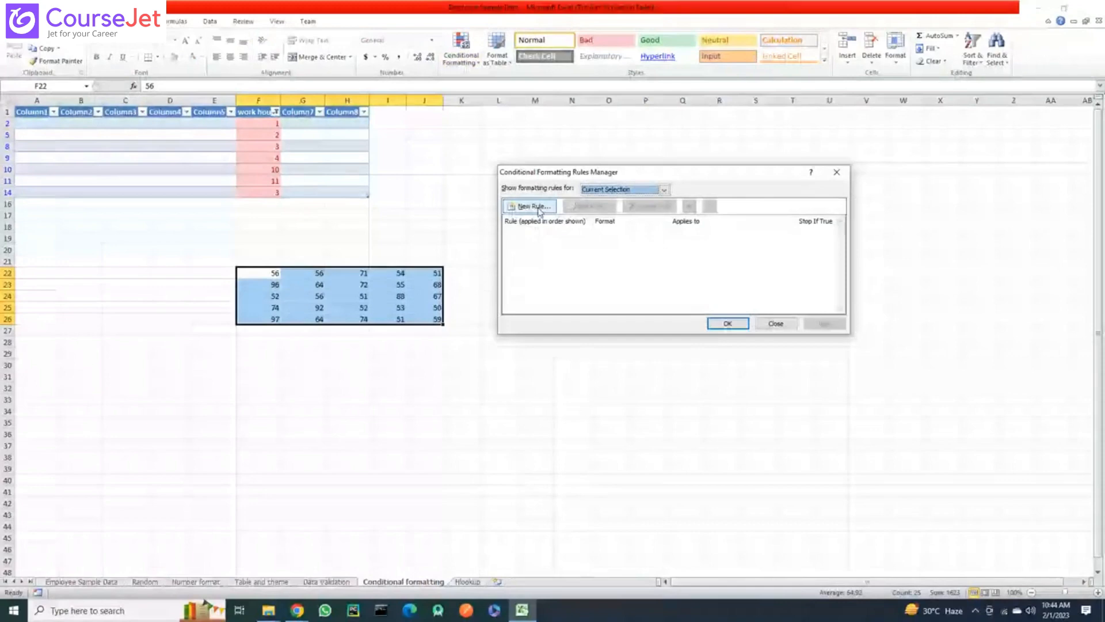
left_click(539, 210)
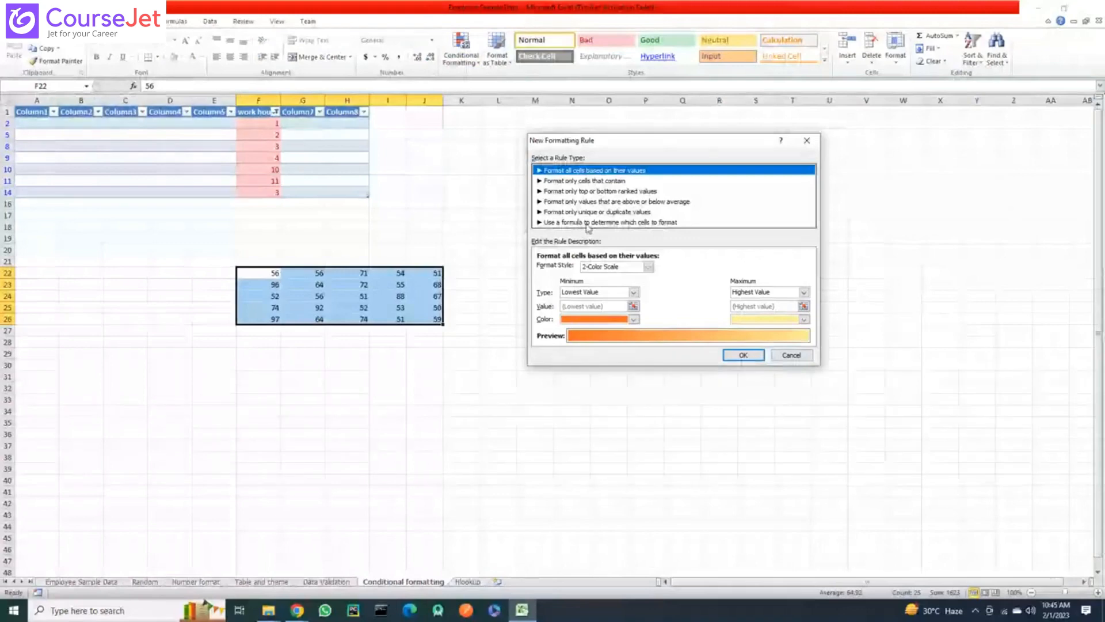
left_click(586, 222)
left_click(577, 270)
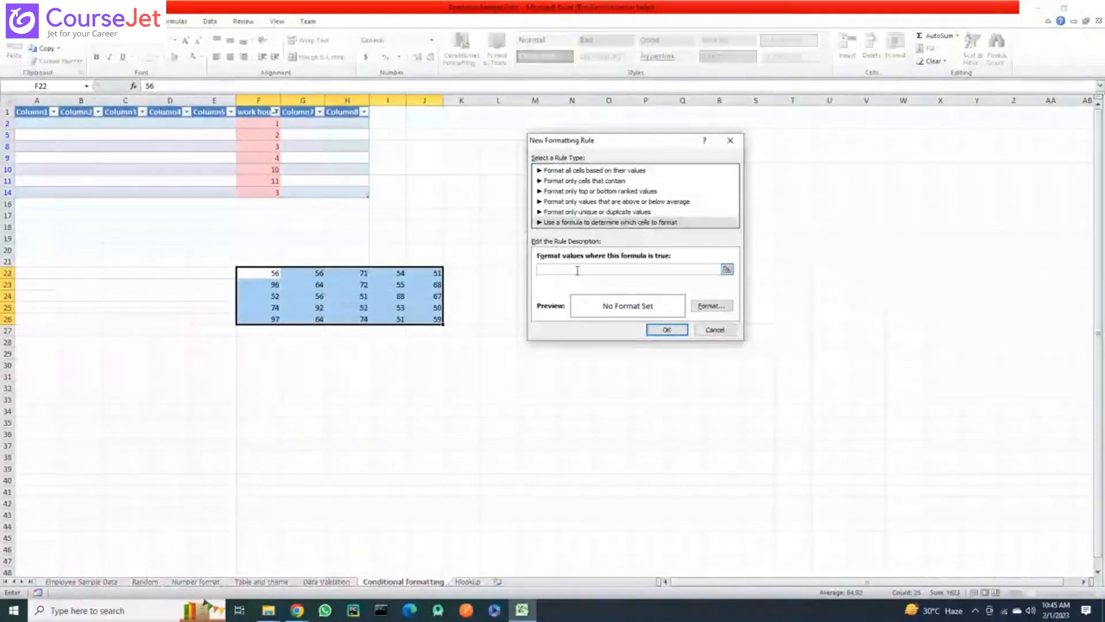
type("=isodd")
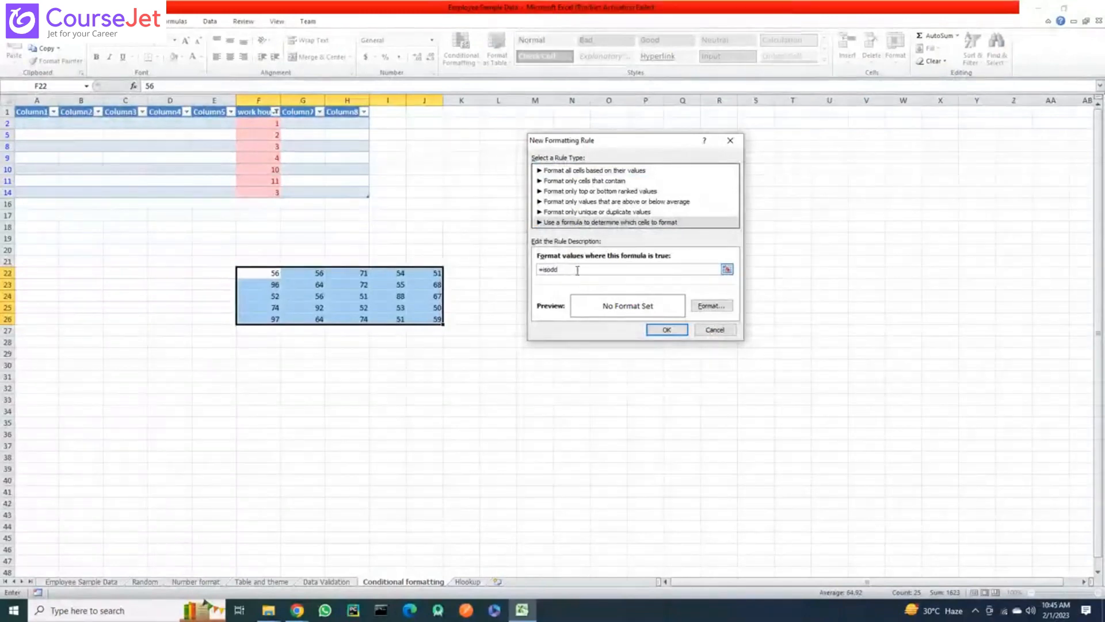
type("(")
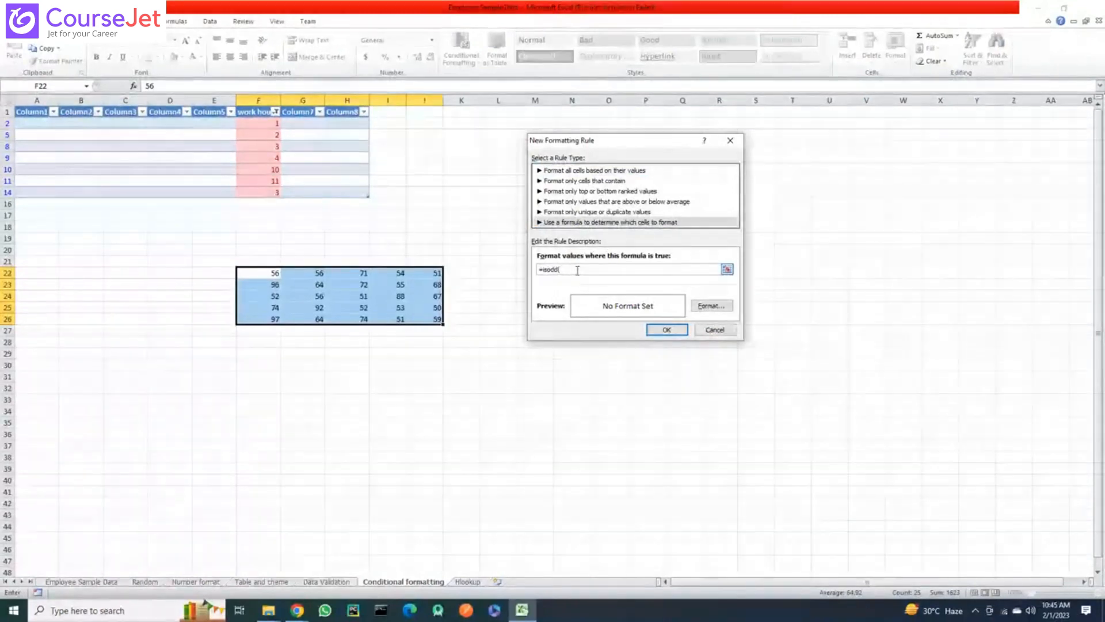
type("F1")
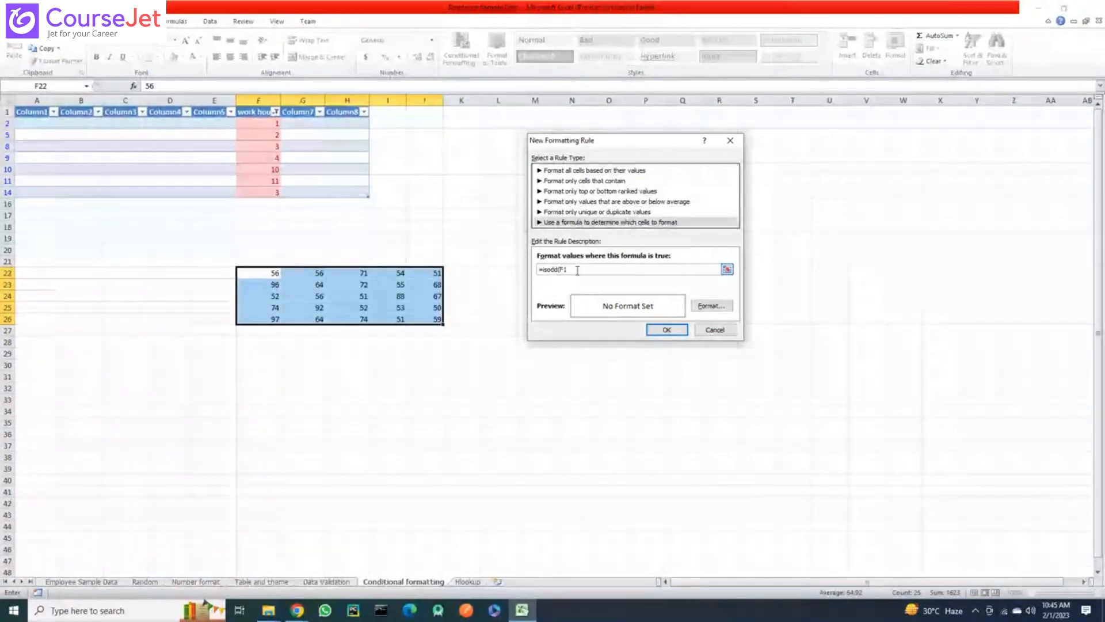
Set a light green fill as the ISODD rule's format and apply the rule to F22:J26
left_click(712, 306)
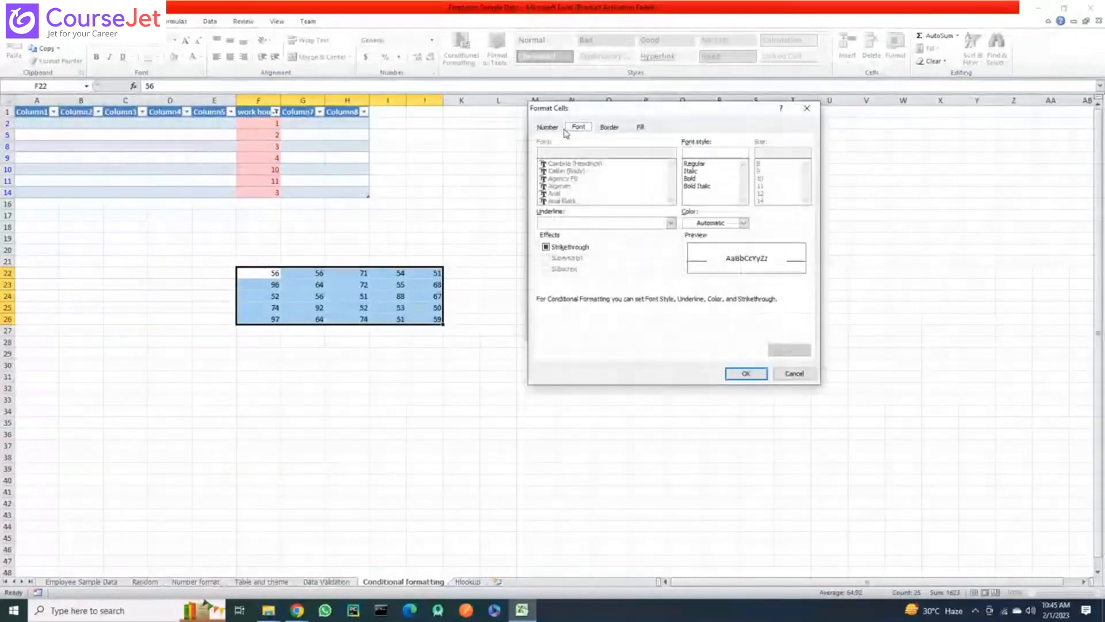
left_click(643, 127)
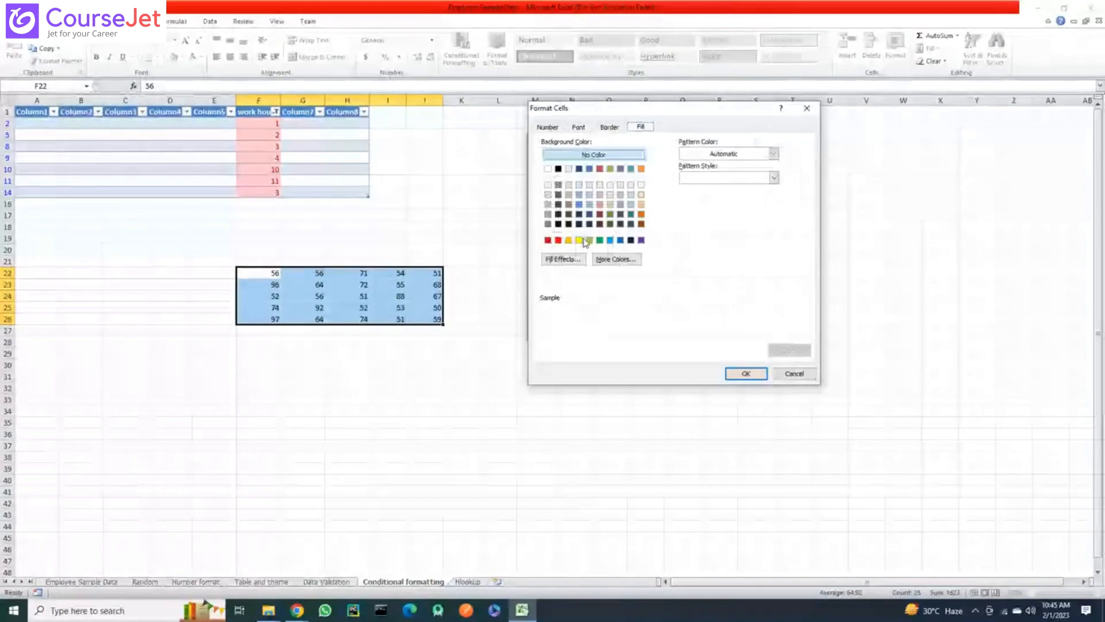
left_click(585, 241)
left_click(746, 374)
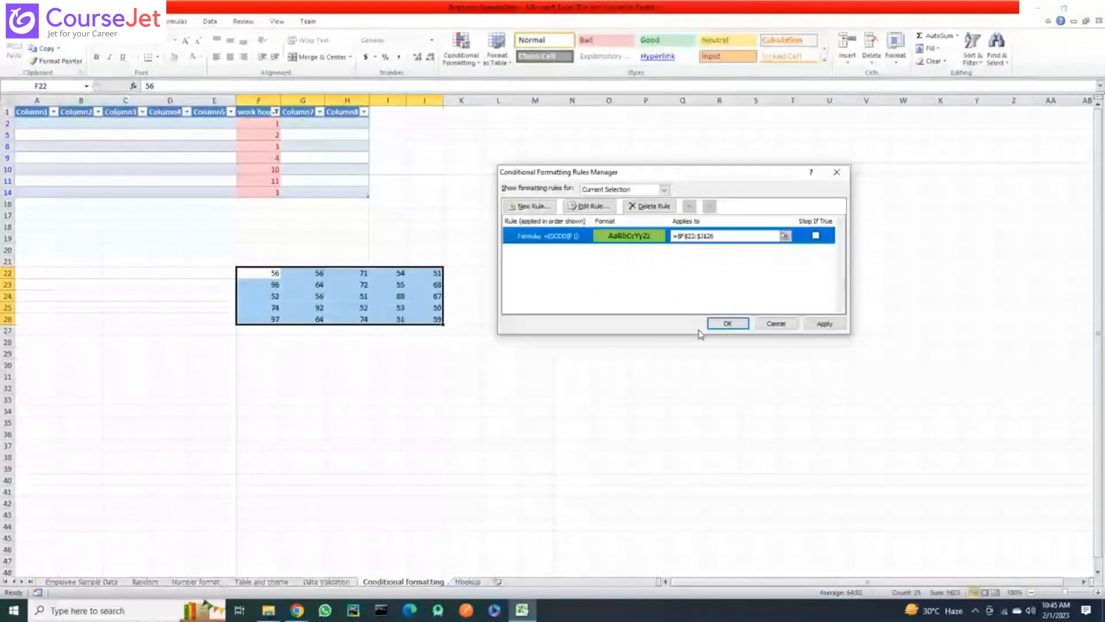
left_click(723, 323)
left_click(517, 331)
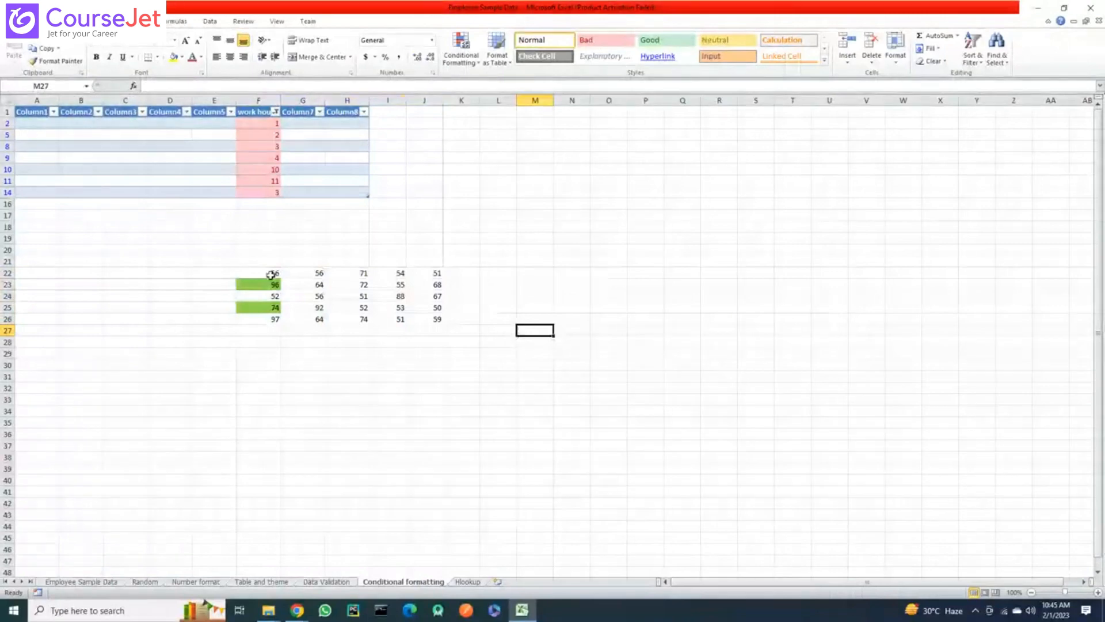
Edit the ISODD rule on F22:J26 so its formula is =ISODD($F$22:$J$26), and apply it
left_click_drag(272, 275, 422, 318)
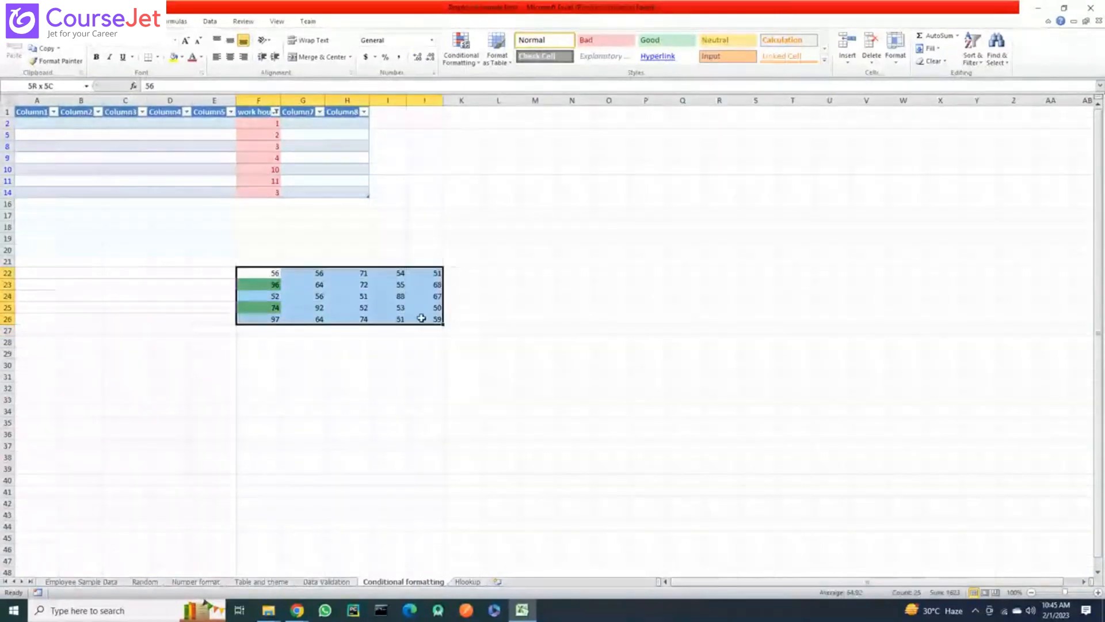
left_click(473, 54)
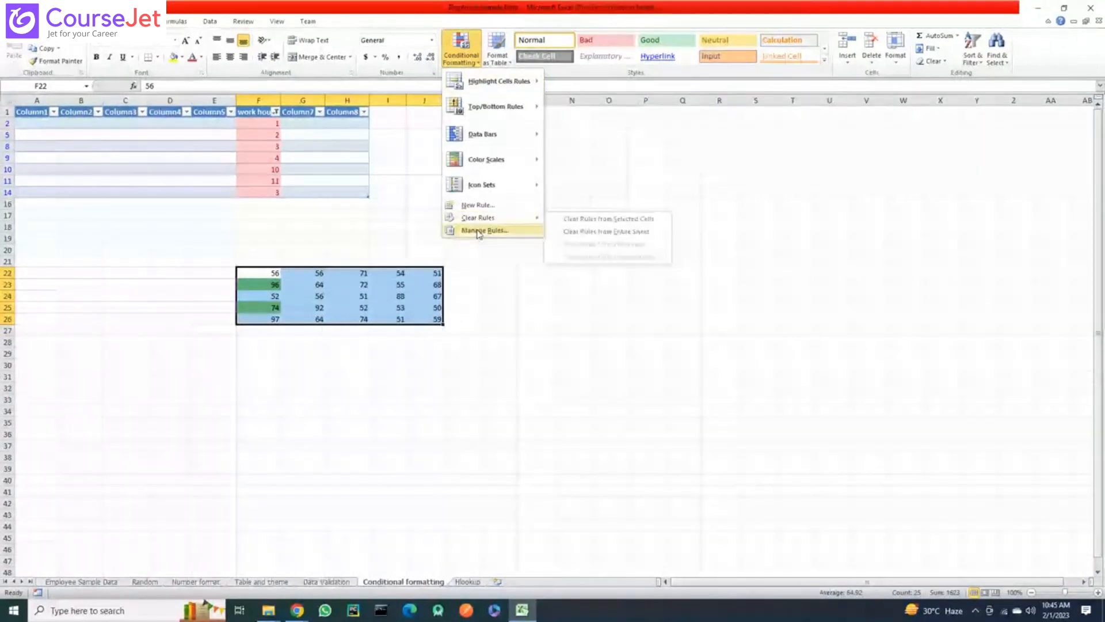
left_click(478, 232)
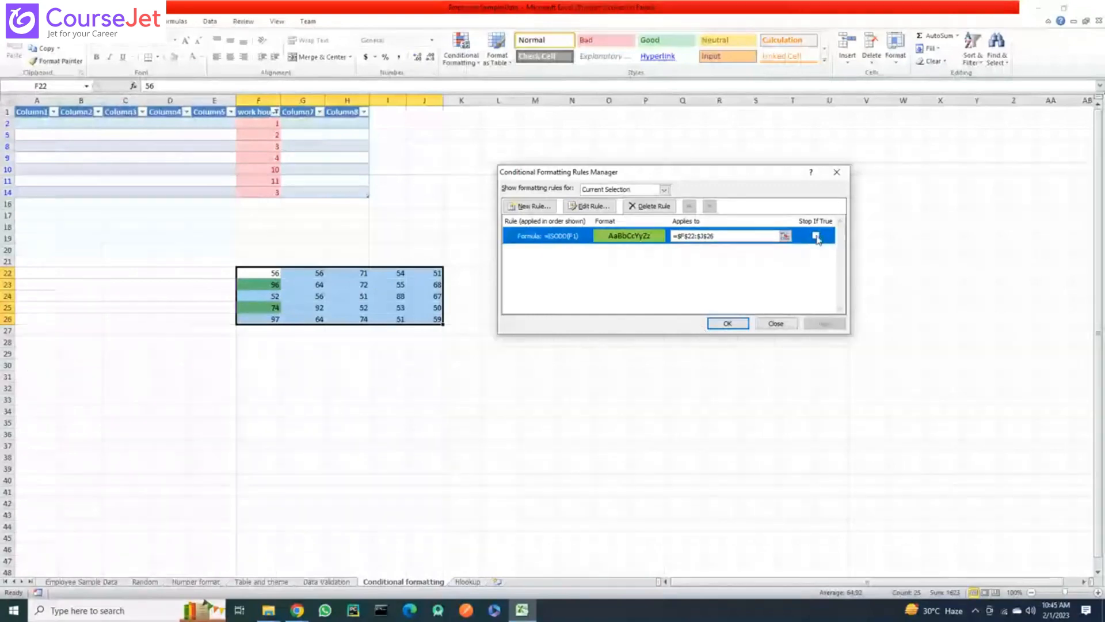
left_click(785, 236)
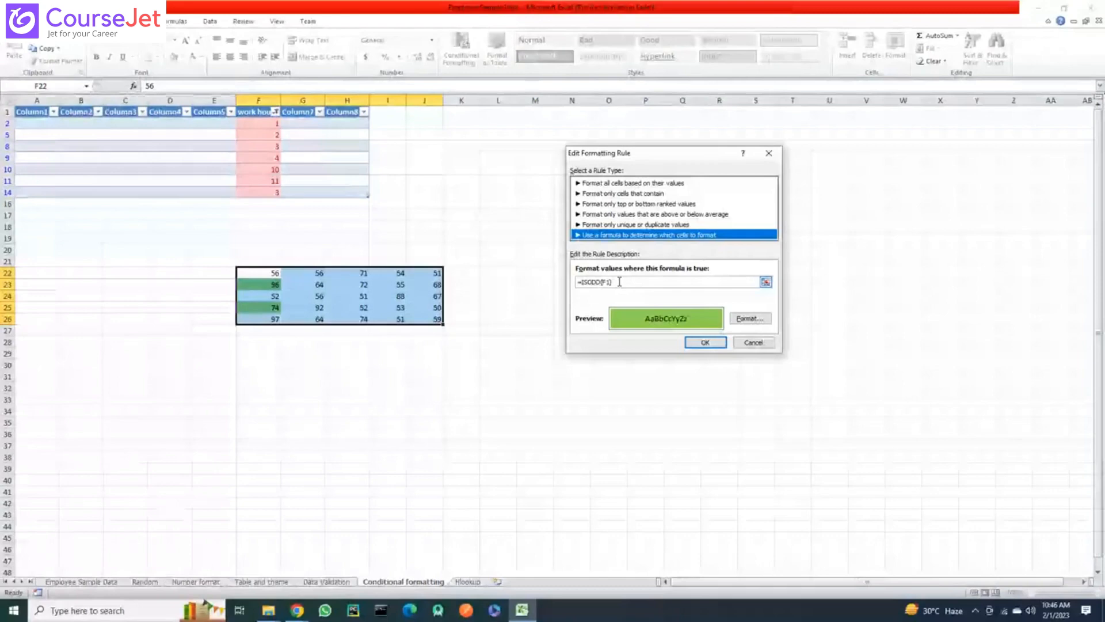
left_click(619, 281)
key("BackSpace")
key("BackSpace")
key("BackSpace")
type(")")
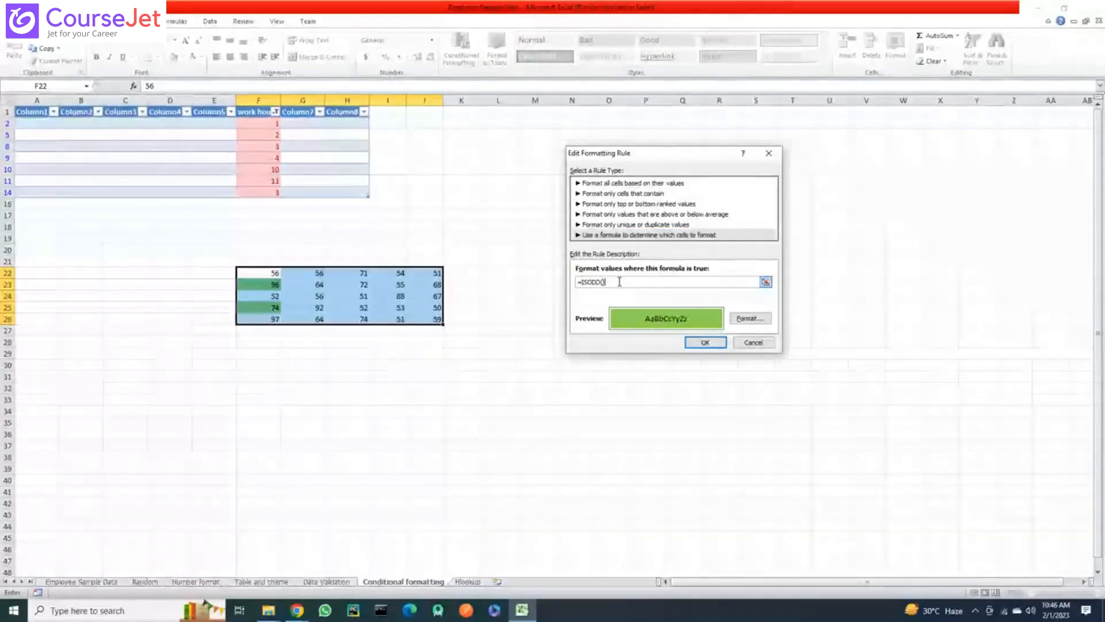
left_click(765, 281)
left_click_drag(259, 273, 437, 319)
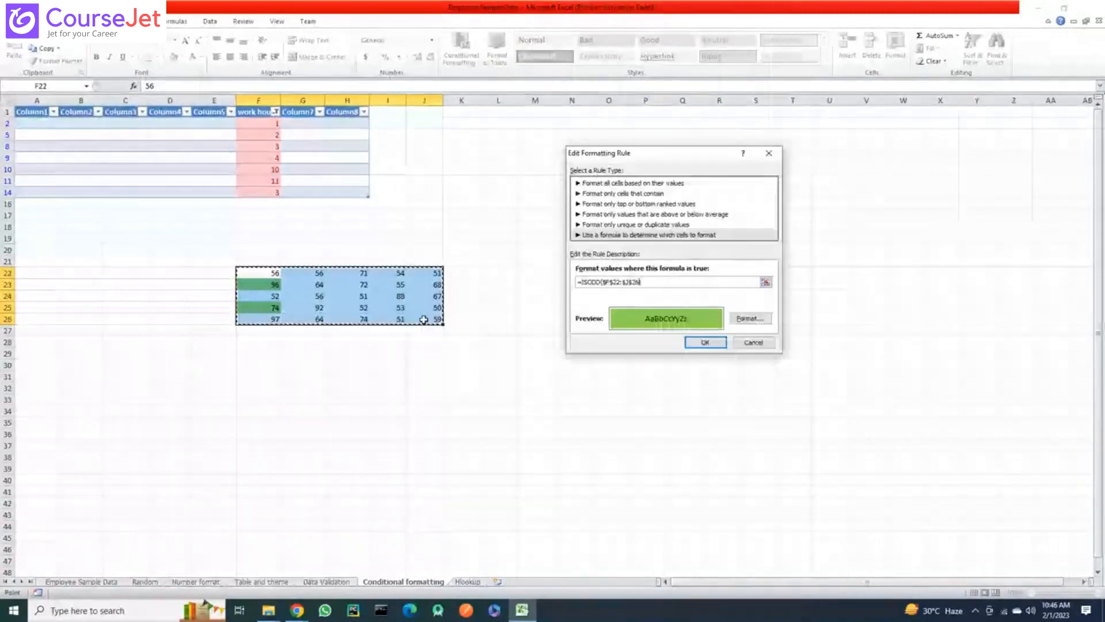
left_click(713, 343)
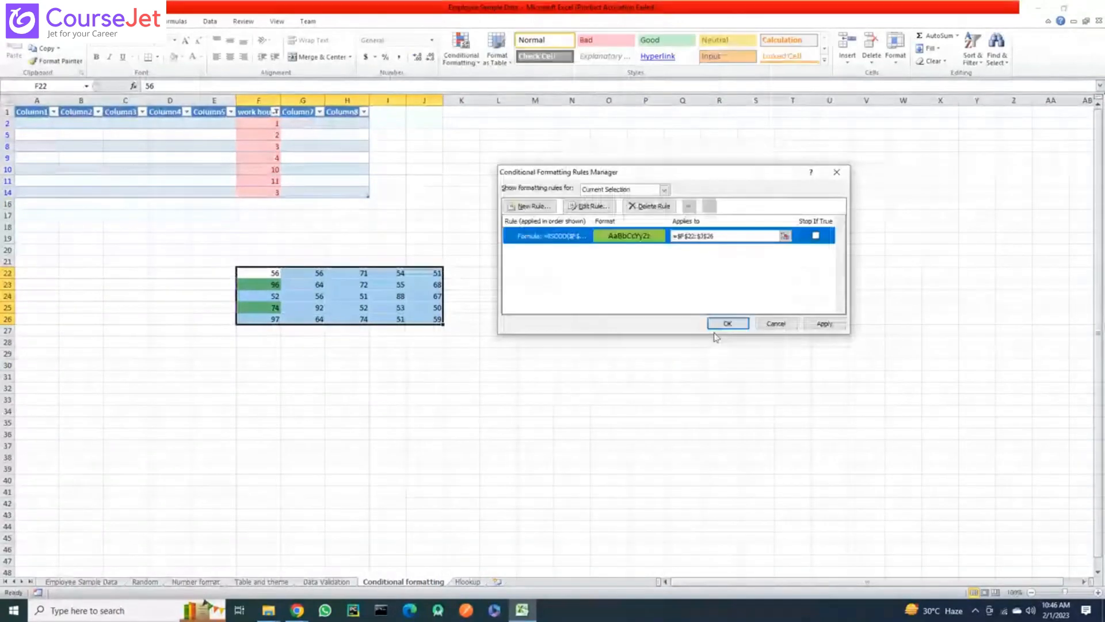
left_click(825, 324)
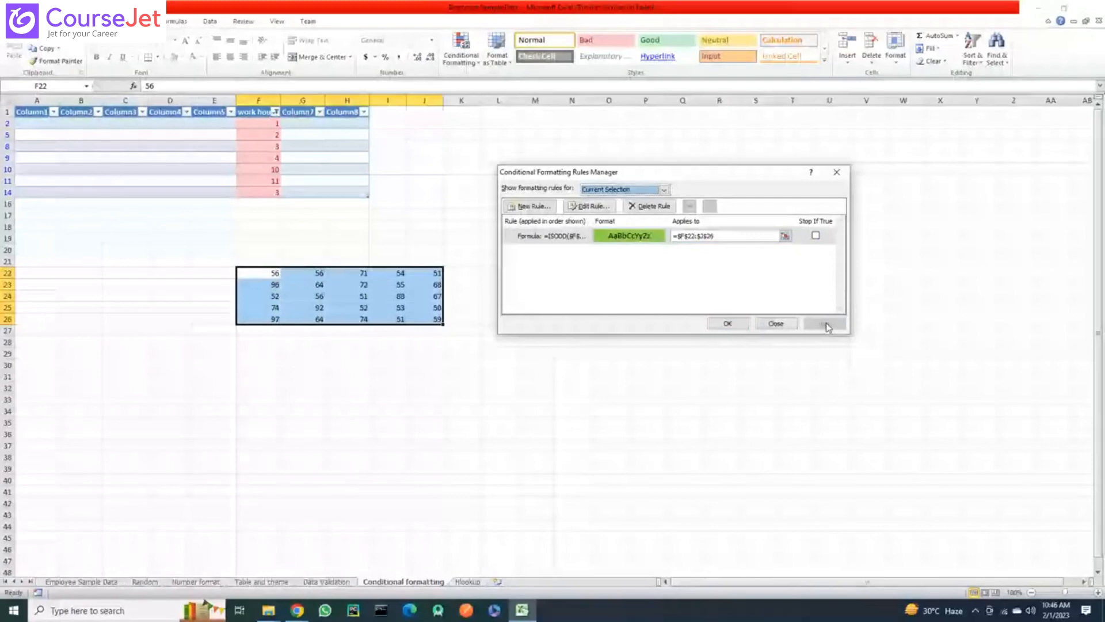
left_click(775, 324)
Reselect F22:J26 and review the conditional formatting rules for the current selection
left_click(260, 272)
left_click_drag(260, 271, 417, 318)
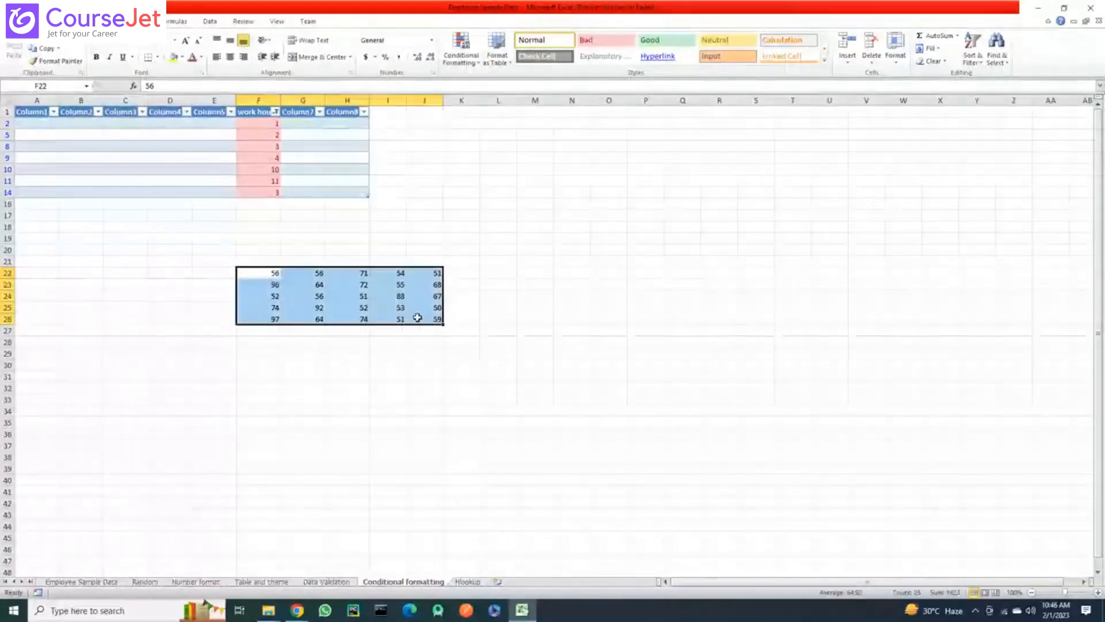
left_click(464, 44)
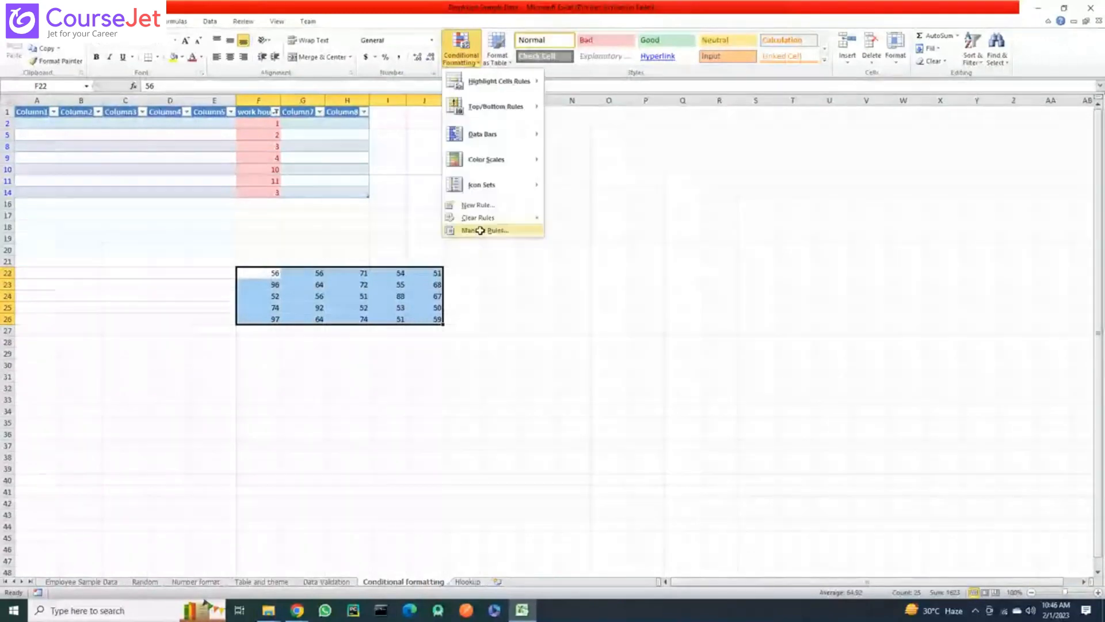
left_click(480, 231)
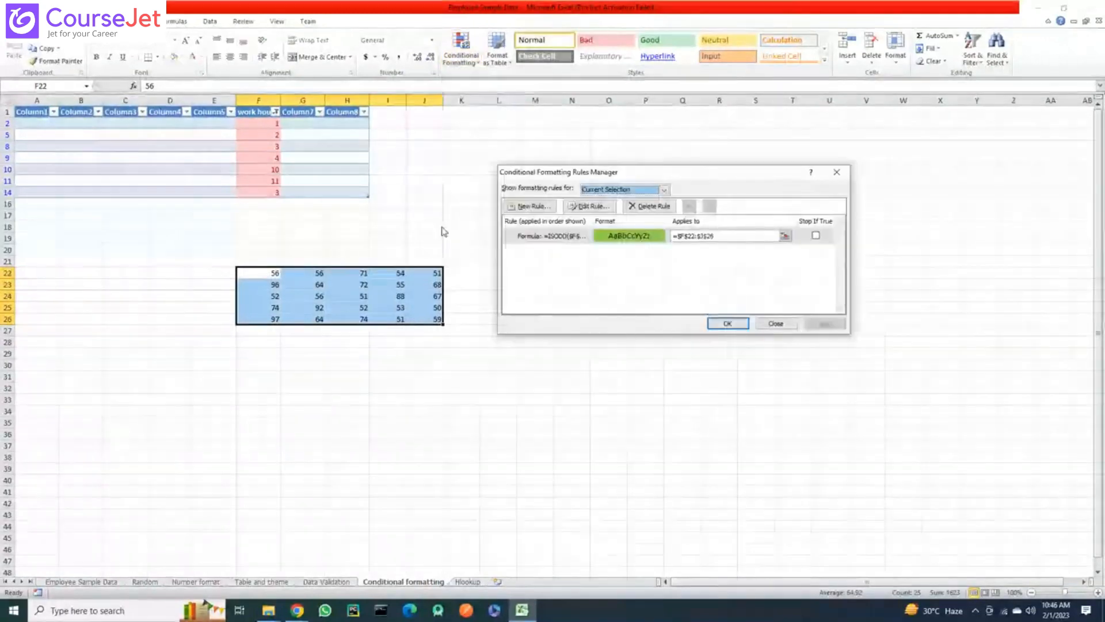
left_click(778, 323)
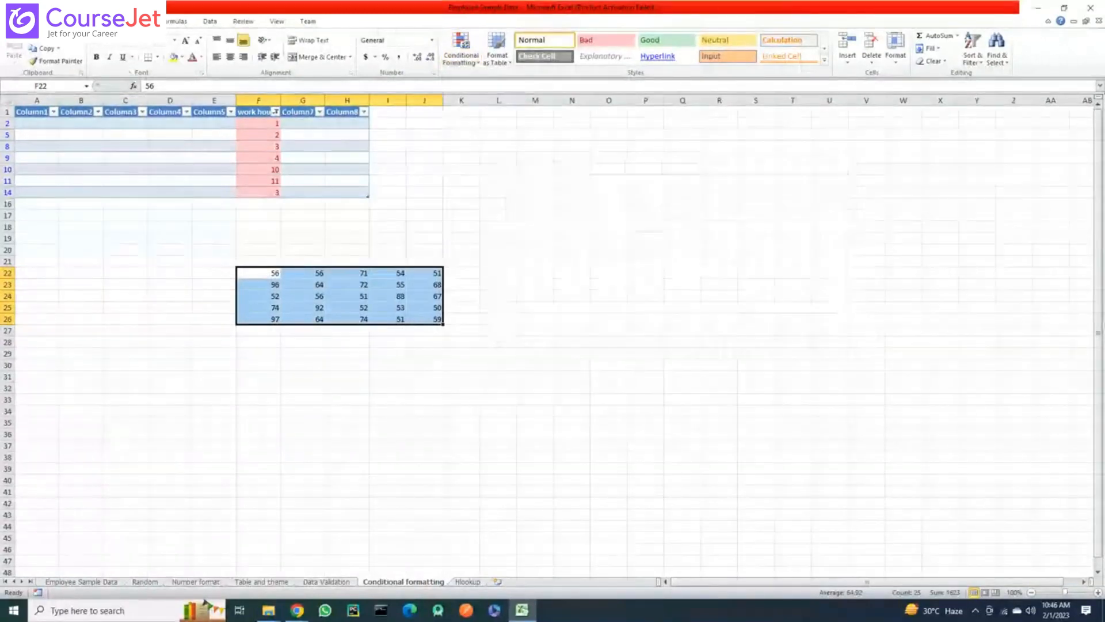
View the workbook information and the product activation details, and return to the worksheet
left_click(16, 21)
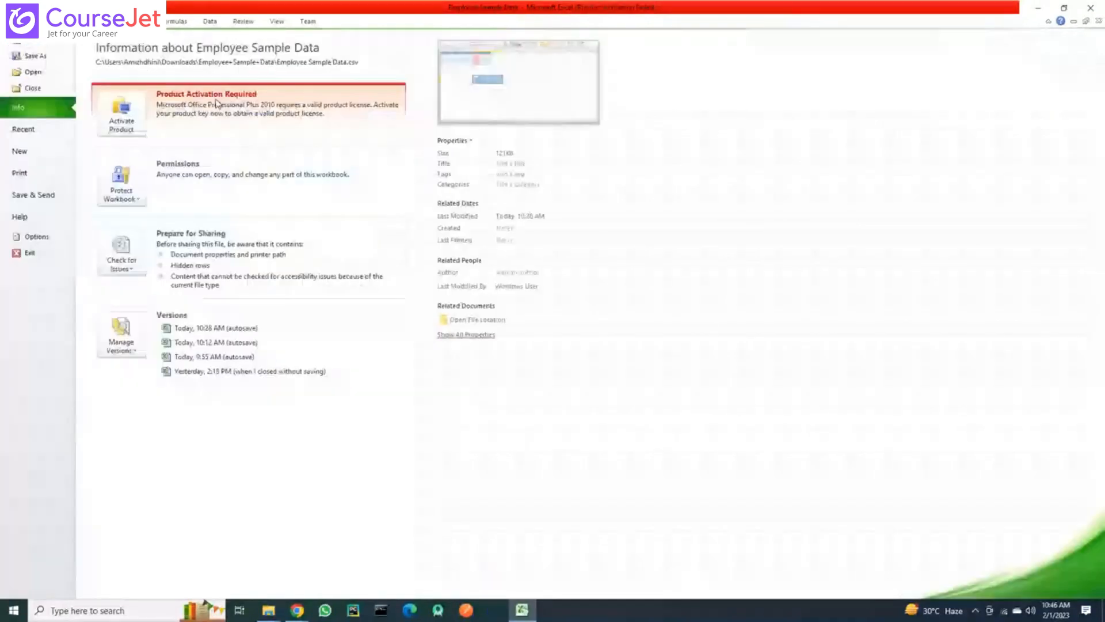
left_click(128, 131)
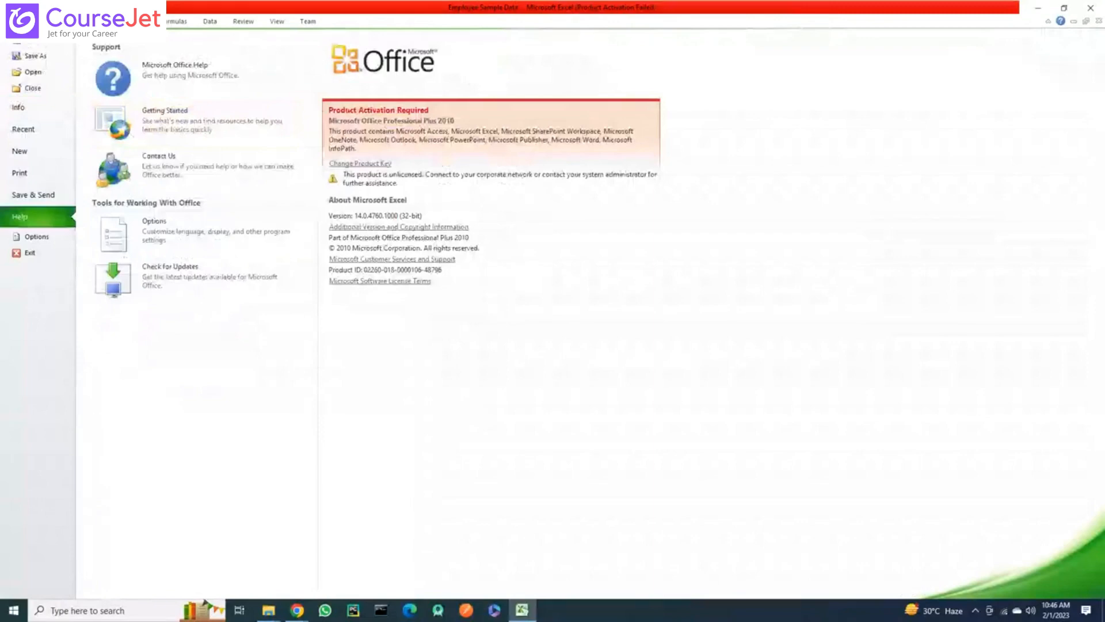
left_click(46, 22)
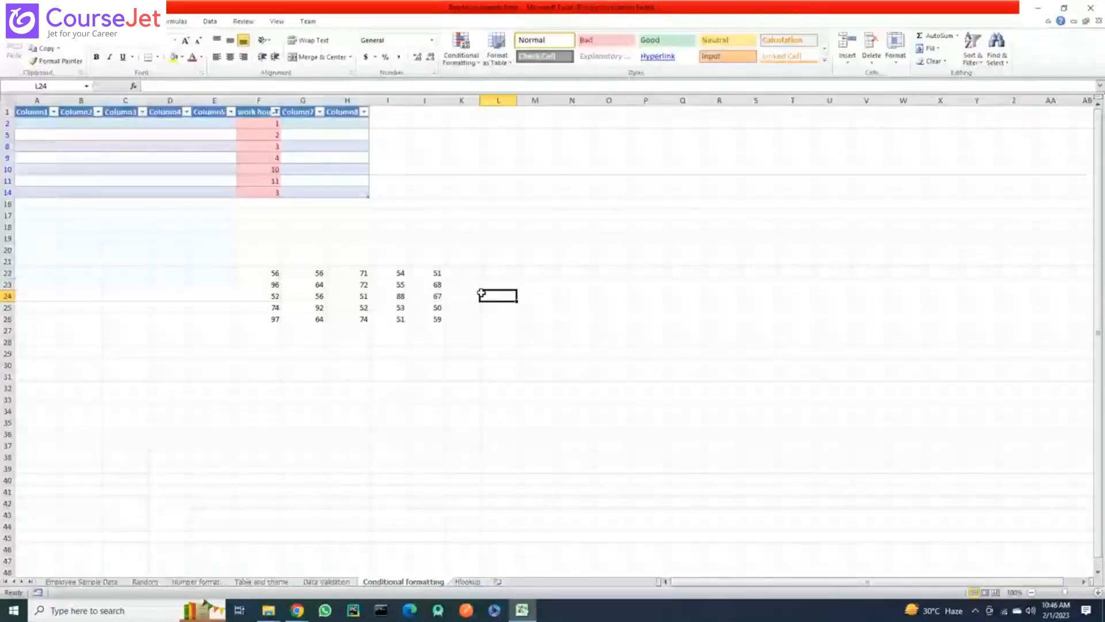
left_click(464, 43)
mouse_move(504, 127)
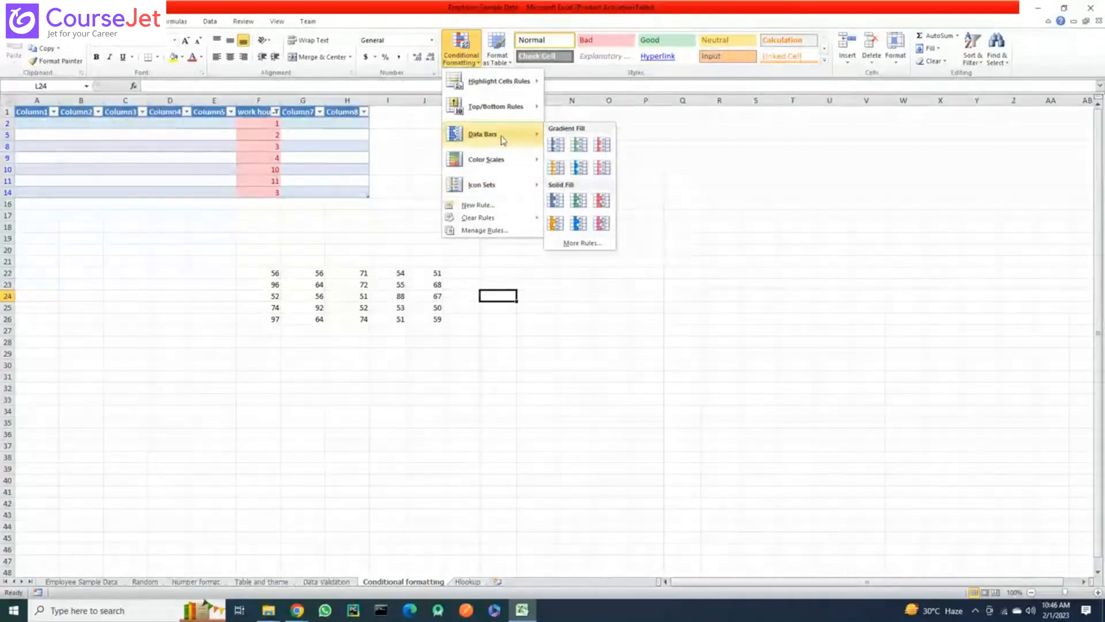
left_click(316, 153)
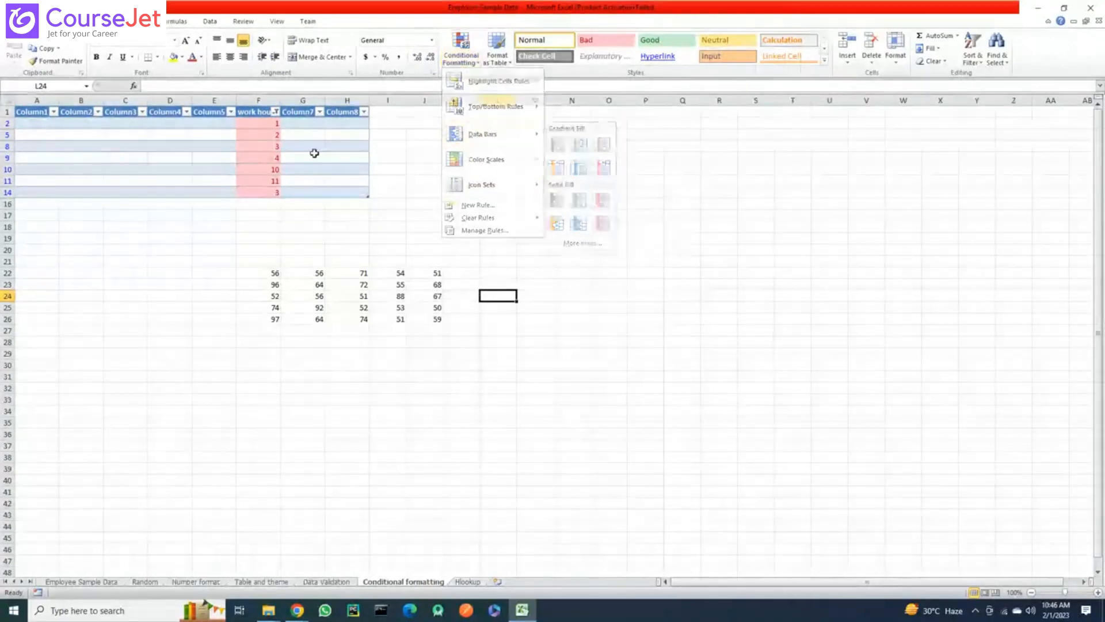
Clear the color filter from the work hours column so every table row is included
left_click(276, 112)
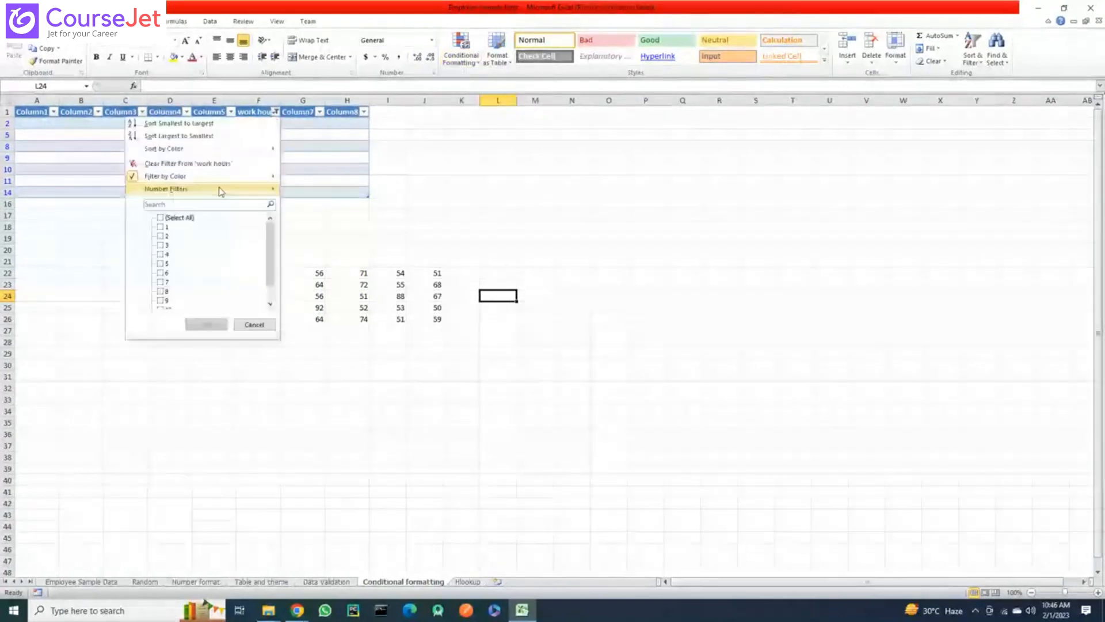
left_click(210, 163)
left_click(210, 163)
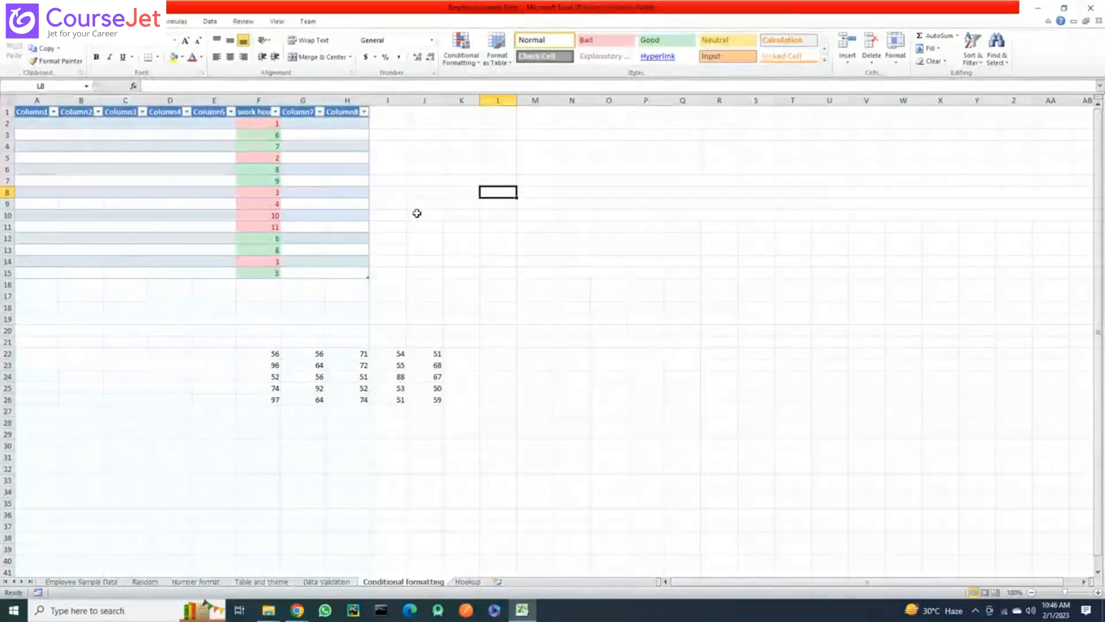
Switch to the Hlookup sheet and select cell A1
left_click(467, 581)
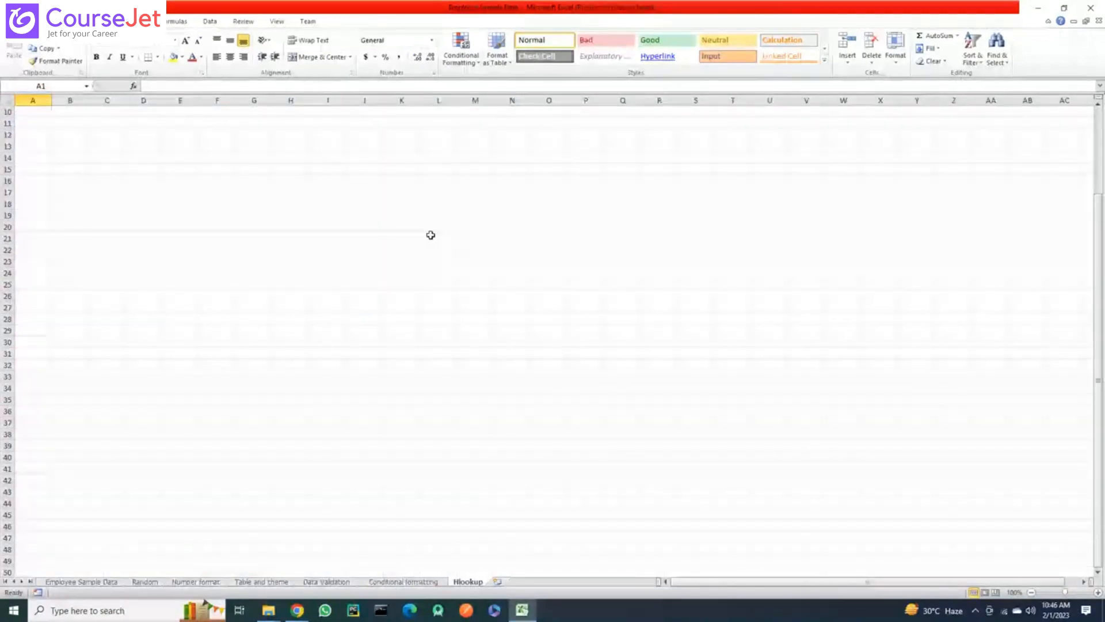
left_click(291, 192)
left_click(44, 115)
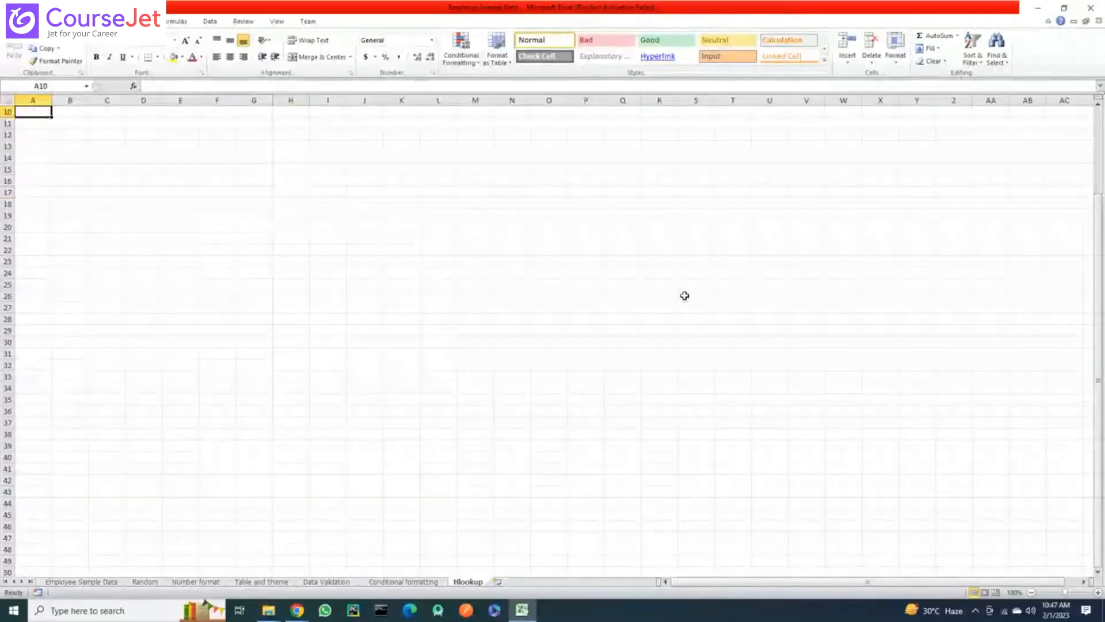
scroll(1092, 386, "up", 3)
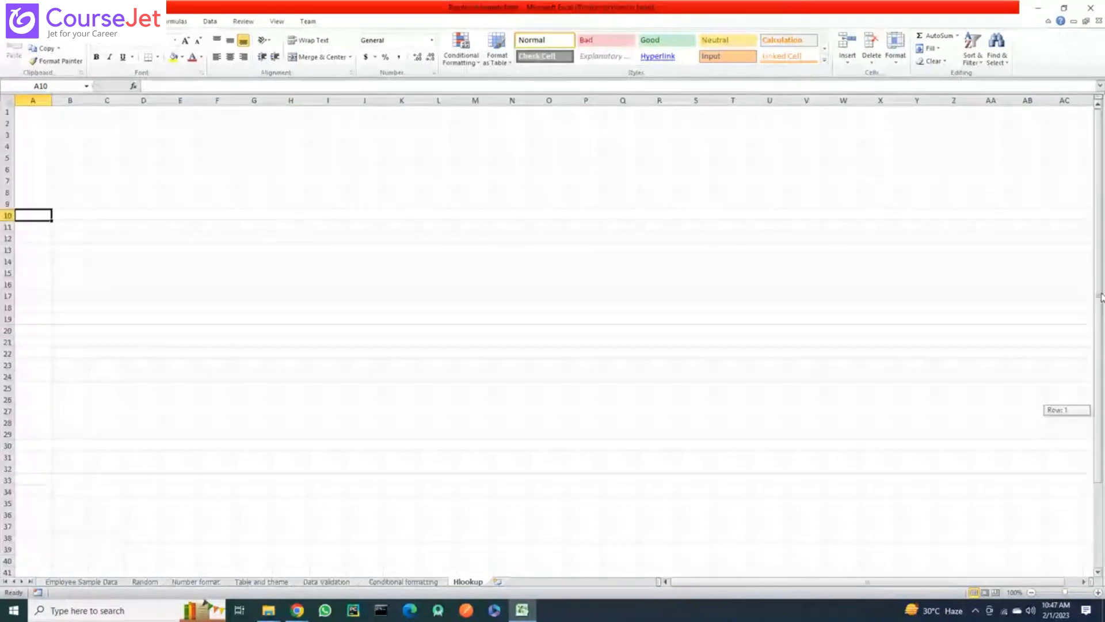
left_click(32, 113)
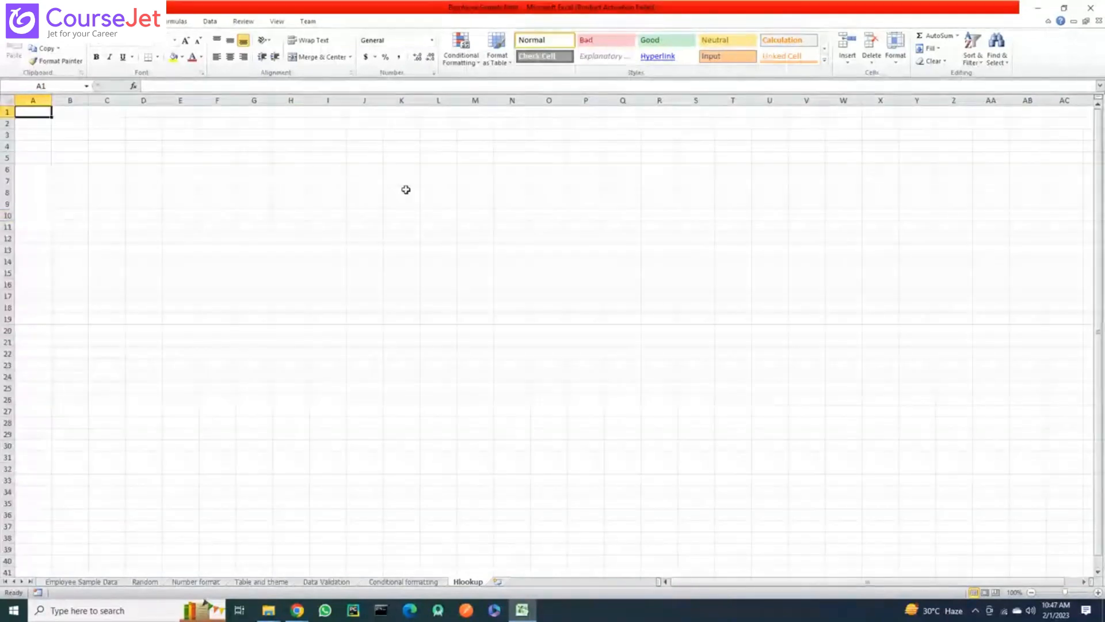
Enter the headers Category, Rating and Level in cells A1 to C1
type("Category")
key("Tab")
type("Rating")
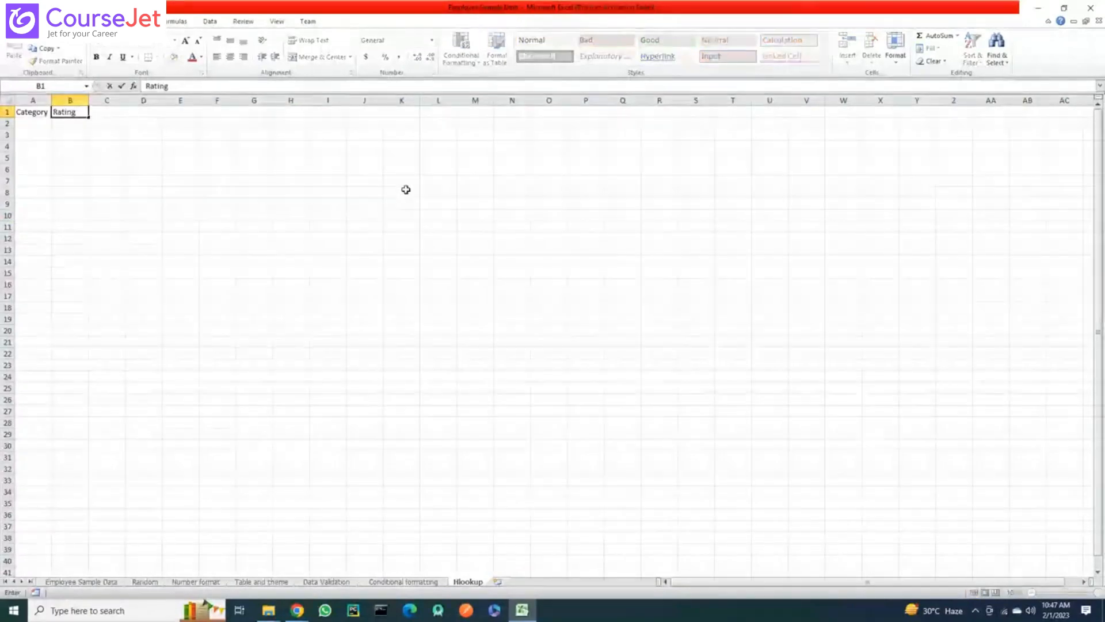
key("Tab")
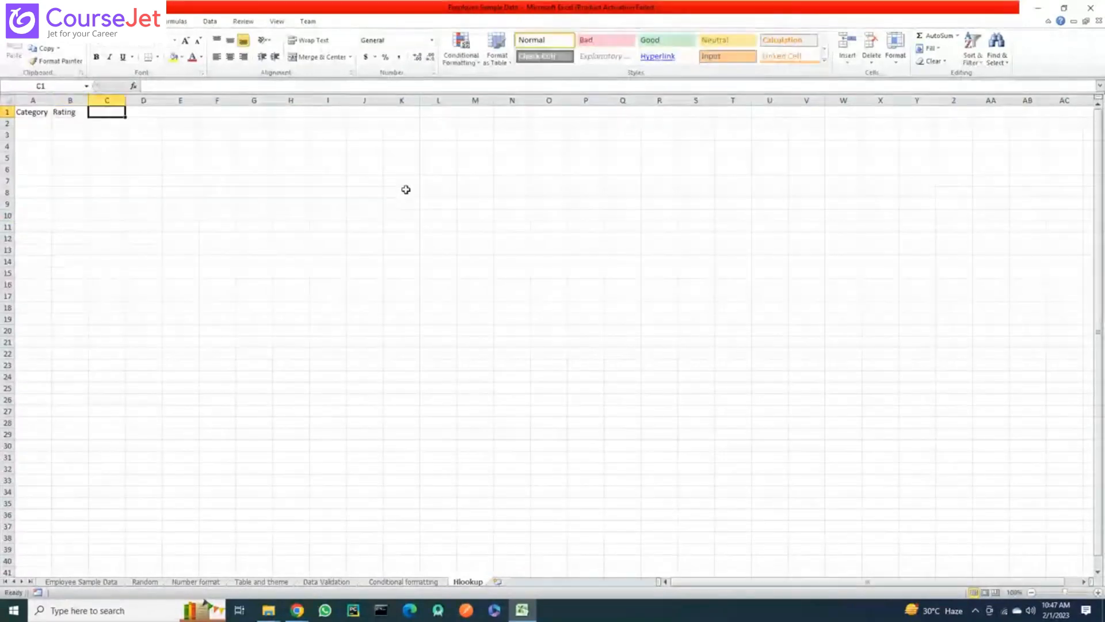
type("Level")
key("Return")
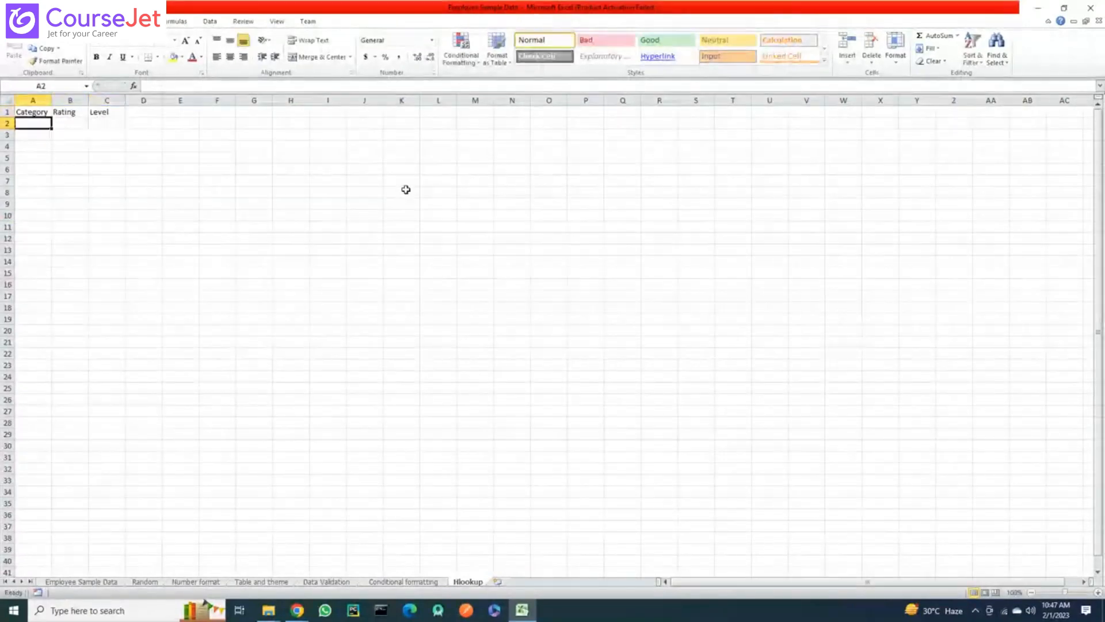
List the categories Service, HR, Quality, Value and Admin in cells A2 to A6
type("S")
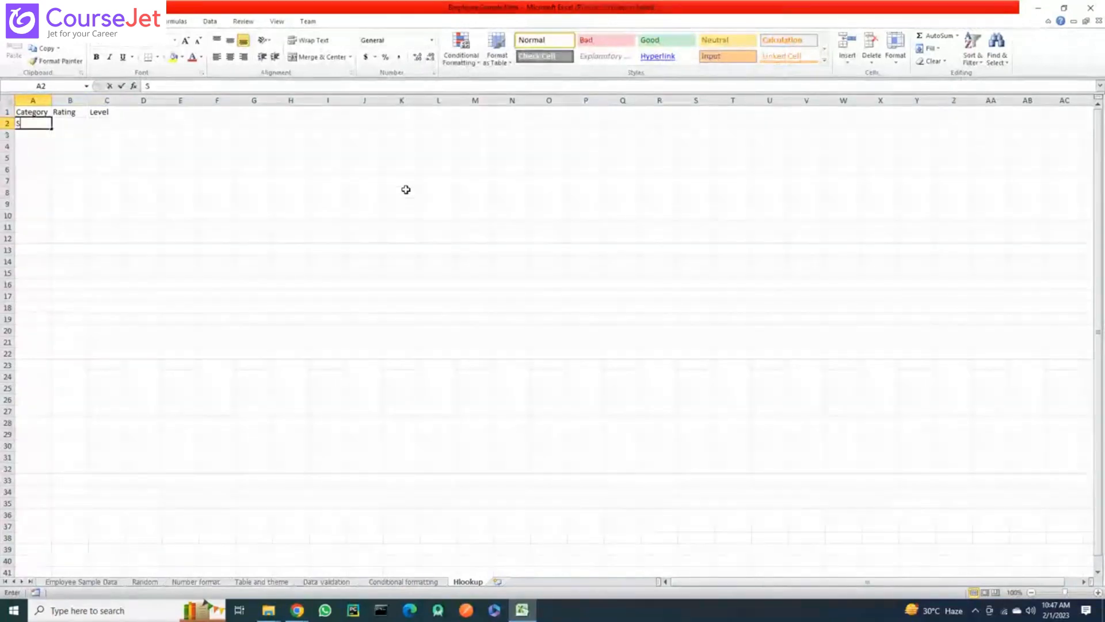
type("ervice")
key("Return")
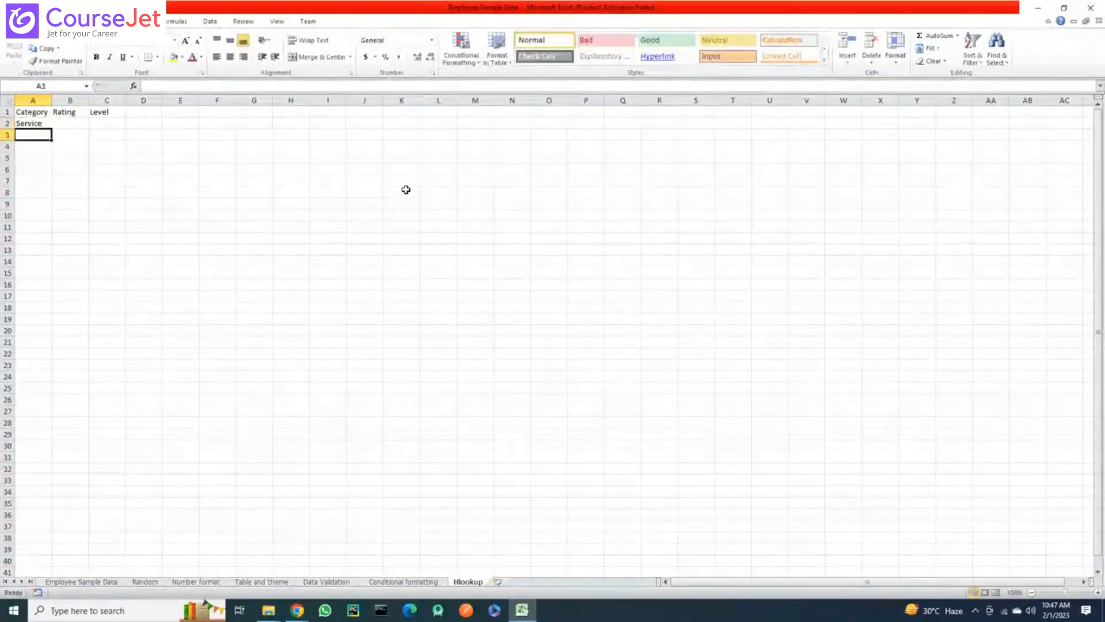
type("HR")
key("Return")
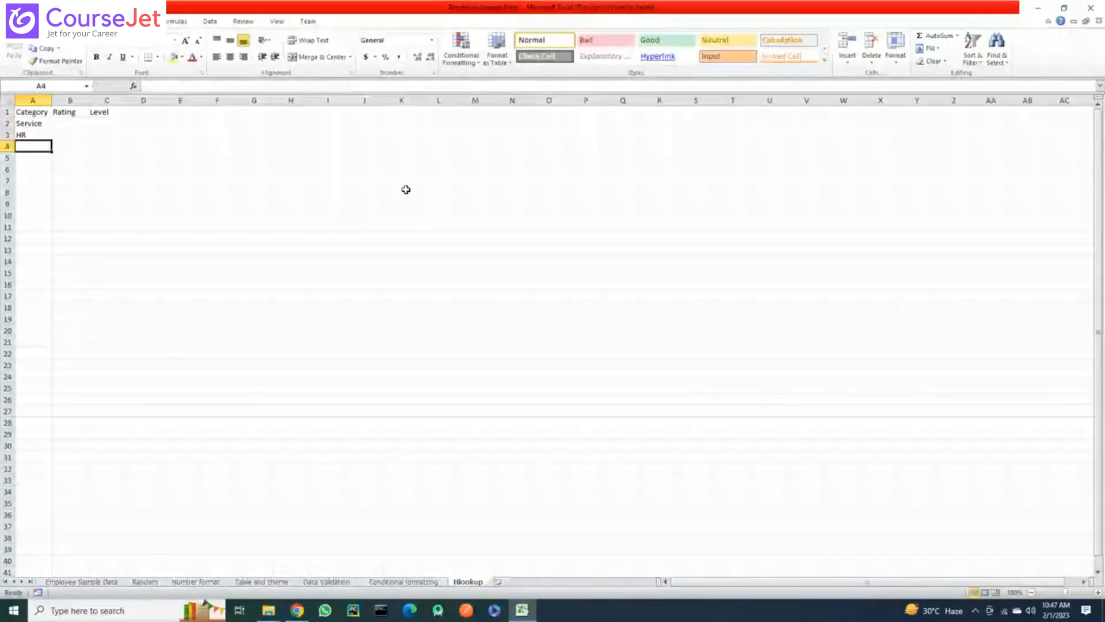
type("Quality")
key("Return")
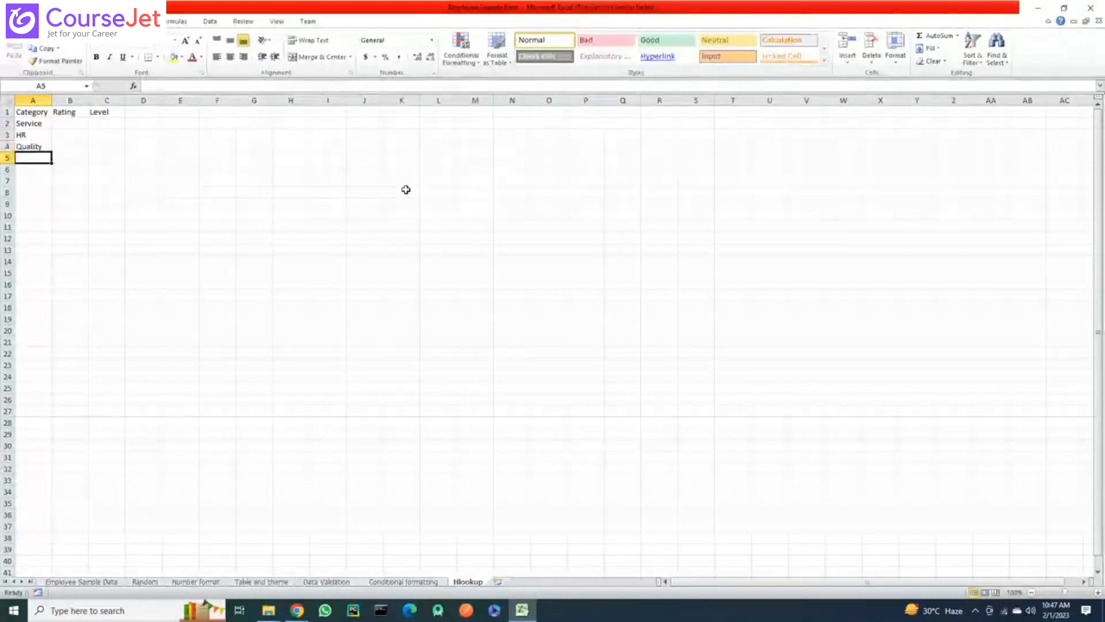
type("Value")
key("Return")
type("Admin")
key("Tab")
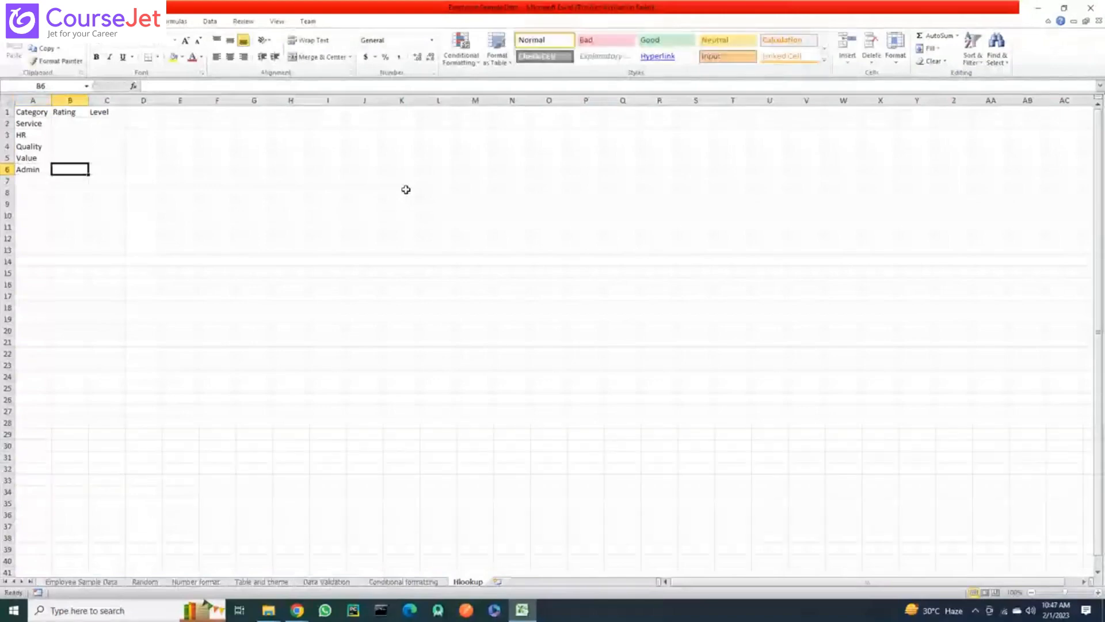
Fill the ratings 2, 5, 4, 3 and 1 into cells B2 to B6 beside the categories
key("Up")
key("Up")
key("Up")
key("Up")
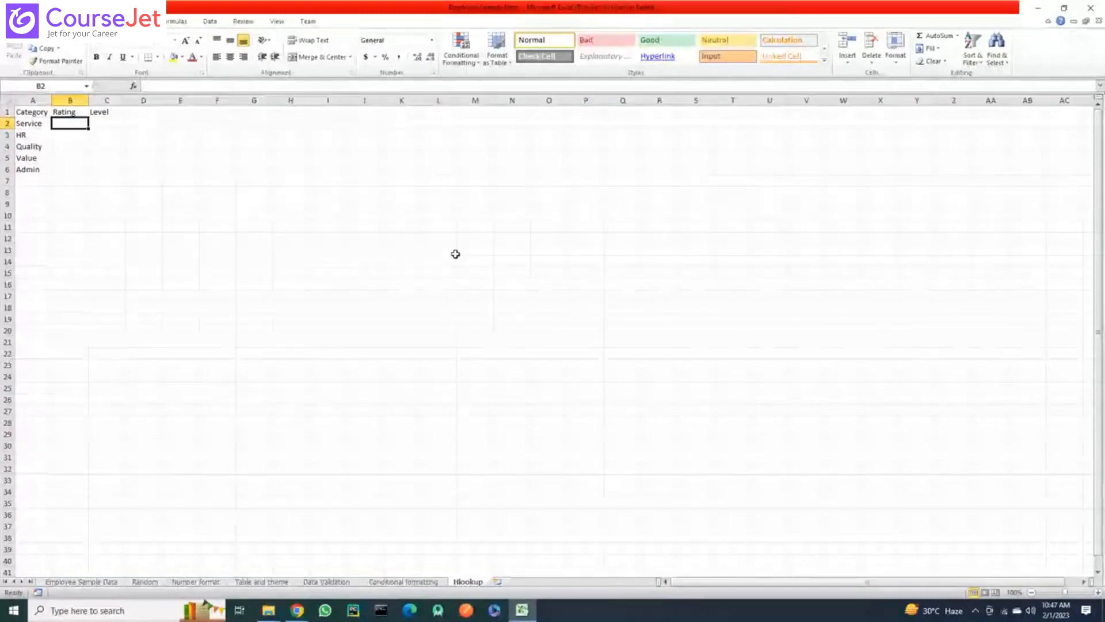
type("2")
key("Return")
type("5")
key("Return")
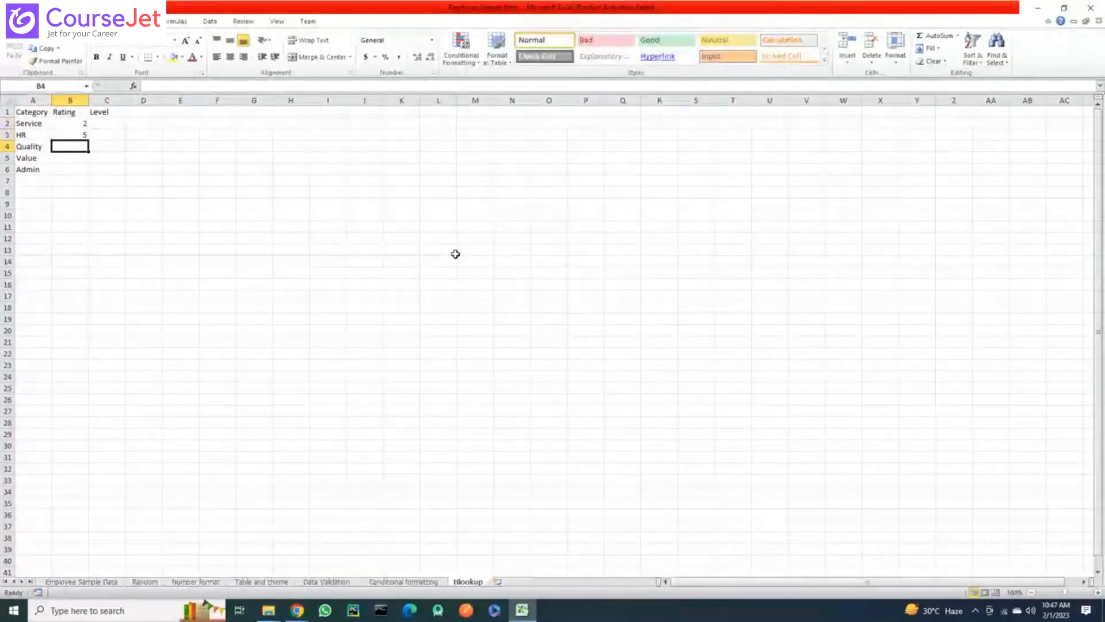
type("3")
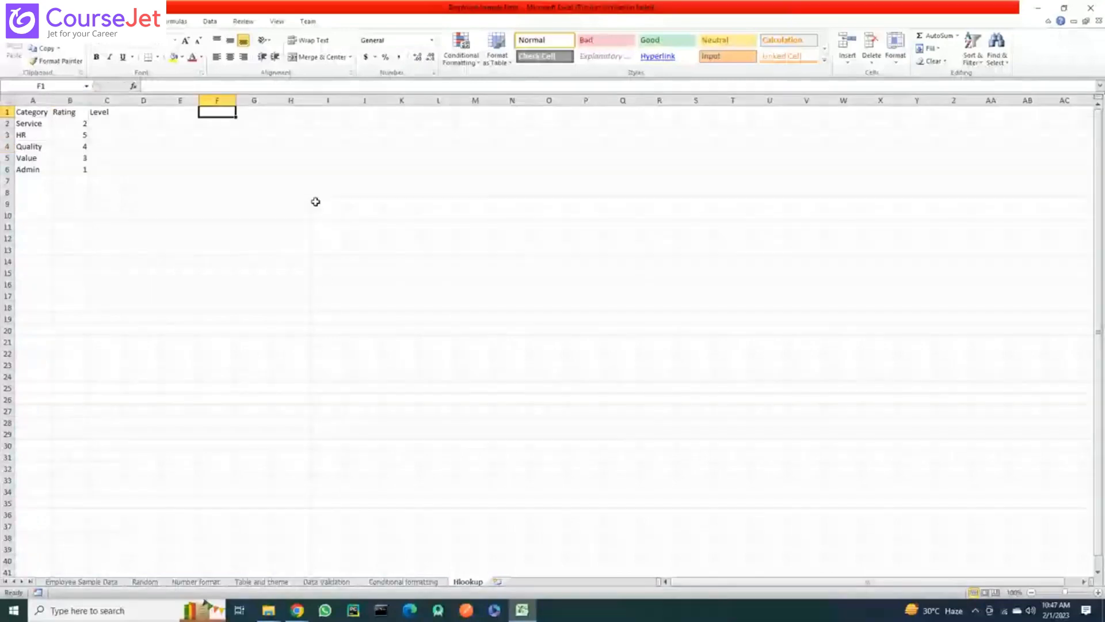
Build the lookup table's first row with the label Rating in F1 and the numbers 1 to 5 in G1 to K1
type("Ra")
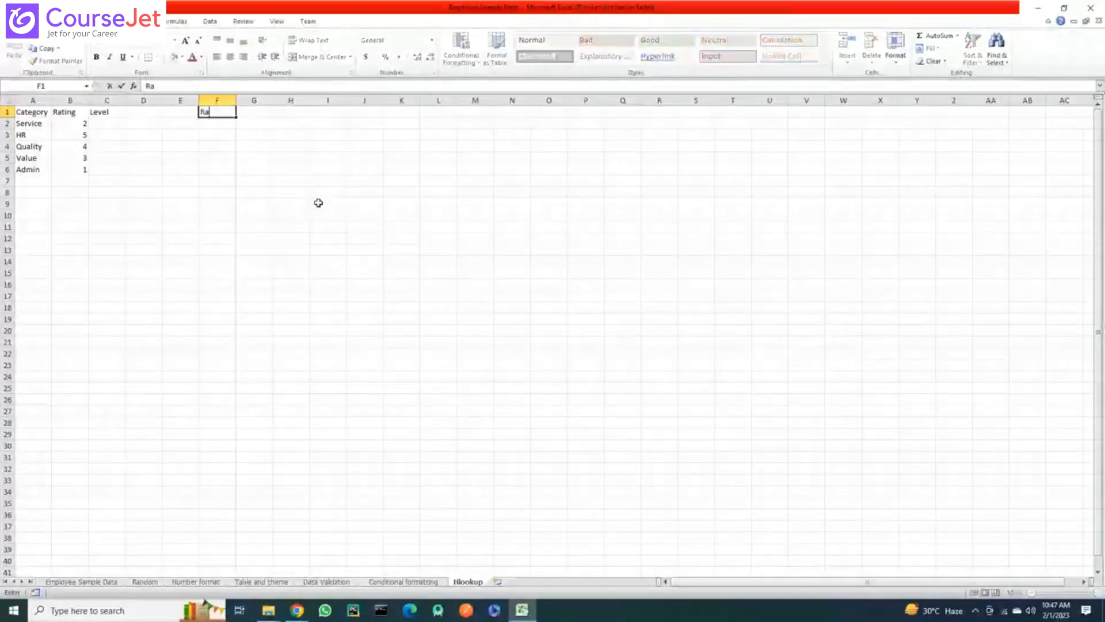
type("ting")
key("Tab")
type("1")
key("Tab")
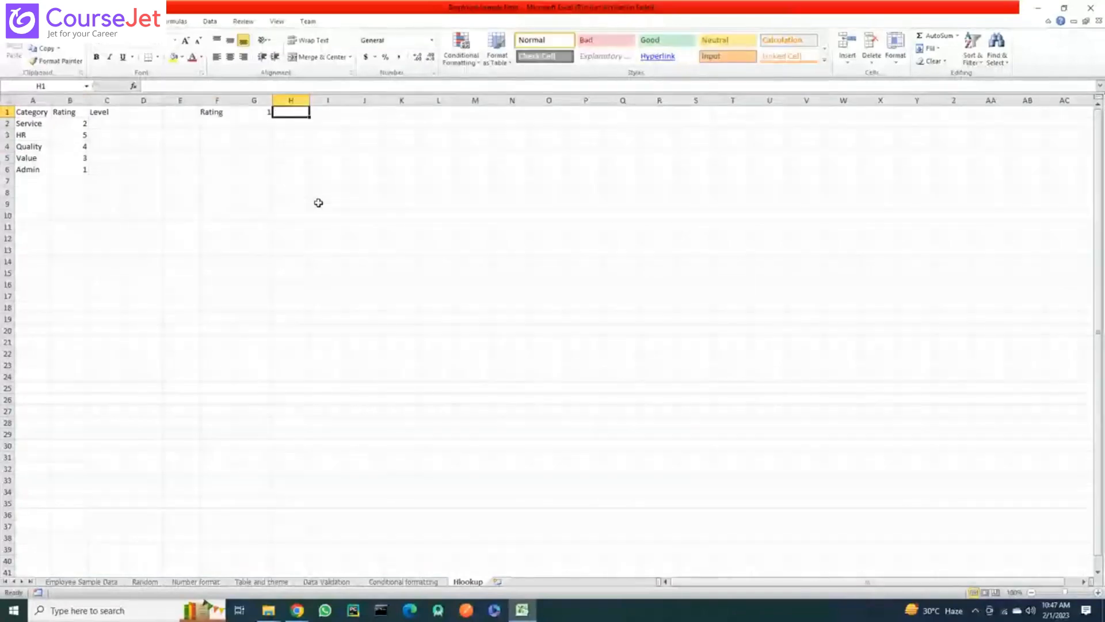
type("2")
key("Tab")
type("3")
key("Tab")
type("4")
key("Tab")
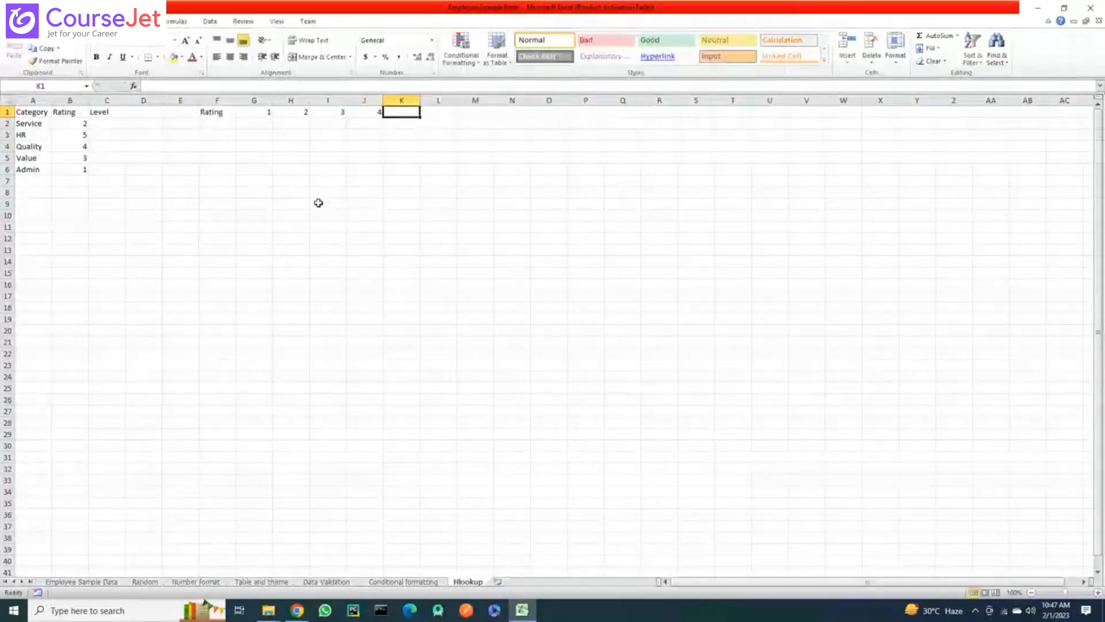
type("5")
key("Tab")
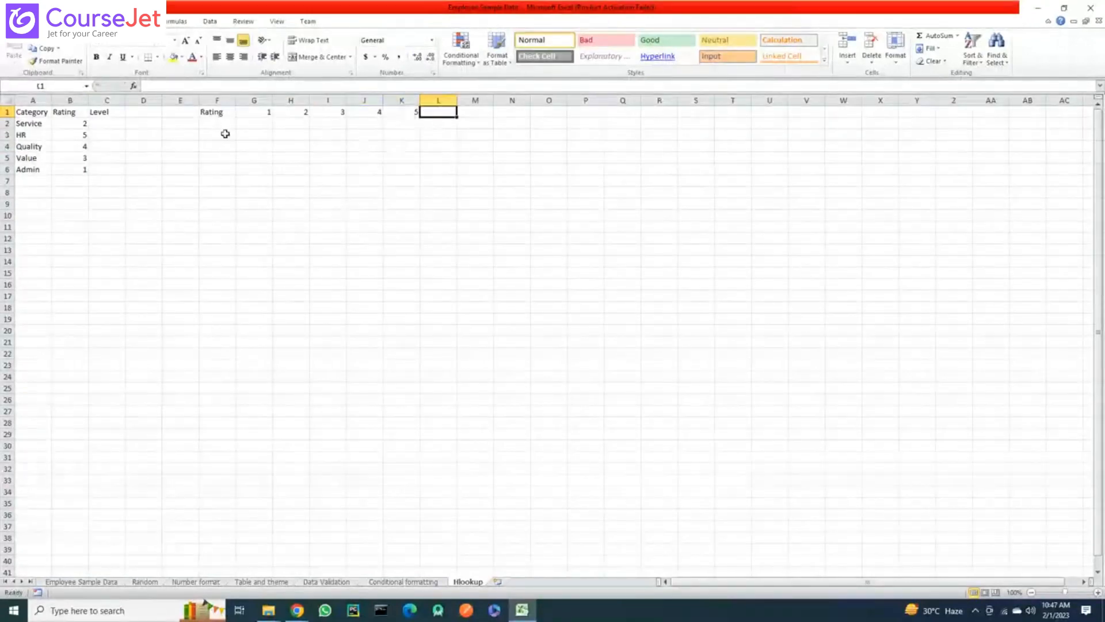
key("Return")
Fill the lookup table's second row from F2 to K2 with Level, Poor, Average, Good, Better and Best
type("L")
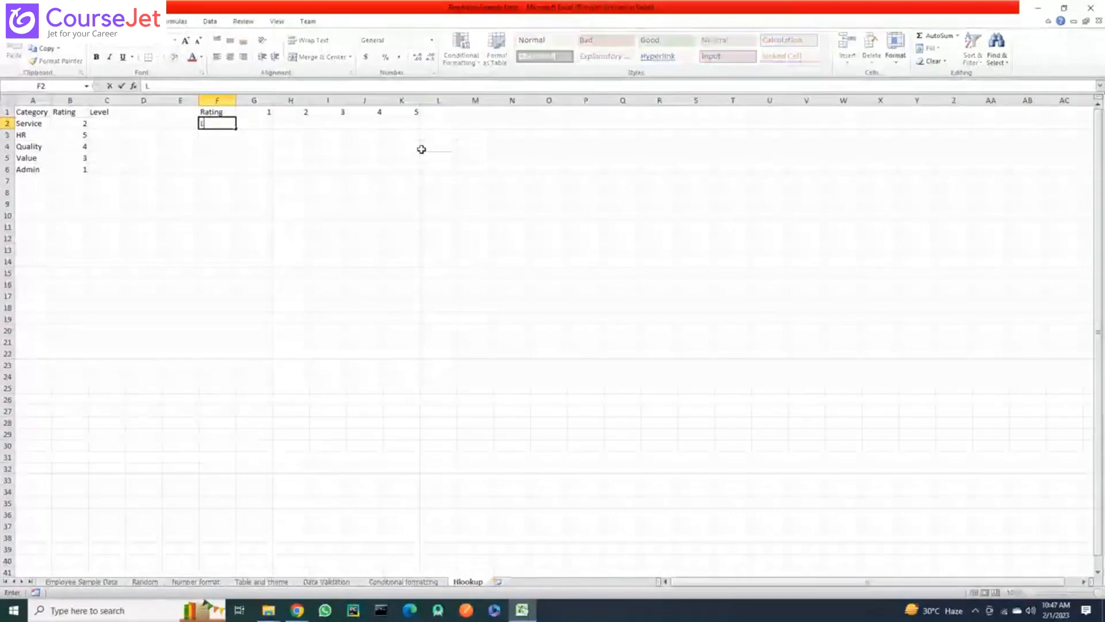
type("evel")
key("Tab")
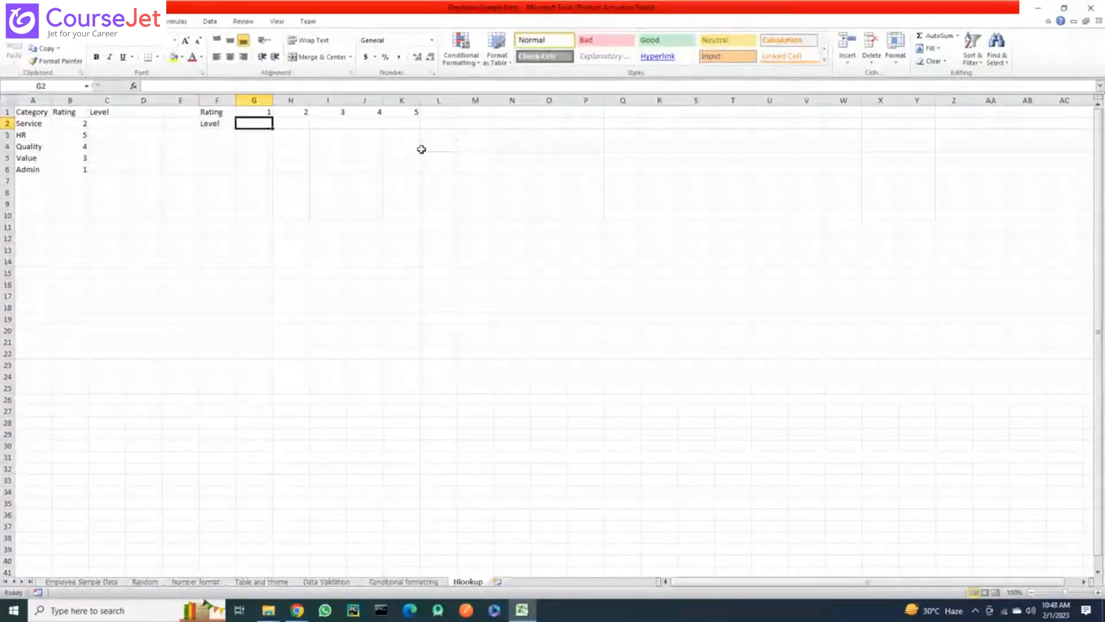
type("Poor")
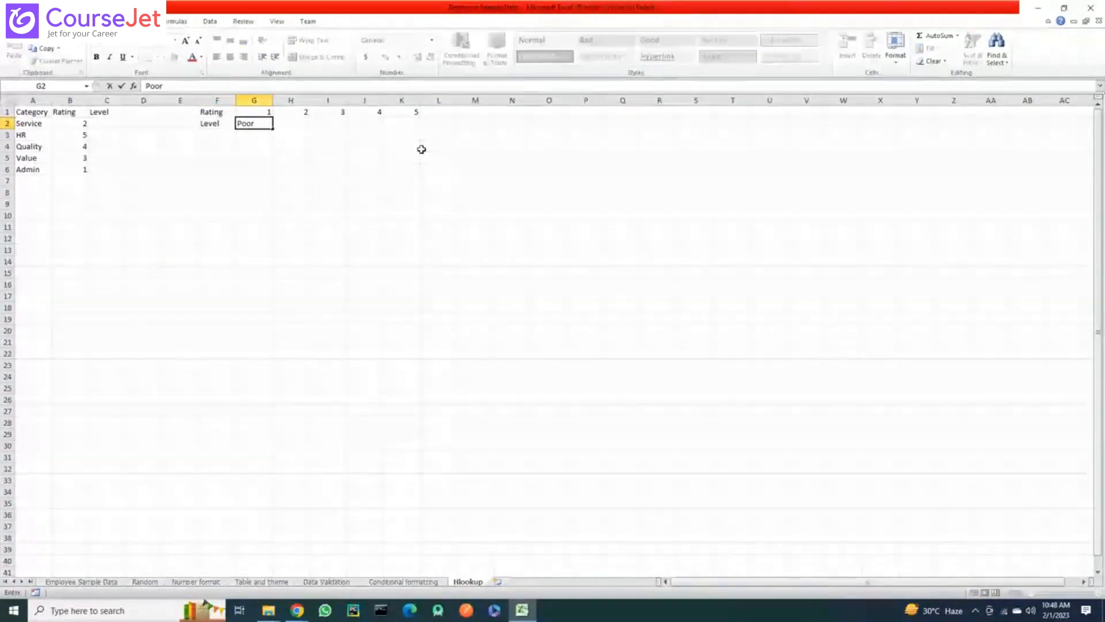
key("Tab")
type("Av")
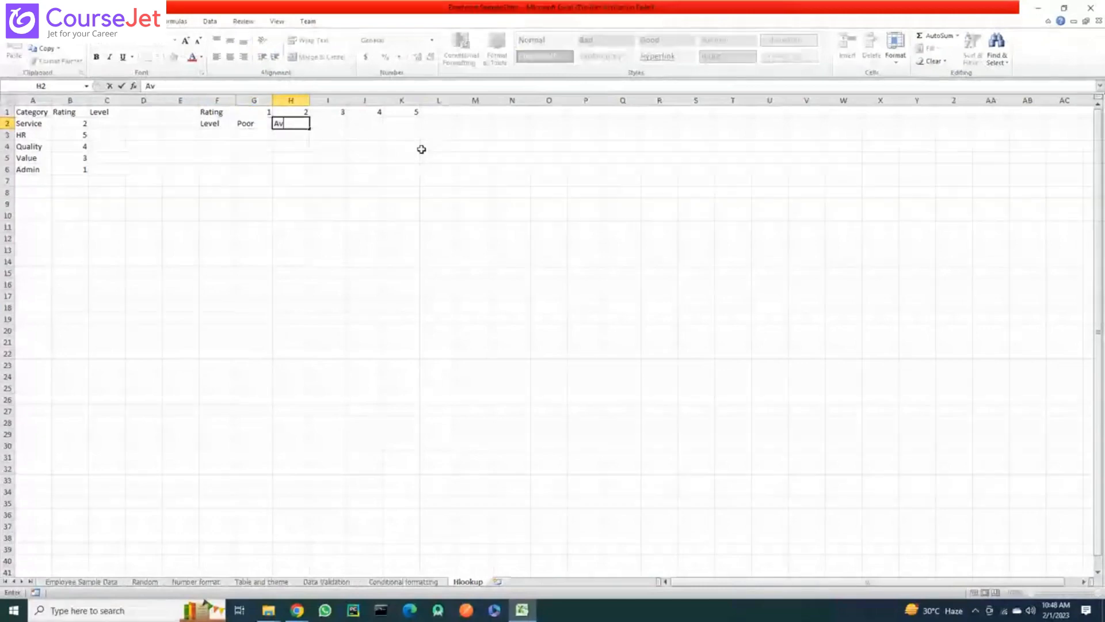
type("erage")
key("Tab")
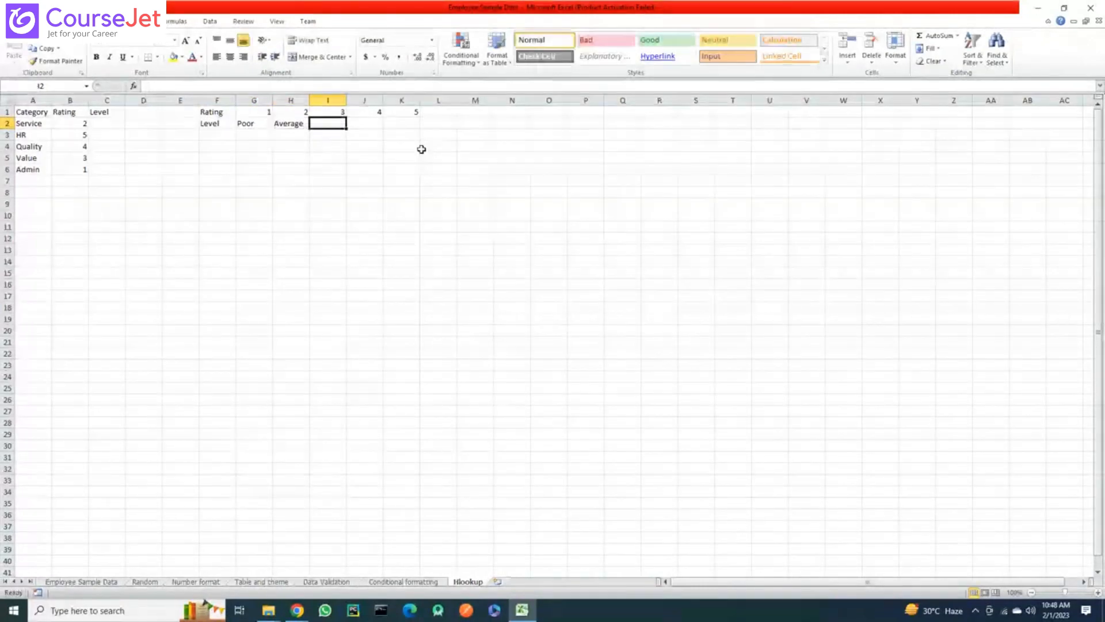
type("Good")
key("Tab")
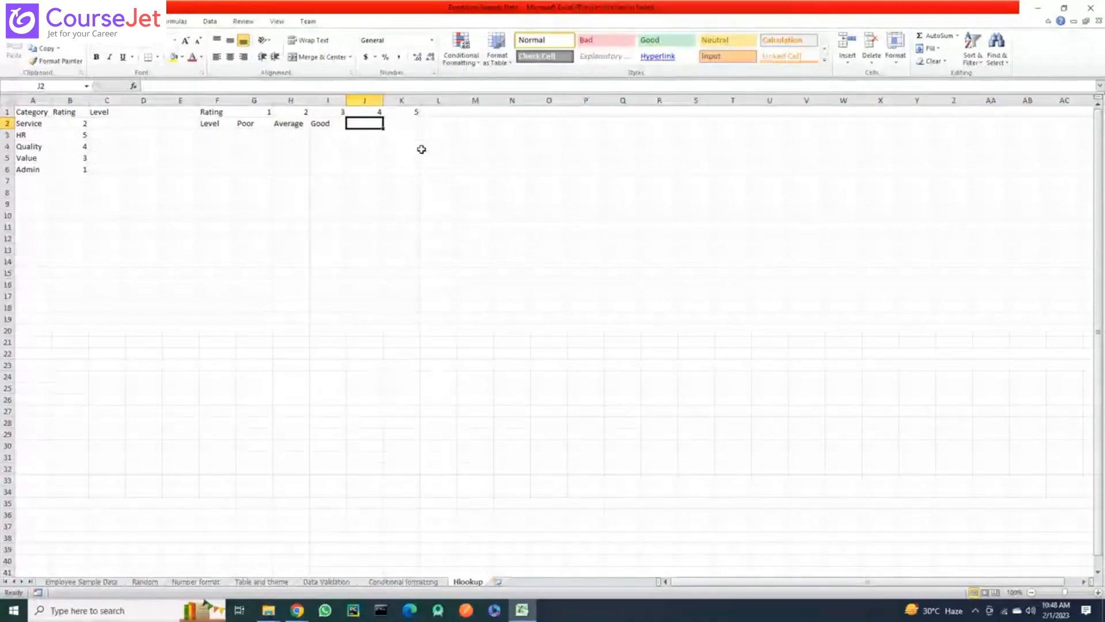
type("Better")
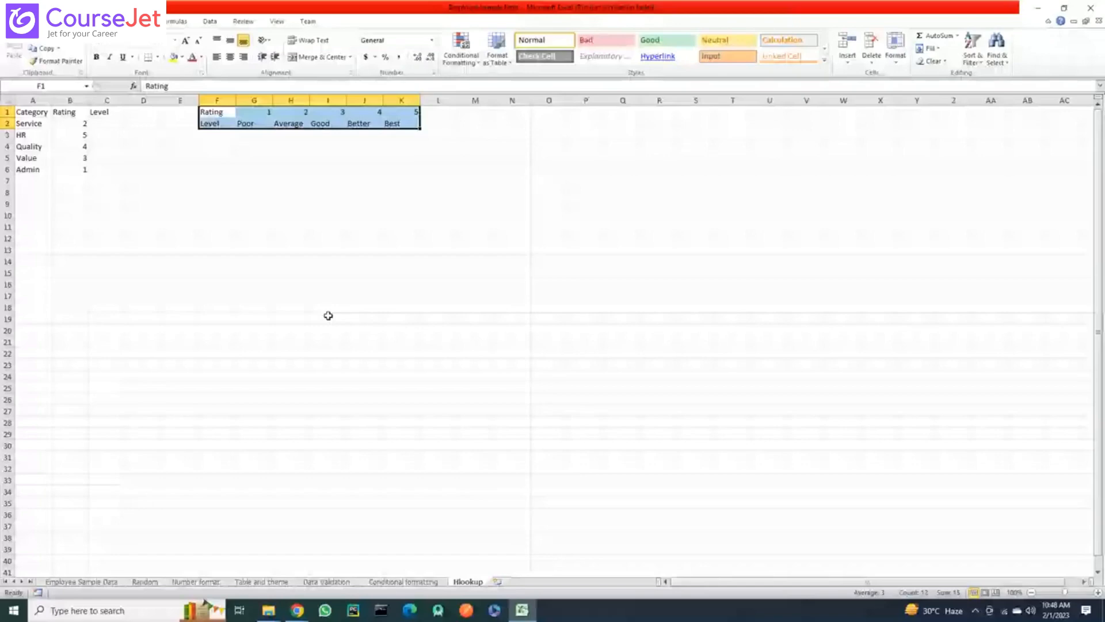
left_click_drag(475, 192, 569, 396)
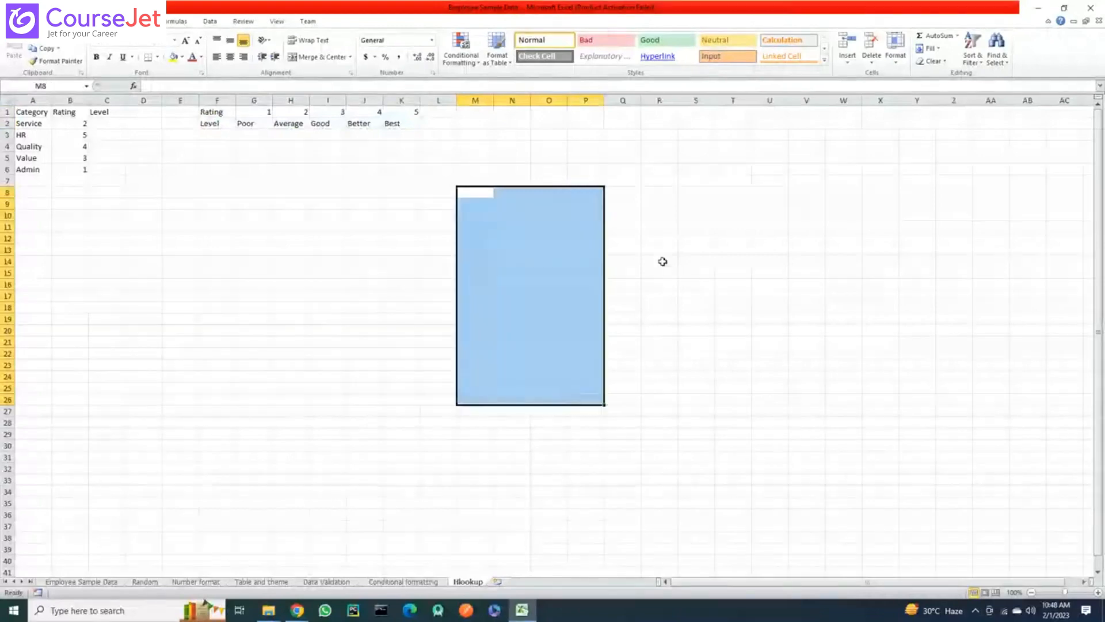
left_click(659, 260)
left_click_drag(427, 204, 699, 233)
left_click(254, 157)
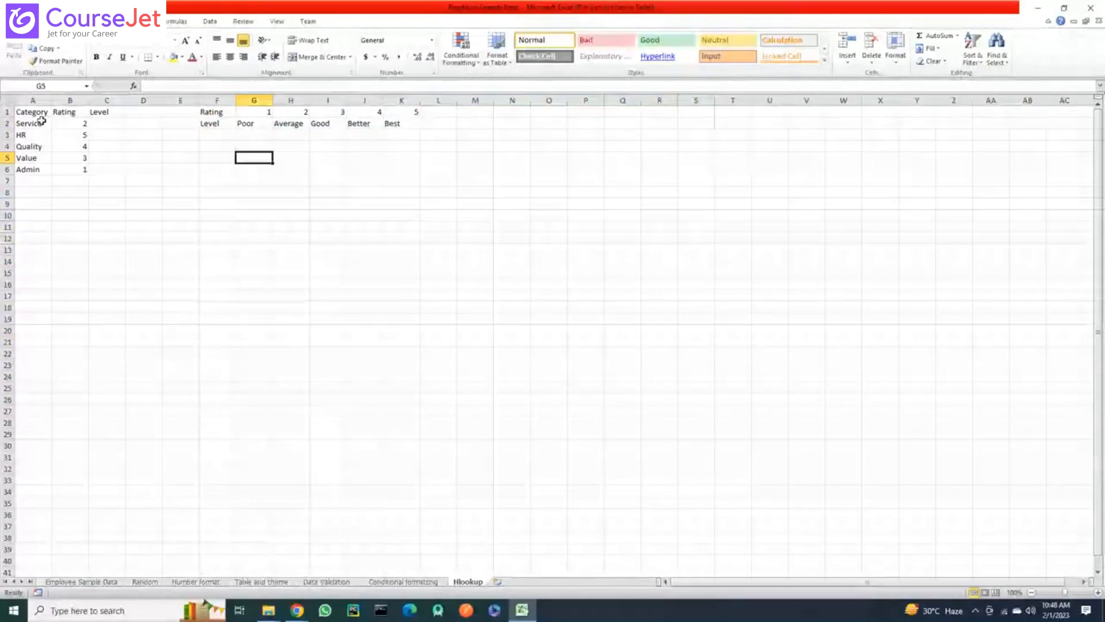
left_click(71, 122)
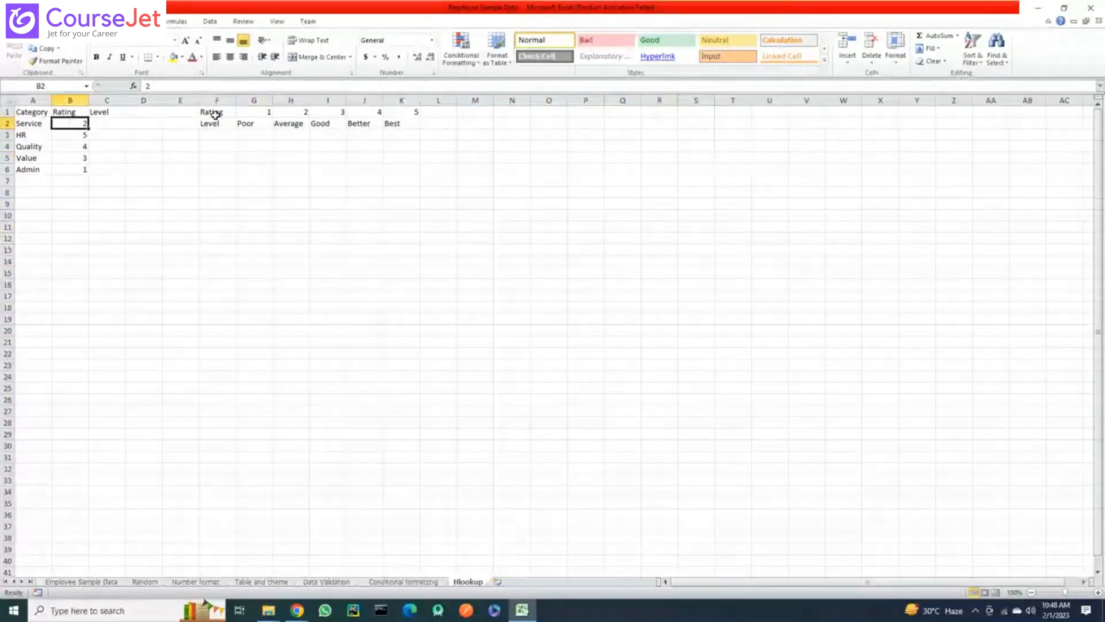
left_click_drag(211, 112, 398, 123)
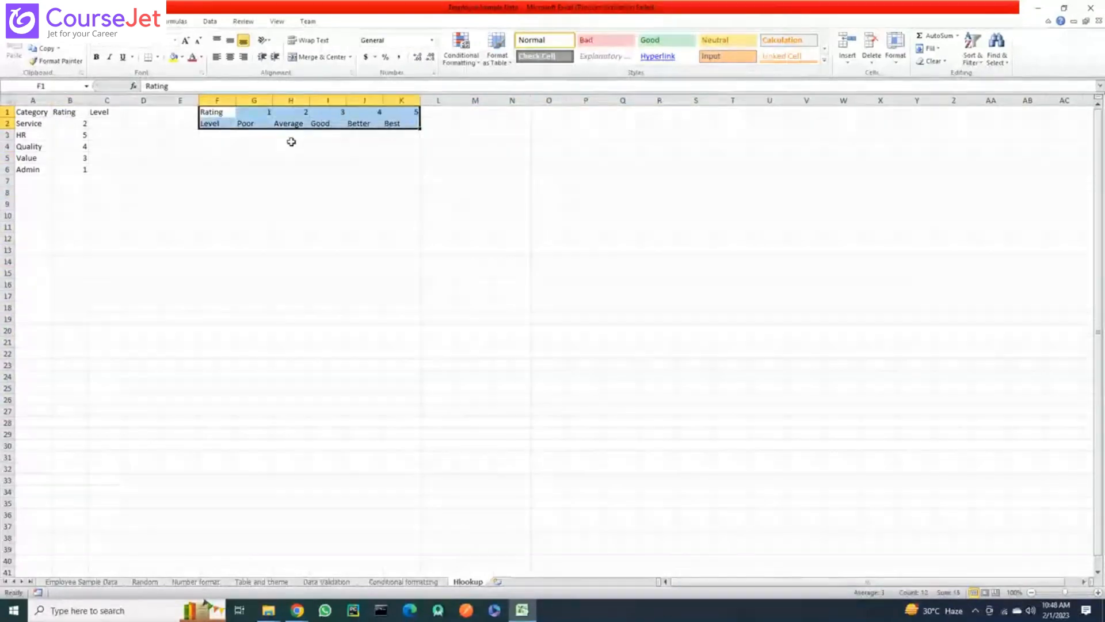
Enter the formula =HLOOKUP(B2,F1:K2,2,FALSE) in C2 to return the Service category's level
left_click(107, 123)
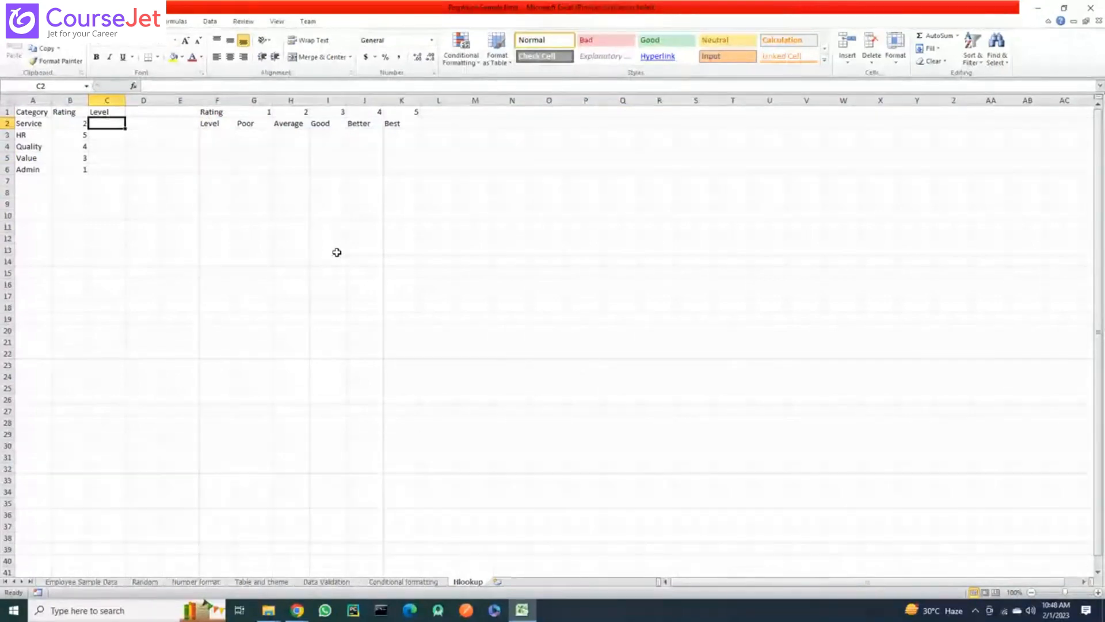
type("=h")
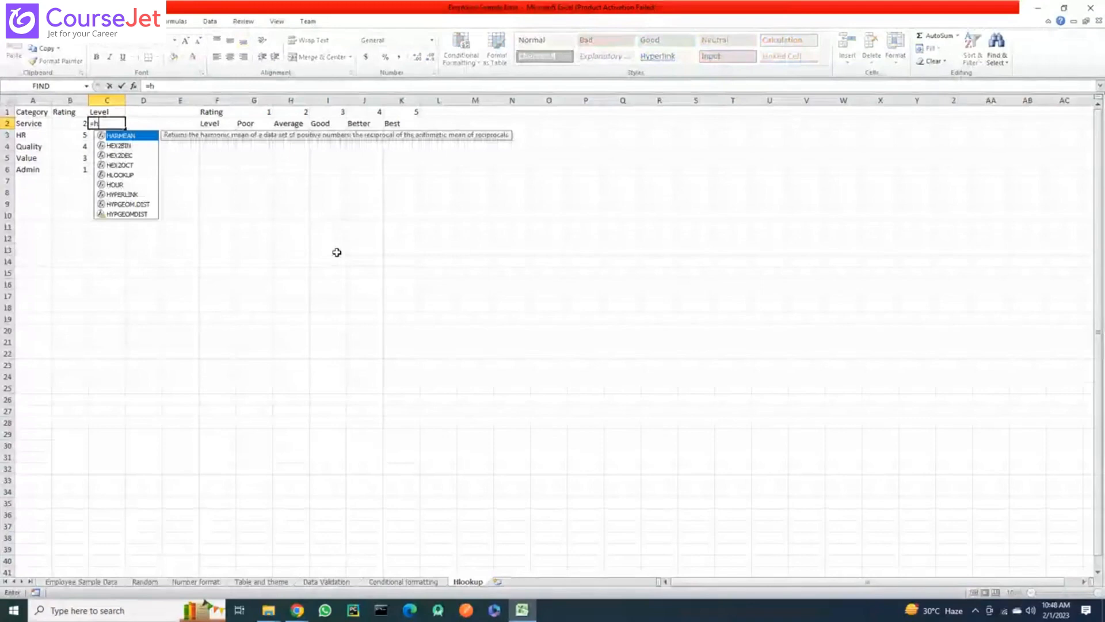
type("l")
key("Tab")
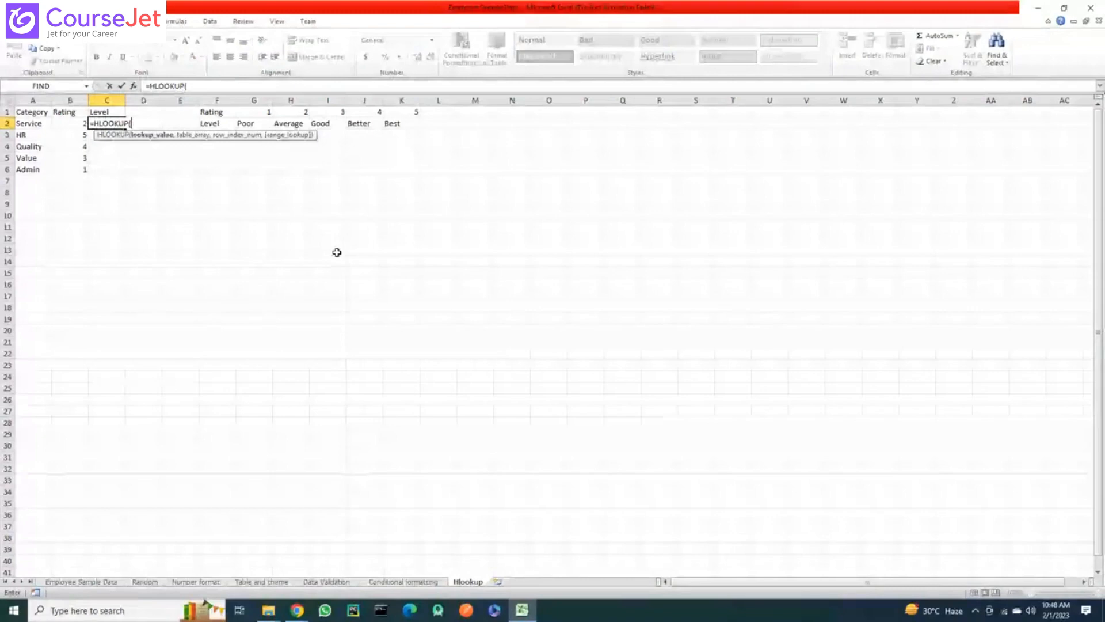
key("Left")
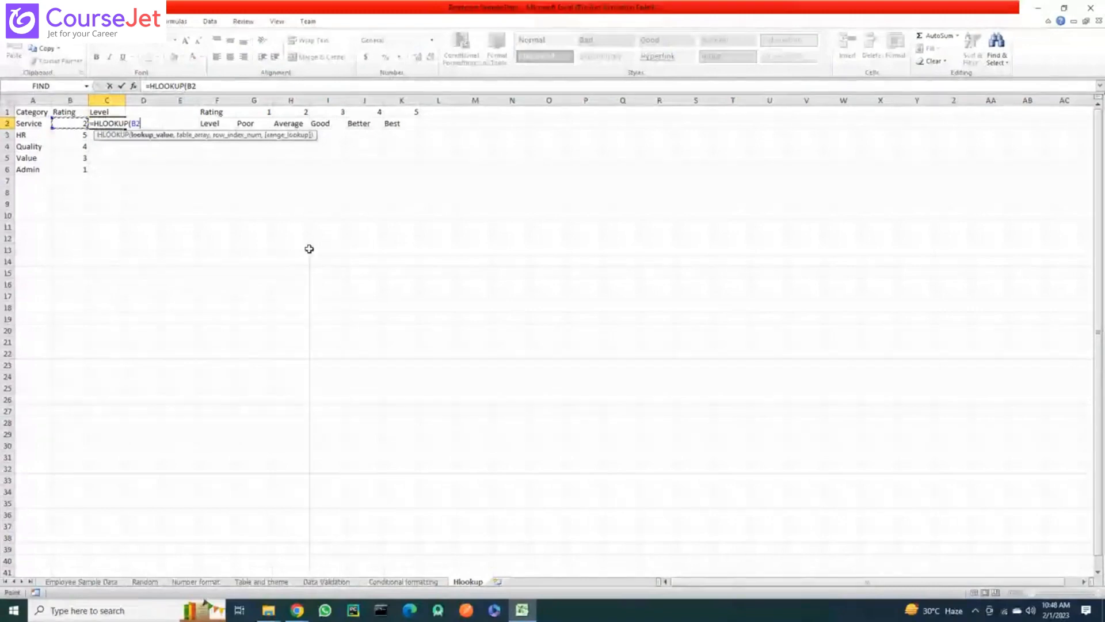
type(",")
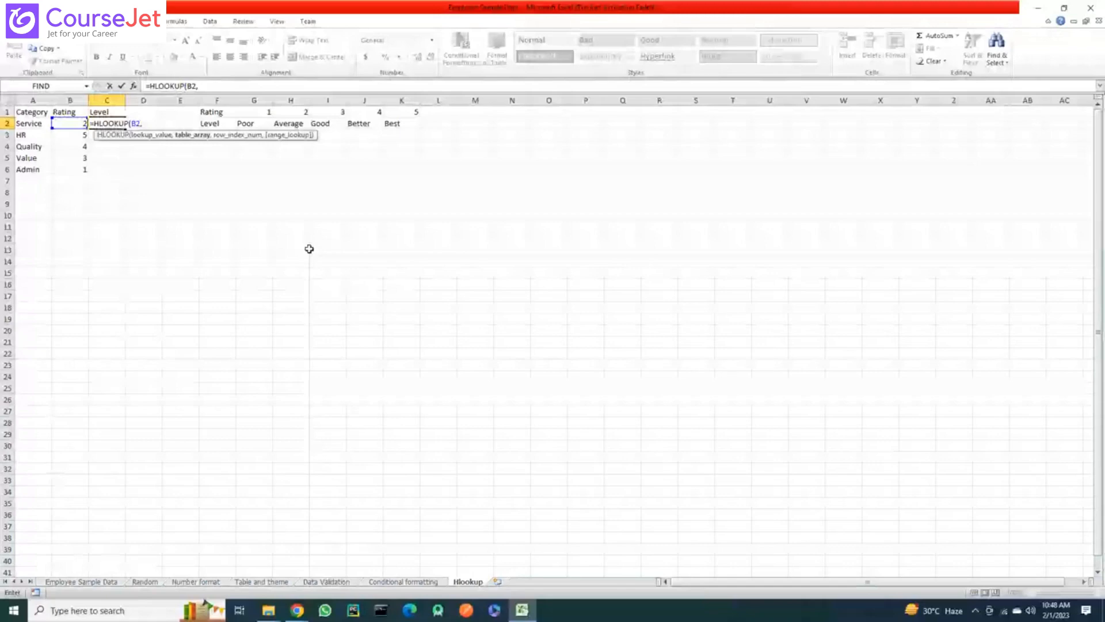
left_click_drag(207, 112, 415, 123)
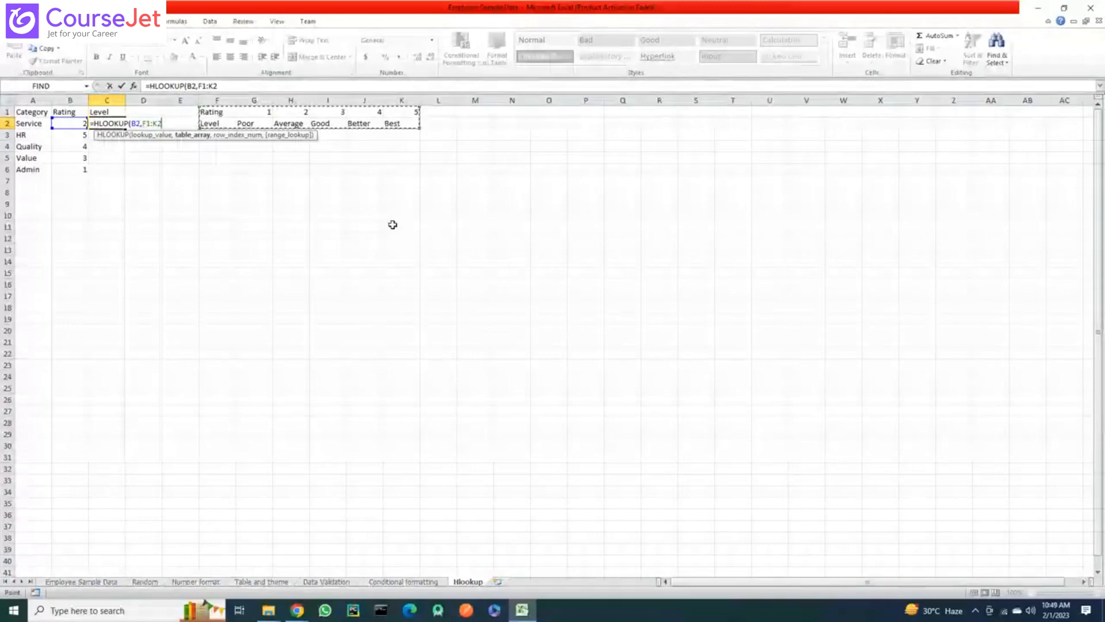
type(",")
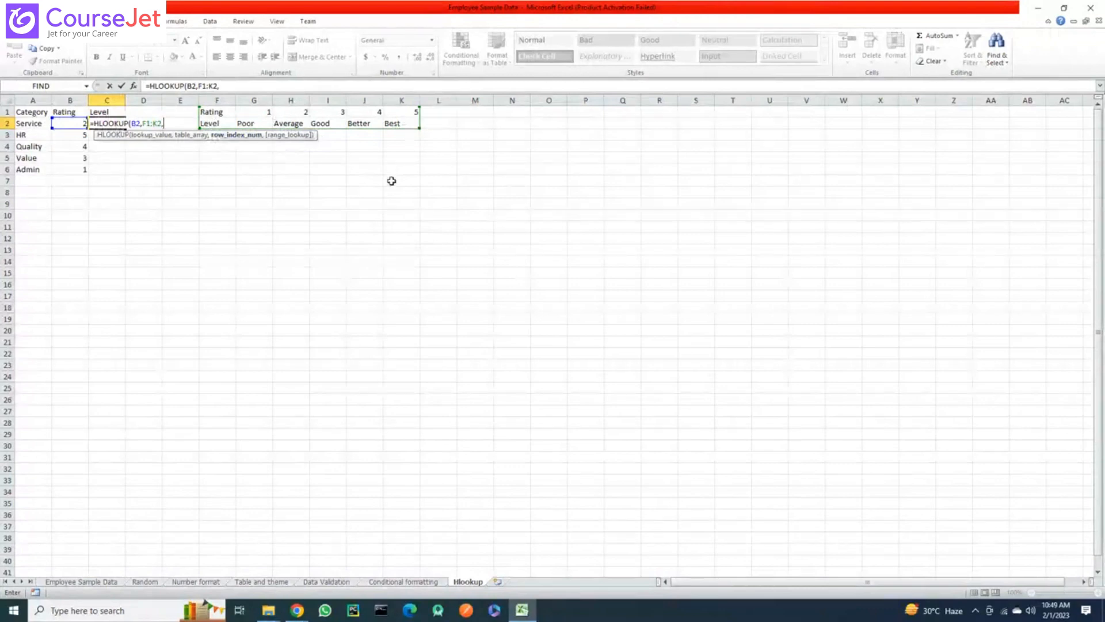
type("2,")
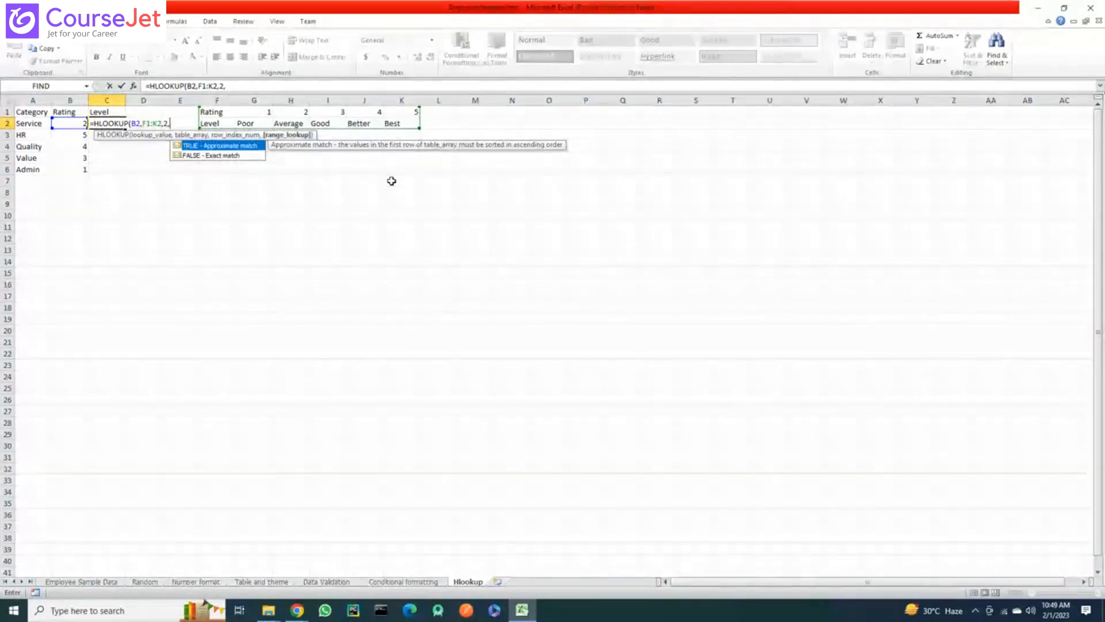
key("Down")
key("Tab")
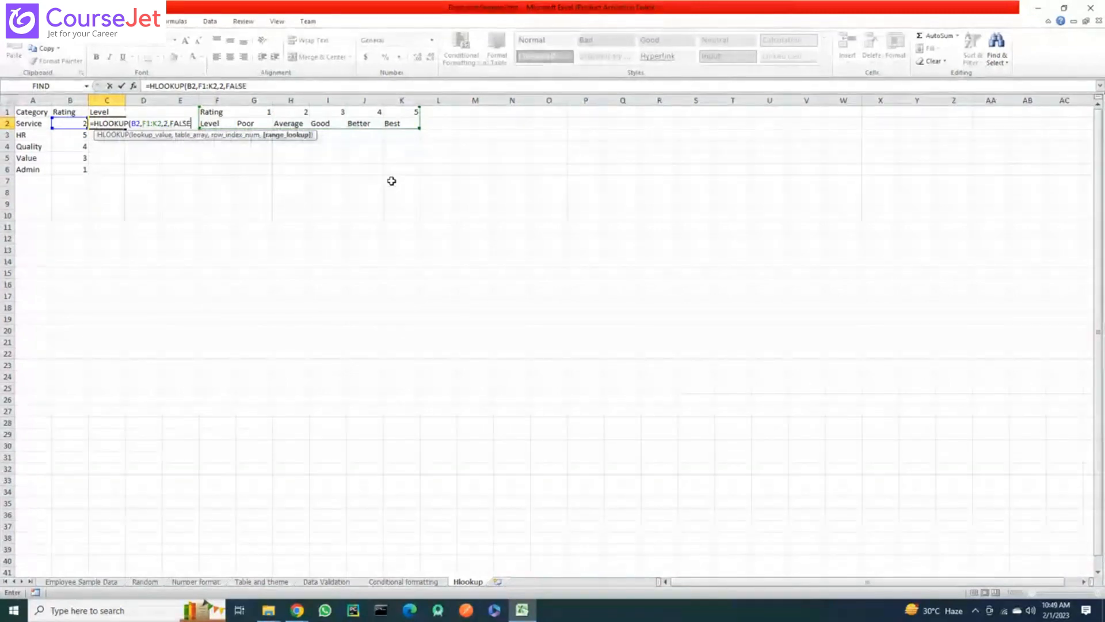
type(")")
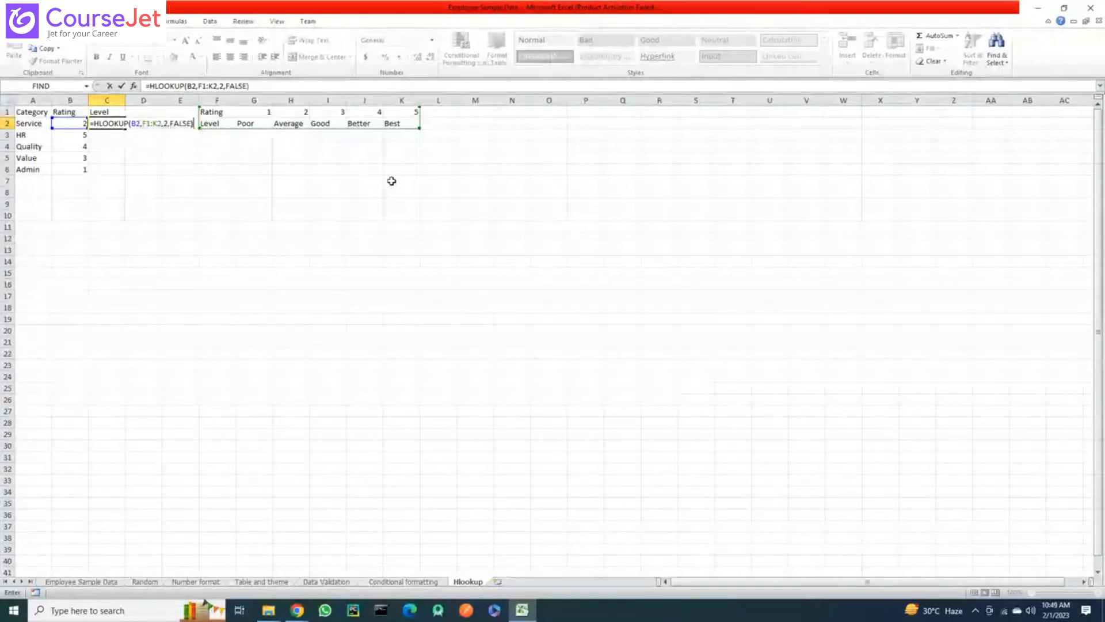
key("Return")
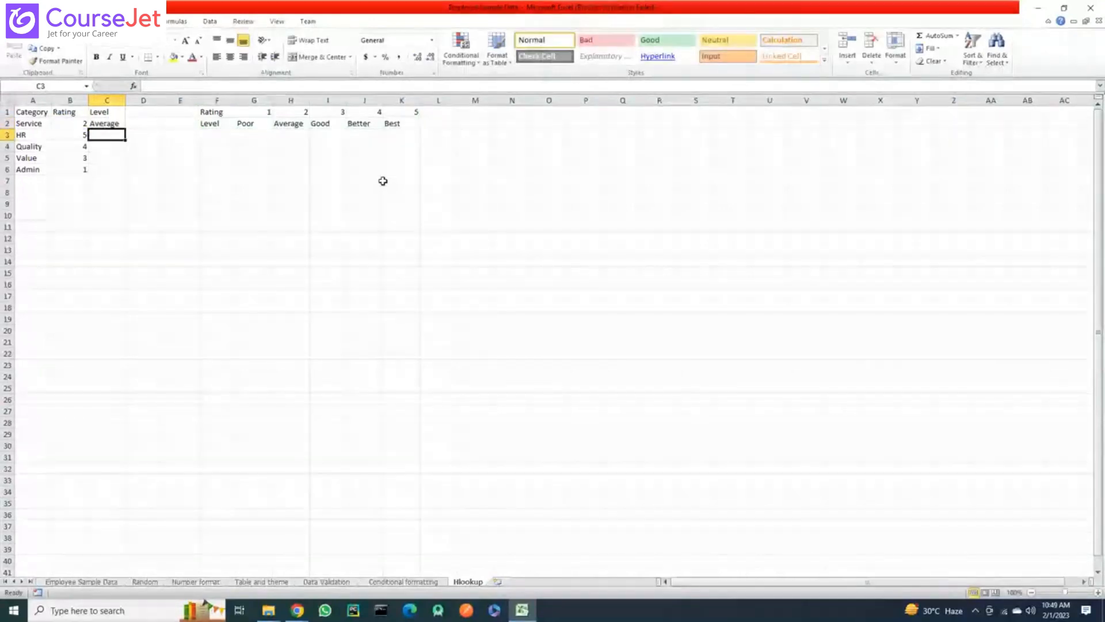
Make the table range absolute as $F$1:$K$2 in C2's HLOOKUP formula and fill the formula down through C6
left_click(118, 124)
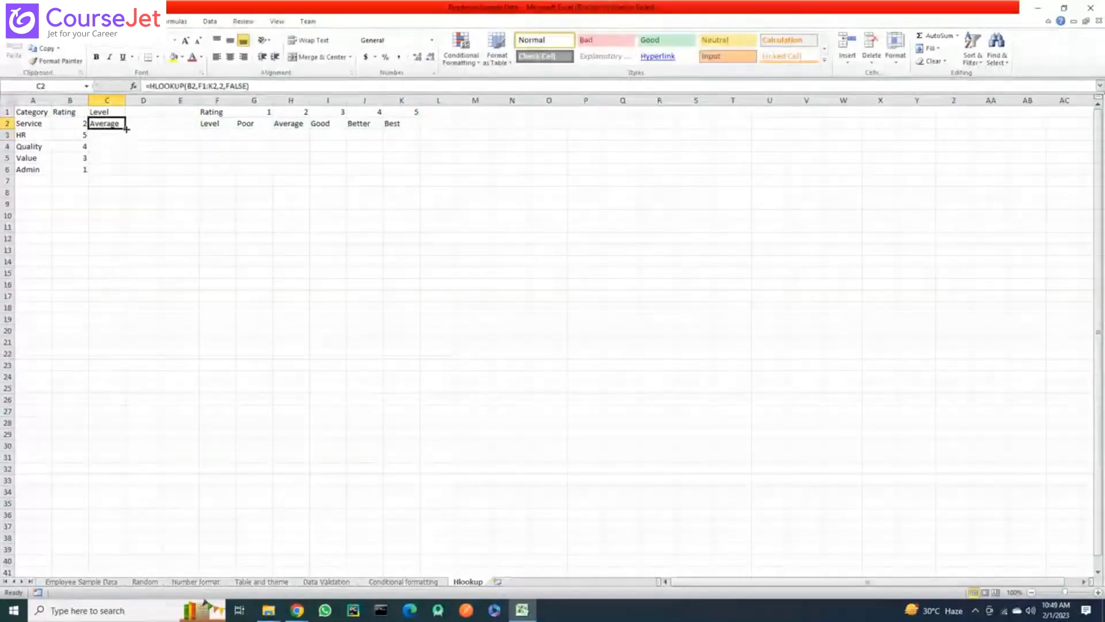
double_click(126, 129)
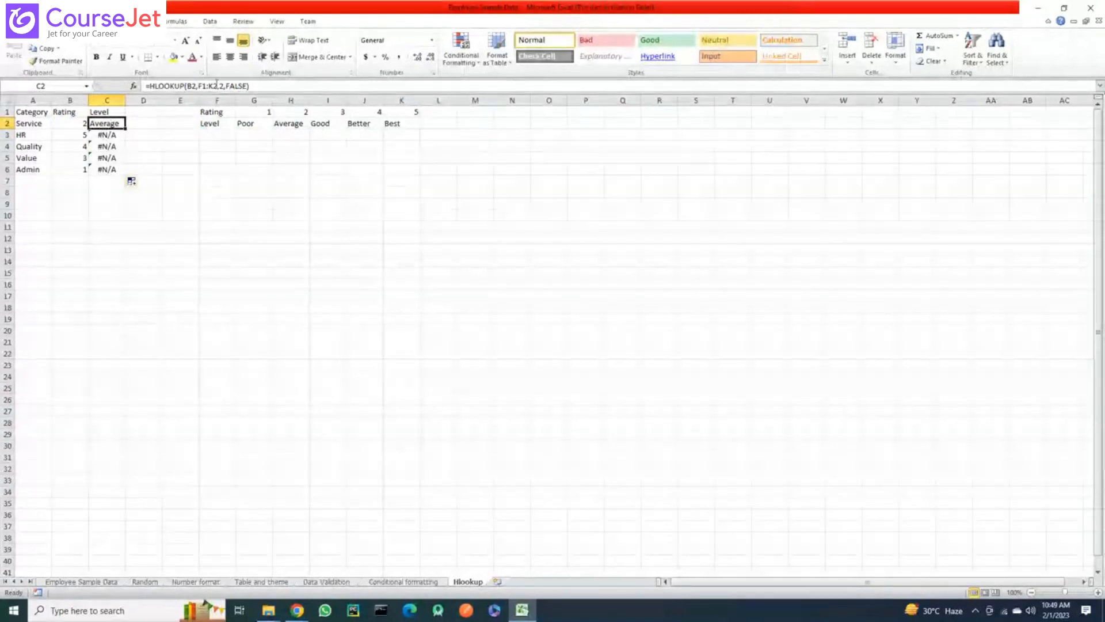
left_click_drag(217, 86, 199, 86)
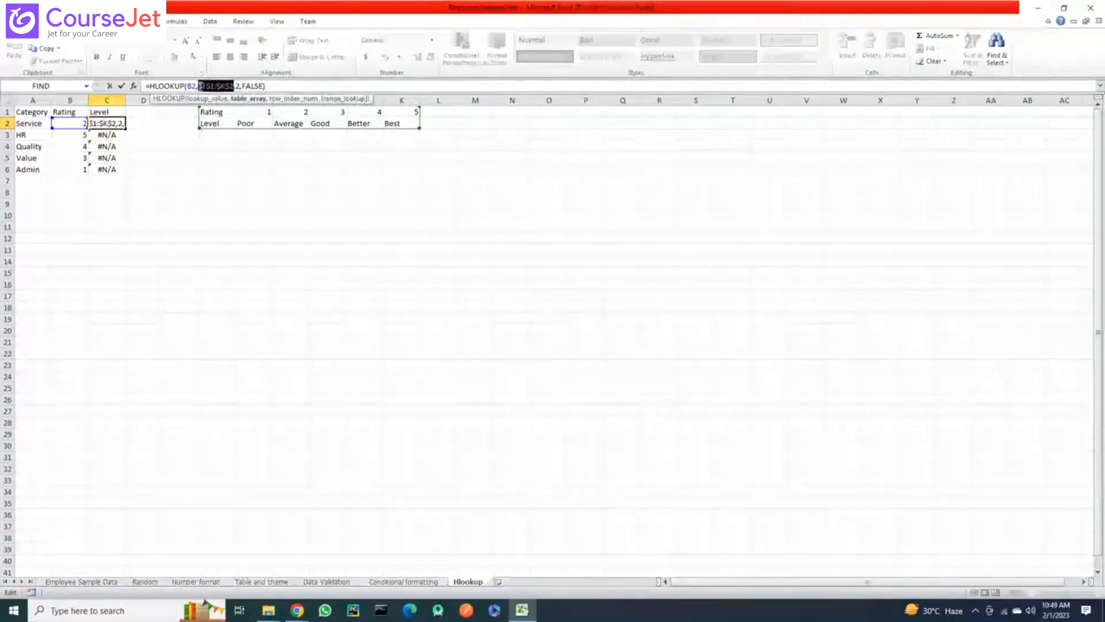
key("Return")
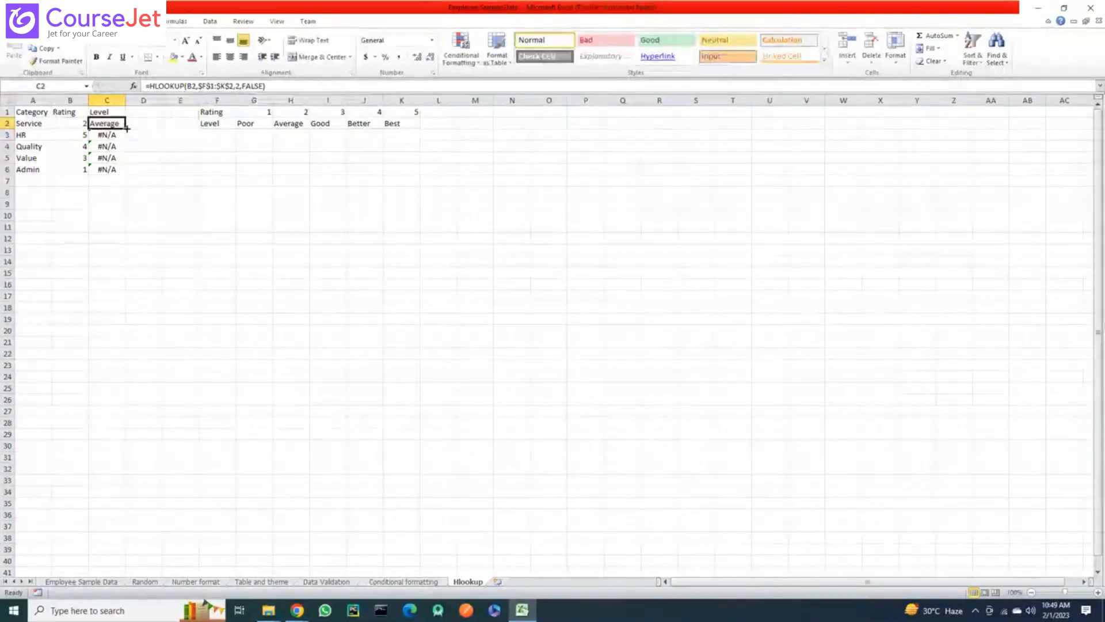
double_click(125, 129)
left_click(217, 203)
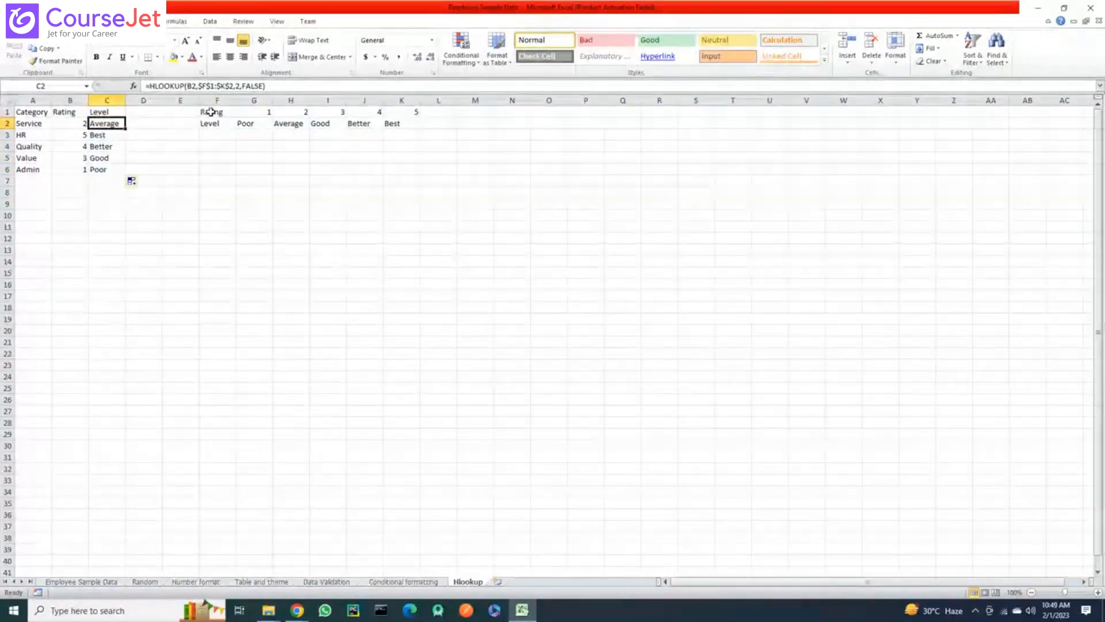
left_click_drag(211, 112, 403, 125)
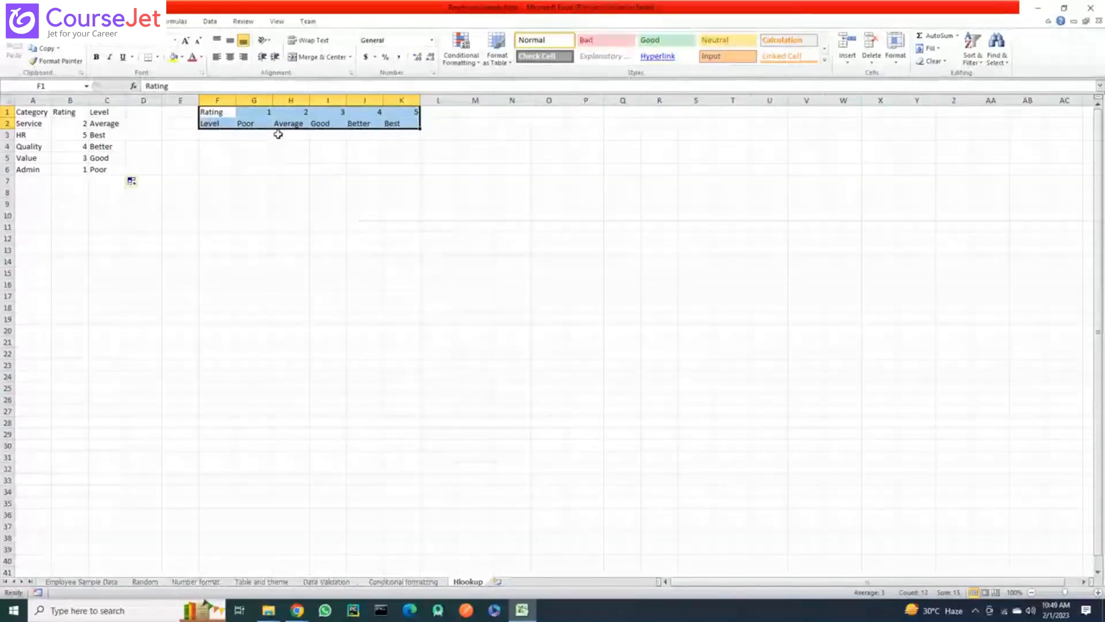
left_click_drag(214, 112, 402, 126)
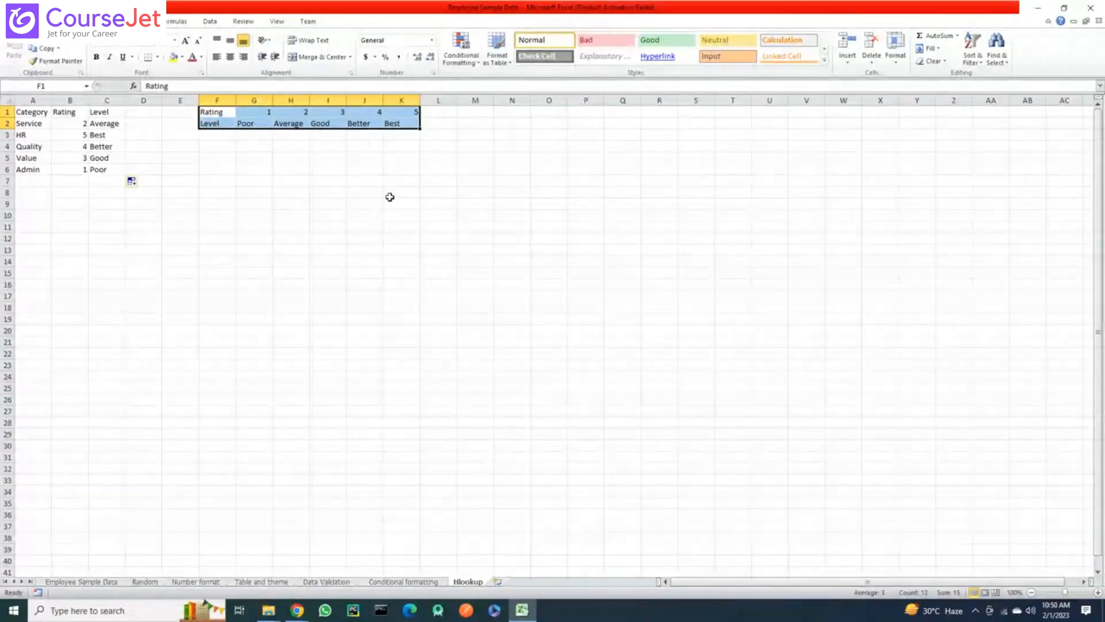
left_click(397, 236)
left_click(485, 114)
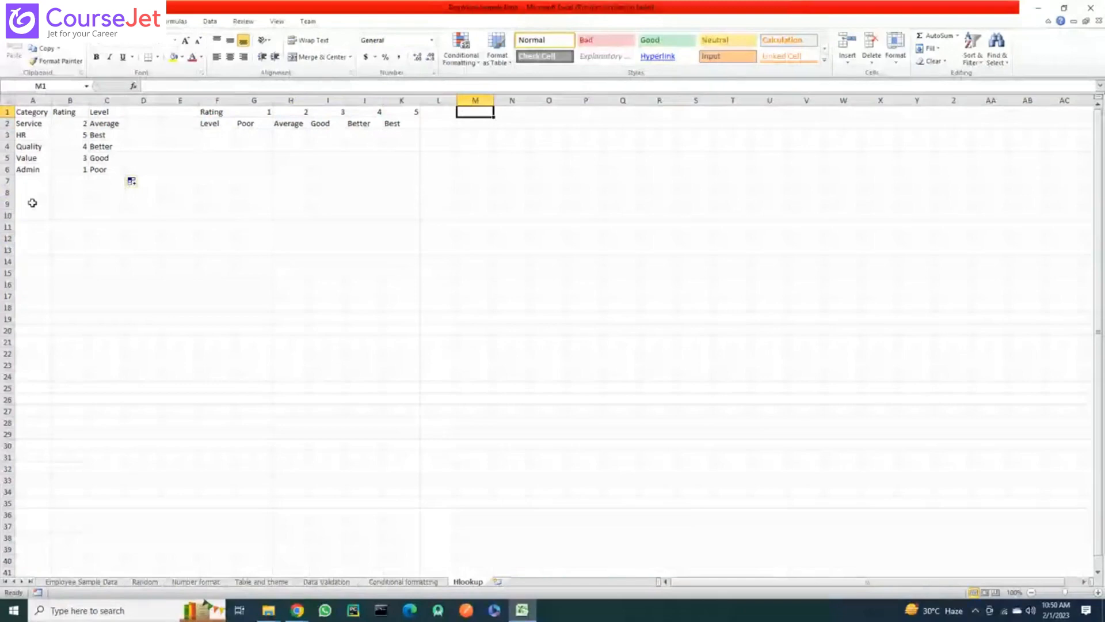
Add a new worksheet after Hlookup and name it working days
left_click(497, 581)
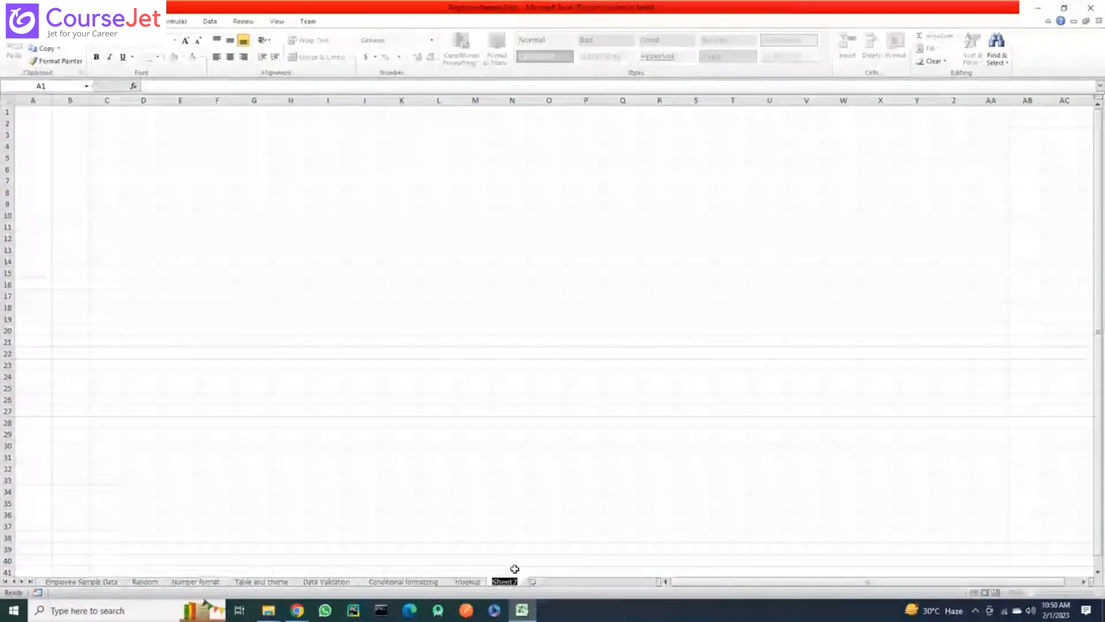
key("BackSpace")
type("working days")
left_click(515, 569)
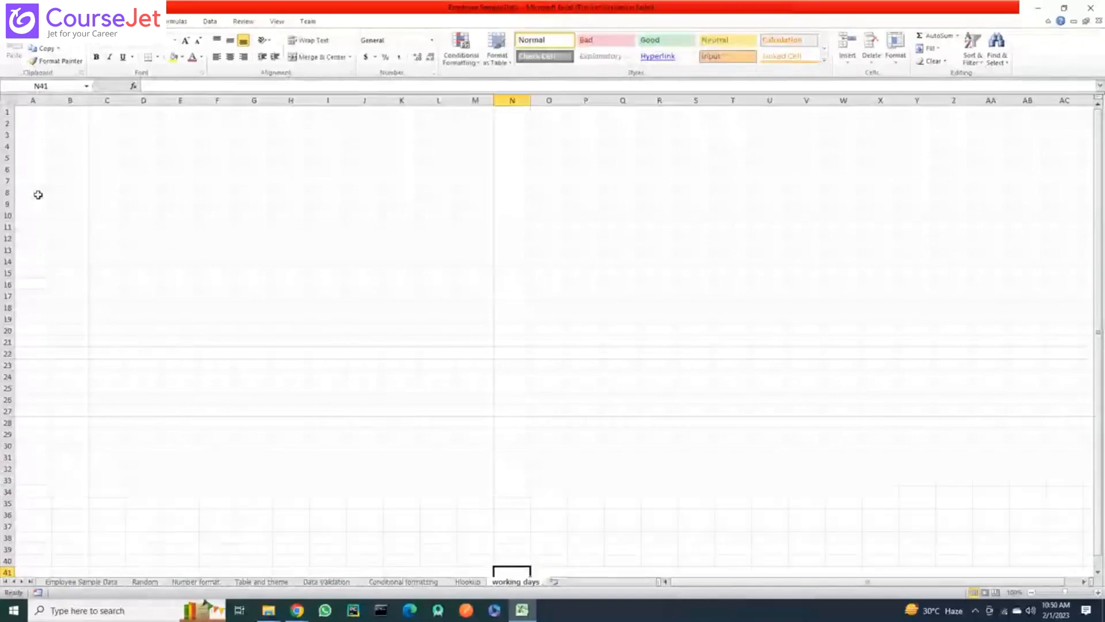
Enter the headers Start date, End date, Total days and Working days in A1 to D1 and autofit the column widths
left_click(39, 110)
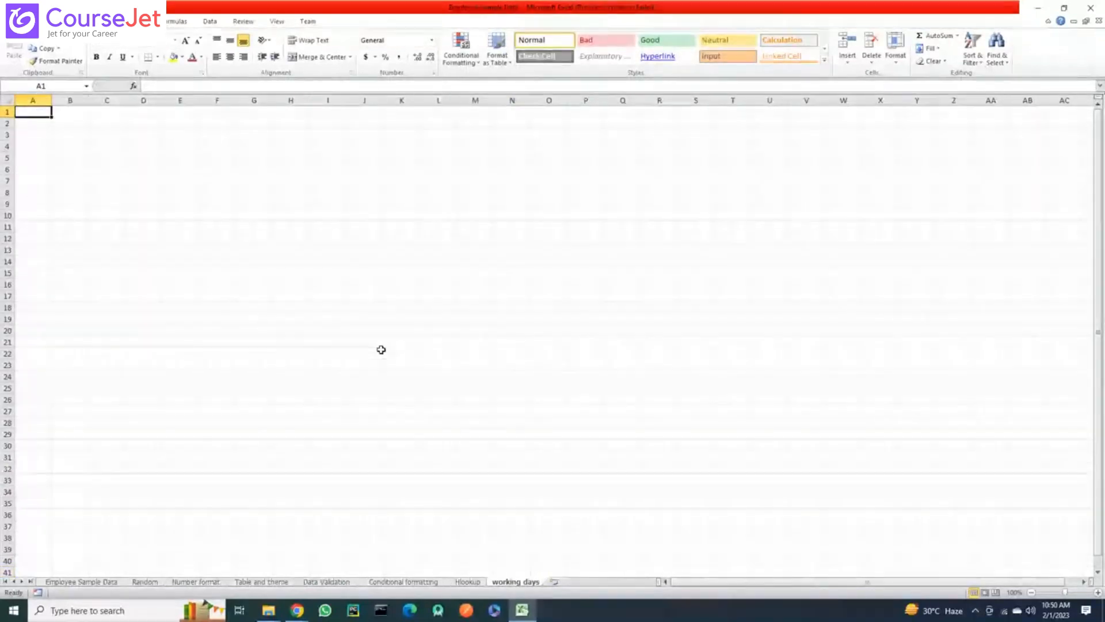
type("Start dat")
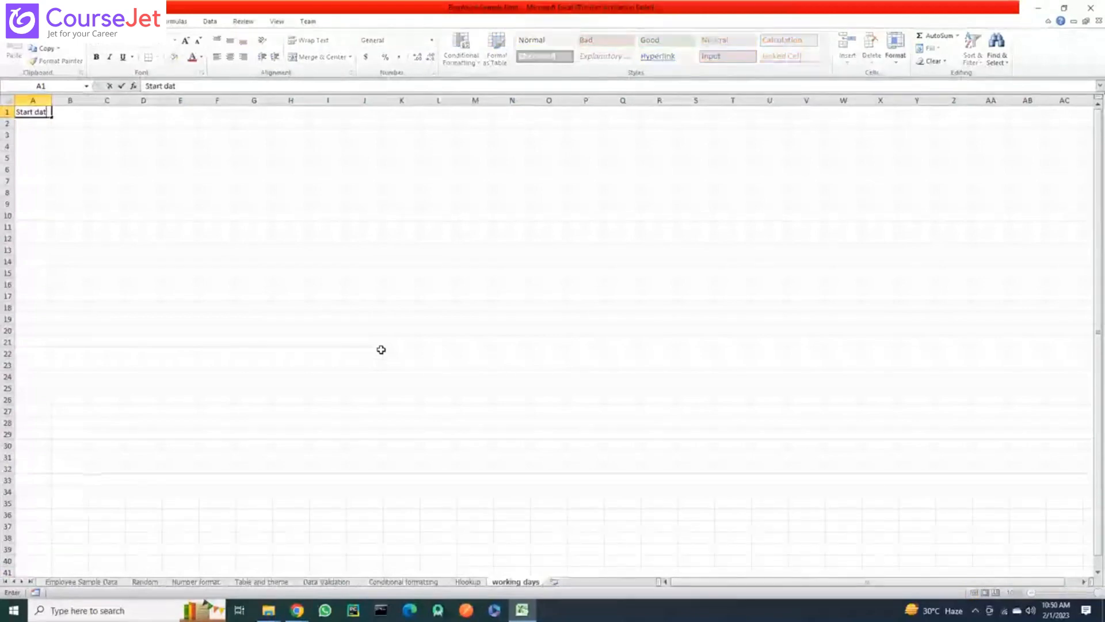
type("e")
key("Tab")
type("End date")
key("Tab")
type("To")
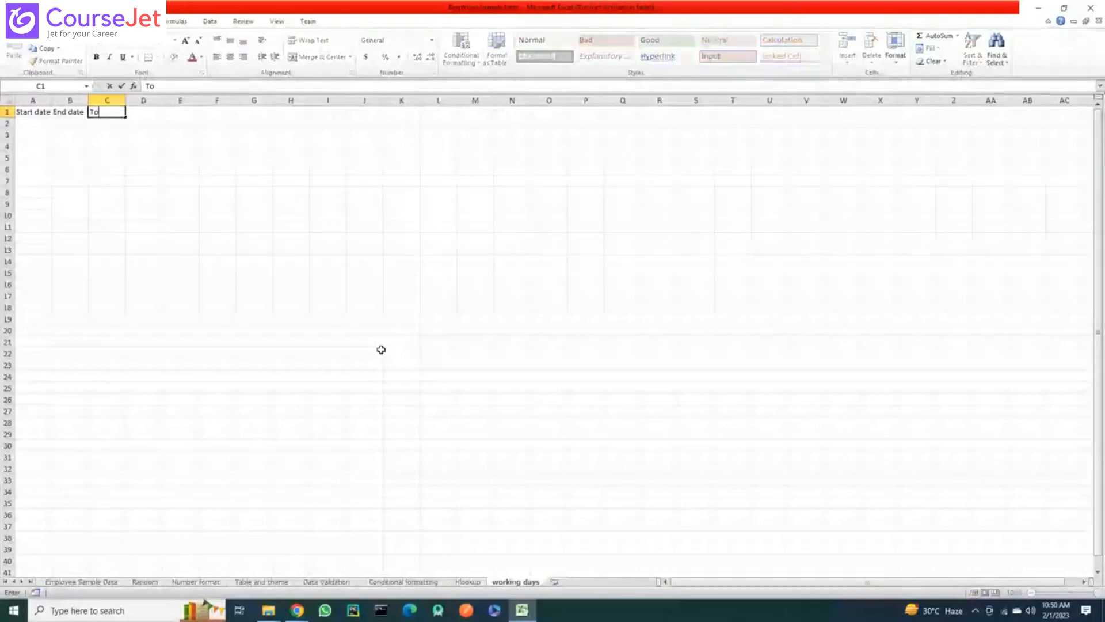
type("tal days")
key("Tab")
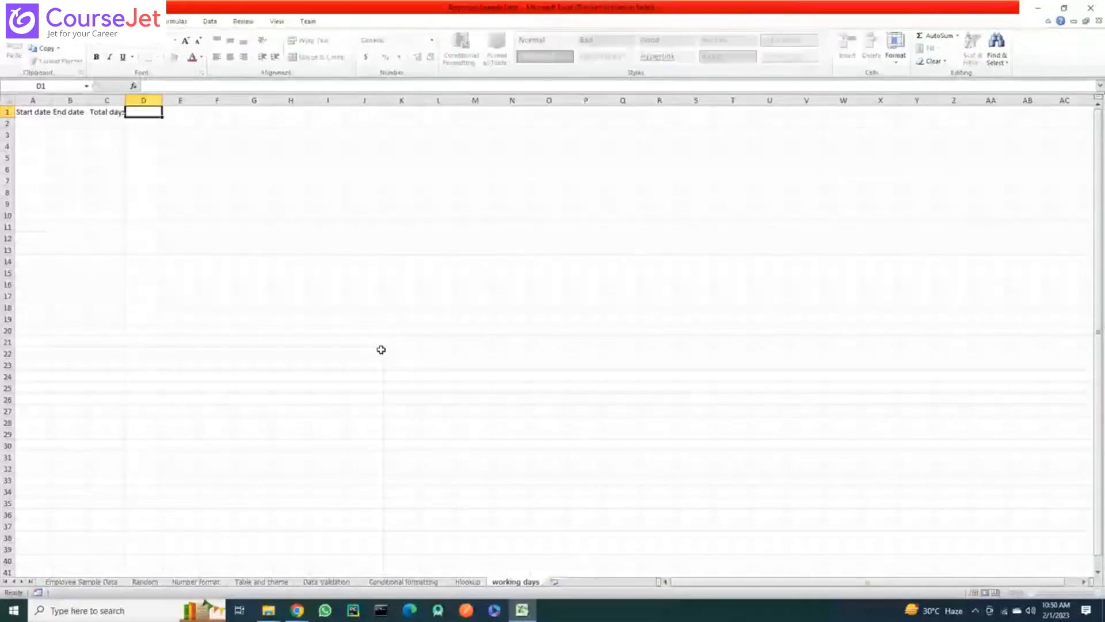
type("Worki")
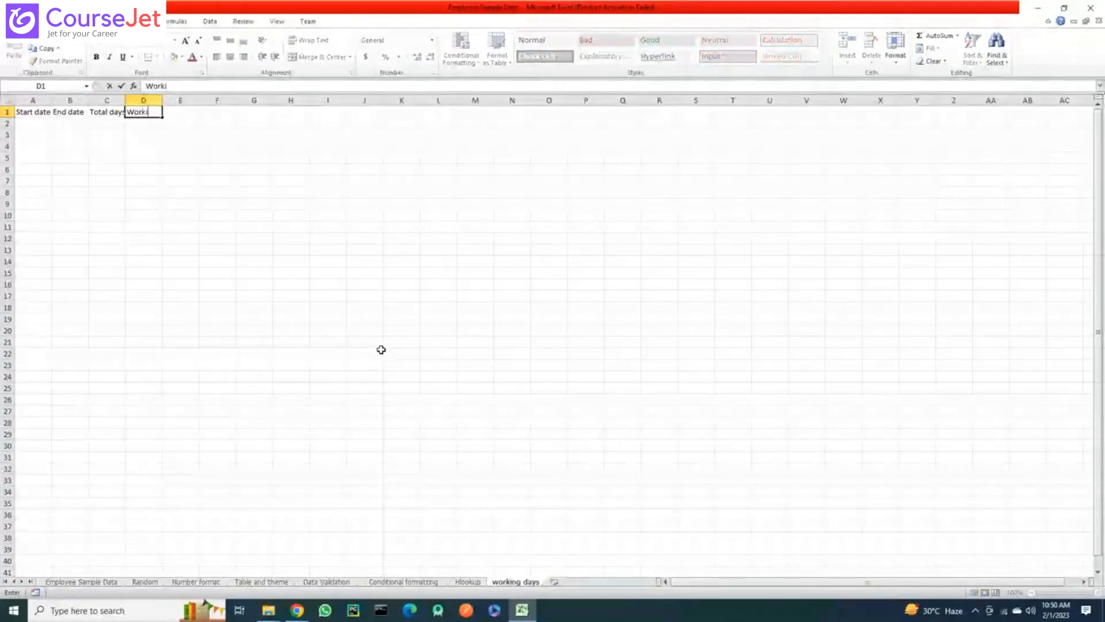
type("ng days")
key("Return")
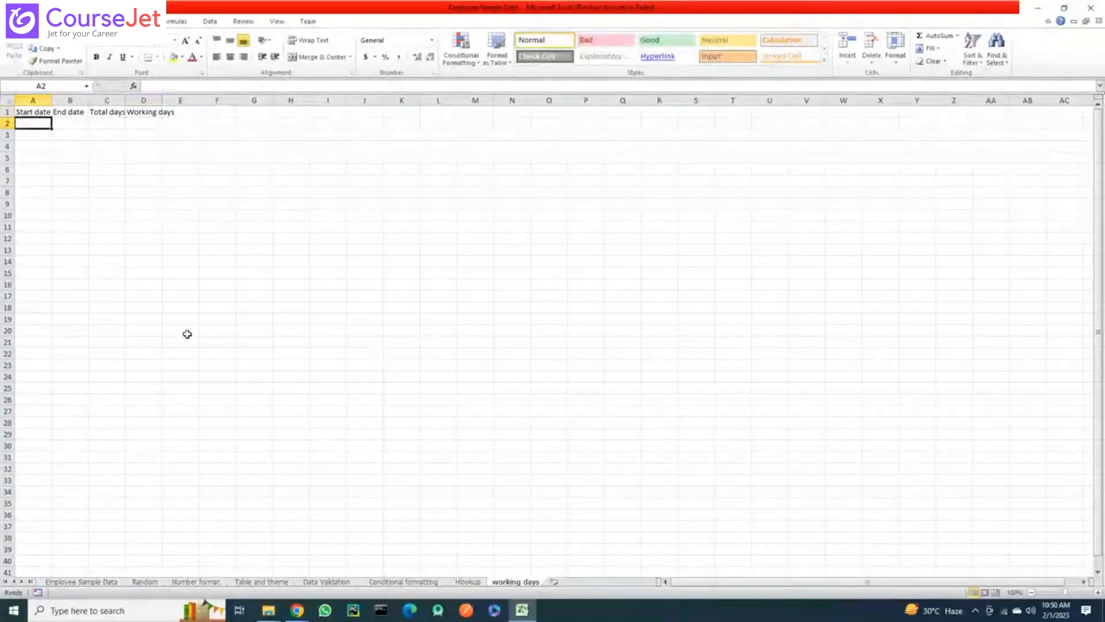
left_click(8, 101)
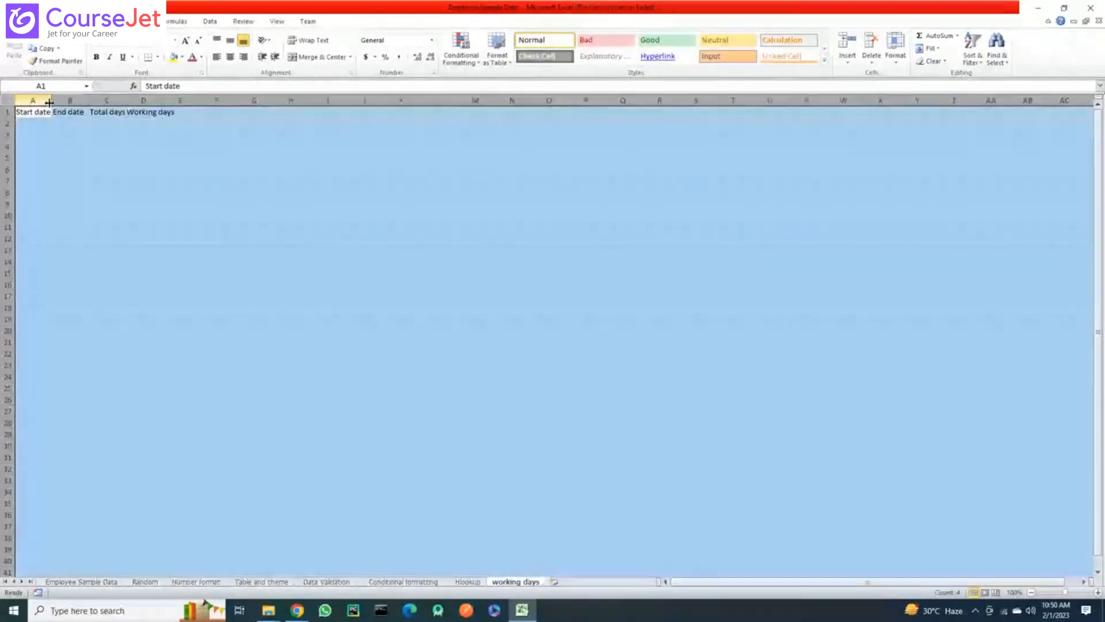
double_click(52, 101)
Enter the start date 01/01/22 in cell A2
left_click(36, 123)
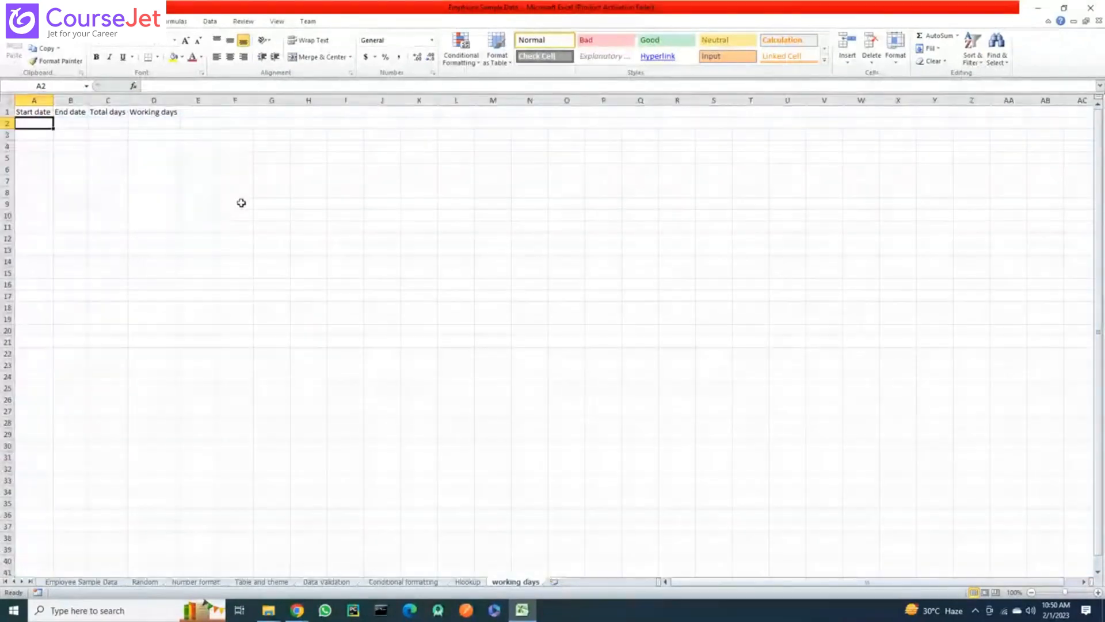
type("01/")
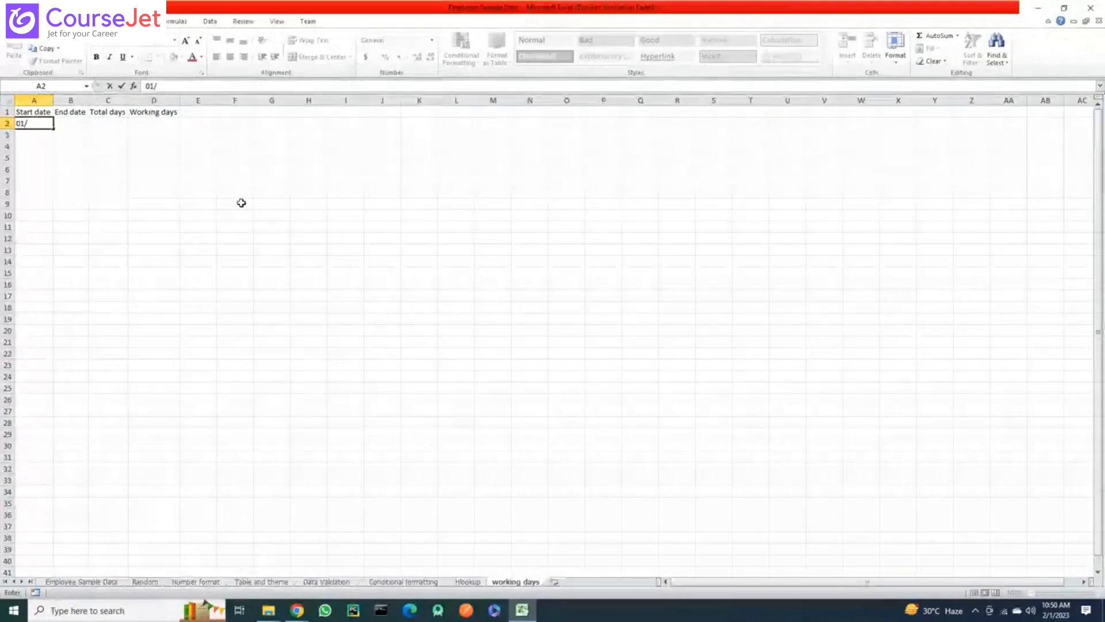
type("01/")
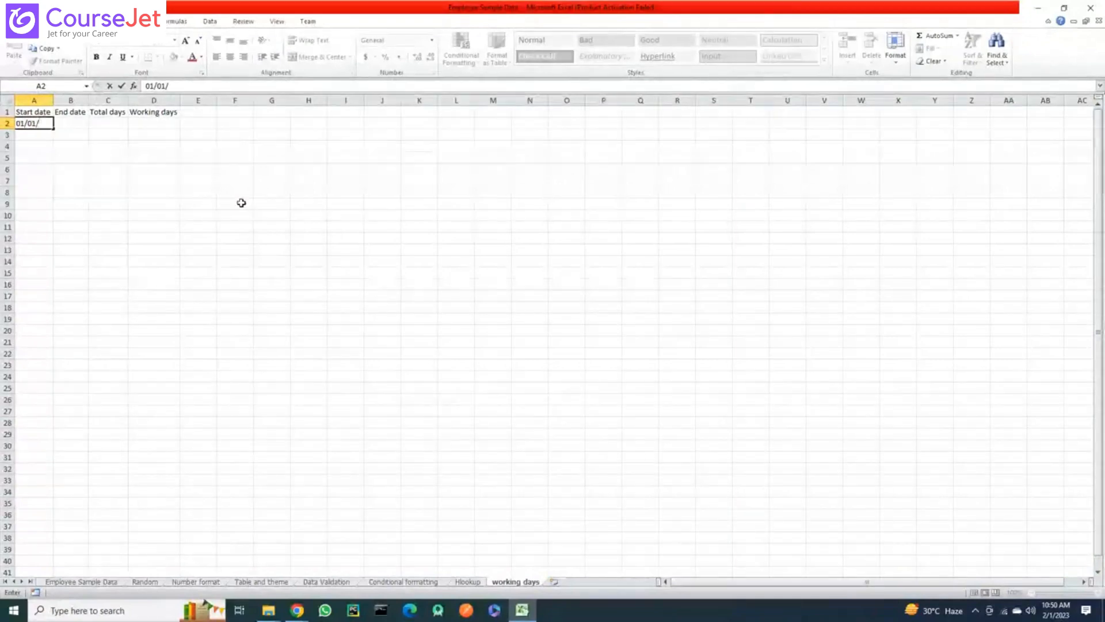
type("22")
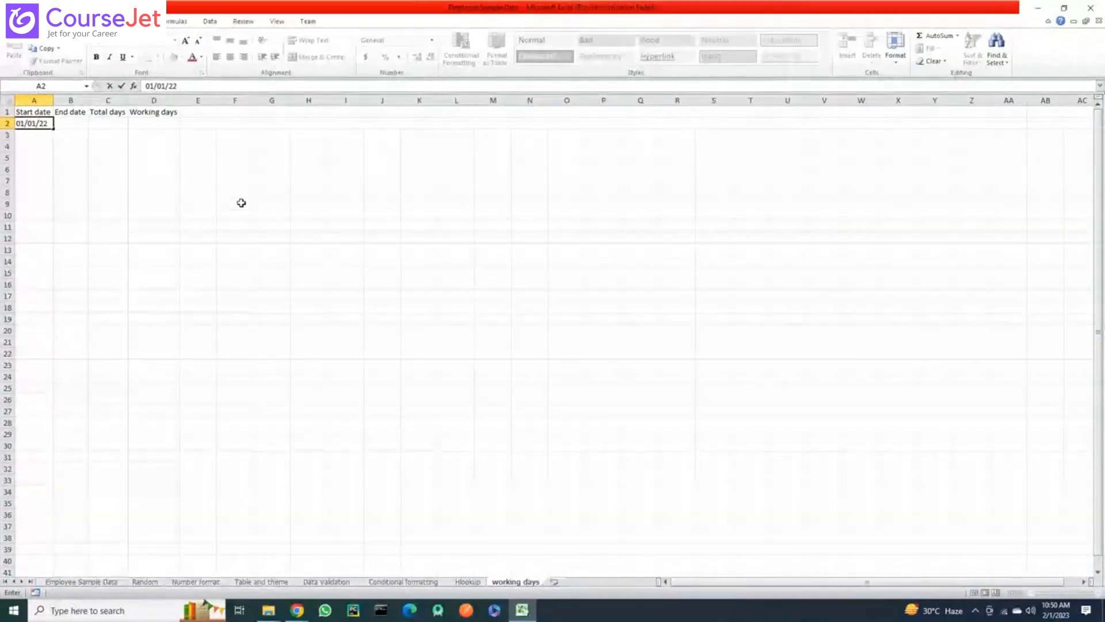
key("Tab")
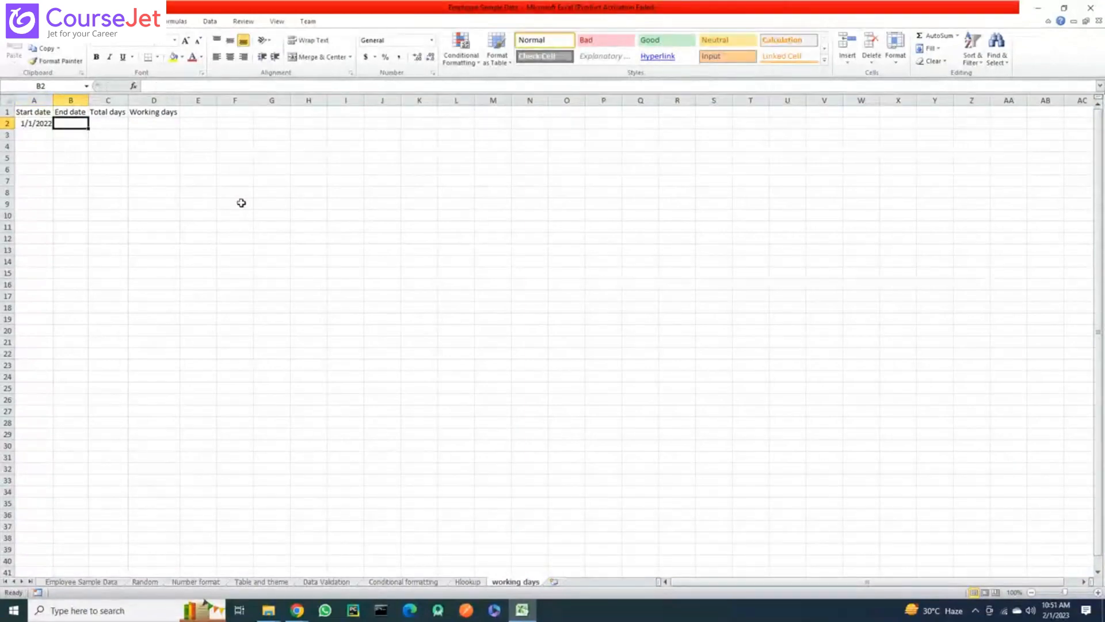
Enter today's date in cell B2 under End date with the formula =TODAY()
type("=to")
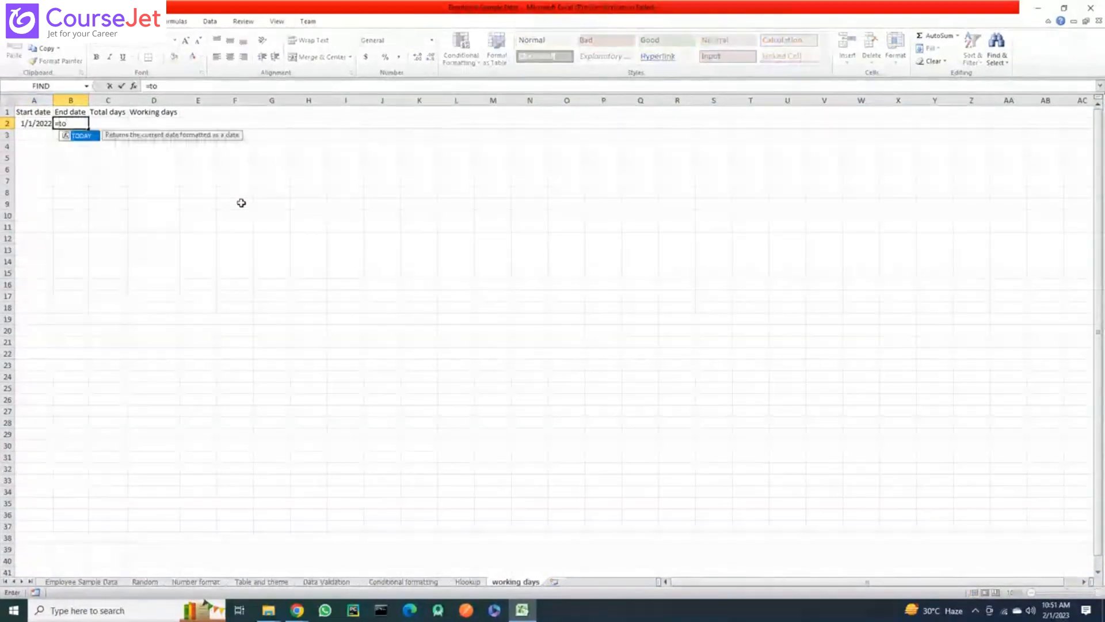
key("Tab")
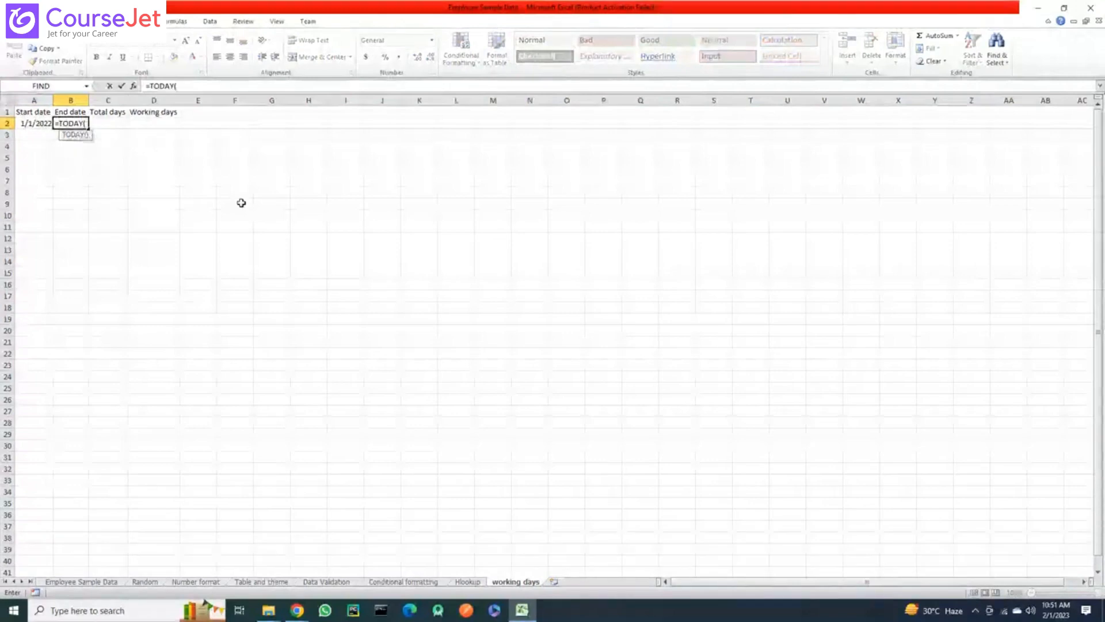
key("Left")
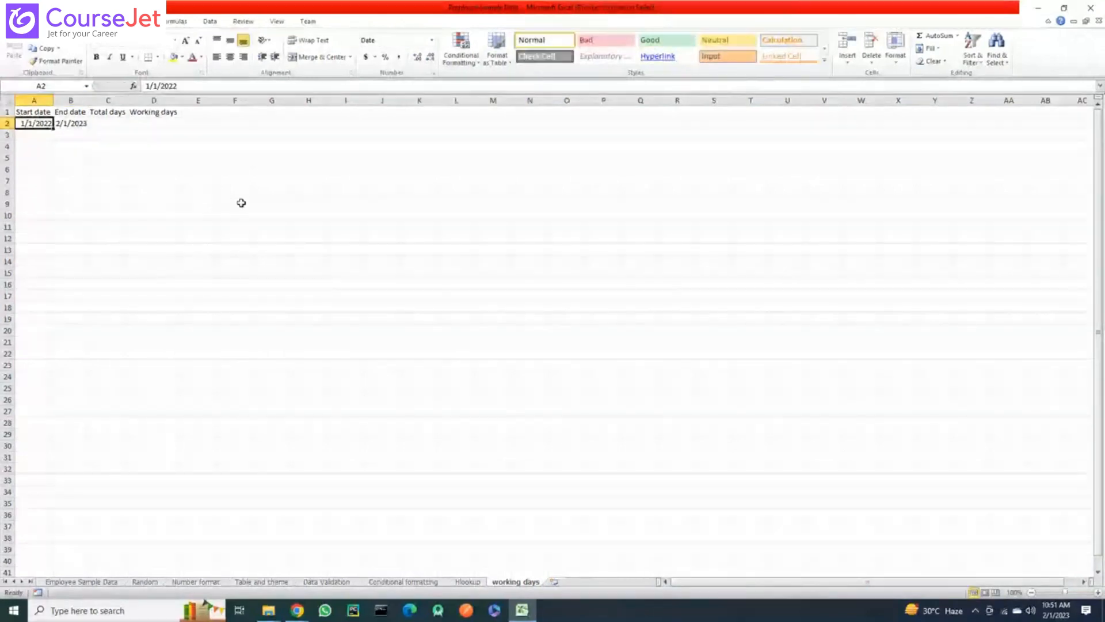
Replace the TODAY formula in B2 with its static date value by copying it and pasting values in place
key("Right")
key("ctrl+c")
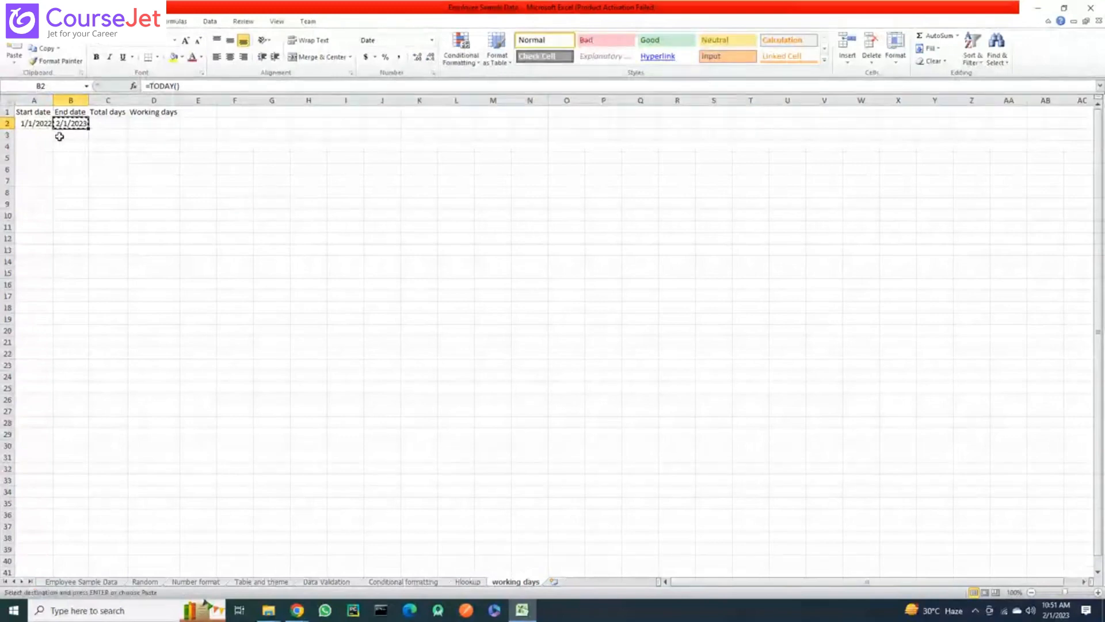
left_click(14, 65)
left_click(40, 134)
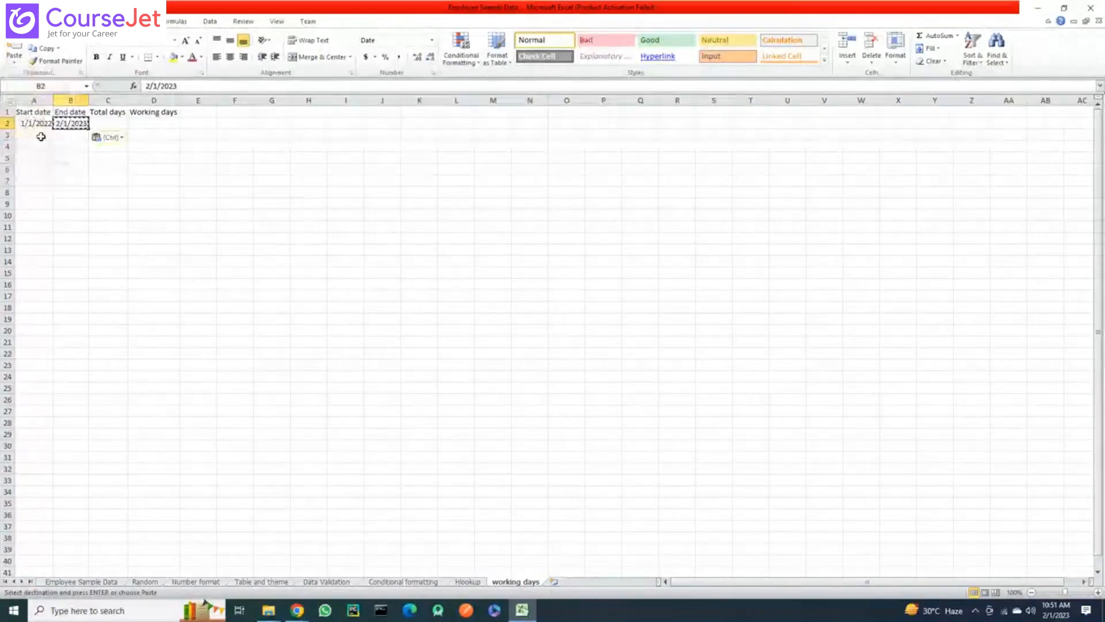
key("Escape")
left_click(40, 122)
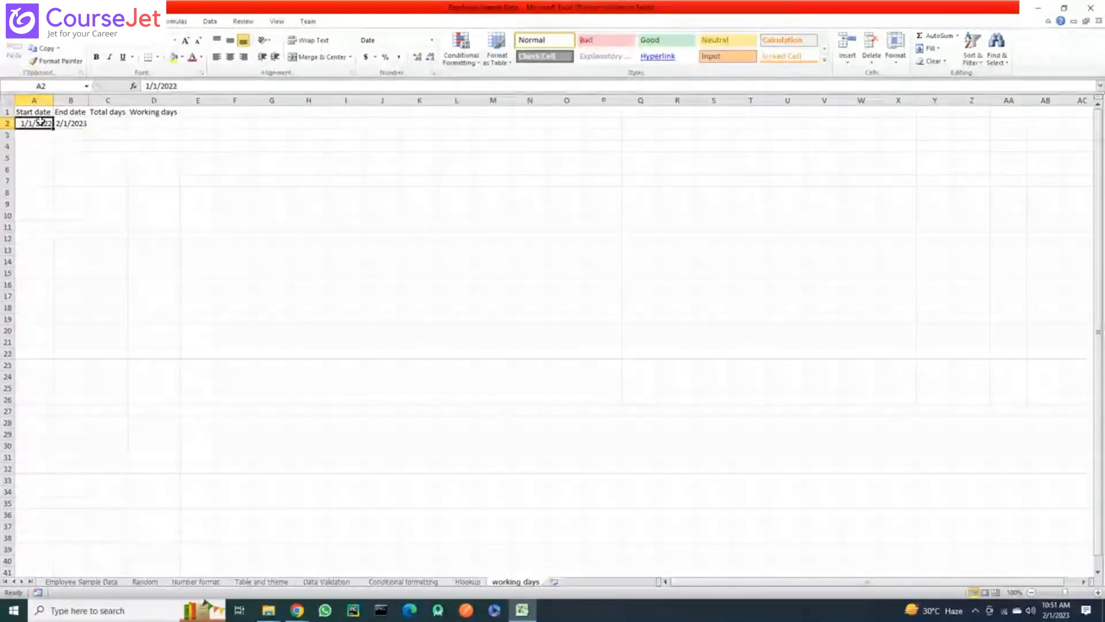
left_click(82, 123)
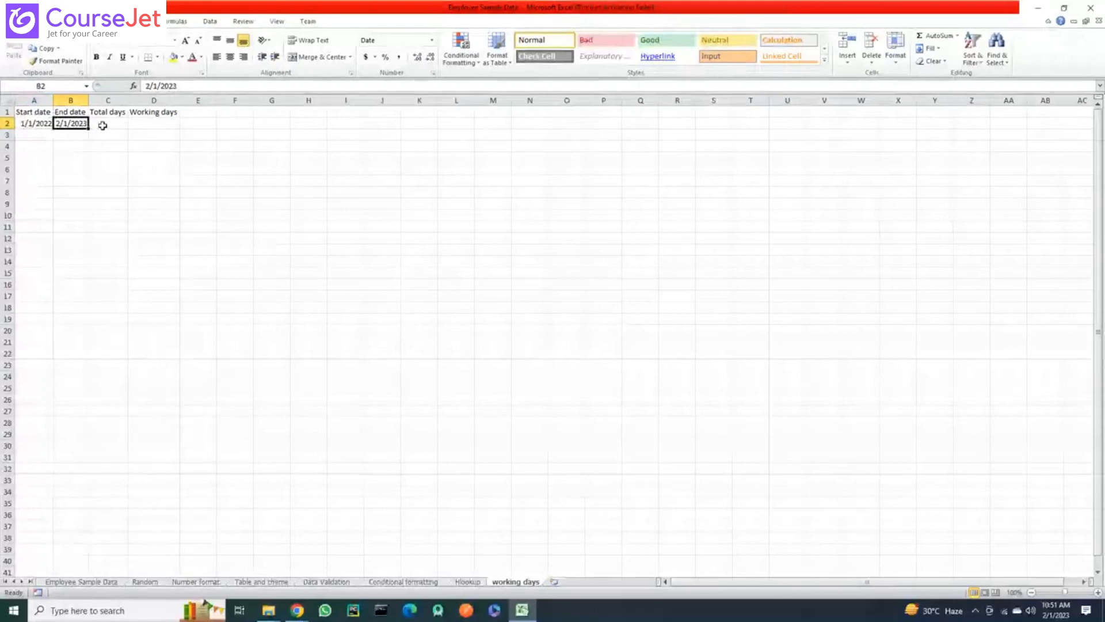
Calculate the total days in C2 by subtracting the start date from the end date with =B2-A2
left_click(102, 124)
type("=")
key("Left")
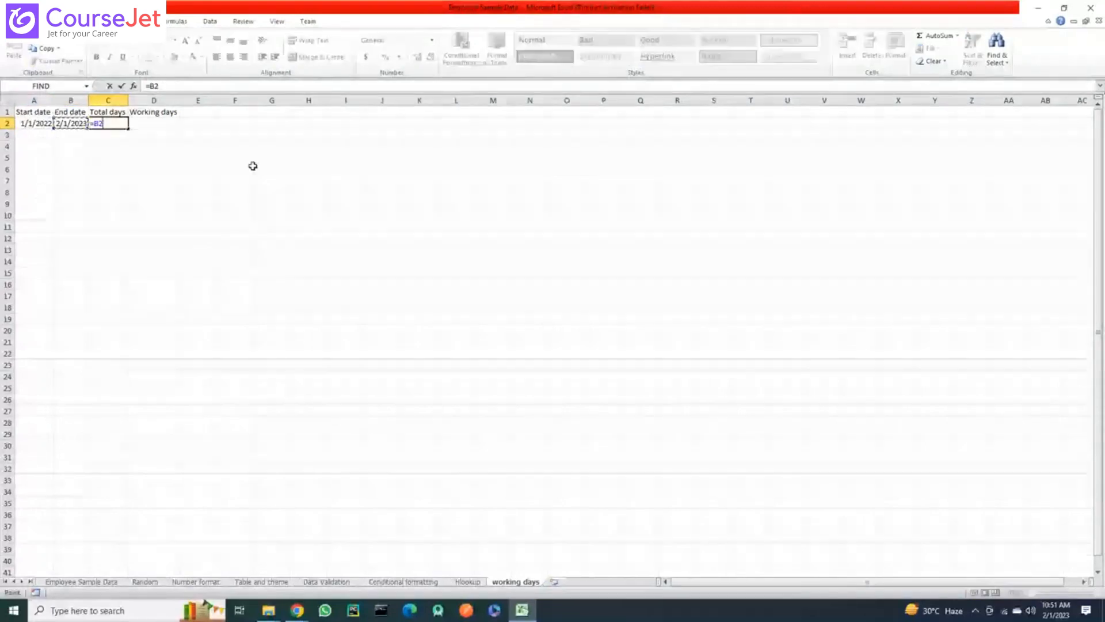
type("-")
key("Left")
key("Left")
key("Return")
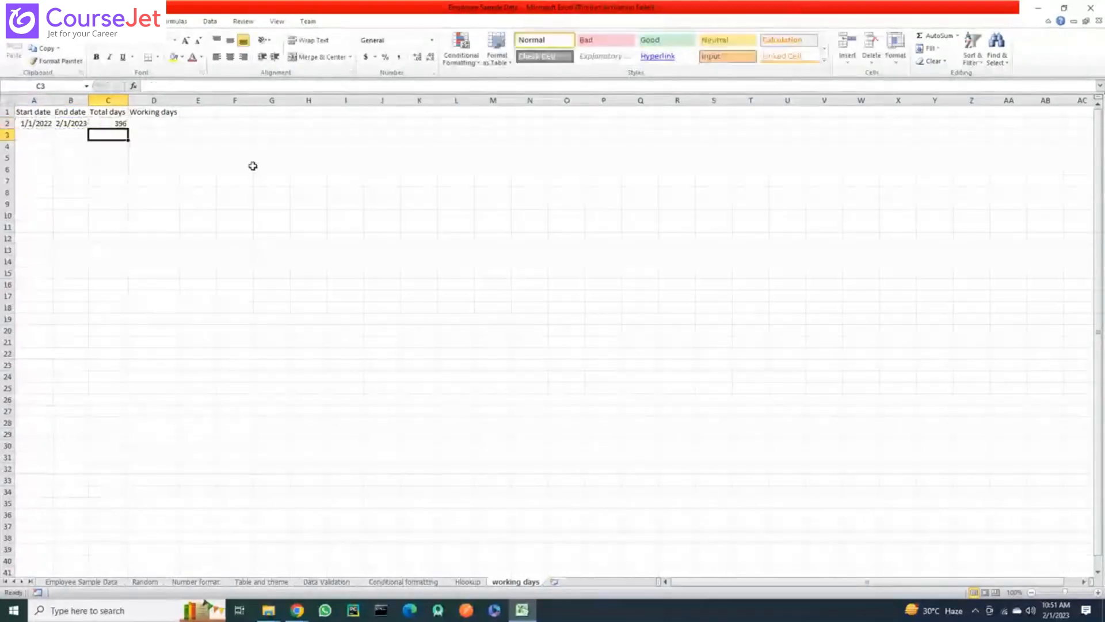
key("Up")
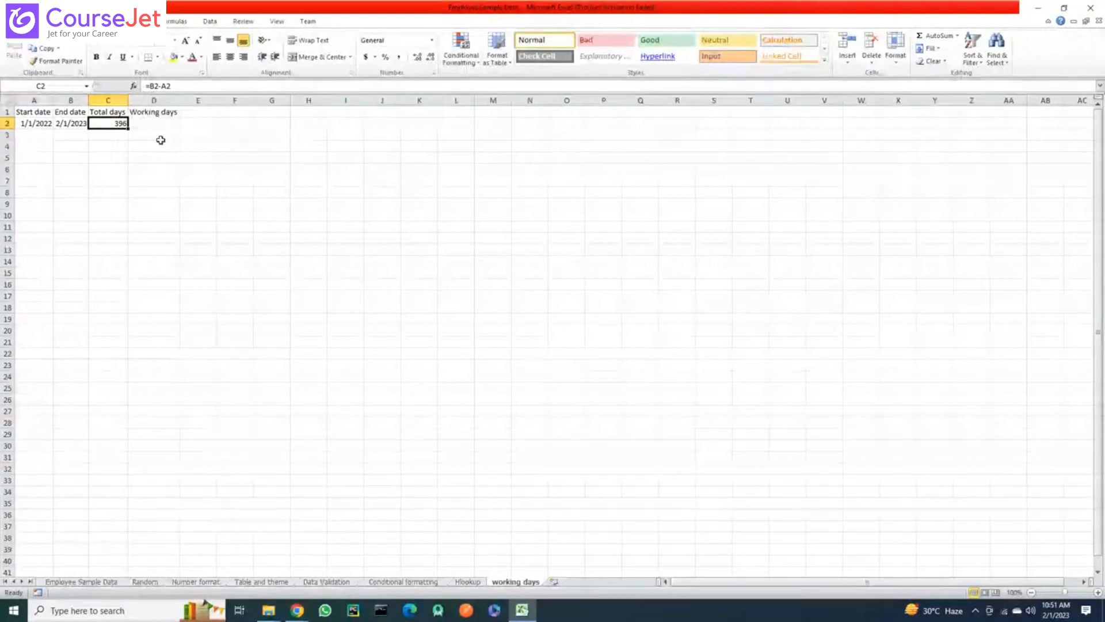
Calculate the working days in D2 with the formula =NETWORKDAYS(A2,B2)
key("Right")
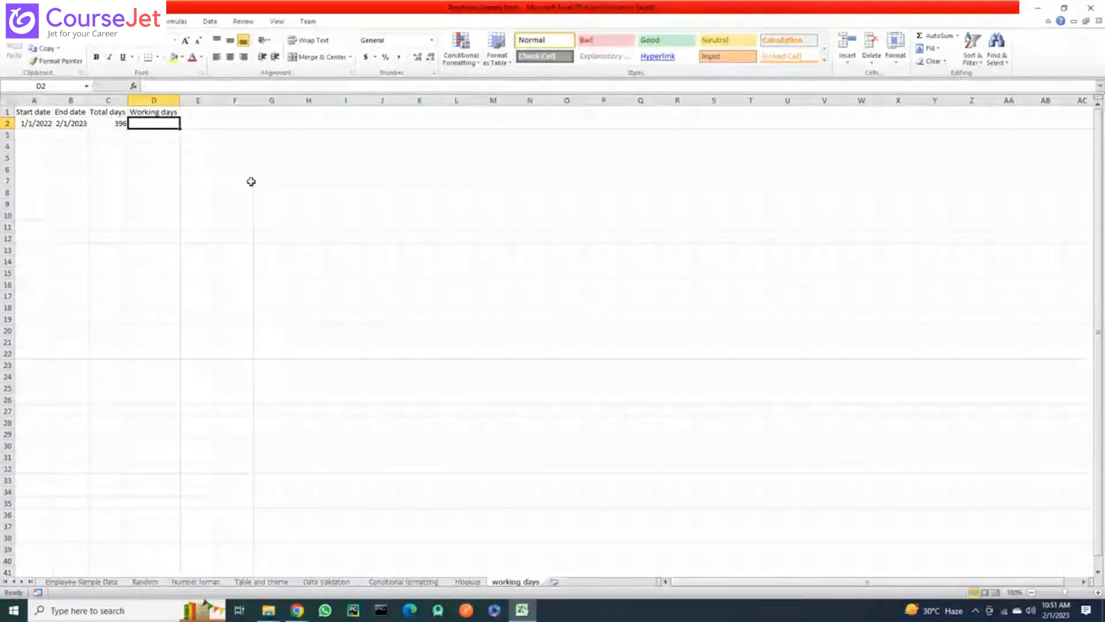
type("=ne")
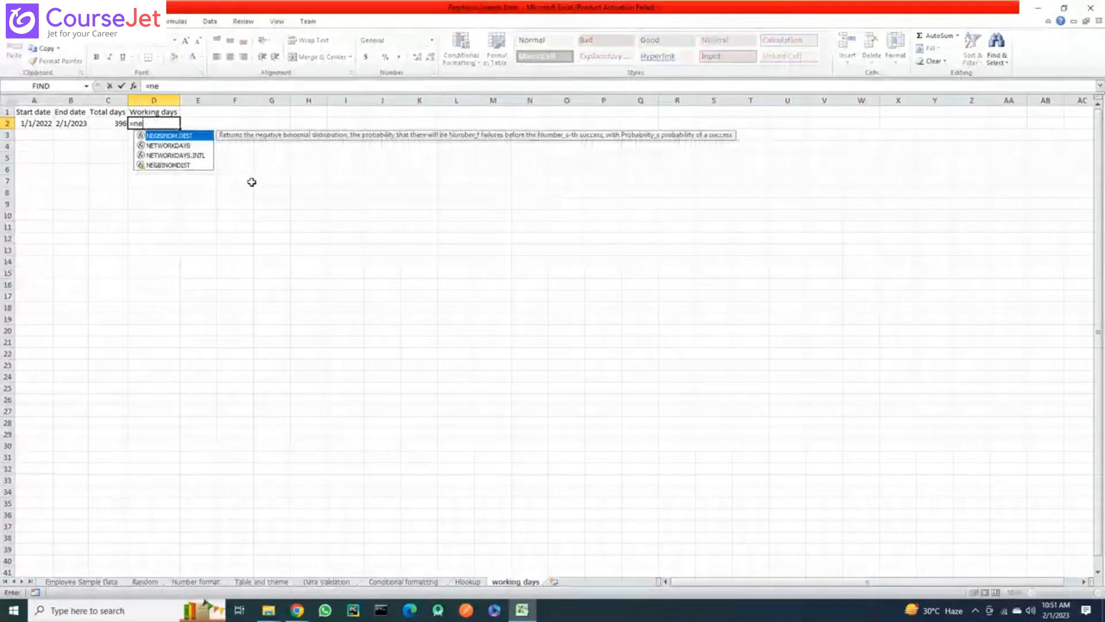
left_click(164, 147)
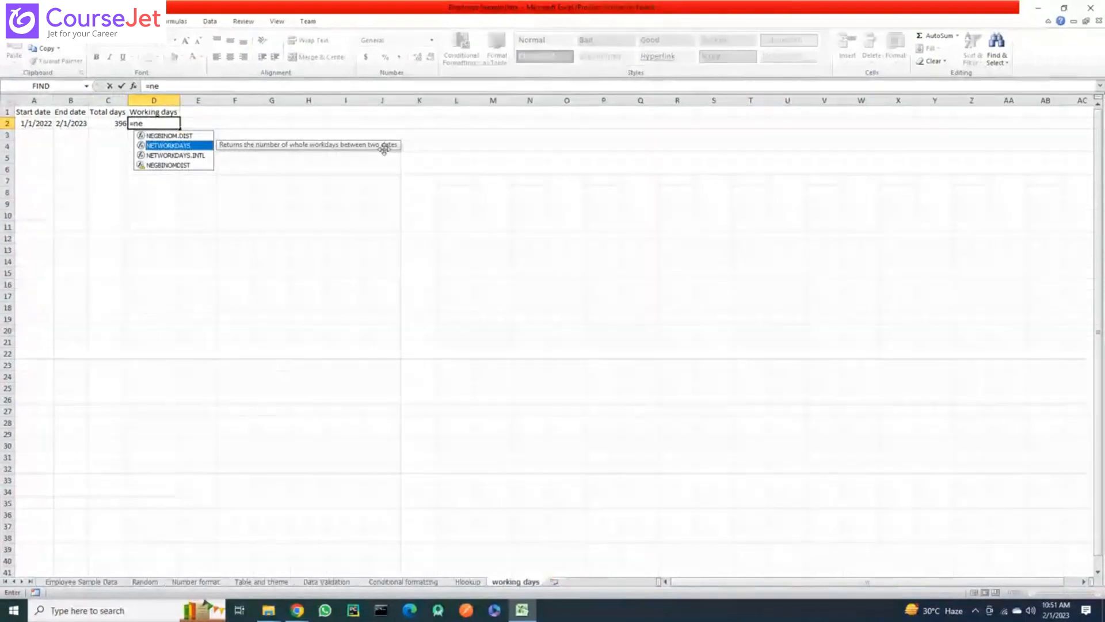
key("Tab")
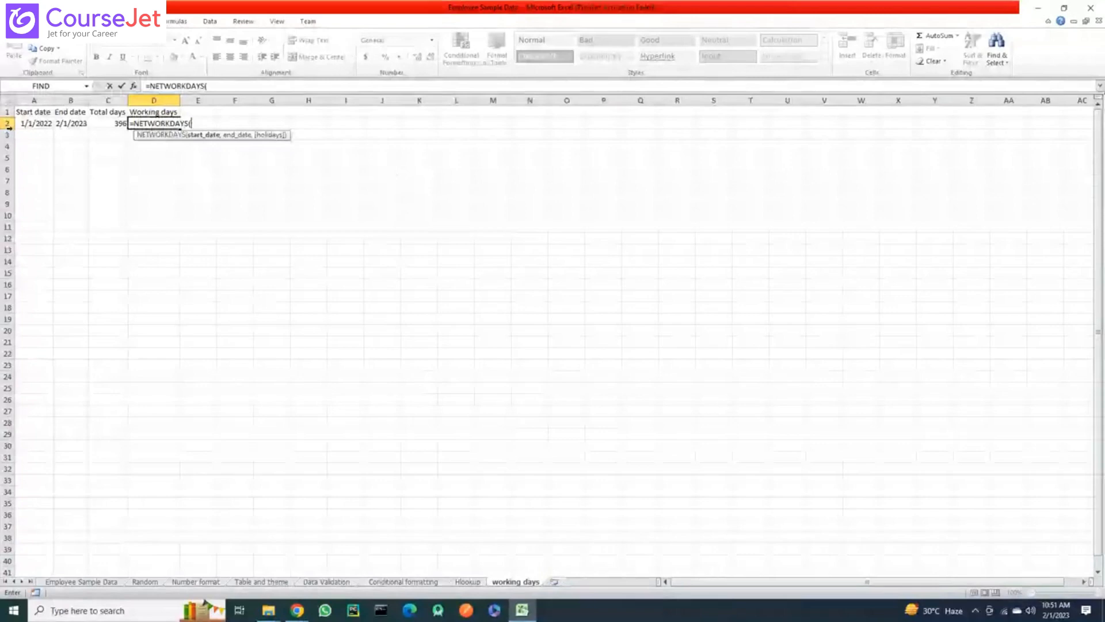
left_click(34, 123)
type(",")
left_click(71, 123)
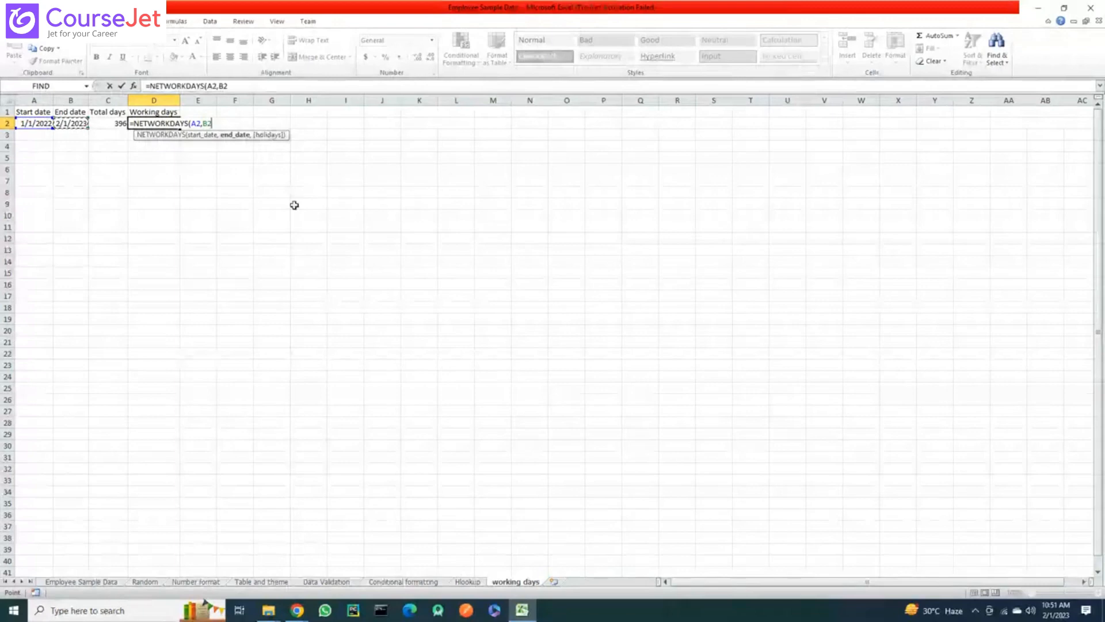
type(")")
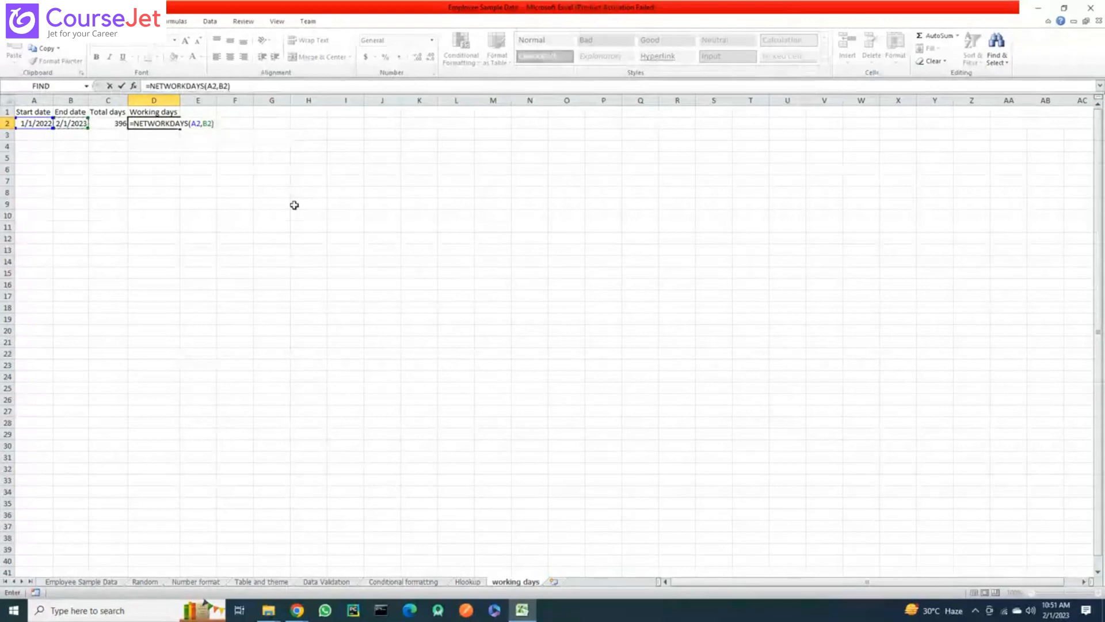
key("Return")
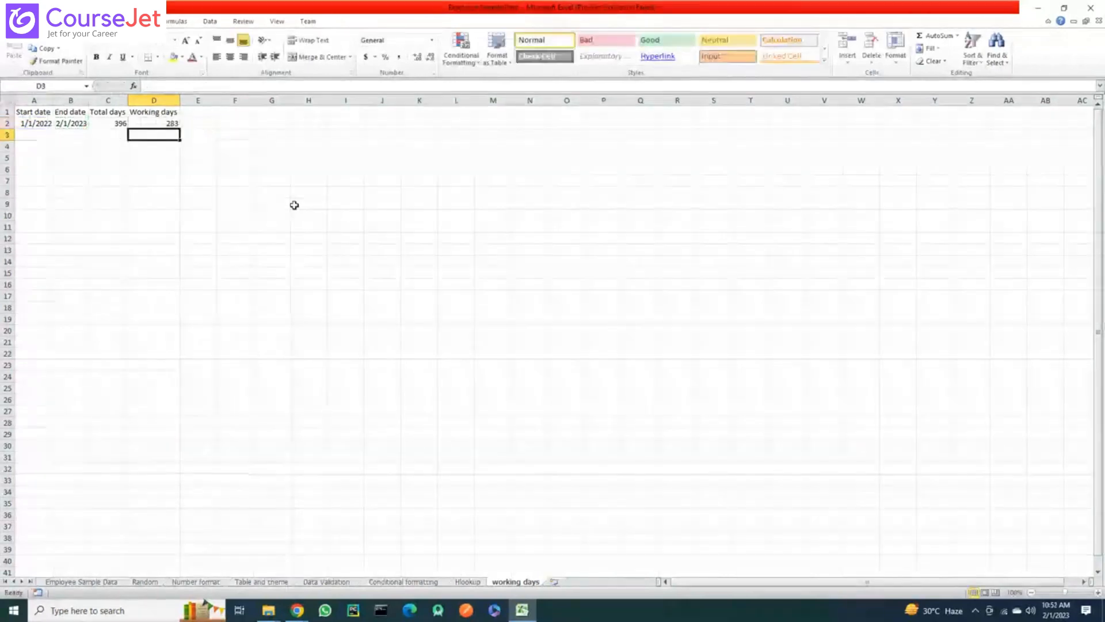
key("Up")
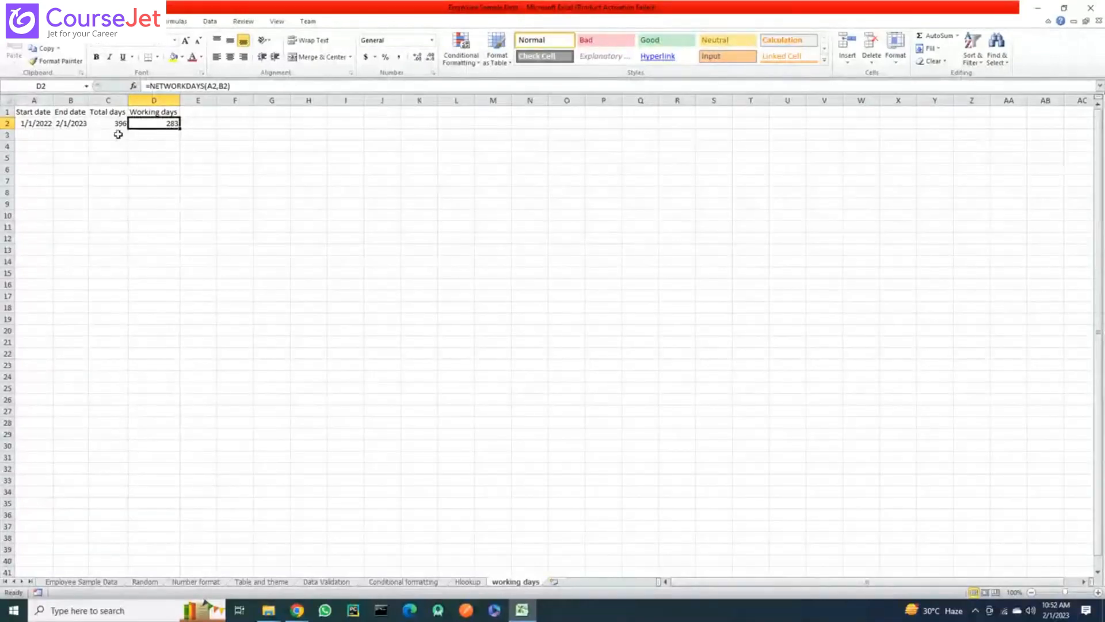
Enter the header Working days including company holiday in E1 and autofit column E
left_click(268, 214)
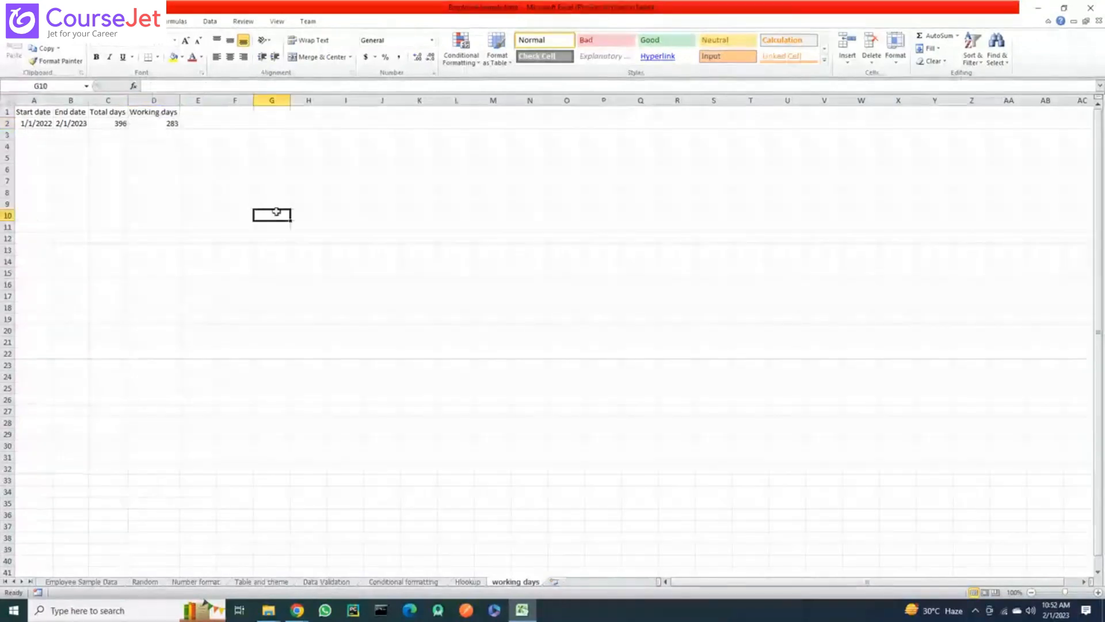
left_click(198, 113)
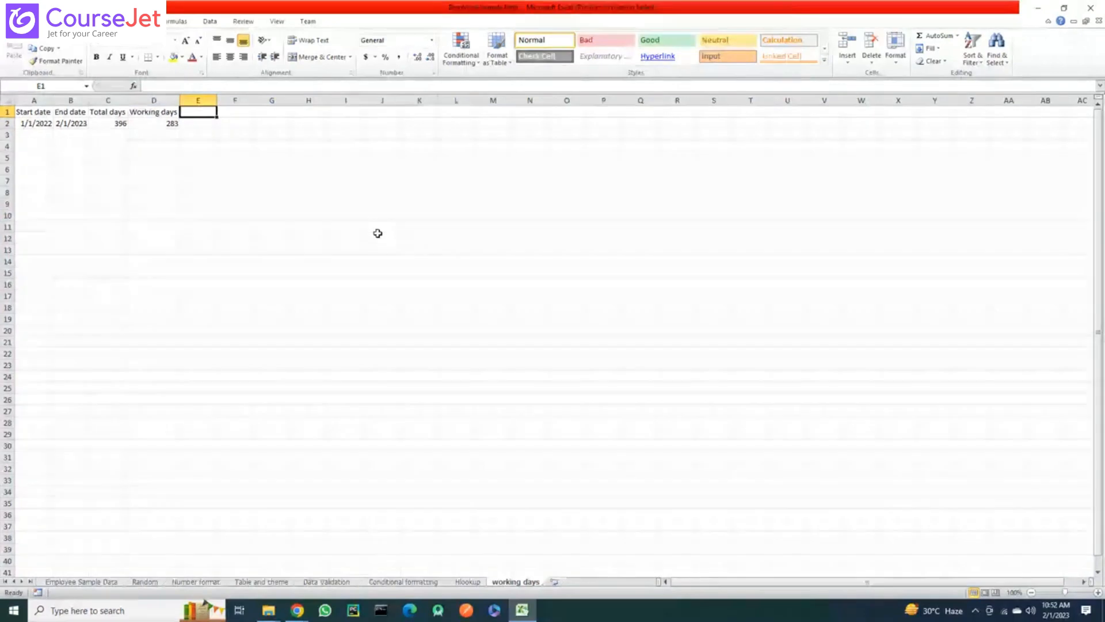
type("Working da")
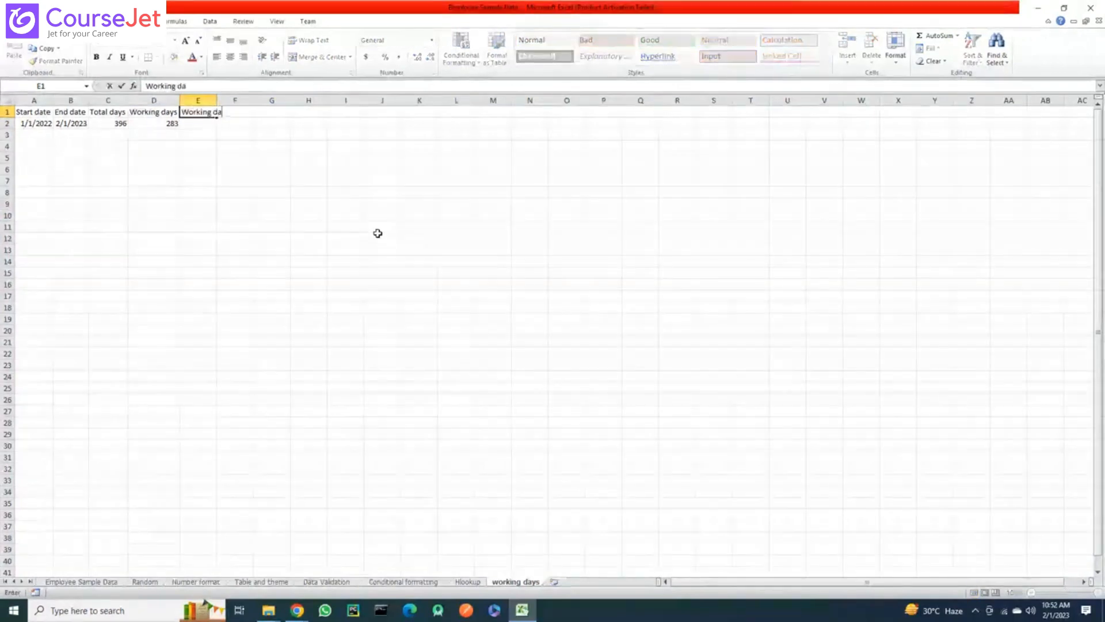
type("ys incl")
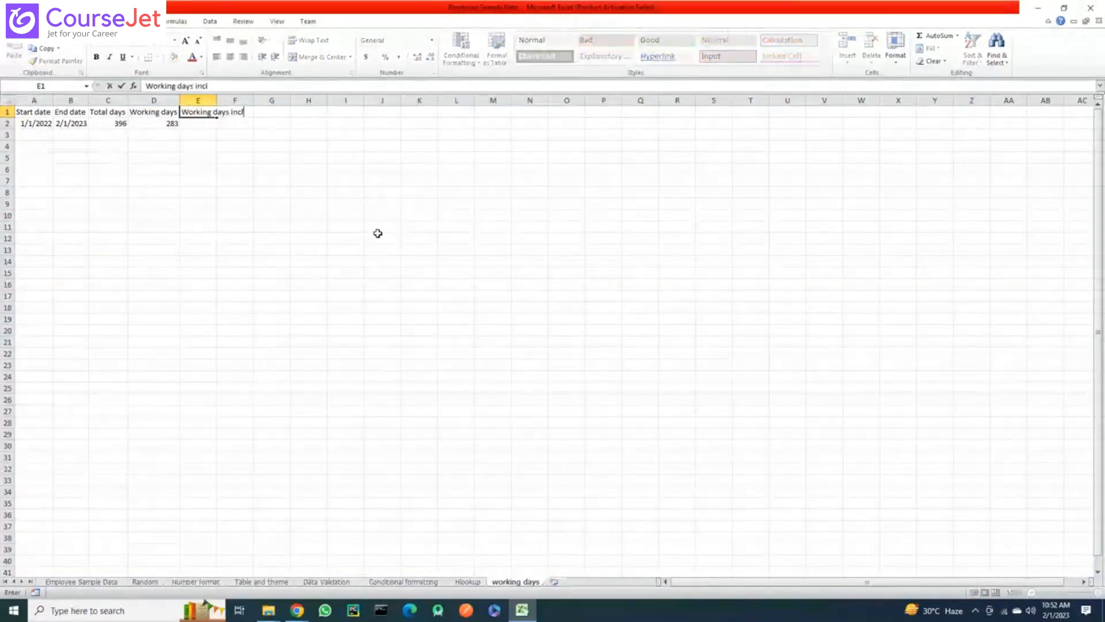
type("uding company")
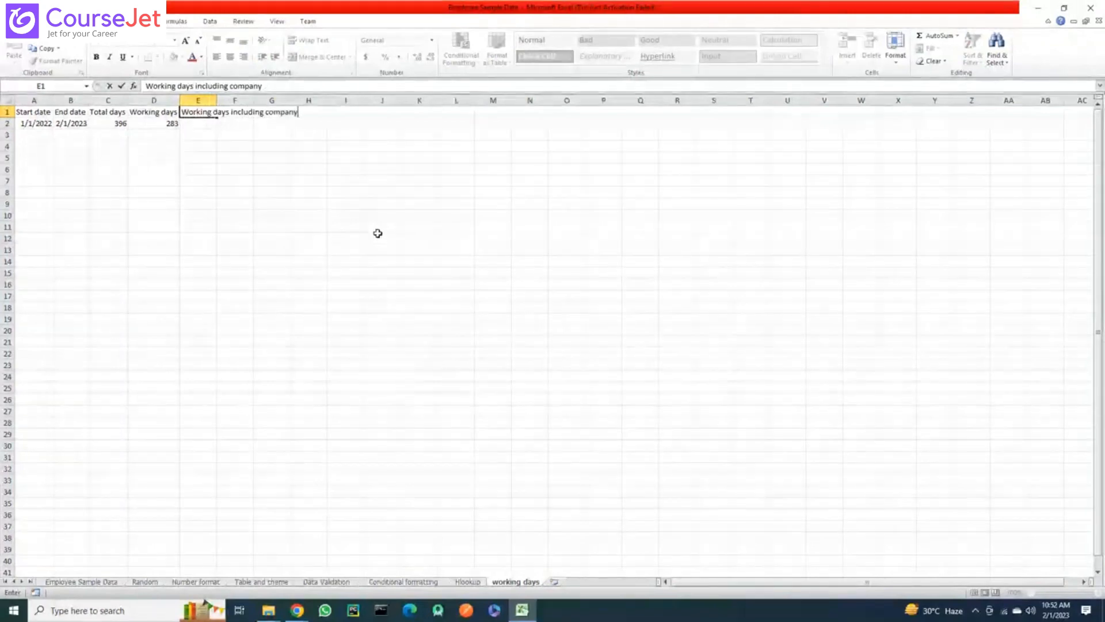
type(" holiday")
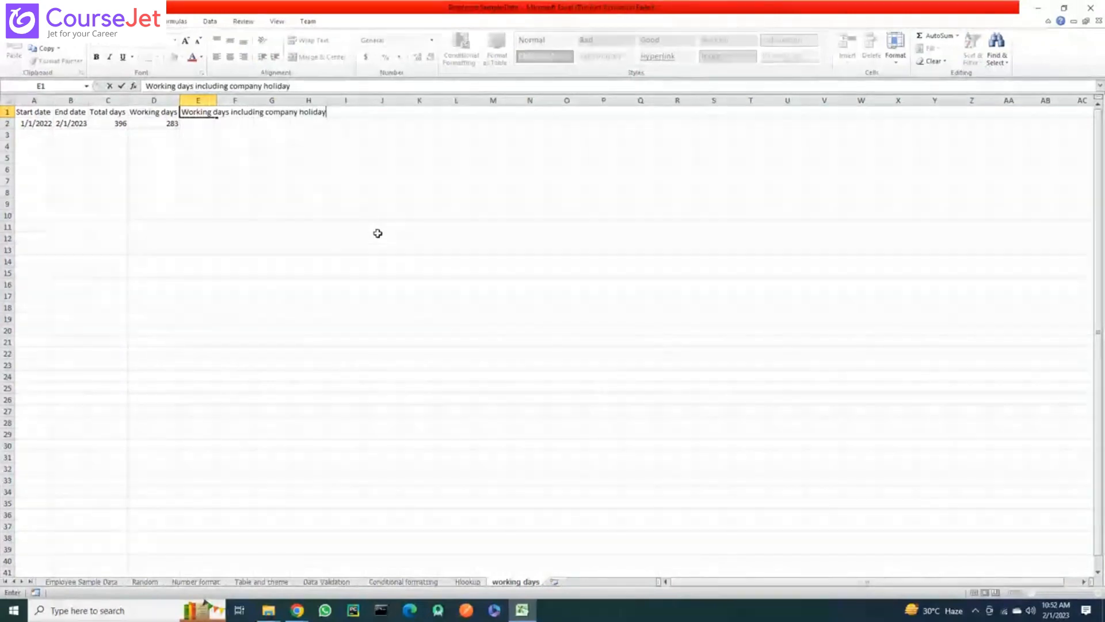
key("Return")
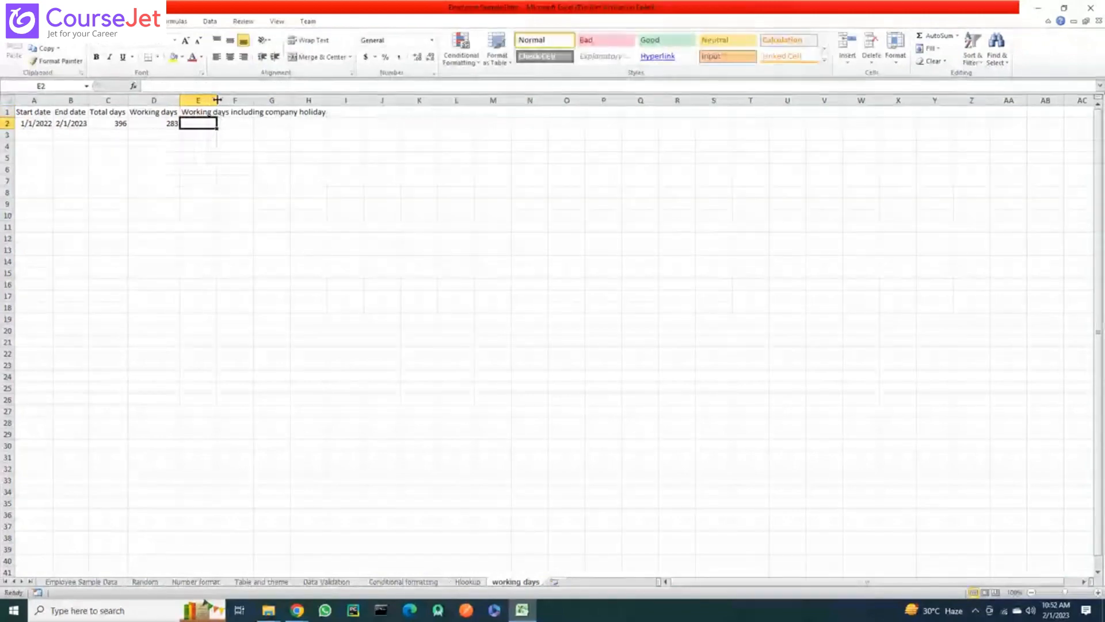
double_click(217, 100)
Start a holiday table with the headers Holiday in I1 and Date in J1
left_click(460, 112)
type("Ho")
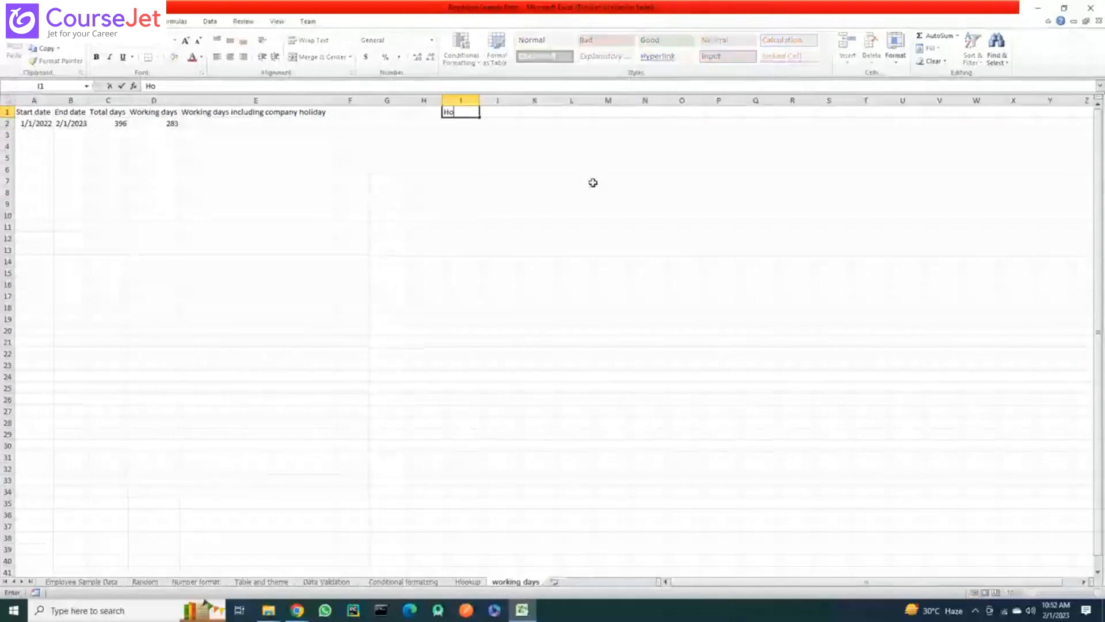
type("liday")
key("Tab")
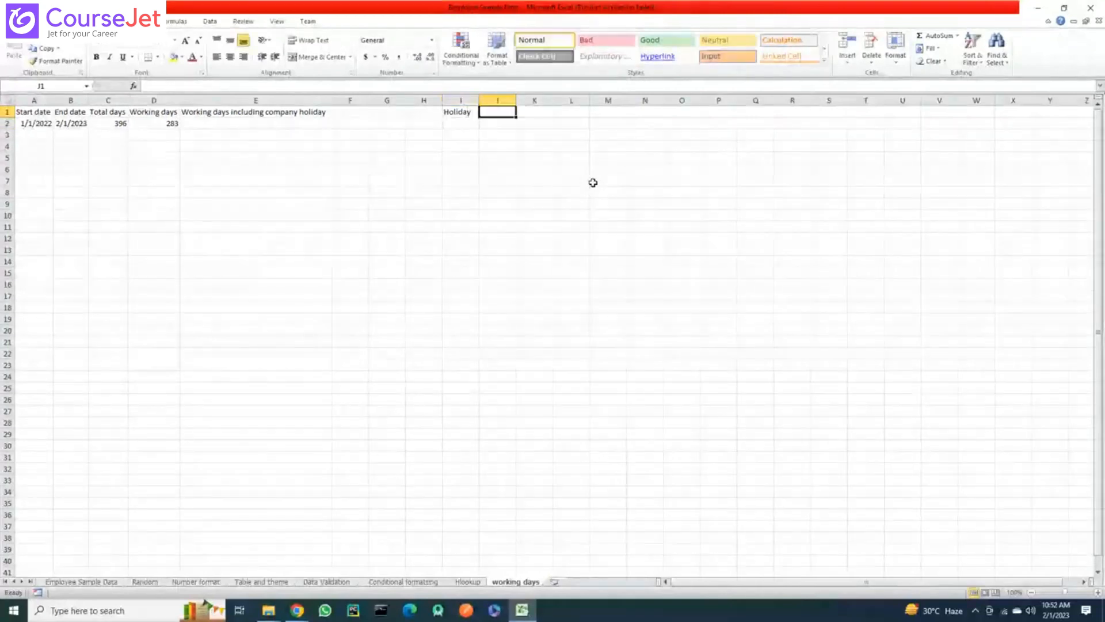
type("Date")
key("Return")
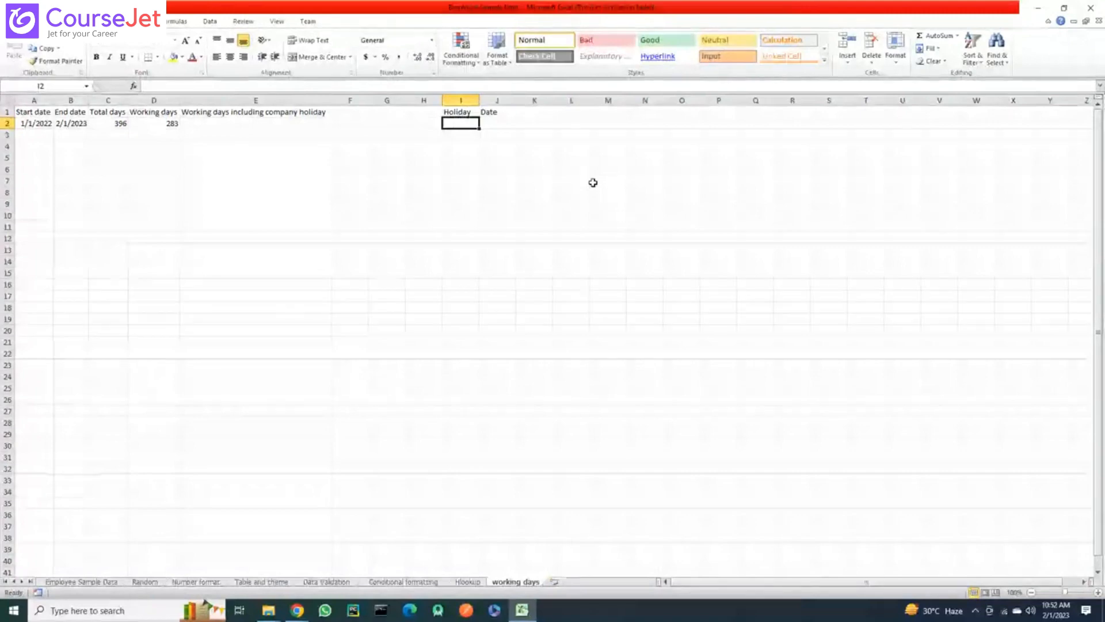
List the holidays Memorial day, Independence day and Christmas in I2 to I4 and widen column I to fit
type("Memorial da")
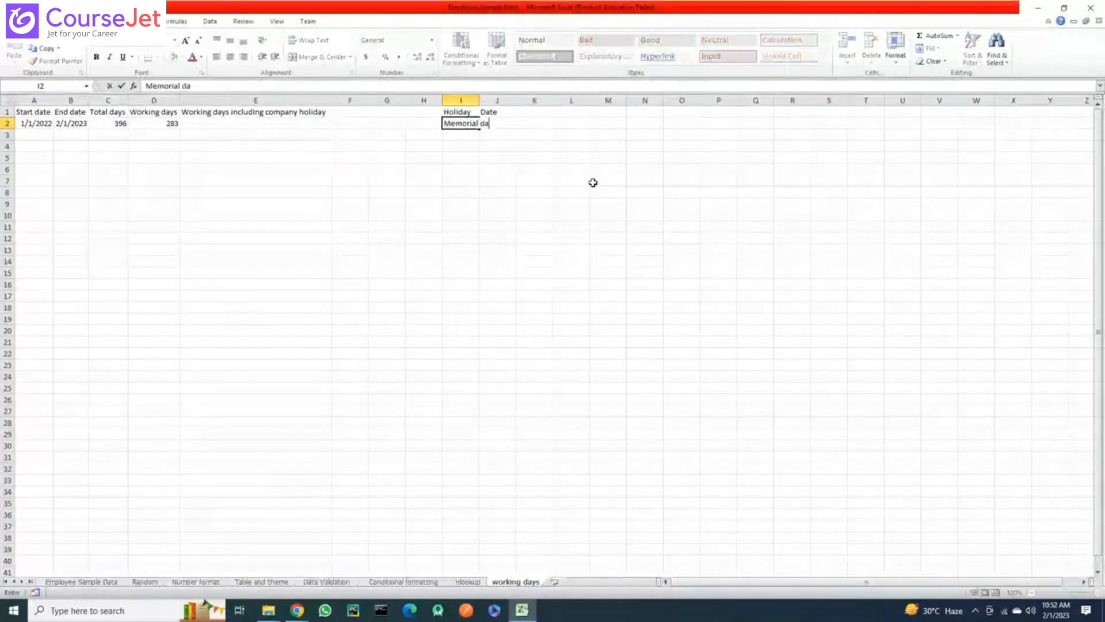
type("y")
key("Return")
type("Inbde")
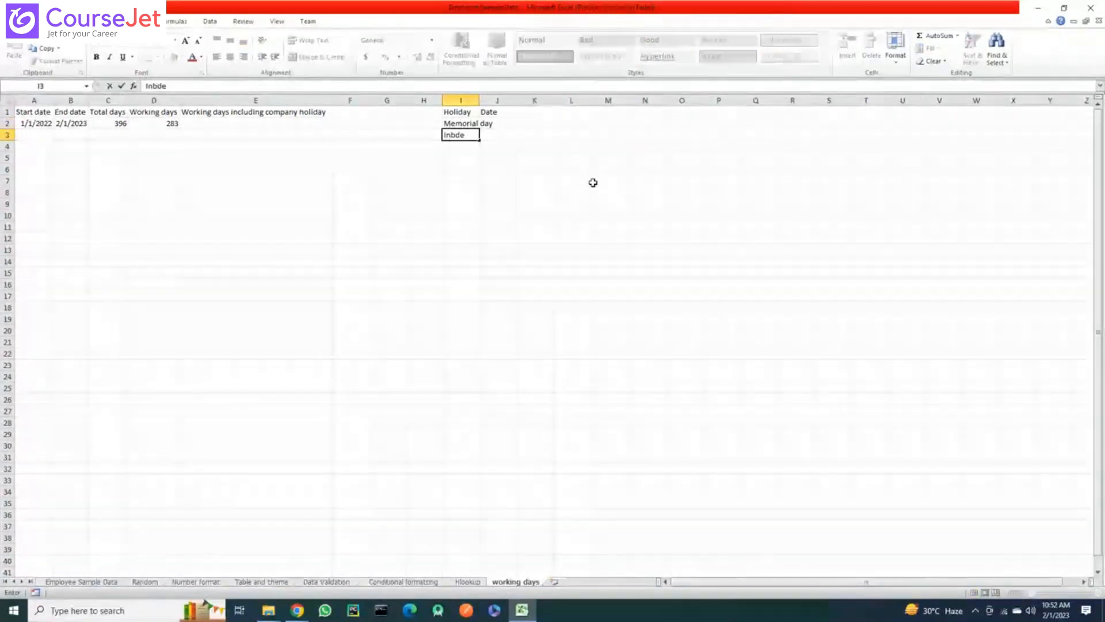
key("BackSpace")
key("BackSpace")
key("BackSpace")
type("d")
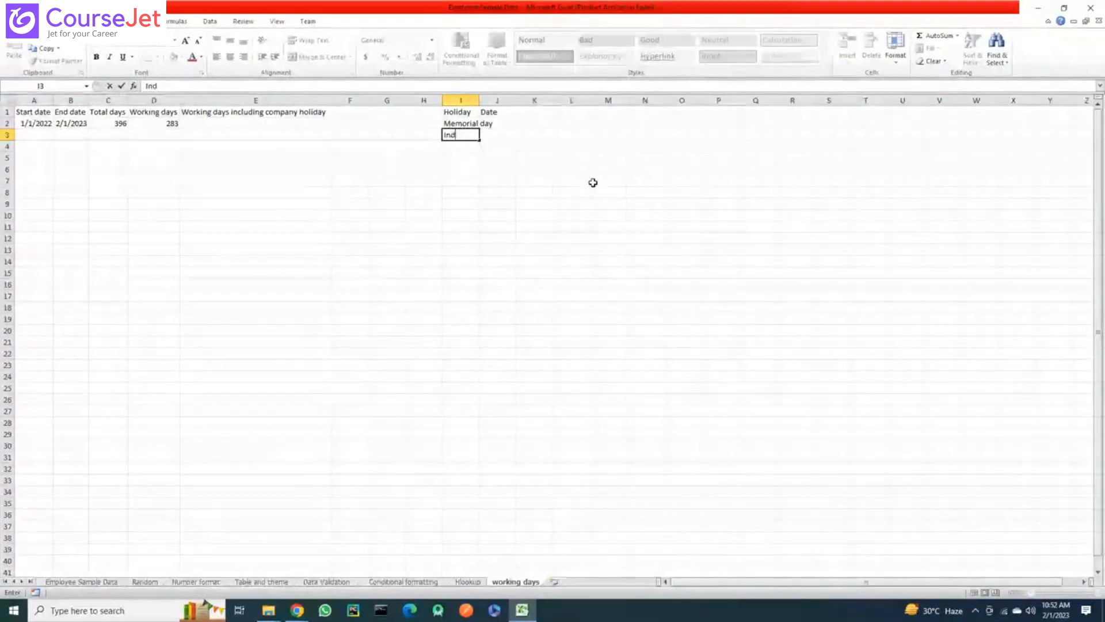
type("ependence day")
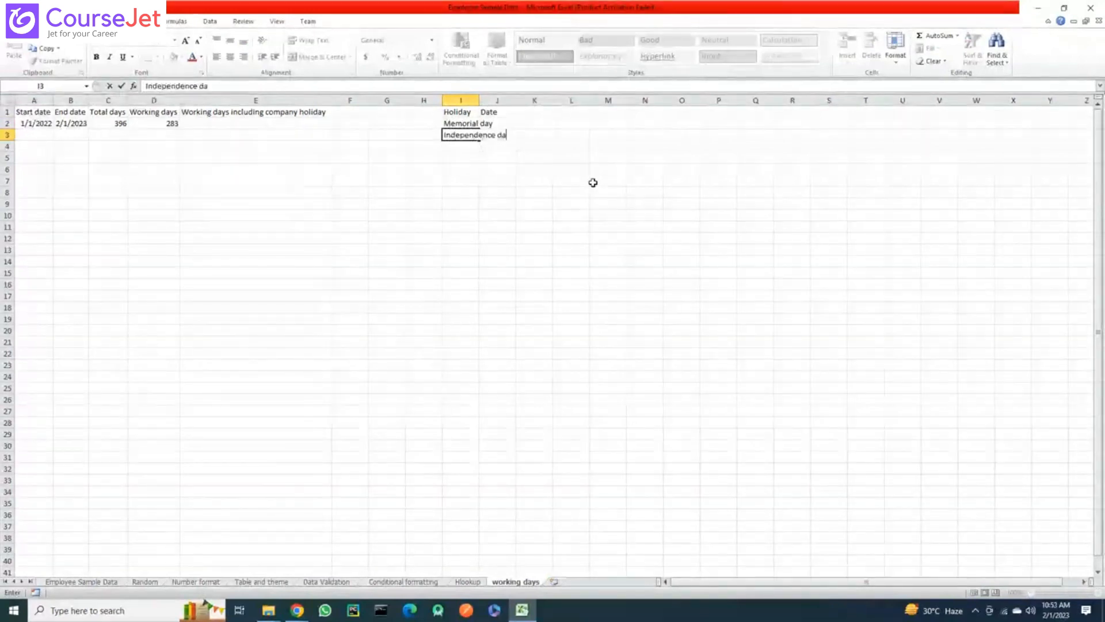
key("Return")
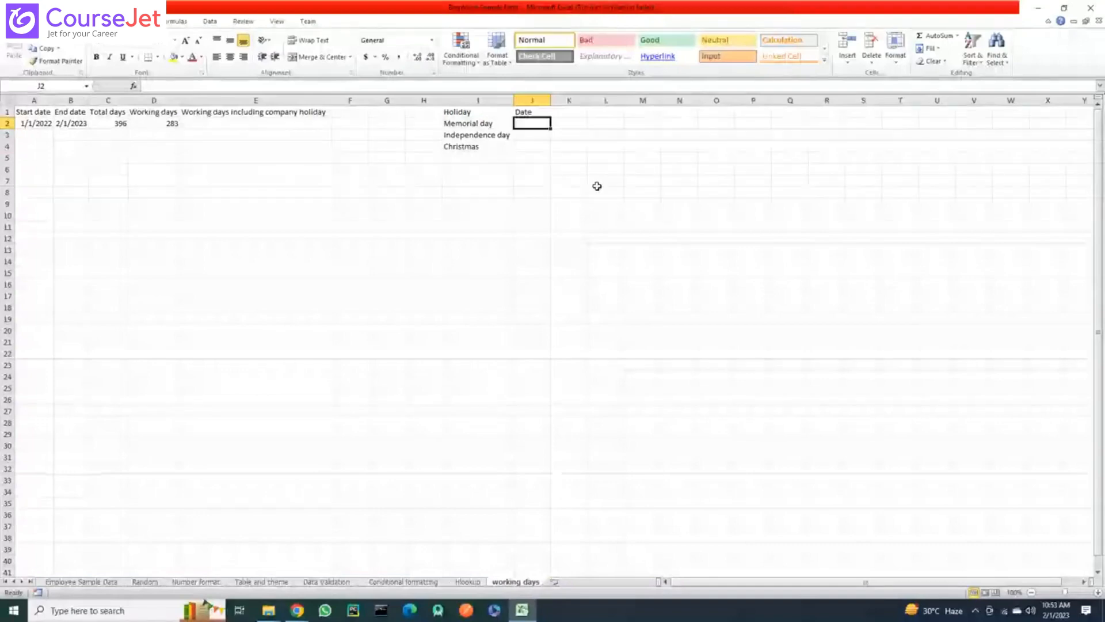
Enter 30/05/2022 as the Memorial day date in J2
type("30")
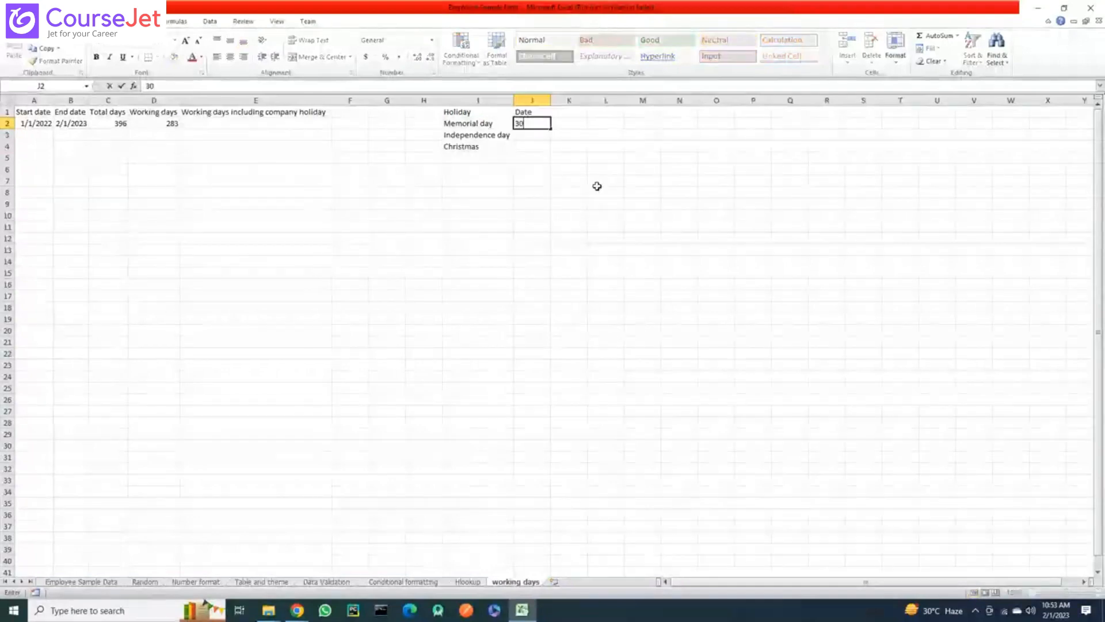
type("/05/2022")
key("Return")
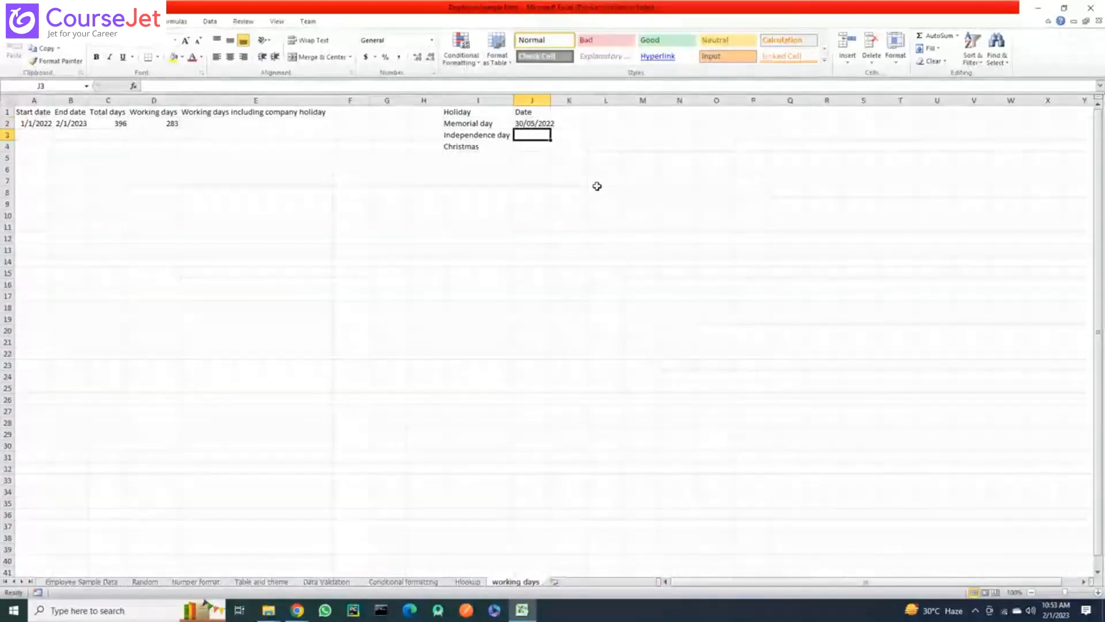
Autofit column J and enter 15/08/2022 as the Independence day date in J3
double_click(552, 95)
type("15")
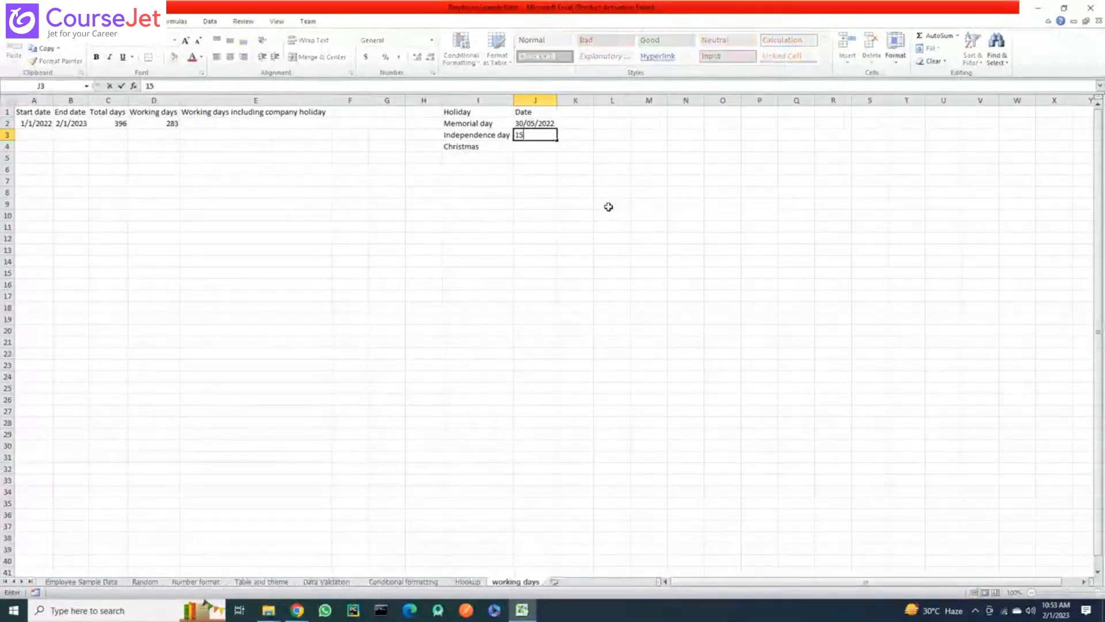
type("/")
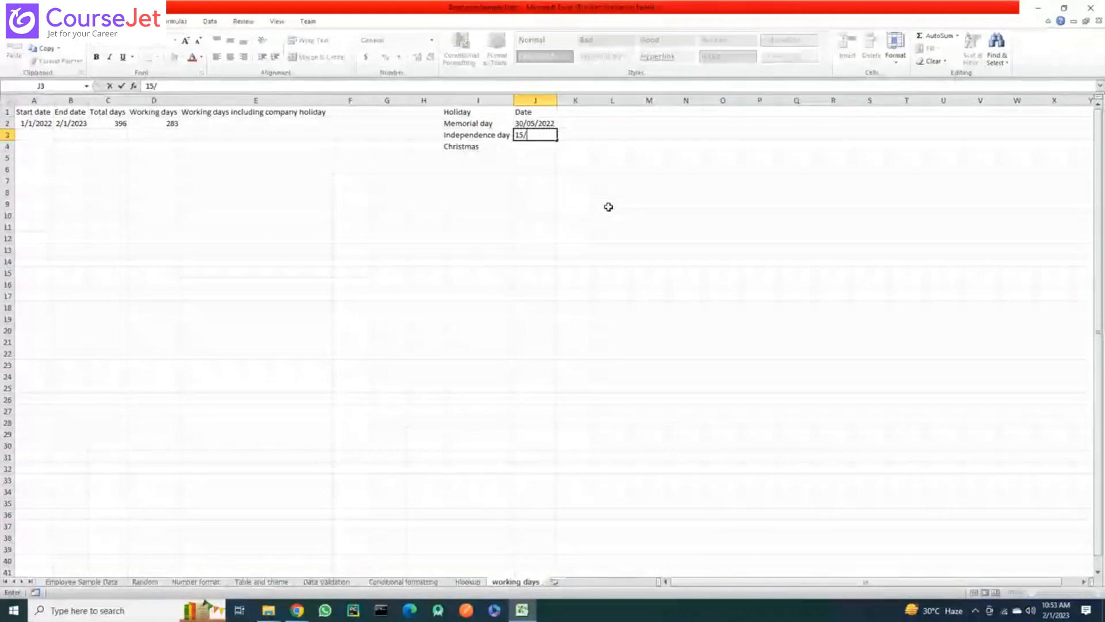
type("08/2022")
key("Return")
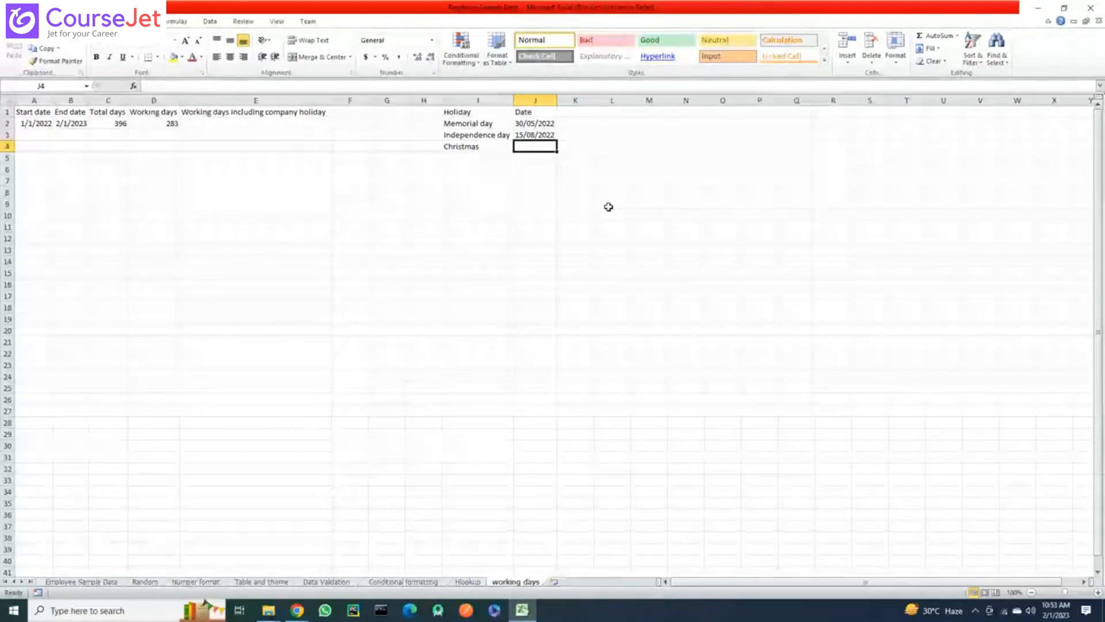
Enter 25/12/2022 as the Christmas date in J4
type("26/12/")
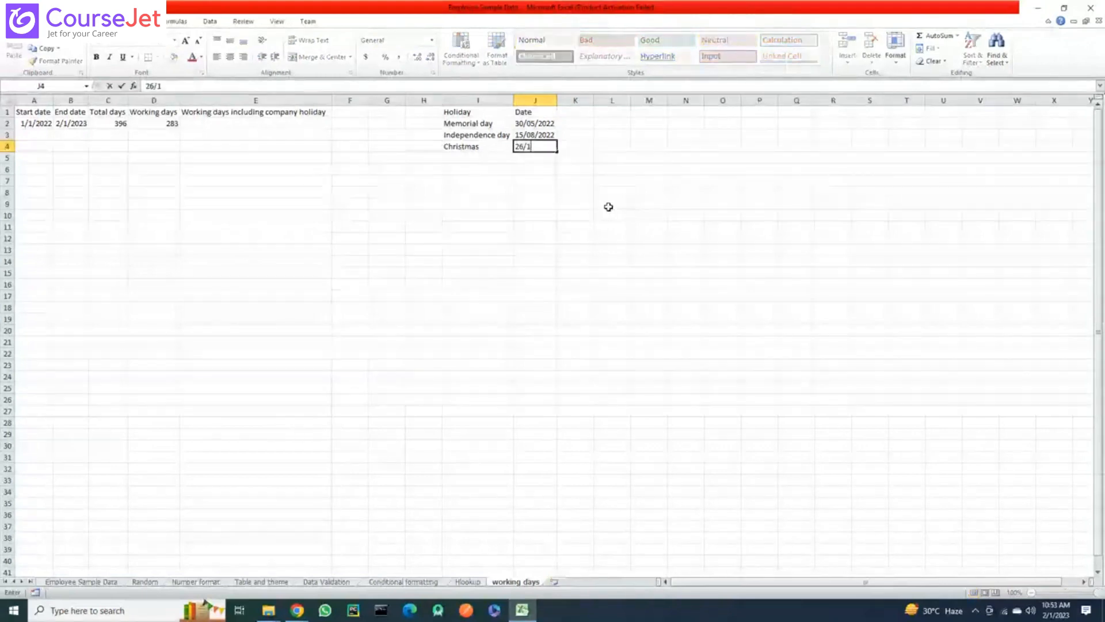
key("BackSpace")
key("BackSpace")
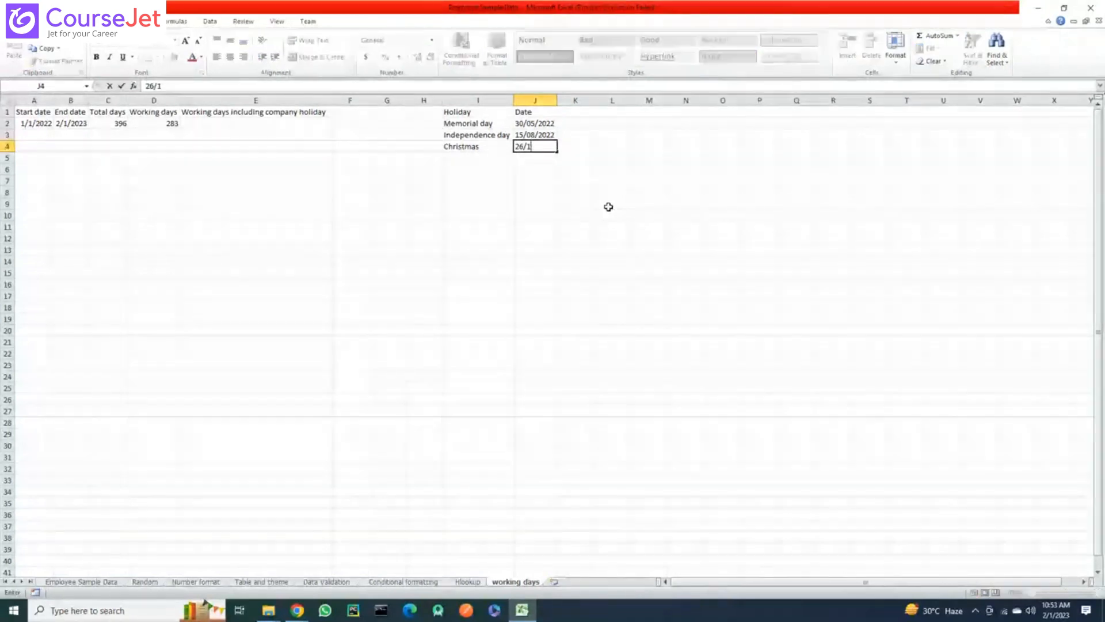
key("BackSpace")
key("BackSpace")
key("BackSpace")
type("5/")
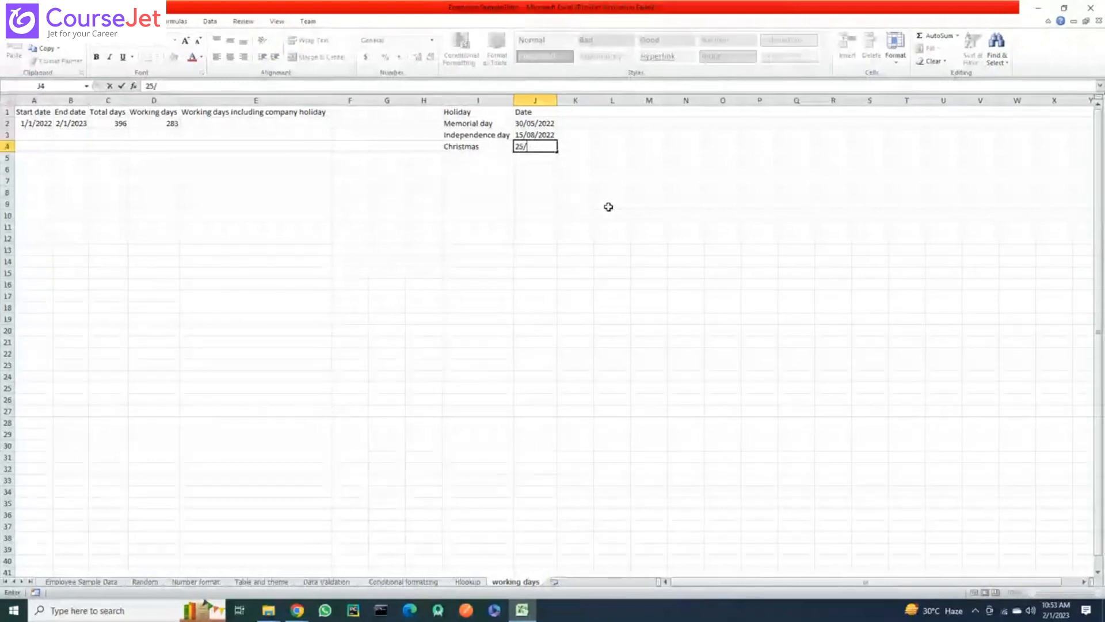
type("12/2022")
key("Return")
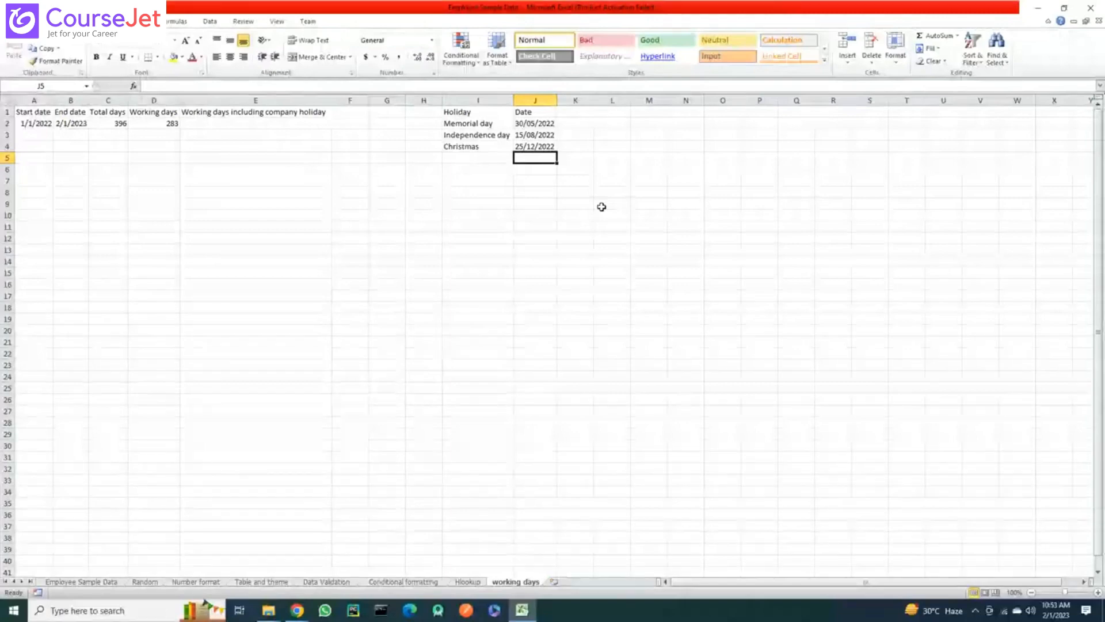
Calculate the working days excluding company holidays in E2 with =NETWORKDAYS(A2,B2,$J$2:$J$4)
left_click(263, 122)
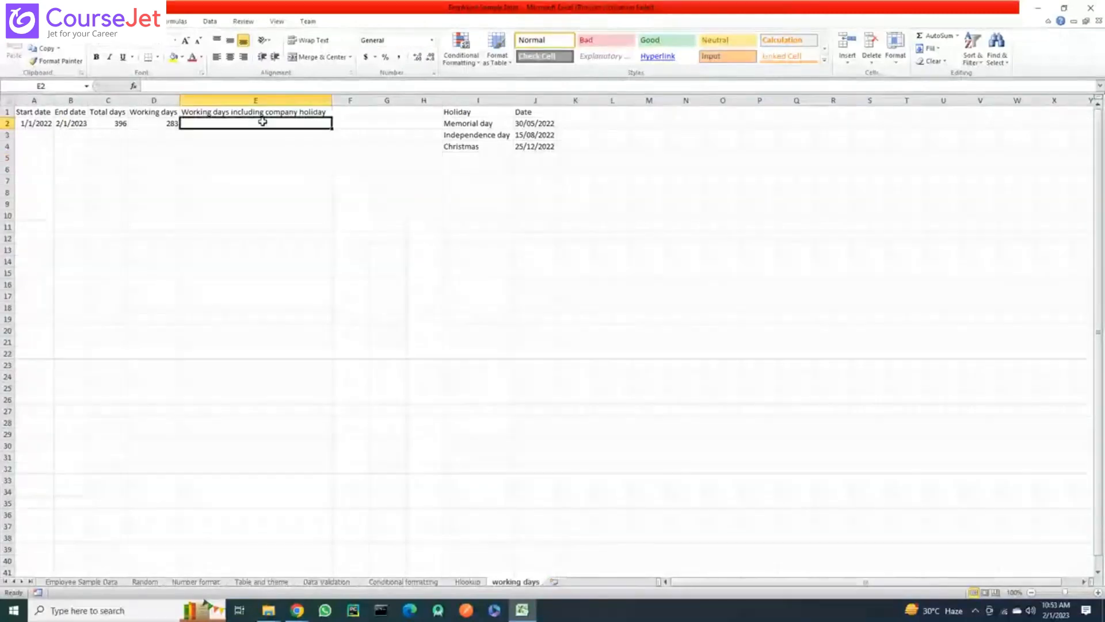
type("=n")
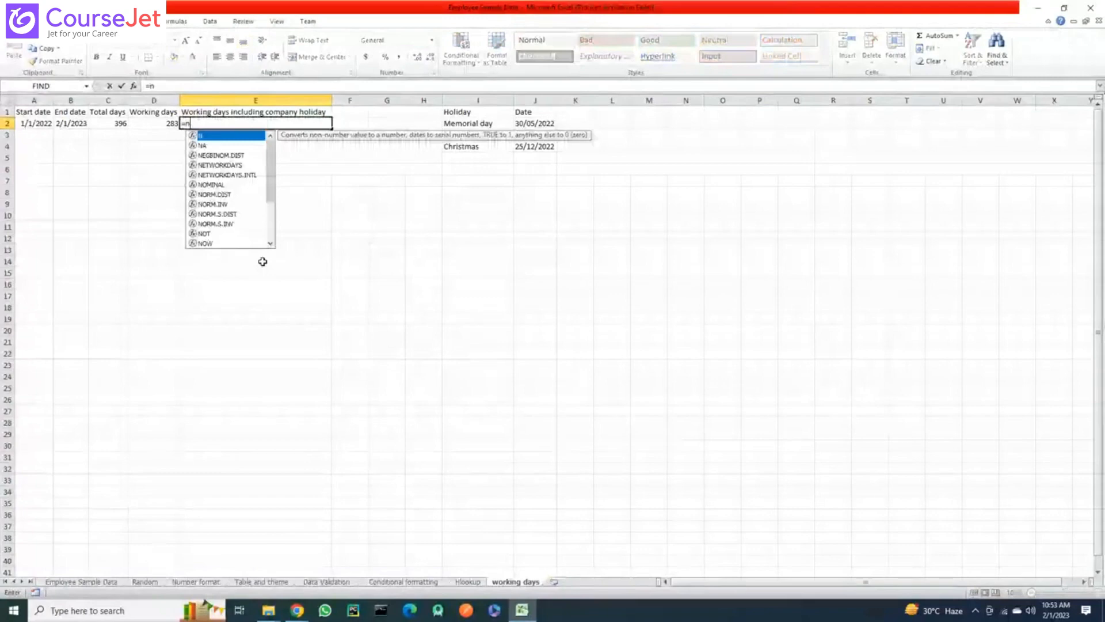
type("et")
key("Tab")
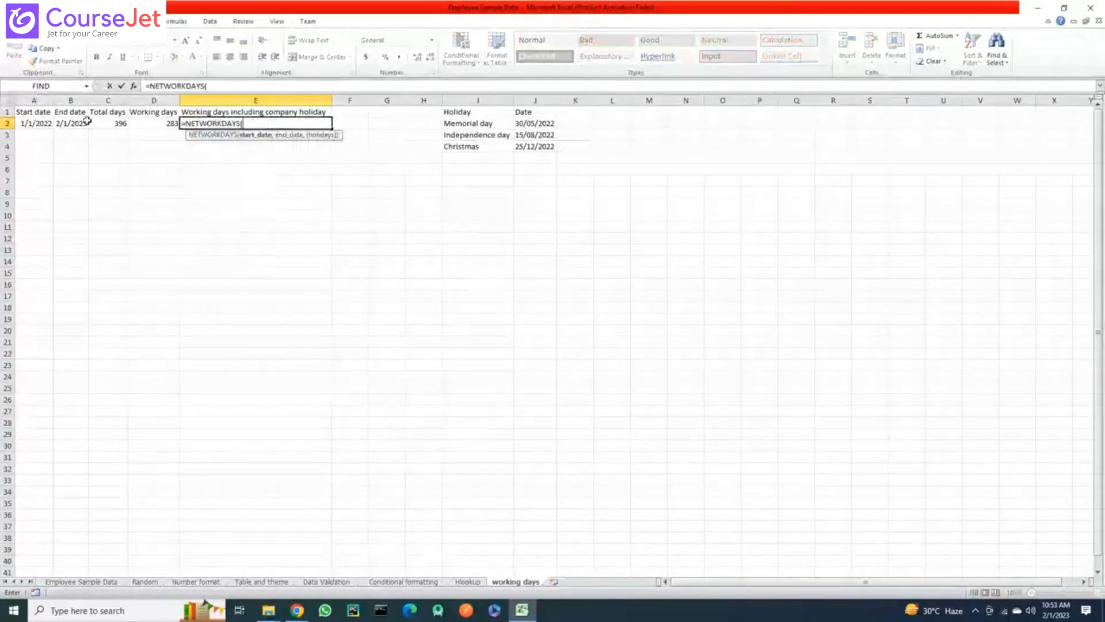
left_click(25, 123)
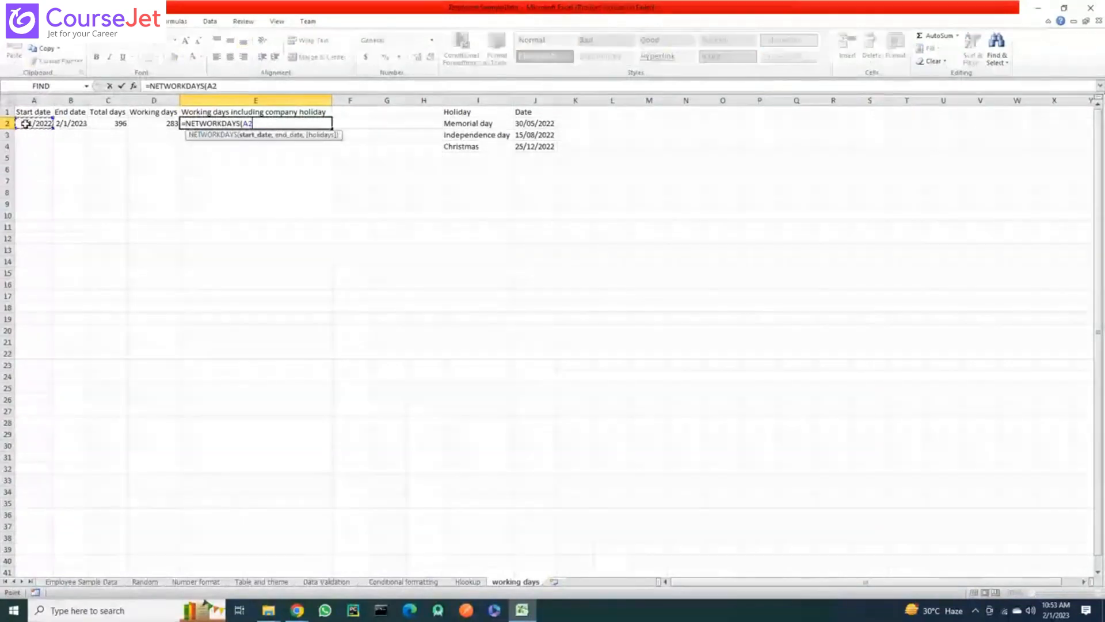
type(",")
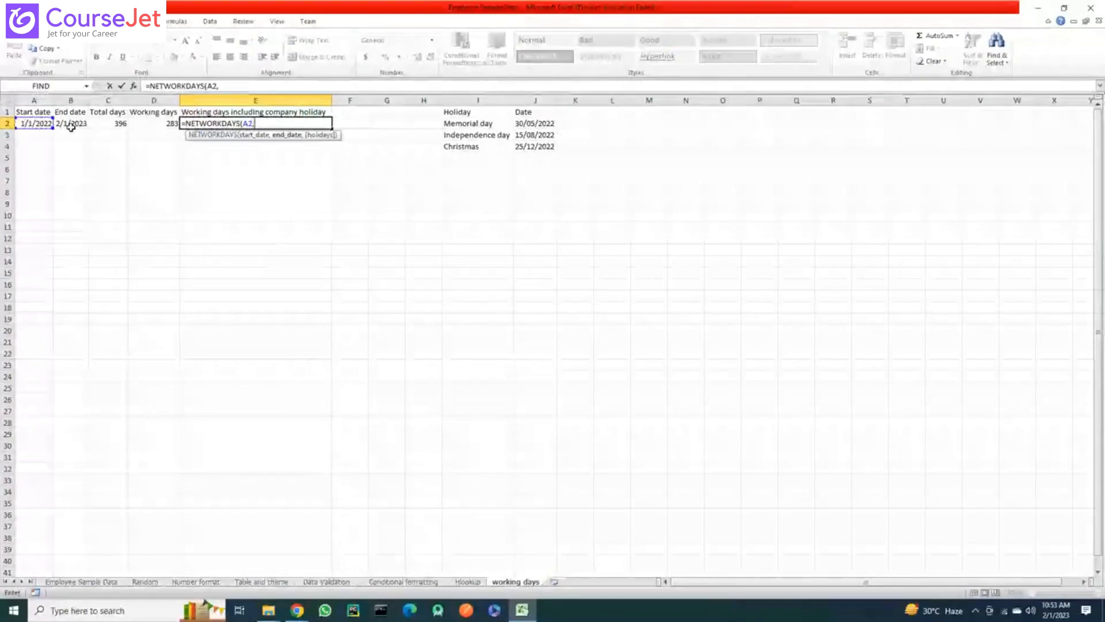
left_click(70, 125)
type(",")
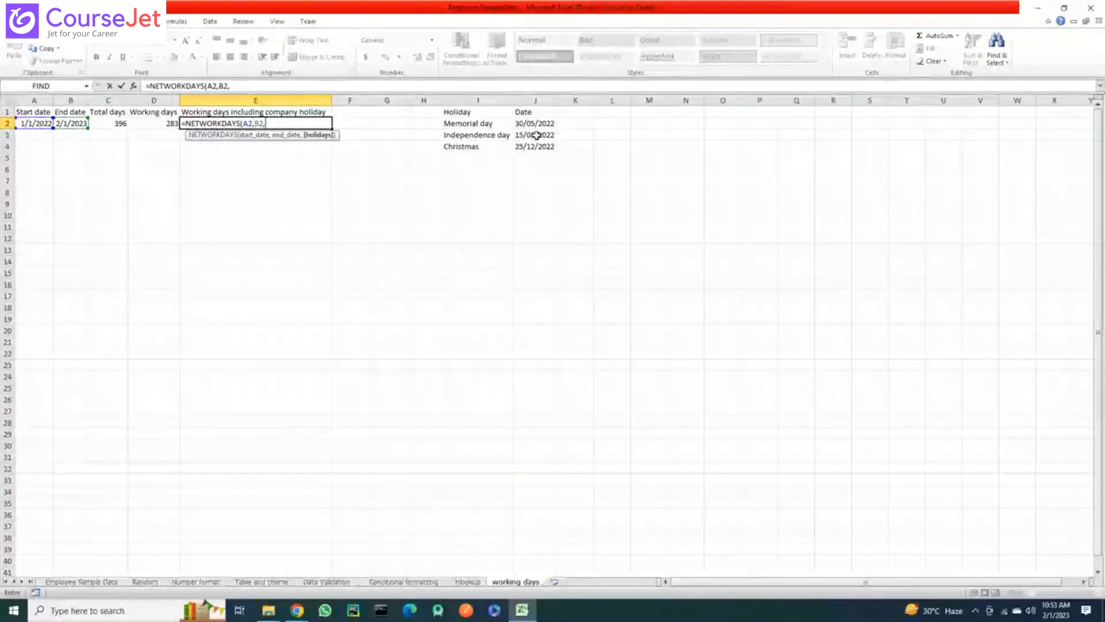
left_click_drag(534, 123, 534, 146)
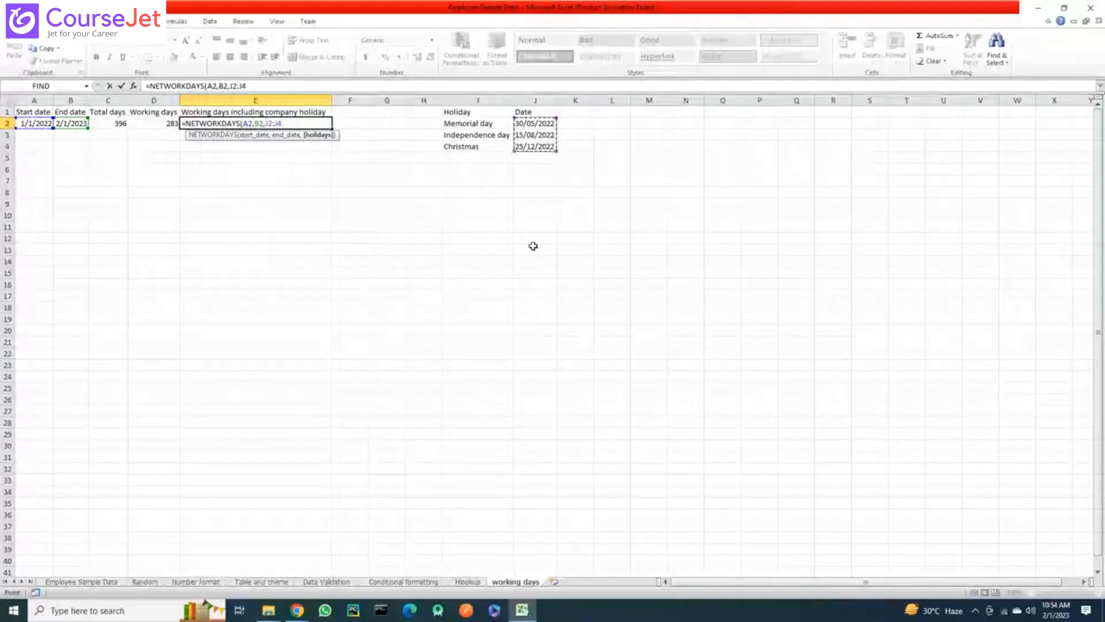
key("F4")
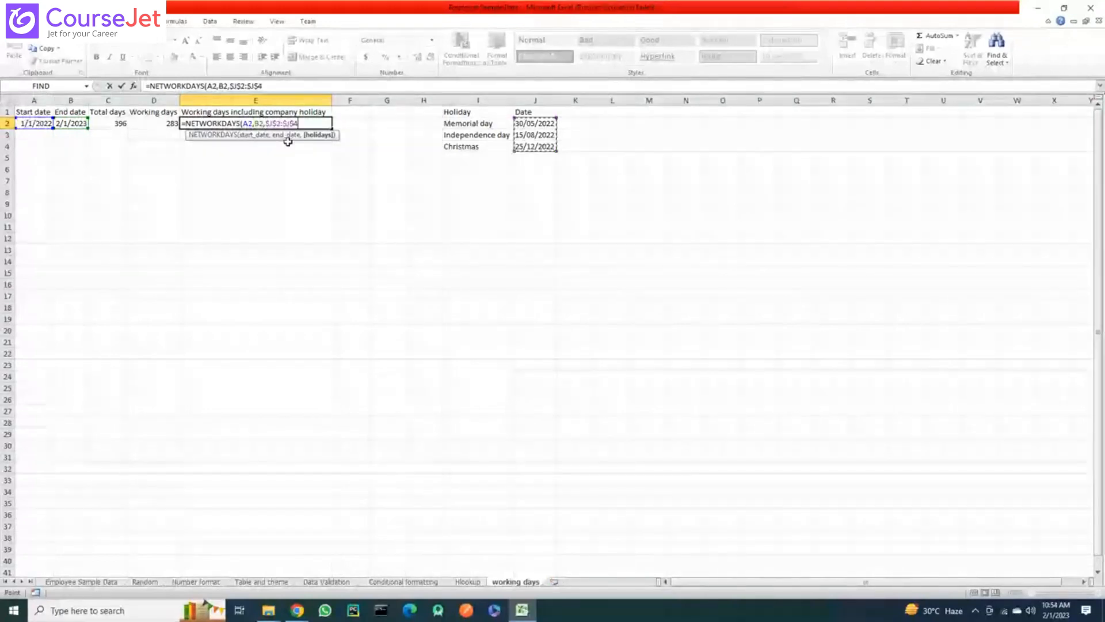
key("Return")
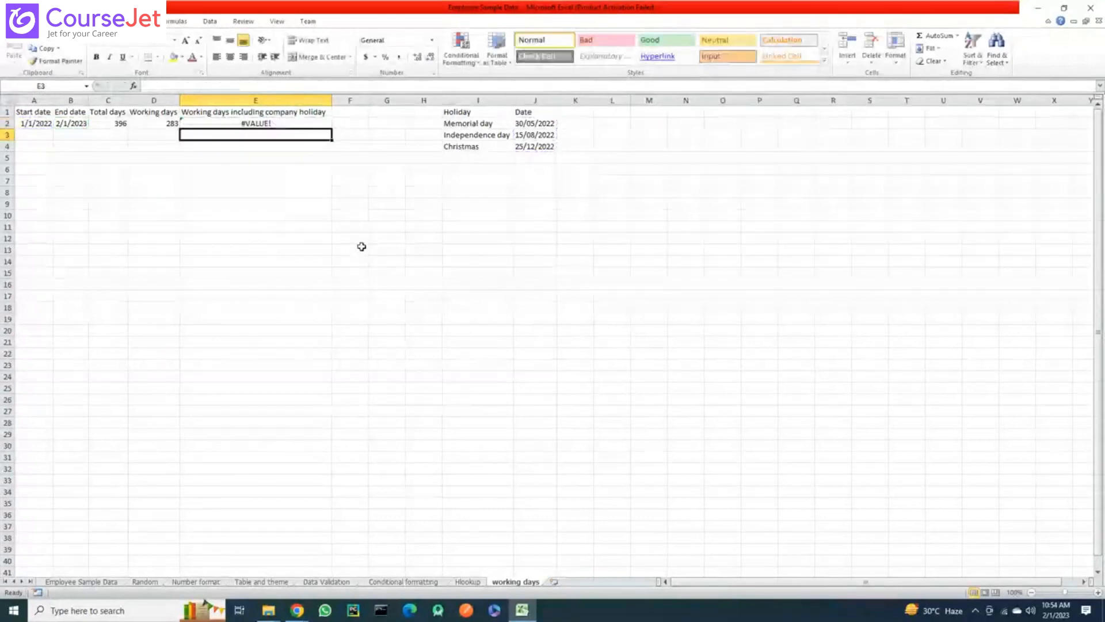
Examine the NETWORKDAYS formula in E2, its holidays argument and the cell's error-checking options
key("Up")
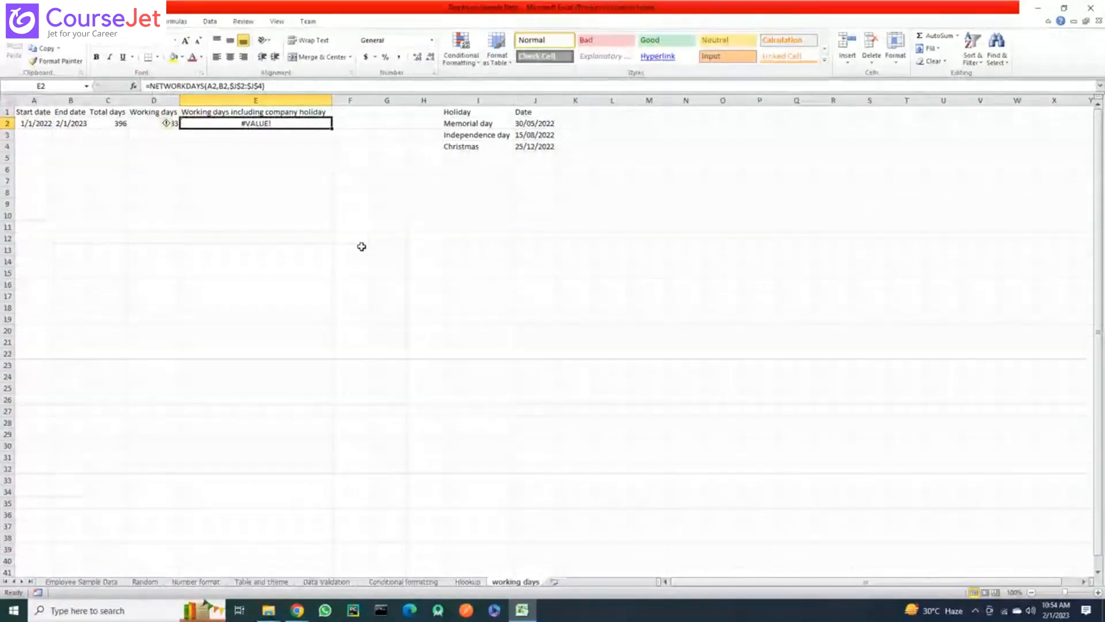
key("F2")
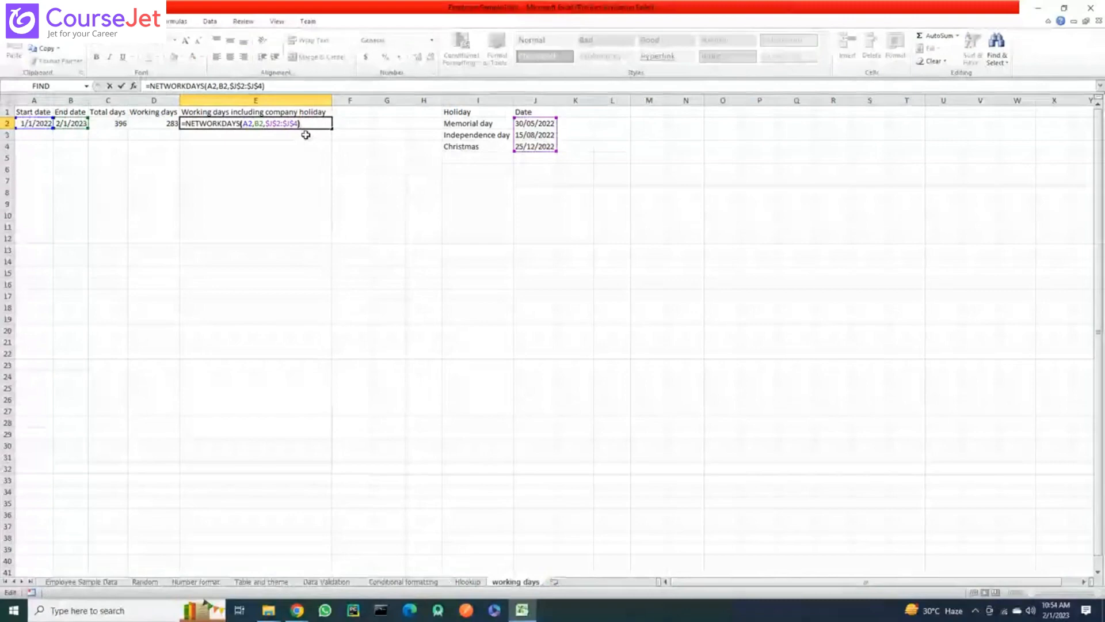
left_click(308, 138)
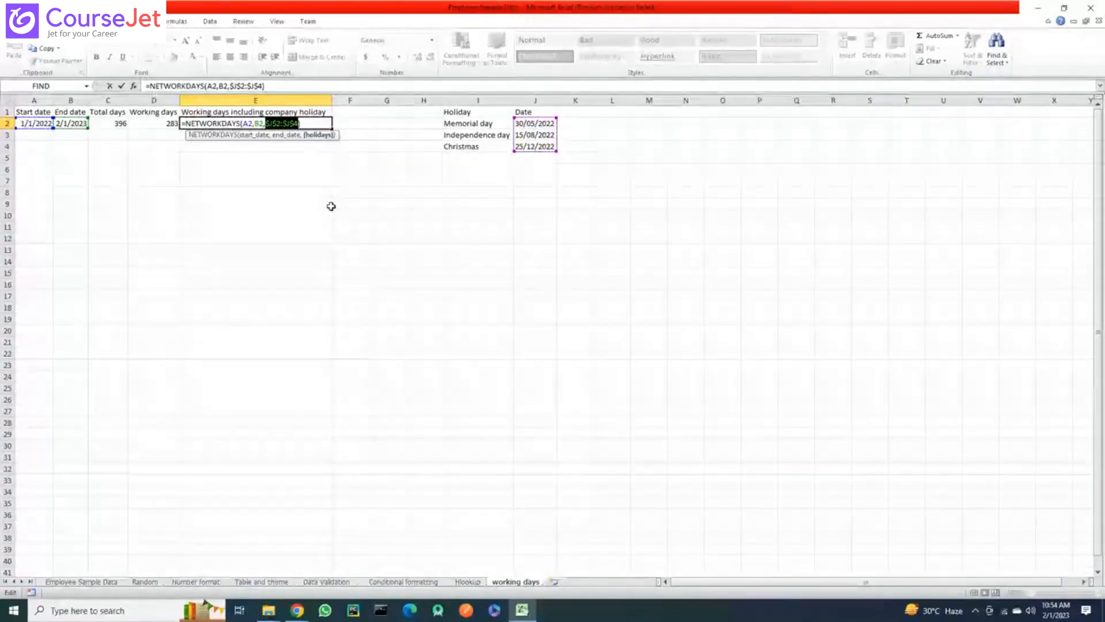
key("Return")
key("Up")
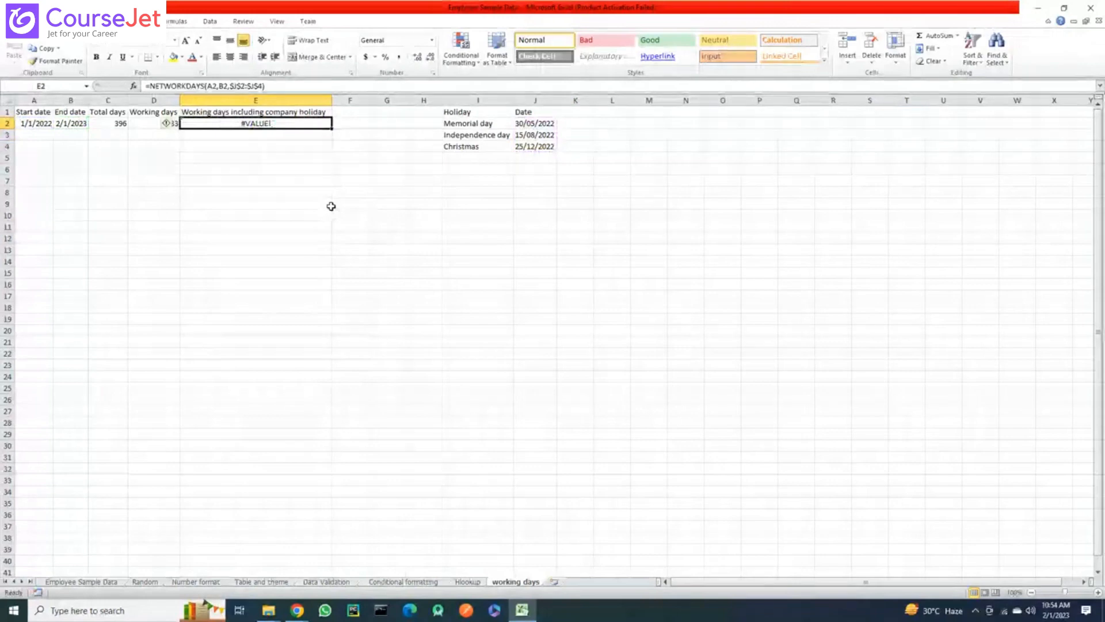
left_click(167, 123)
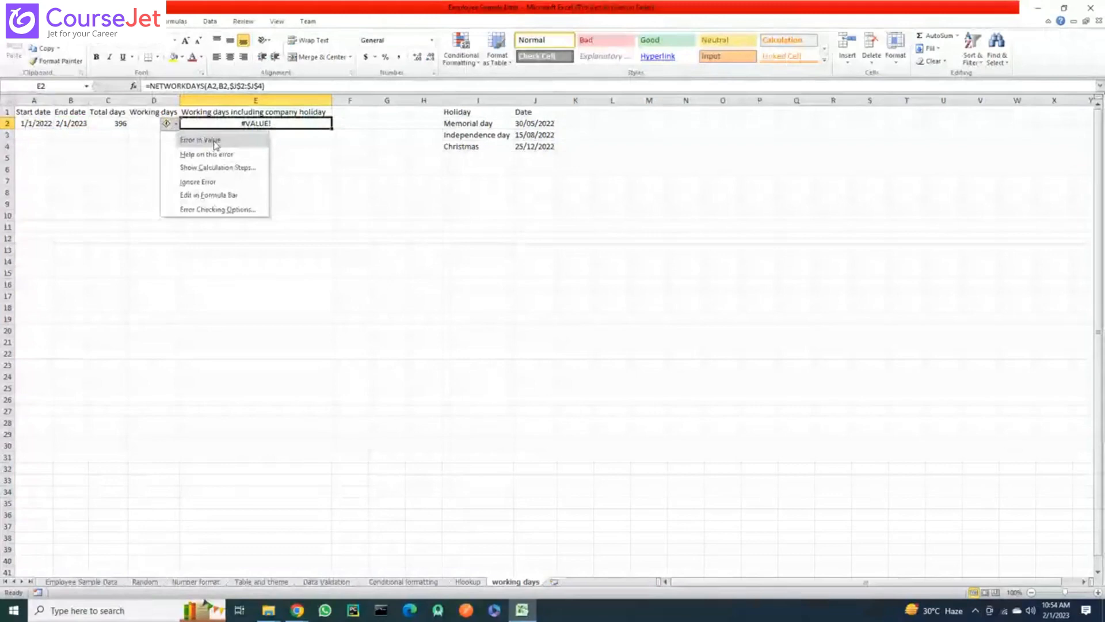
left_click(212, 194)
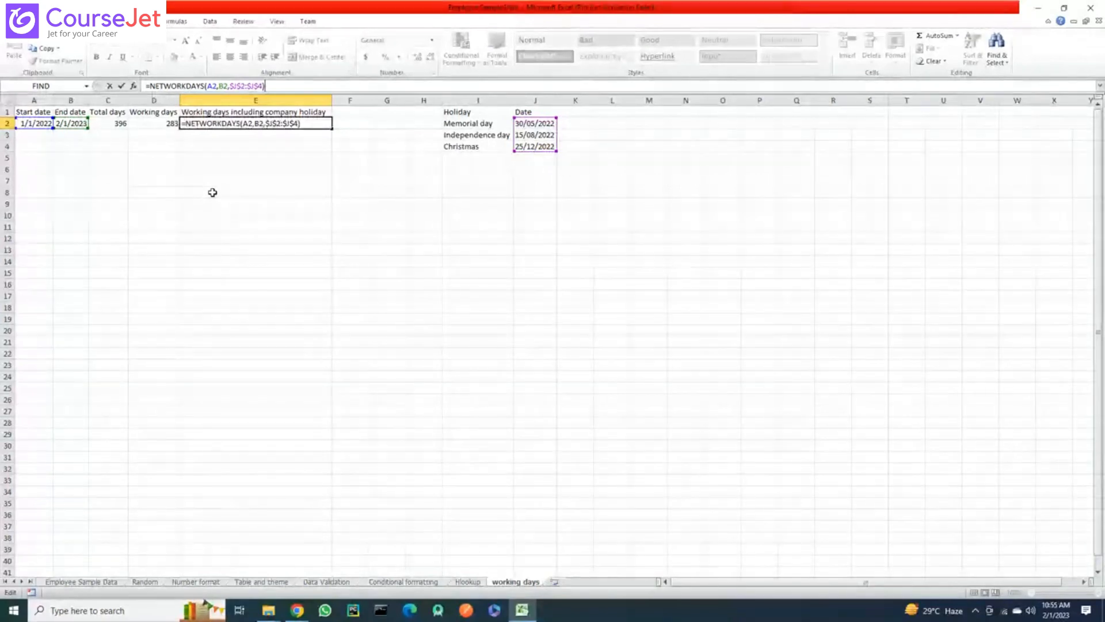
key("Return")
key("Up")
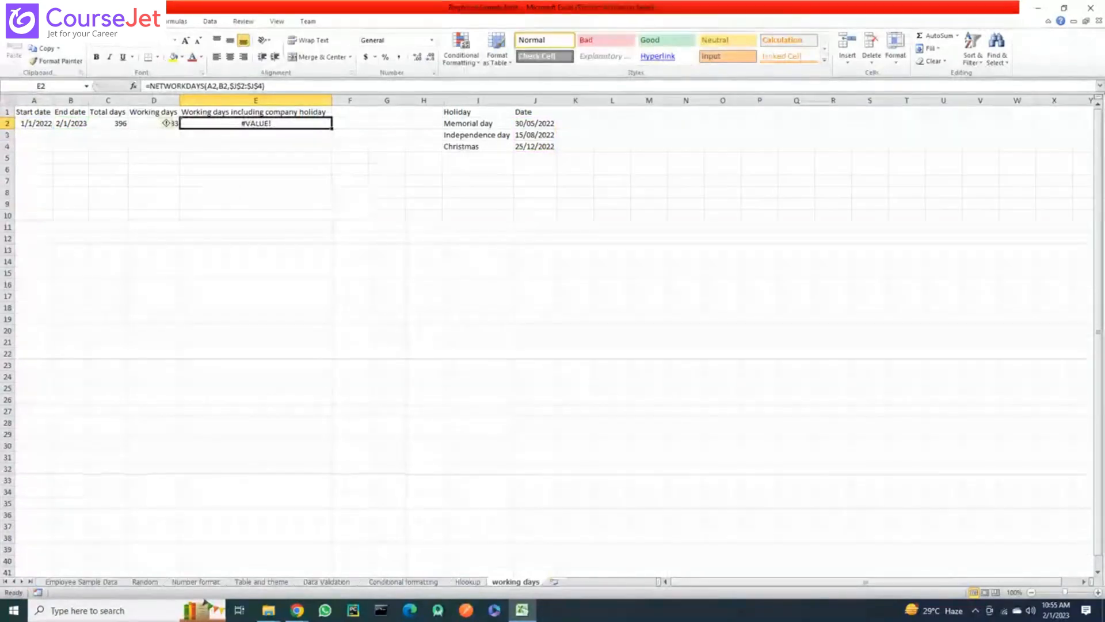
left_click(176, 22)
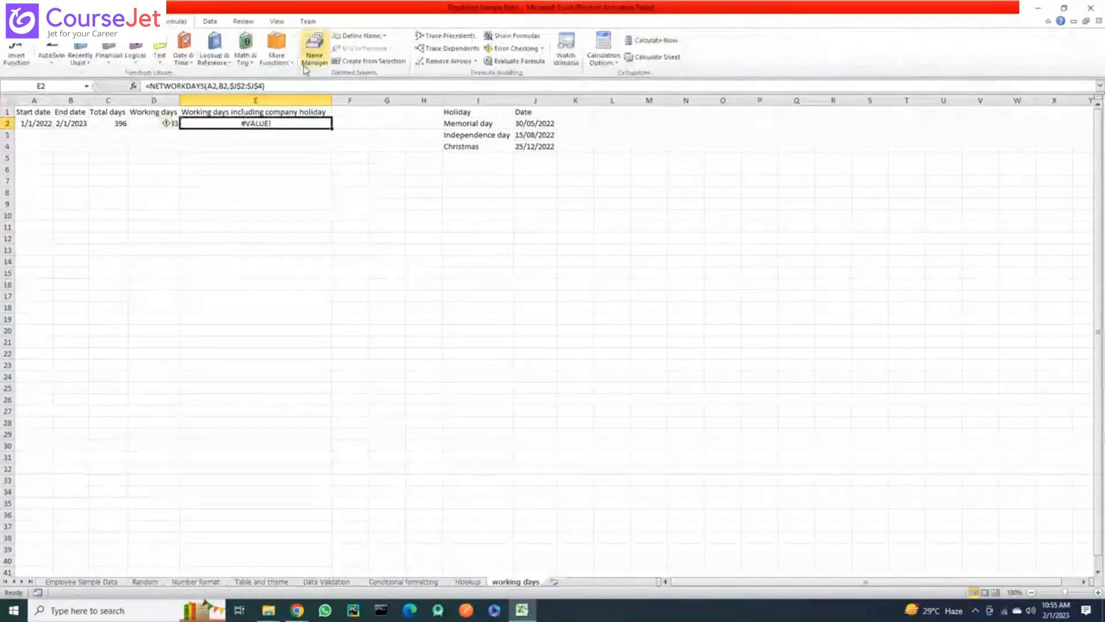
left_click(277, 51)
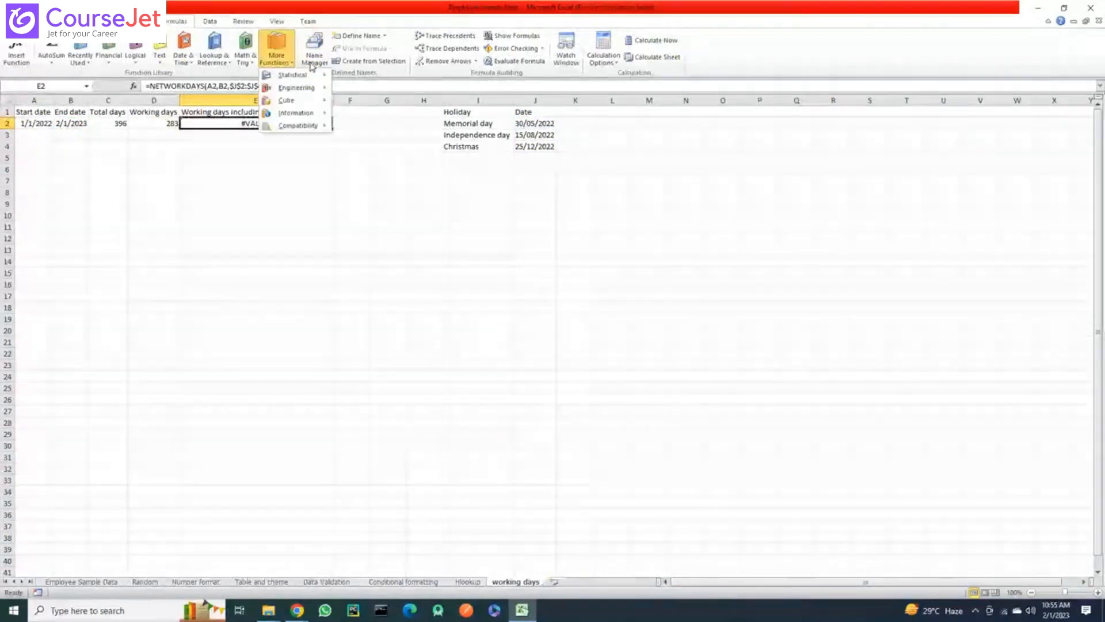
left_click(389, 190)
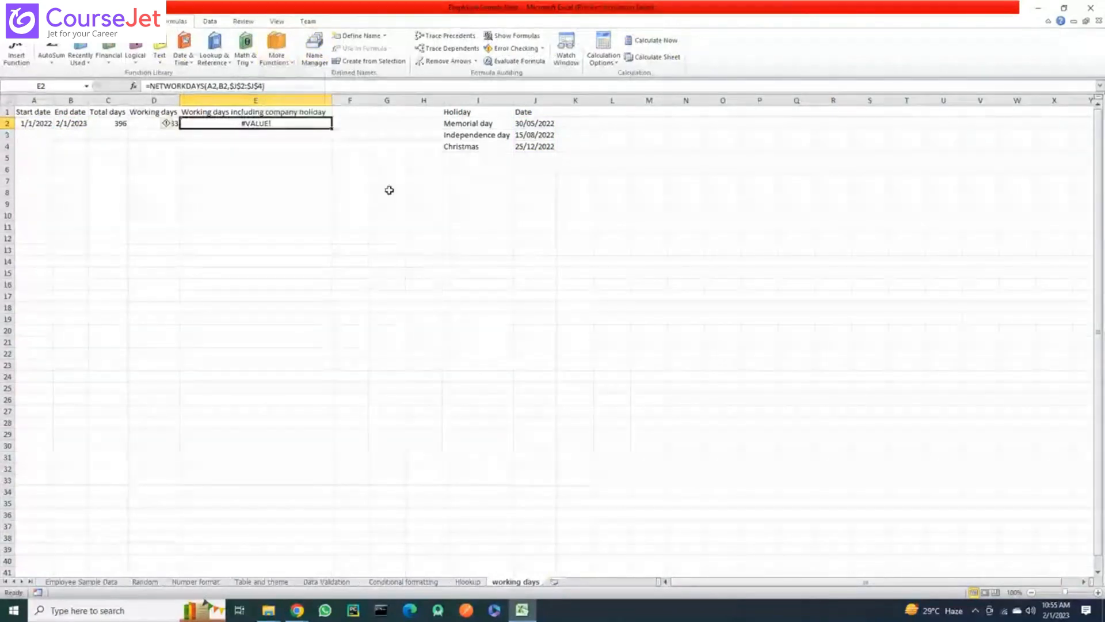
left_click(603, 50)
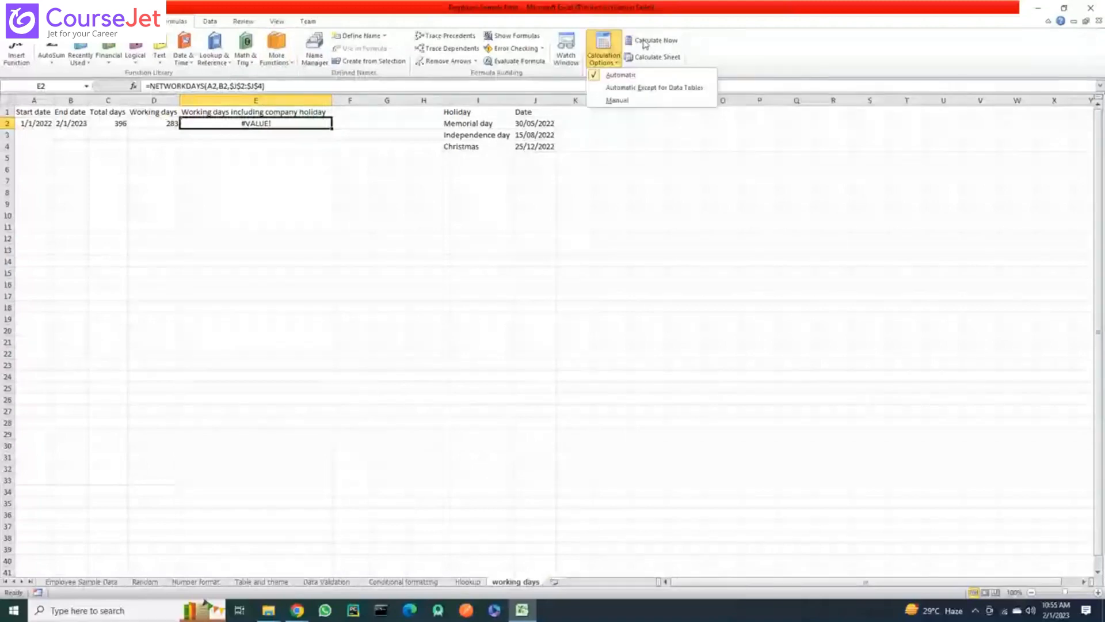
left_click(643, 45)
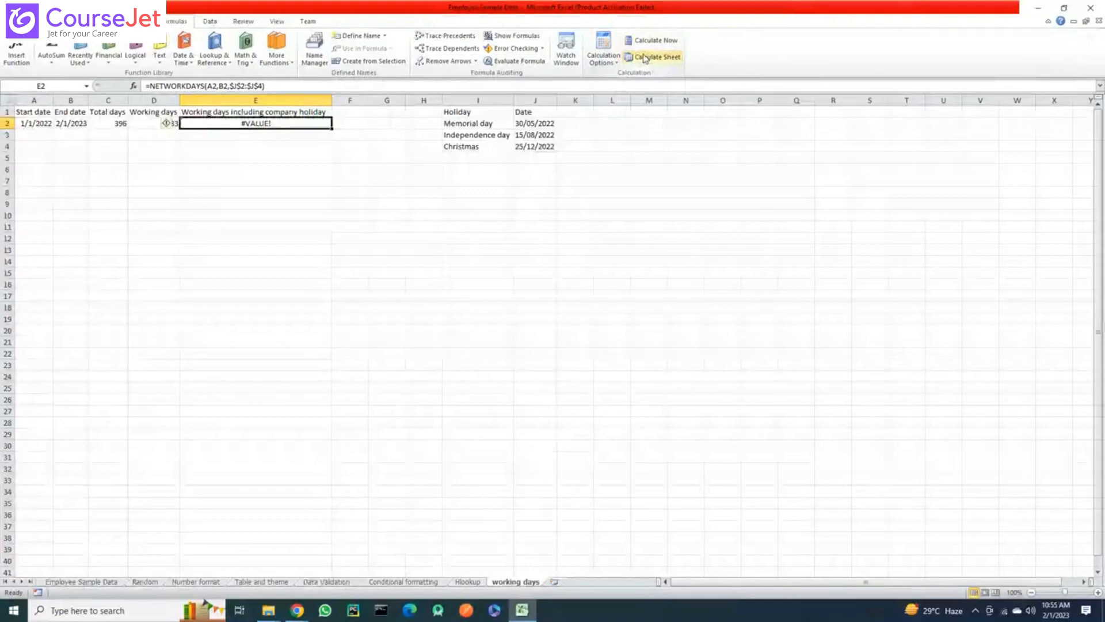
left_click(48, 22)
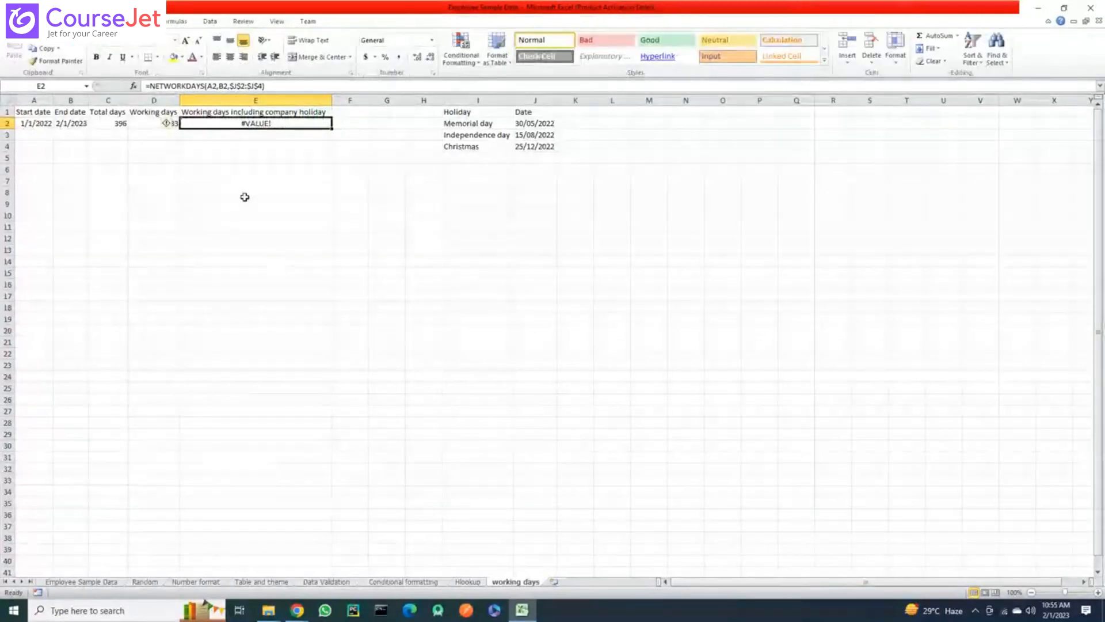
left_click(15, 21)
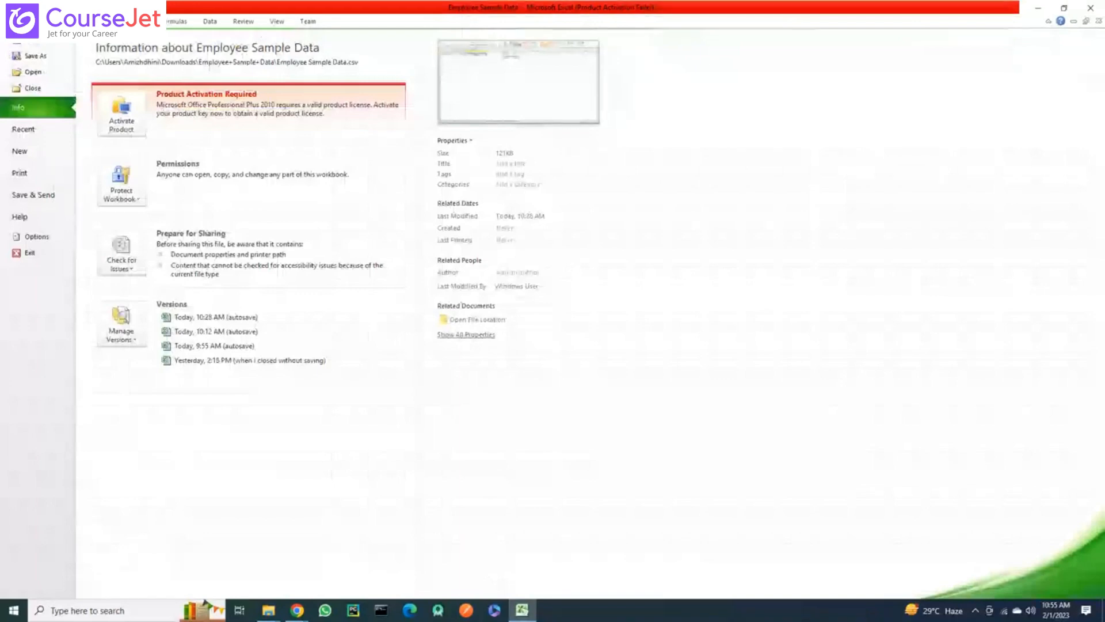
left_click(47, 21)
left_click(272, 229)
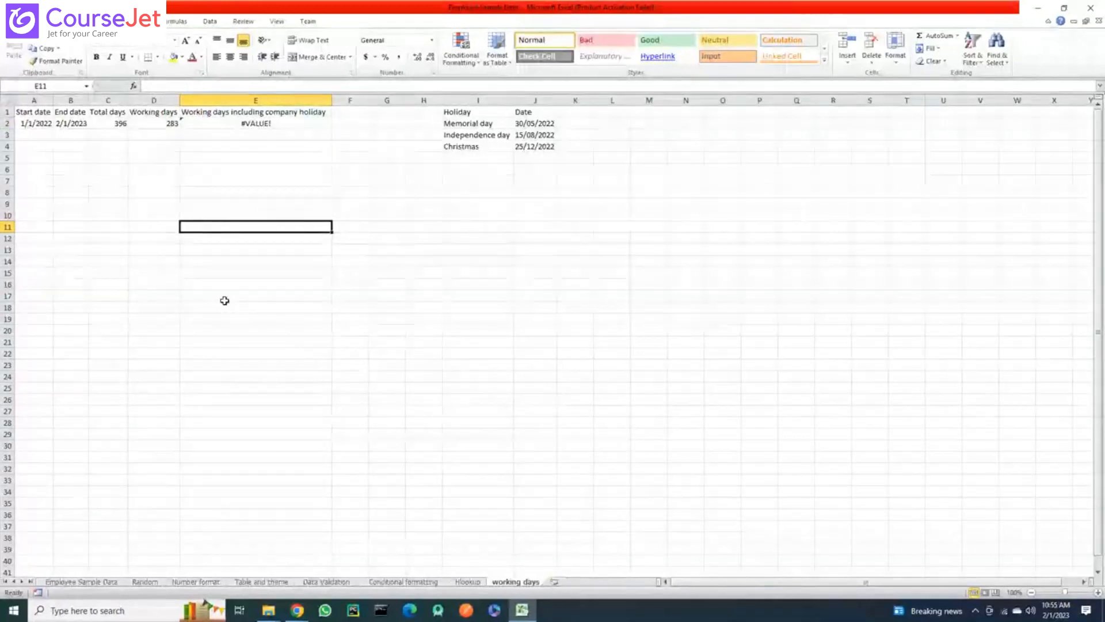
Switch to the Teachmint dashboard in Chrome and open the Notice Board of the CJ666 Advanced Excel Course classroom
left_click(80, 582)
mouse_move(297, 613)
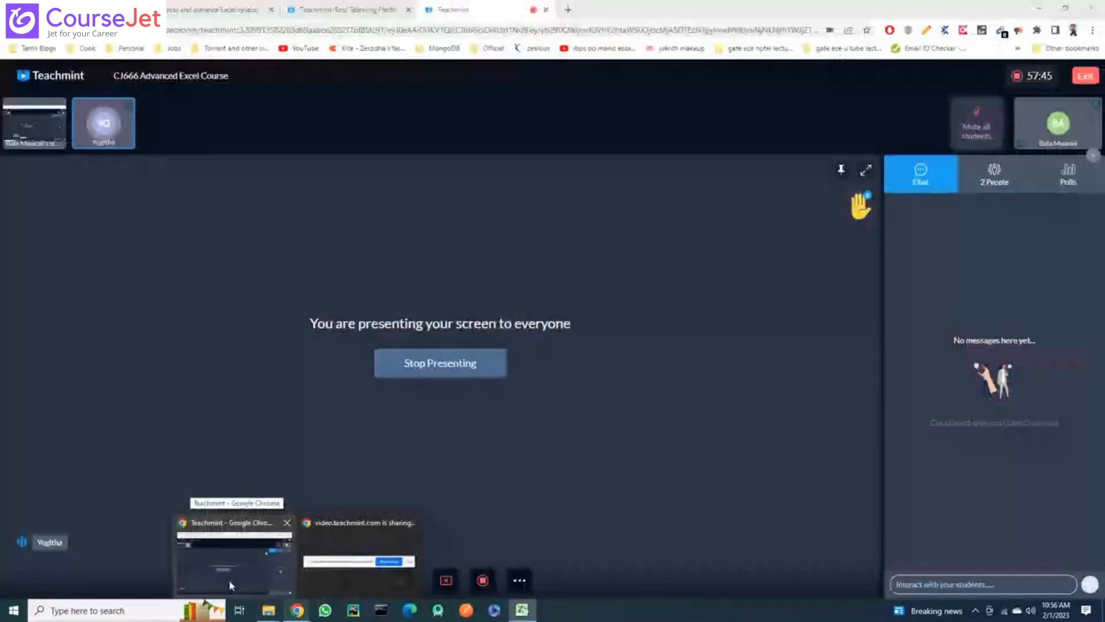
left_click(229, 579)
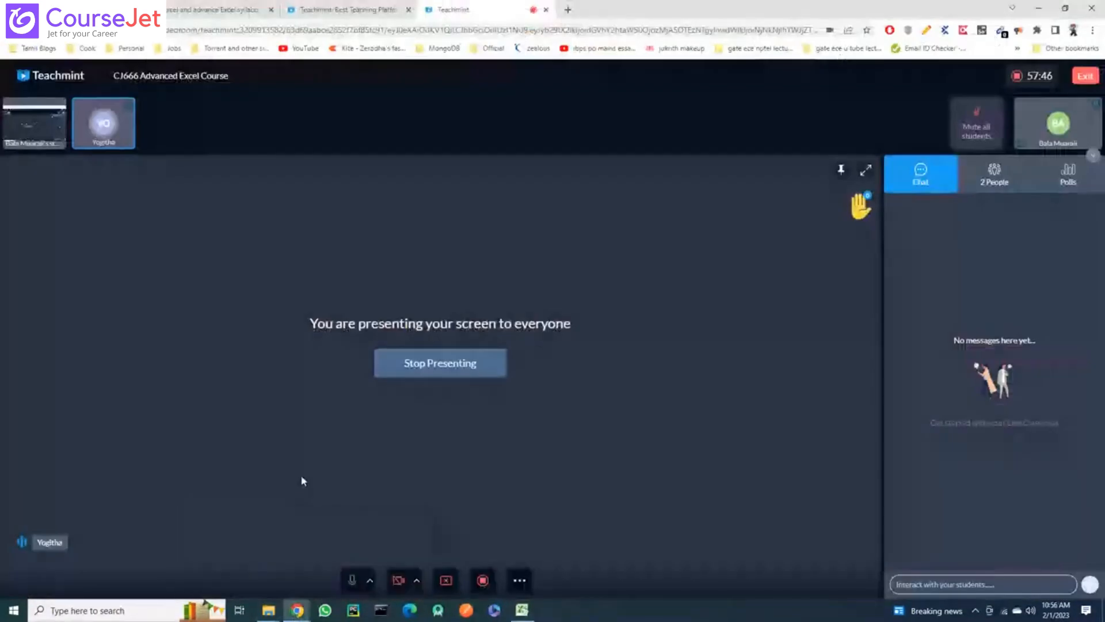
left_click(329, 10)
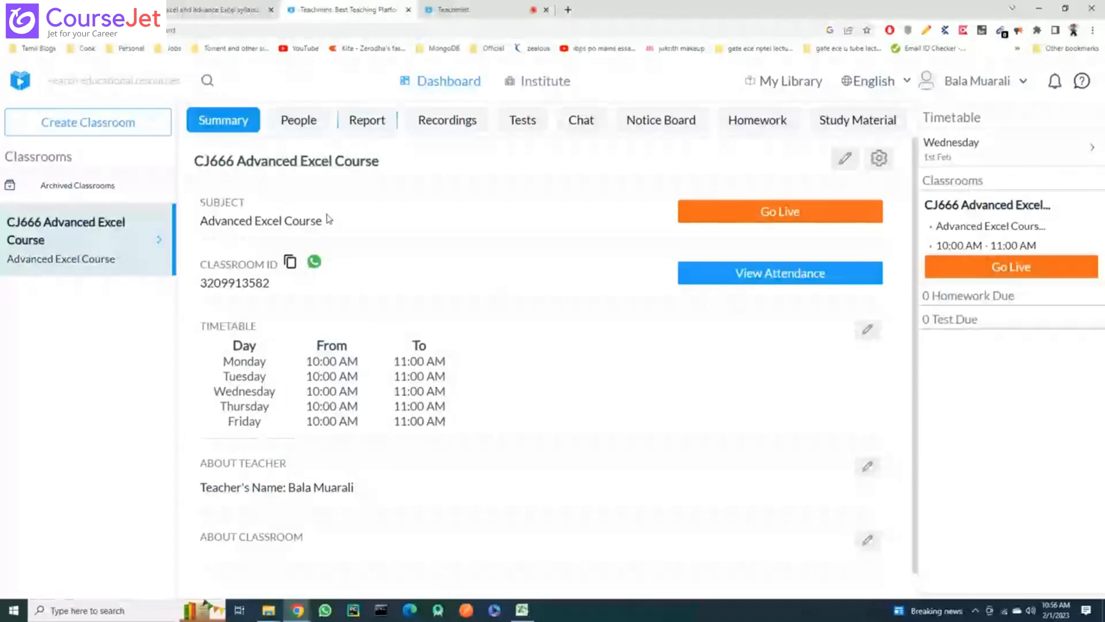
left_click(662, 120)
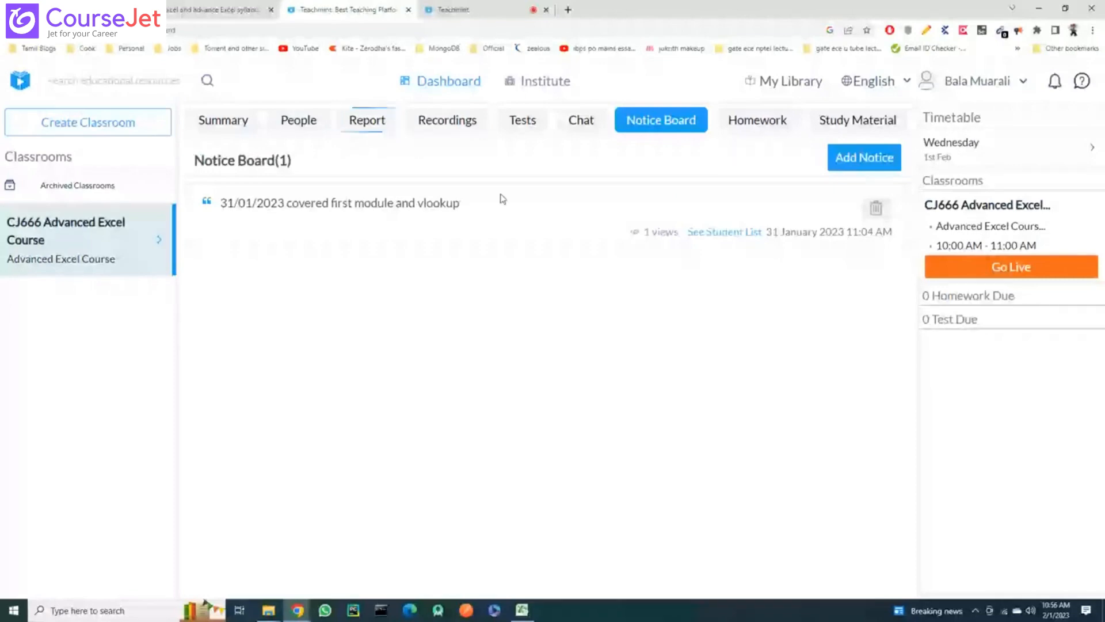
Switch back to the Excel workbook and review the Hlookup, Conditional formatting, Data Validation, Table and theme and Random sheets, ending on the working days sheet
left_click(757, 120)
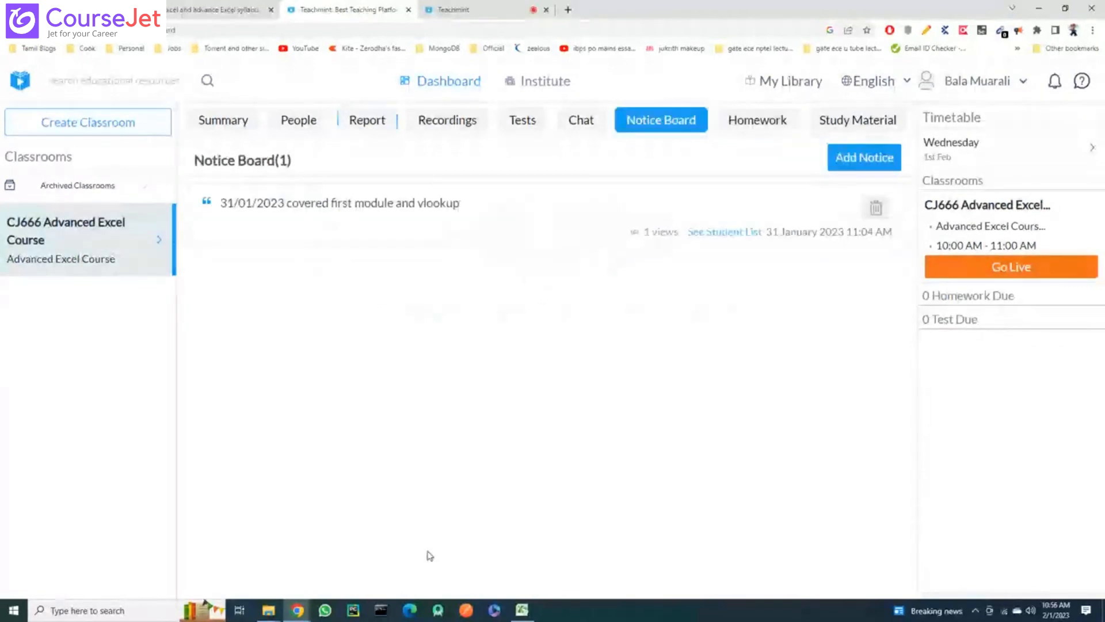
mouse_move(518, 617)
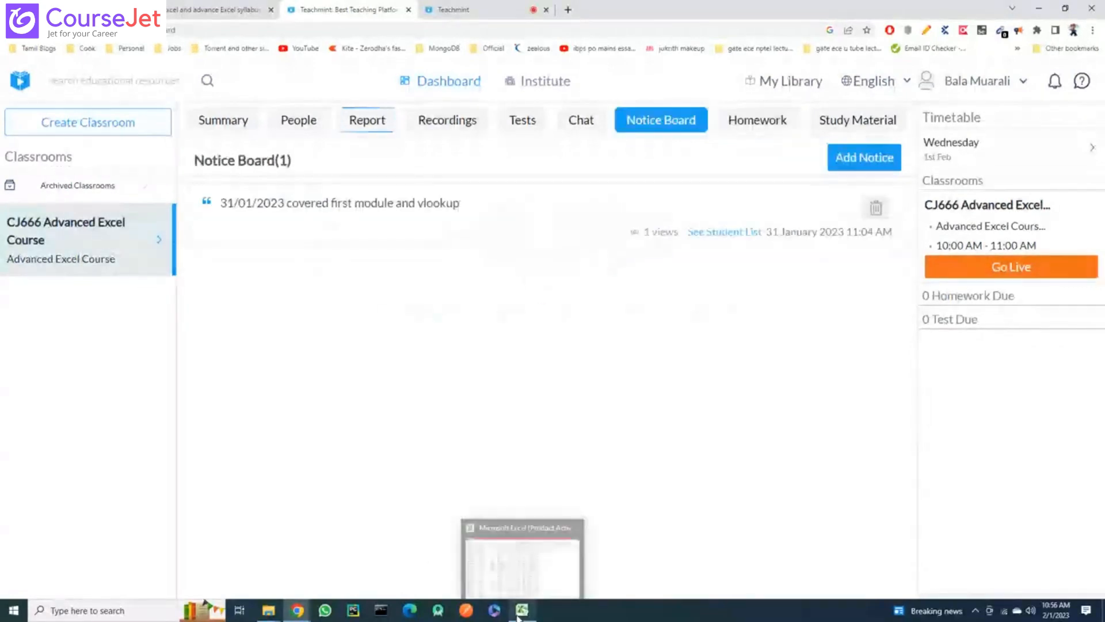
left_click(502, 588)
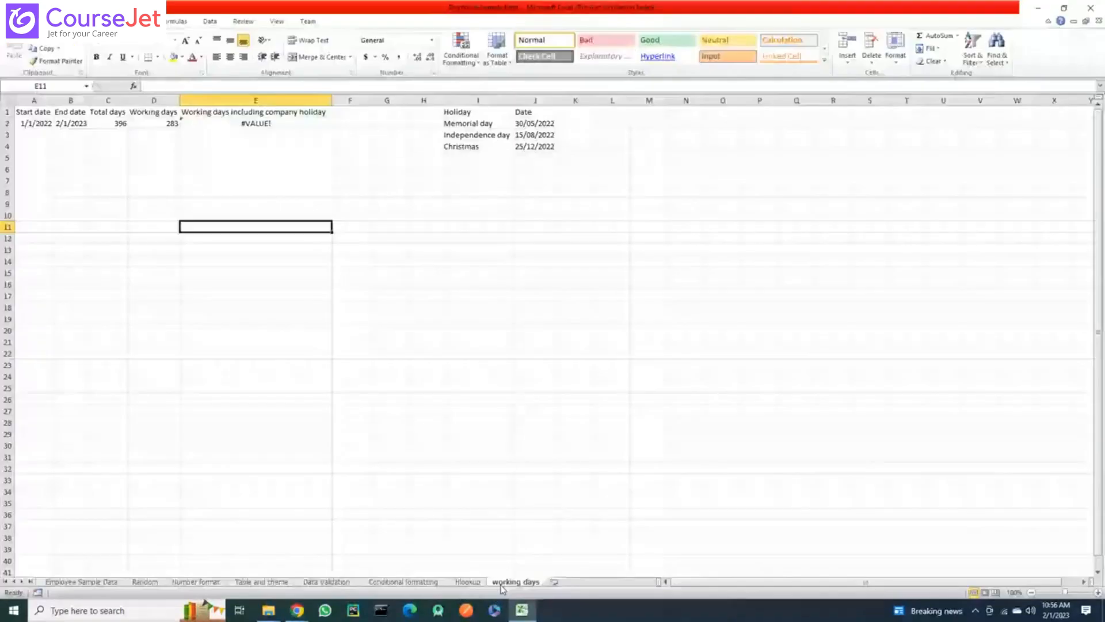
left_click(468, 582)
left_click(404, 582)
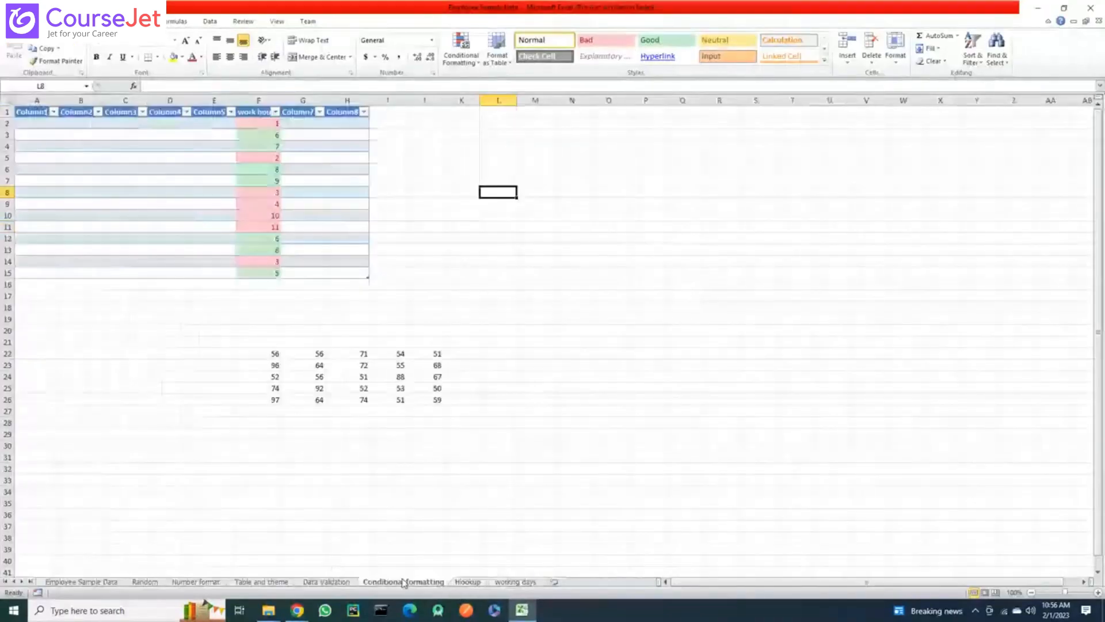
left_click(326, 582)
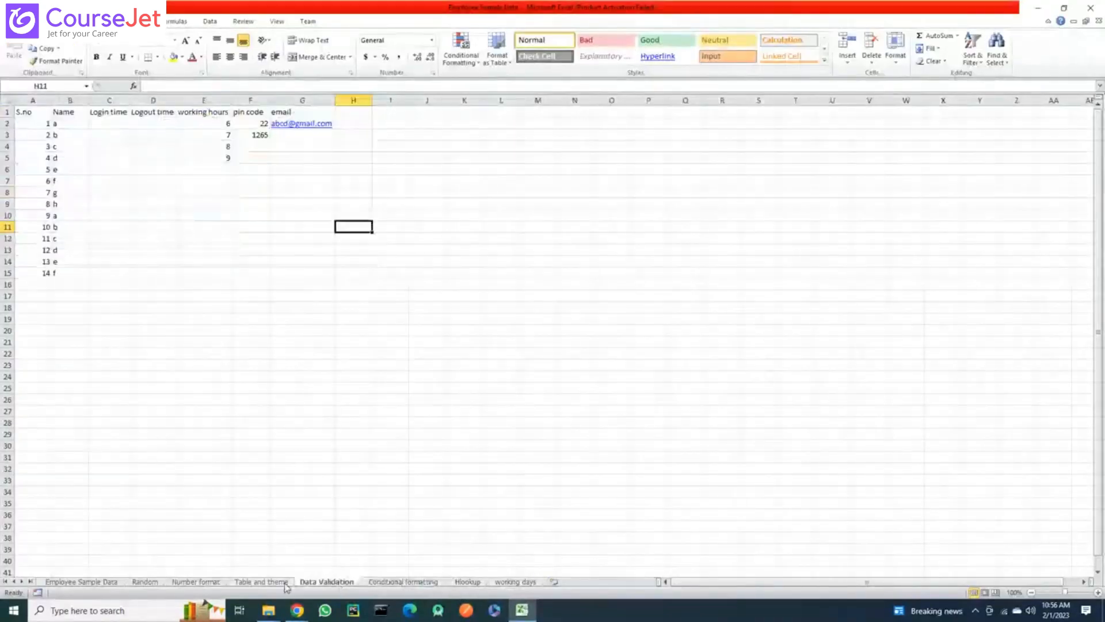
left_click(261, 582)
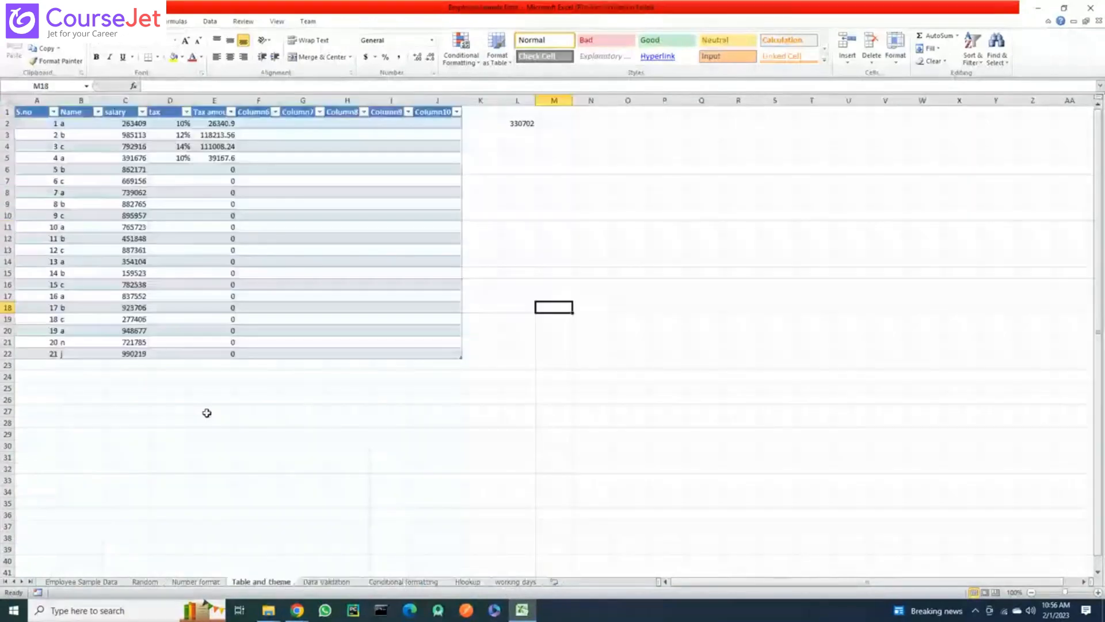
left_click(145, 581)
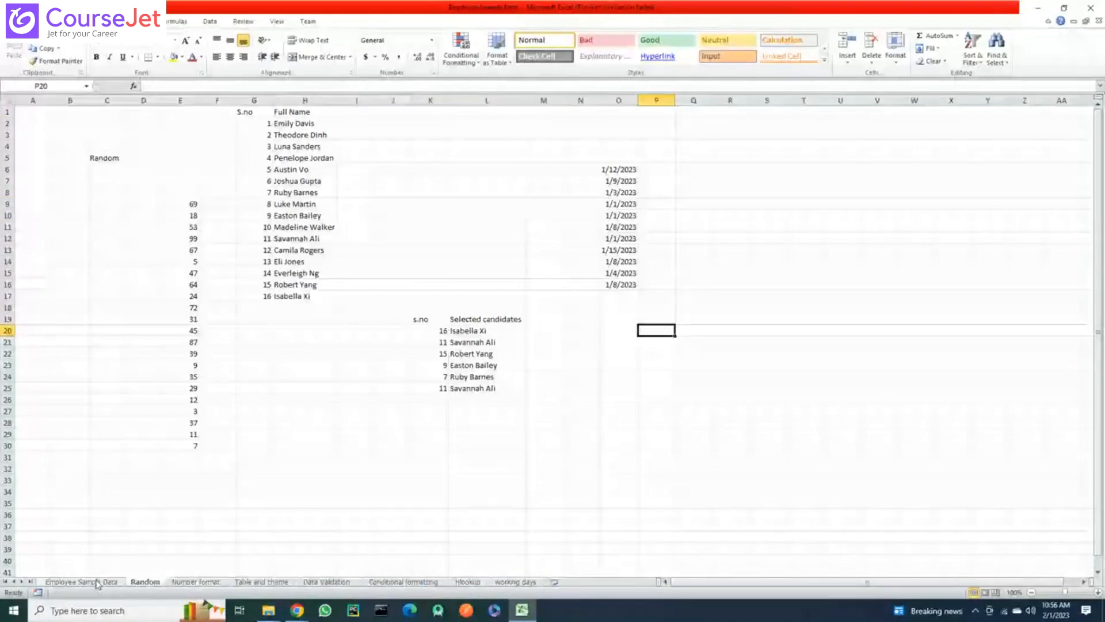
left_click(516, 582)
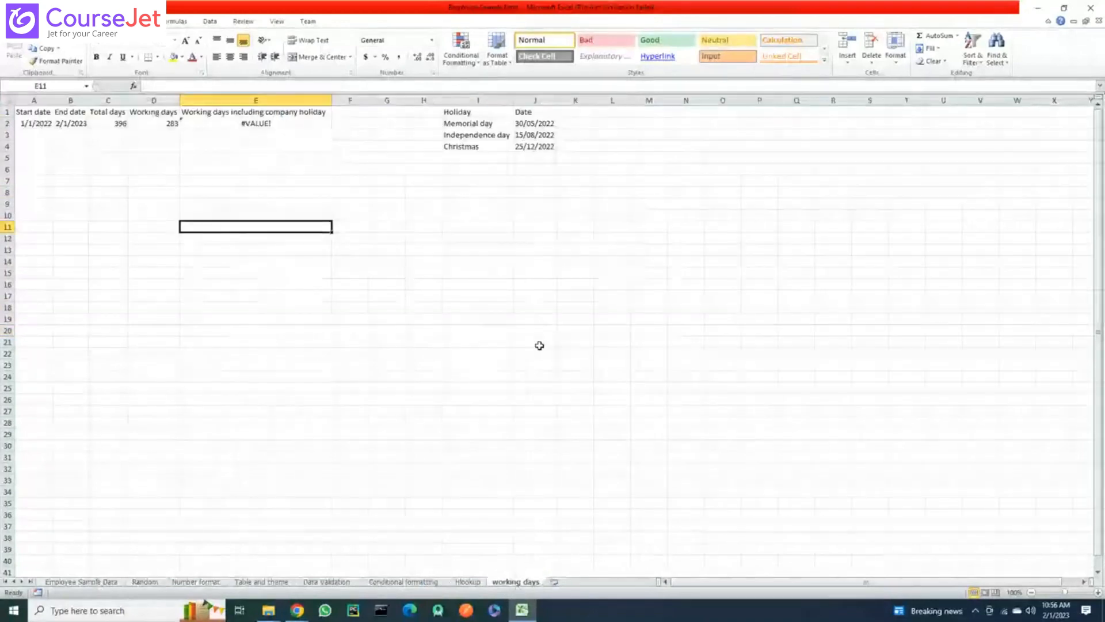